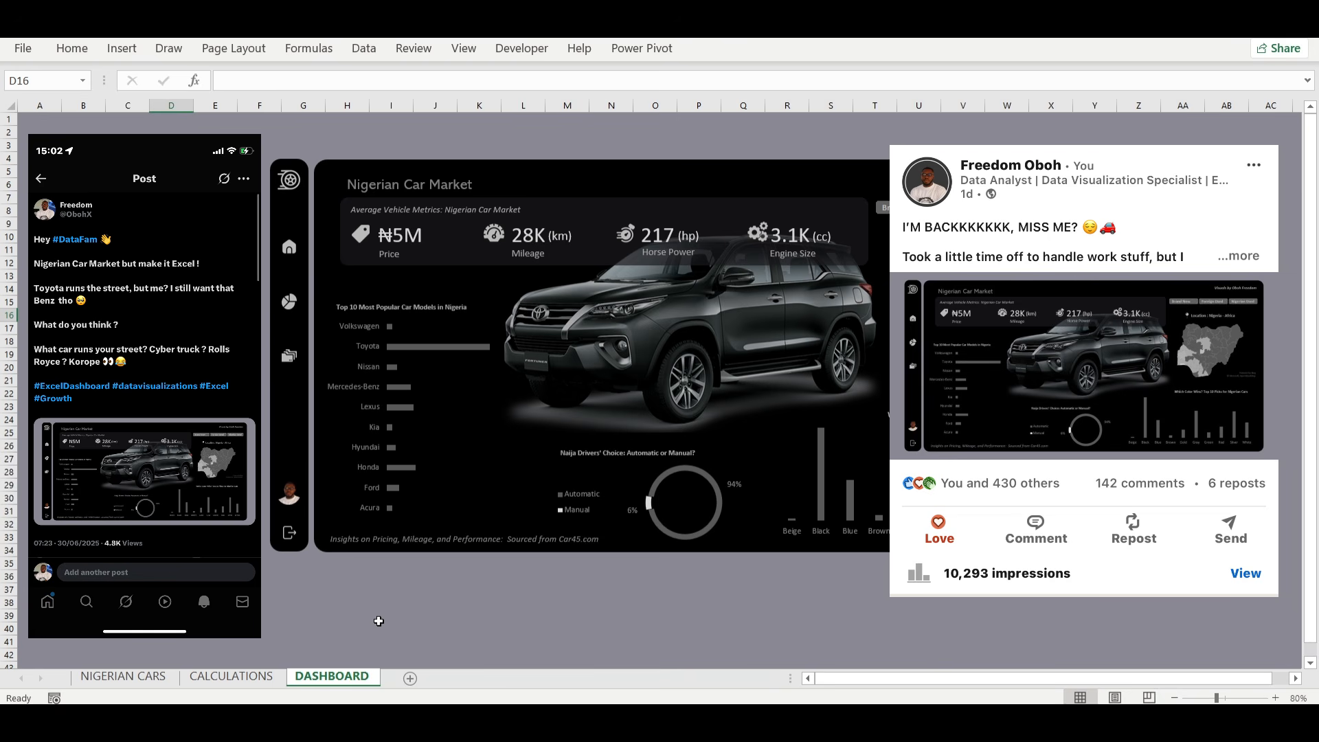
Examine the pivot tables and notes on the CALCULATIONS sheet that feed the Nigerian Car Market dashboard.
{"action": "left_click", "coordinate": [231, 676]}
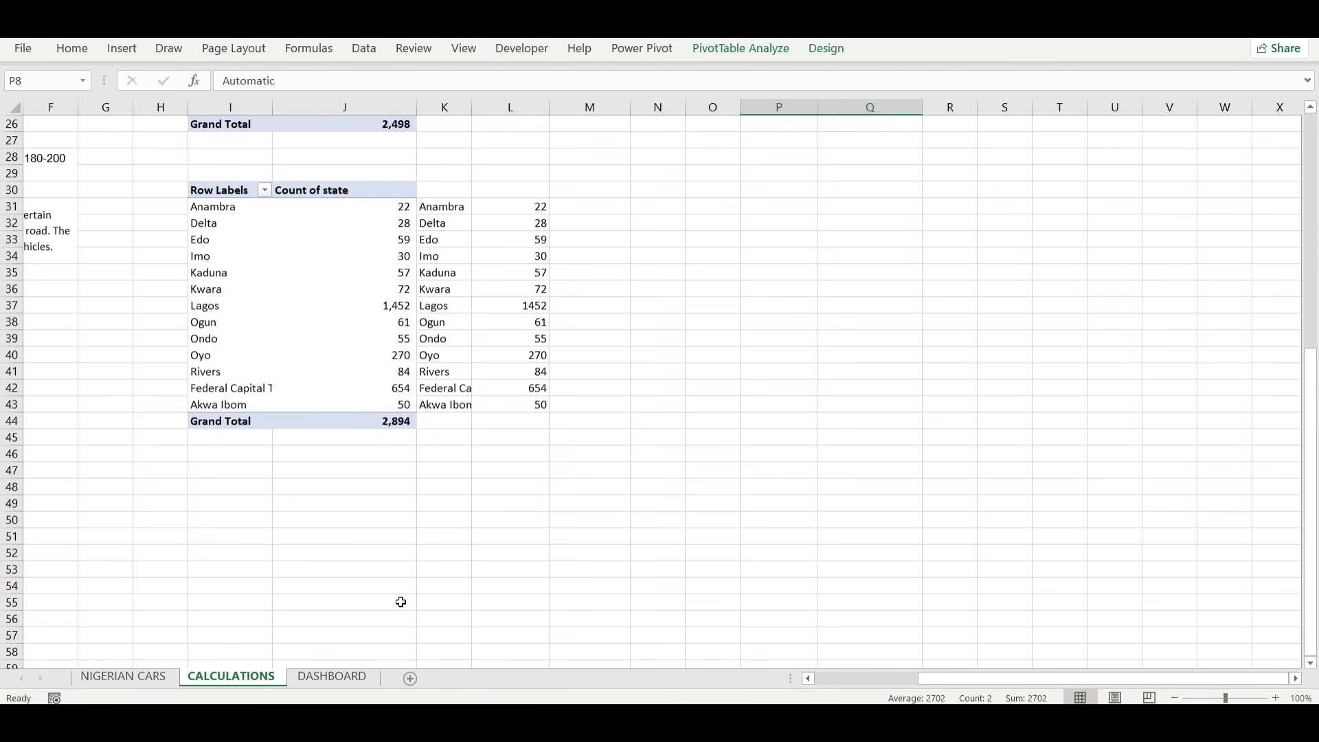
{"action": "left_click", "coordinate": [315, 679]}
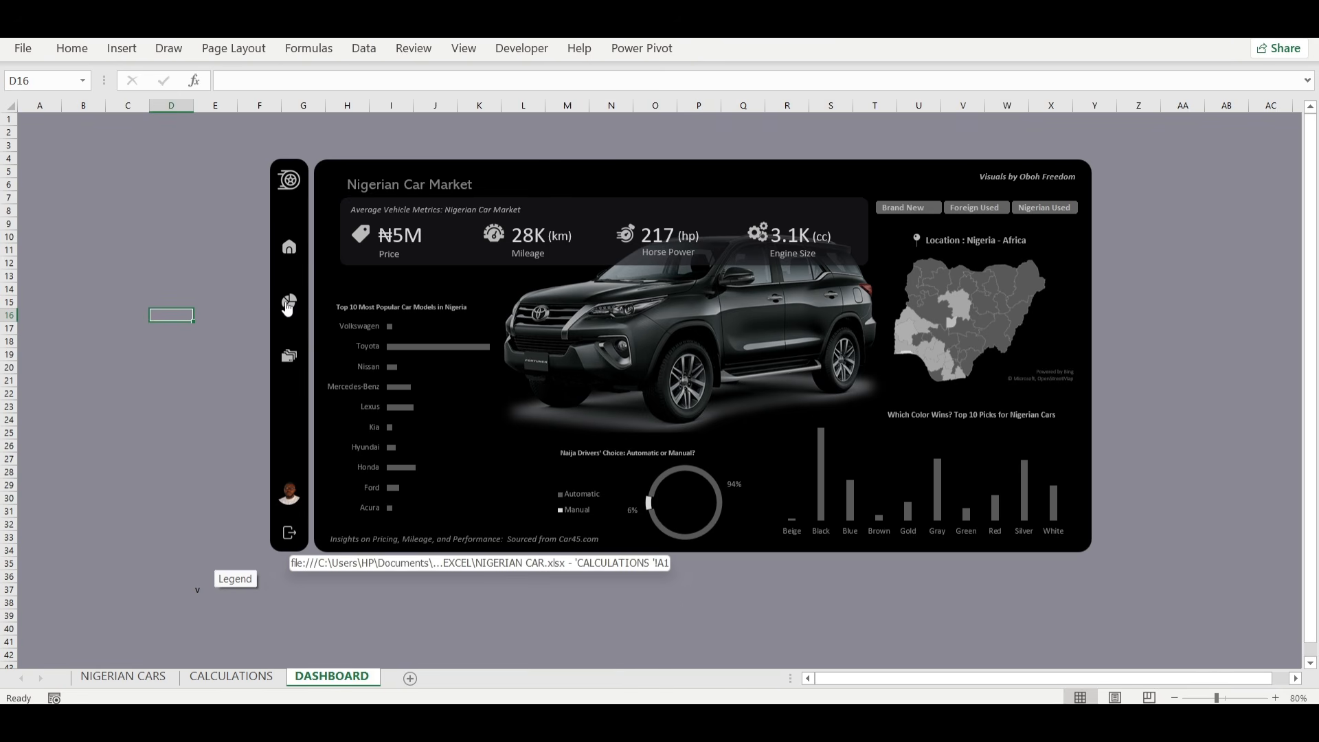
{"action": "left_click", "coordinate": [288, 306]}
{"action": "scroll", "coordinate": [423, 507], "scroll_direction": "down", "scroll_amount": 2}
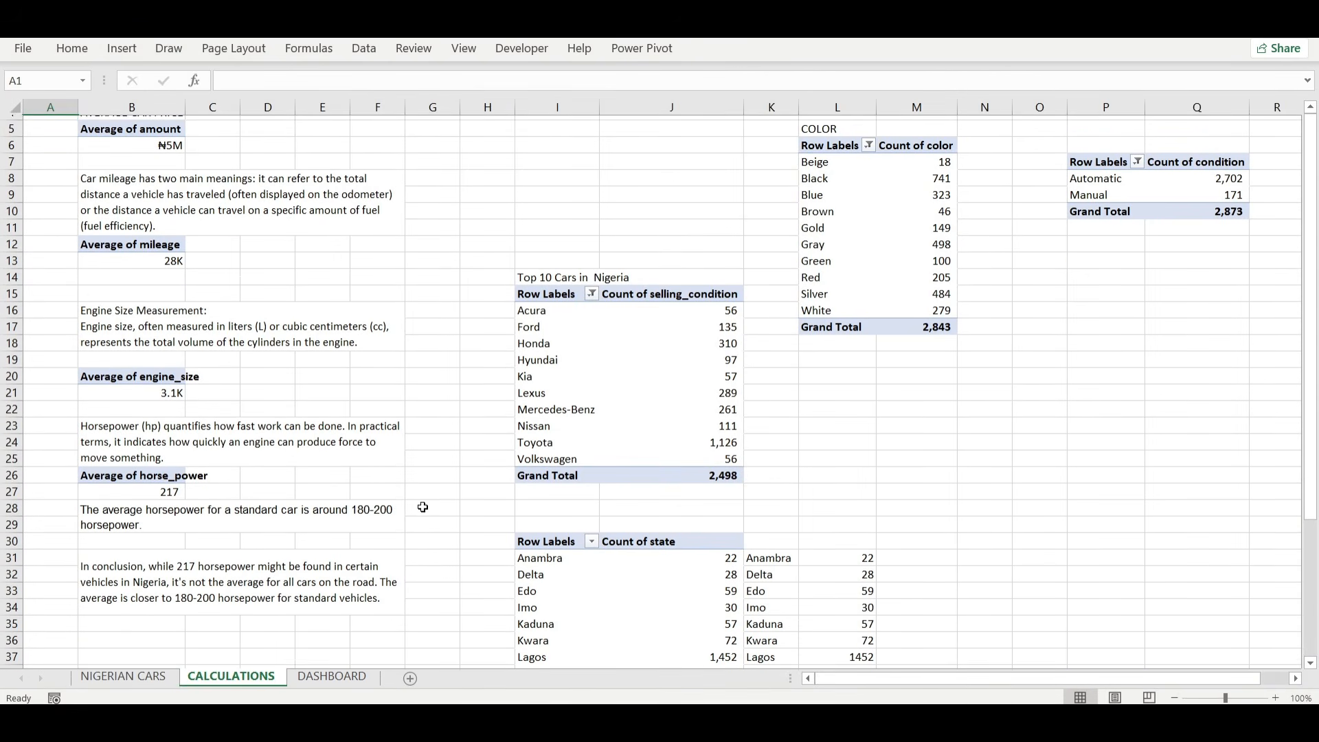
{"action": "scroll", "coordinate": [422, 507], "scroll_direction": "up", "scroll_amount": 1}
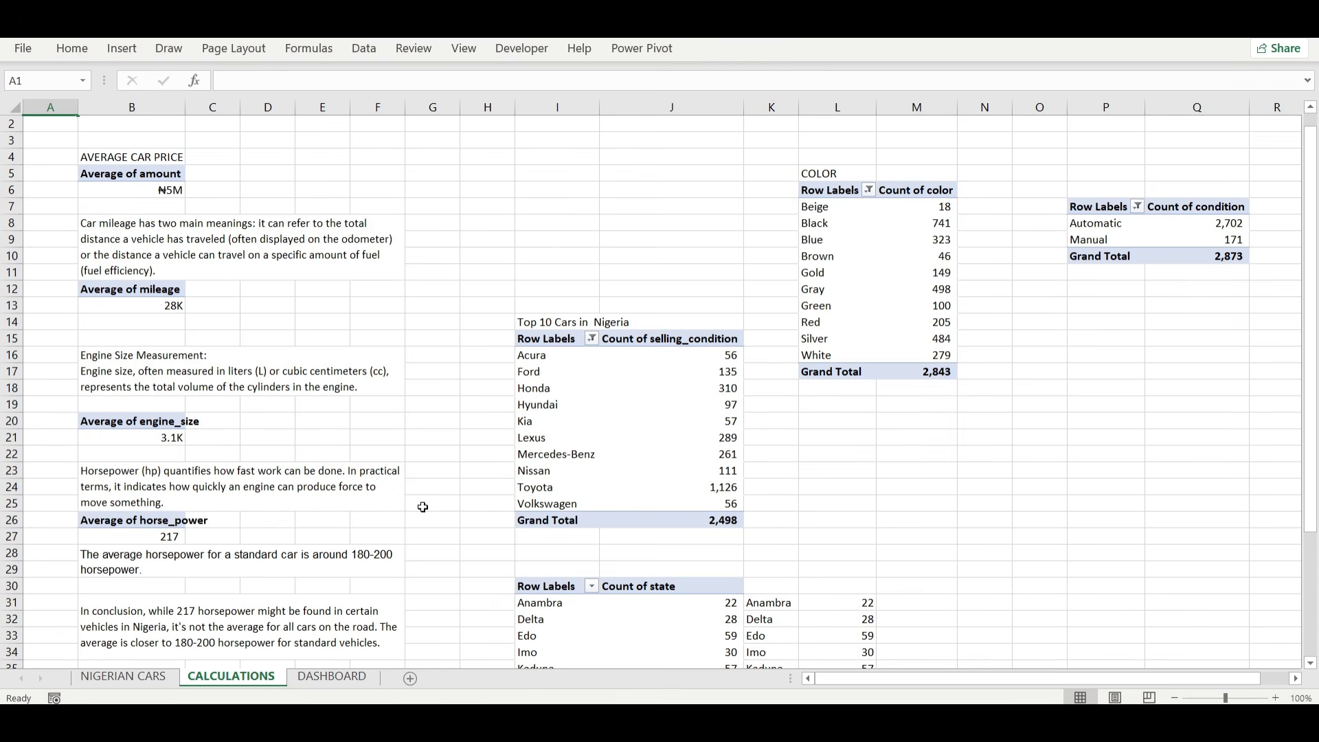
{"action": "scroll", "coordinate": [423, 506], "scroll_direction": "down", "scroll_amount": 1}
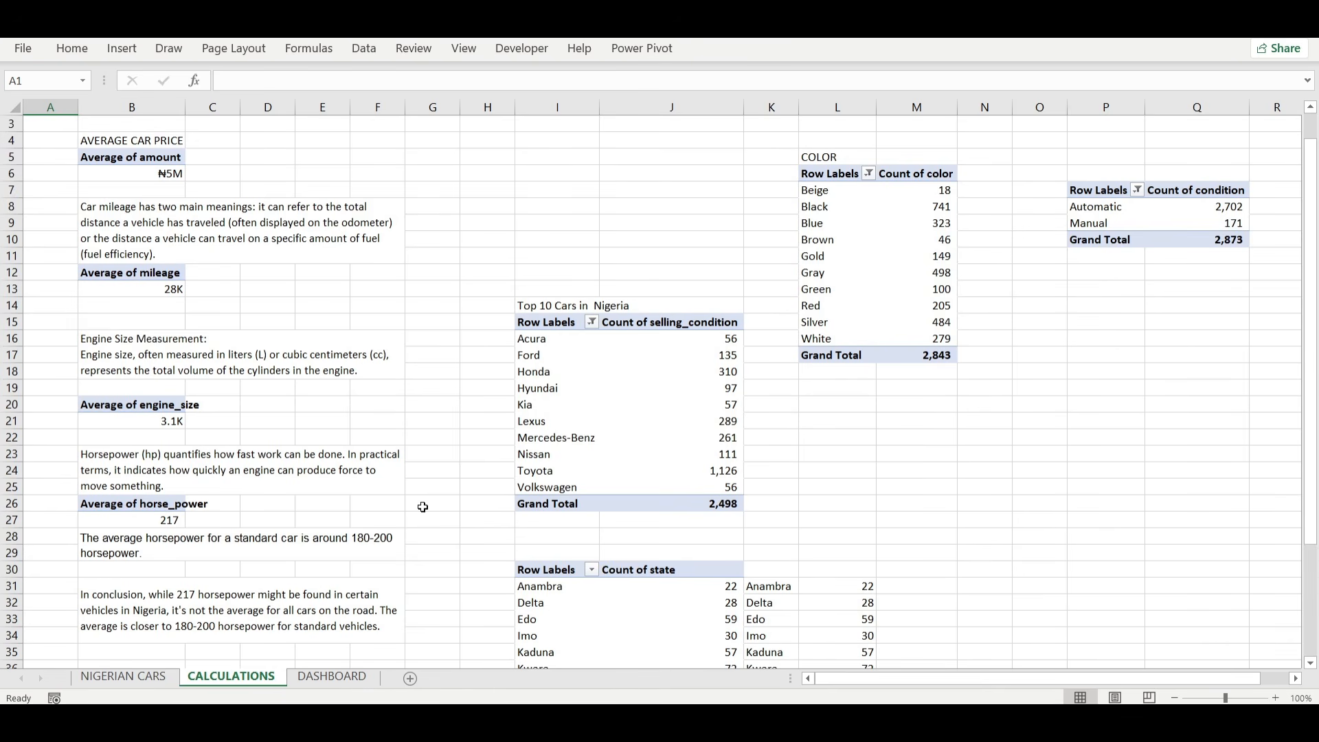
{"action": "scroll", "coordinate": [423, 506], "scroll_direction": "down", "scroll_amount": 3}
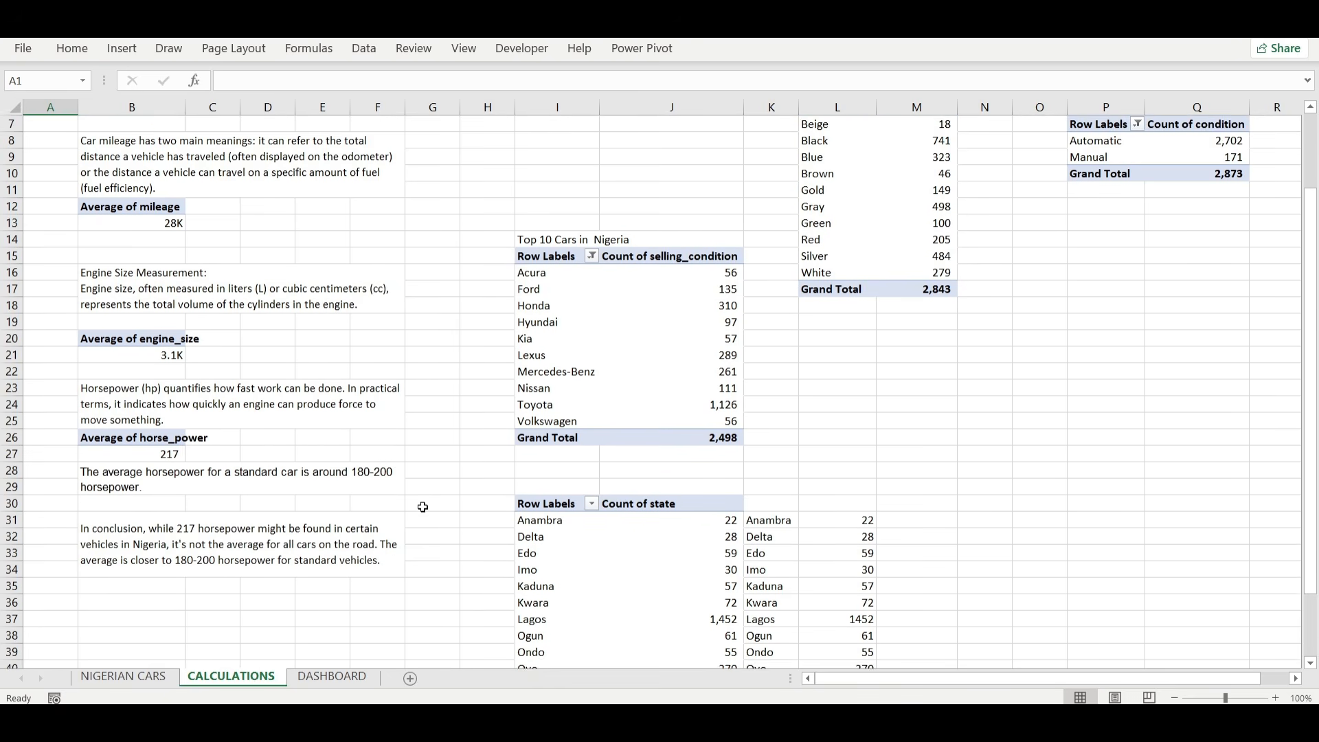
{"action": "scroll", "coordinate": [422, 507], "scroll_direction": "down", "scroll_amount": 1}
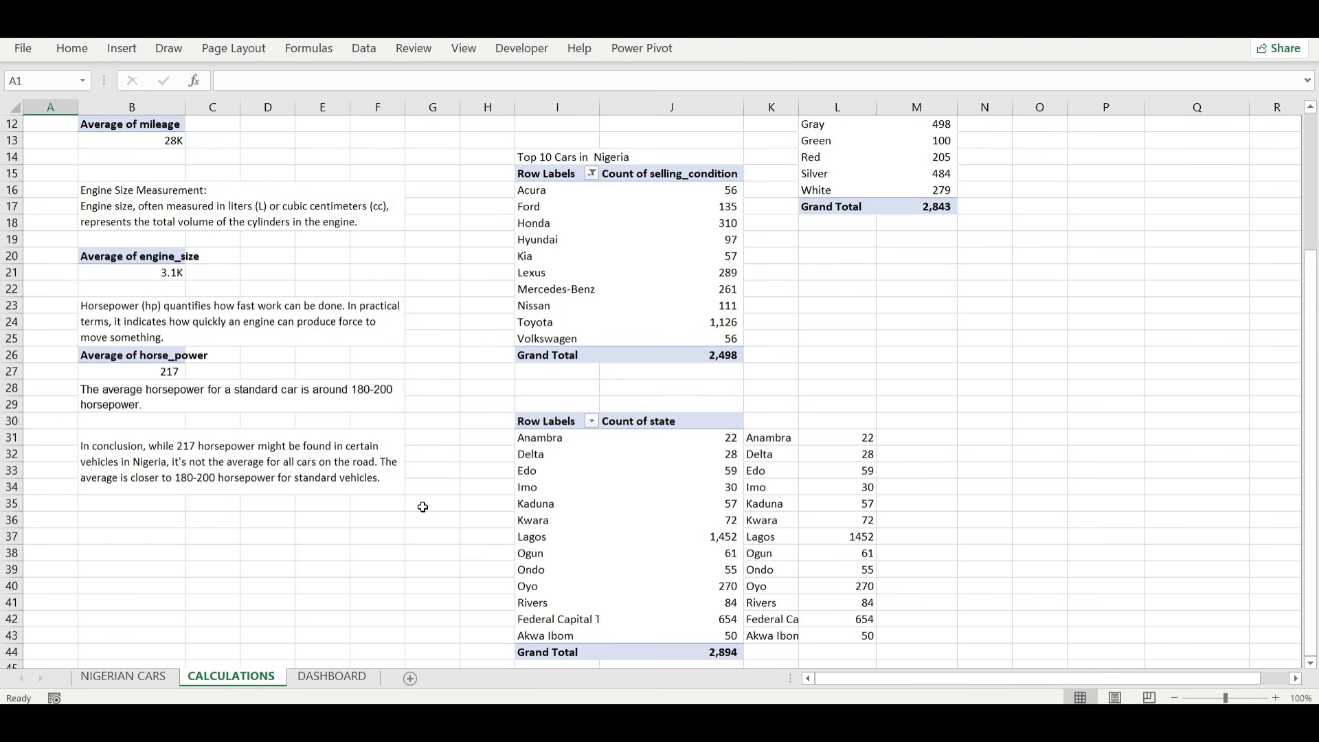
{"action": "scroll", "coordinate": [749, 557], "scroll_direction": "right", "scroll_amount": 3}
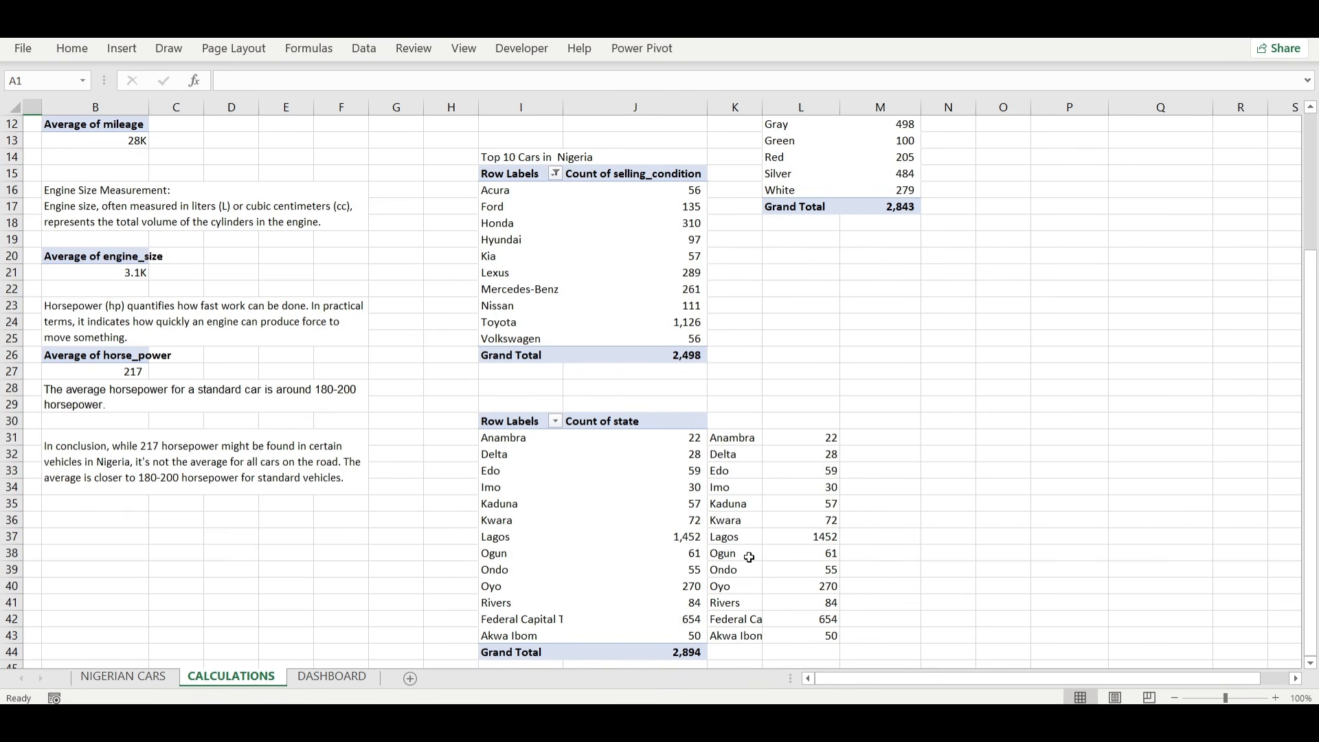
{"action": "scroll", "coordinate": [749, 557], "scroll_direction": "up", "scroll_amount": 4}
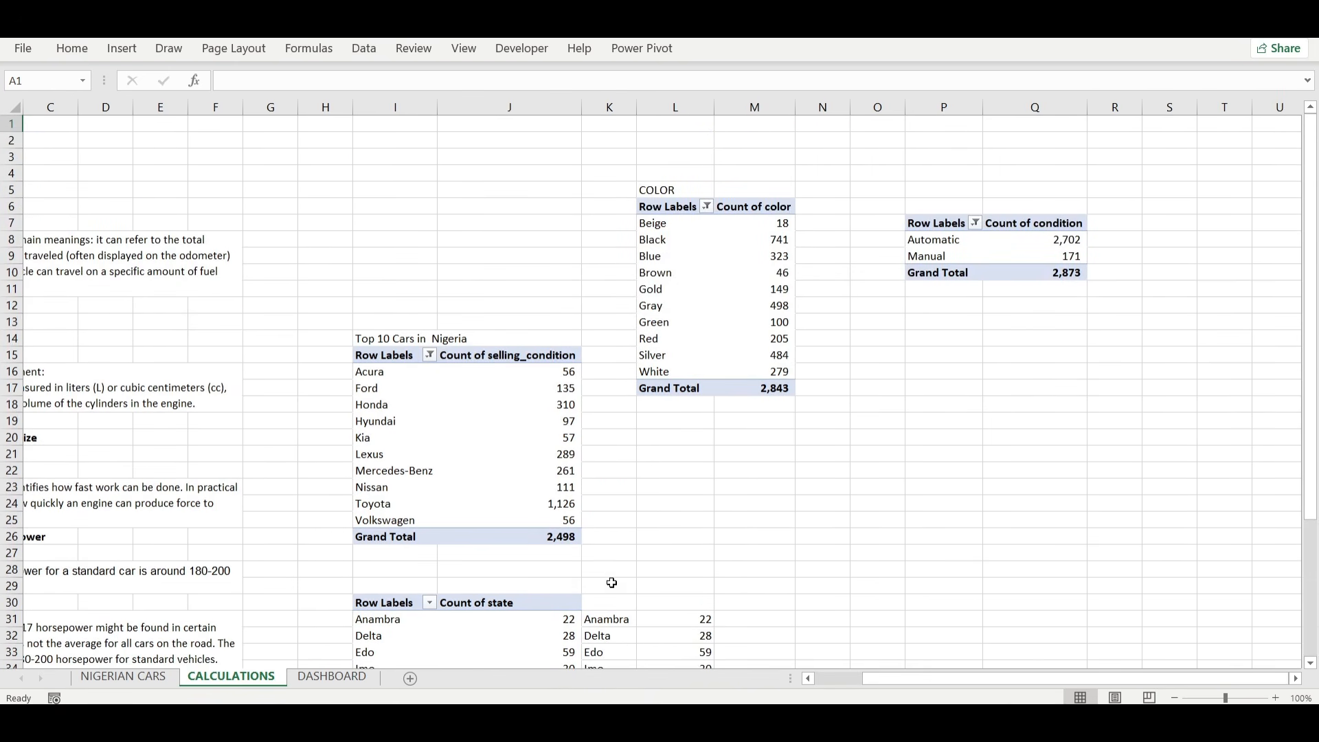
{"action": "left_click", "coordinate": [331, 677]}
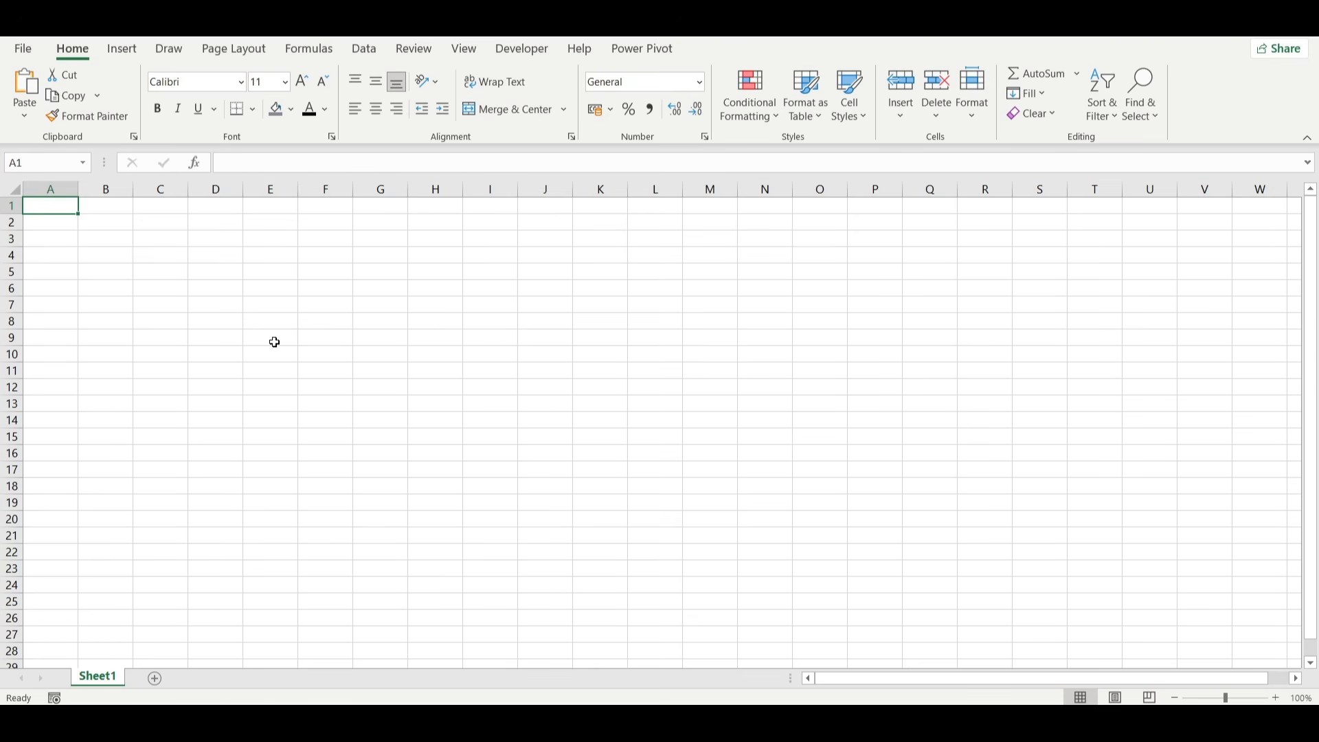
Import the car45_data text file from the Nigerian Car Sales folder in Downloads and open it in Power Query Editor.
{"action": "left_click", "coordinate": [362, 50]}
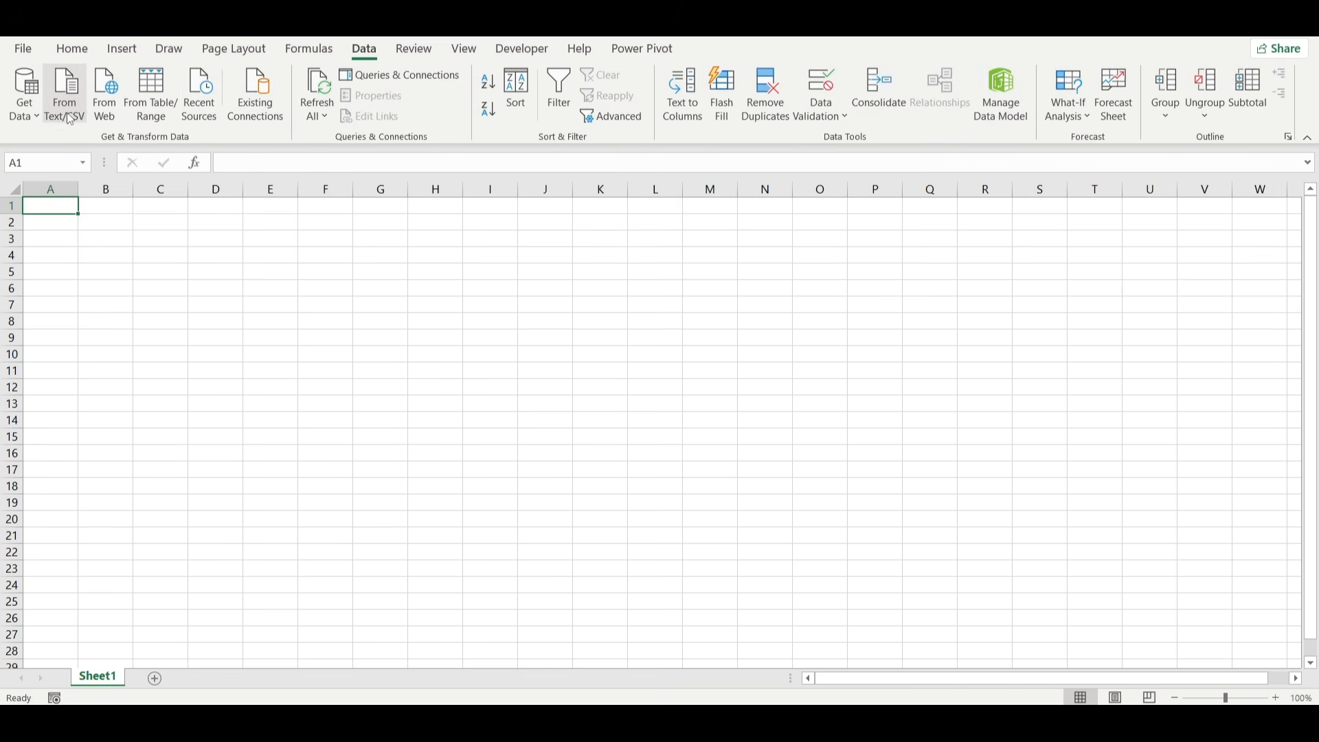
{"action": "left_click", "coordinate": [69, 118]}
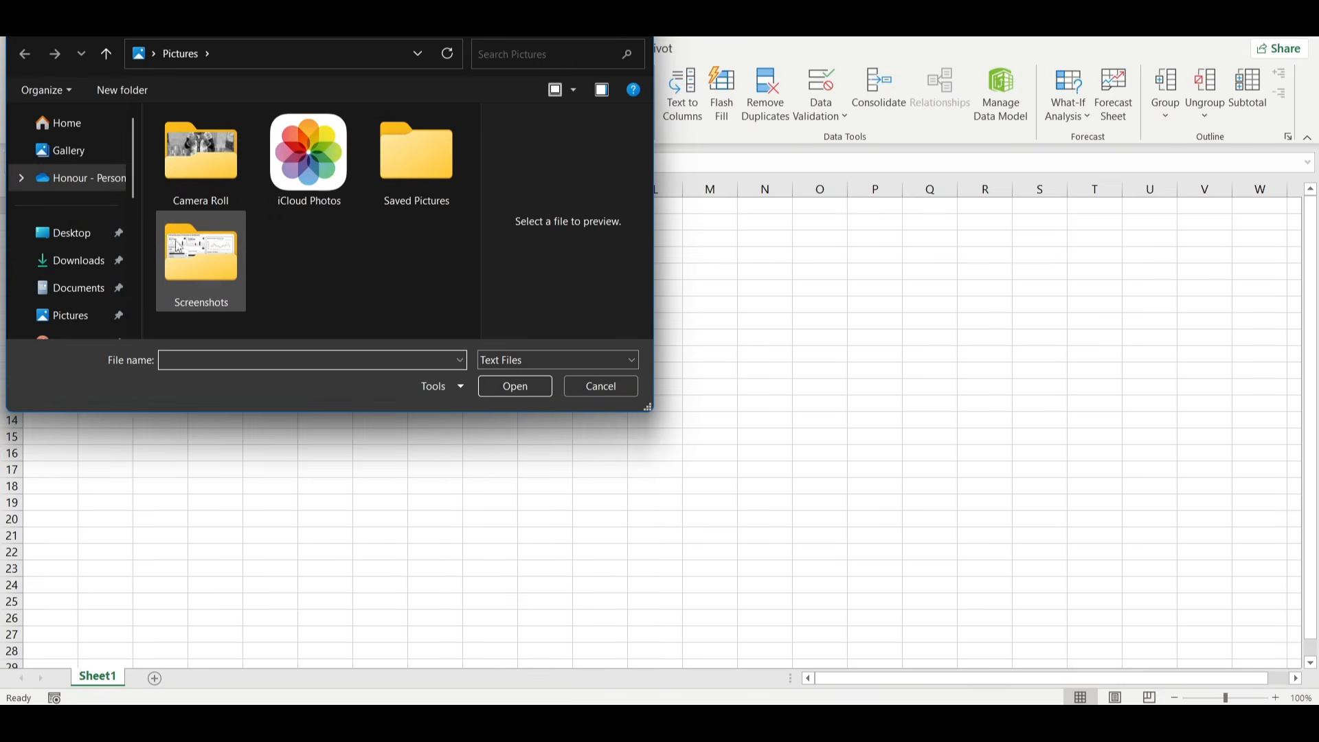
{"action": "left_click", "coordinate": [68, 260]}
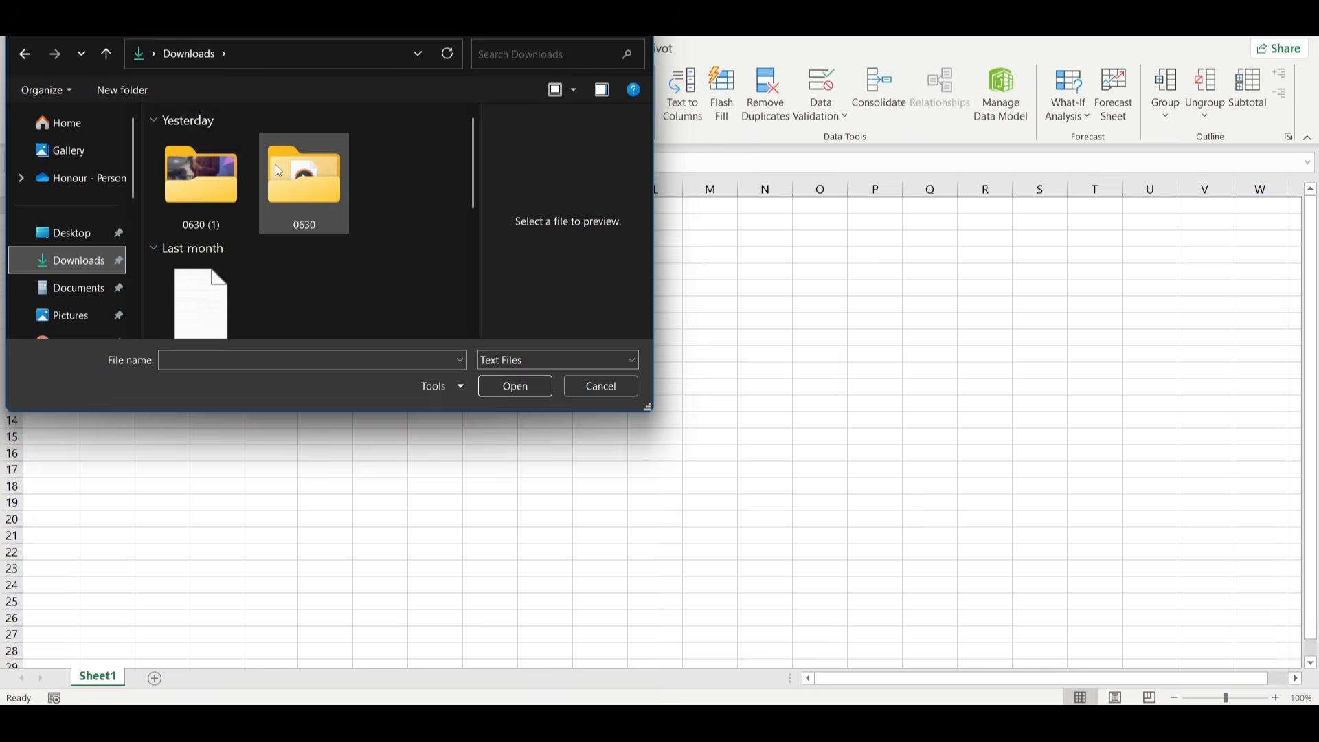
{"action": "scroll", "coordinate": [286, 217], "scroll_direction": "down", "scroll_amount": 3}
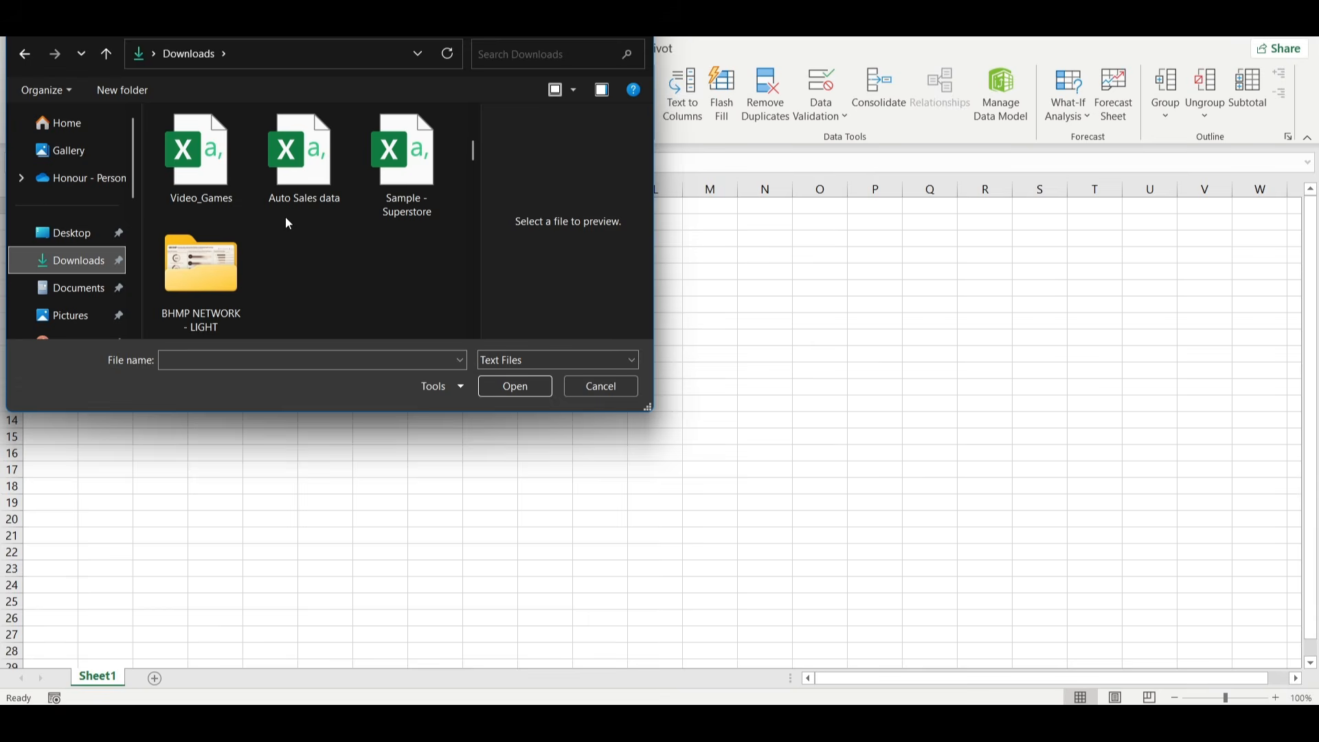
{"action": "scroll", "coordinate": [303, 254], "scroll_direction": "up", "scroll_amount": 3}
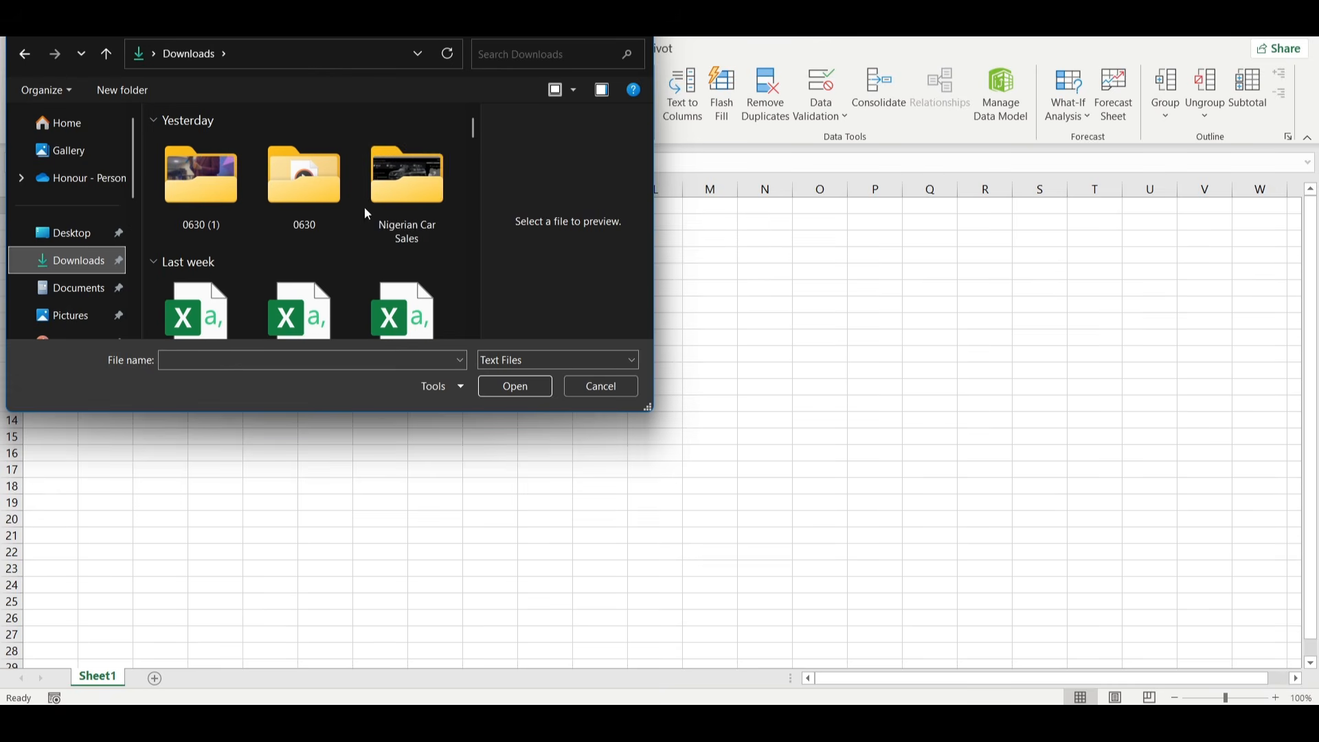
{"action": "double_click", "coordinate": [386, 191]}
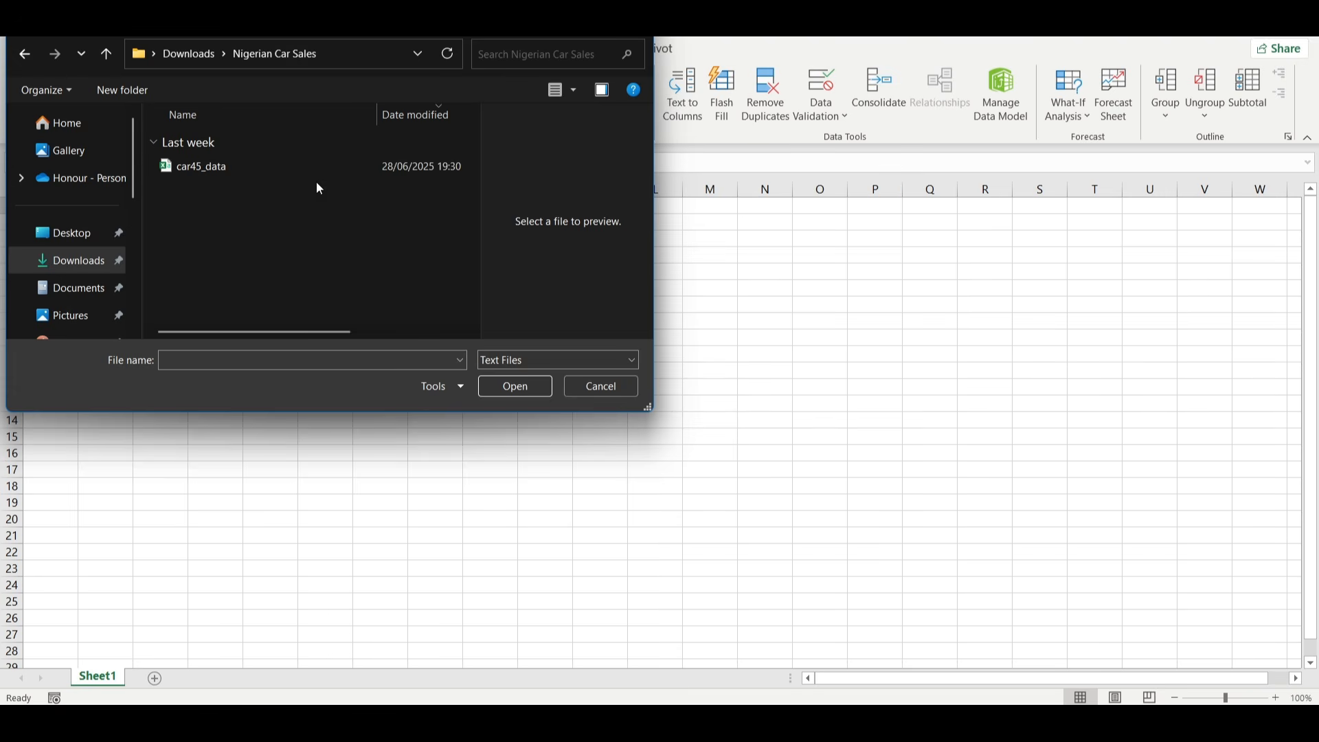
{"action": "left_click", "coordinate": [255, 165]}
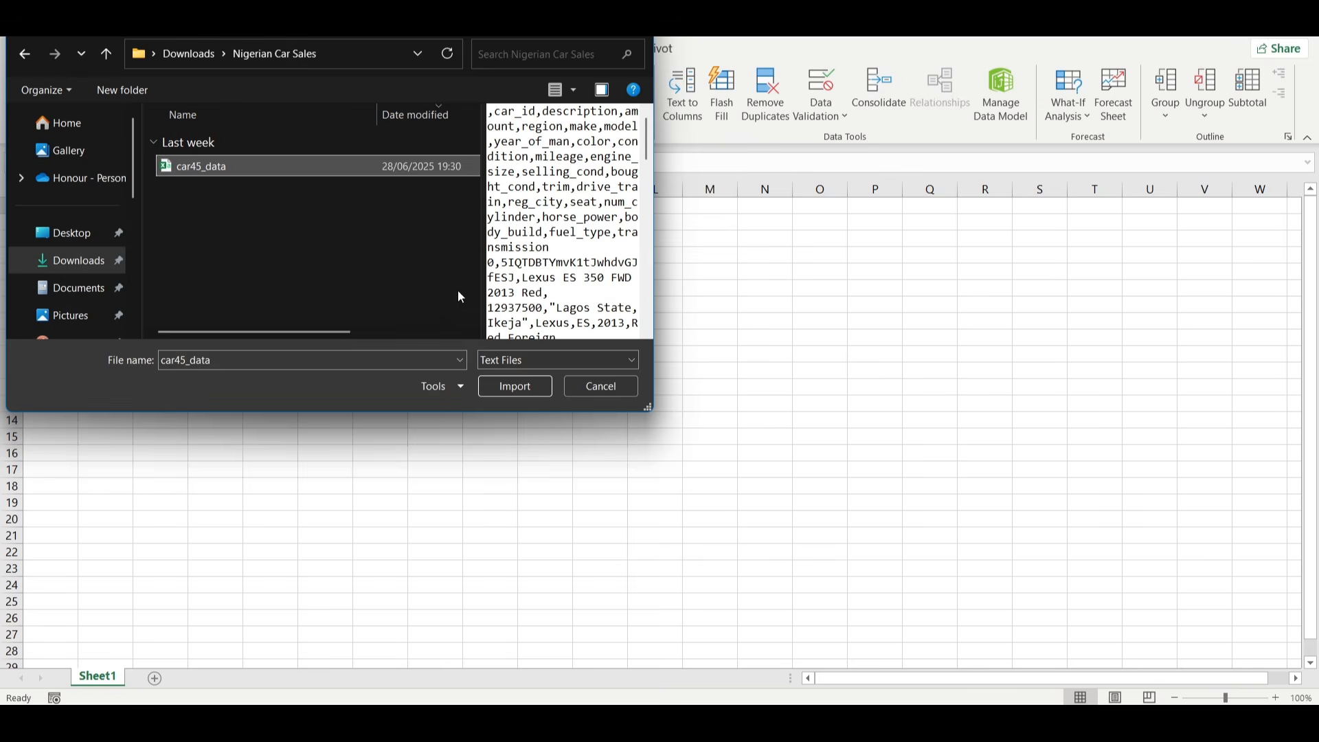
{"action": "left_click", "coordinate": [515, 388]}
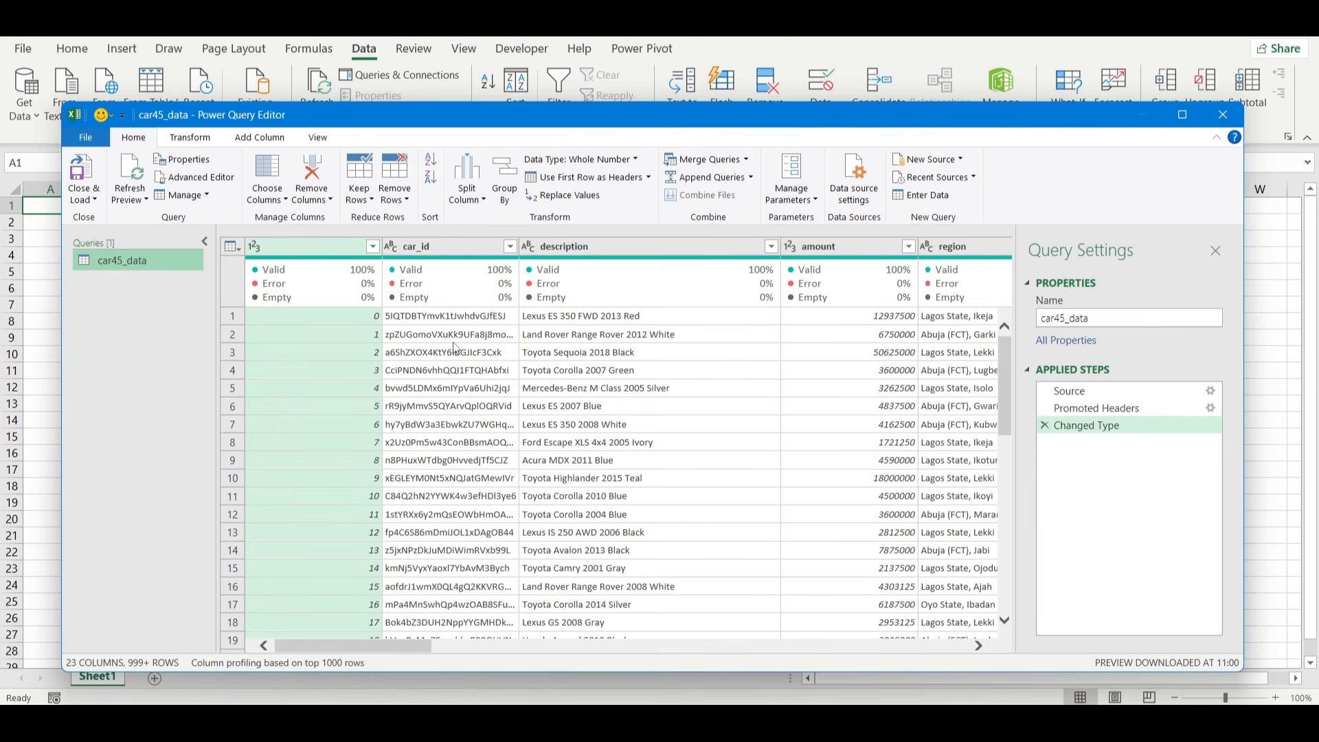
Remove the car_id column from the car45_data query.
{"action": "left_click", "coordinate": [447, 245]}
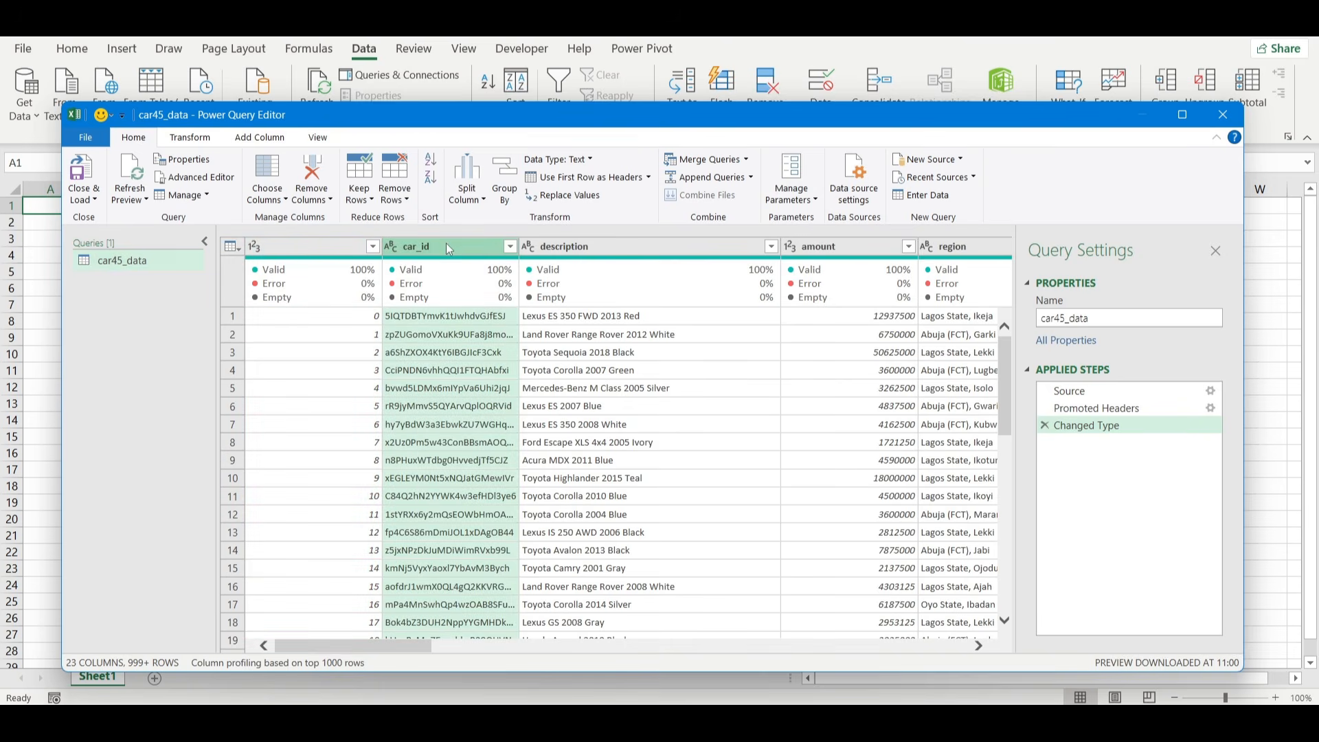
{"action": "key", "text": "Delete"}
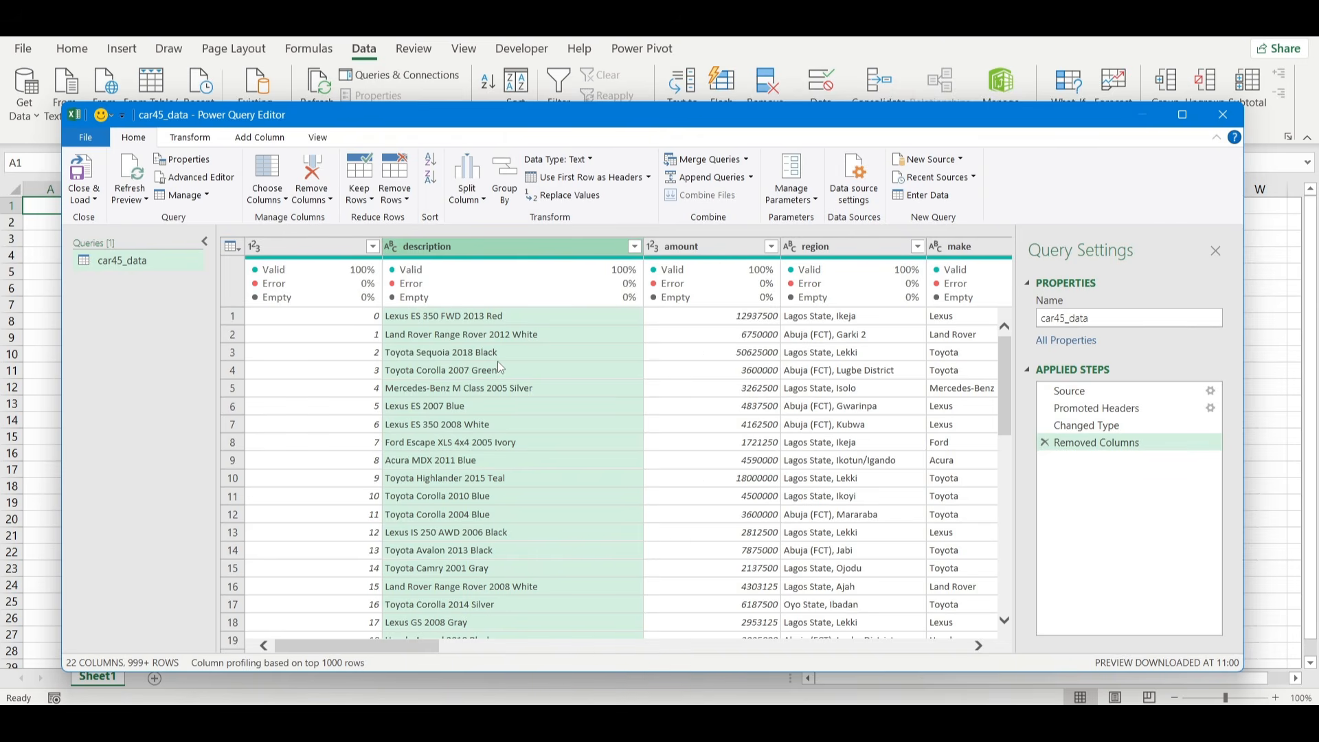
Split the region column by delimiter, using Space at each occurrence of the delimiter.
{"action": "scroll", "coordinate": [497, 361], "scroll_direction": "right", "scroll_amount": 5}
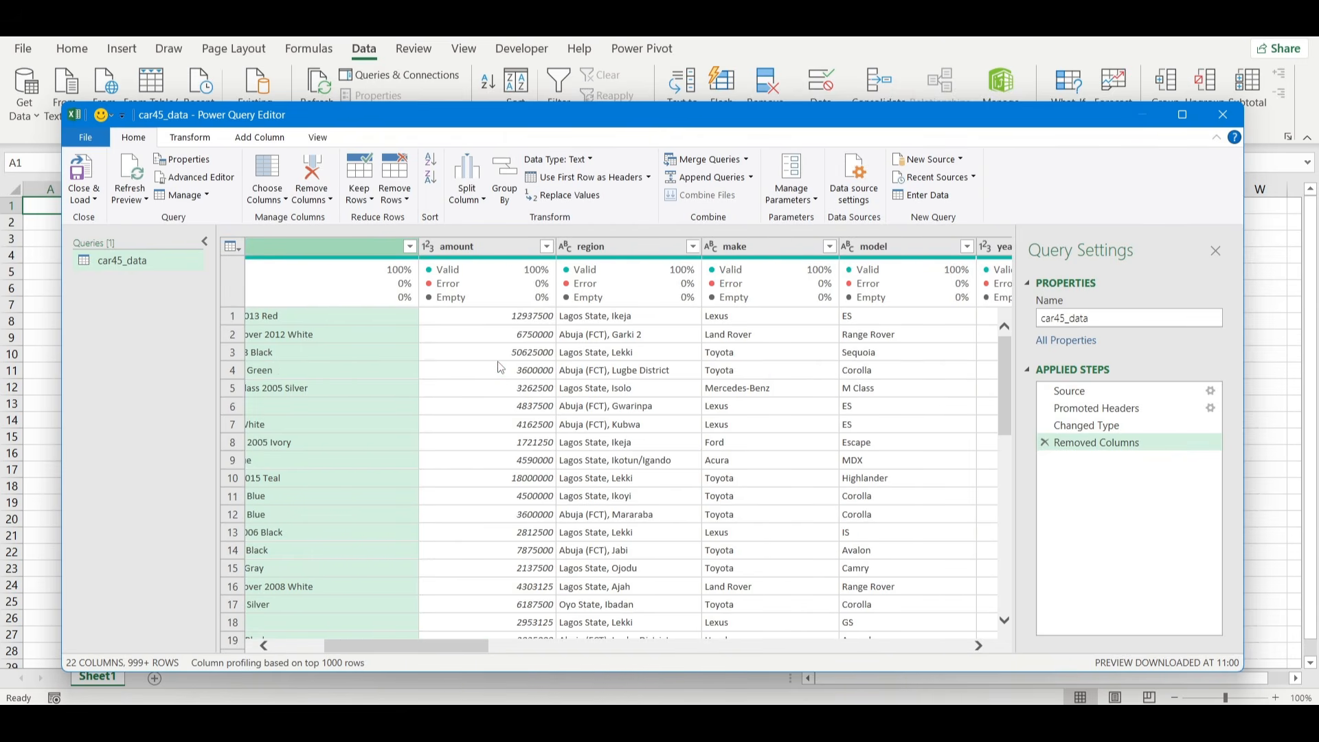
{"action": "scroll", "coordinate": [501, 369], "scroll_direction": "right", "scroll_amount": 3}
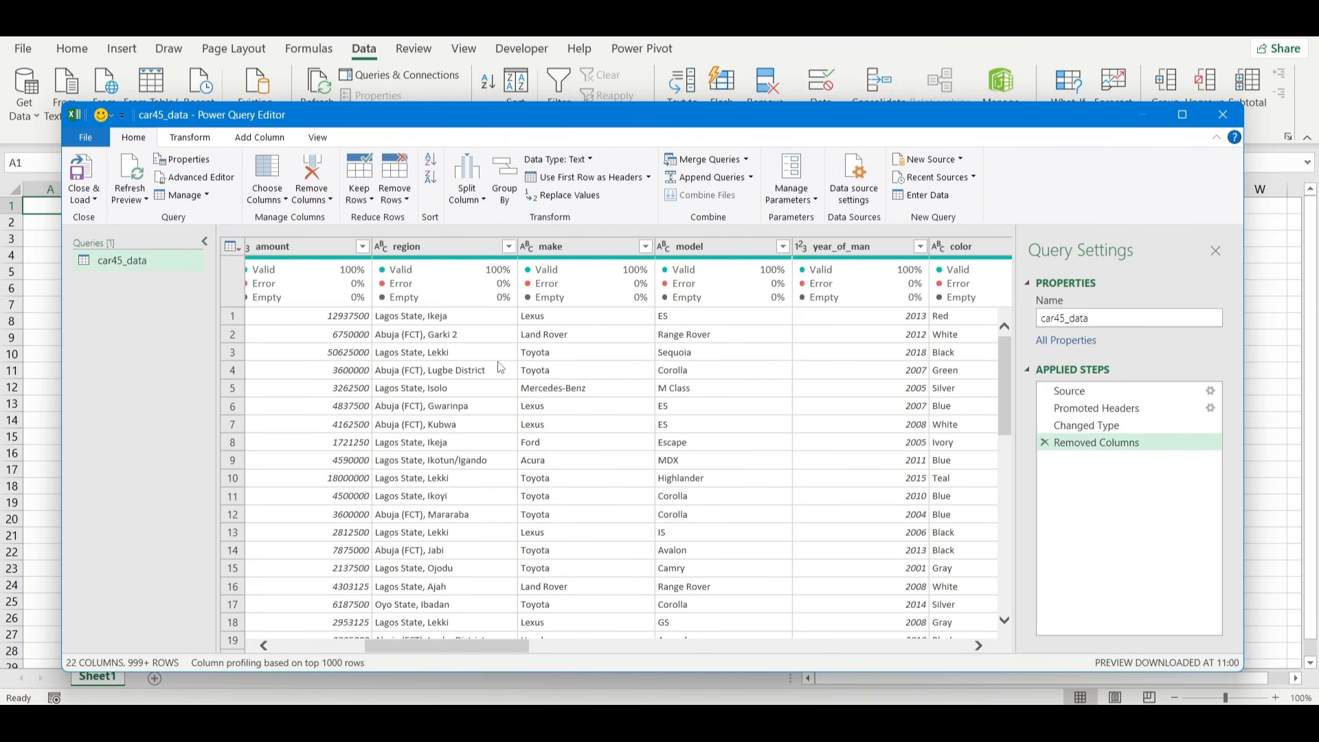
{"action": "left_click", "coordinate": [439, 249]}
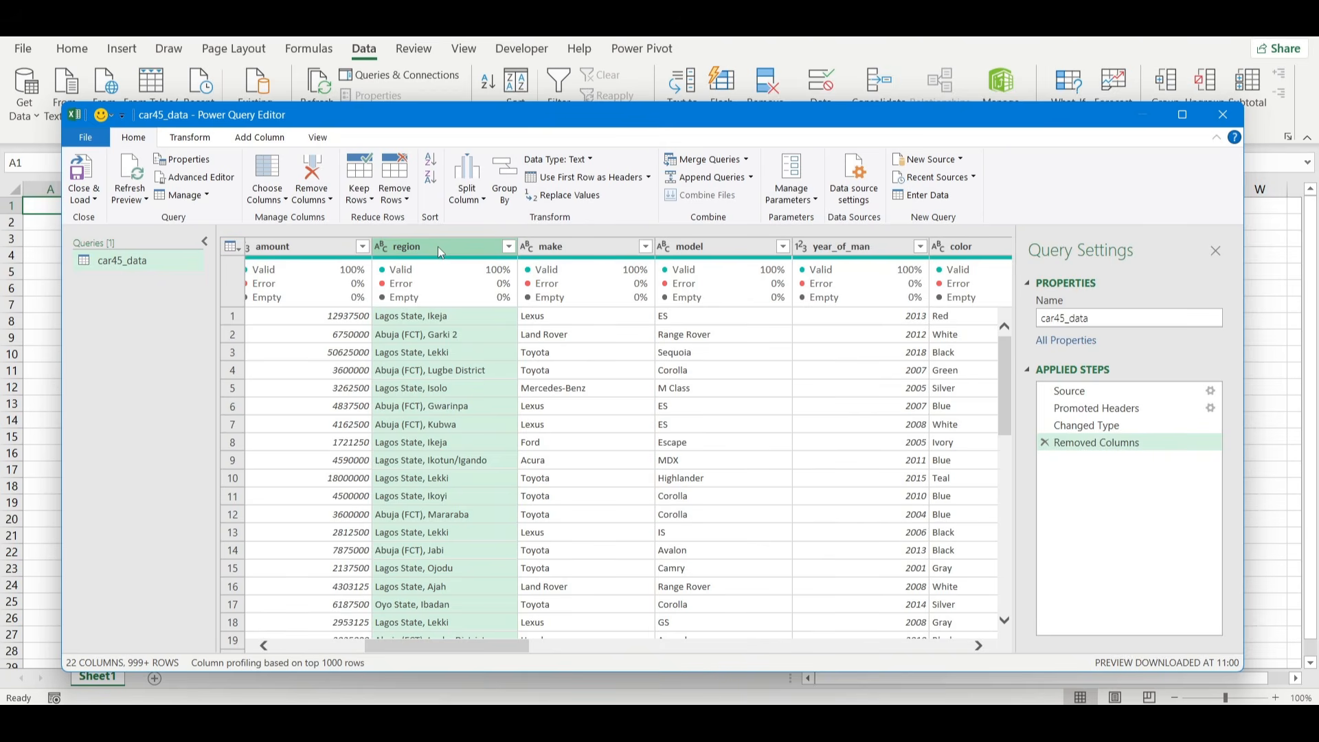
{"action": "left_click", "coordinate": [466, 191]}
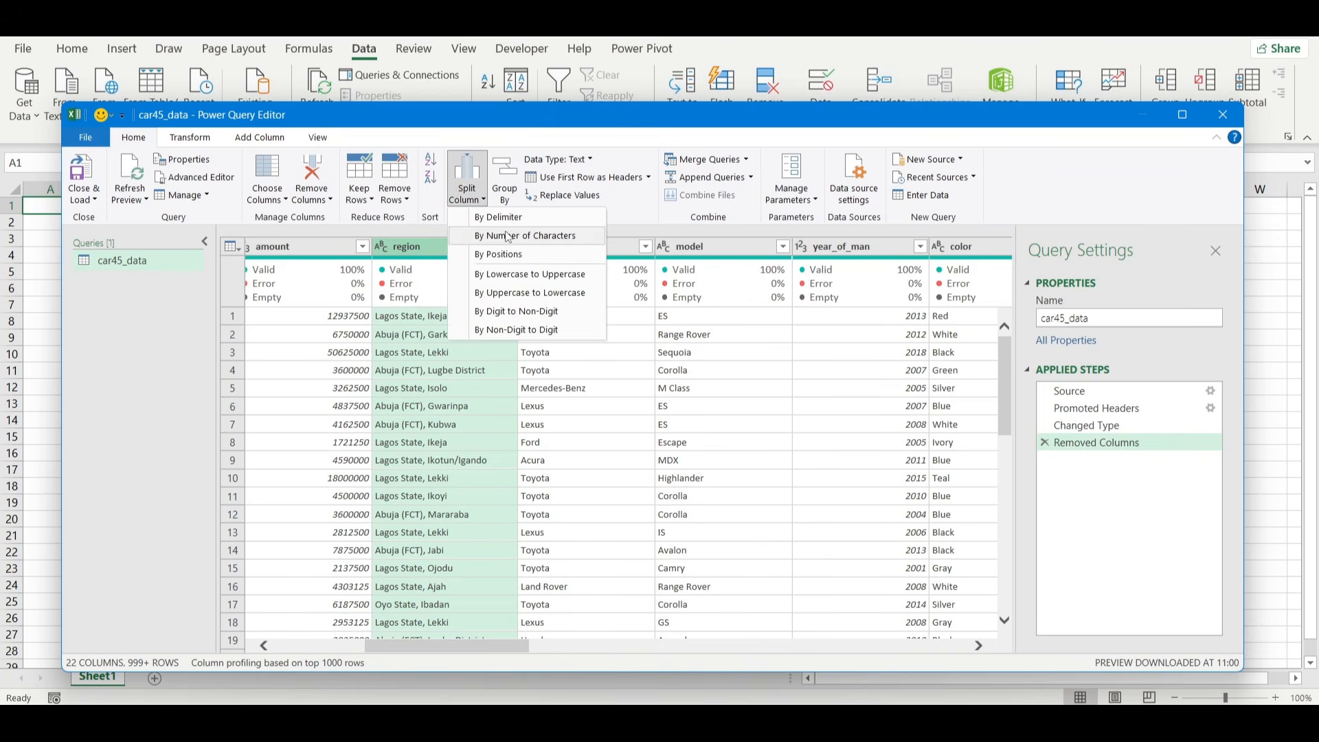
{"action": "left_click", "coordinate": [511, 218]}
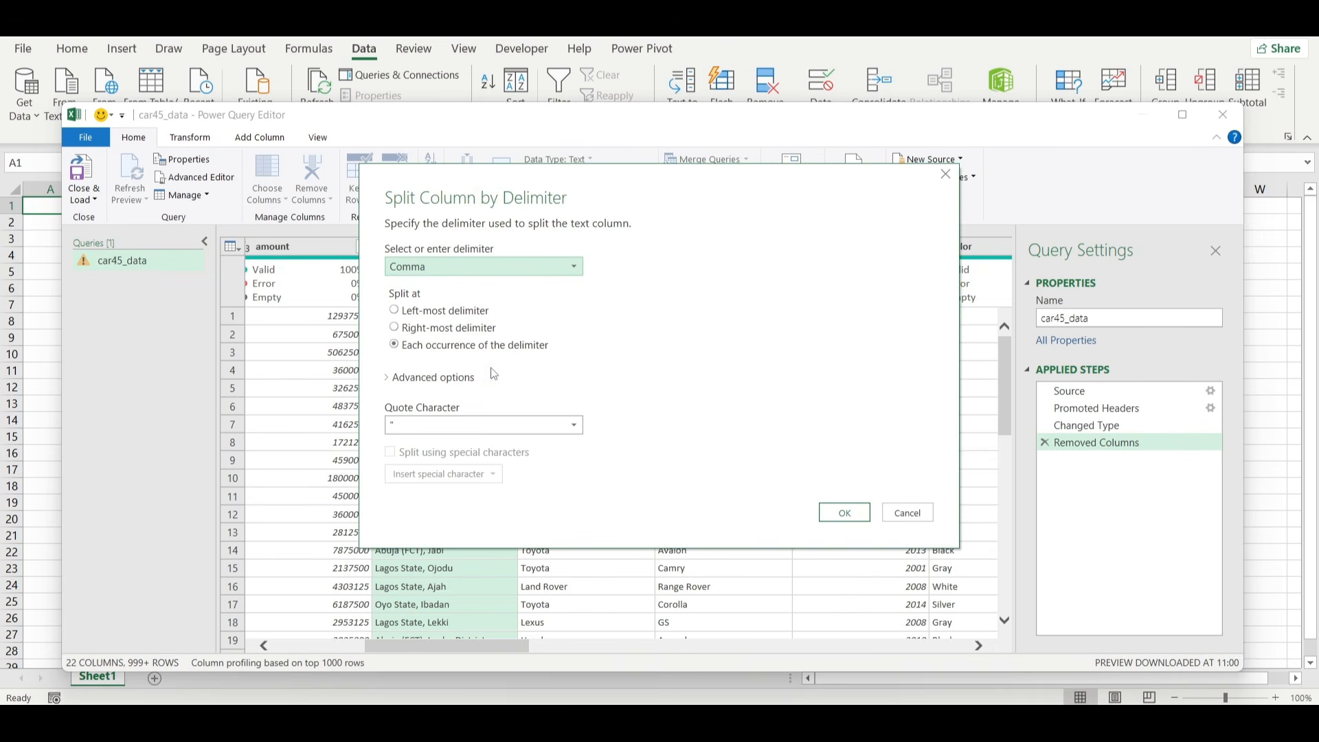
{"action": "left_click", "coordinate": [517, 267]}
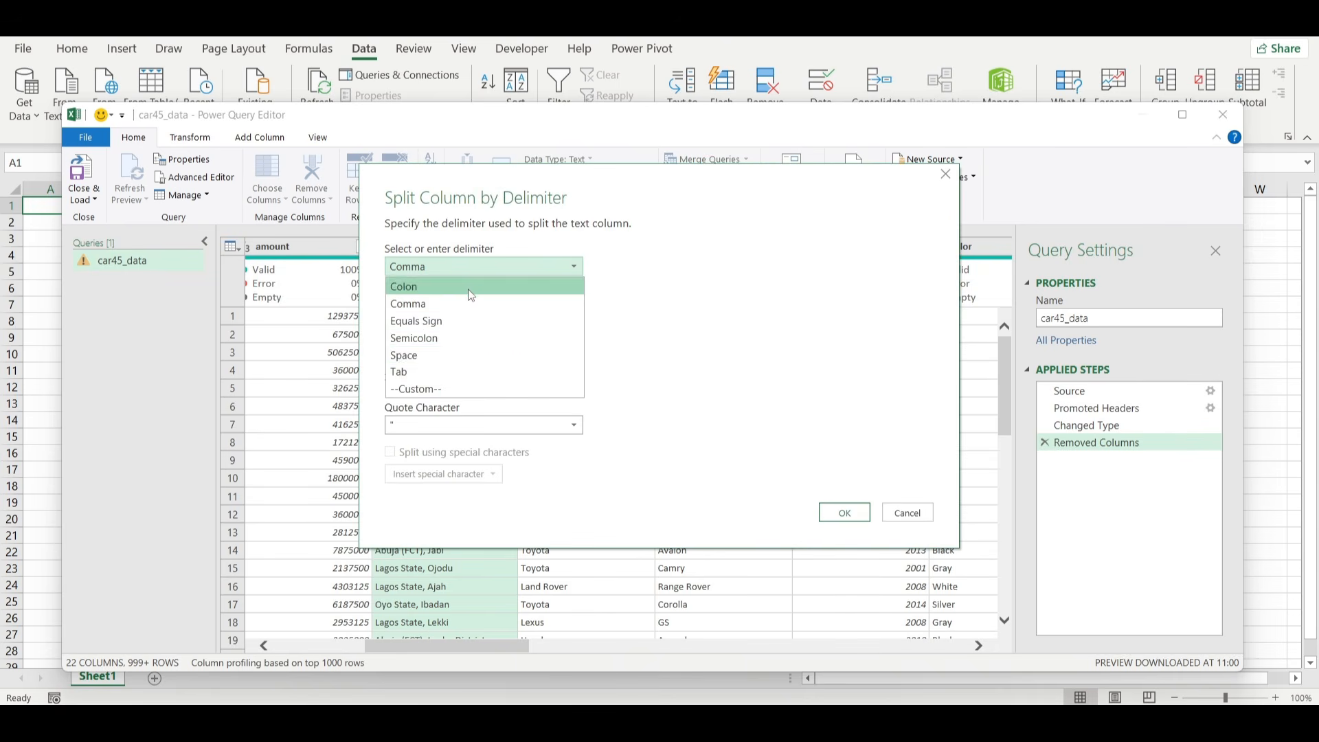
{"action": "left_click", "coordinate": [445, 357]}
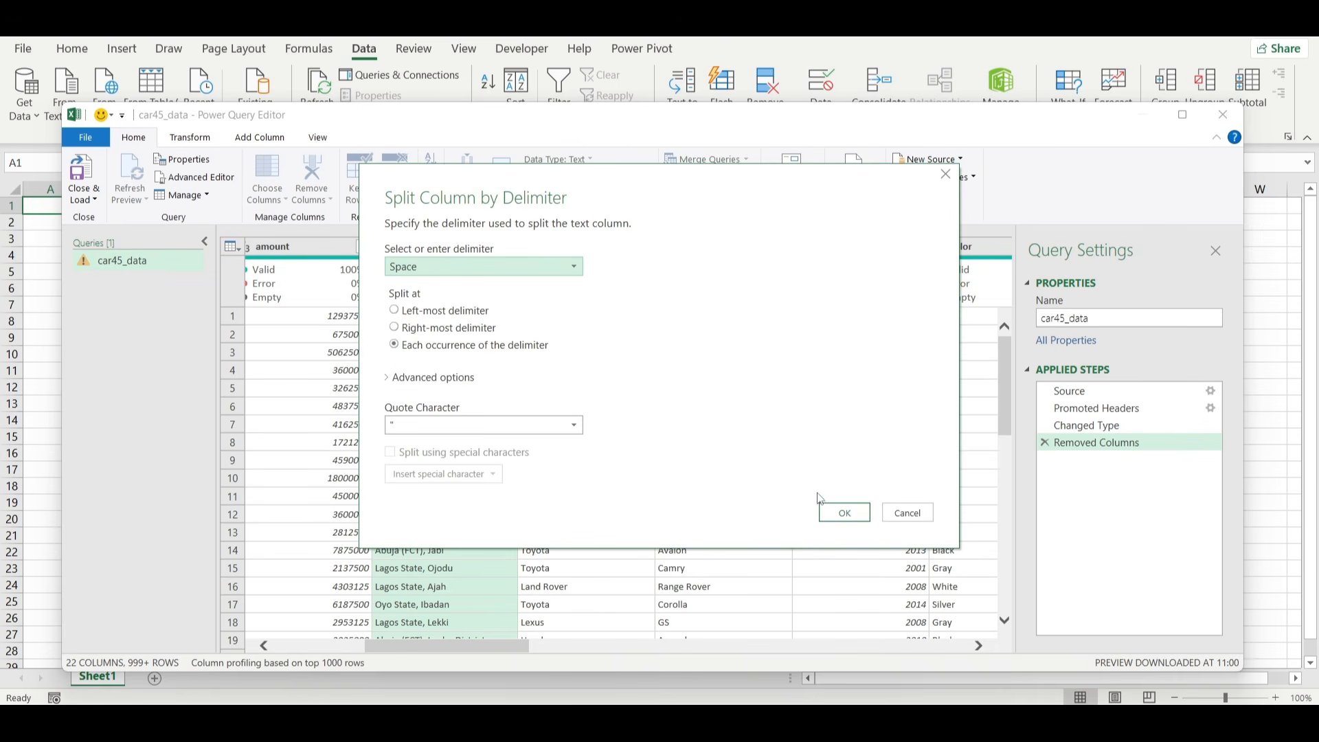
{"action": "left_click", "coordinate": [844, 516]}
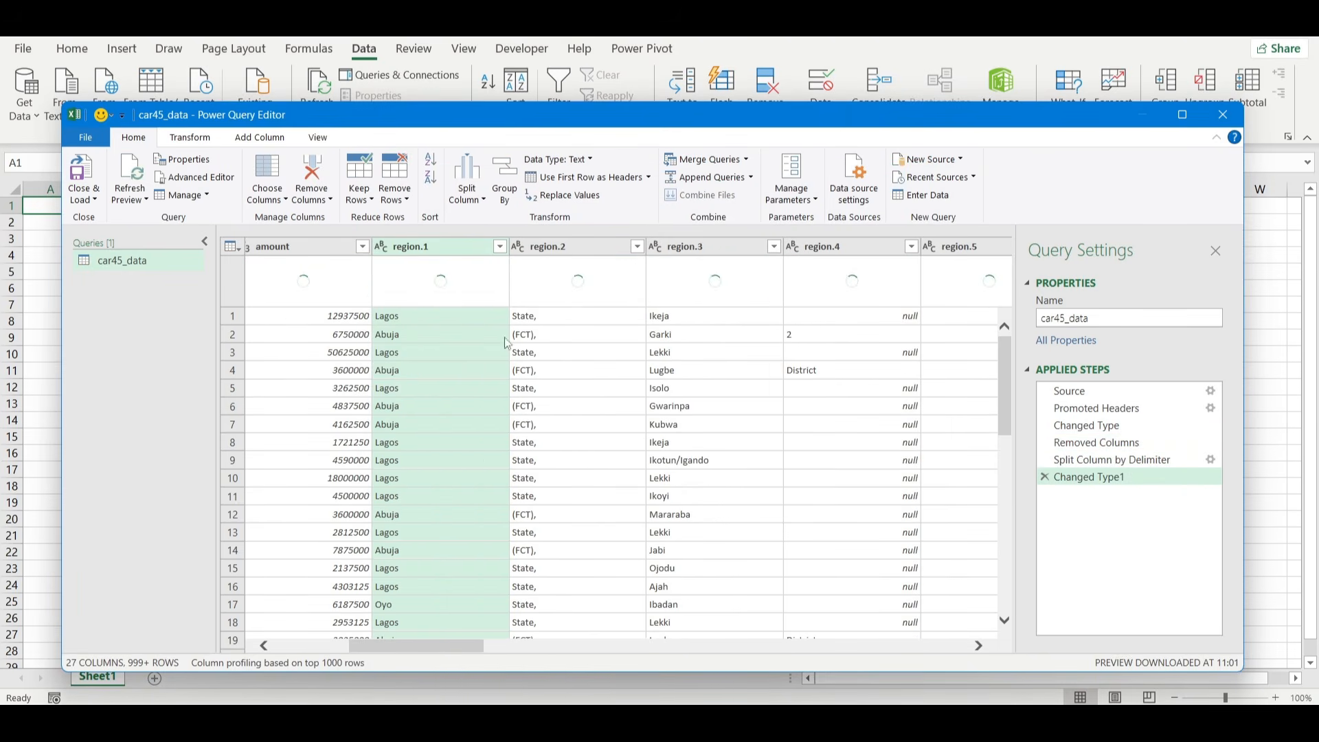
Remove the region.2 column and rename the region.3 column to Cities.
{"action": "left_click", "coordinate": [568, 250]}
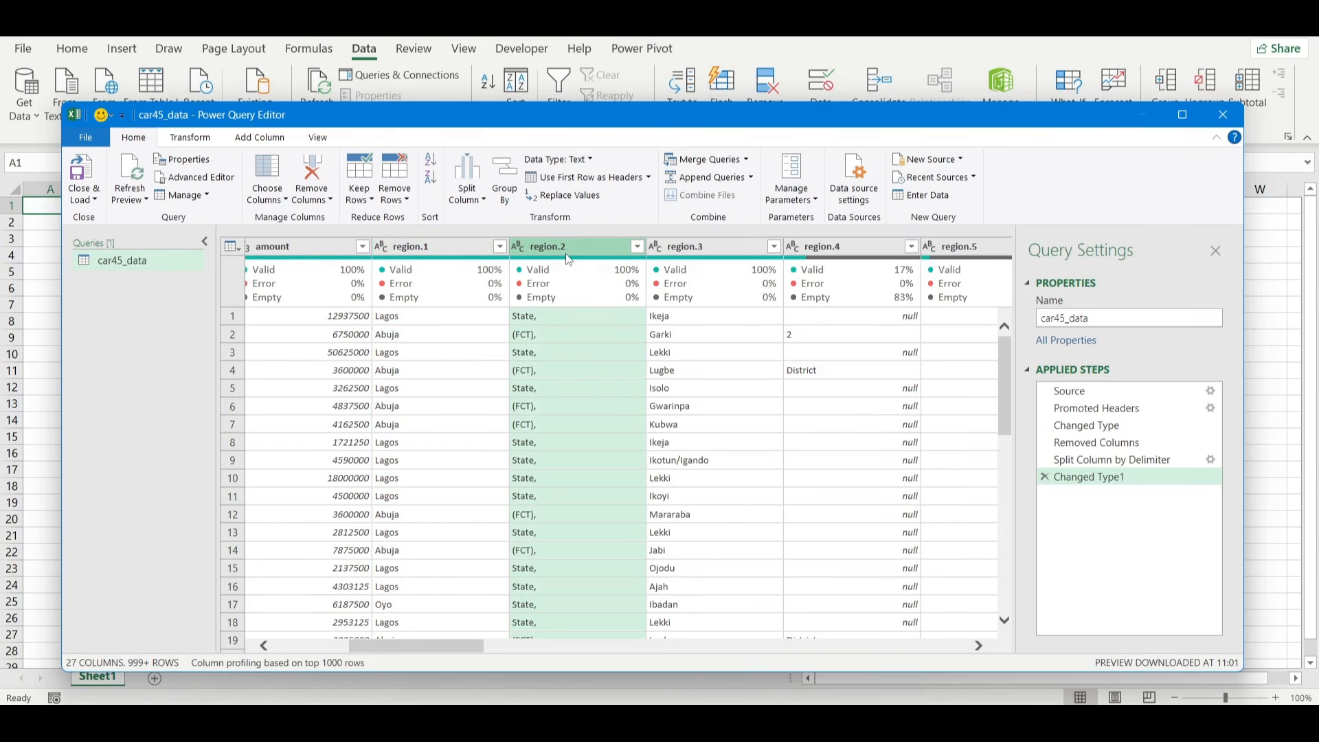
{"action": "key", "text": "Delete"}
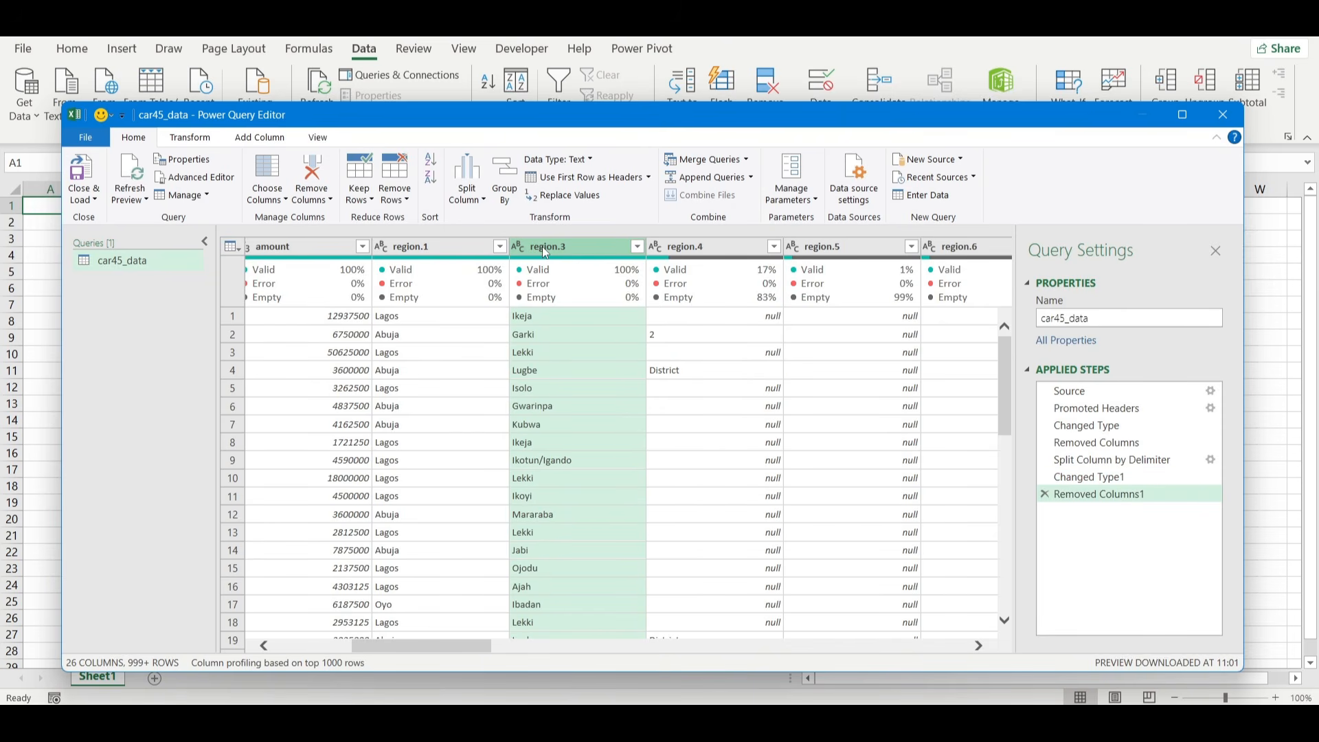
{"action": "double_click", "coordinate": [542, 246]}
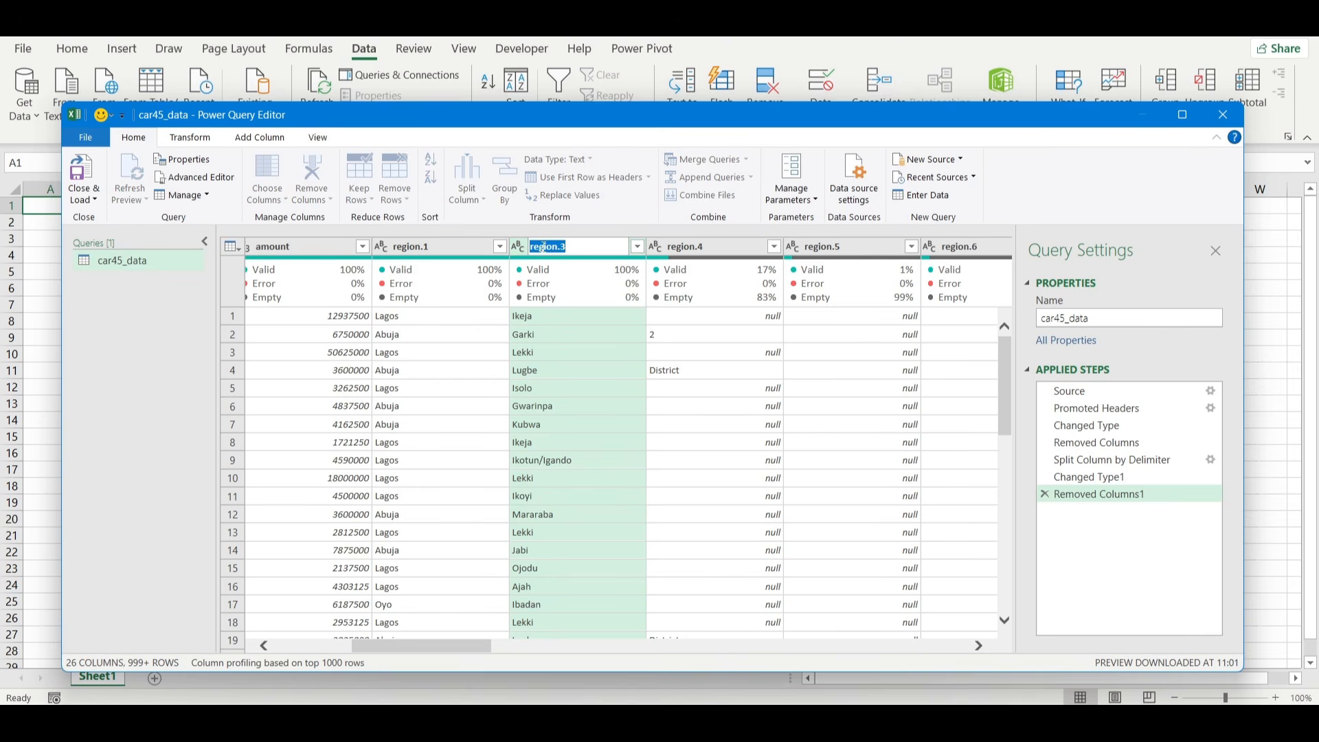
{"action": "type", "text": "CITIES"}
{"action": "key", "text": "BackSpace"}
{"action": "key", "text": "BackSpace"}
{"action": "key", "text": "BackSpace"}
{"action": "key", "text": "BackSpace"}
{"action": "key", "text": "BackSpace"}
{"action": "type", "text": "ities"}
{"action": "key", "text": "Return"}
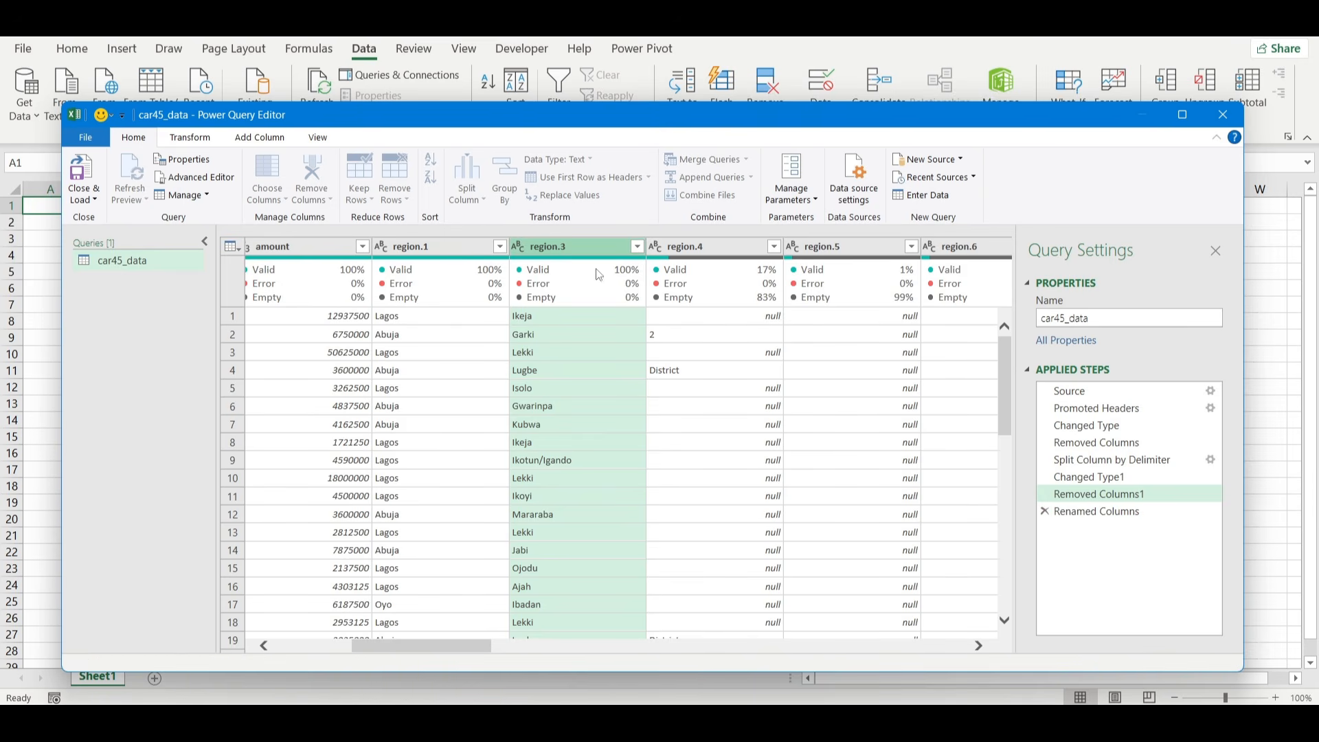
Merge the Cities, region.4, region.5 and region.6 columns without a separator into one column named Cities.
{"action": "scroll", "coordinate": [771, 420], "scroll_direction": "right", "scroll_amount": 4}
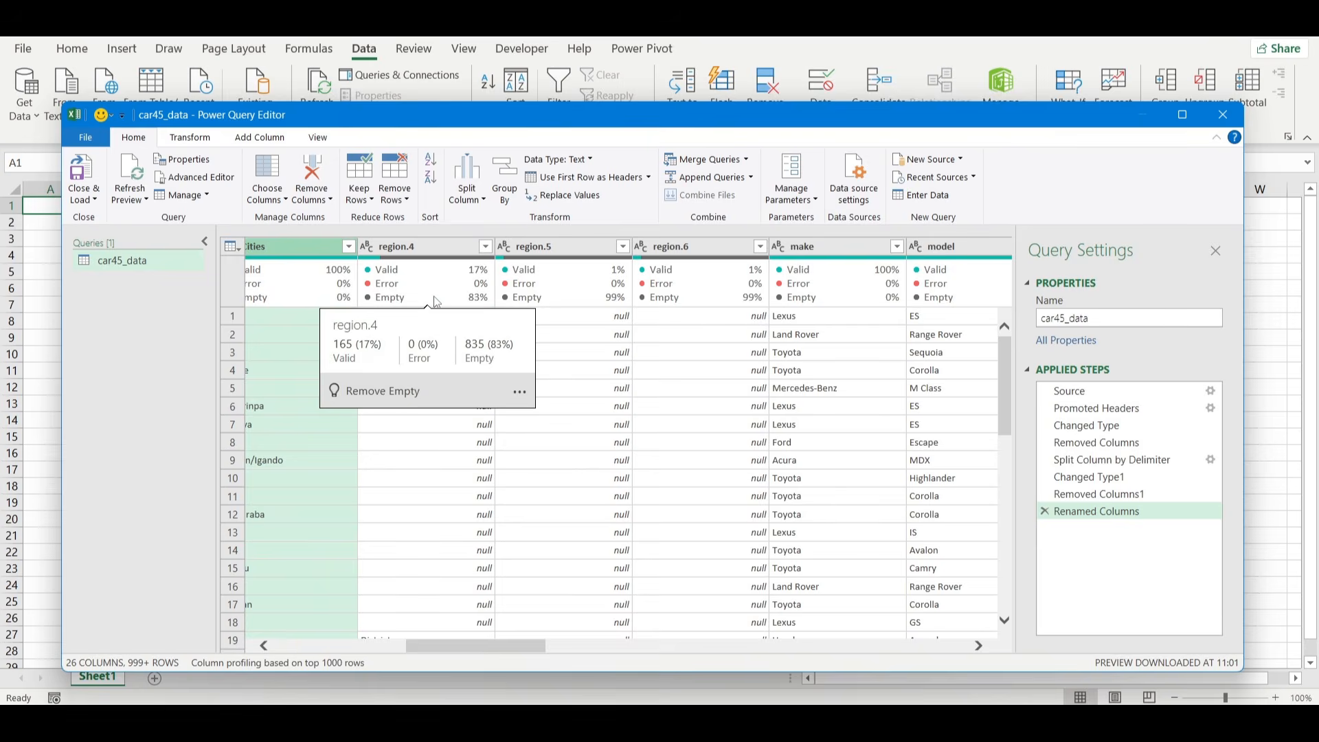
{"action": "left_click", "coordinate": [596, 389]}
{"action": "scroll", "coordinate": [596, 389], "scroll_direction": "left", "scroll_amount": 4}
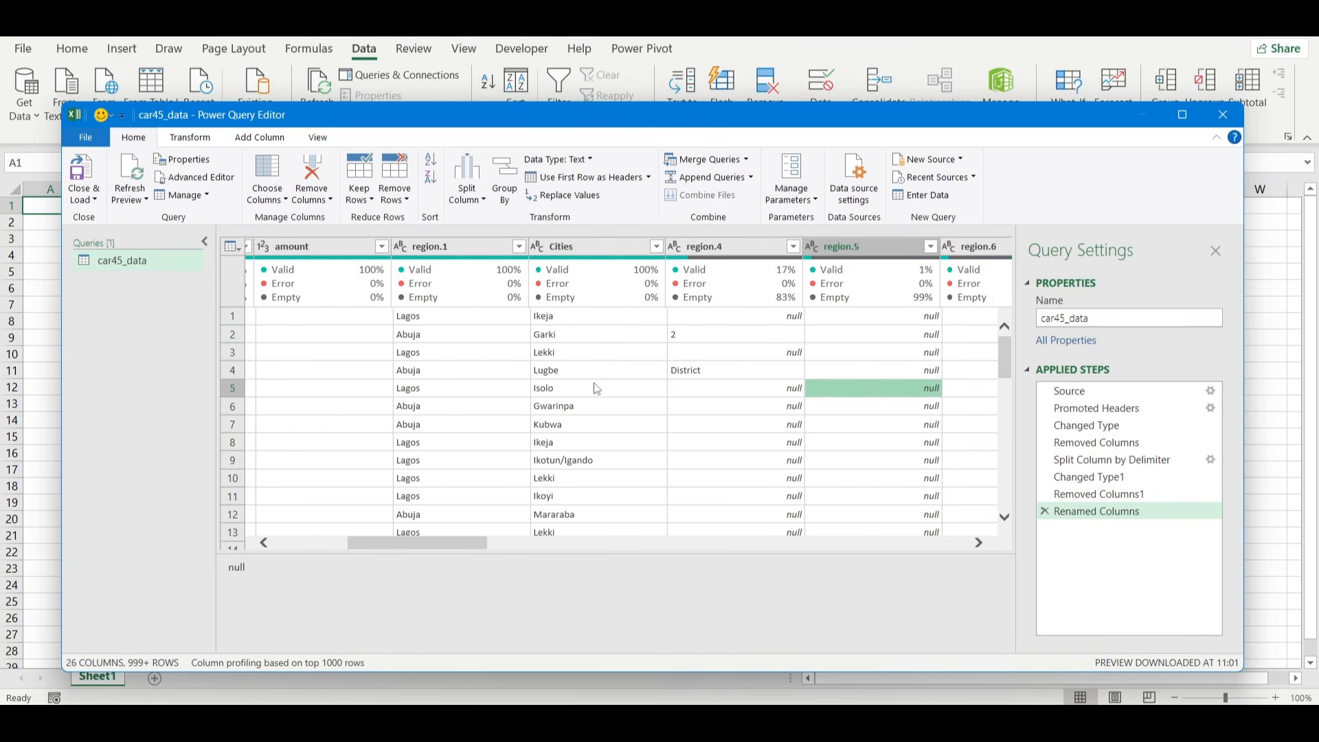
{"action": "left_click", "coordinate": [579, 247]}
{"action": "key", "text": "shift+Right"}
{"action": "key", "text": "shift+Right"}
{"action": "key", "text": "shift+Right"}
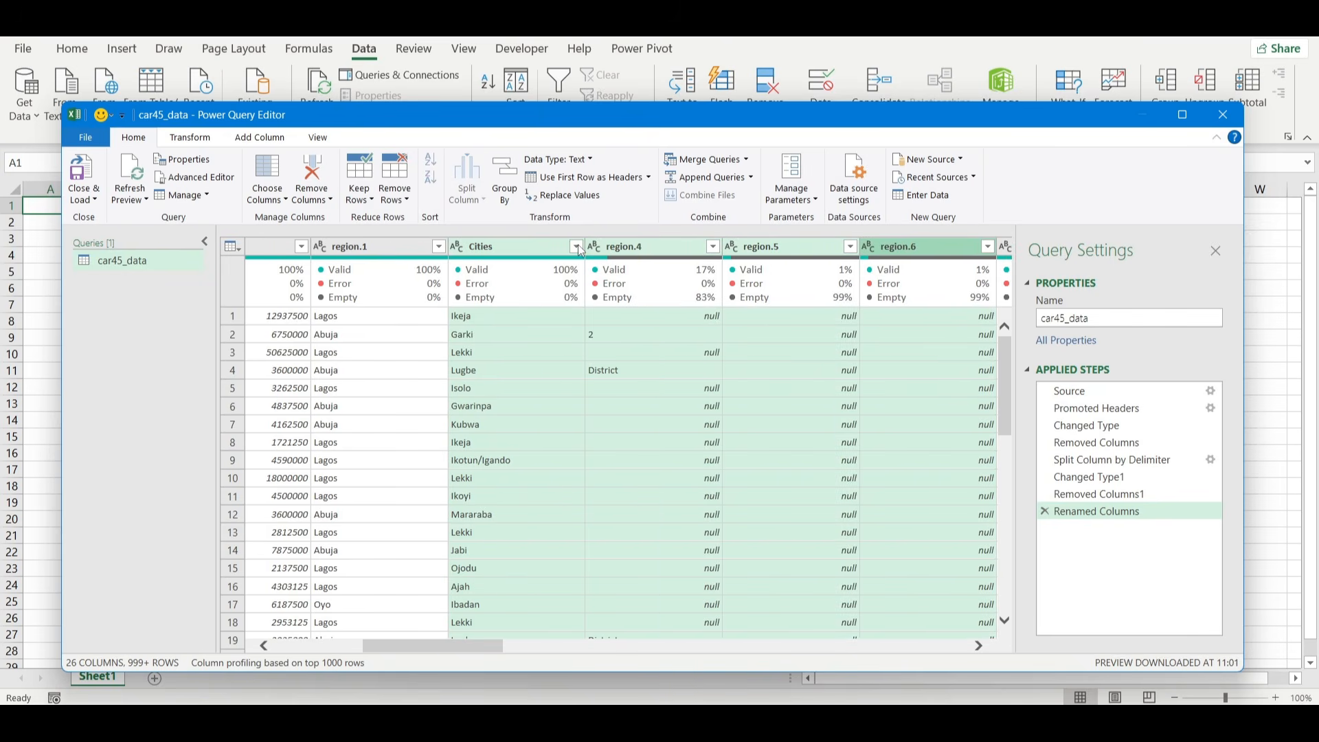
{"action": "right_click", "coordinate": [580, 250]}
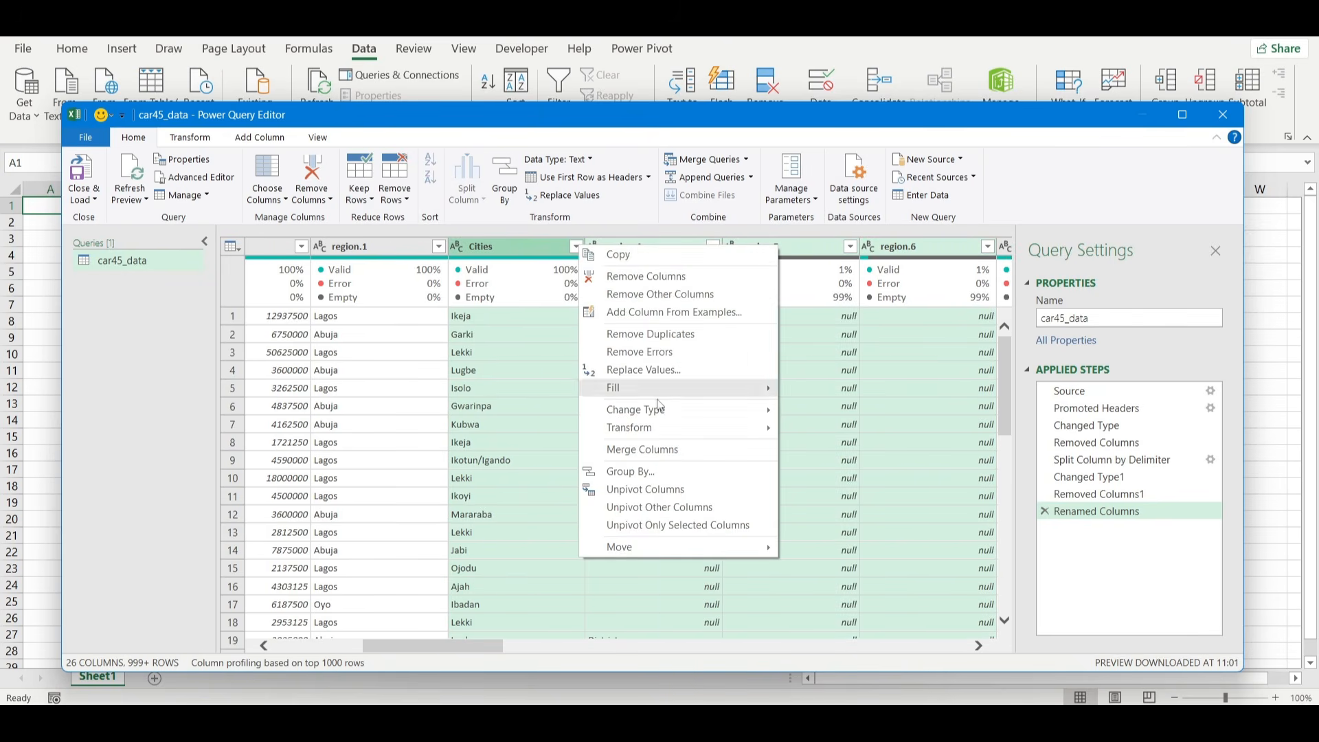
{"action": "left_click", "coordinate": [719, 452]}
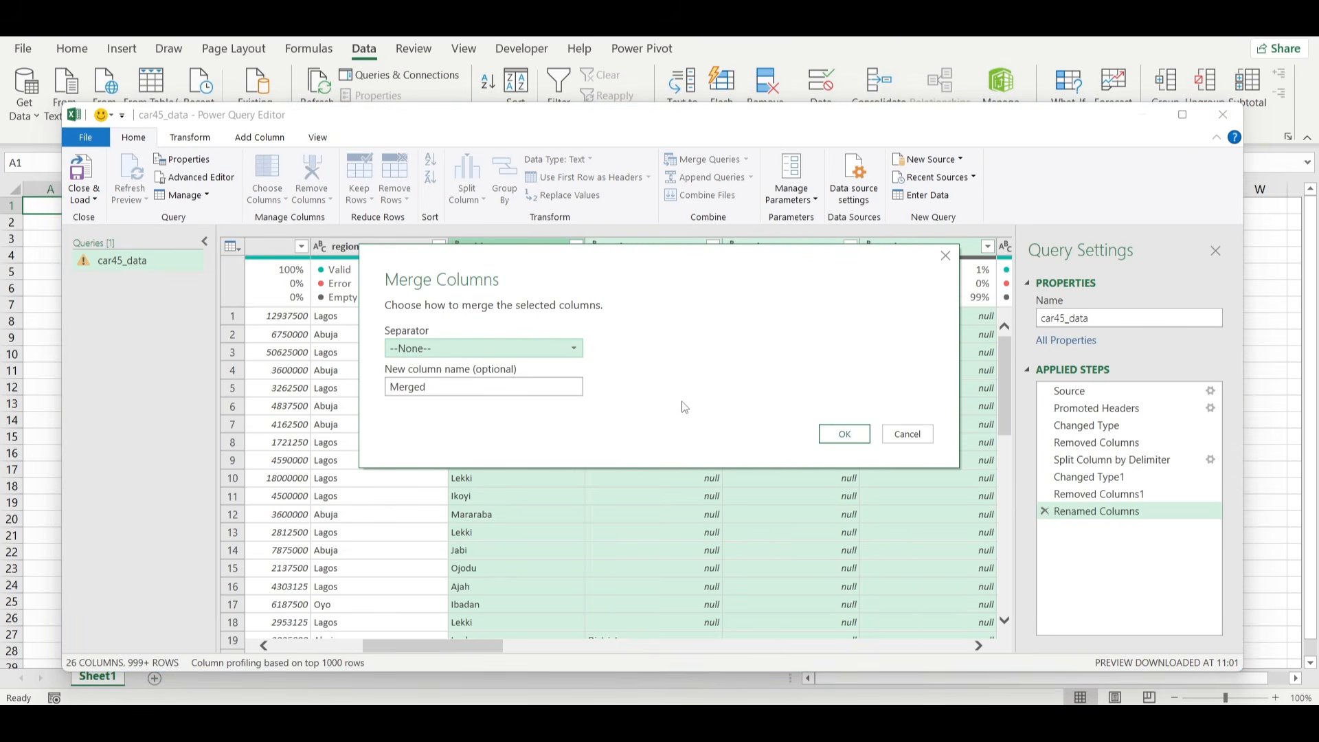
{"action": "double_click", "coordinate": [510, 389]}
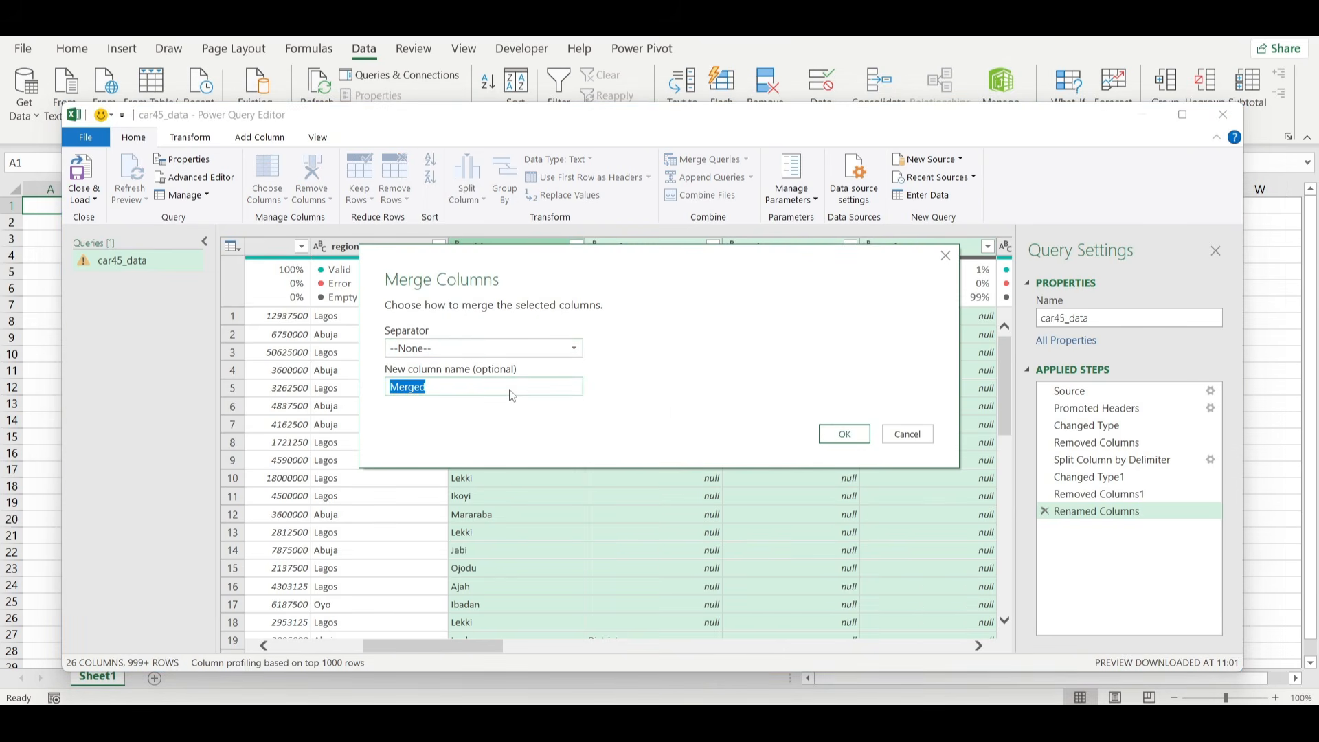
{"action": "type", "text": "Cities"}
{"action": "left_click", "coordinate": [844, 433]}
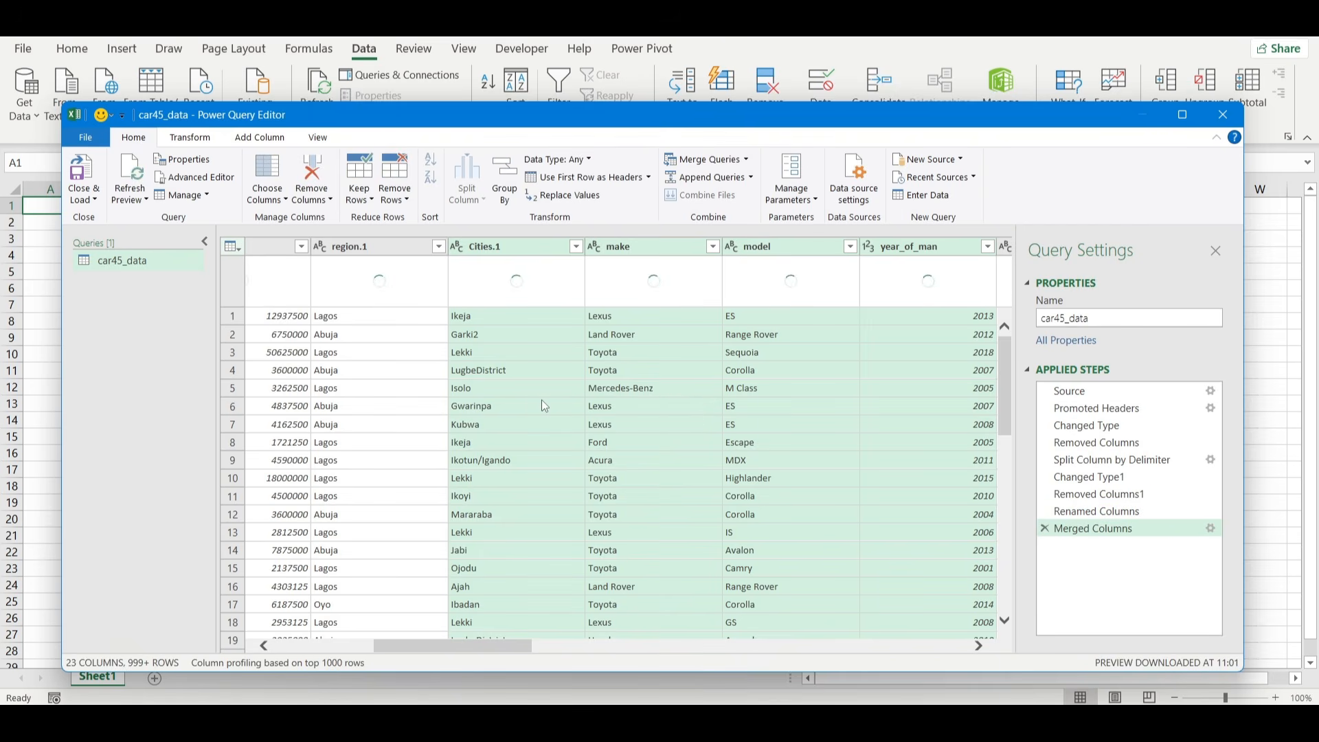
{"action": "scroll", "coordinate": [542, 400], "scroll_direction": "down", "scroll_amount": 1}
{"action": "scroll", "coordinate": [541, 400], "scroll_direction": "up", "scroll_amount": 1}
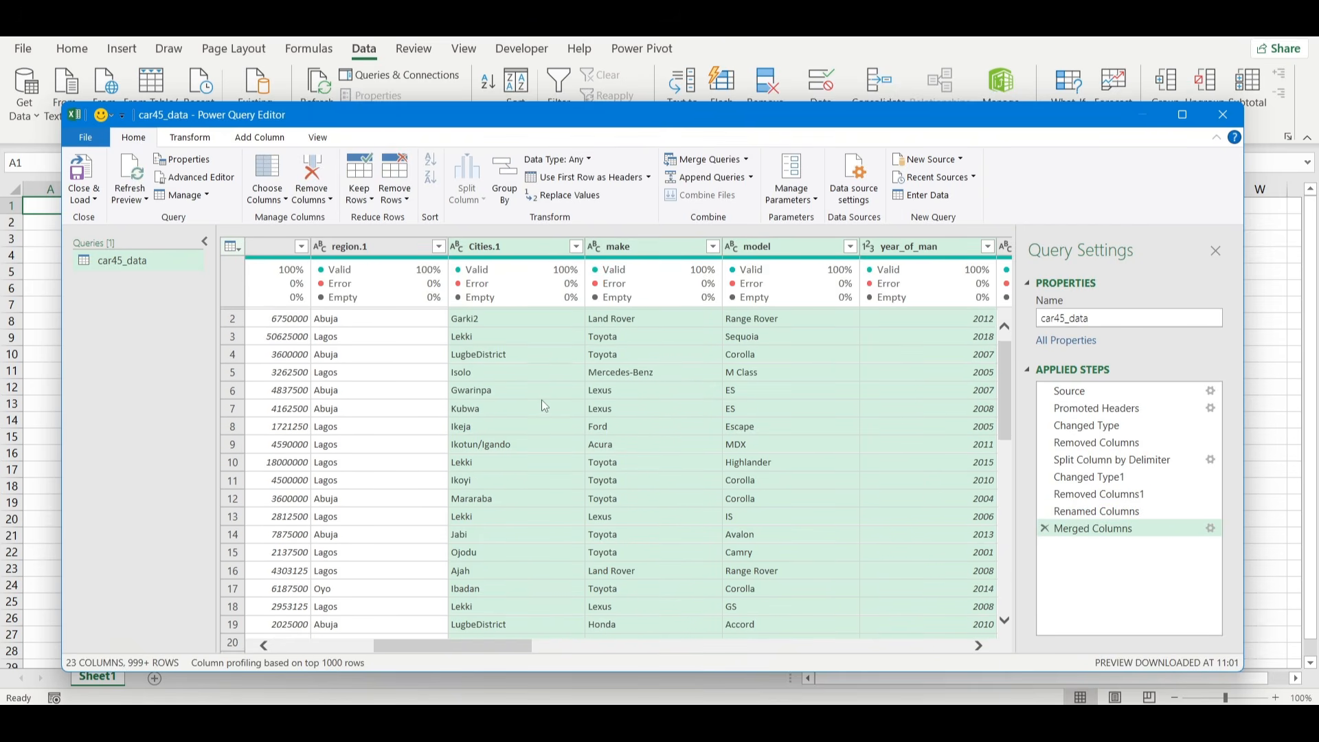
Rename the region.1 column to State.
{"action": "left_click", "coordinate": [364, 244]}
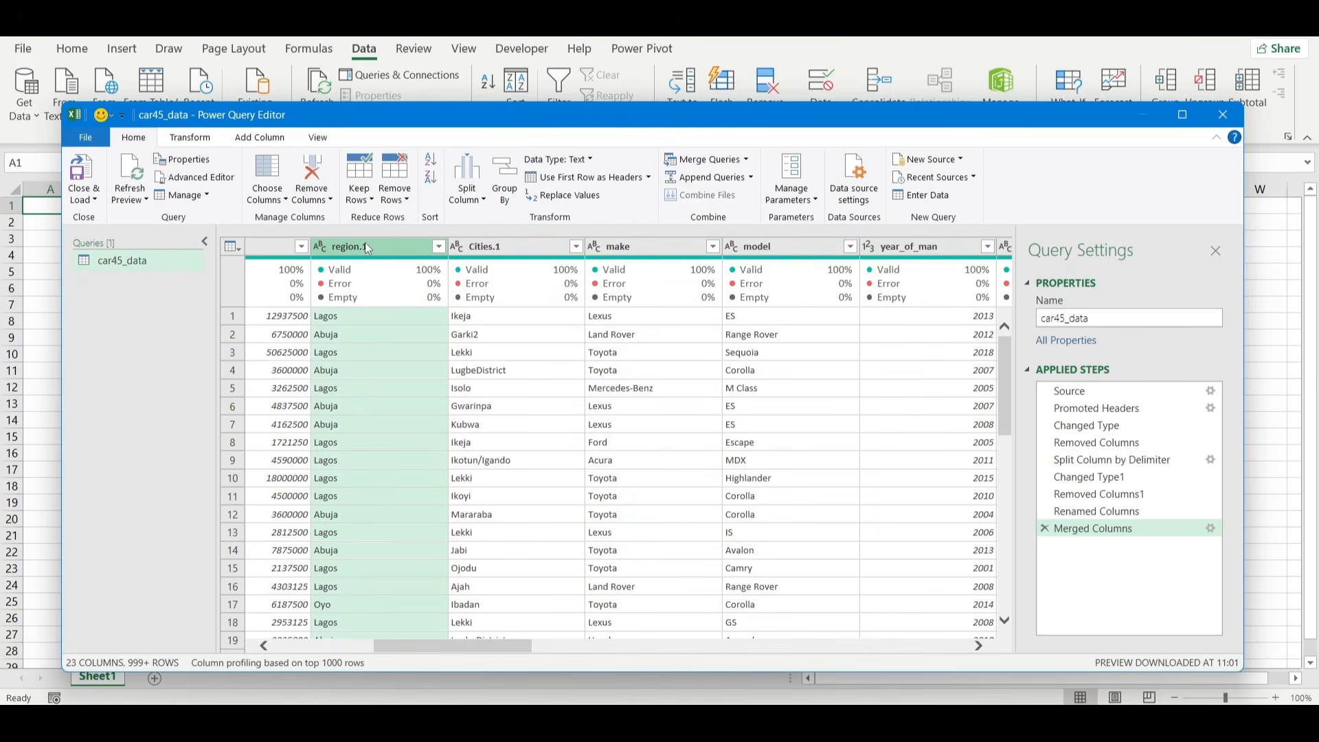
{"action": "double_click", "coordinate": [352, 246]}
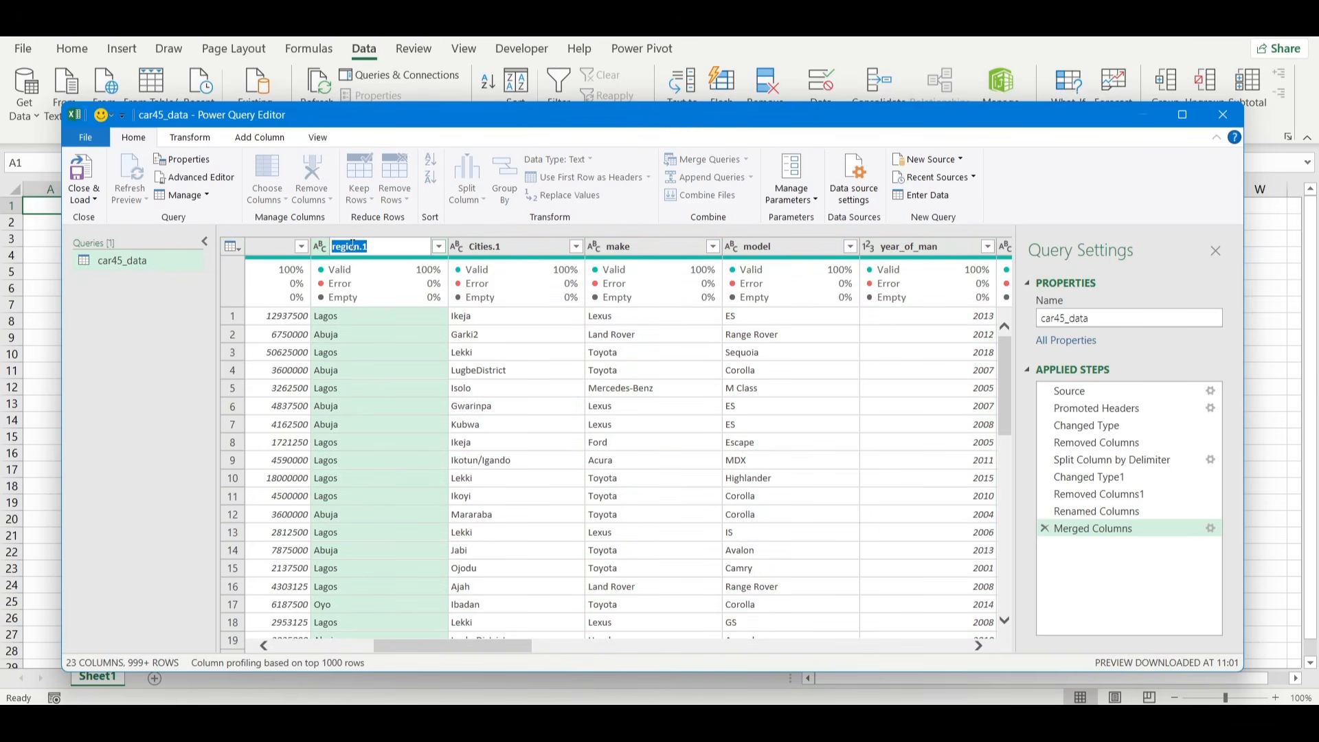
{"action": "type", "text": "State"}
{"action": "key", "text": "Return"}
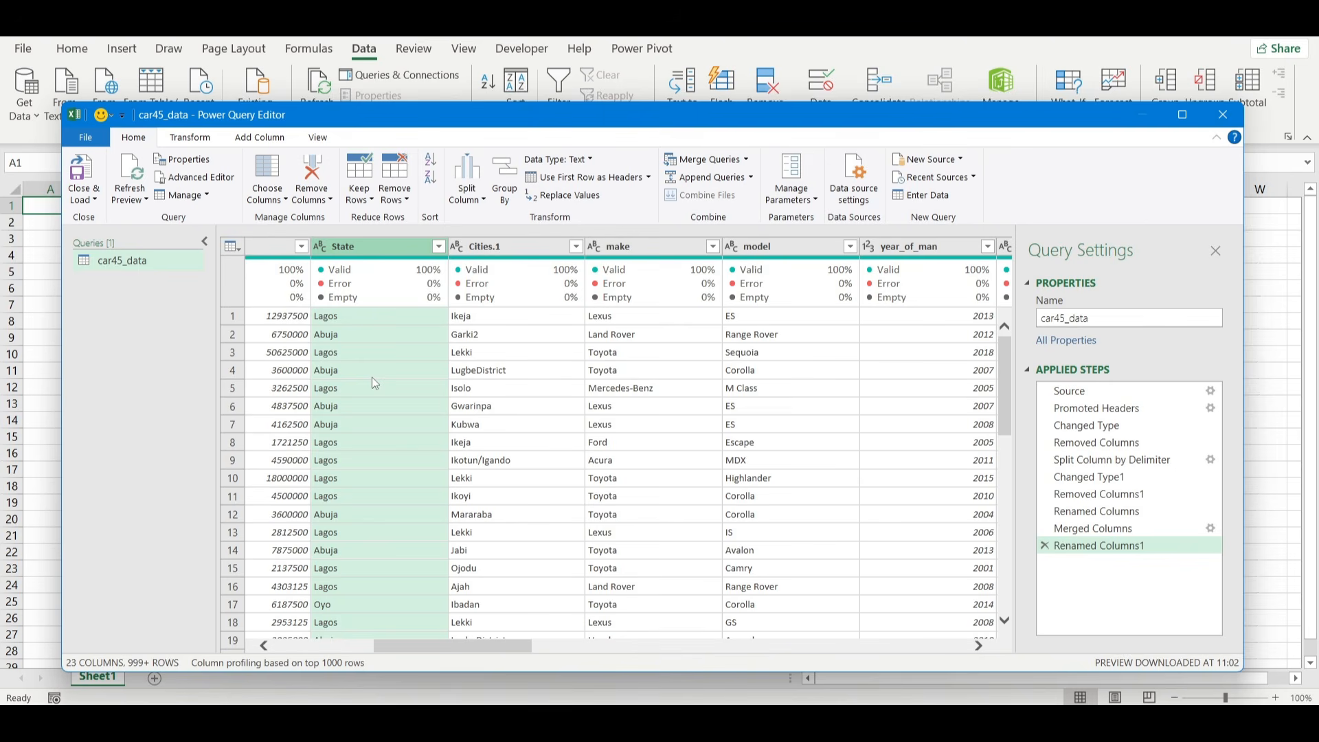
Try replacing Abuja with Federal Capital Territory in the State column, and delete that Replaced Value step from the query.
{"action": "right_click", "coordinate": [381, 250]}
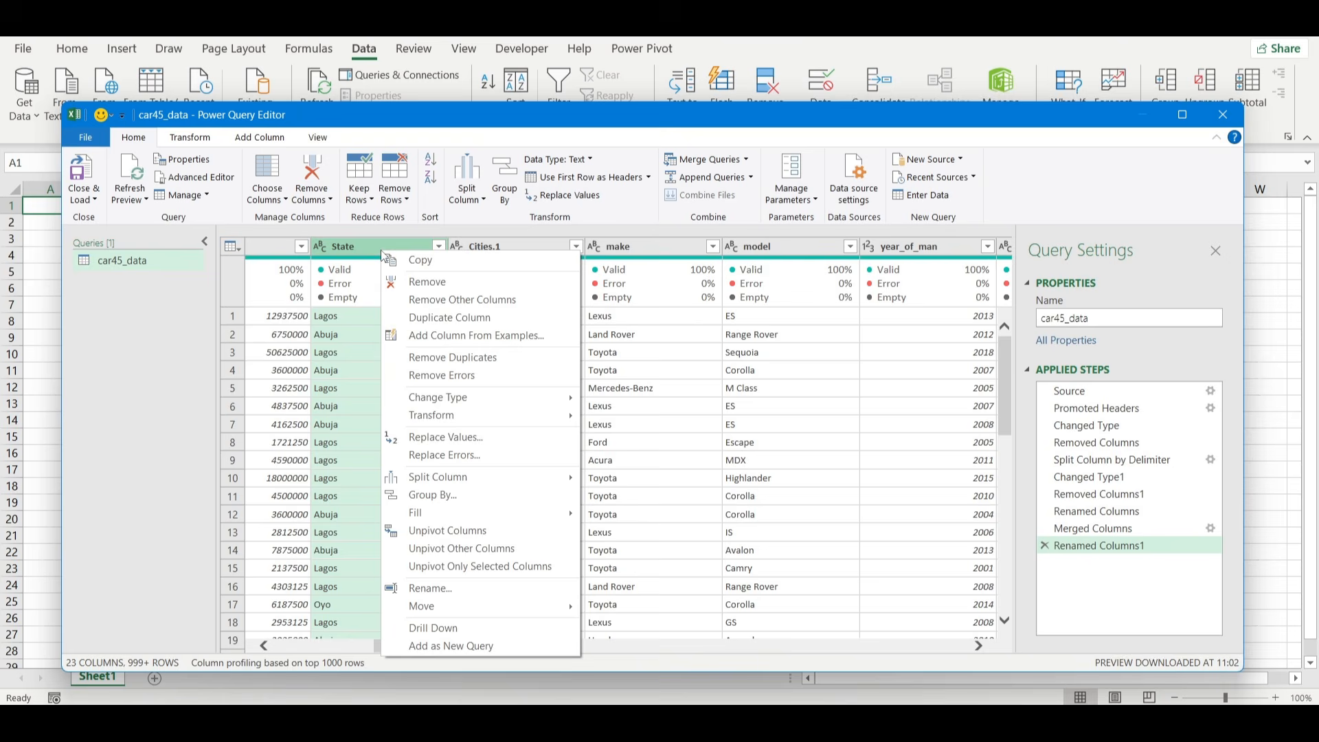
{"action": "left_click", "coordinate": [453, 438]}
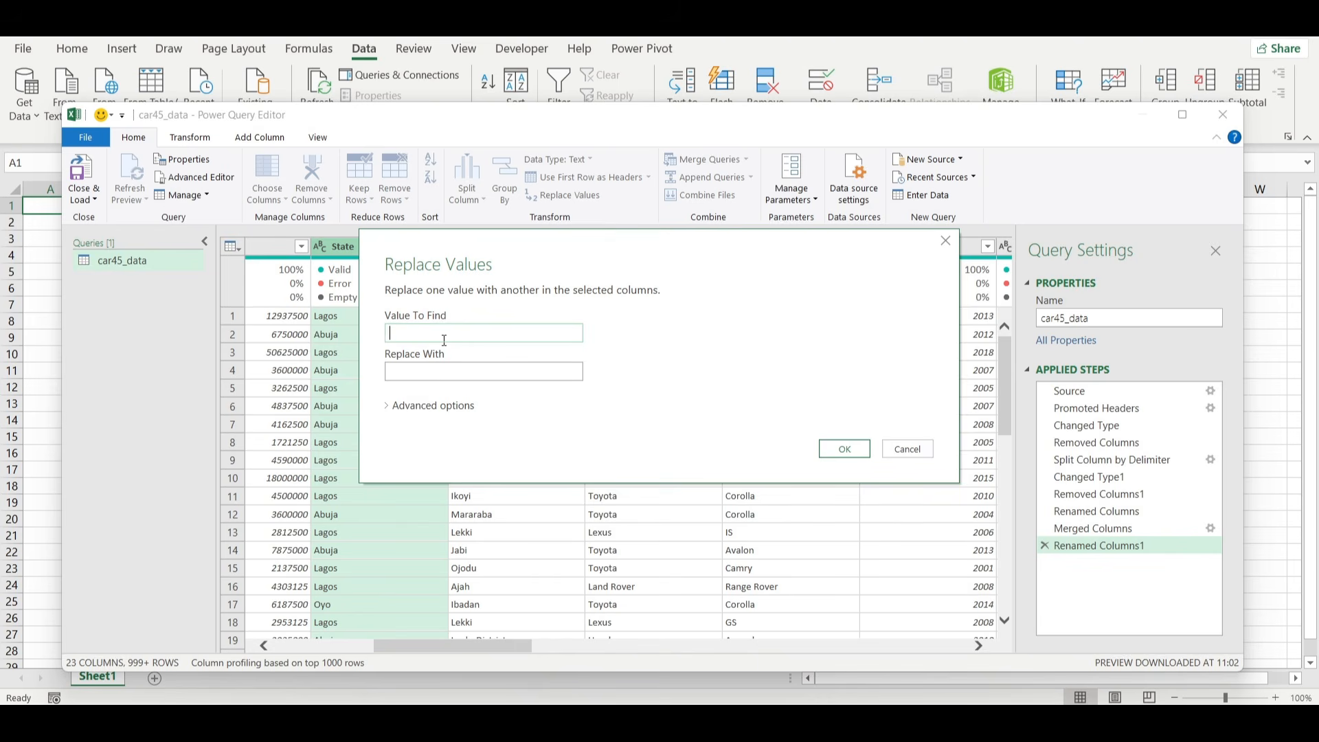
{"action": "type", "text": "Abuja"}
{"action": "left_click", "coordinate": [417, 369]}
{"action": "type", "text": "F"}
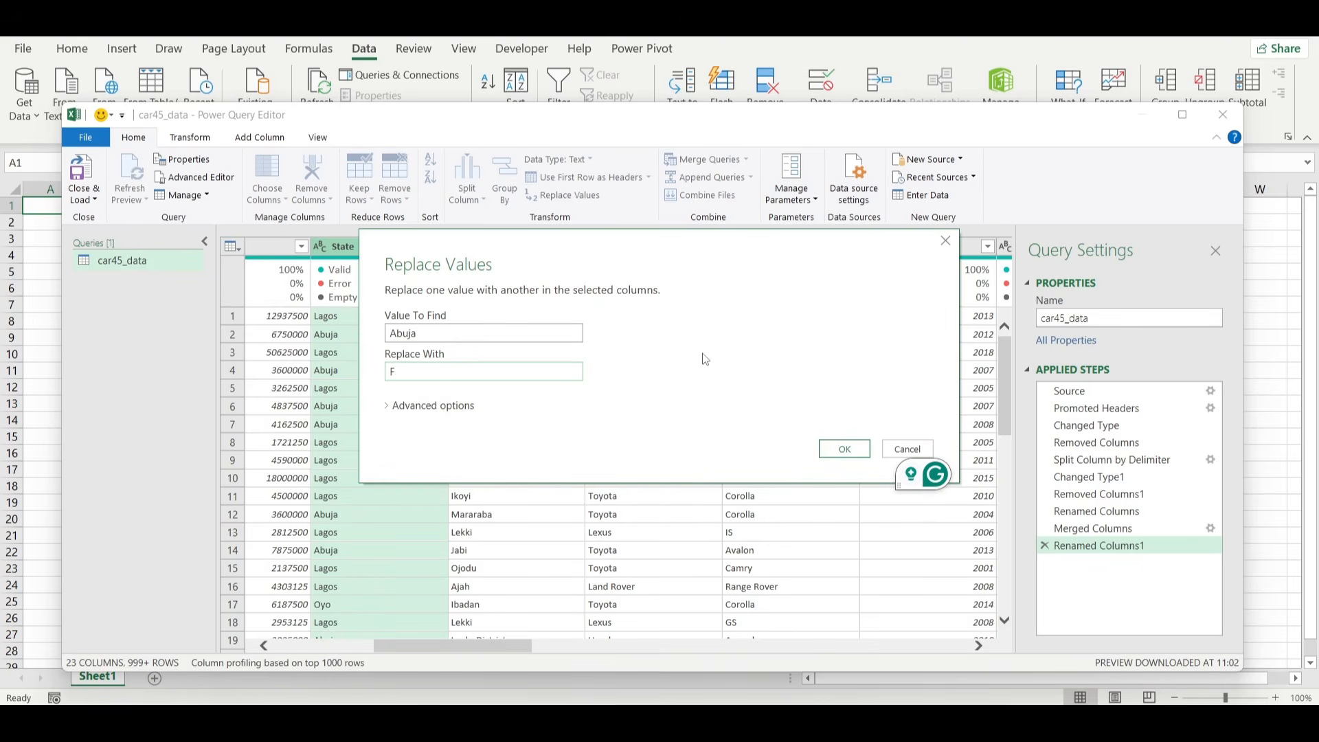
{"action": "type", "text": "edera"}
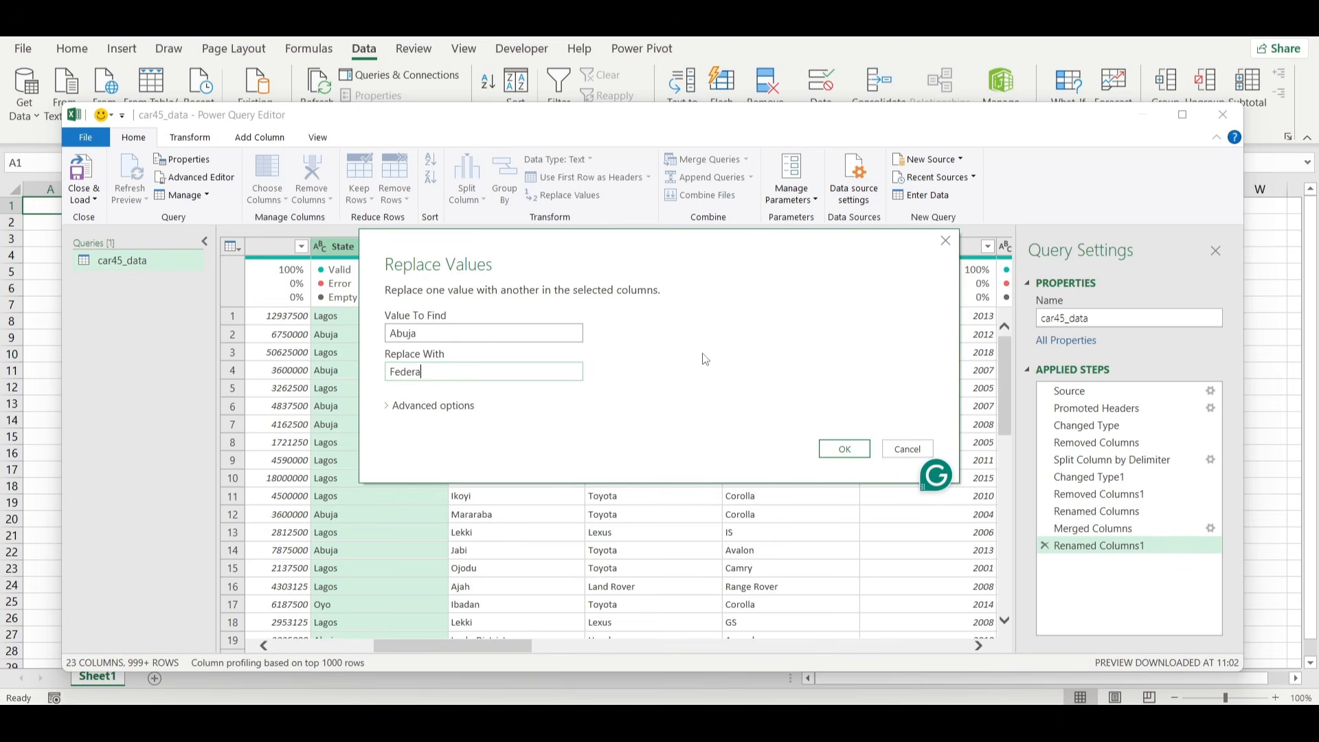
{"action": "type", "text": "l Capitl"}
{"action": "key", "text": "BackSpace"}
{"action": "type", "text": "al Territory"}
{"action": "left_click", "coordinate": [846, 450]}
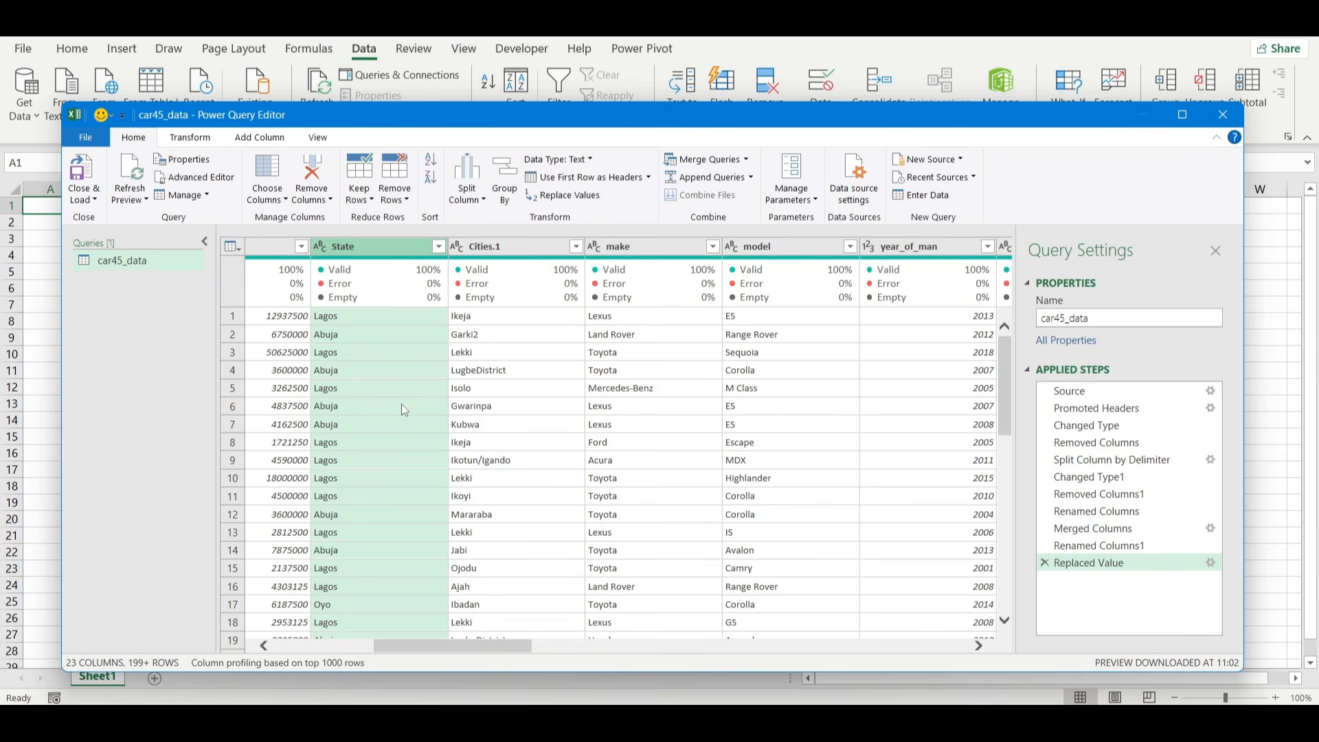
{"action": "left_click", "coordinate": [1045, 563]}
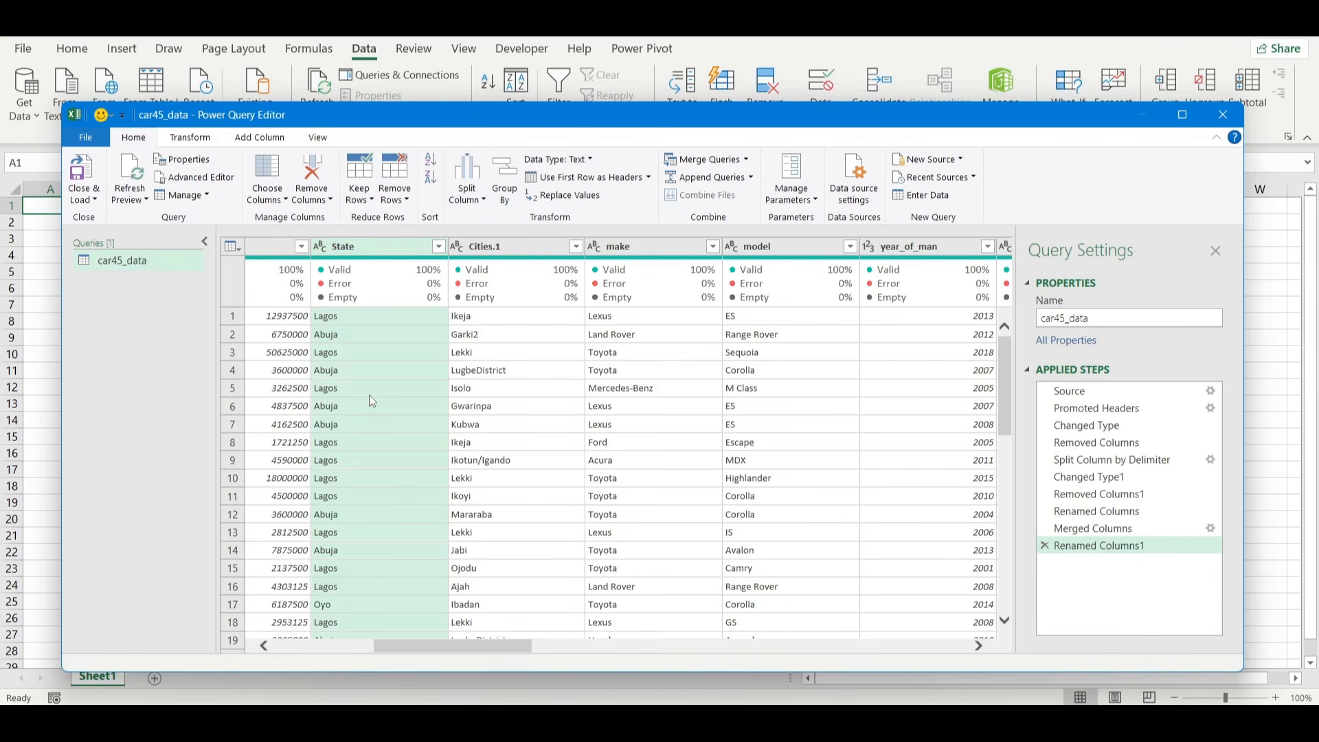
Replace the exact cell value Abuja with Federal Capital Territory throughout the State column.
{"action": "left_click", "coordinate": [369, 374]}
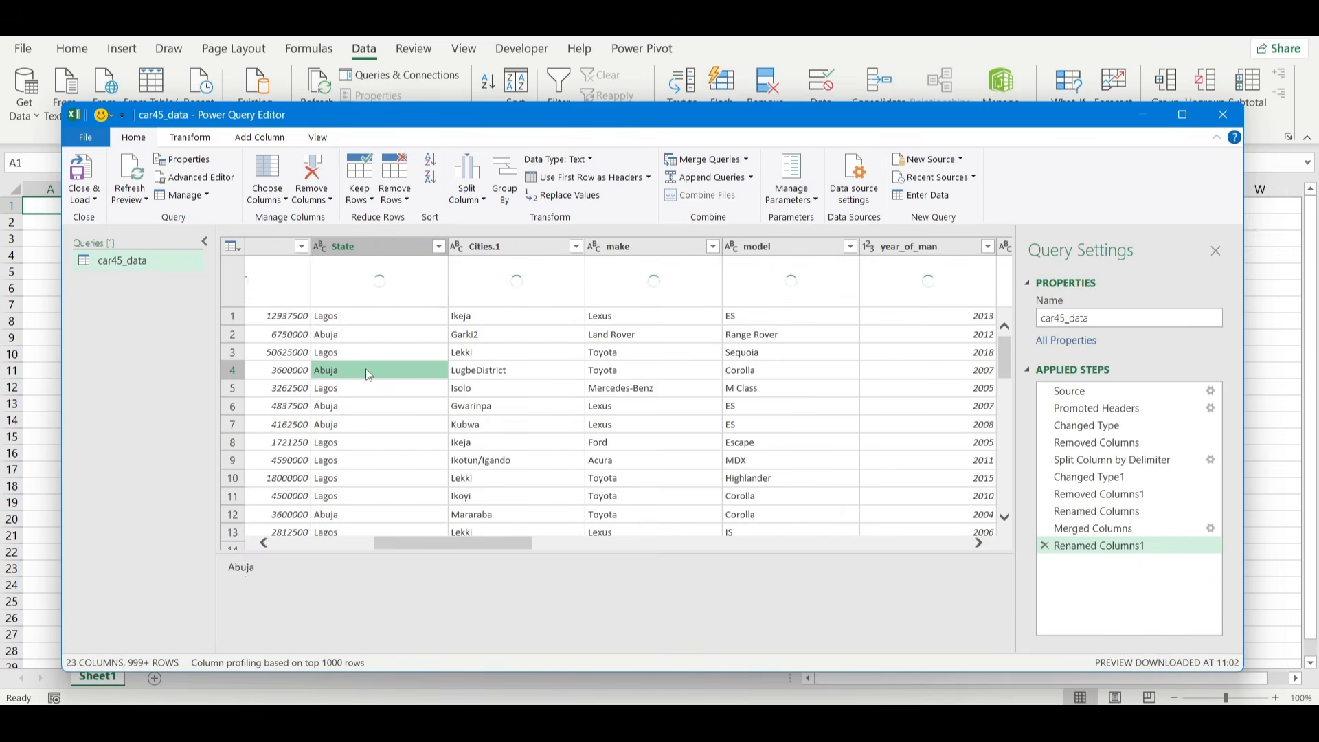
{"action": "double_click", "coordinate": [240, 567]}
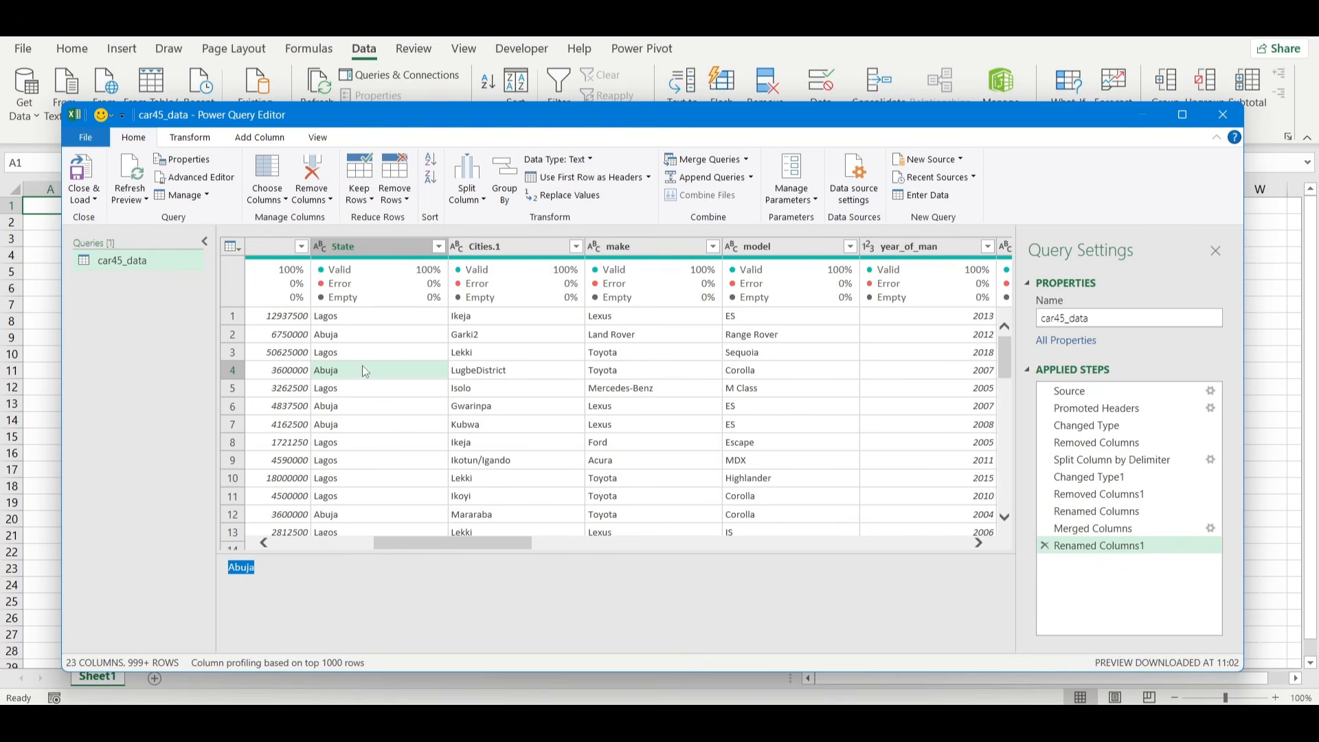
{"action": "left_click", "coordinate": [349, 252]}
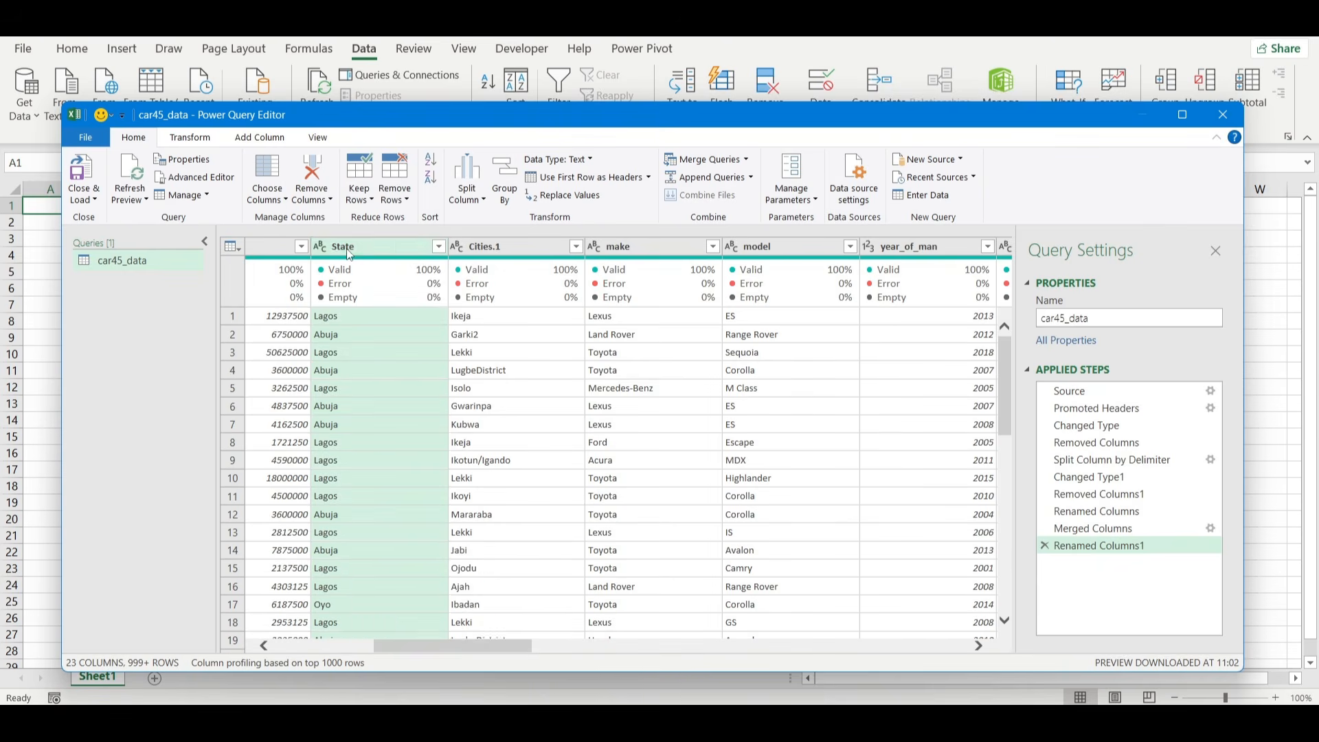
{"action": "right_click", "coordinate": [348, 252]}
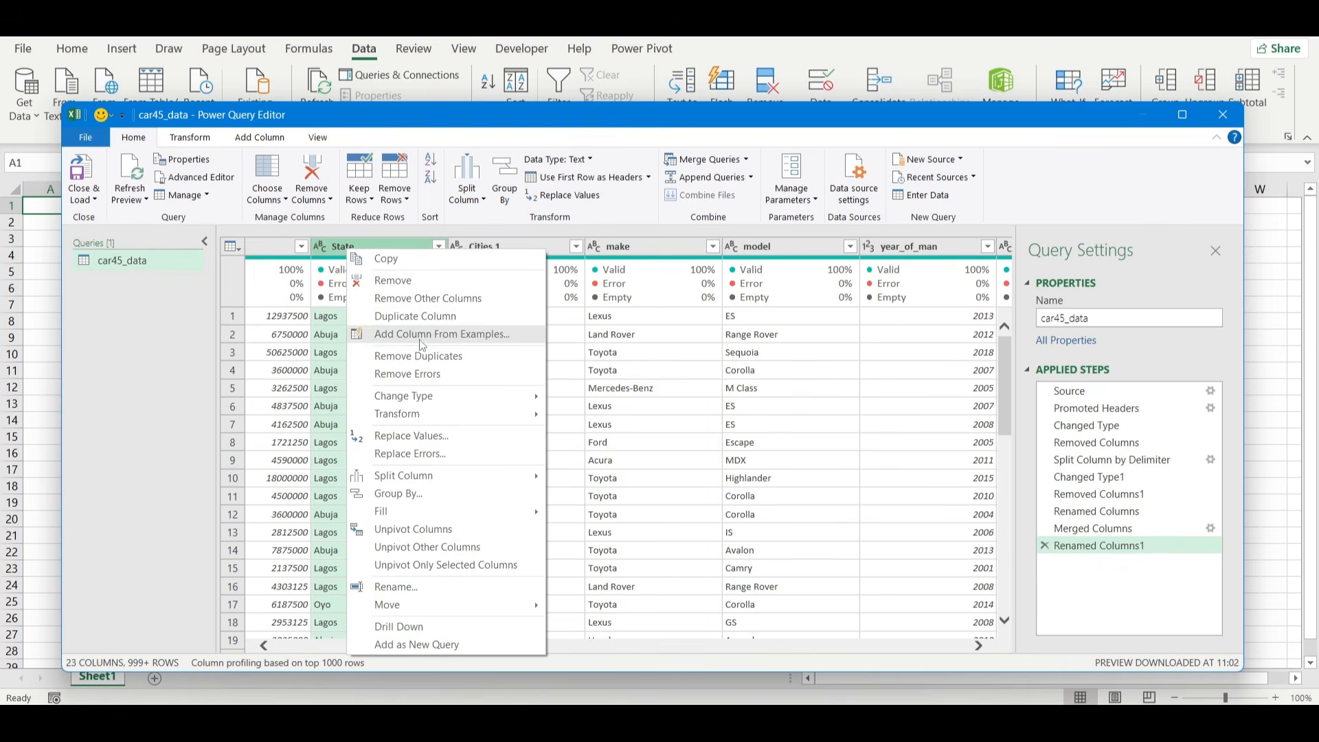
{"action": "left_click", "coordinate": [444, 440]}
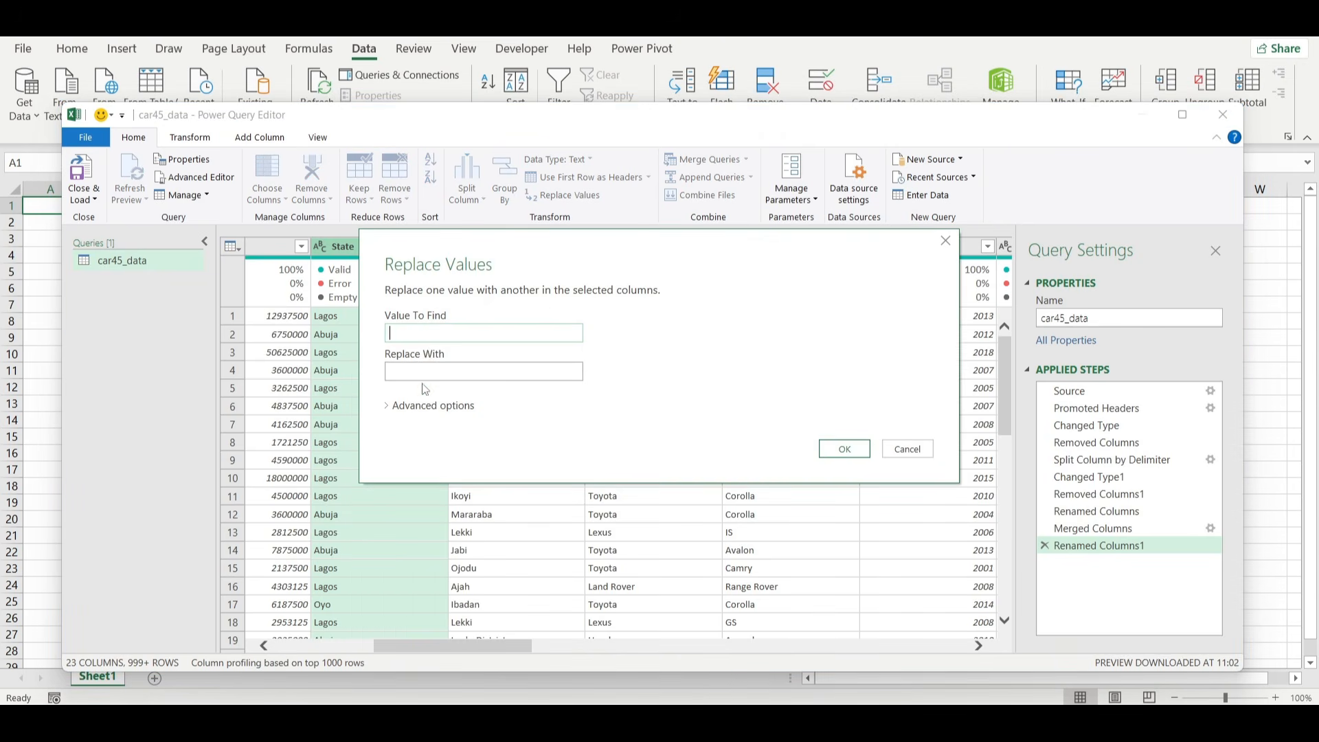
{"action": "type", "text": "Abuja"}
{"action": "left_click", "coordinate": [412, 372]}
{"action": "type", "text": "Federal Ca"}
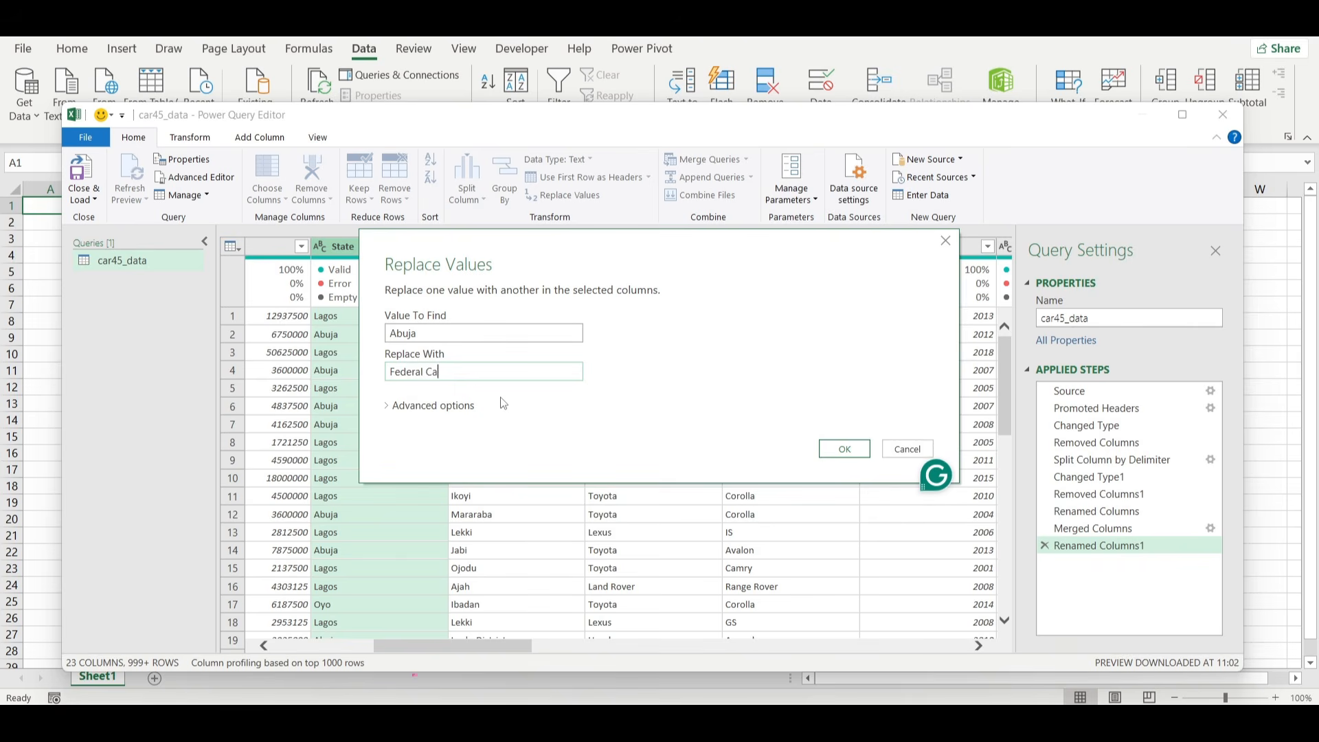
{"action": "type", "text": "pital Territory"}
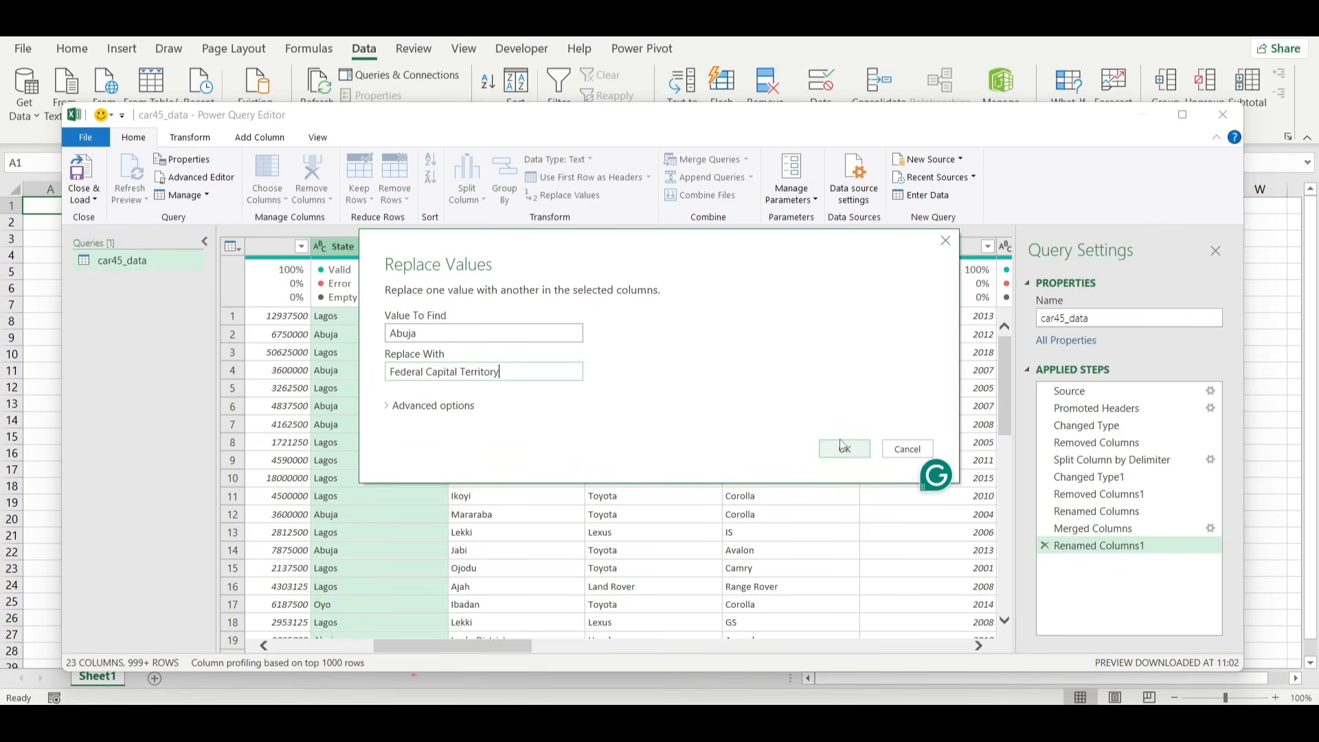
{"action": "left_click", "coordinate": [843, 446]}
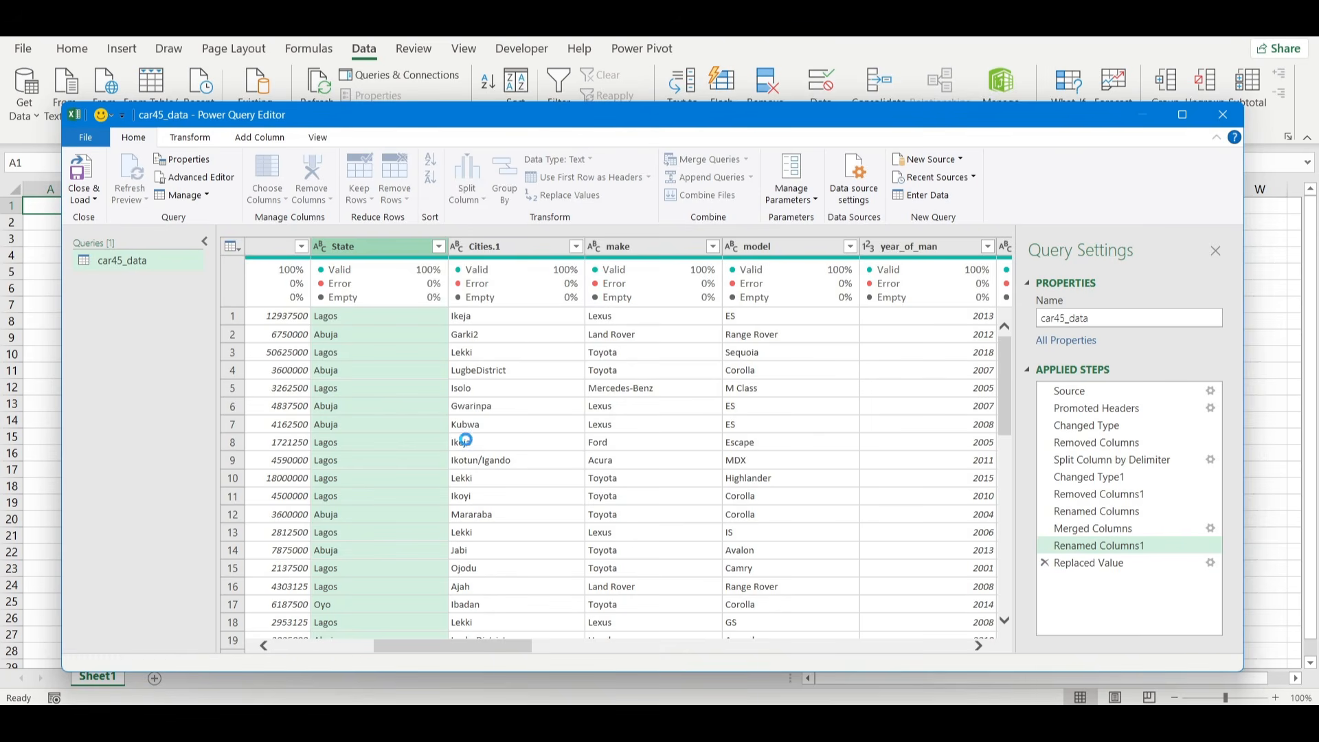
{"action": "right_click", "coordinate": [350, 246]}
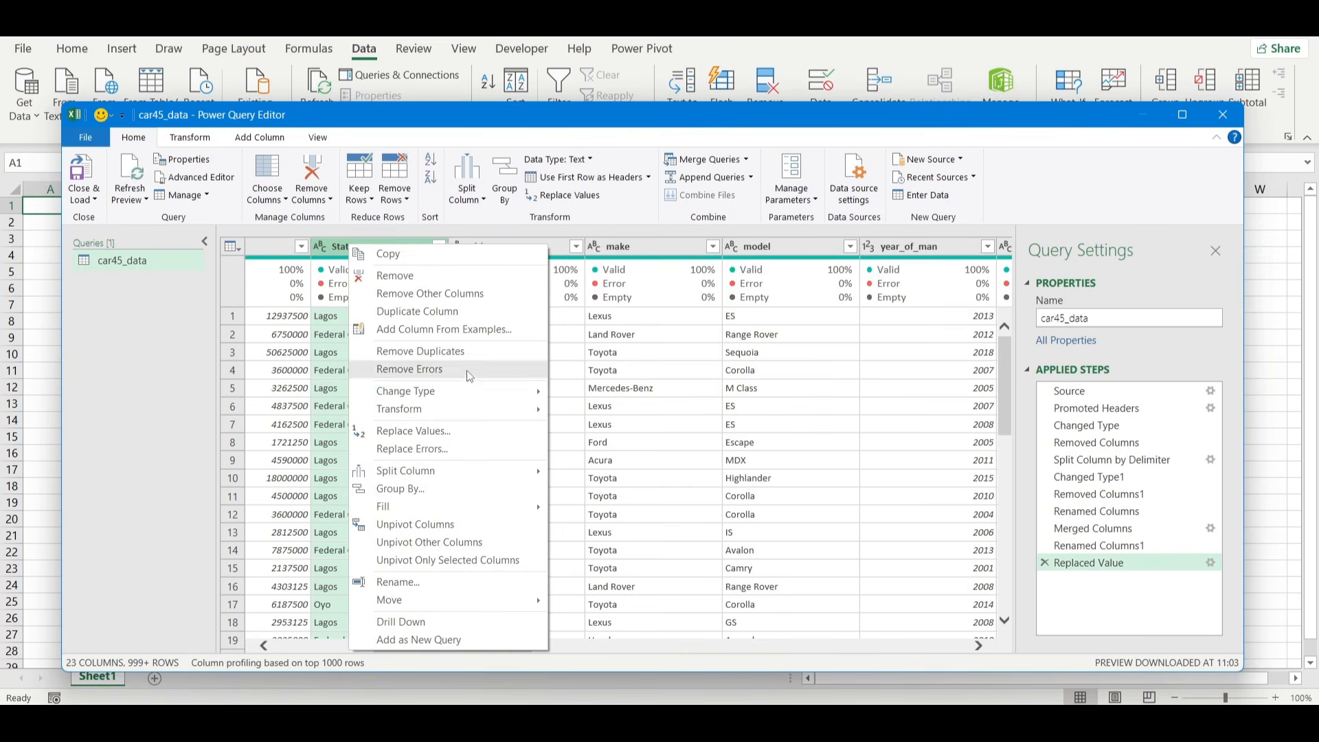
{"action": "left_click", "coordinate": [319, 479]}
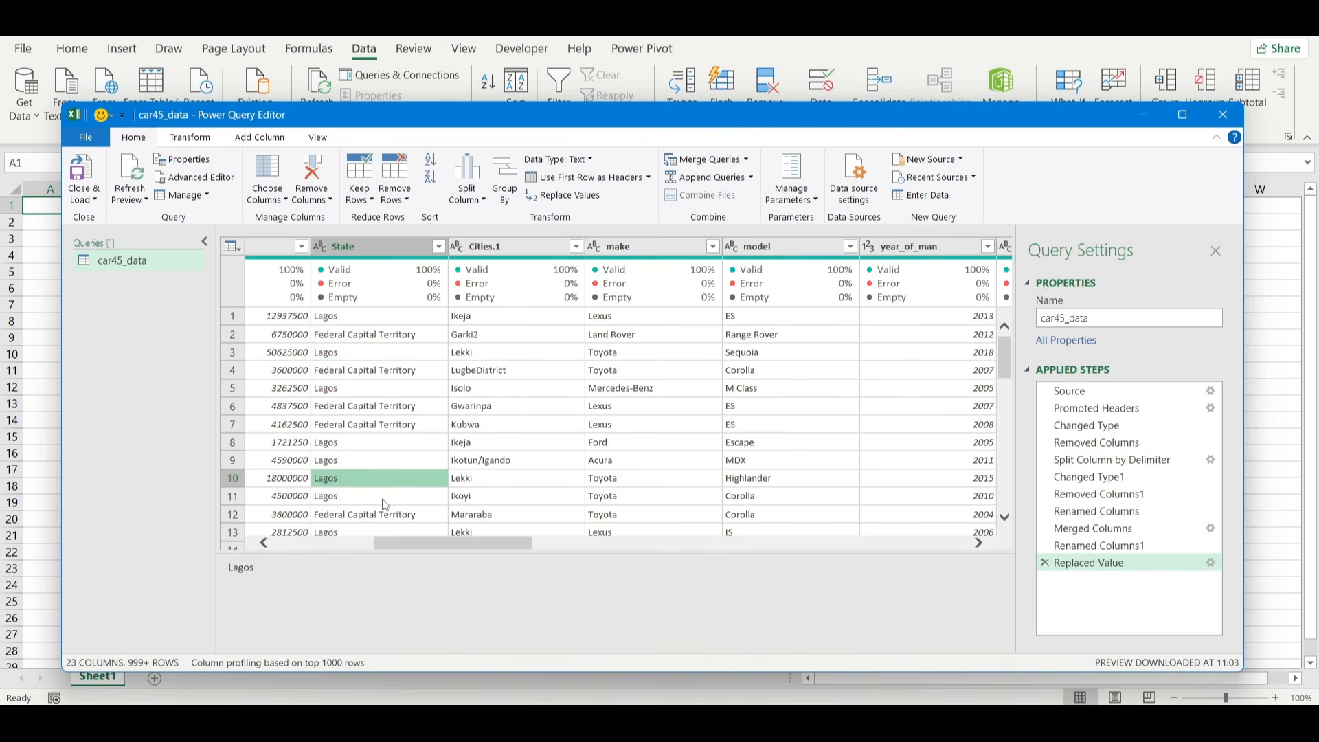
Find the Akwa entry in the State column and run Replace Values on that value.
{"action": "scroll", "coordinate": [385, 505], "scroll_direction": "down", "scroll_amount": 5}
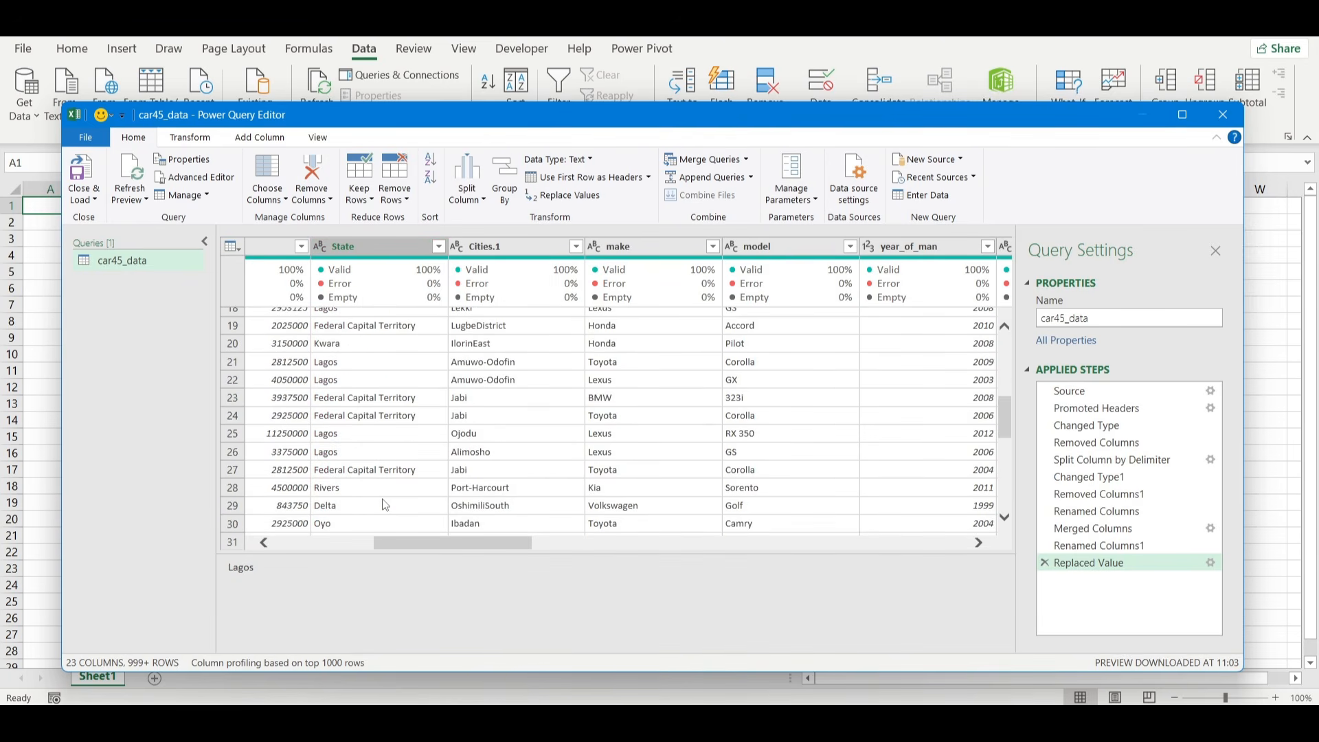
{"action": "scroll", "coordinate": [386, 505], "scroll_direction": "down", "scroll_amount": 2}
{"action": "scroll", "coordinate": [385, 505], "scroll_direction": "down", "scroll_amount": 3}
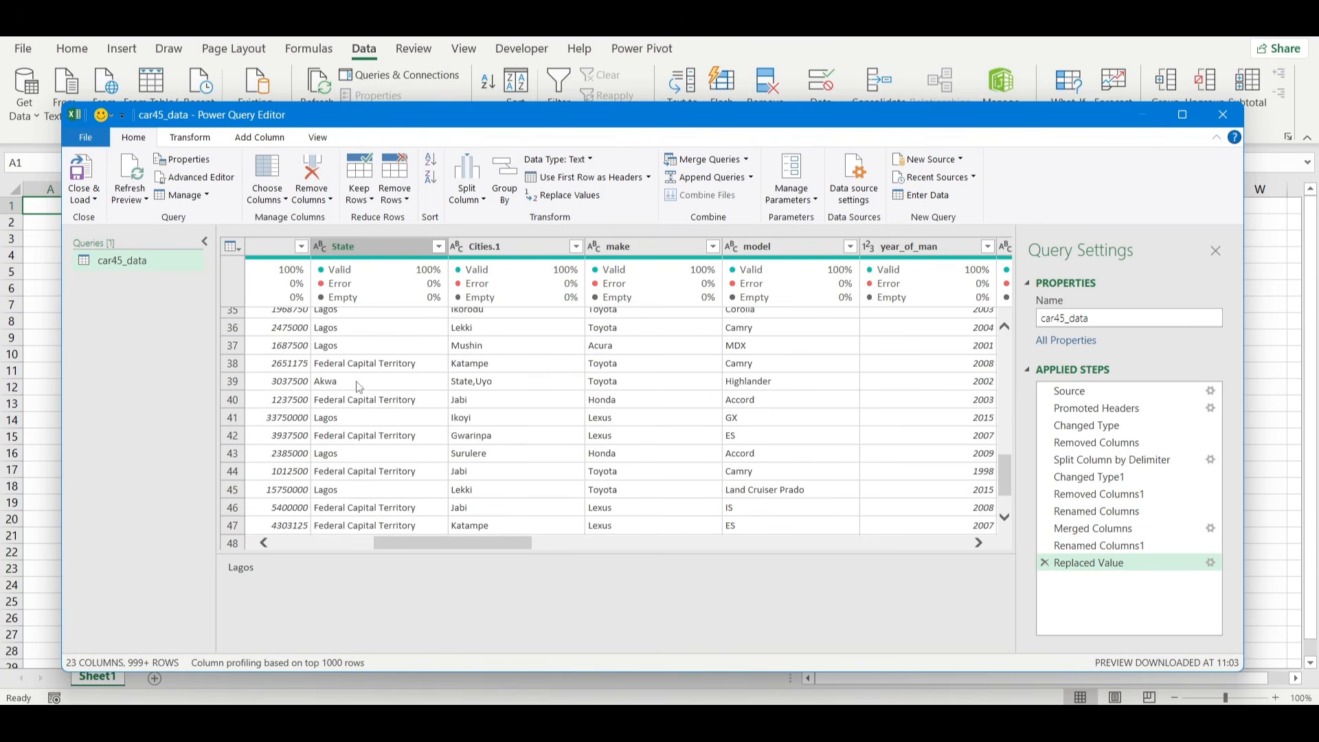
{"action": "left_click", "coordinate": [358, 387]}
{"action": "double_click", "coordinate": [241, 568]}
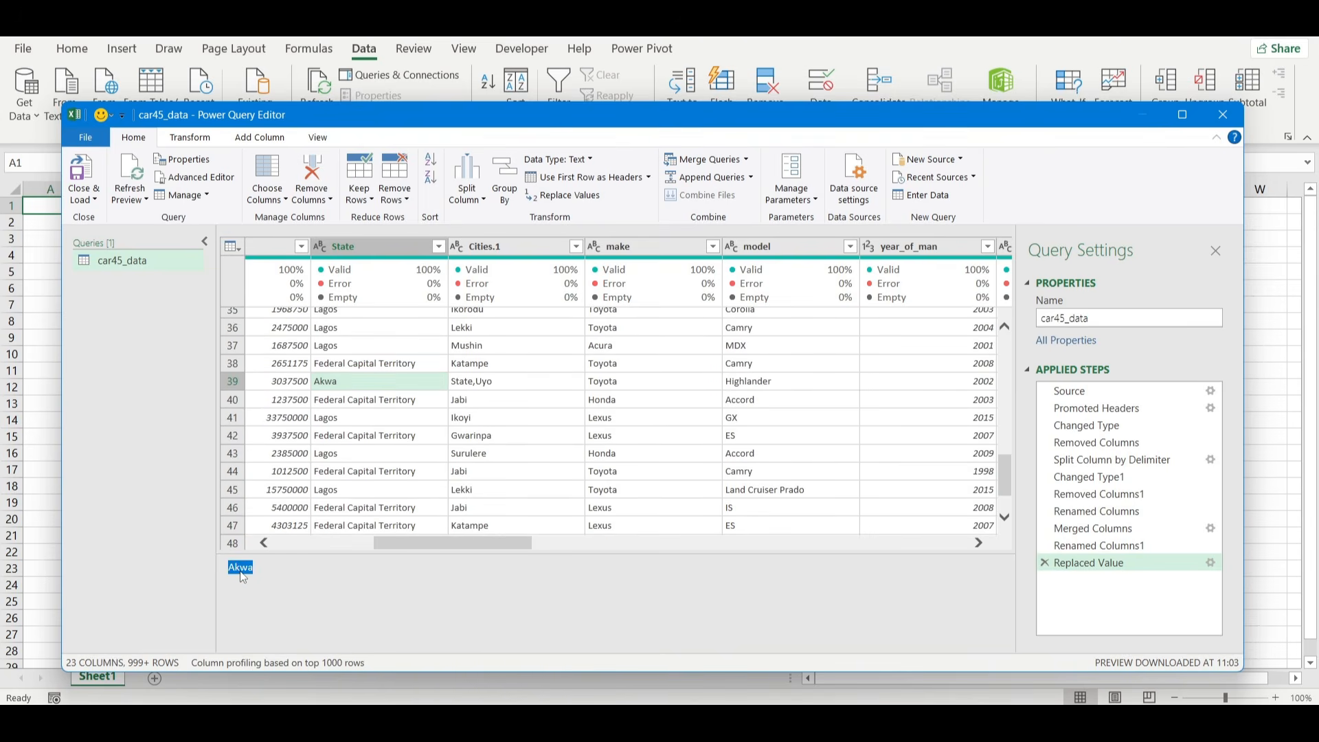
{"action": "left_click", "coordinate": [378, 249]}
{"action": "right_click", "coordinate": [378, 249]}
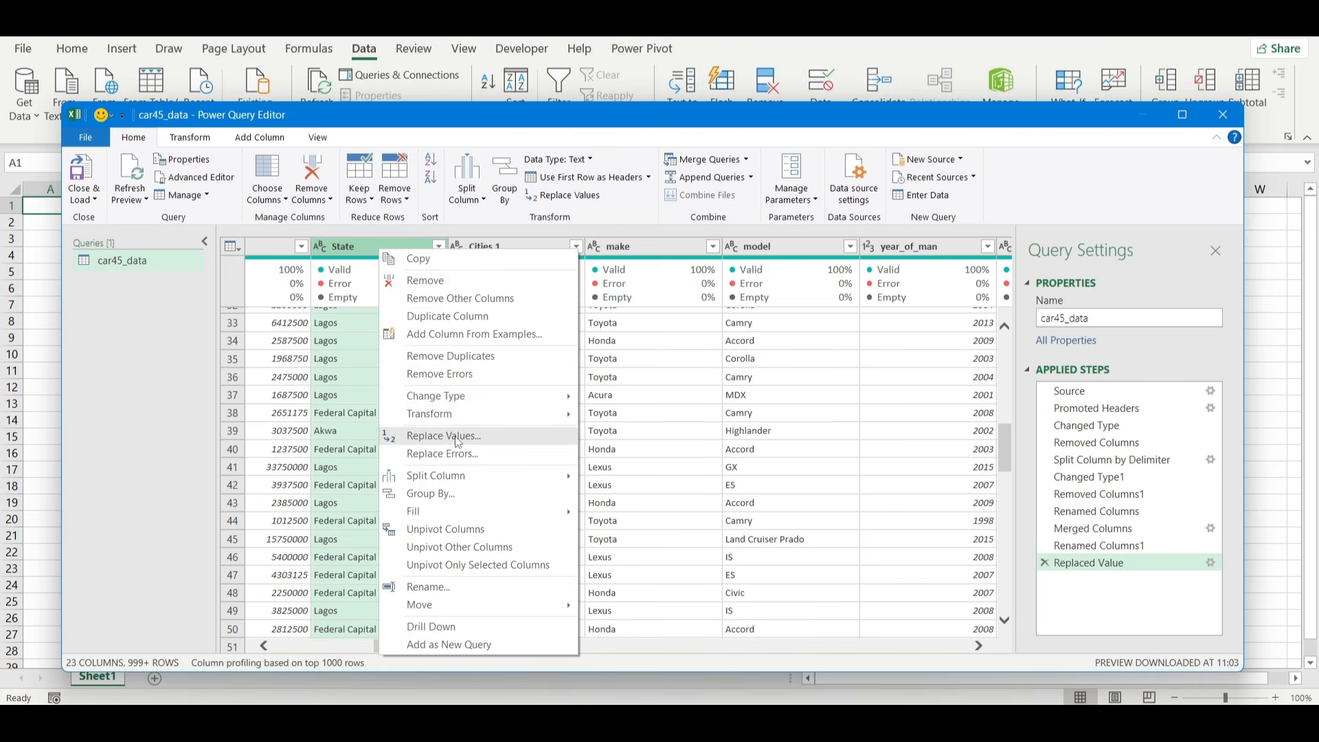
{"action": "left_click", "coordinate": [458, 437]}
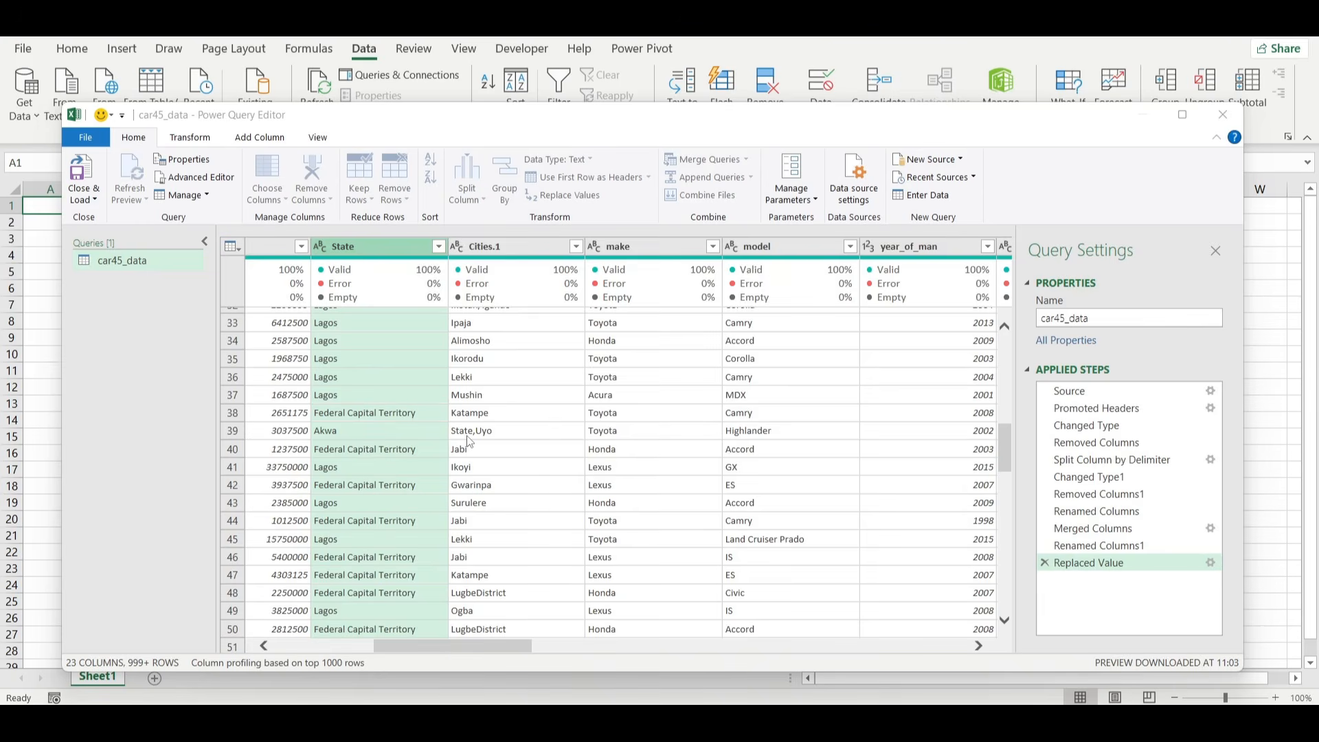
{"action": "type", "text": "Akwa"}
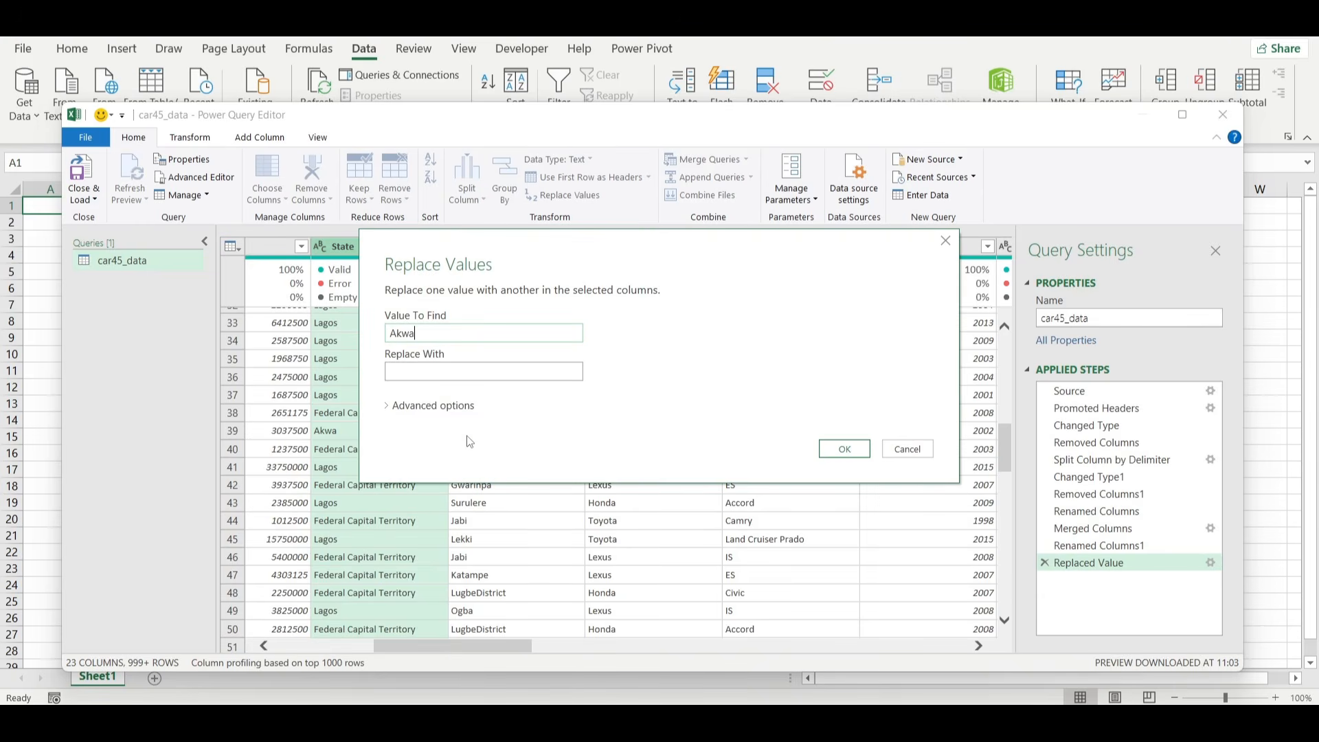
{"action": "left_click", "coordinate": [420, 373]}
{"action": "type", "text": "Akwa Ibom"}
{"action": "left_click", "coordinate": [842, 459]}
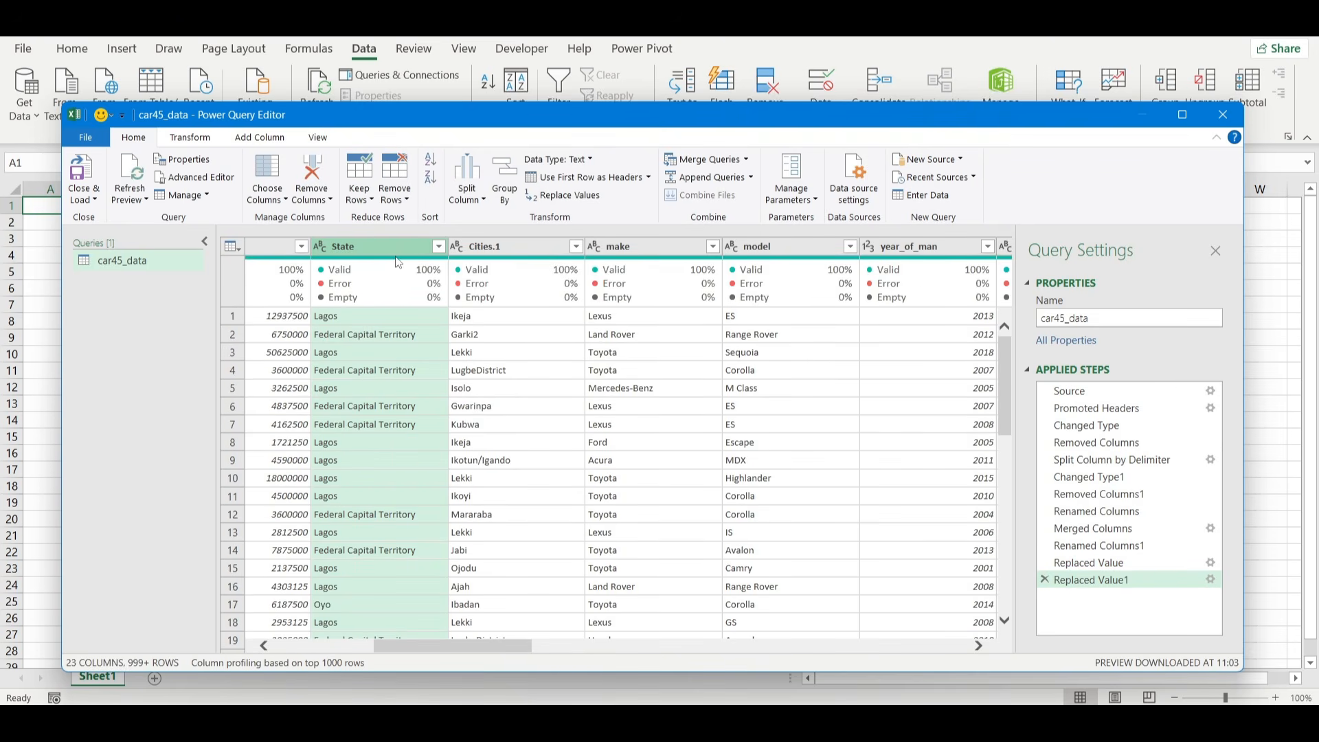
{"action": "scroll", "coordinate": [588, 420], "scroll_direction": "down", "scroll_amount": 2}
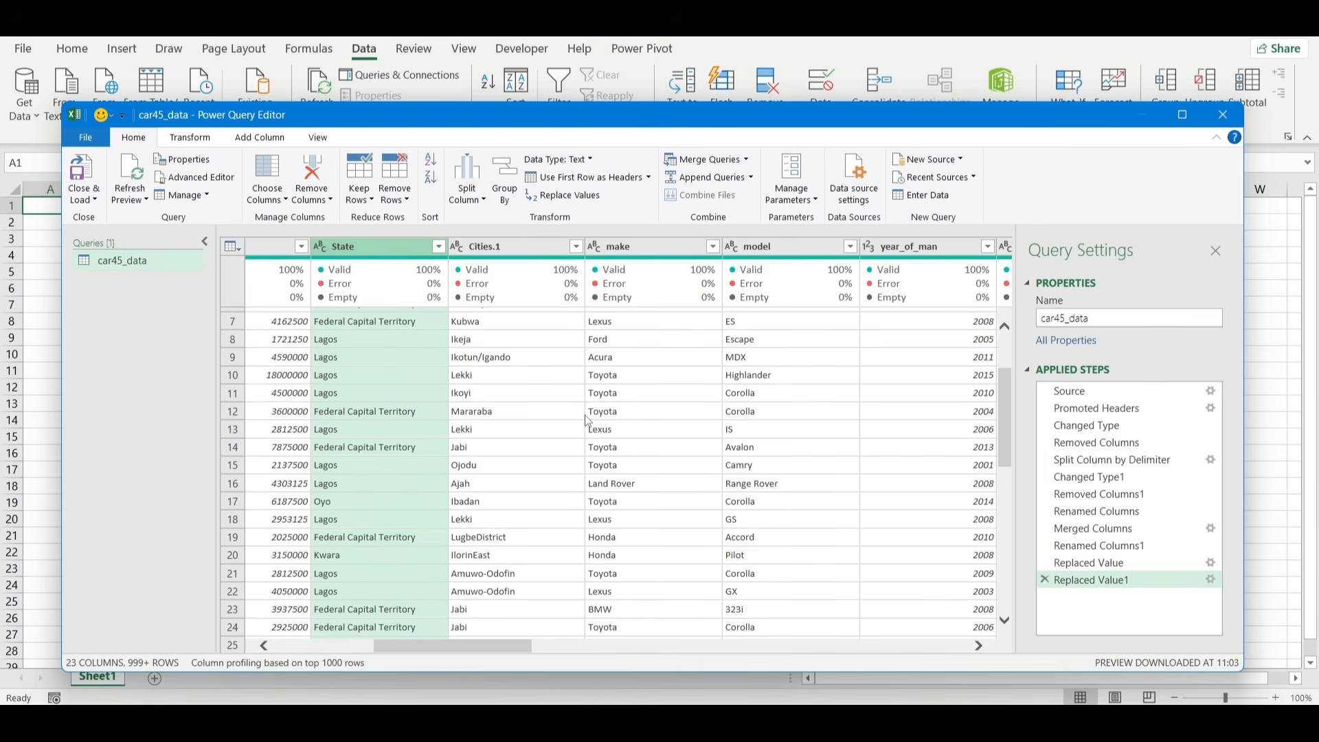
Reduce the mileage column to its first 5 characters and set its data type to Decimal Number.
{"action": "scroll", "coordinate": [587, 421], "scroll_direction": "right", "scroll_amount": 4}
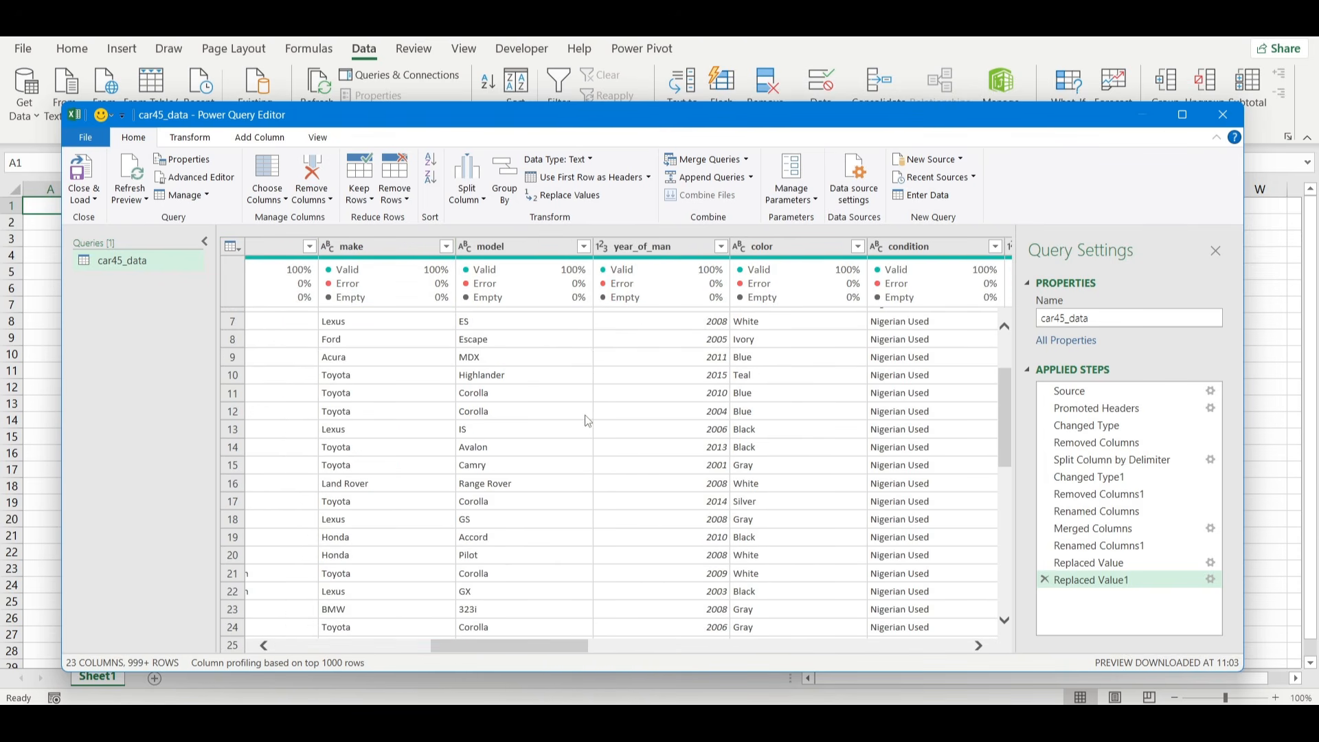
{"action": "scroll", "coordinate": [637, 447], "scroll_direction": "right", "scroll_amount": 3}
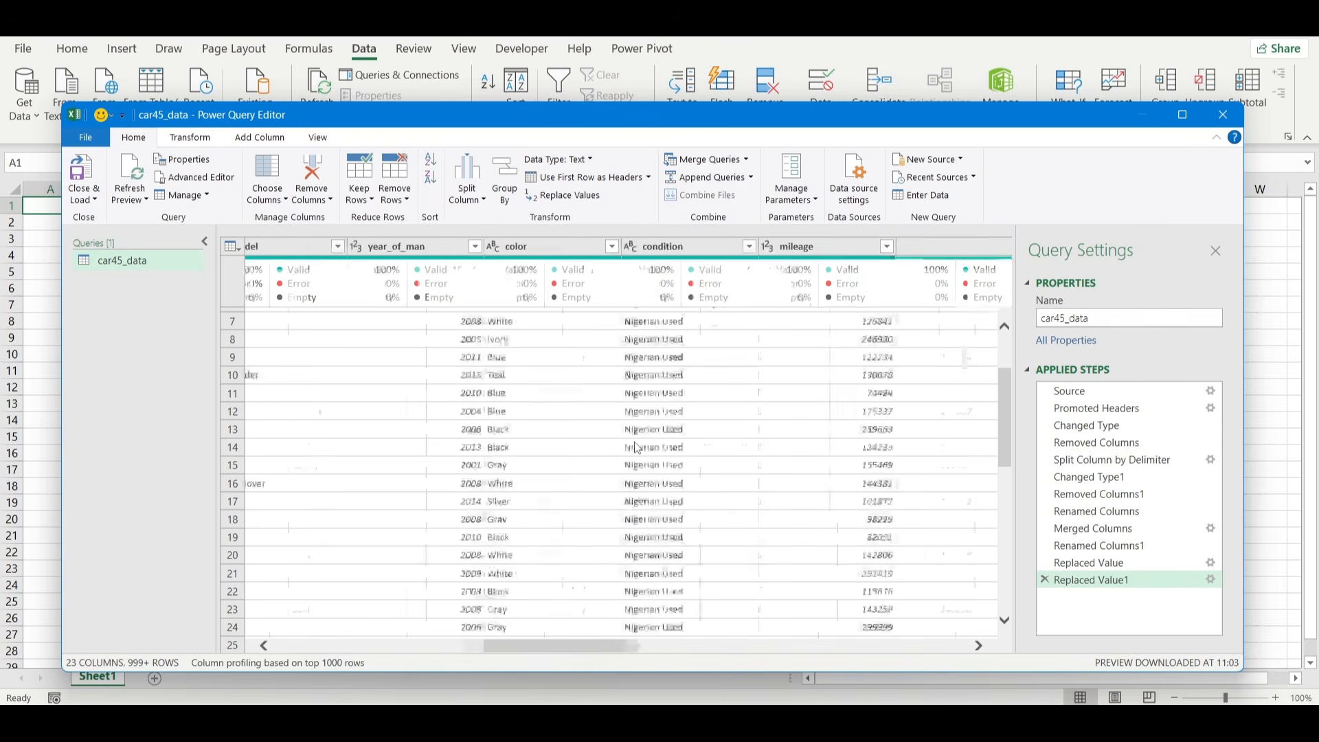
{"action": "scroll", "coordinate": [637, 447], "scroll_direction": "right", "scroll_amount": 2}
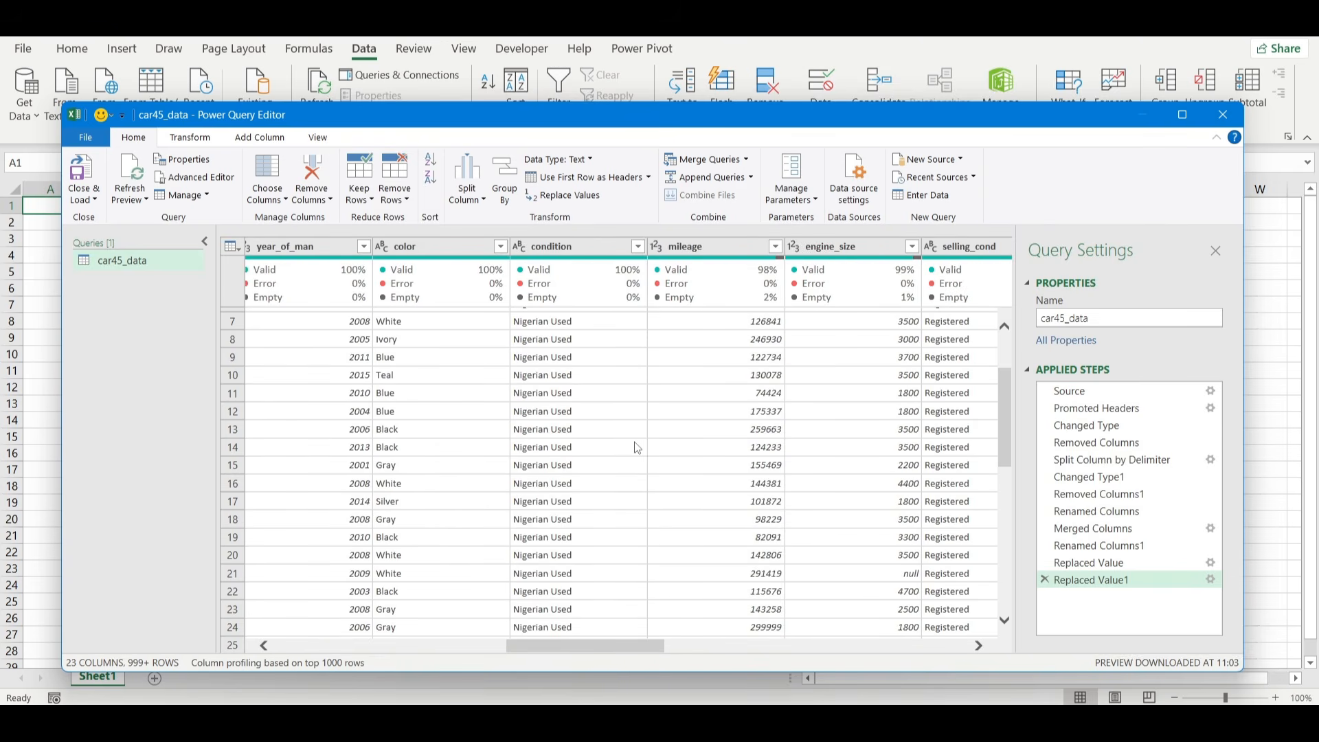
{"action": "scroll", "coordinate": [638, 447], "scroll_direction": "right", "scroll_amount": 2}
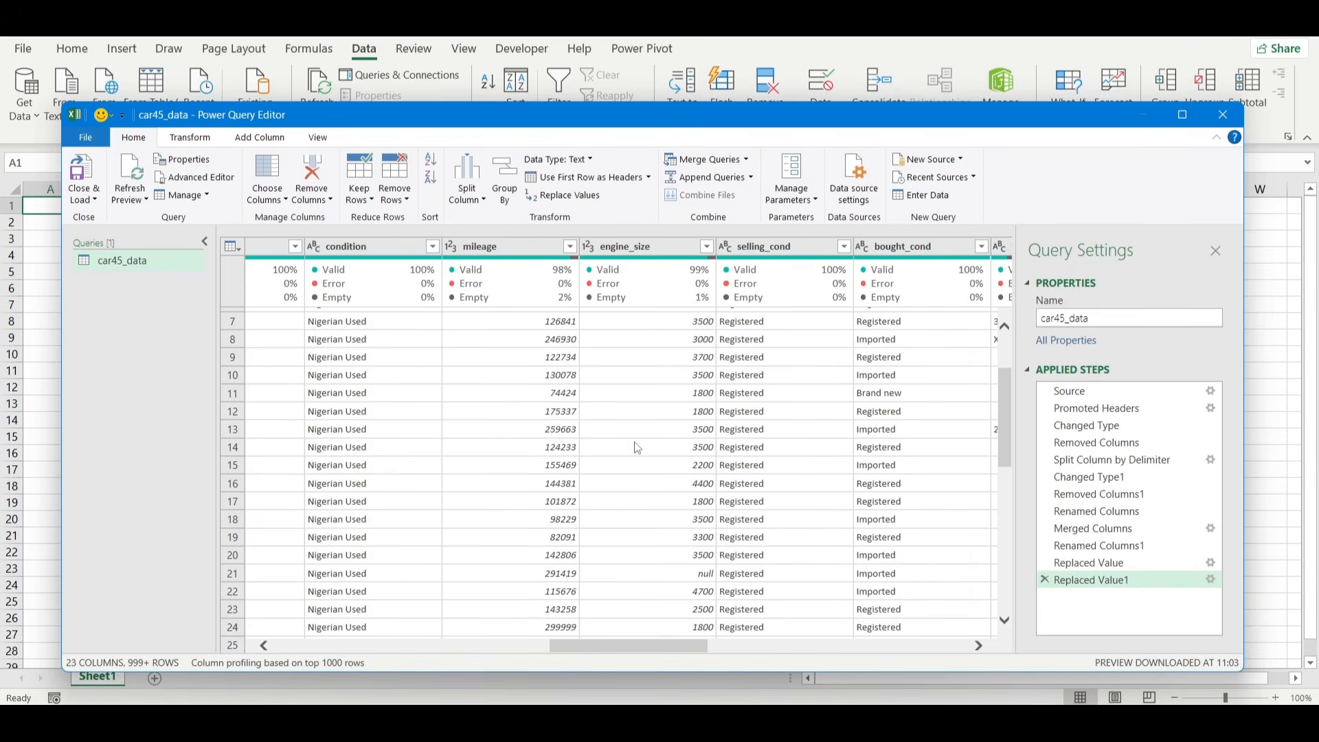
{"action": "left_click", "coordinate": [512, 249]}
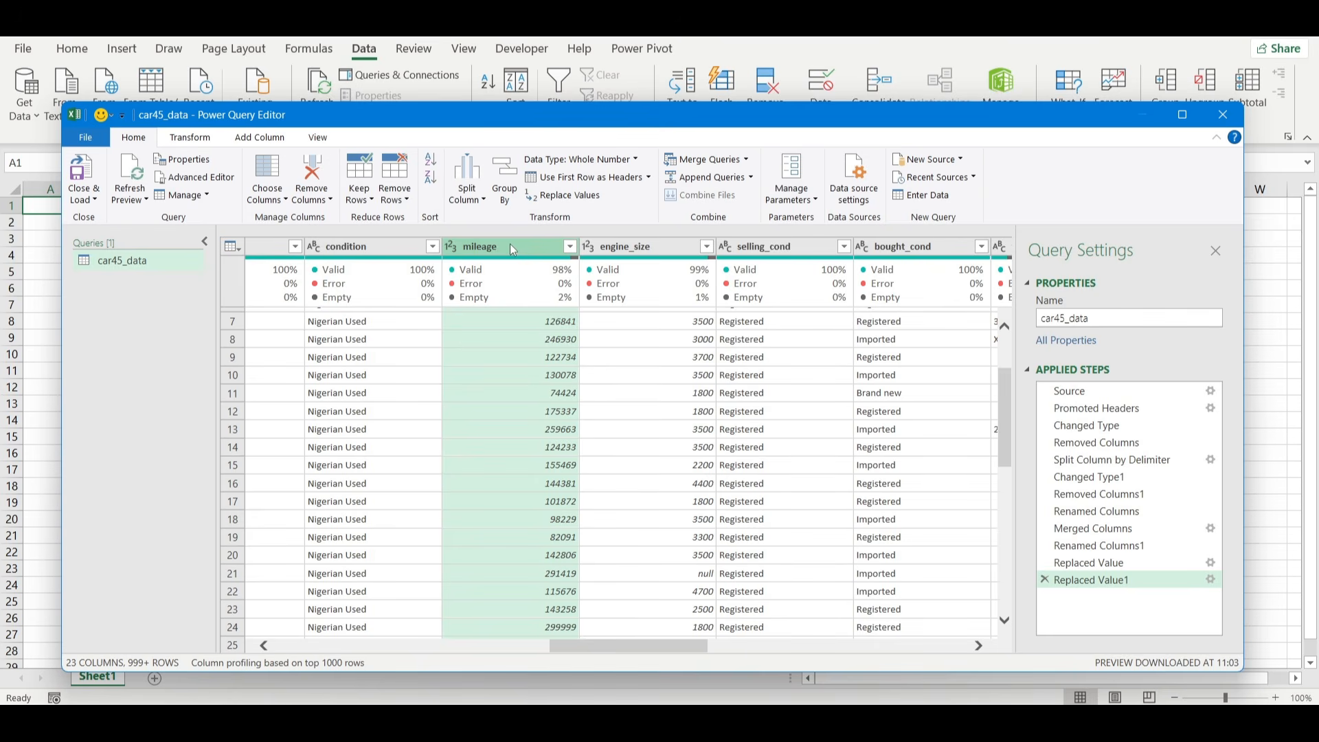
{"action": "right_click", "coordinate": [509, 245]}
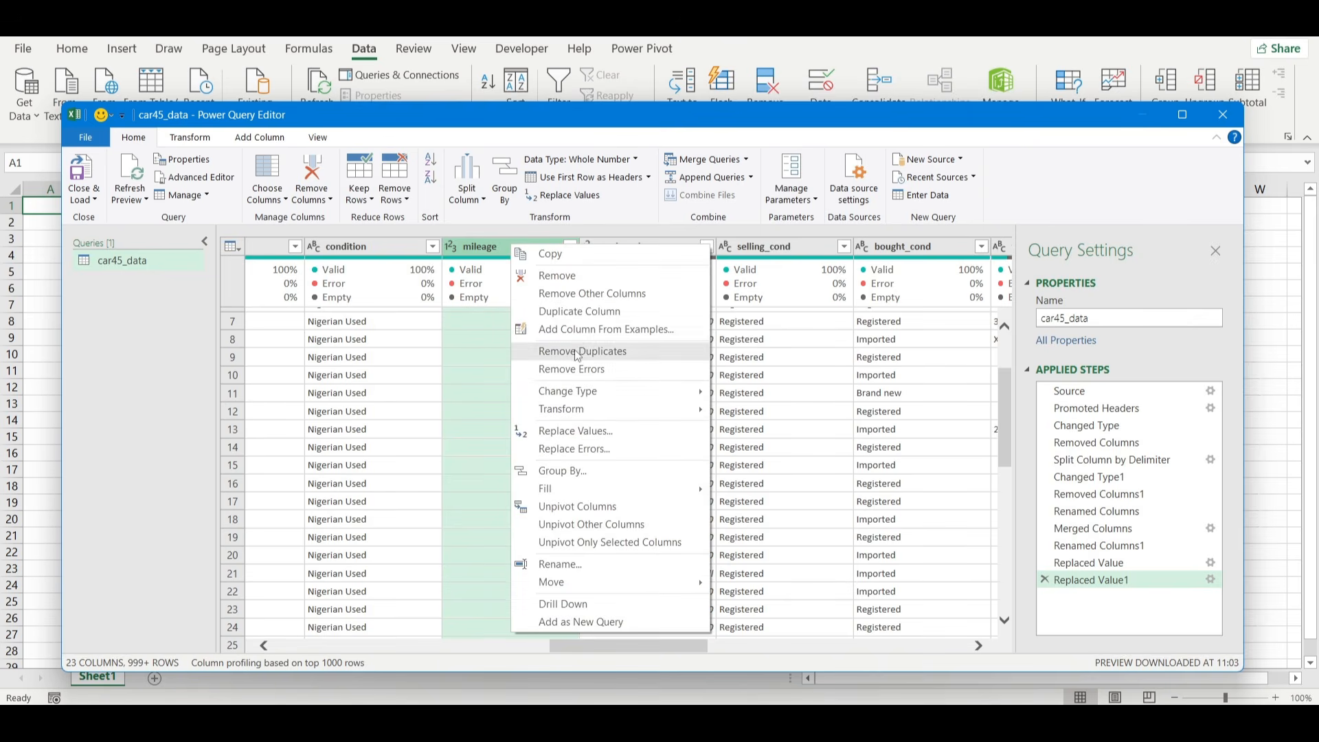
{"action": "left_click", "coordinate": [195, 138]}
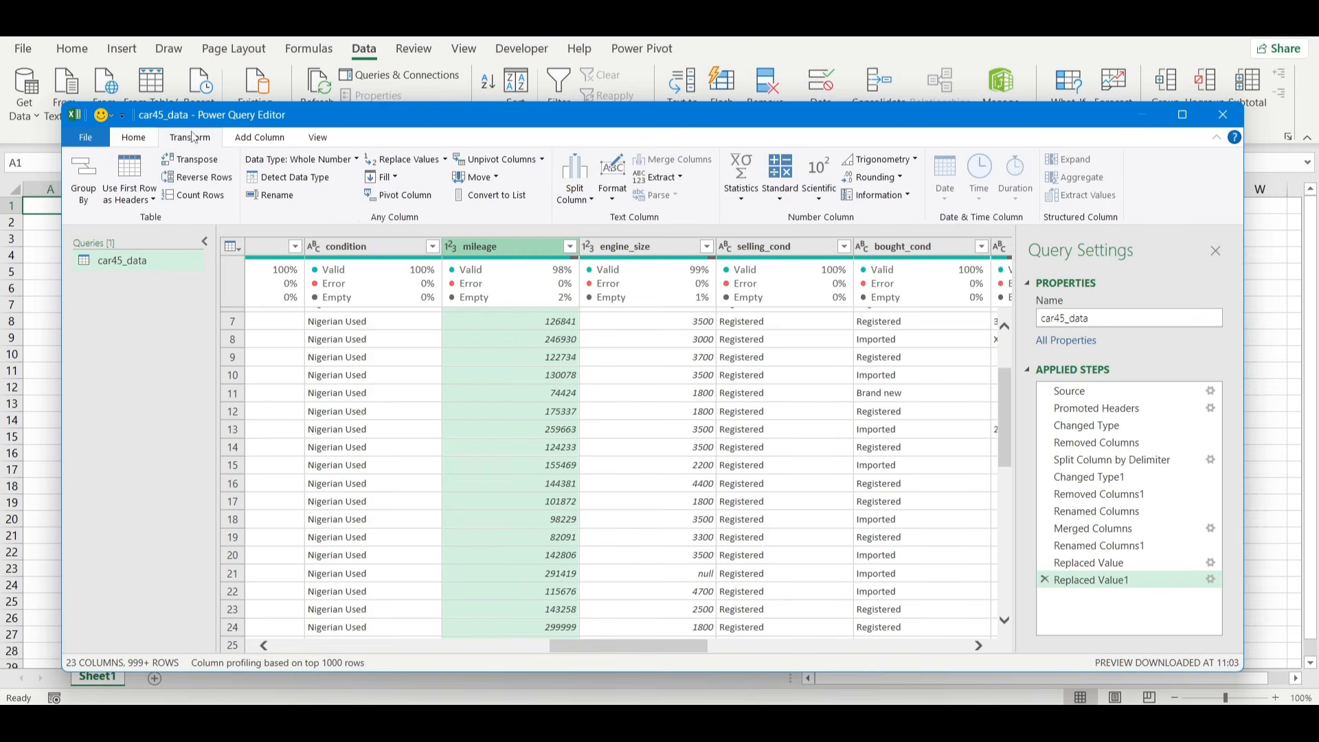
{"action": "left_click", "coordinate": [682, 180]}
{"action": "left_click", "coordinate": [670, 213]}
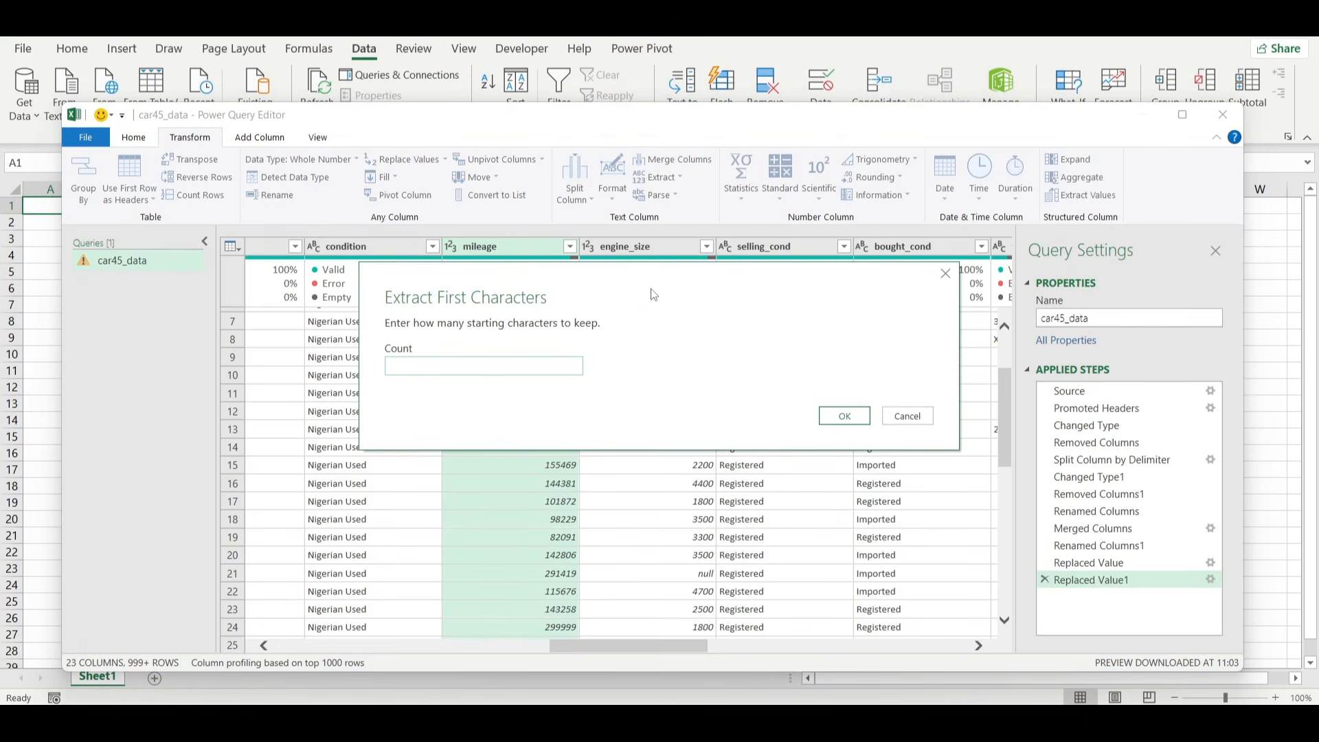
{"action": "left_click", "coordinate": [845, 417]}
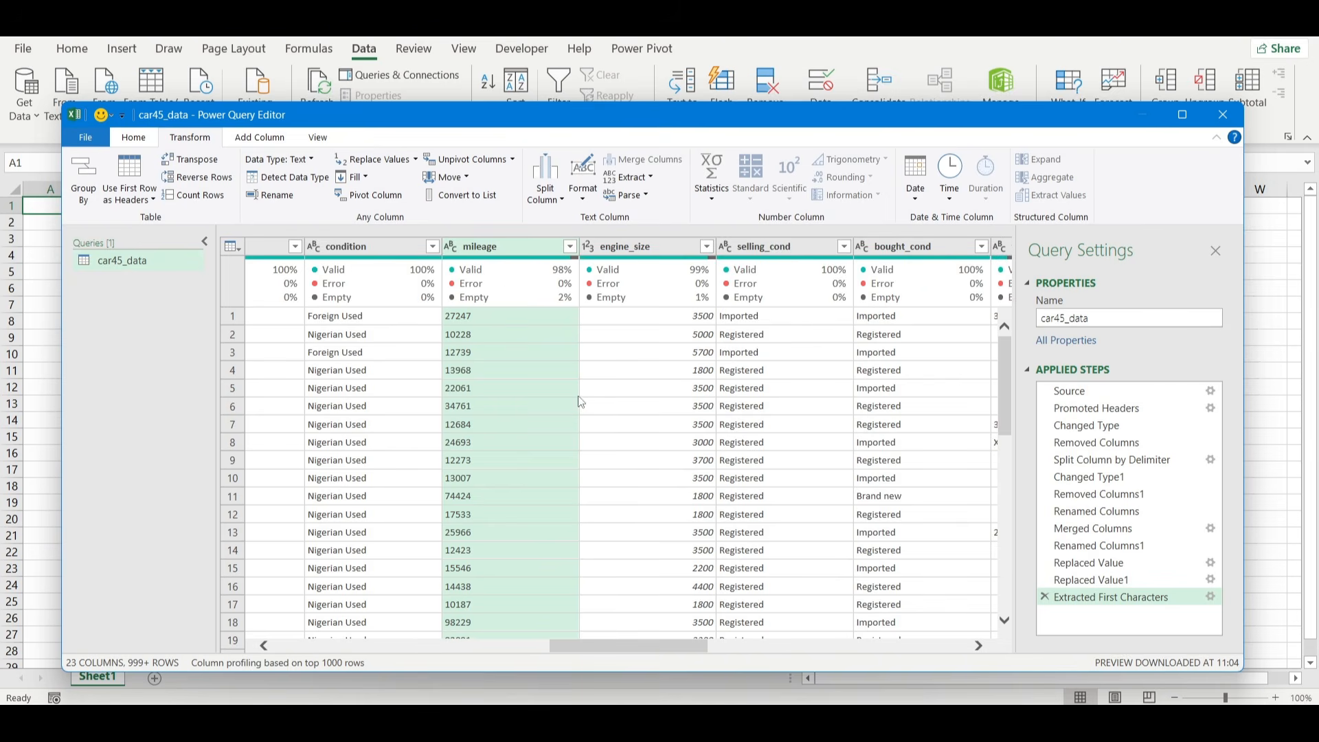
{"action": "left_click", "coordinate": [451, 249]}
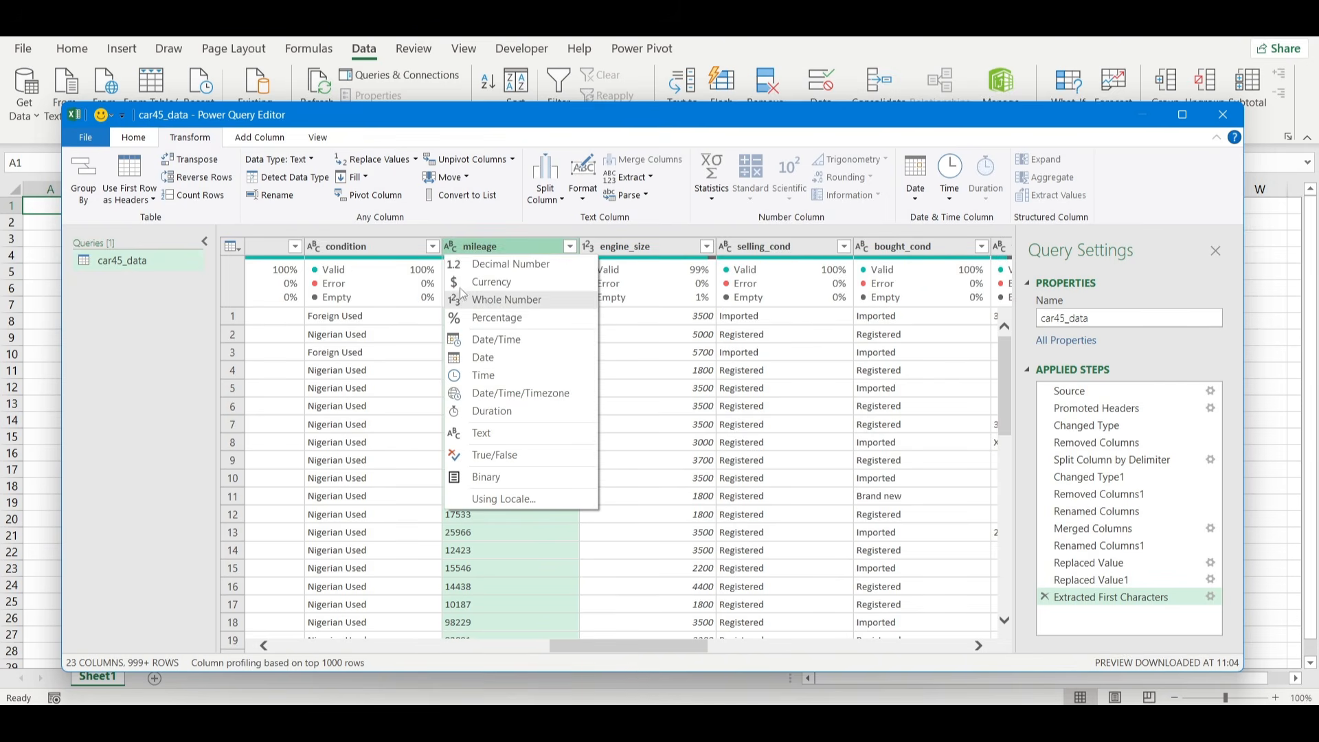
{"action": "left_click", "coordinate": [463, 268]}
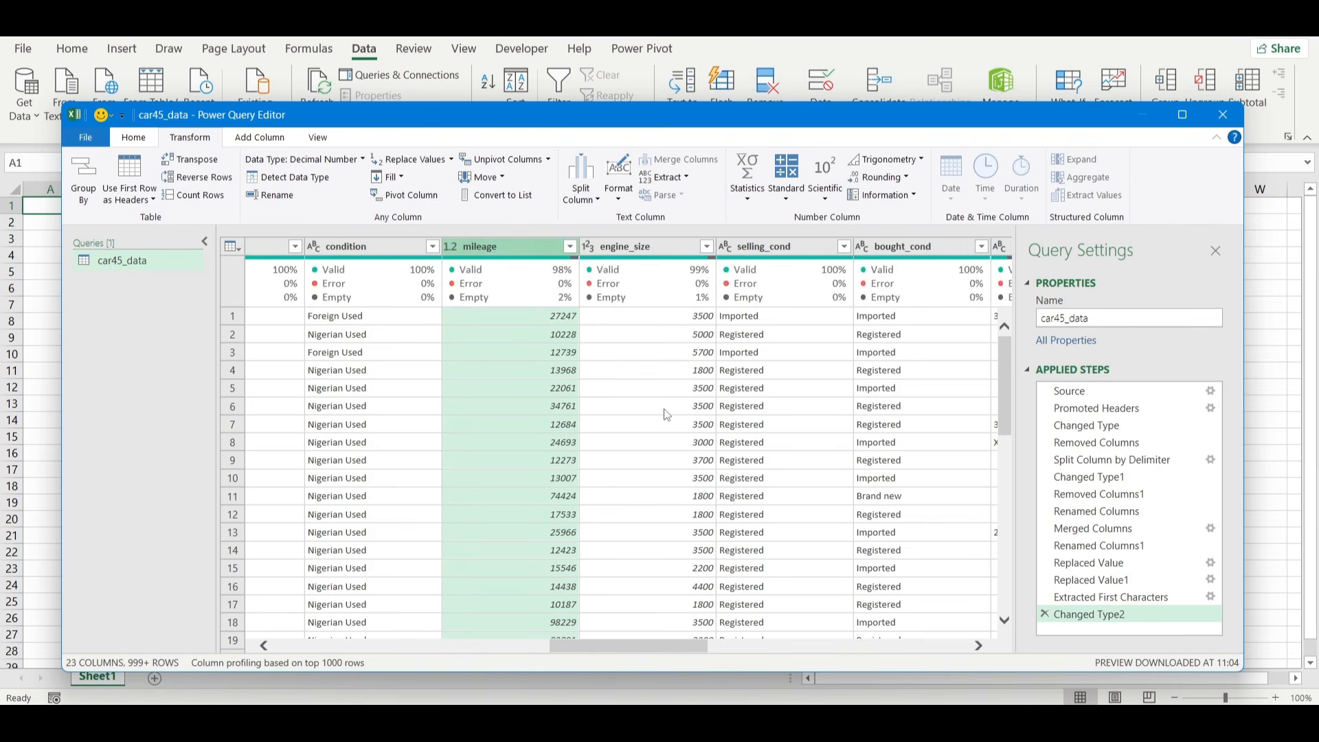
Close the query editor and load the cleaned car45_data query into the workbook.
{"action": "scroll", "coordinate": [646, 419], "scroll_direction": "right", "scroll_amount": 3}
{"action": "scroll", "coordinate": [667, 414], "scroll_direction": "right", "scroll_amount": 6}
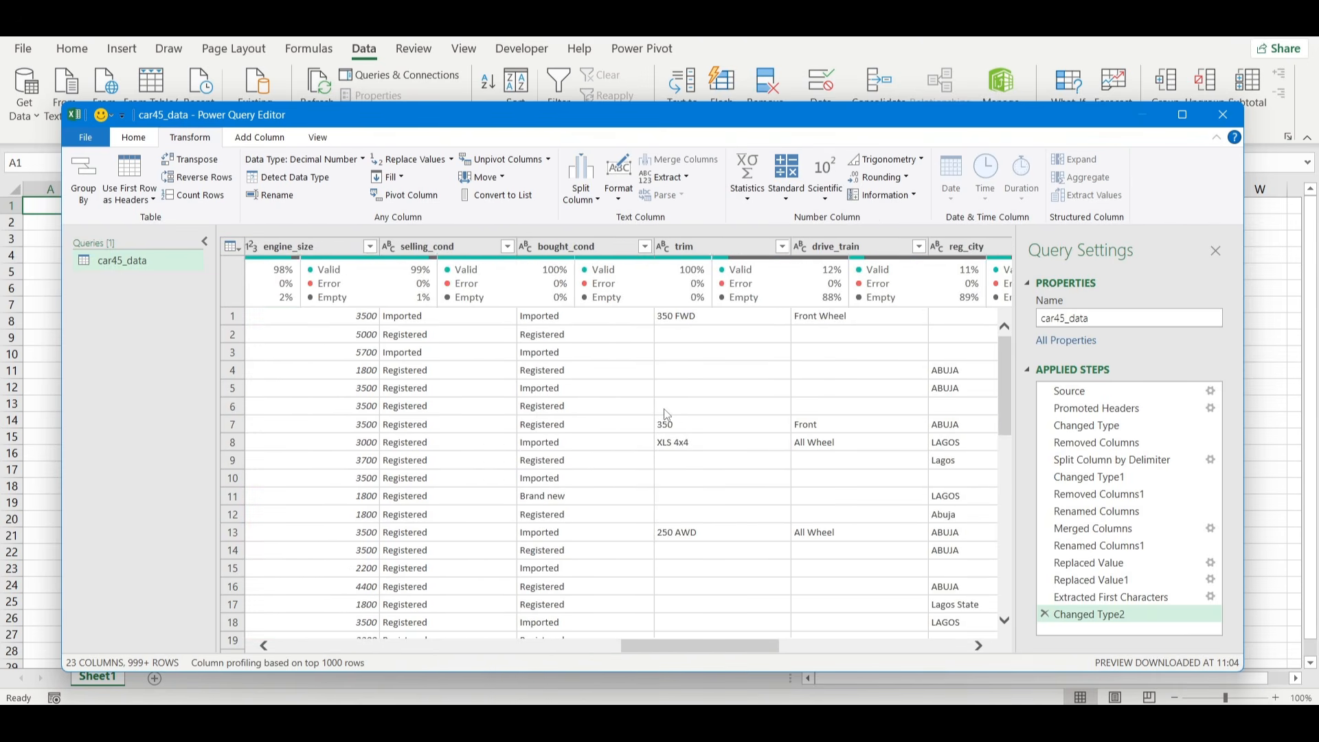
{"action": "scroll", "coordinate": [667, 414], "scroll_direction": "right", "scroll_amount": 6}
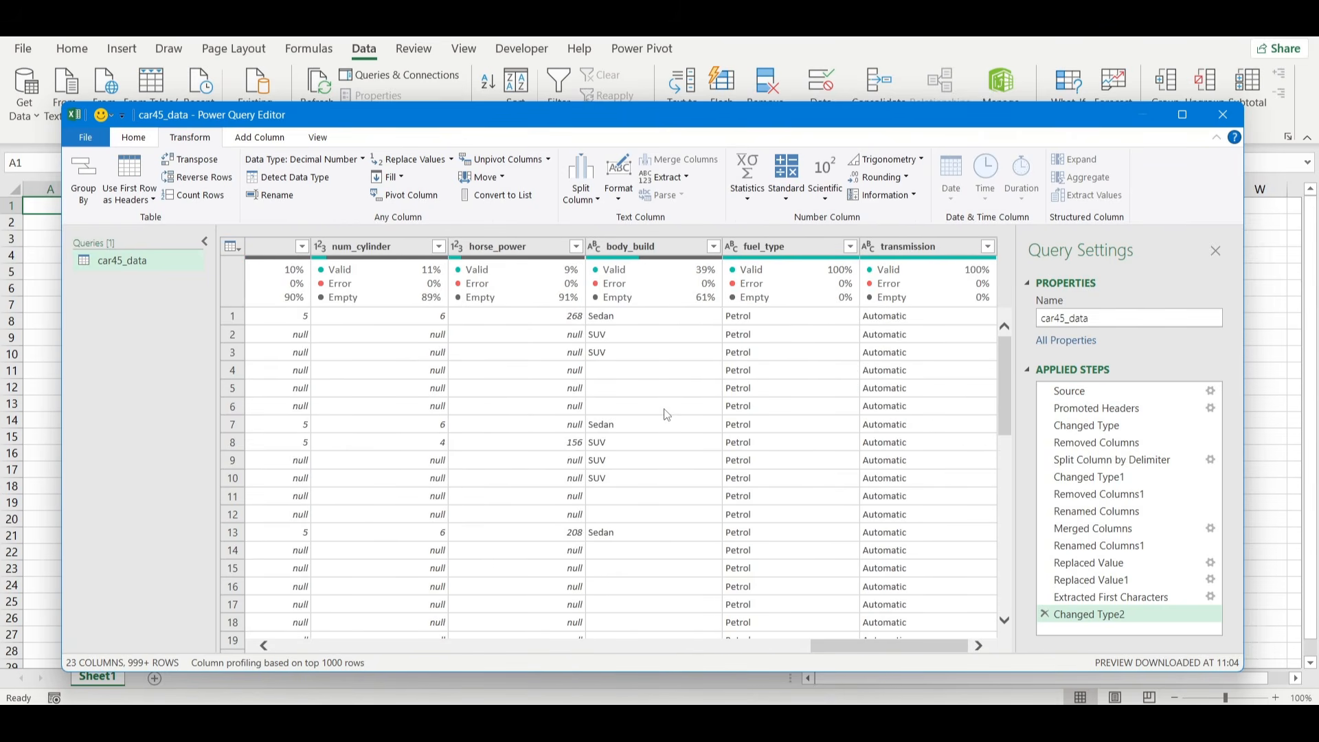
{"action": "left_click", "coordinate": [133, 139]}
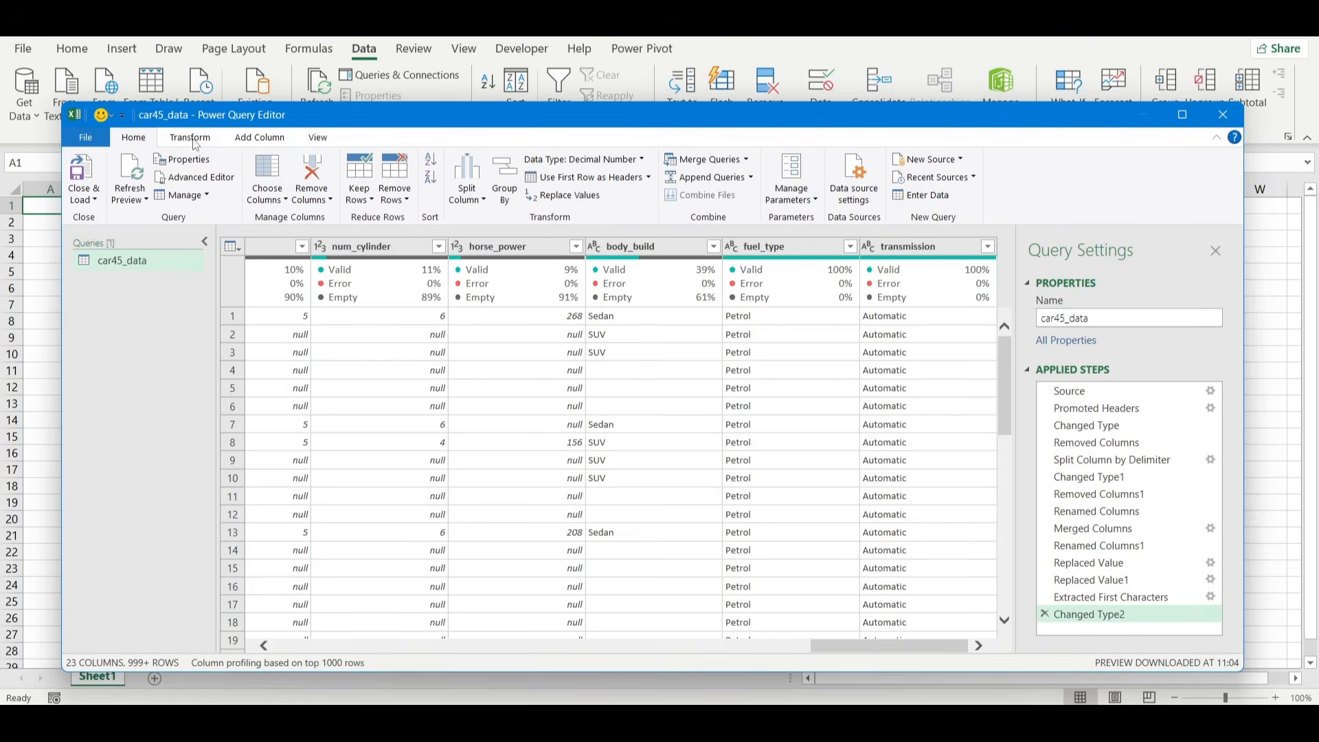
{"action": "left_click", "coordinate": [81, 167]}
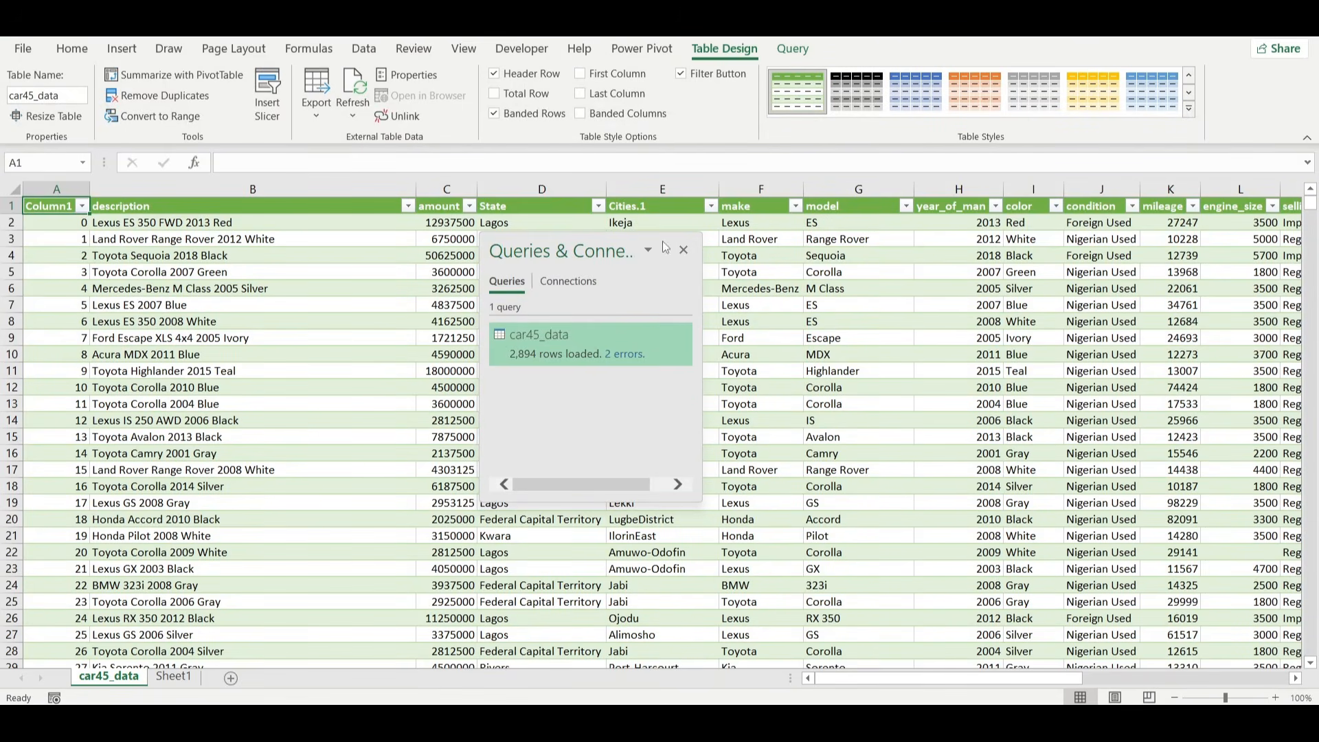
Dock the Queries & Connections pane, then close it to leave the loaded table unobstructed.
{"action": "double_click", "coordinate": [582, 253]}
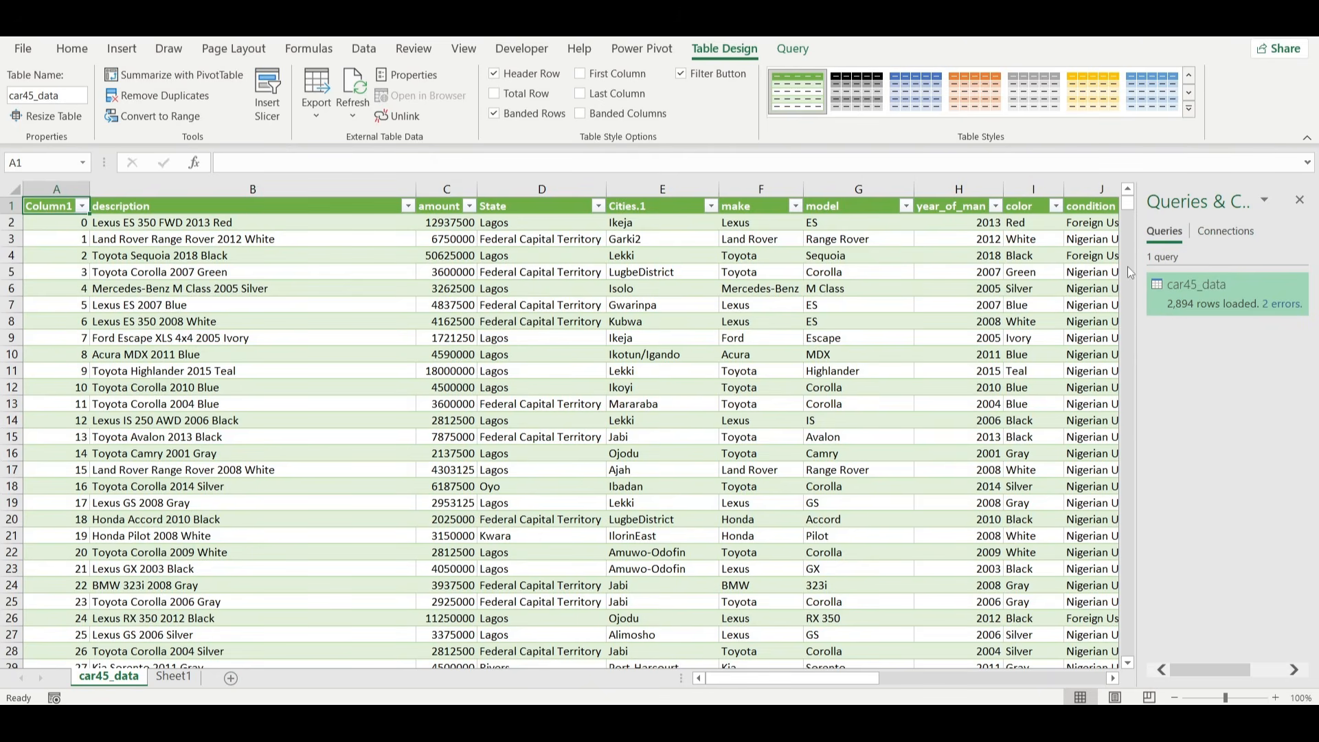
{"action": "mouse_move", "coordinate": [1195, 287]}
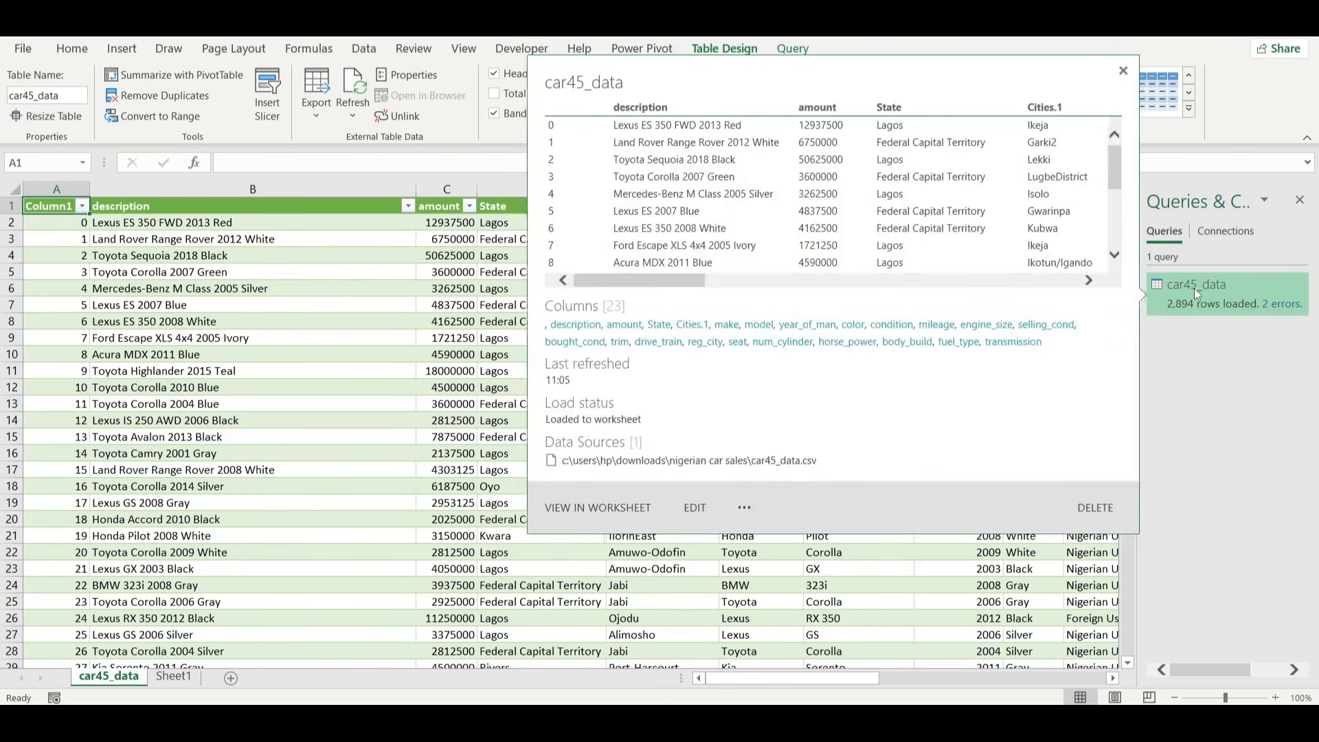
{"action": "left_click", "coordinate": [1299, 199]}
{"action": "scroll", "coordinate": [1030, 354], "scroll_direction": "right", "scroll_amount": 1}
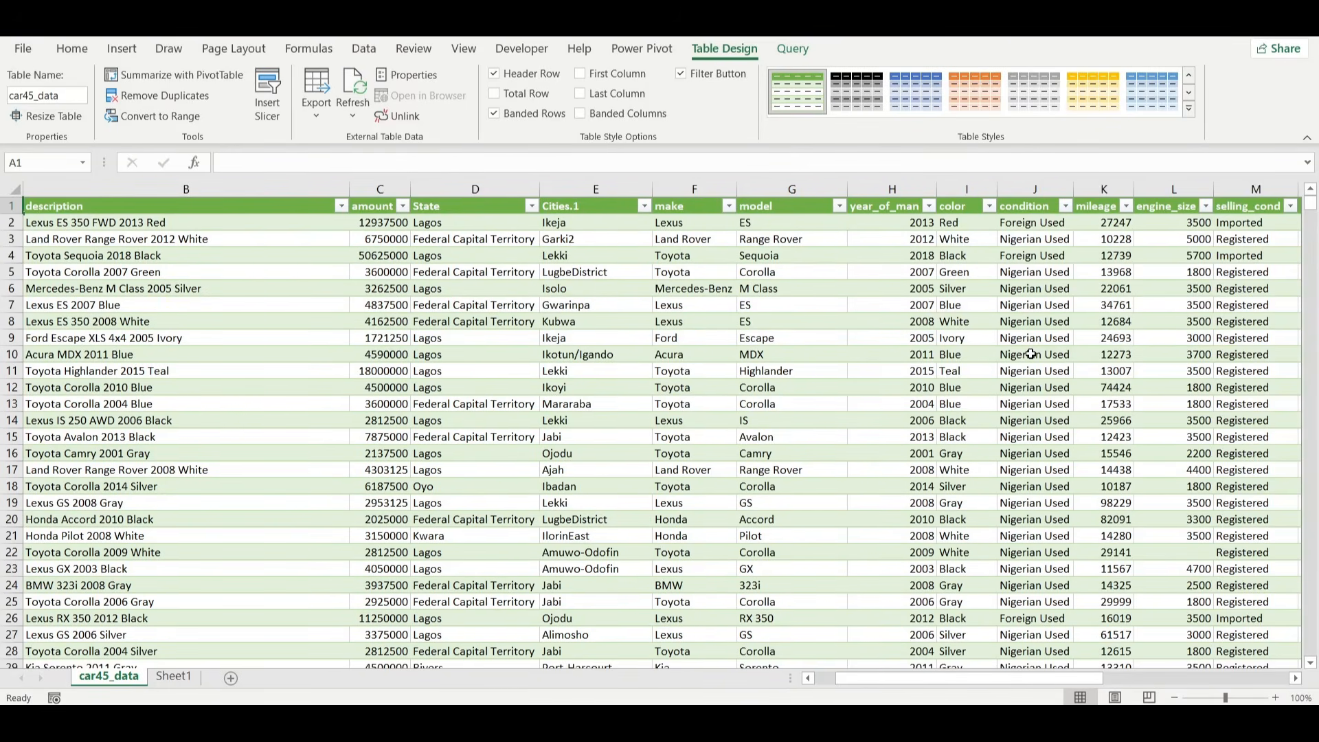
{"action": "scroll", "coordinate": [1030, 354], "scroll_direction": "left", "scroll_amount": 2}
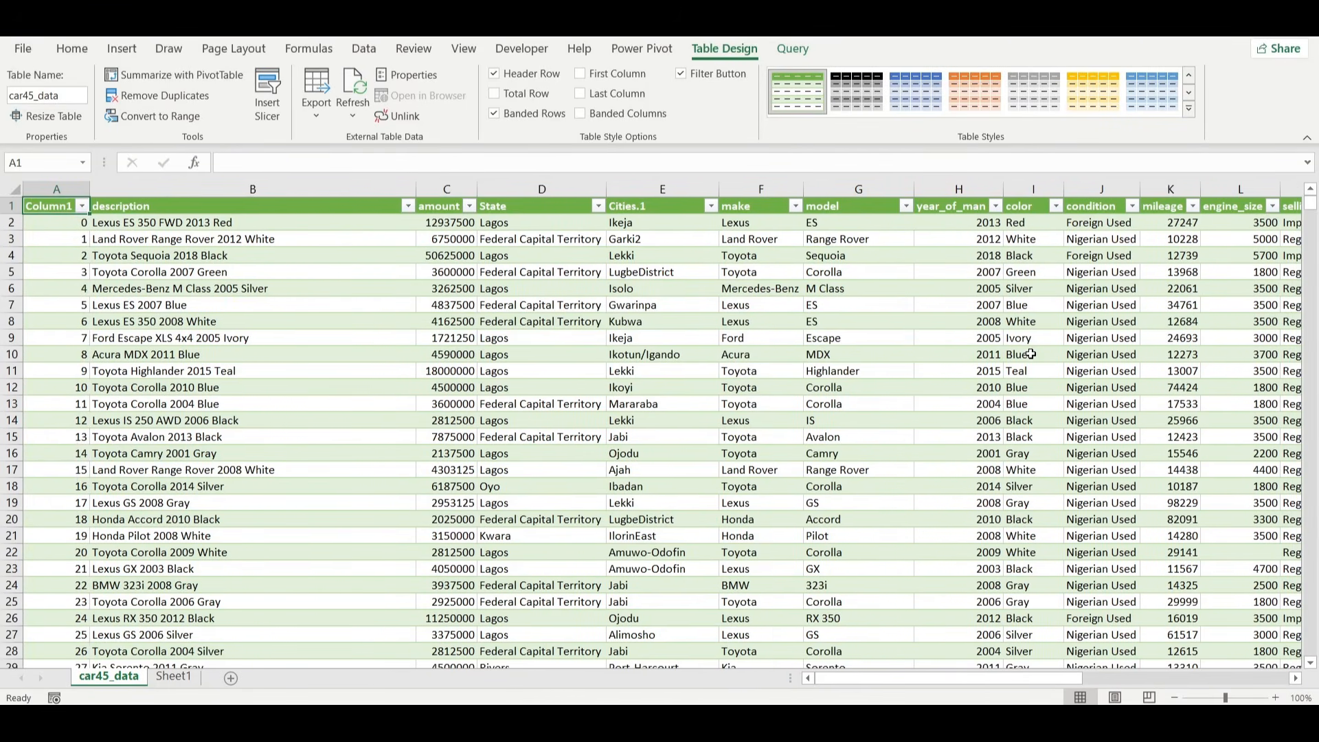
Create a PivotTable from the car45_data table on the existing Sheet1, placed at cell B6.
{"action": "left_click", "coordinate": [281, 303]}
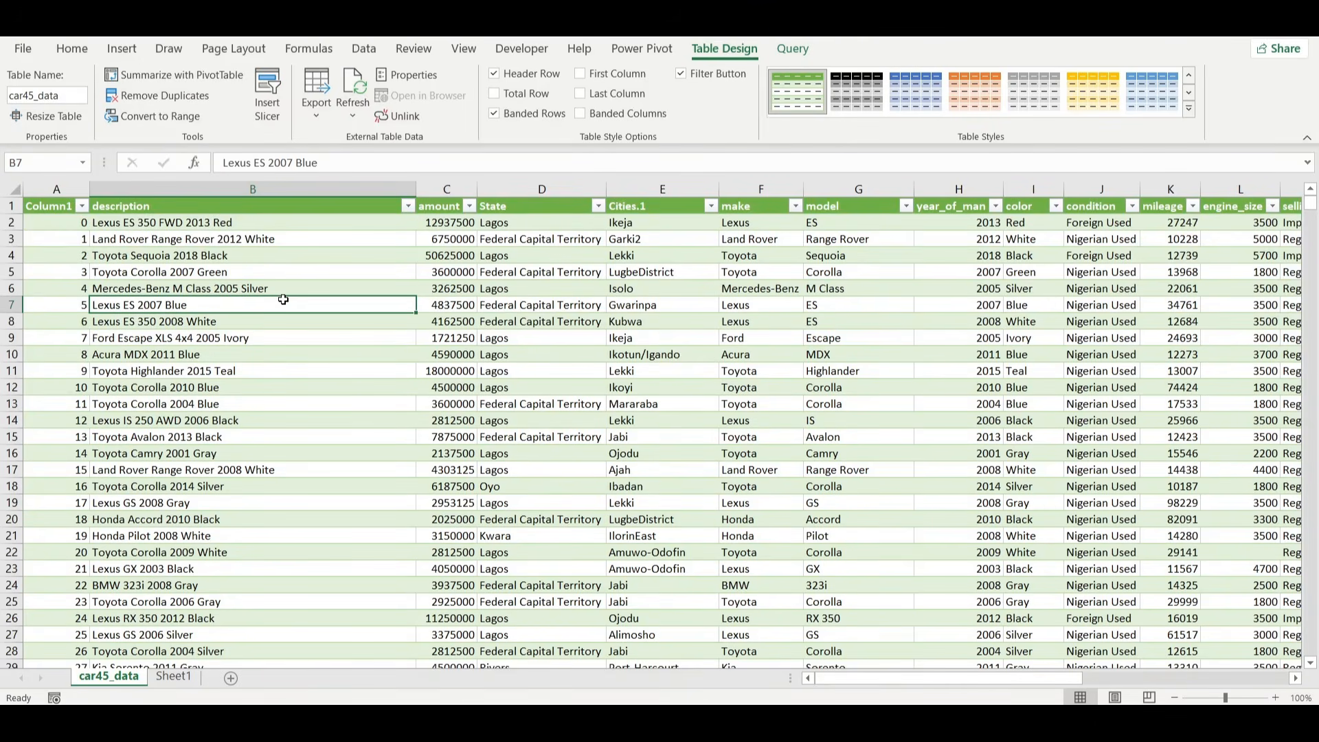
{"action": "left_click", "coordinate": [173, 74]}
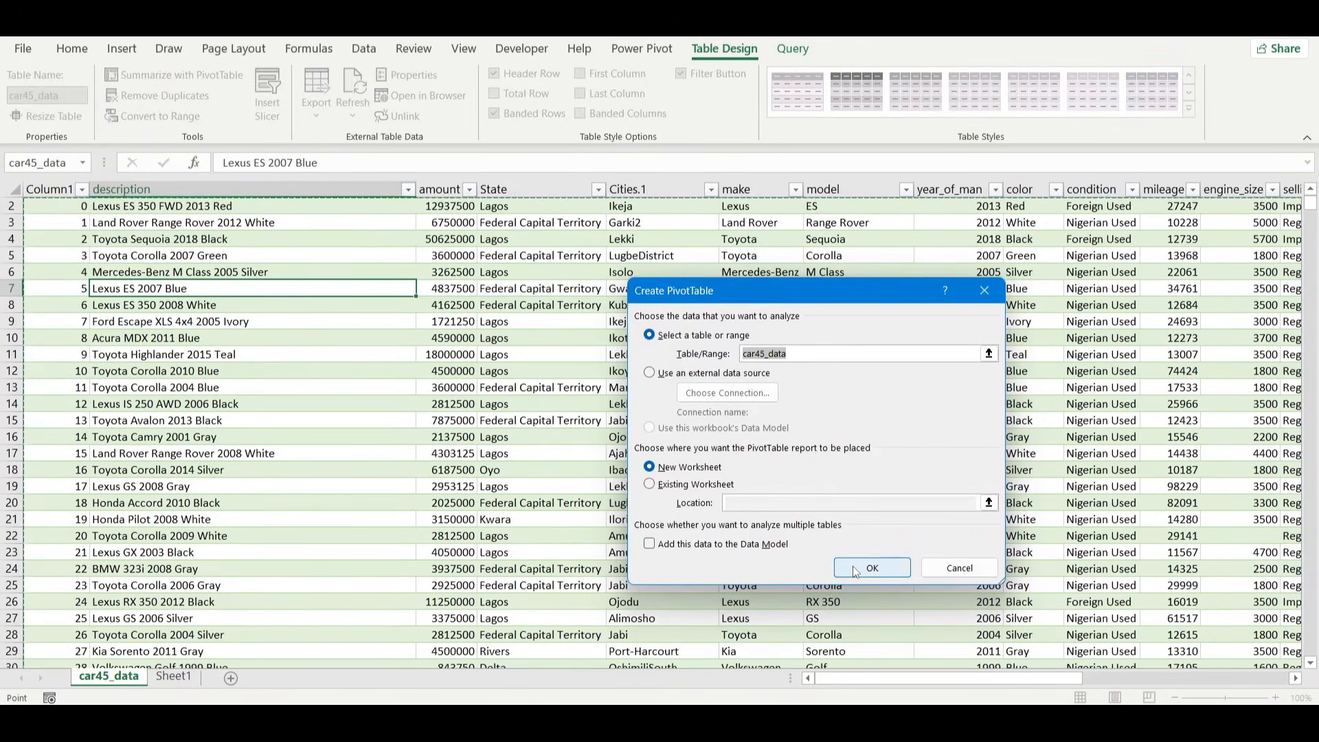
{"action": "left_click", "coordinate": [687, 485]}
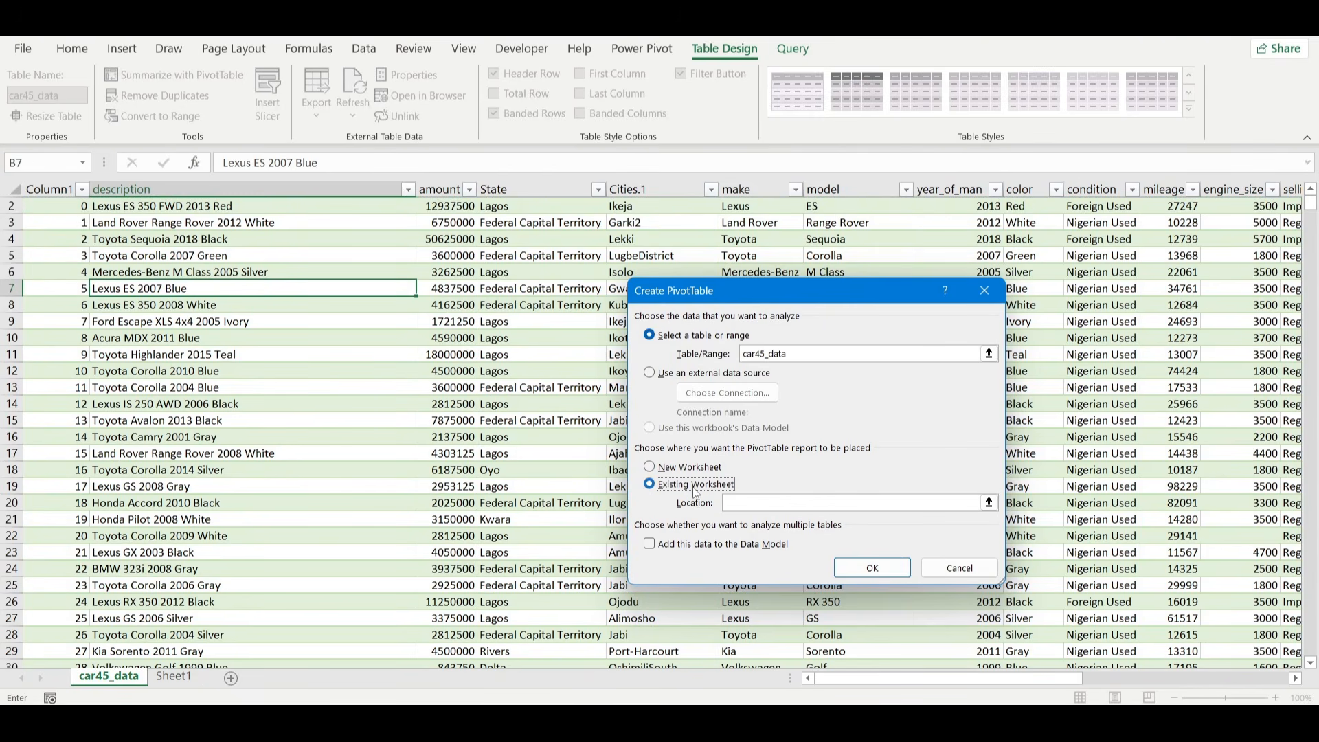
{"action": "left_click", "coordinate": [763, 503]}
{"action": "left_click", "coordinate": [174, 676]}
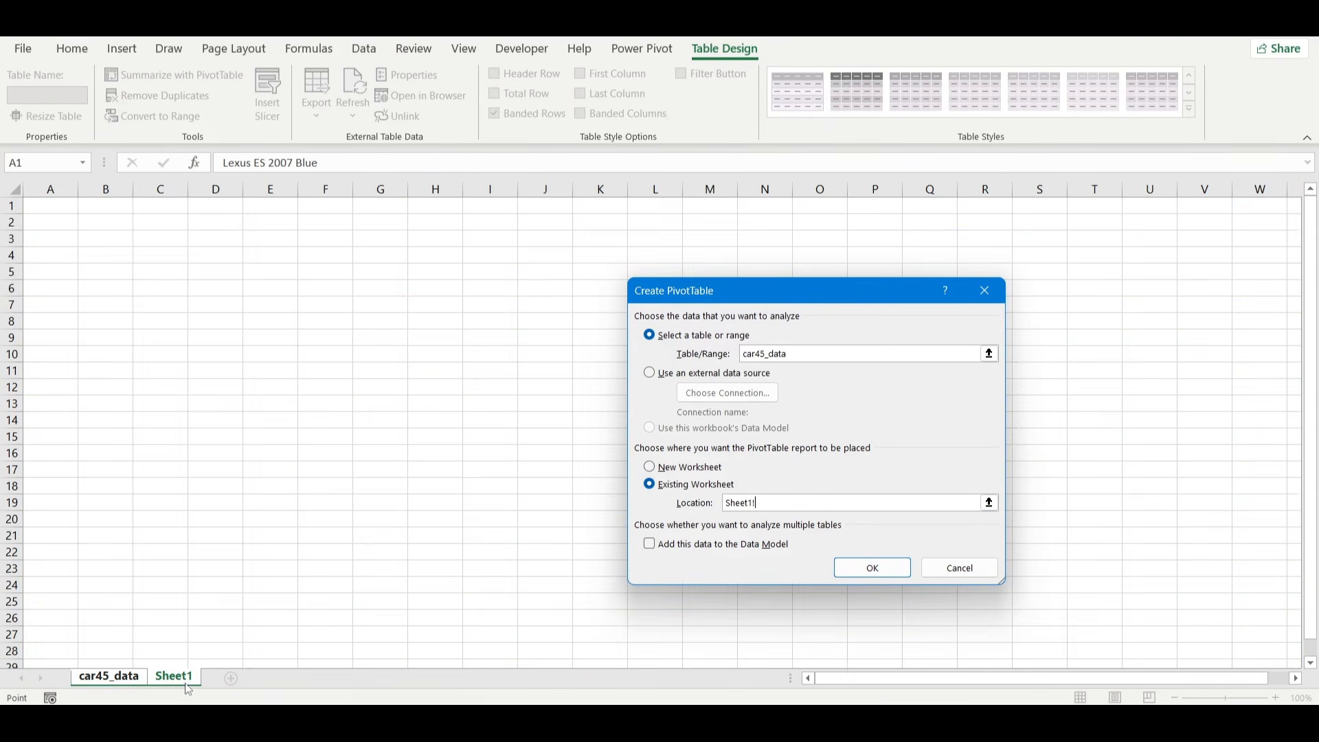
{"action": "left_click", "coordinate": [114, 289]}
{"action": "left_click", "coordinate": [871, 568]}
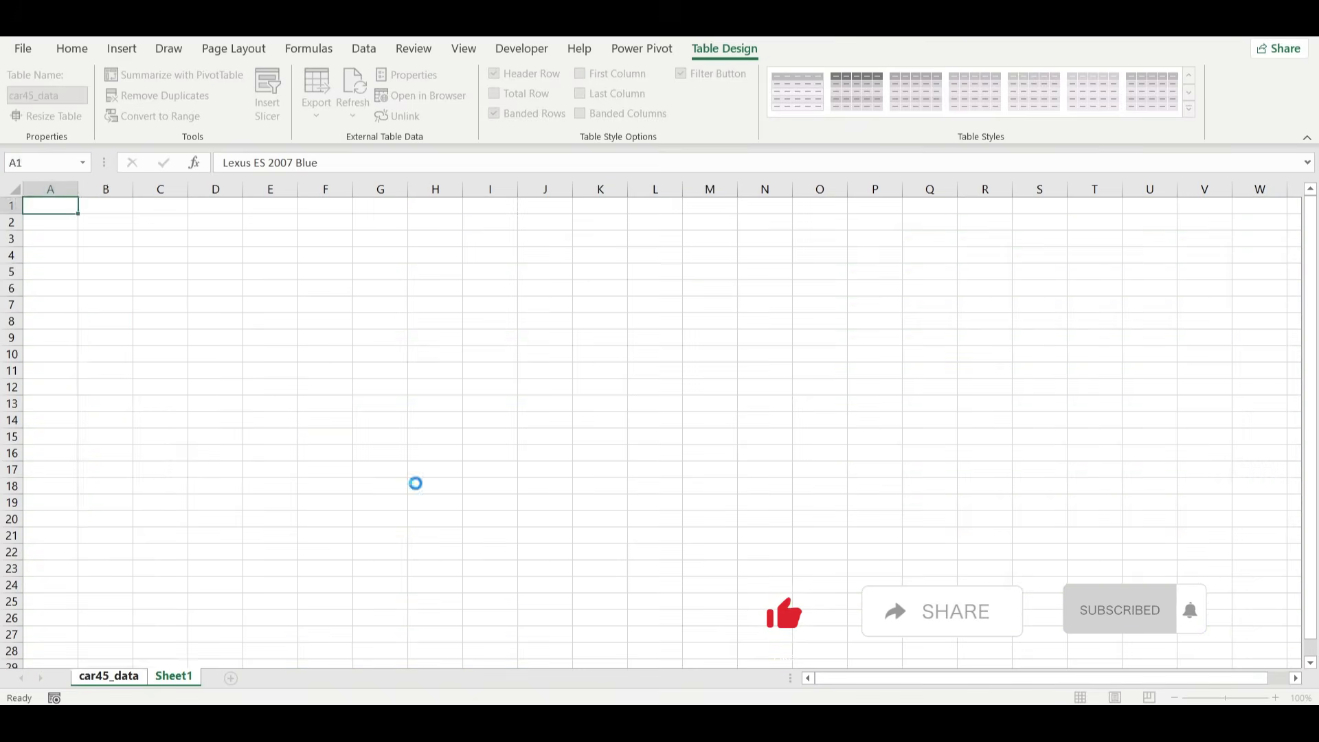
Rename the Sheet1 worksheet as Analysis.
{"action": "double_click", "coordinate": [167, 676]}
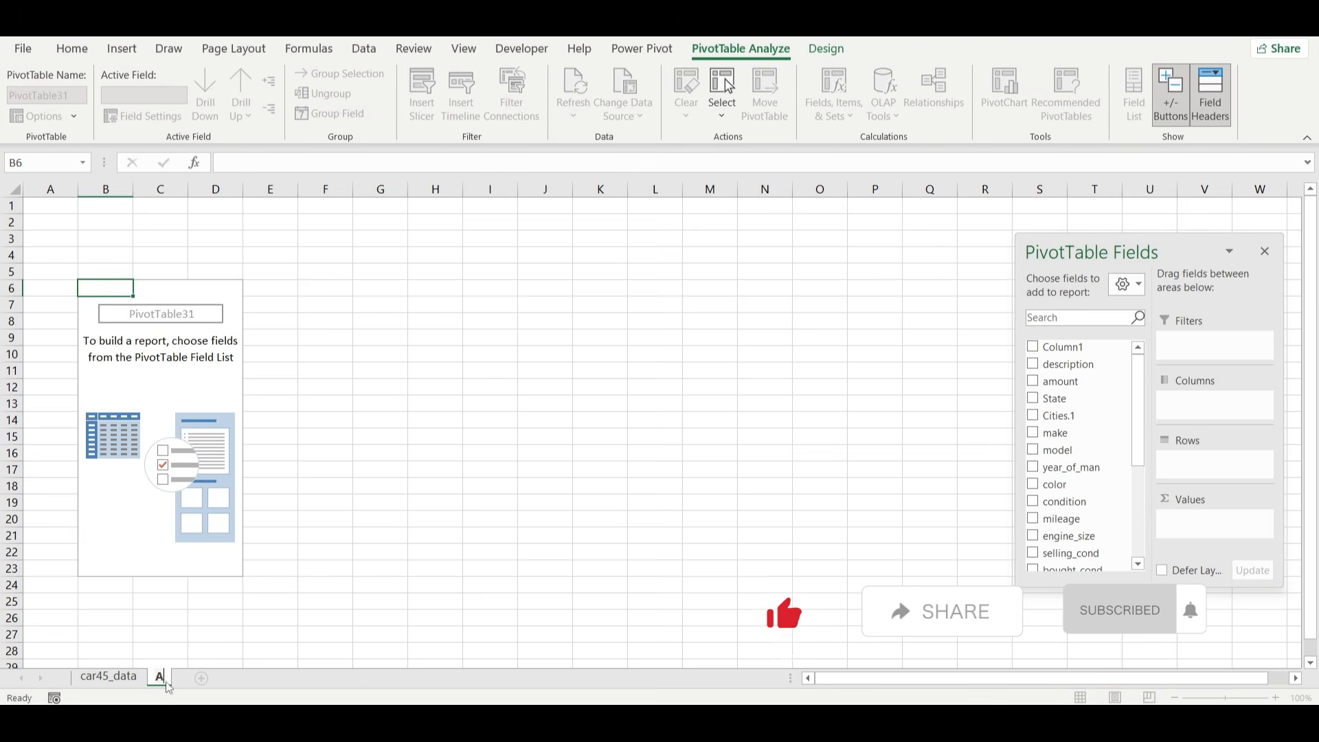
{"action": "type", "text": "Analy"}
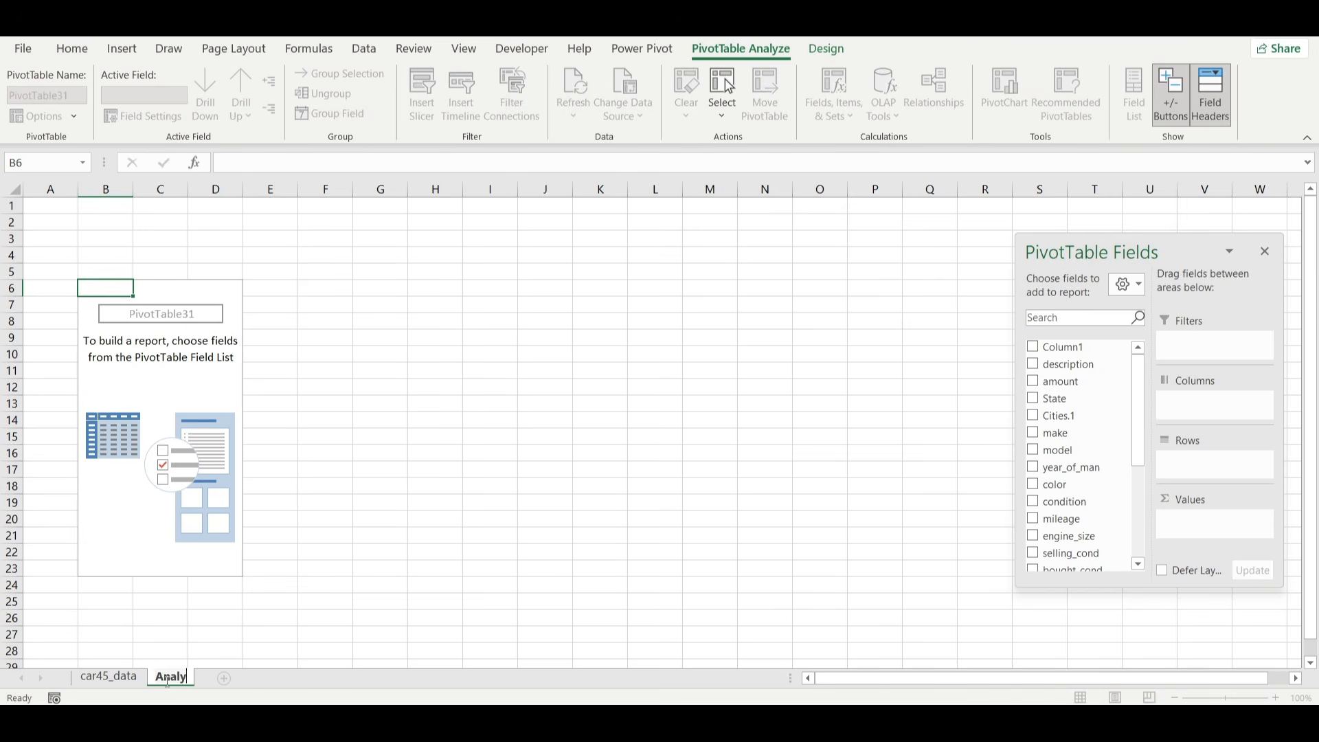
{"action": "type", "text": "sis"}
{"action": "key", "text": "Return"}
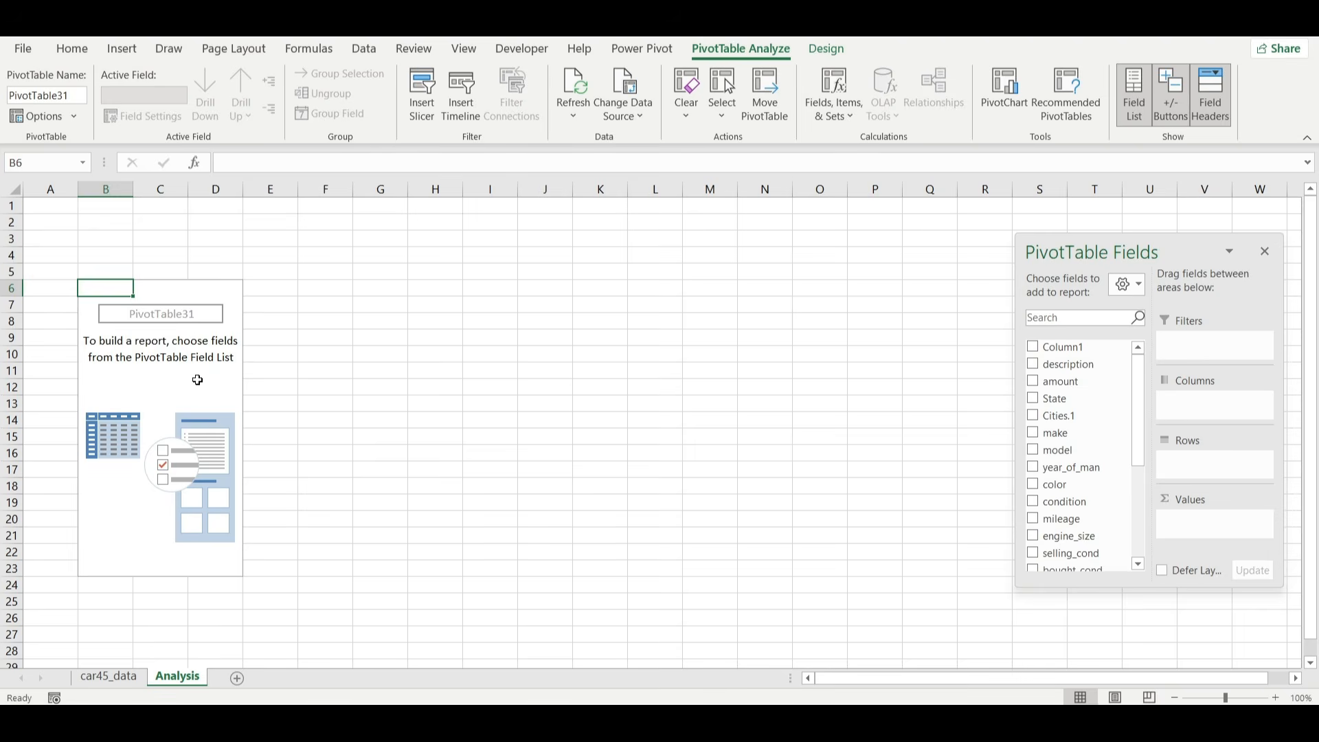
Add the amount field to the PivotTable's values and summarize it by Average.
{"action": "key", "text": "Down"}
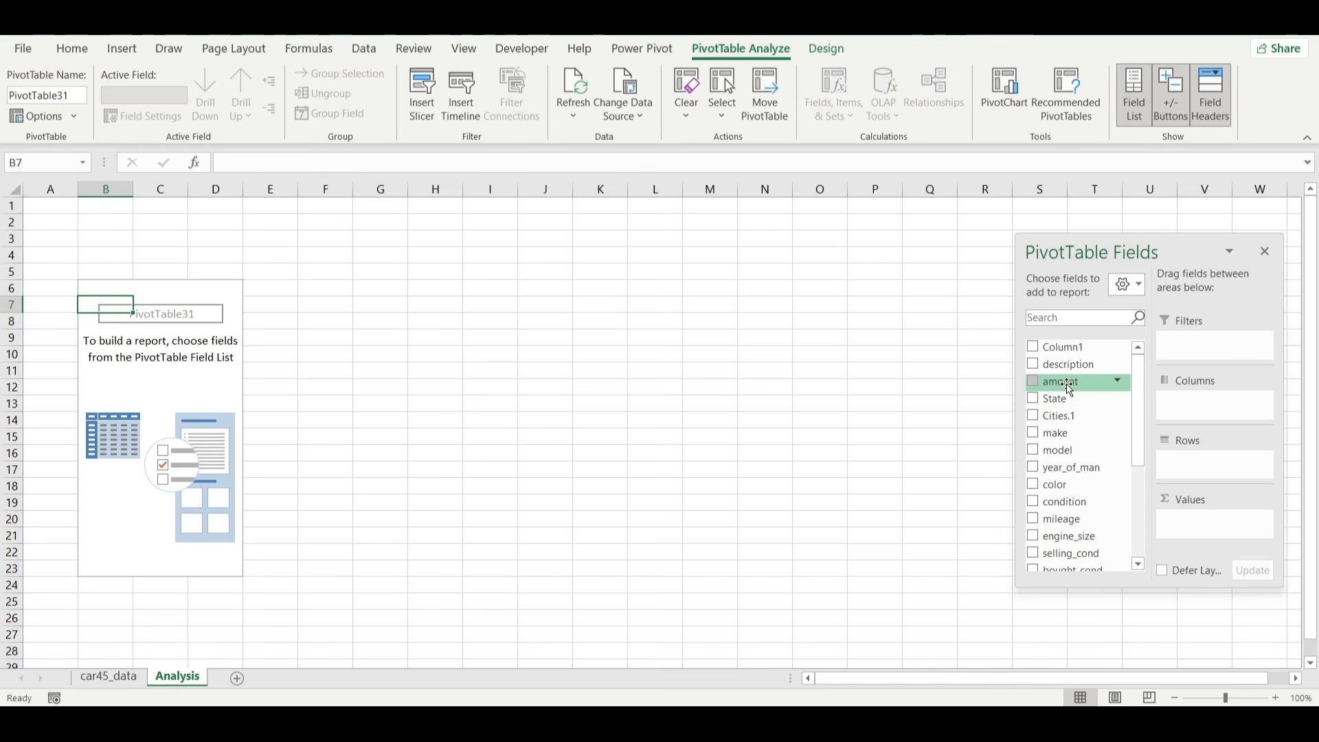
{"action": "left_click_drag", "start_coordinate": [1063, 382], "coordinate": [1232, 523]}
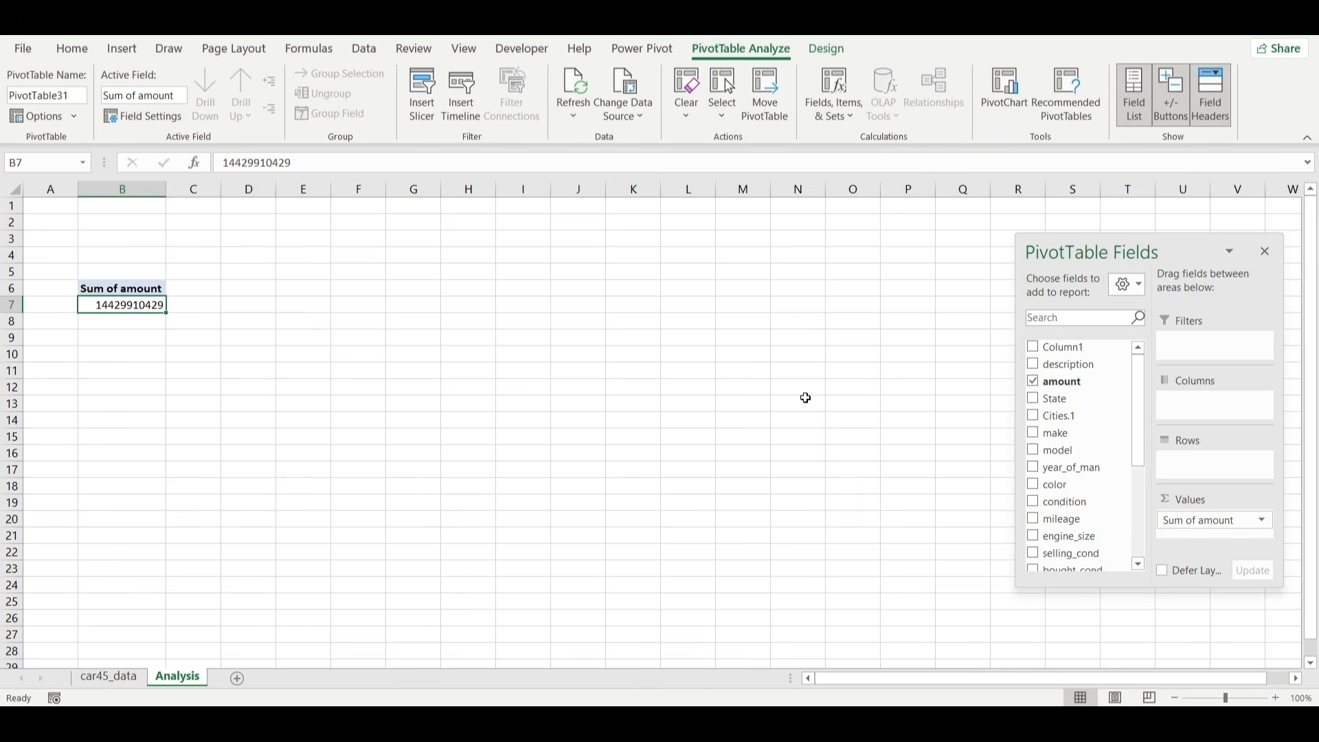
{"action": "left_click", "coordinate": [1263, 523]}
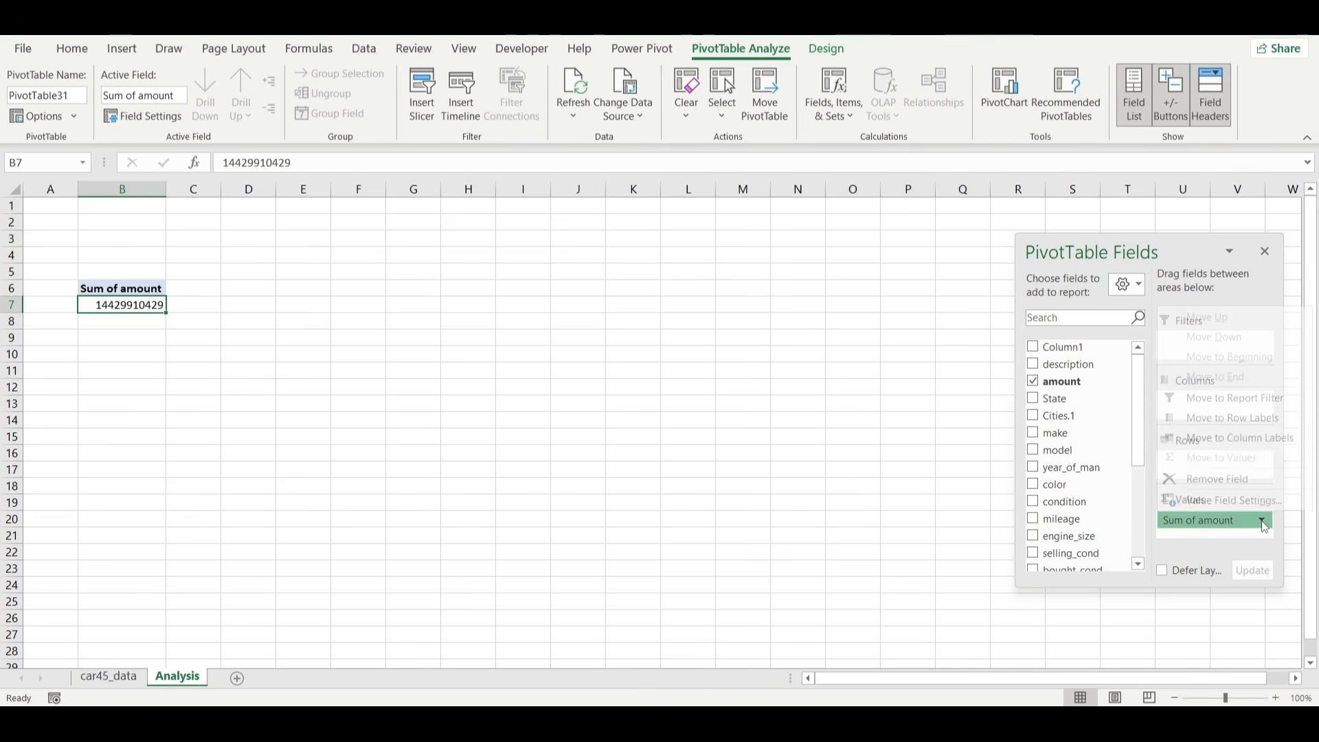
{"action": "left_click", "coordinate": [1233, 503]}
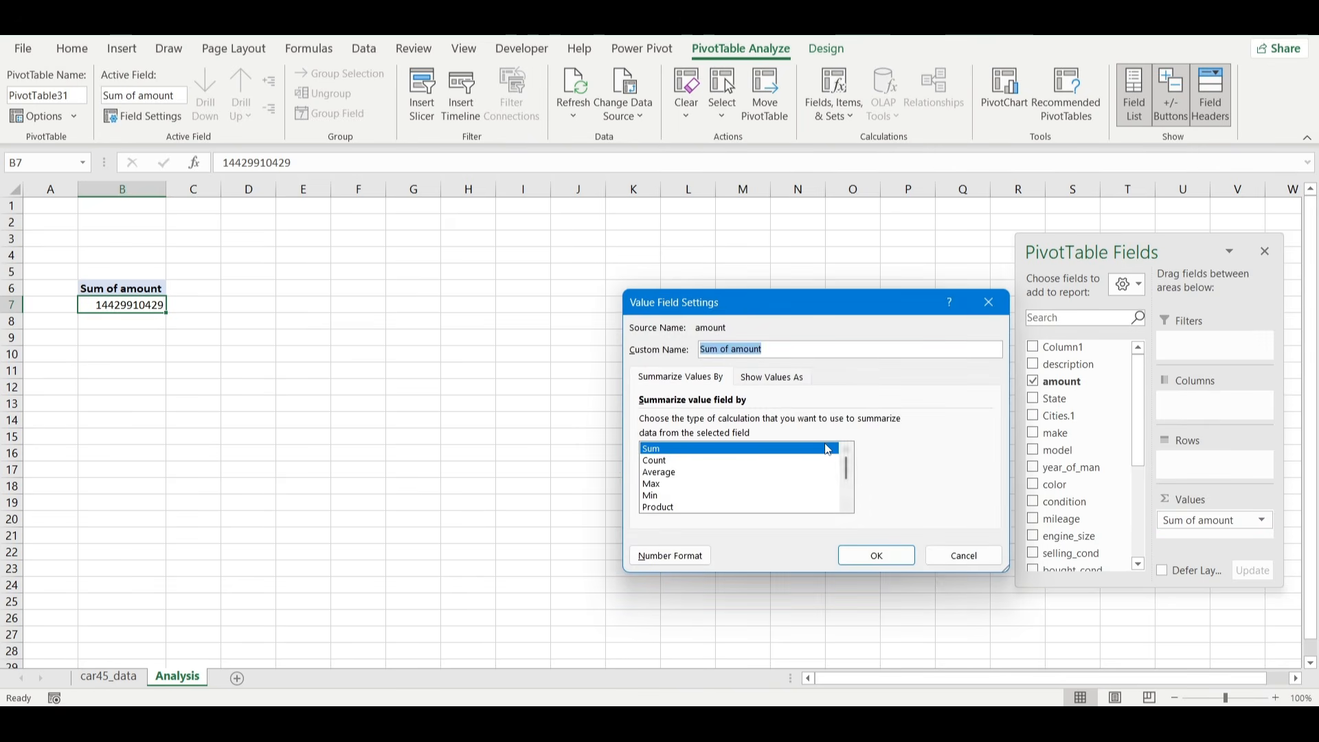
{"action": "left_click", "coordinate": [660, 472]}
{"action": "left_click", "coordinate": [868, 568]}
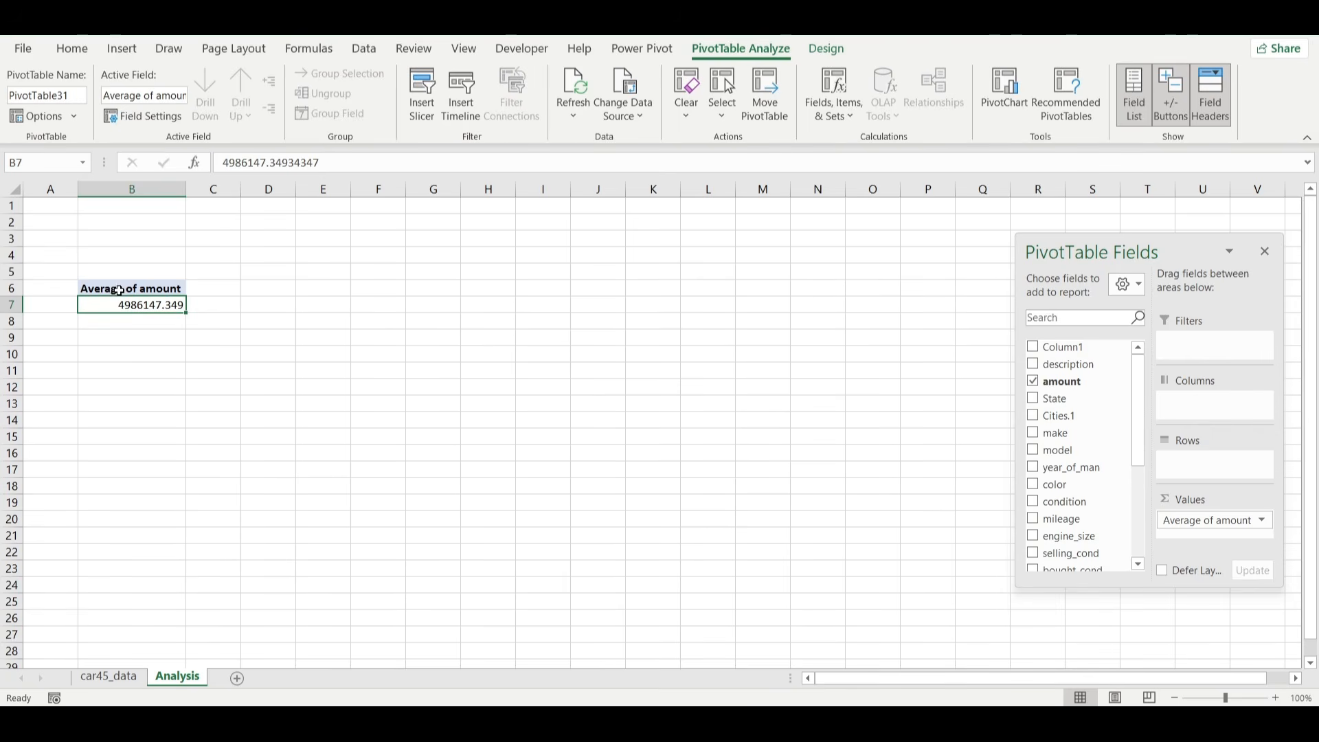
Copy the Average of amount PivotTable to cell B10 and select the value cell of the copy.
{"action": "left_click_drag", "start_coordinate": [93, 287], "coordinate": [150, 304]}
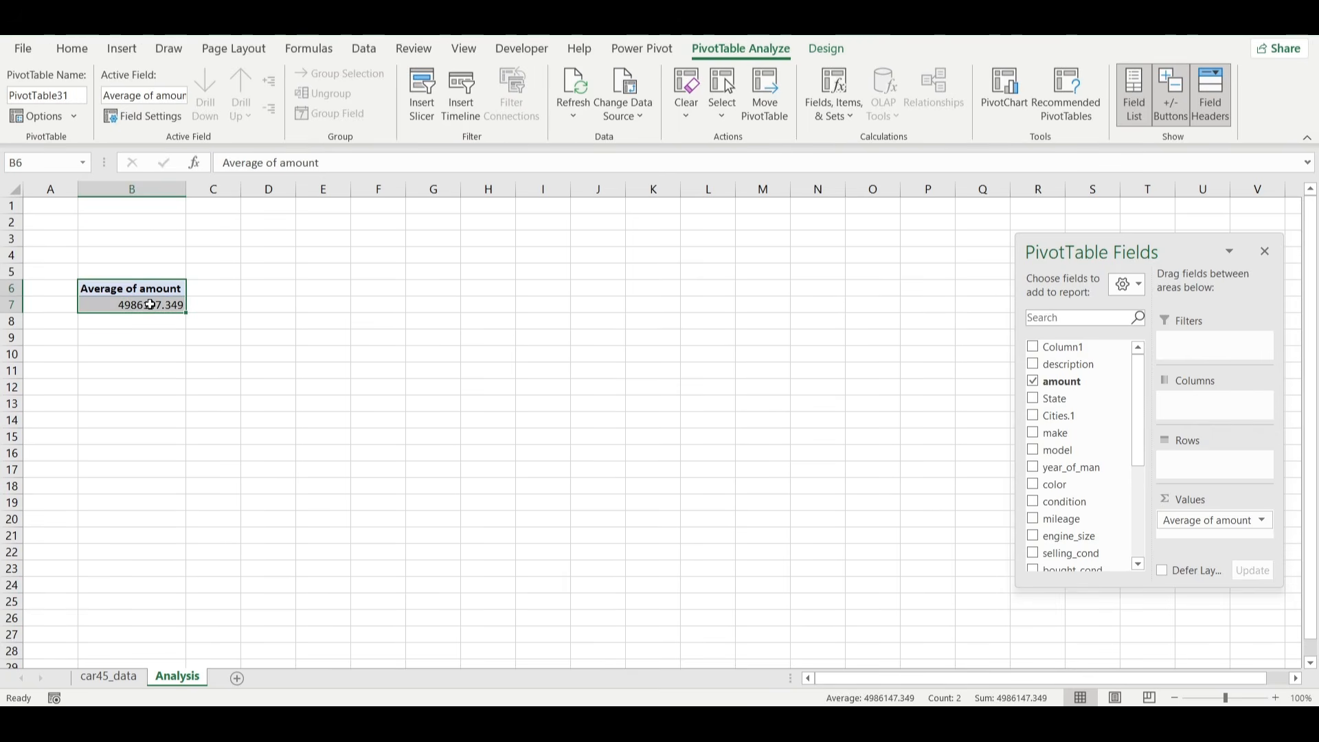
{"action": "key", "text": "ctrl+c"}
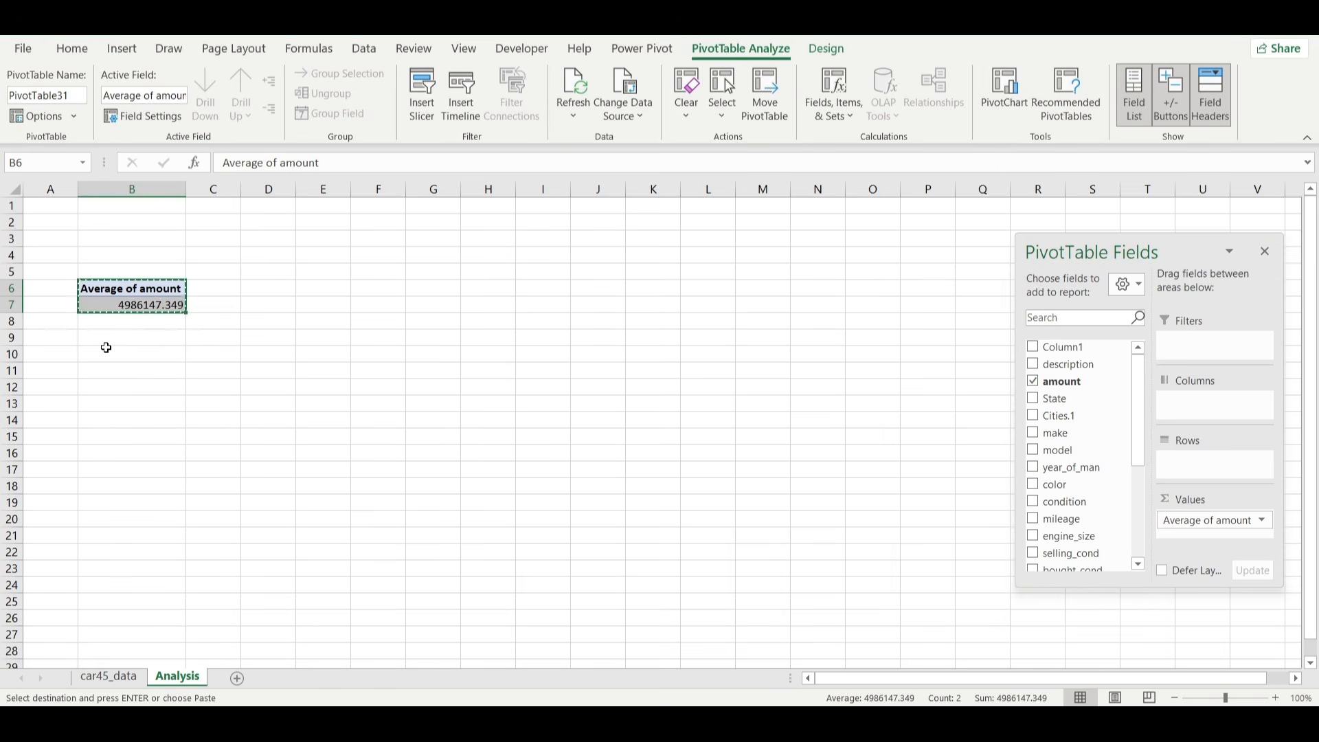
{"action": "left_click", "coordinate": [107, 349]}
{"action": "key", "text": "ctrl+v"}
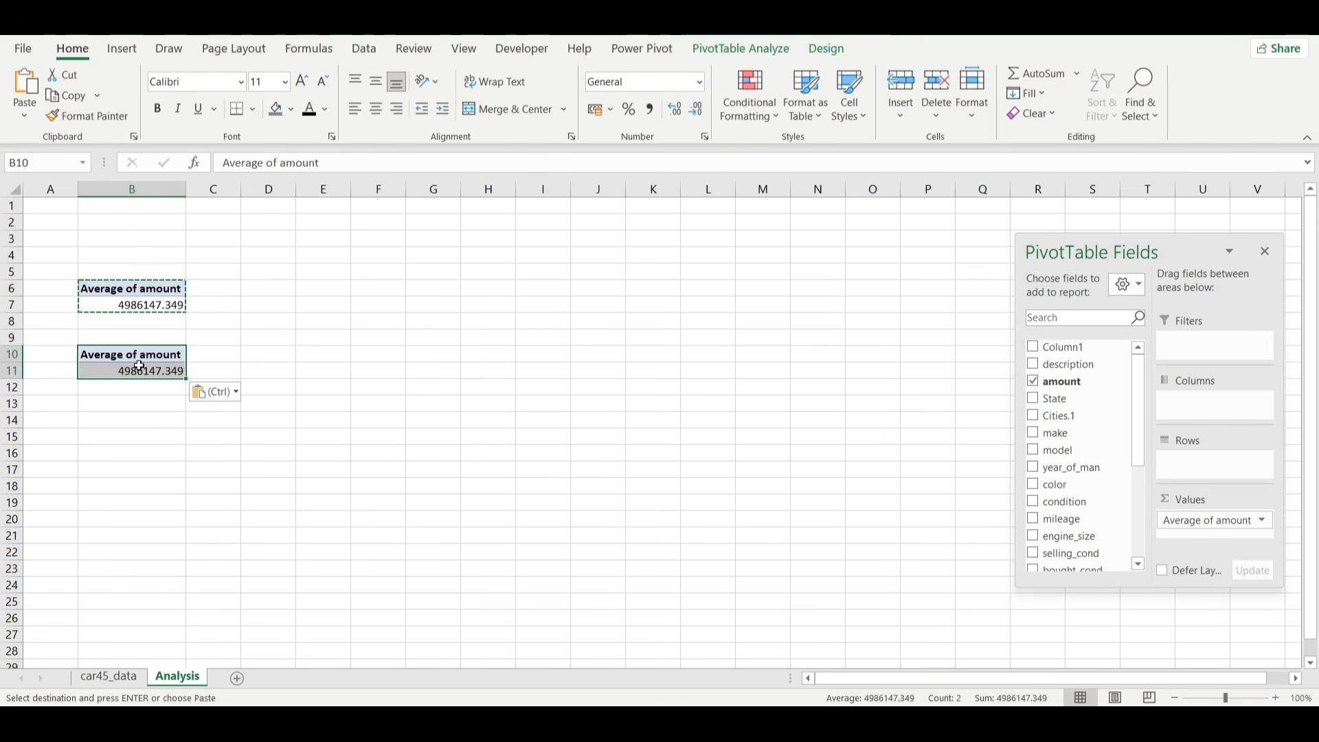
{"action": "left_click", "coordinate": [139, 368]}
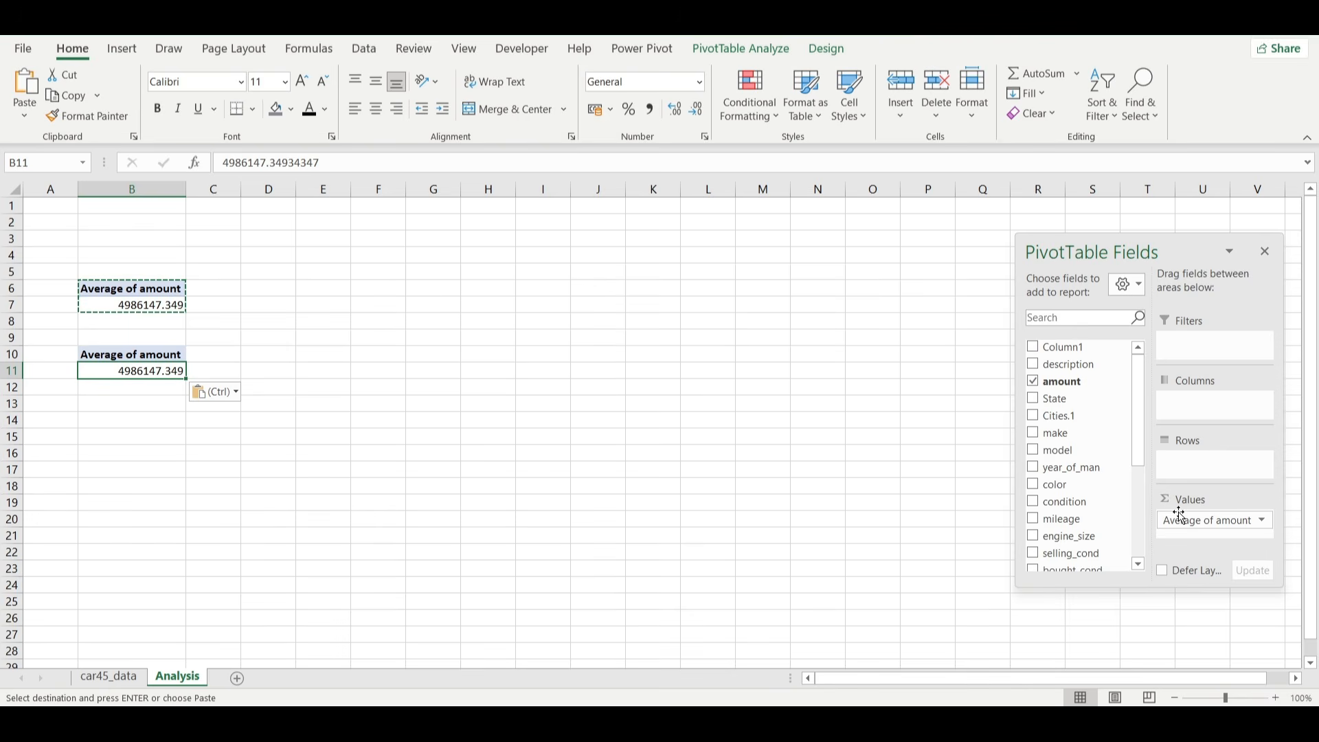
Replace amount with horse_power in the values of the PivotTable at B10 and summarize it by Average.
{"action": "left_click_drag", "start_coordinate": [1180, 515], "coordinate": [1121, 478]}
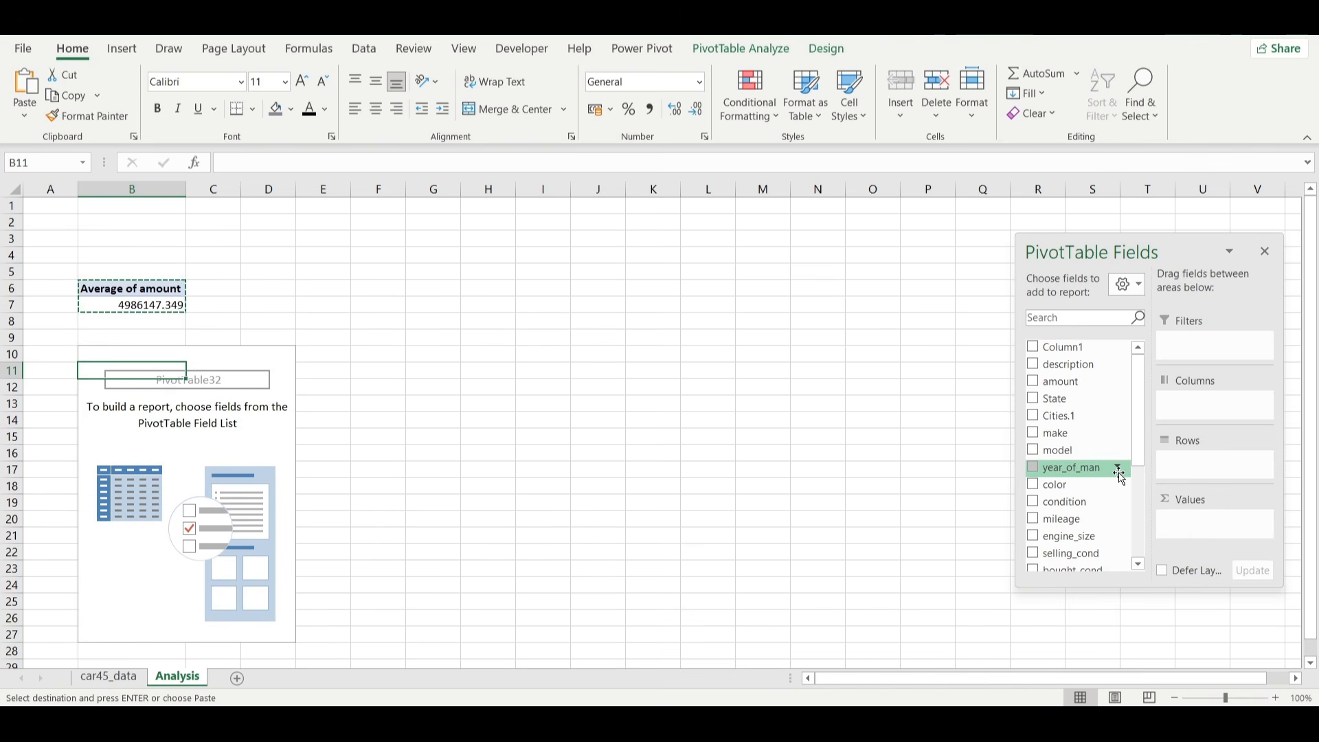
{"action": "scroll", "coordinate": [1121, 477], "scroll_direction": "down", "scroll_amount": 4}
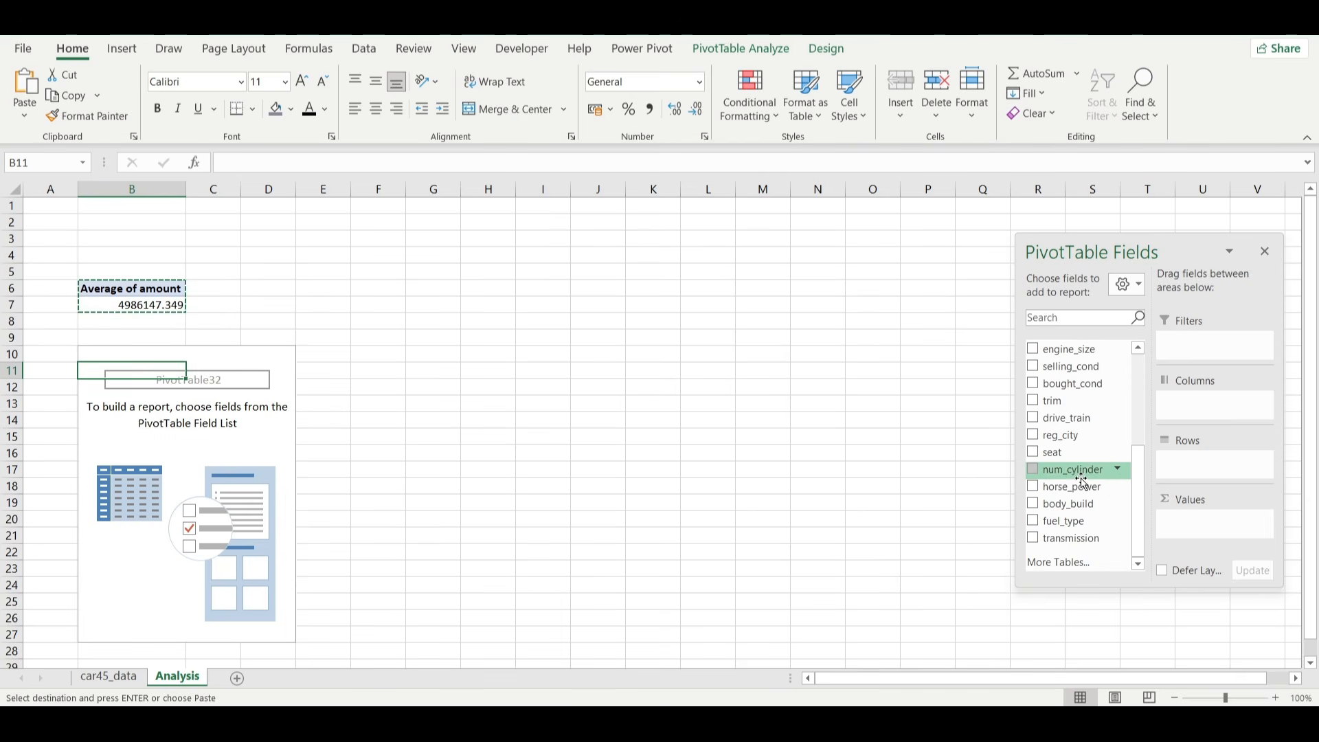
{"action": "left_click_drag", "start_coordinate": [1080, 497], "coordinate": [1200, 536]}
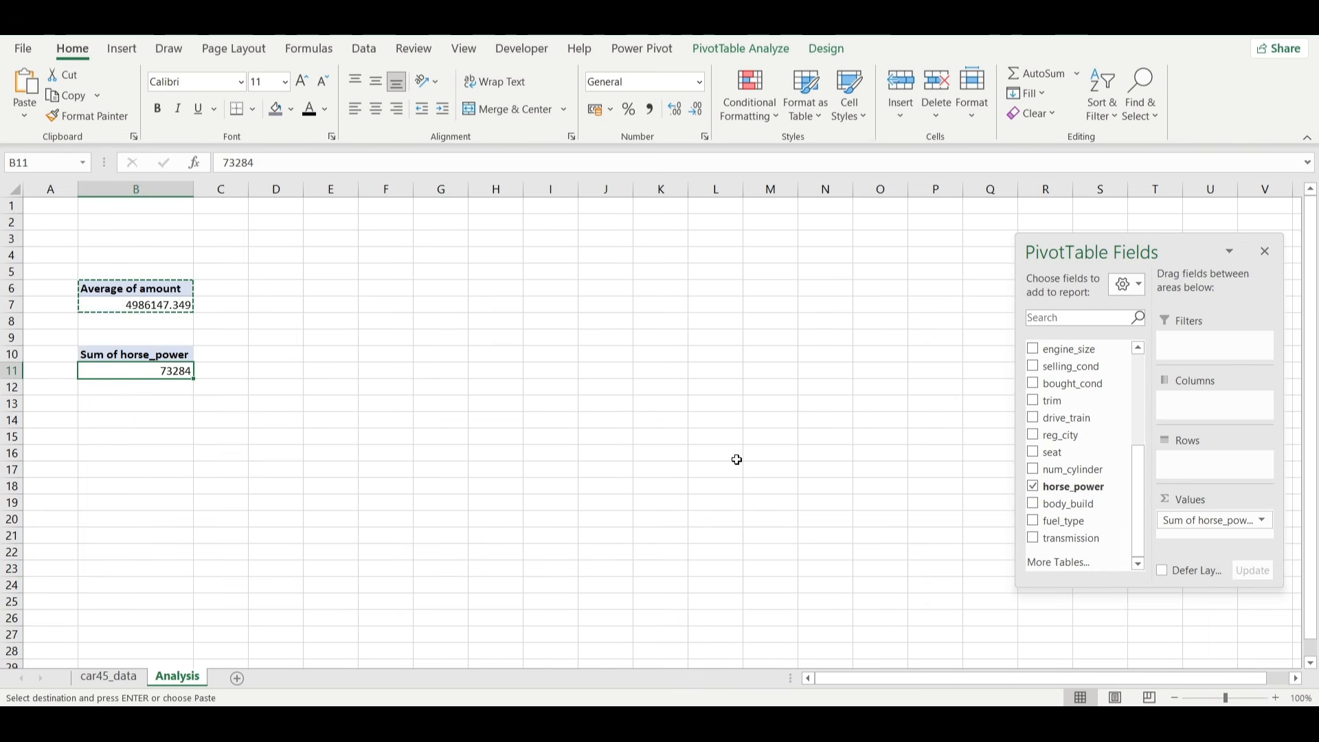
{"action": "left_click", "coordinate": [1260, 526]}
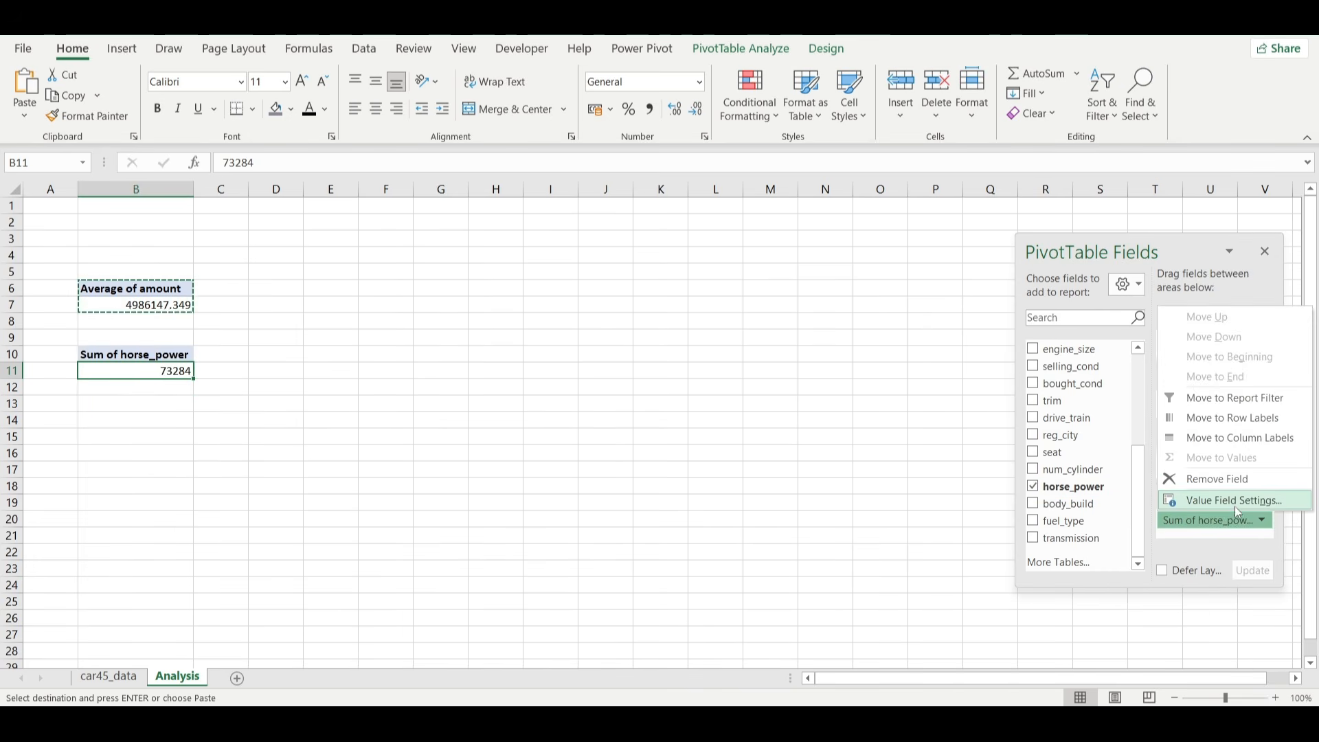
{"action": "left_click", "coordinate": [1235, 506]}
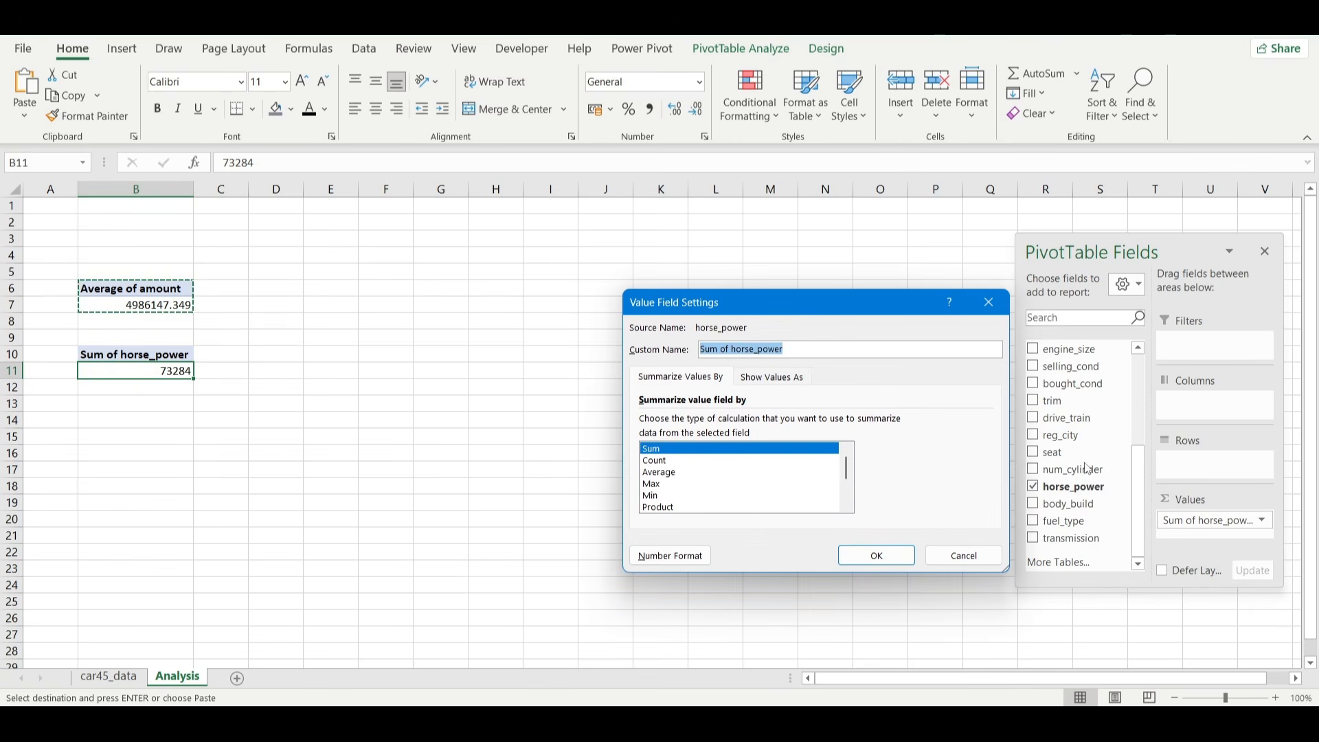
{"action": "left_click", "coordinate": [741, 472]}
{"action": "left_click", "coordinate": [876, 556]}
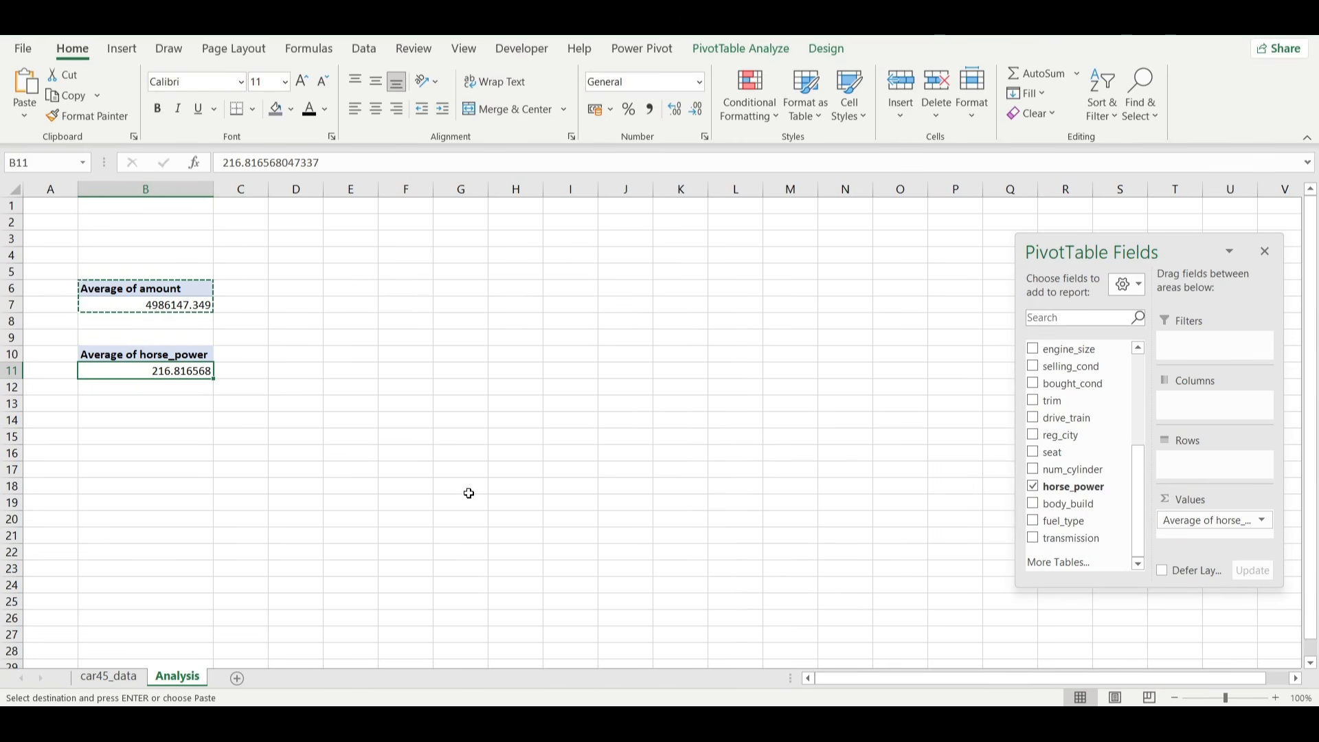
Format the average horse_power value in B11 to show no decimal places.
{"action": "left_click", "coordinate": [697, 110]}
{"action": "triple_click", "coordinate": [698, 112]}
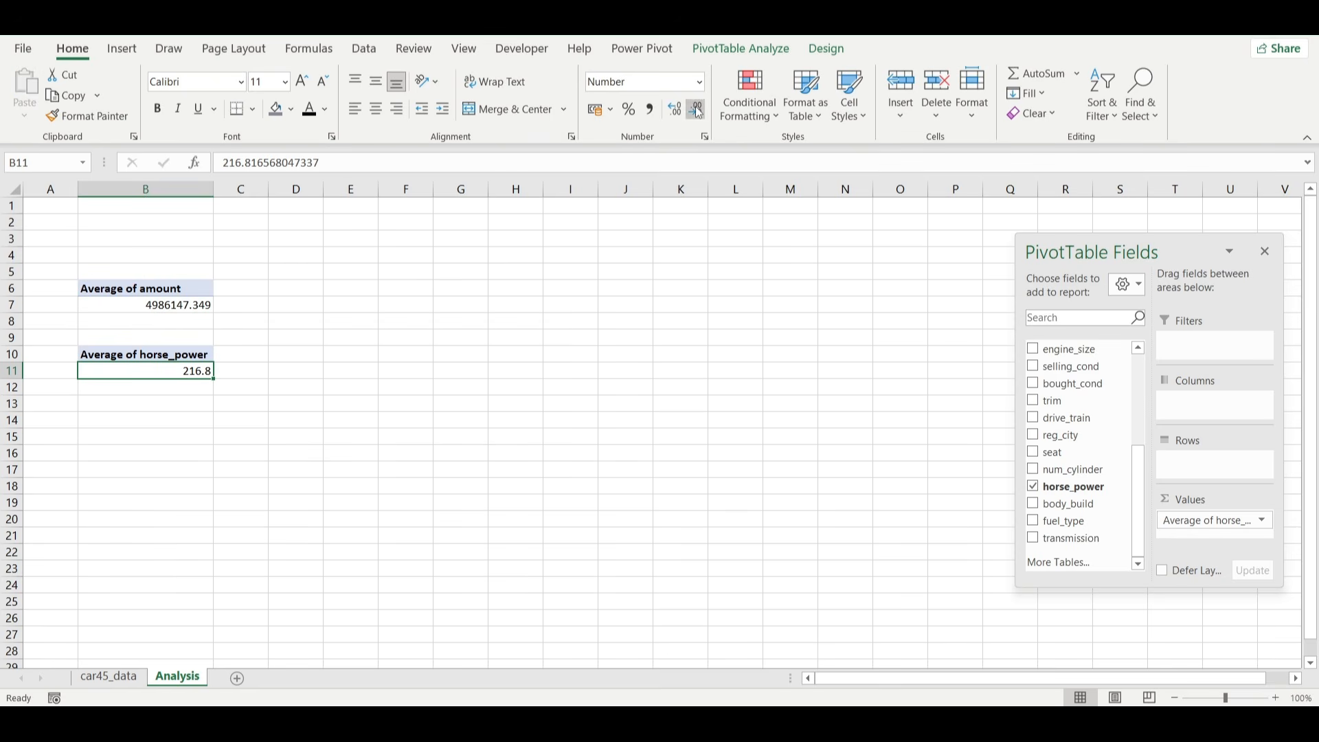
{"action": "left_click", "coordinate": [160, 307]}
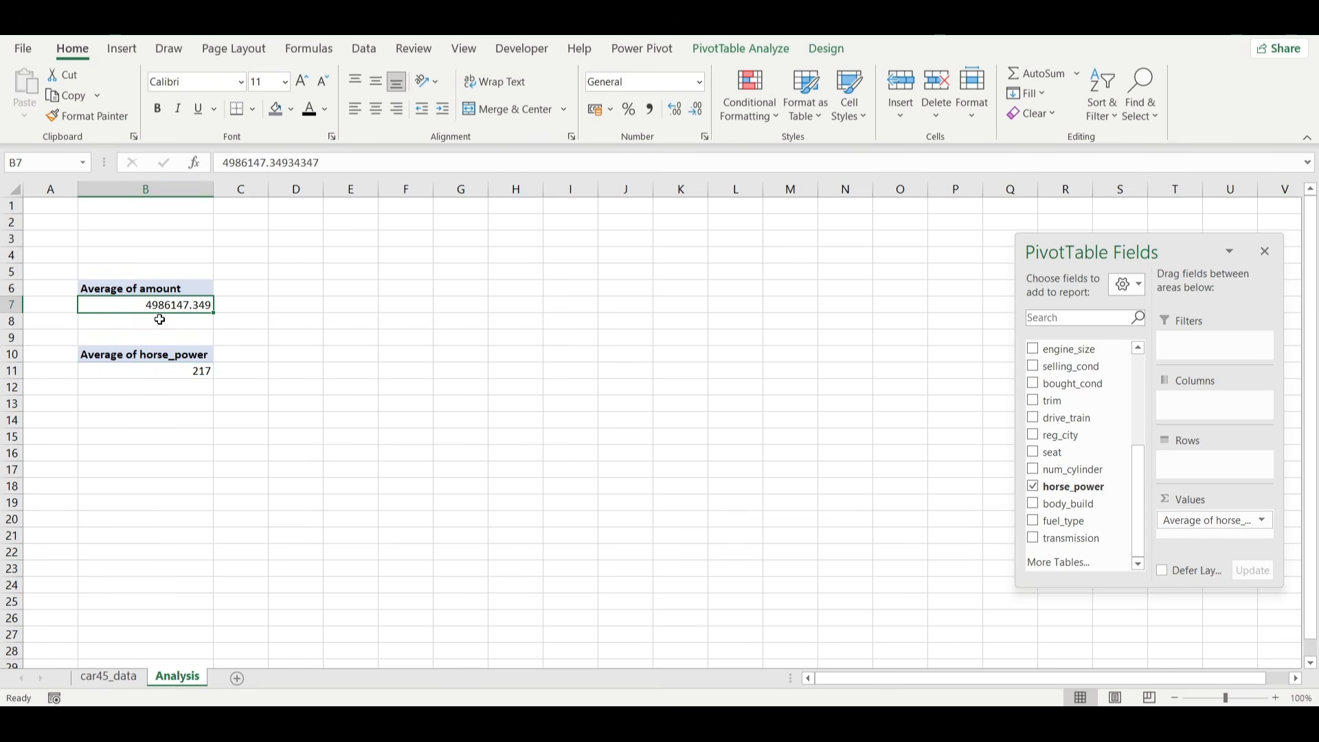
Copy the Average of horse_power PivotTable to cell B14.
{"action": "left_click_drag", "start_coordinate": [124, 356], "coordinate": [187, 369]}
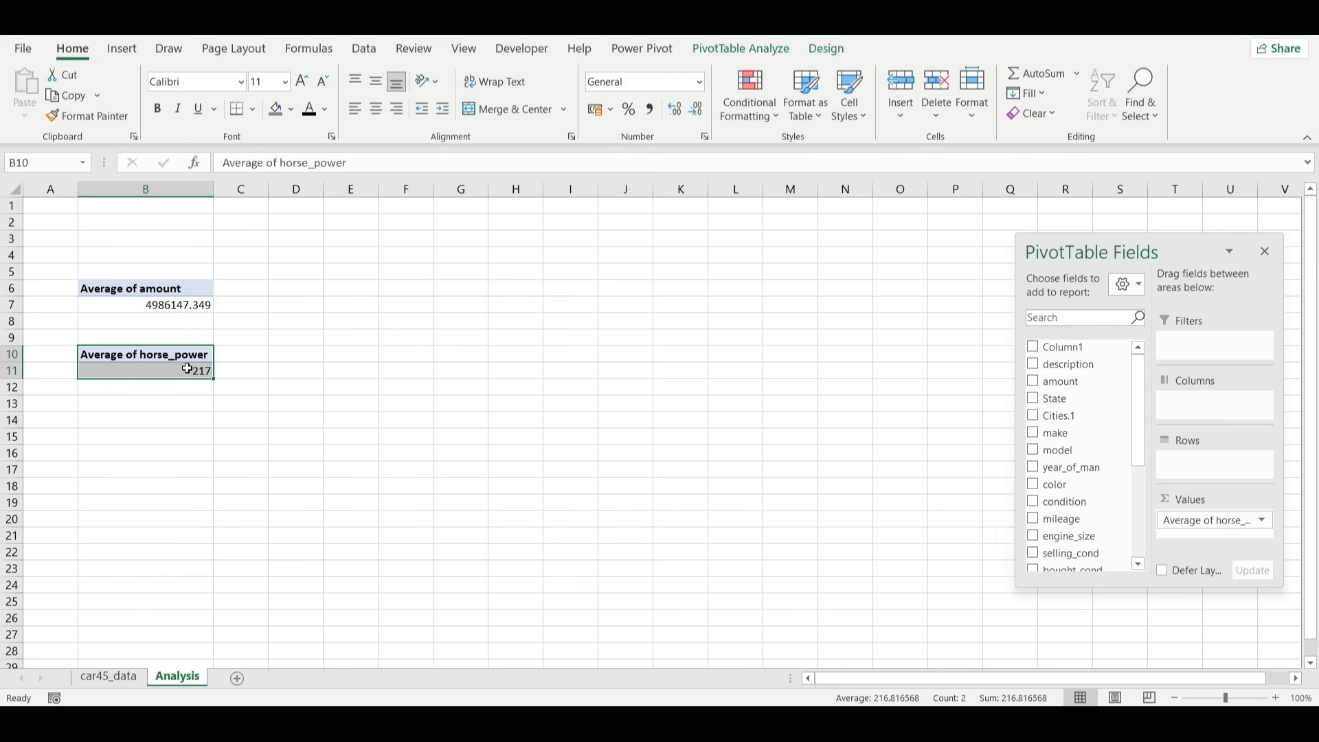
{"action": "key", "text": "ctrl+c"}
{"action": "left_click", "coordinate": [119, 412]}
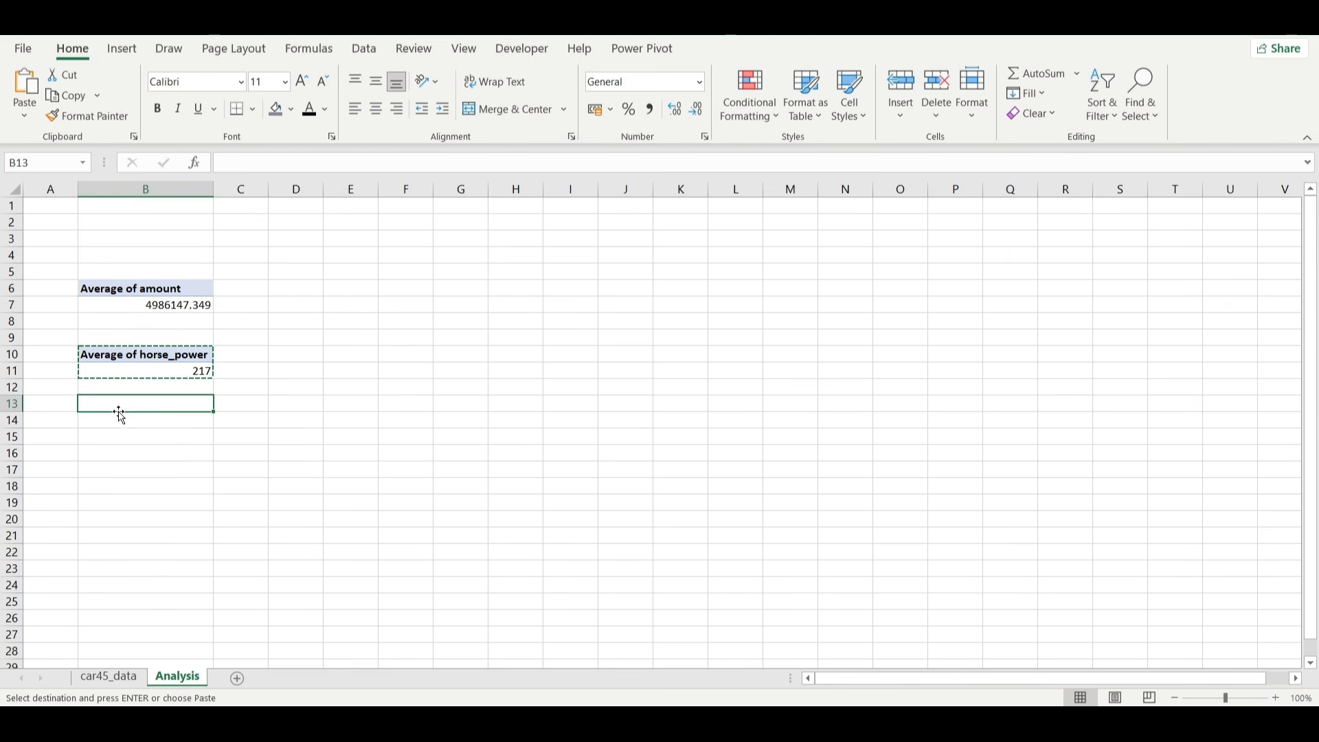
{"action": "left_click", "coordinate": [102, 417]}
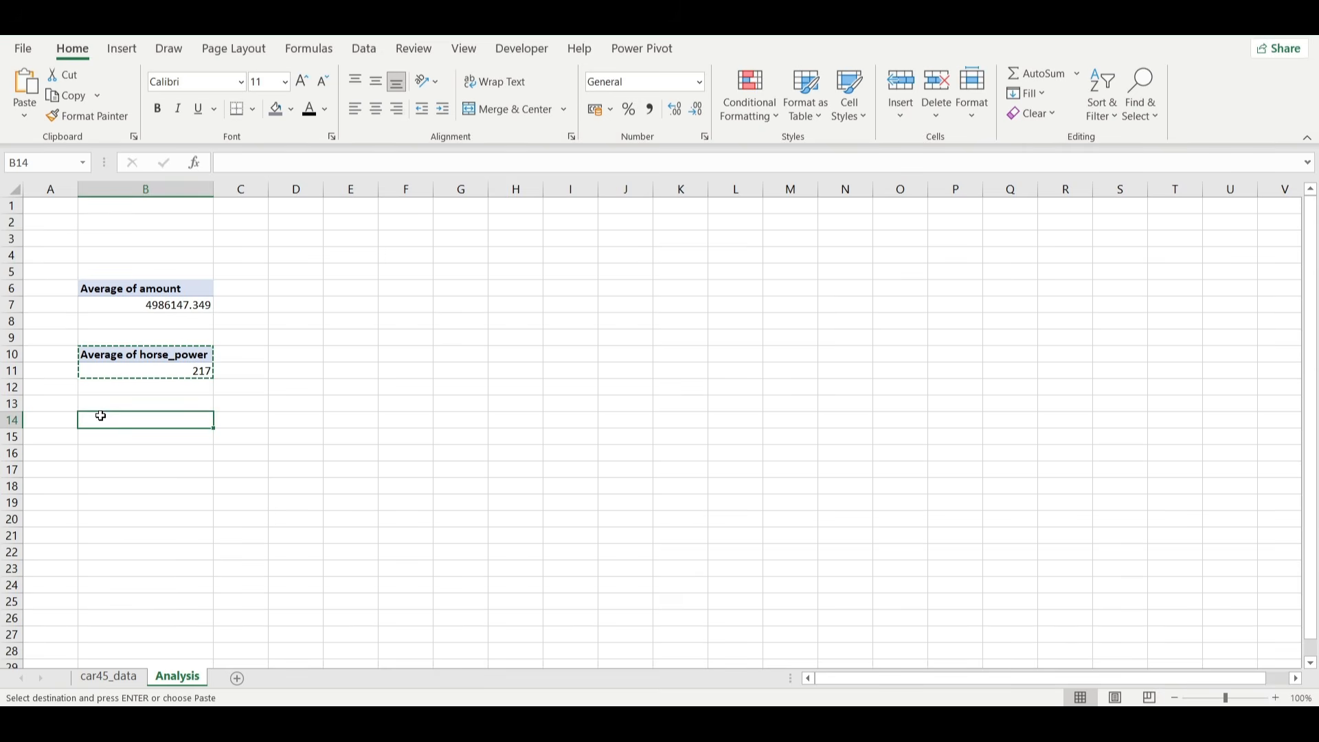
{"action": "key", "text": "ctrl+v"}
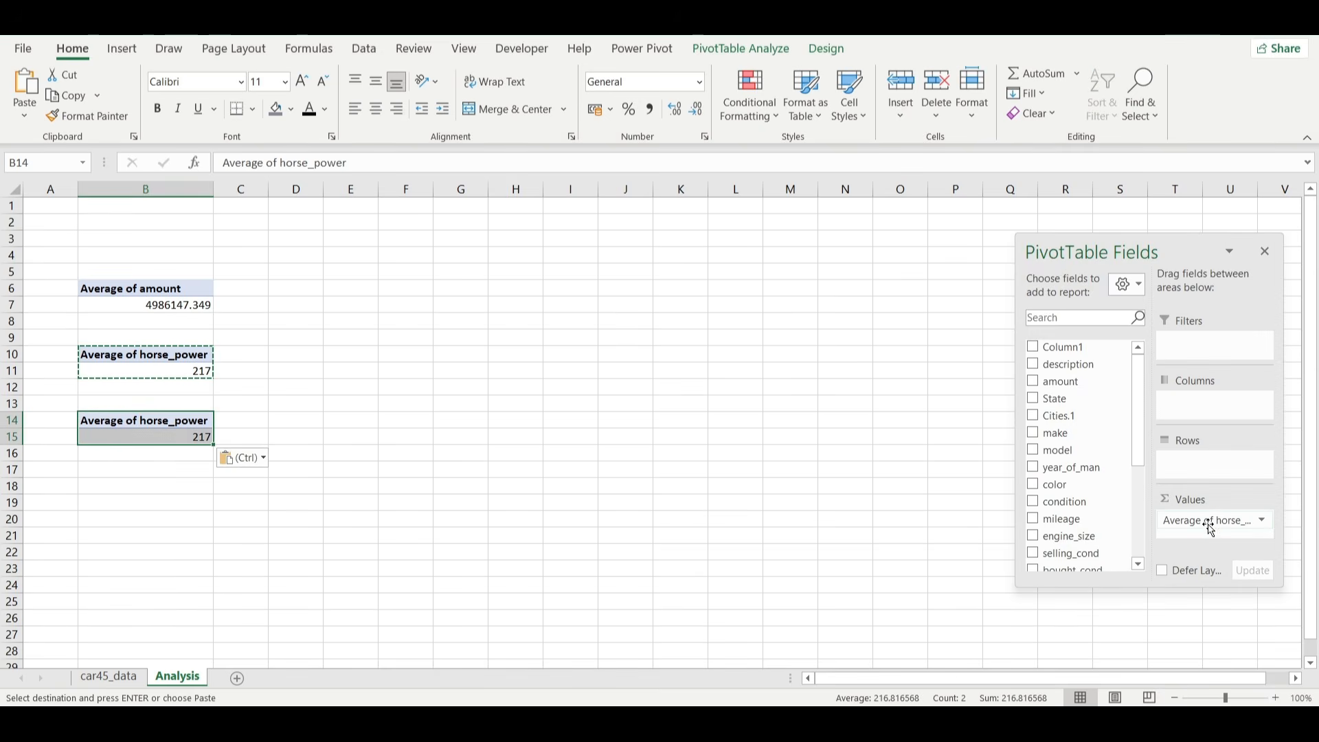
Replace horse_power with mileage in the values of the PivotTable at B14 and summarize it by Average.
{"action": "mouse_move", "coordinate": [1211, 521]}
{"action": "left_mouse_down"}
{"action": "mouse_move", "coordinate": [1117, 533]}
{"action": "mouse_move", "coordinate": [1065, 520]}
{"action": "mouse_move", "coordinate": [1163, 541]}
{"action": "mouse_move", "coordinate": [1204, 527]}
{"action": "left_mouse_up"}
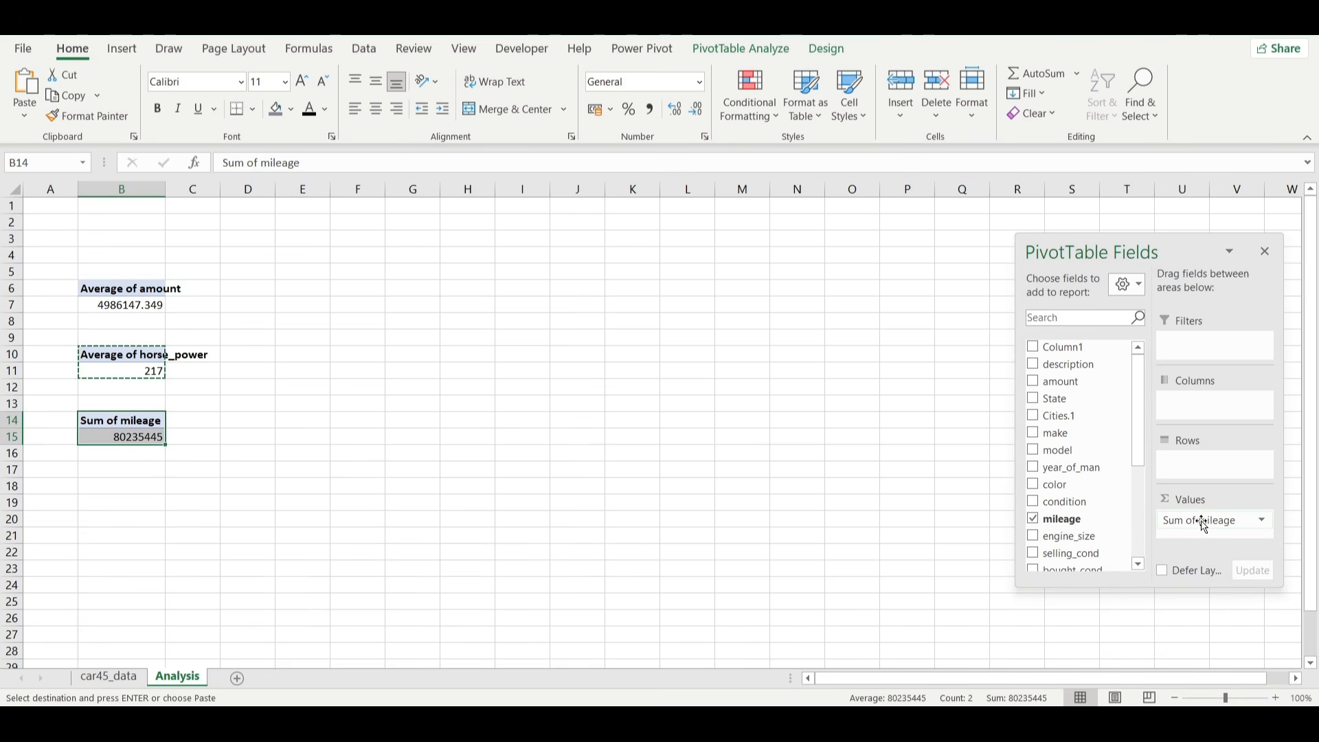
{"action": "left_click", "coordinate": [1260, 524]}
{"action": "left_click", "coordinate": [1217, 501]}
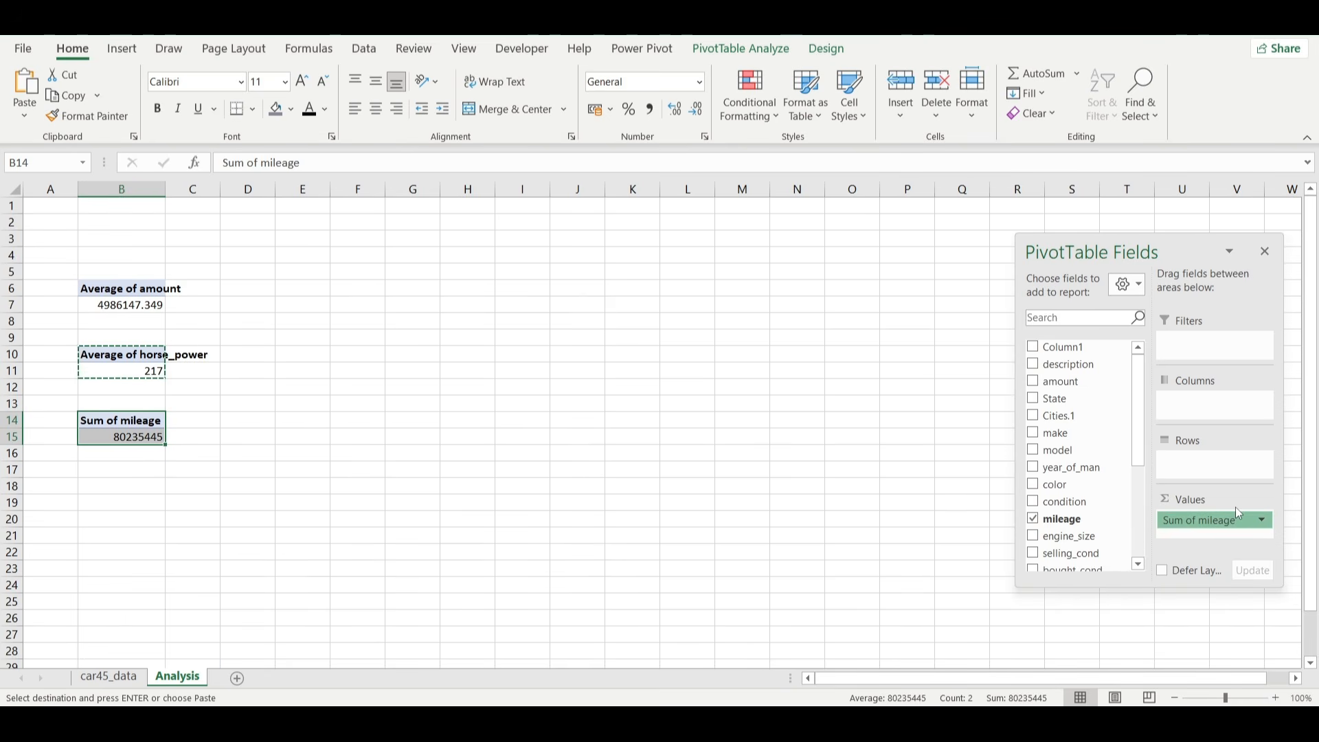
{"action": "left_click", "coordinate": [687, 473]}
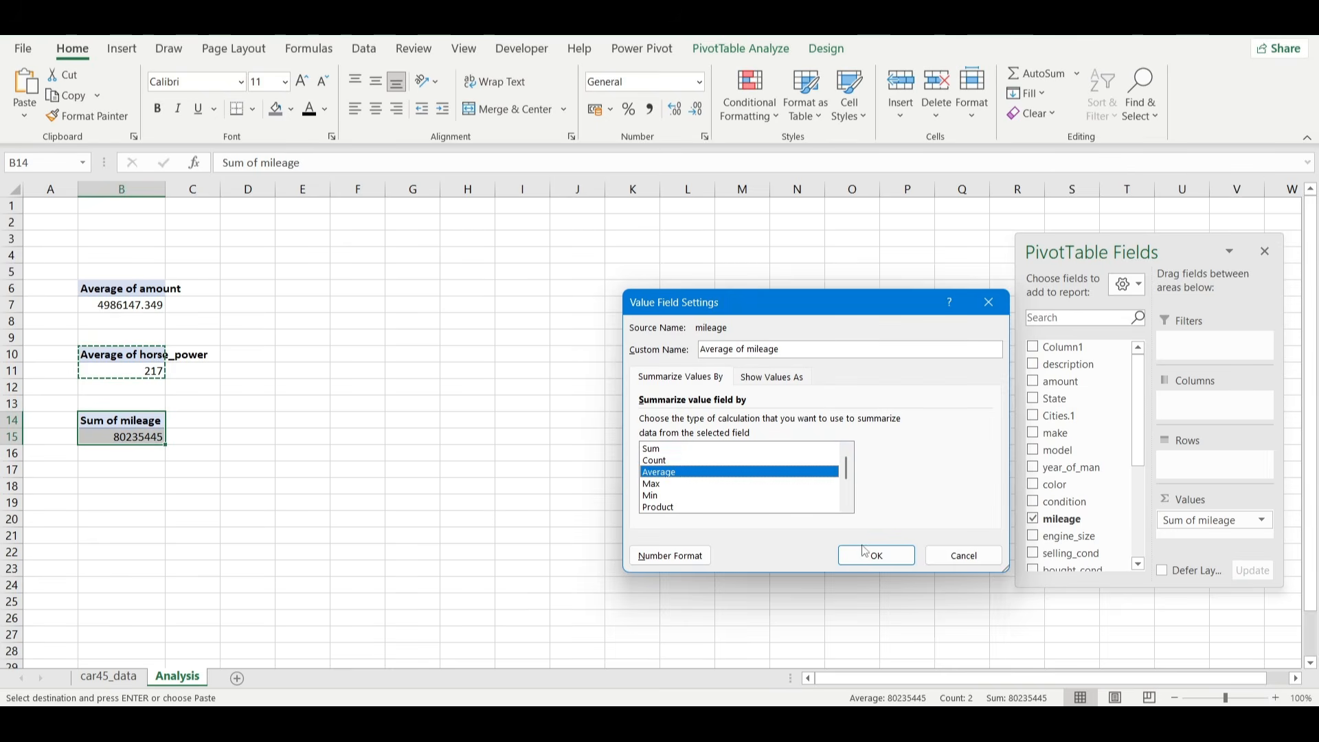
{"action": "left_click", "coordinate": [876, 555]}
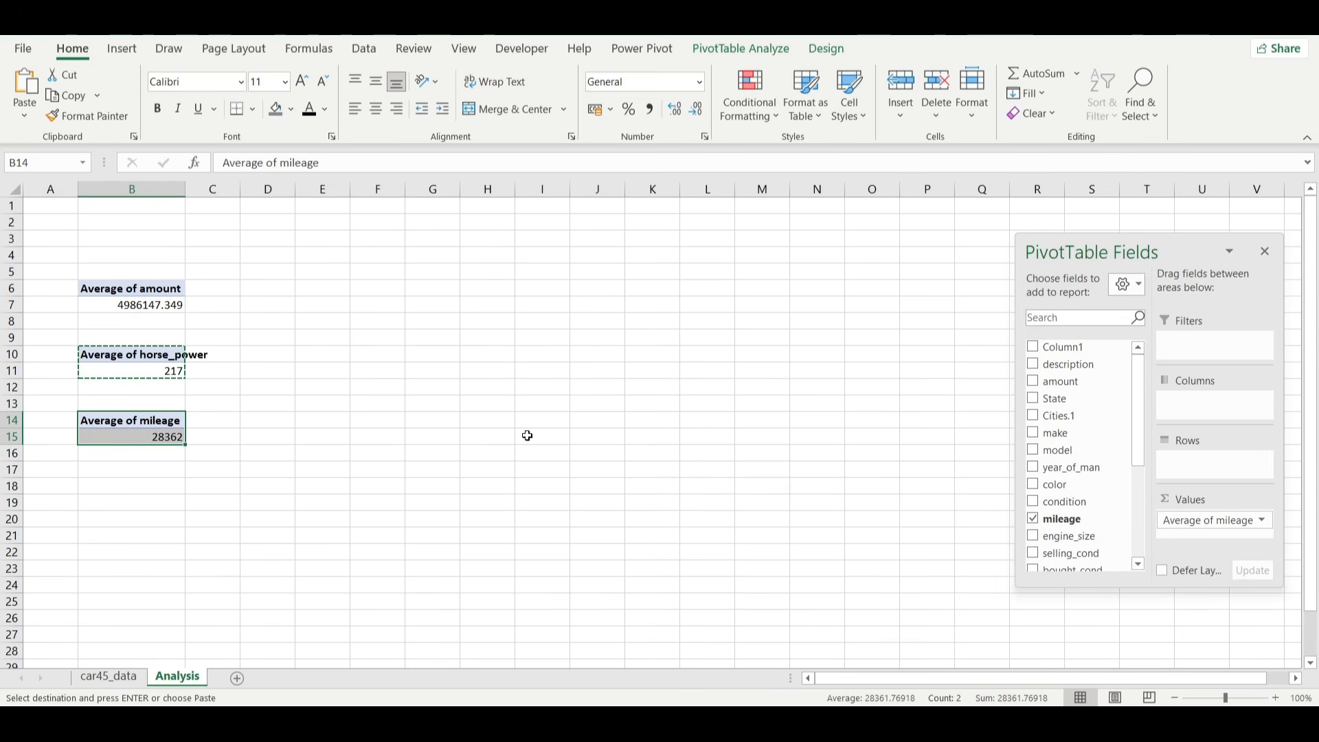
Copy the Average of mileage PivotTable to cell B18.
{"action": "left_click", "coordinate": [144, 468]}
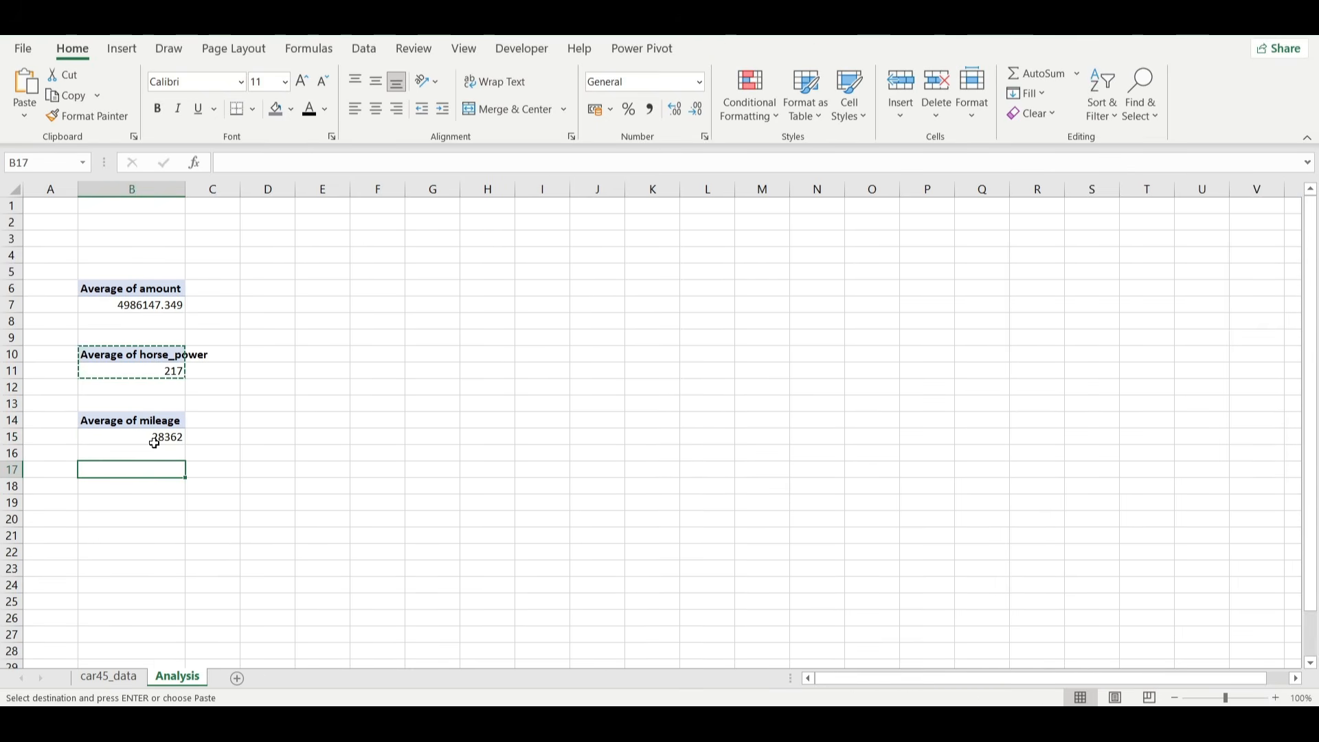
{"action": "left_click", "coordinate": [96, 422]}
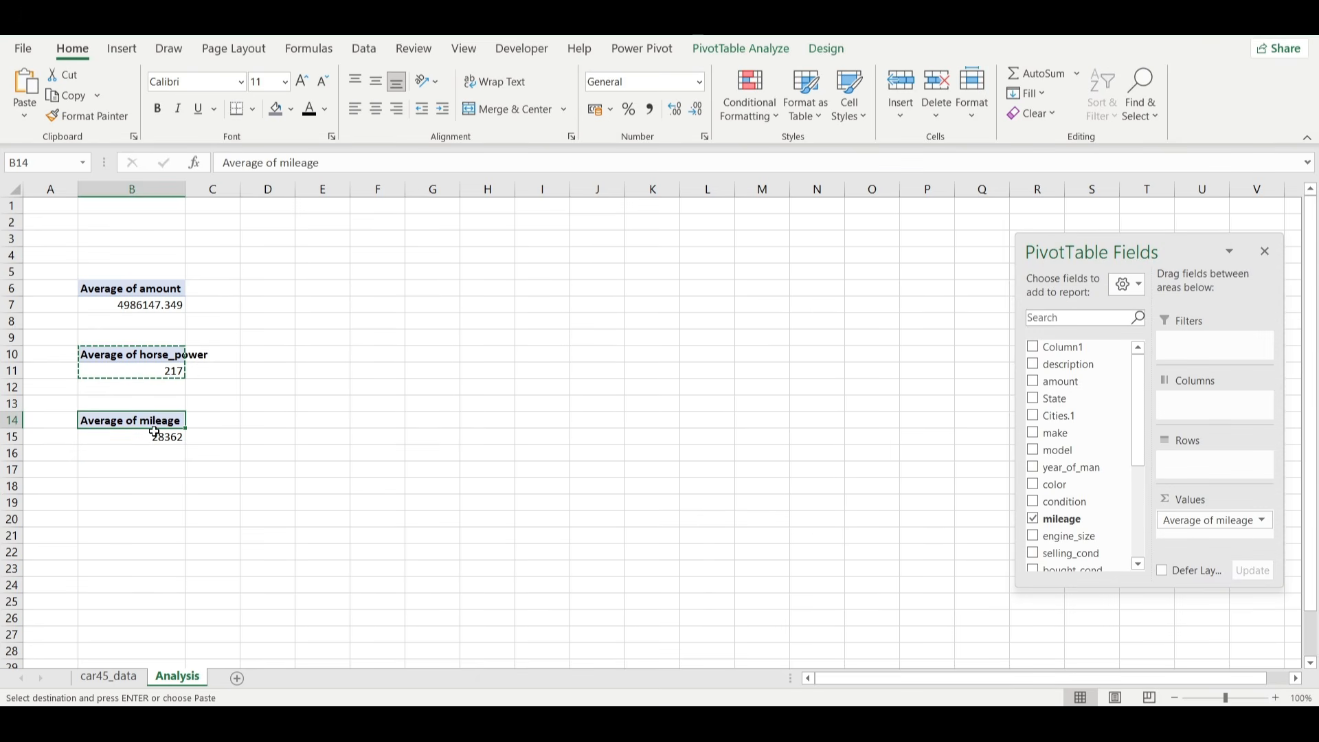
{"action": "left_click_drag", "start_coordinate": [154, 432], "coordinate": [155, 437]}
{"action": "key", "text": "ctrl+c"}
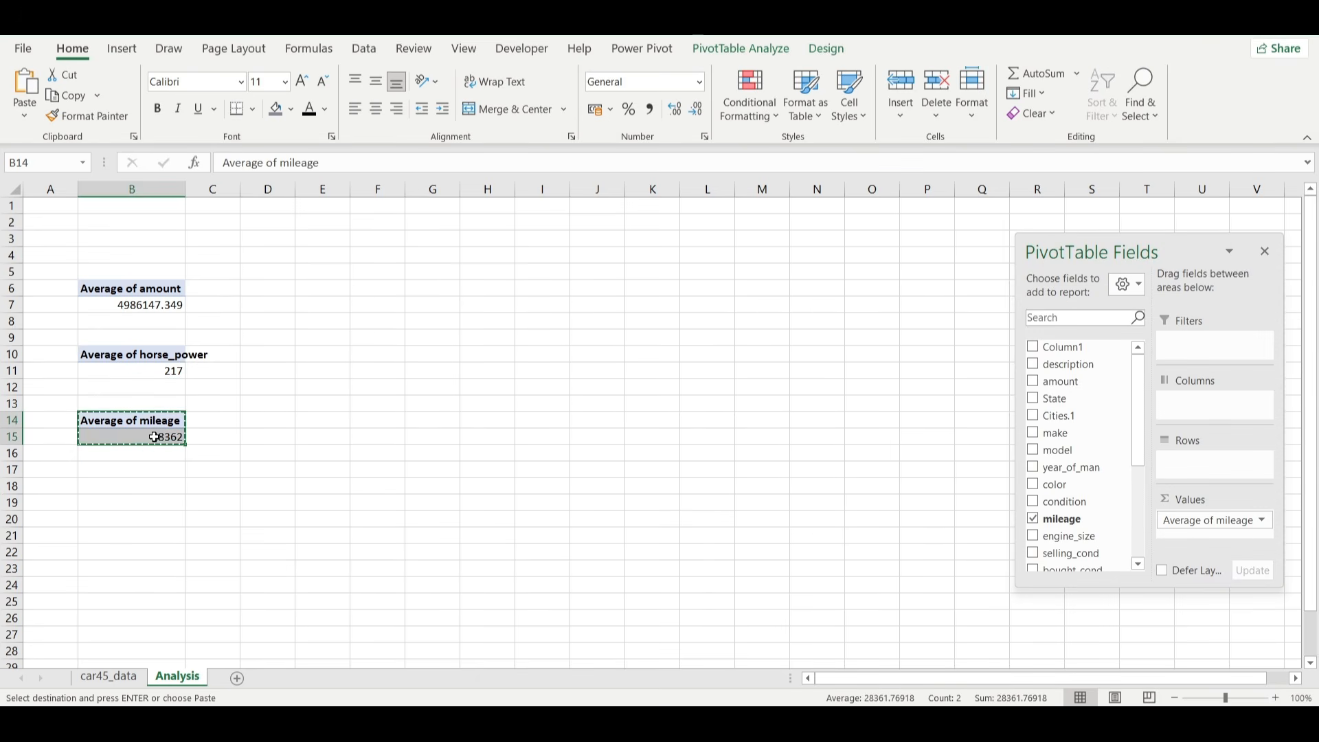
{"action": "left_click", "coordinate": [96, 483]}
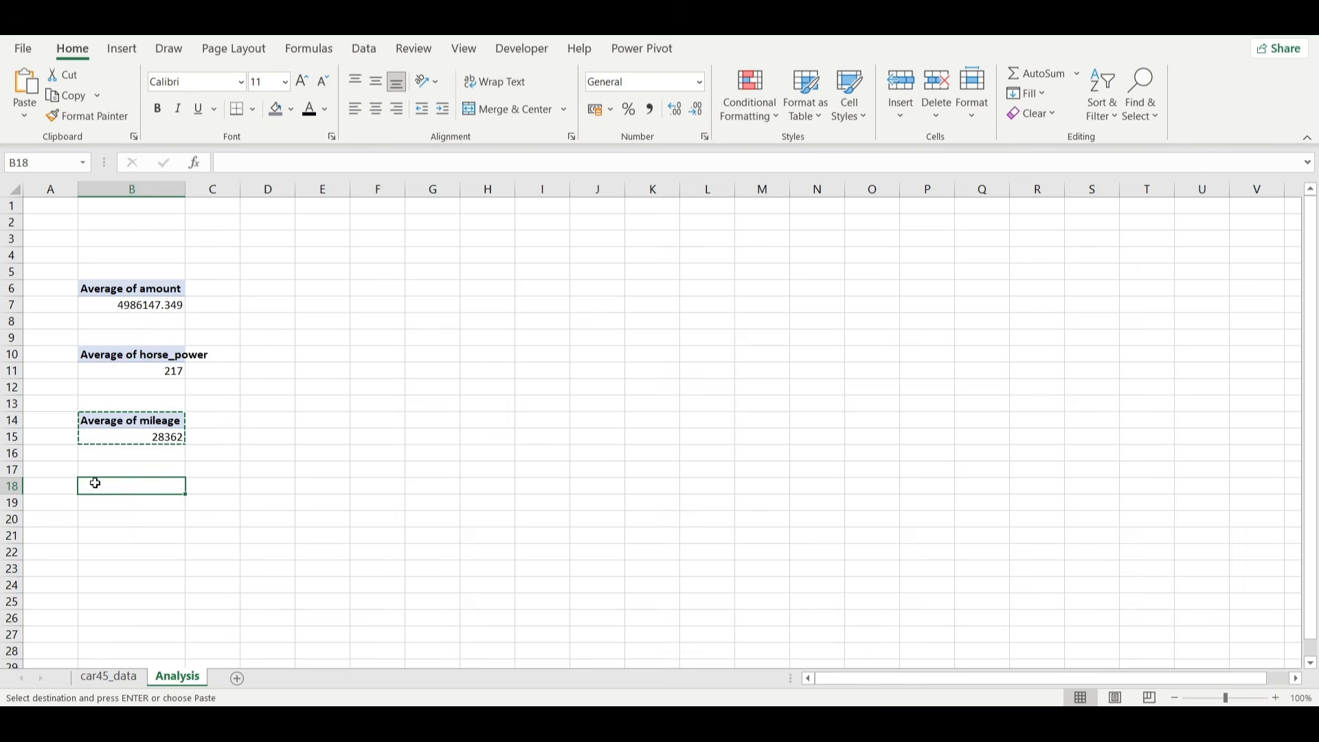
{"action": "key", "text": "ctrl+v"}
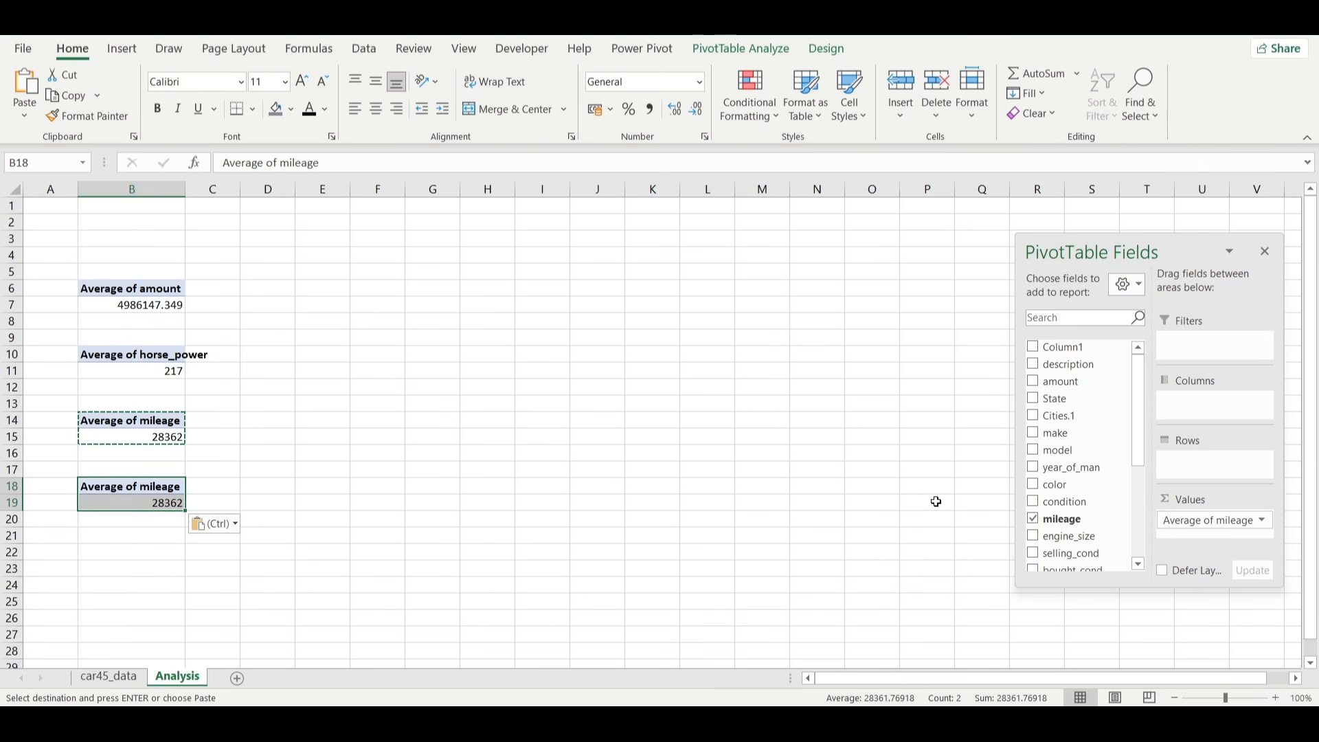
Replace mileage with engine_size in the values of the PivotTable at B18 and summarize it by Average.
{"action": "mouse_move", "coordinate": [1207, 526]}
{"action": "left_mouse_down"}
{"action": "mouse_move", "coordinate": [1131, 518]}
{"action": "mouse_move", "coordinate": [1076, 540]}
{"action": "mouse_move", "coordinate": [1207, 532]}
{"action": "left_mouse_up"}
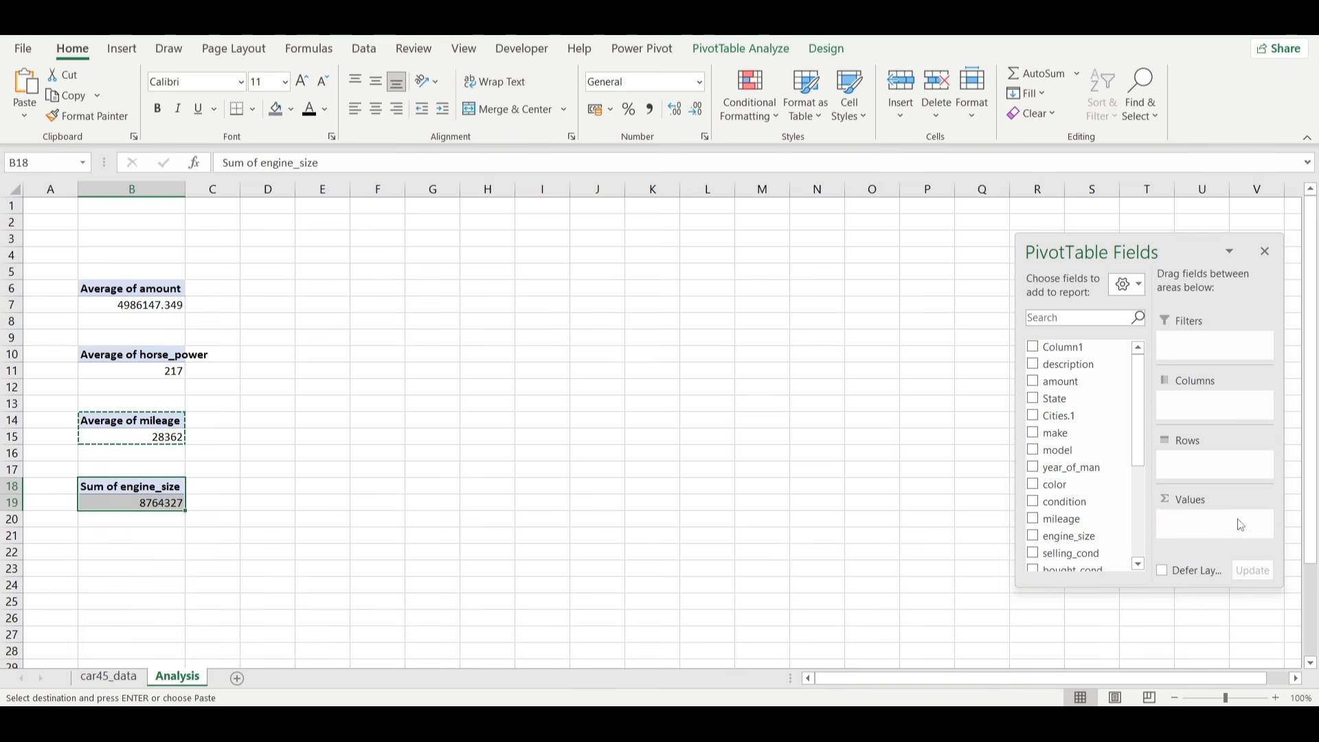
{"action": "left_click", "coordinate": [1205, 520]}
{"action": "left_click", "coordinate": [1205, 502]}
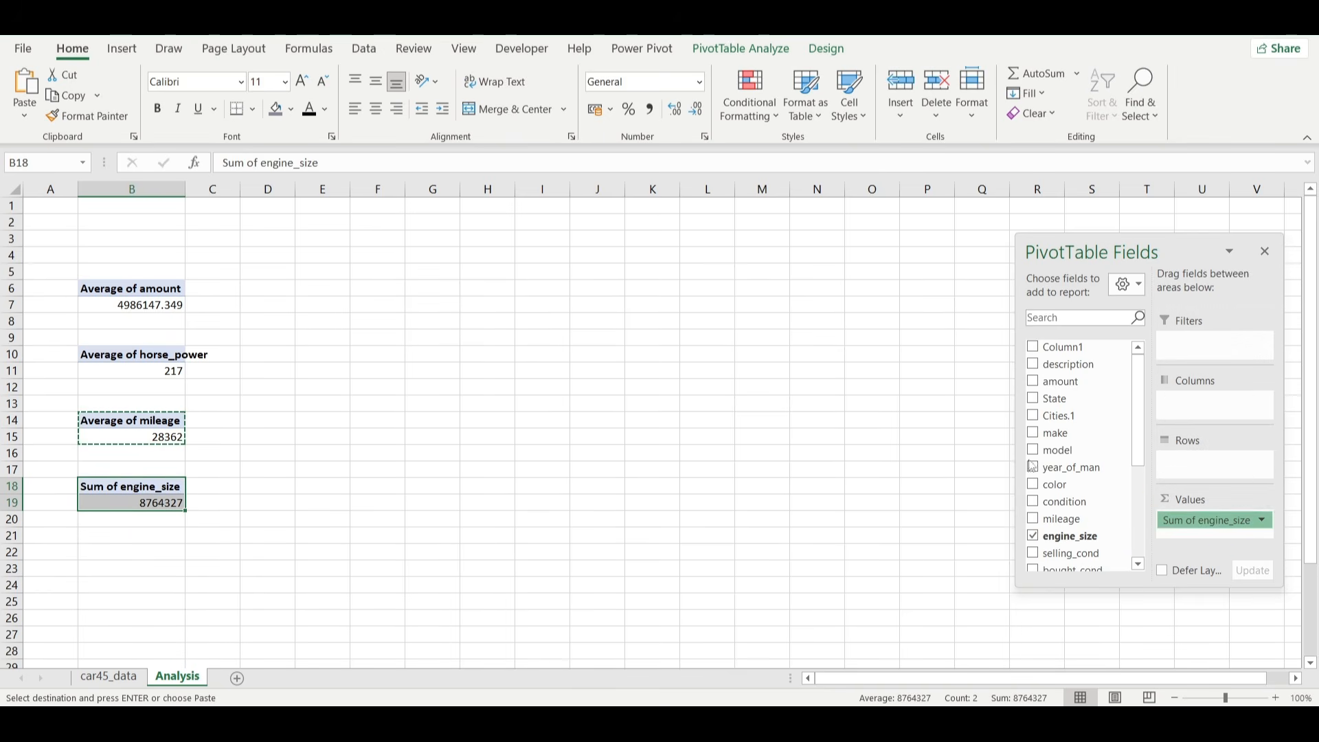
{"action": "left_click", "coordinate": [689, 473]}
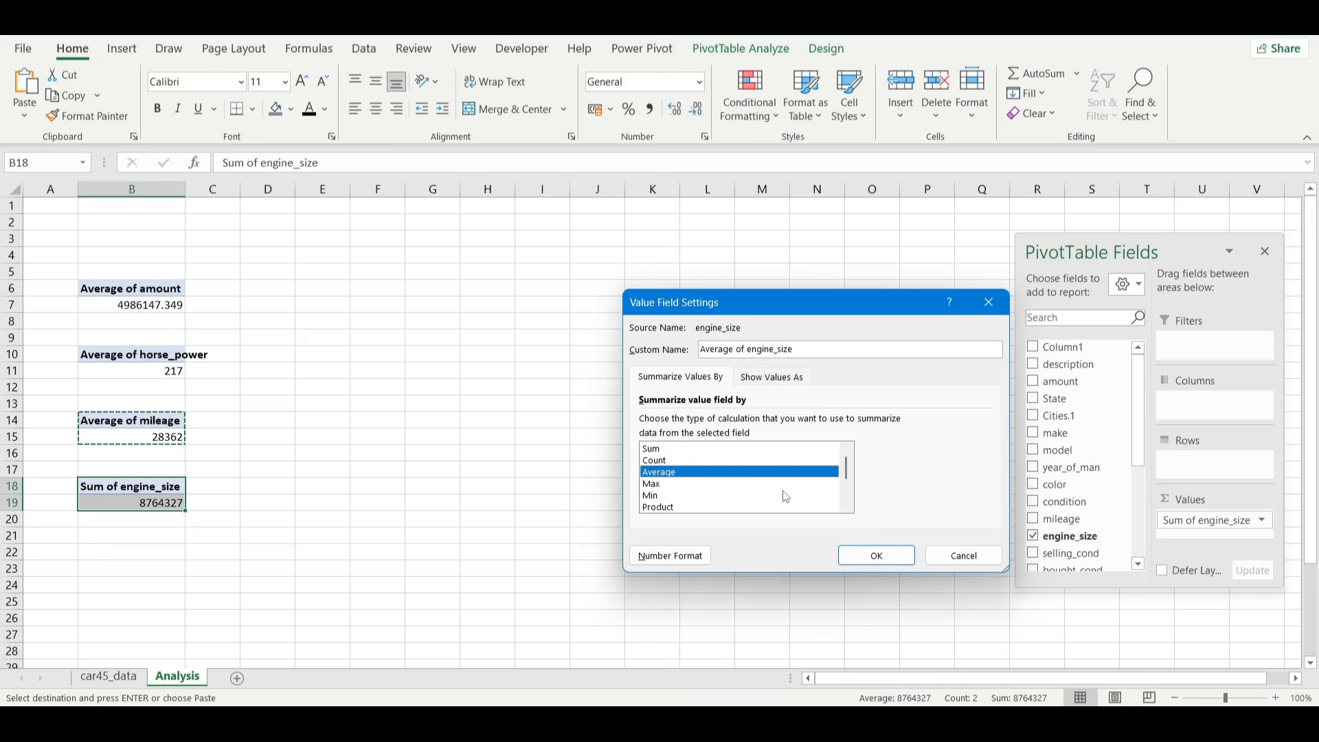
{"action": "left_click", "coordinate": [876, 554]}
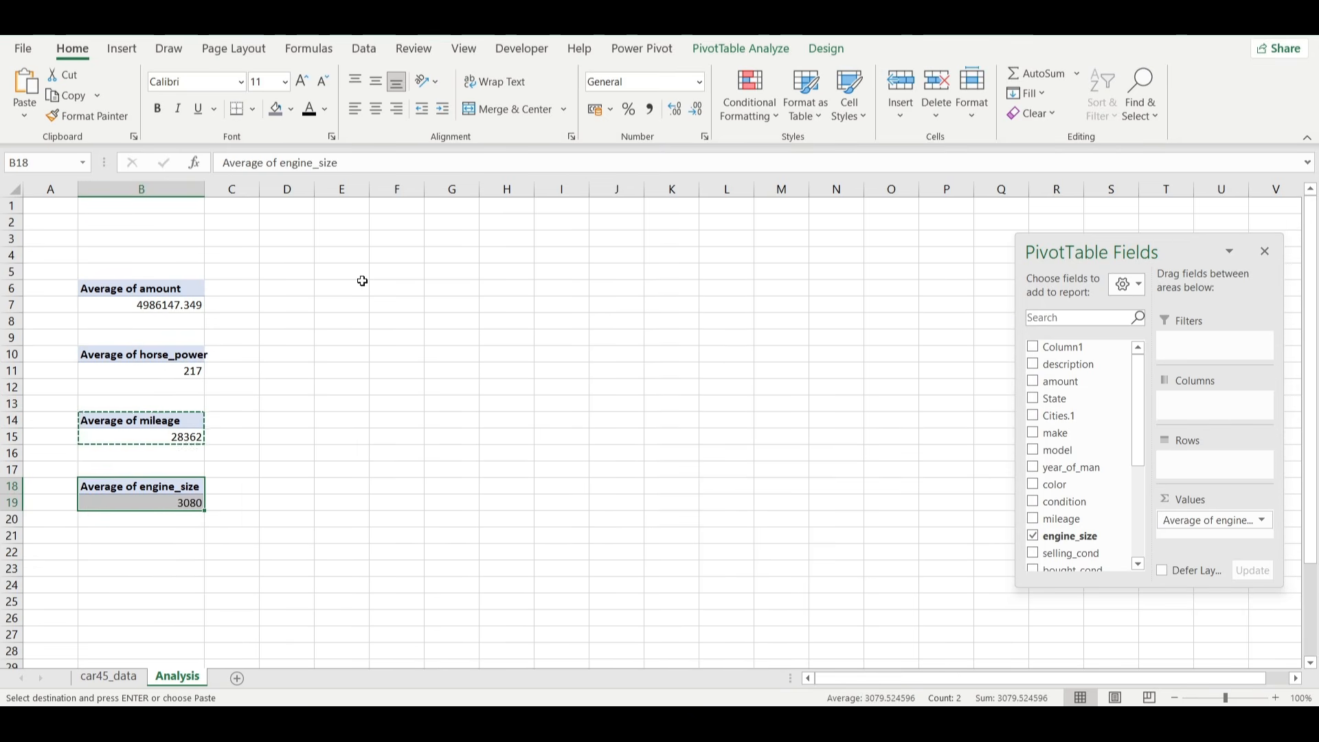
Paste the copied Average of mileage PivotTable at cell F6 and replace mileage with Column1 in its values.
{"action": "left_click", "coordinate": [392, 284]}
{"action": "key", "text": "ctrl+v"}
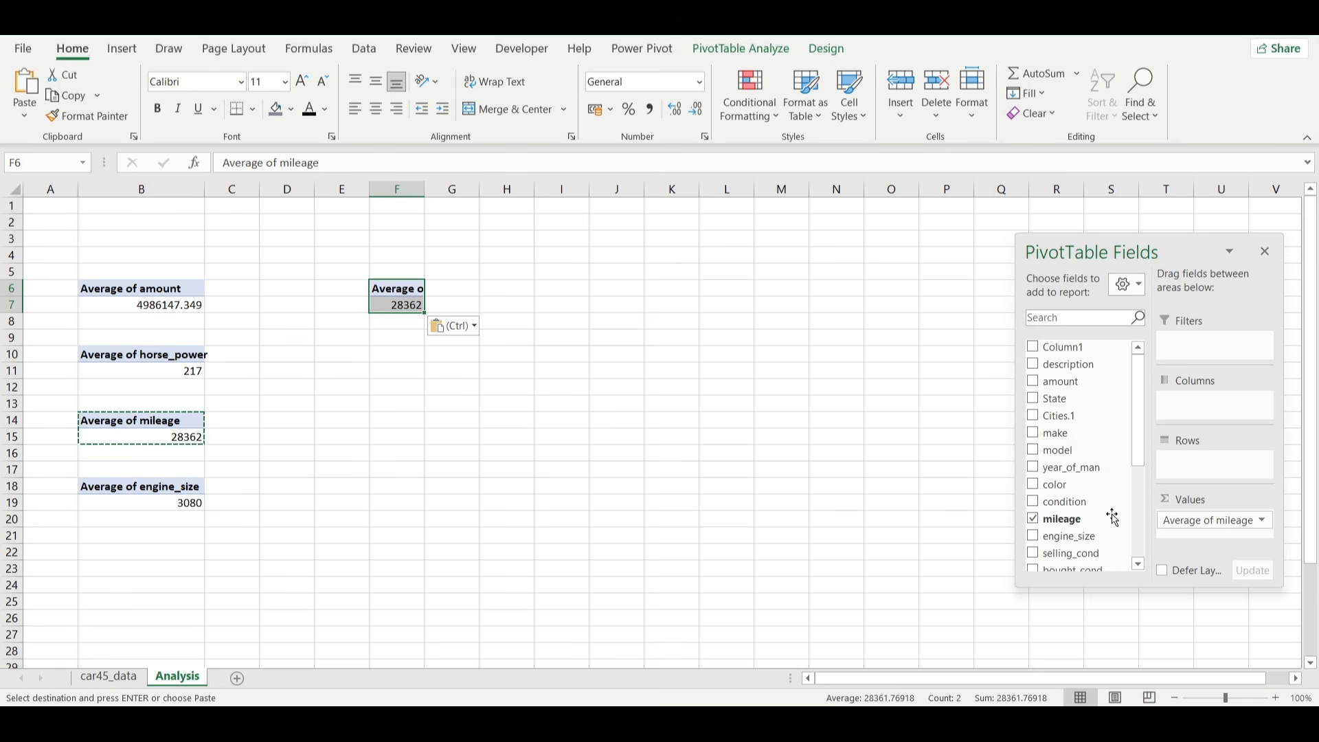
{"action": "left_click_drag", "start_coordinate": [1191, 522], "coordinate": [1041, 481]}
{"action": "left_click_drag", "start_coordinate": [1056, 347], "coordinate": [1197, 524]}
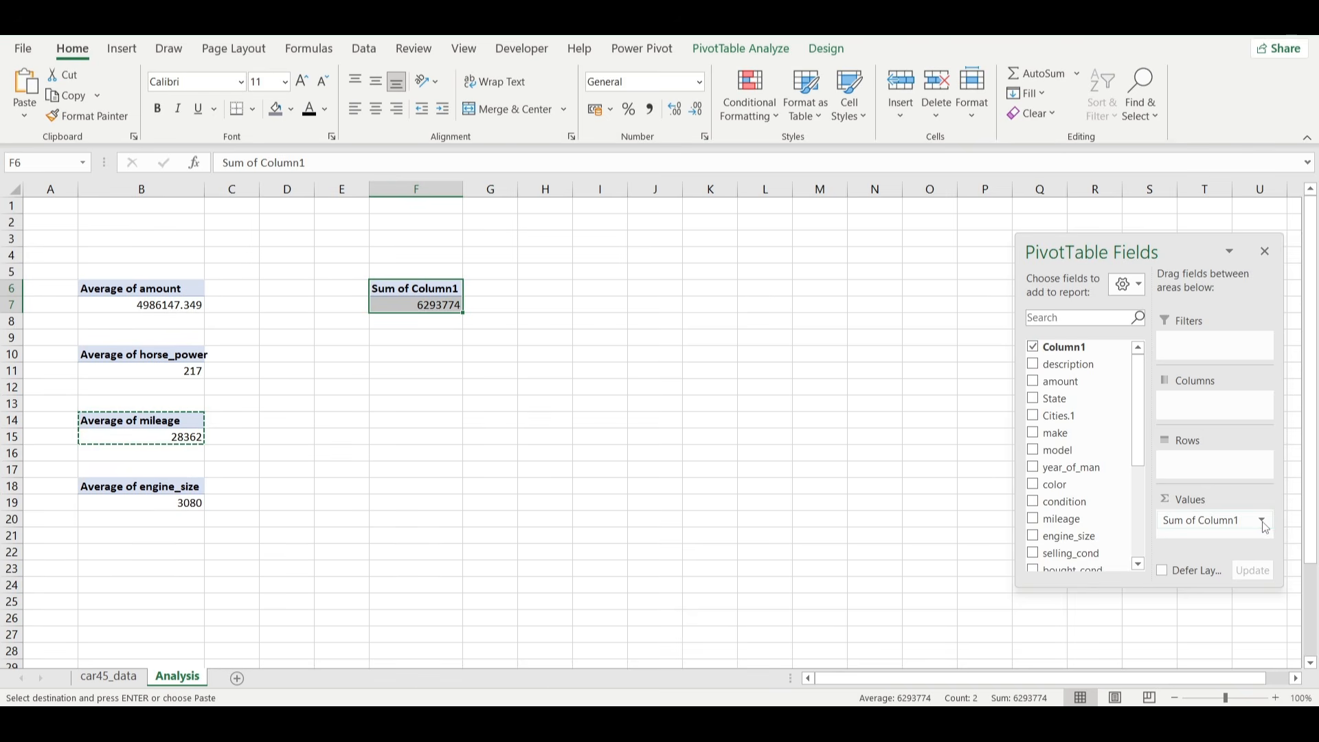
Summarize Column1 by Count in the PivotTable at F6 and add the make field to its rows.
{"action": "left_click", "coordinate": [1254, 521]}
{"action": "left_click", "coordinate": [1218, 508]}
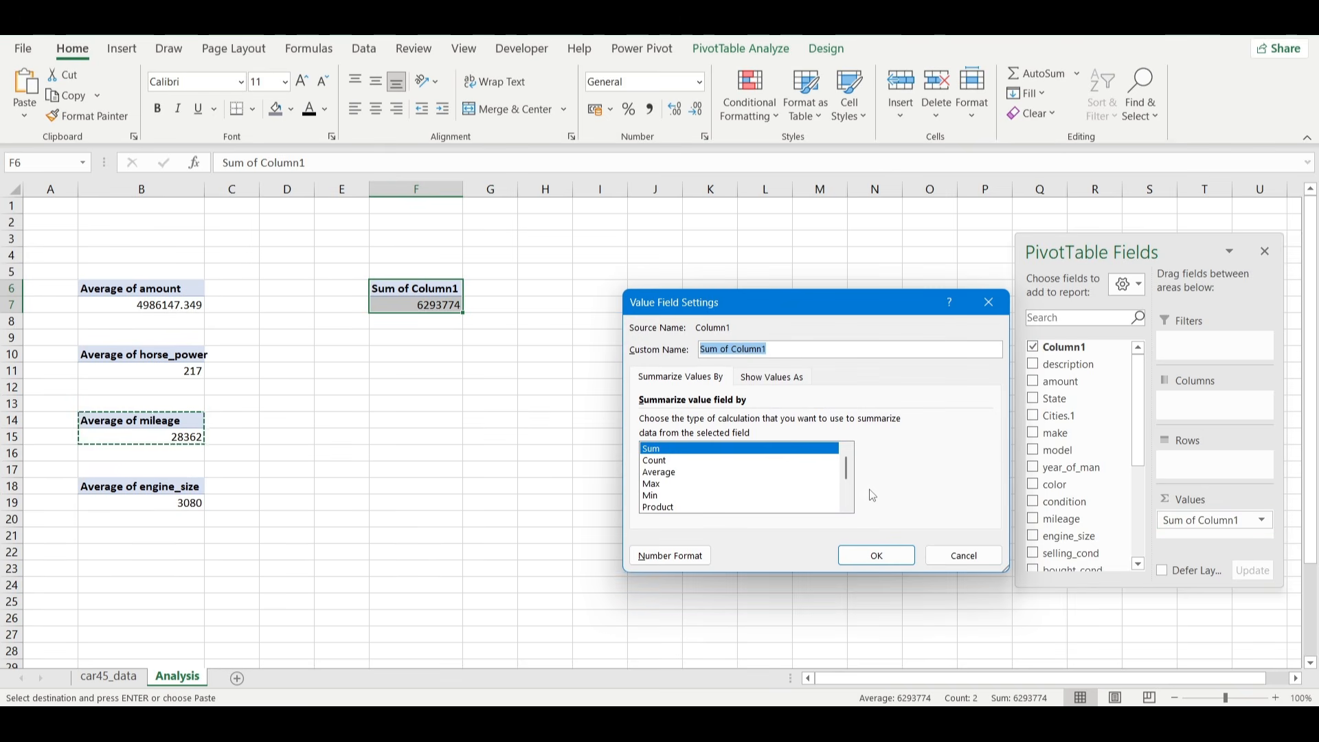
{"action": "left_click", "coordinate": [753, 461]}
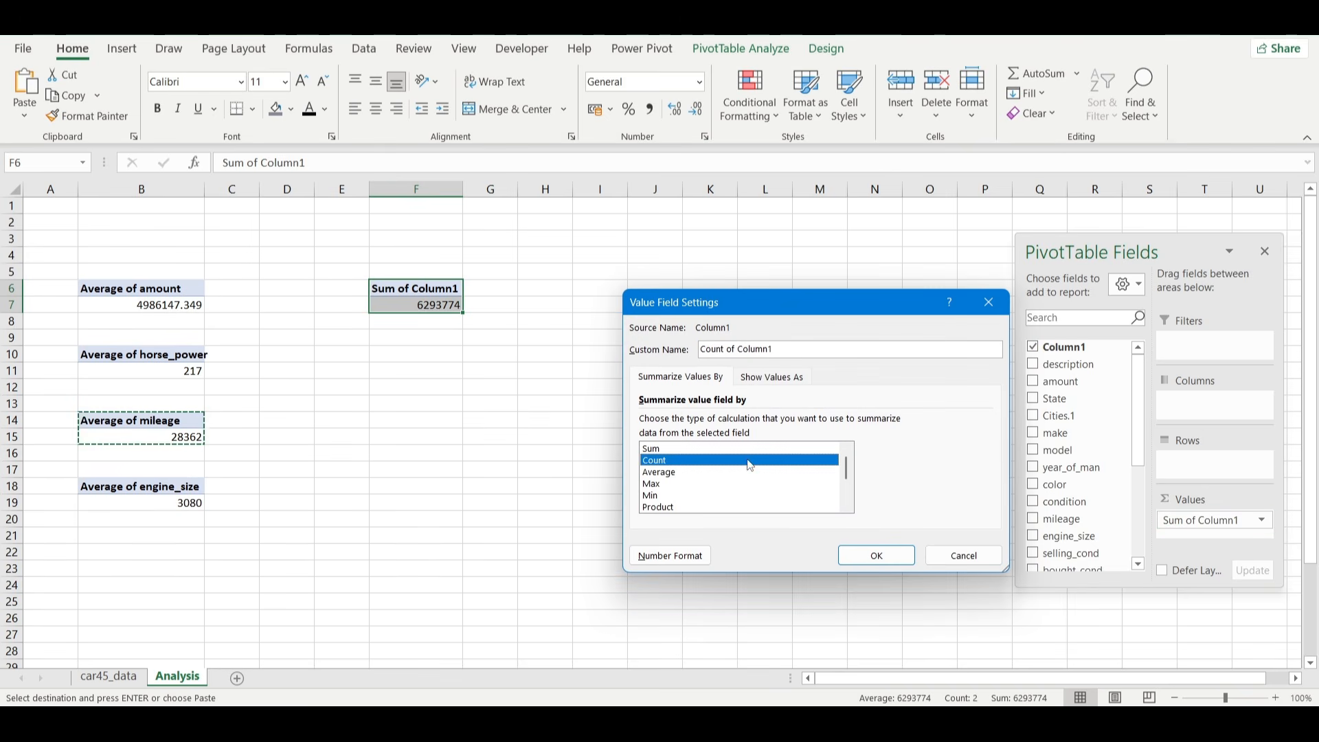
{"action": "left_click", "coordinate": [889, 557]}
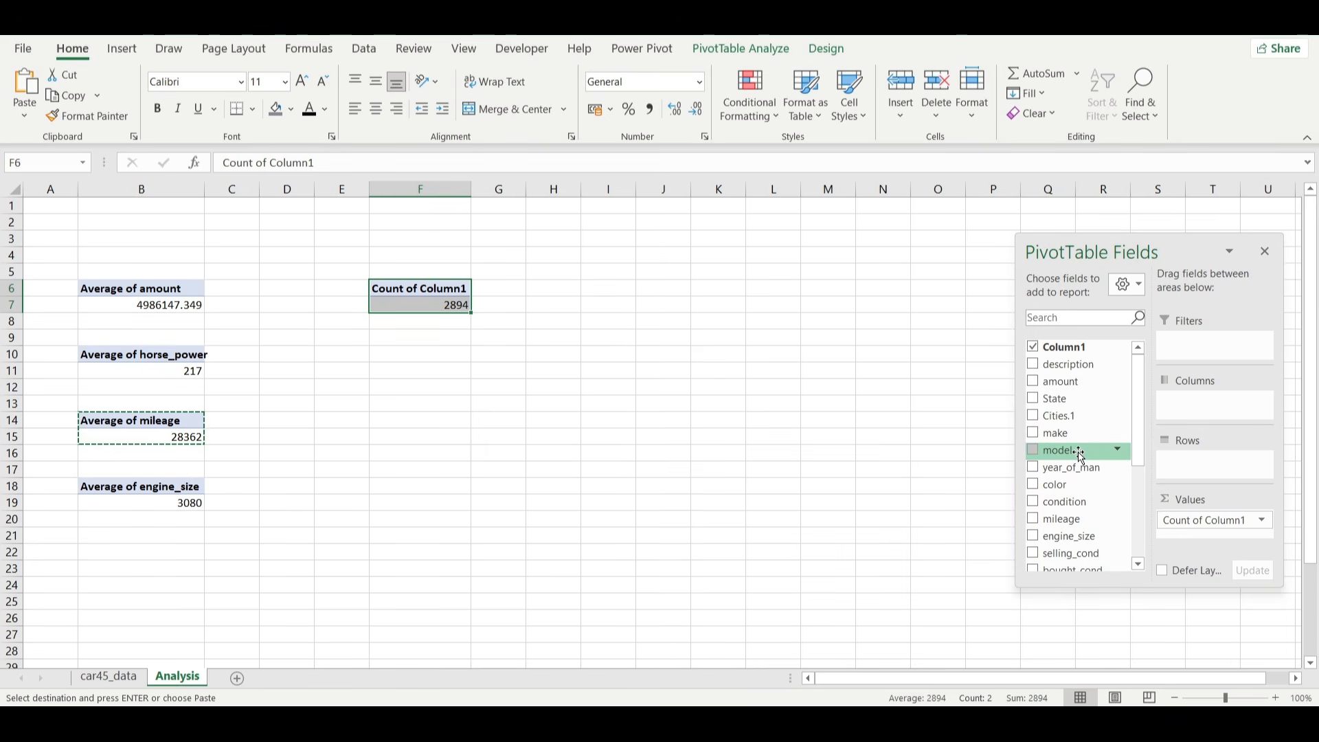
{"action": "left_click_drag", "start_coordinate": [1084, 435], "coordinate": [1194, 473]}
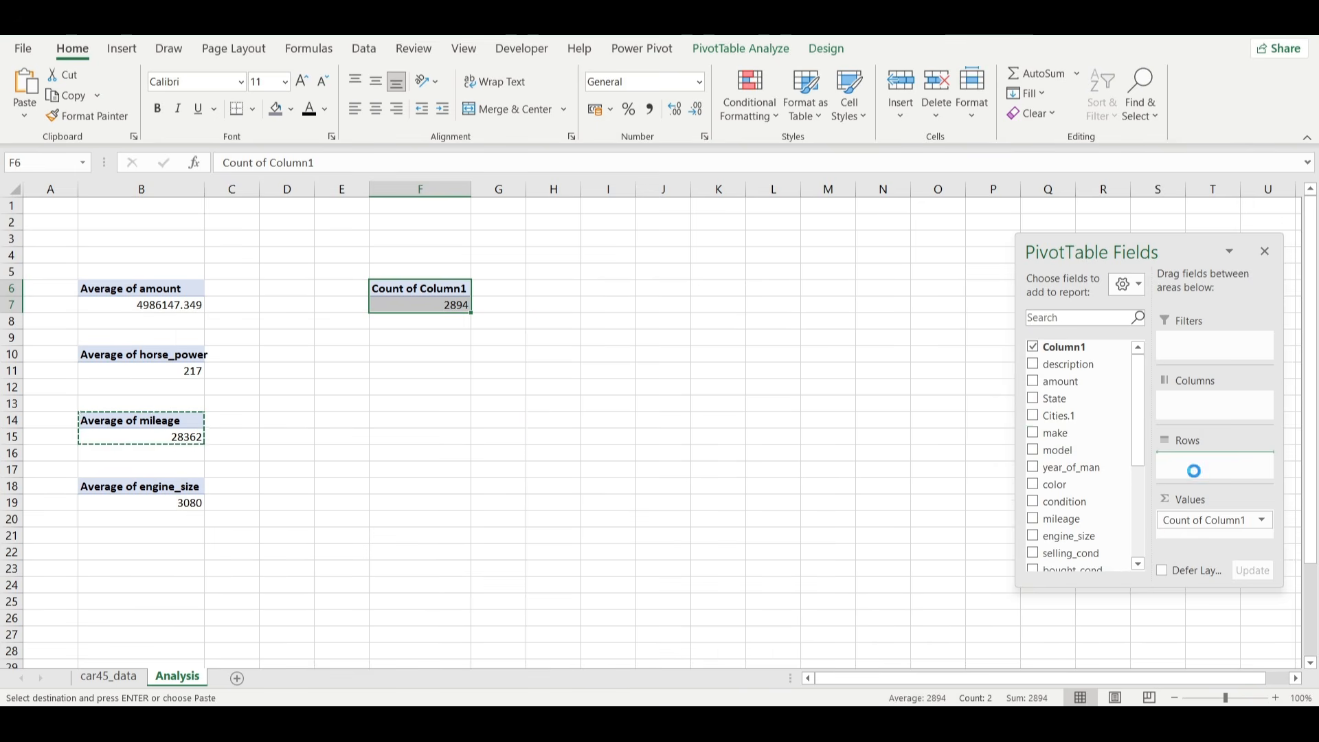
Filter the make PivotTable at F6 to show only the top 10 makes by Count of Column1.
{"action": "scroll", "coordinate": [765, 459], "scroll_direction": "down", "scroll_amount": 1}
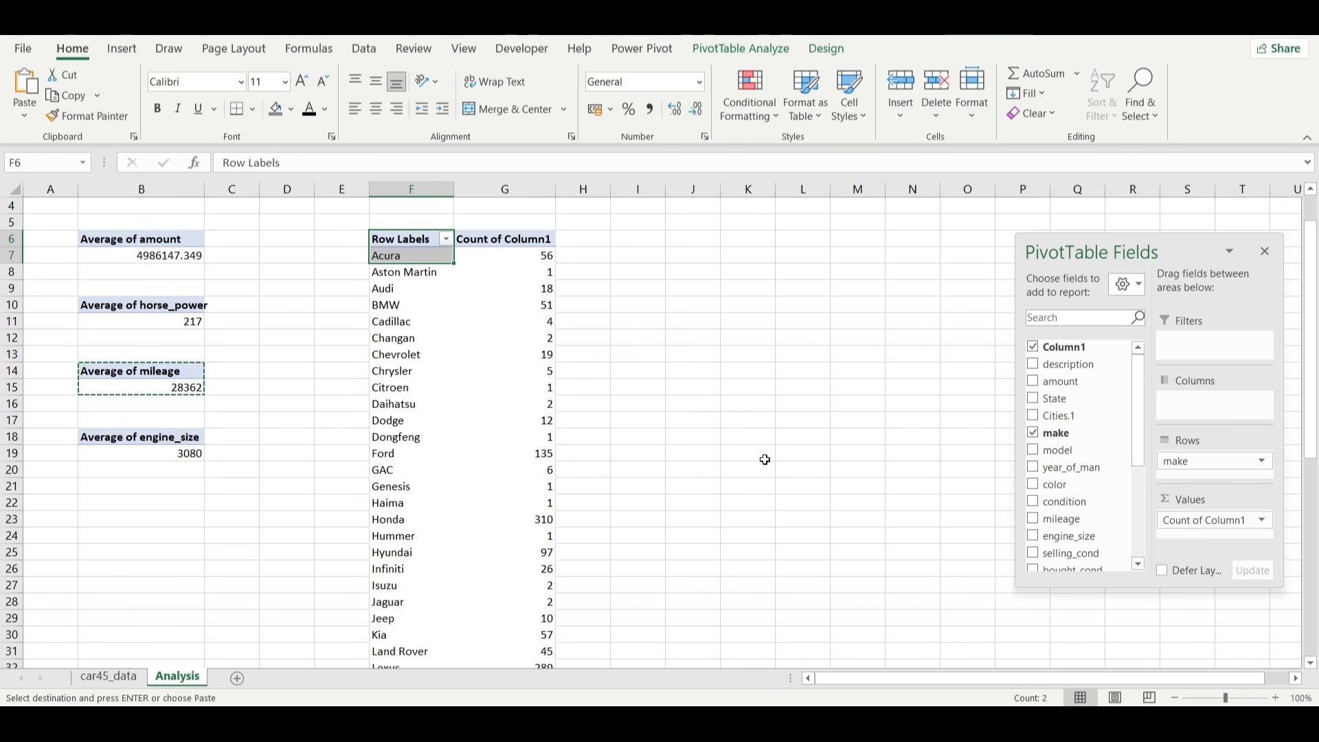
{"action": "left_click", "coordinate": [435, 274]}
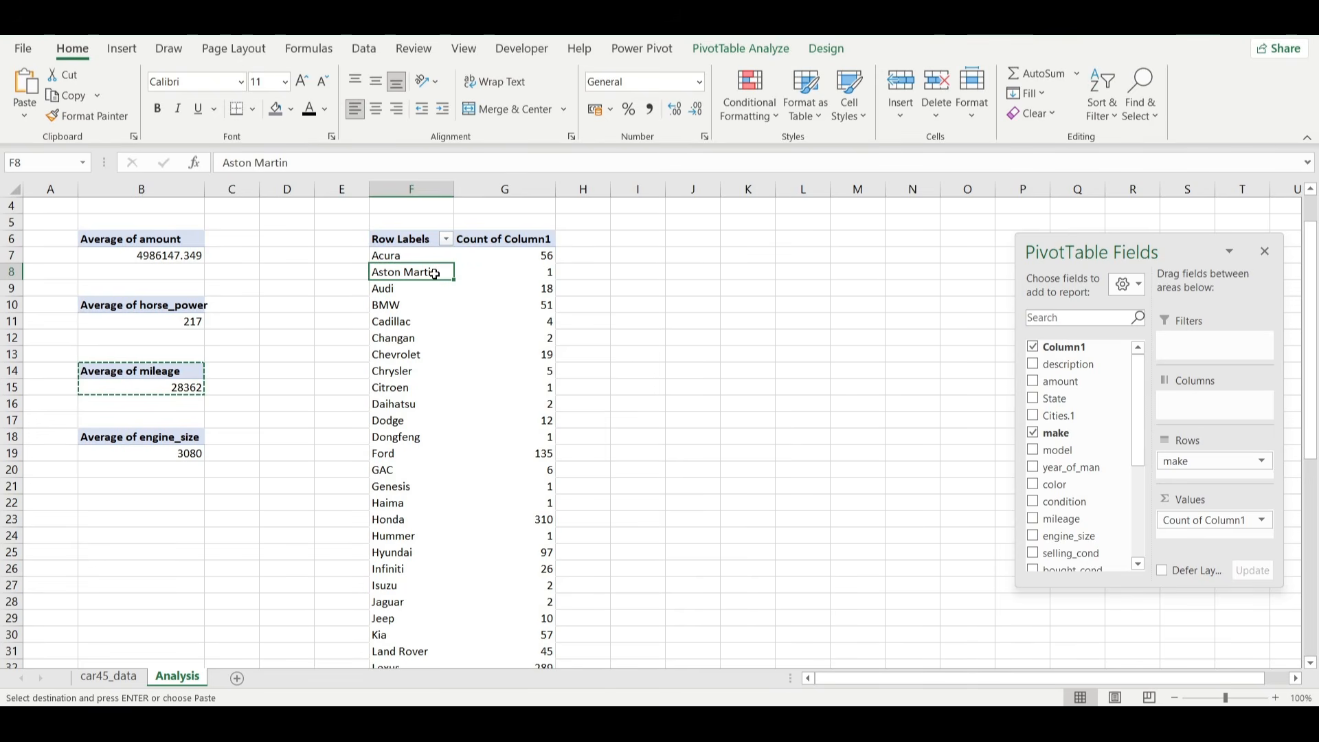
{"action": "right_click", "coordinate": [435, 273]}
{"action": "mouse_move", "coordinate": [571, 388]}
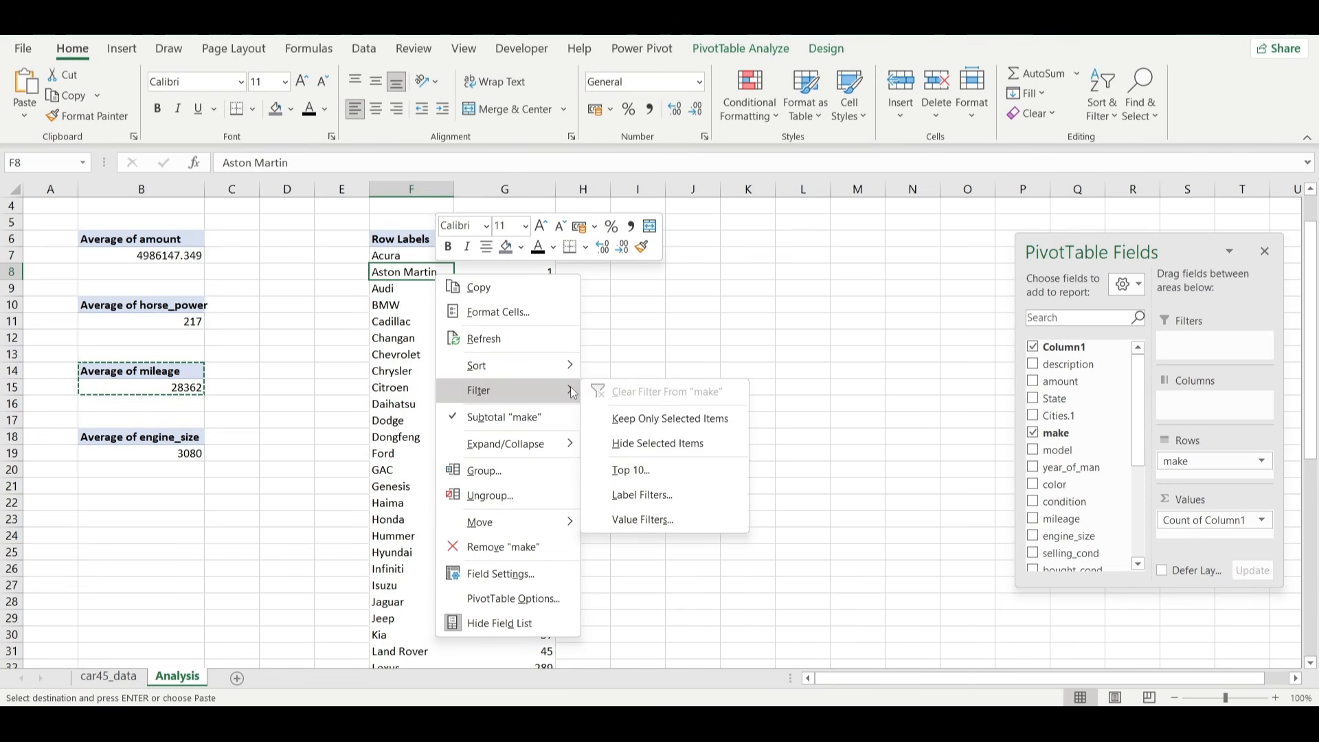
{"action": "left_click", "coordinate": [639, 467]}
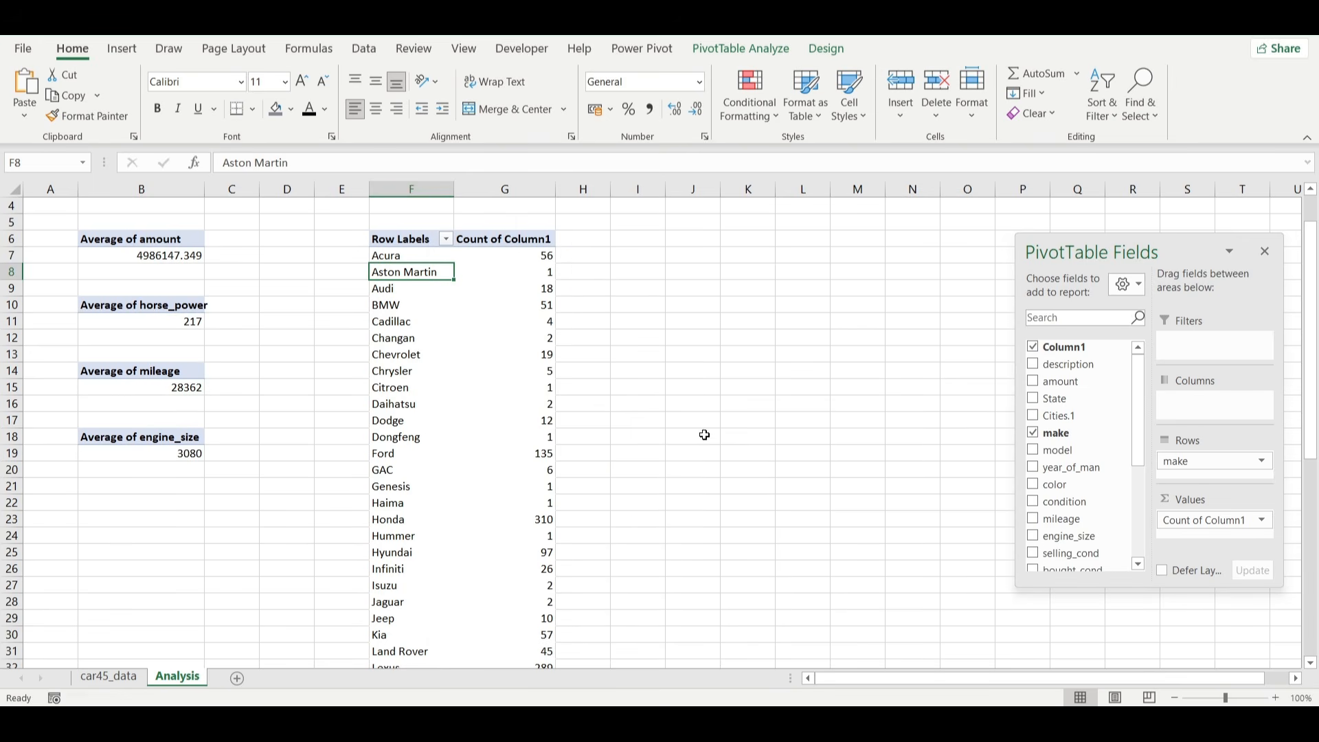
{"action": "left_click", "coordinate": [937, 472]}
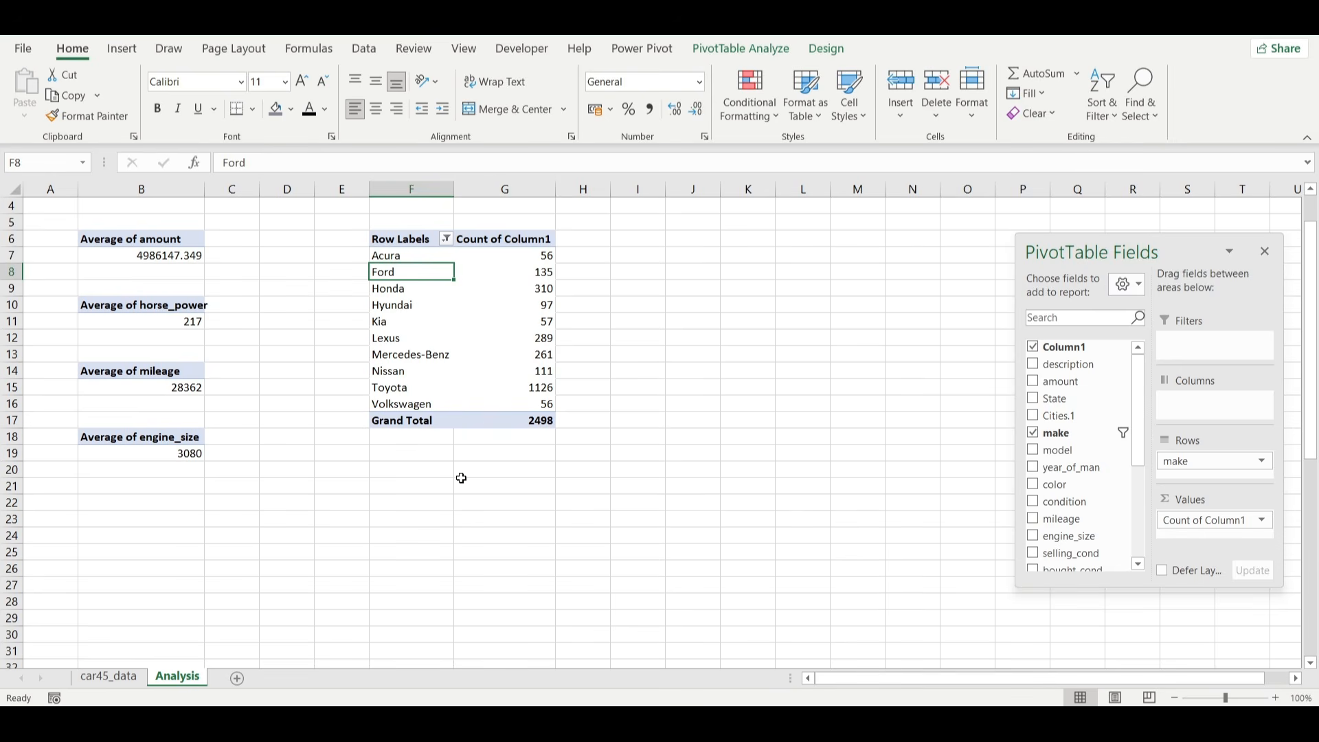
{"action": "left_click", "coordinate": [478, 438]}
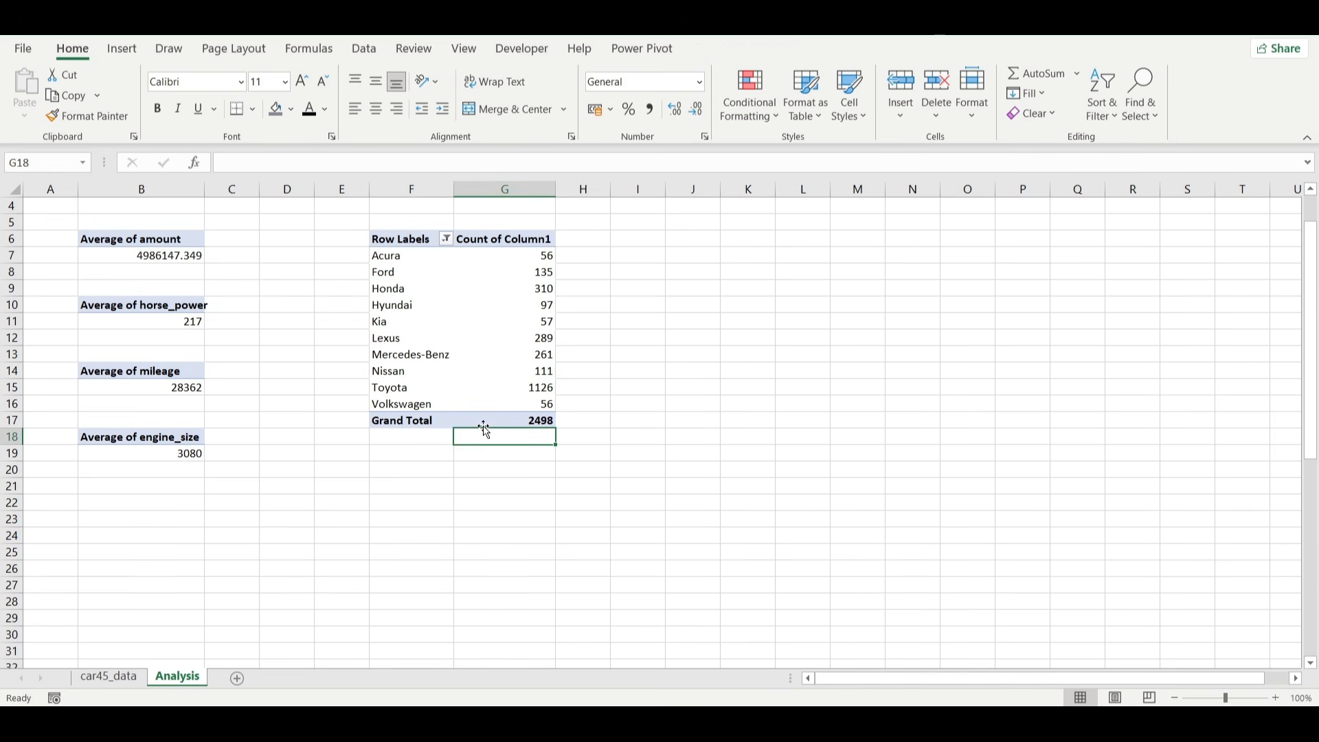
Enter the title TOP CAR MODELS in cell F5 above the make PivotTable.
{"action": "left_click", "coordinate": [393, 223]}
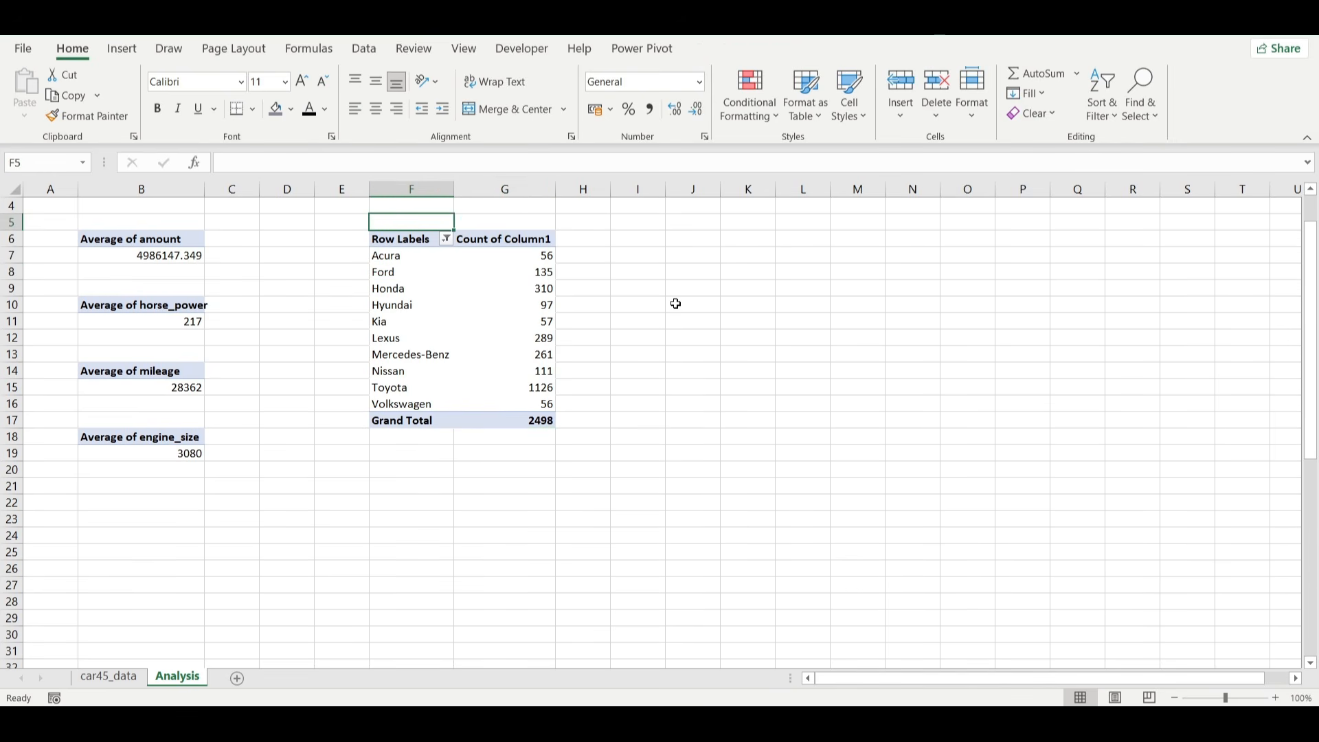
{"action": "type", "text": "TOP CAR MODELS"}
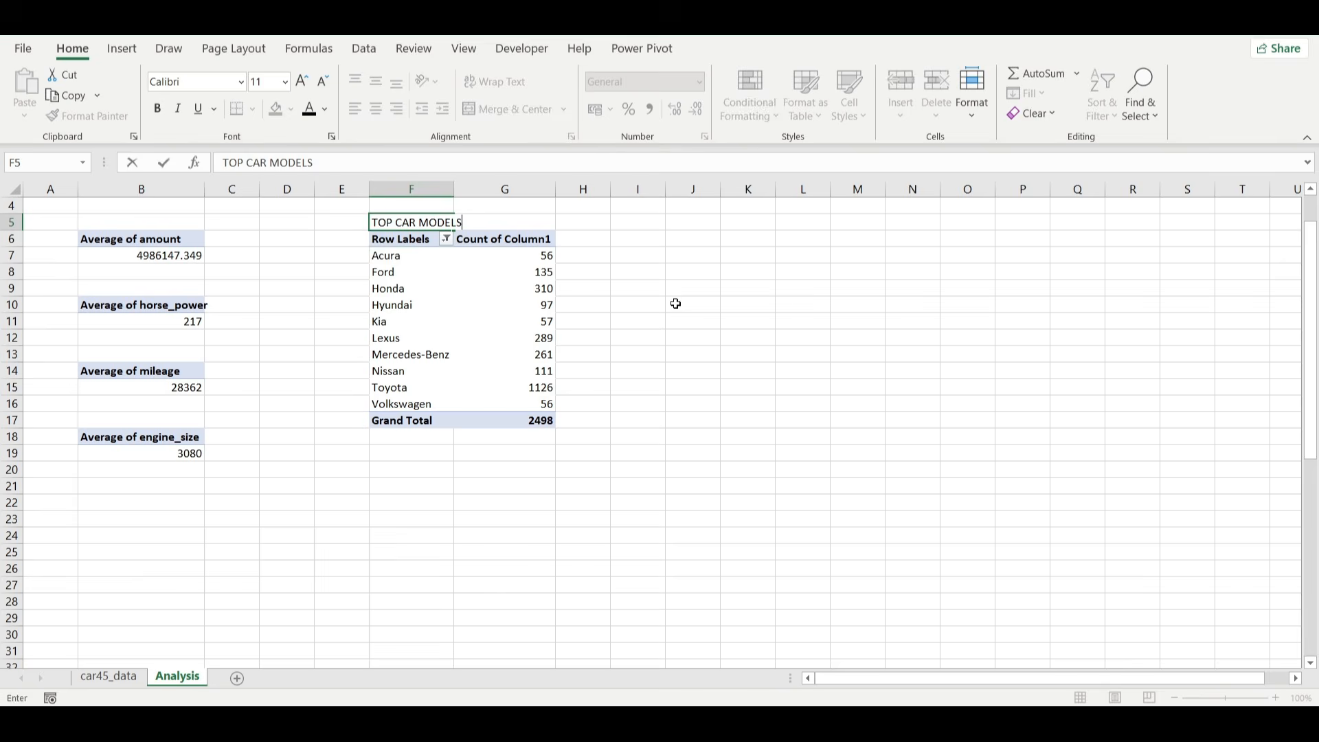
{"action": "key", "text": "Return"}
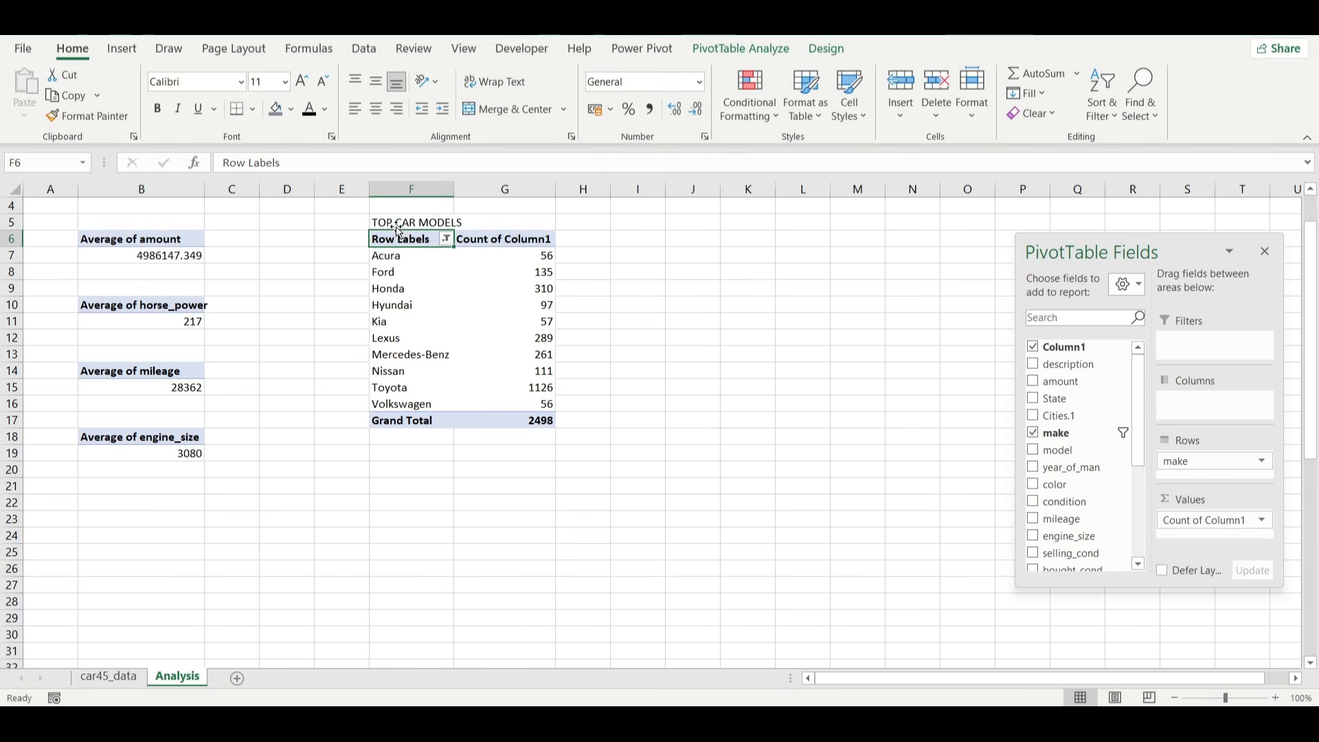
Copy the top car models PivotTable and paste it at cell F20.
{"action": "left_click_drag", "start_coordinate": [398, 231], "coordinate": [510, 417]}
{"action": "key", "text": "ctrl+c"}
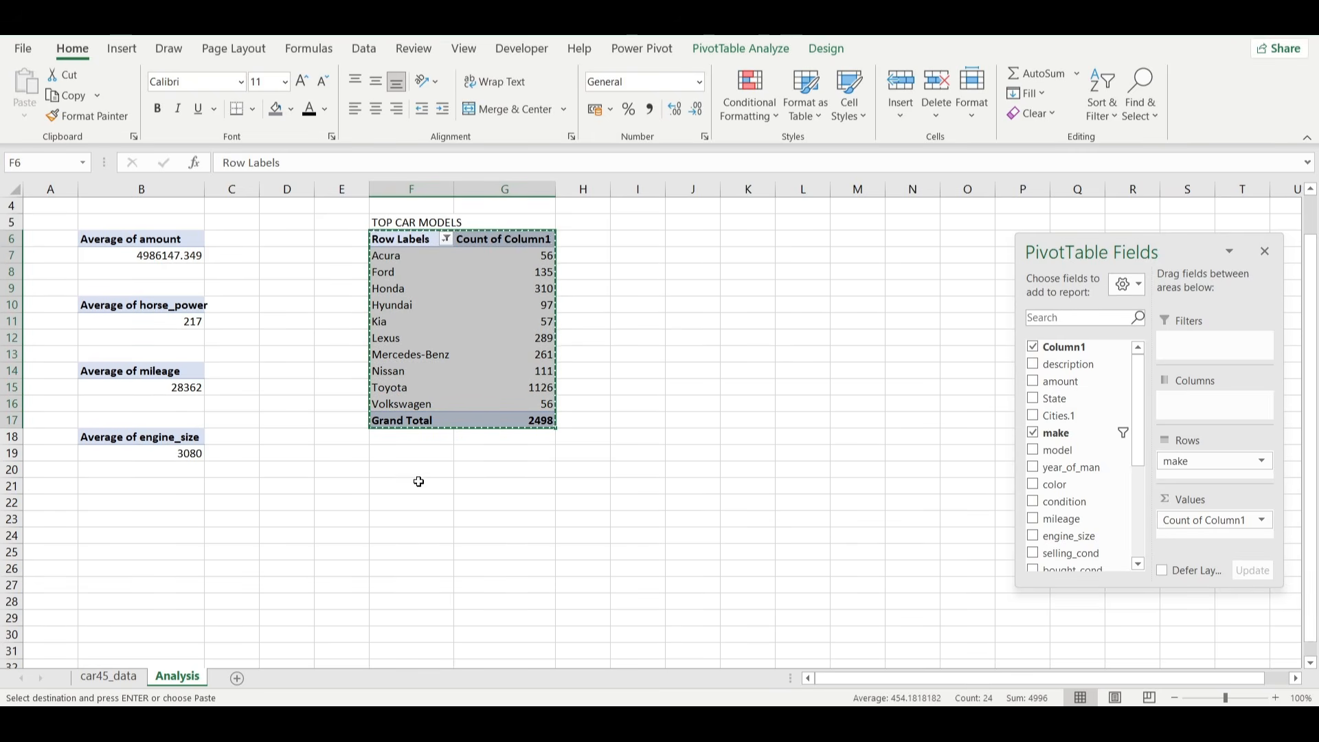
{"action": "left_click", "coordinate": [402, 476]}
{"action": "key", "text": "ctrl+v"}
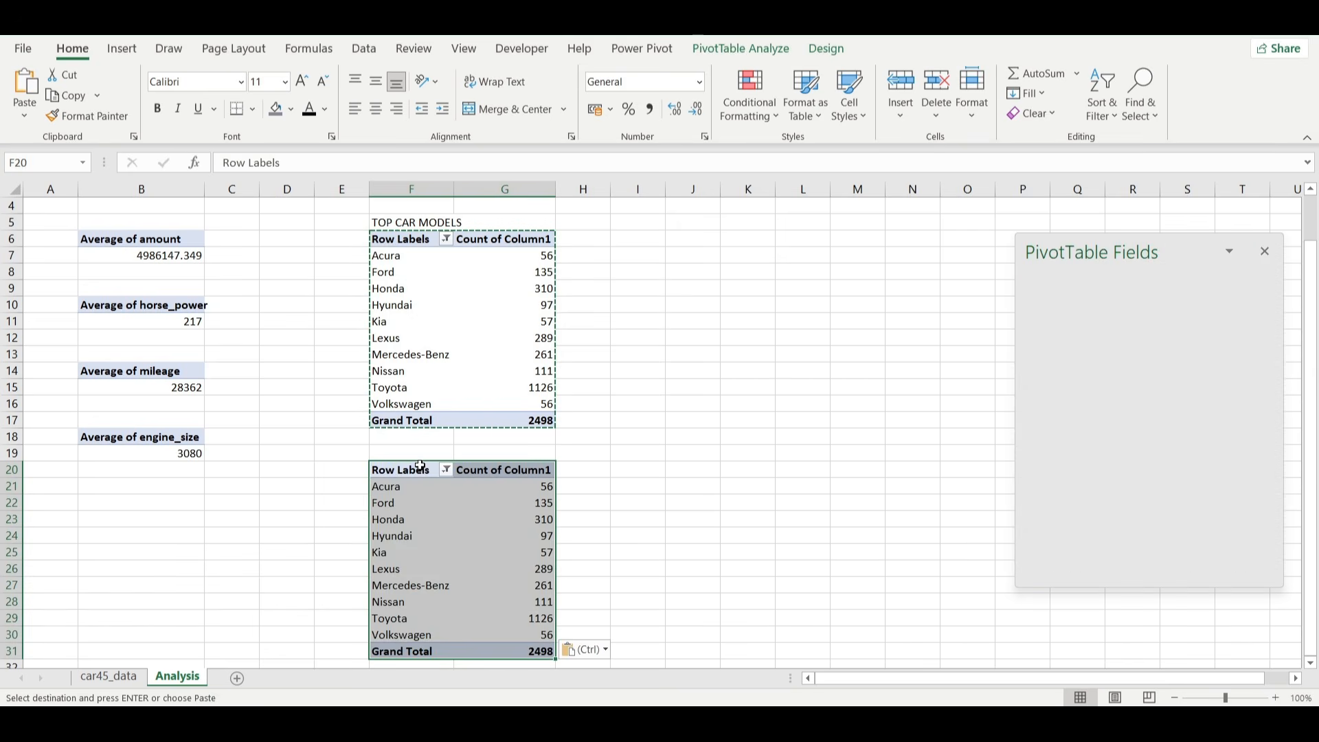
Enter the title TOP 10 COLORS in cell F19 above the pasted PivotTable.
{"action": "left_click", "coordinate": [414, 455]}
{"action": "type", "text": "TOP 10 CO"}
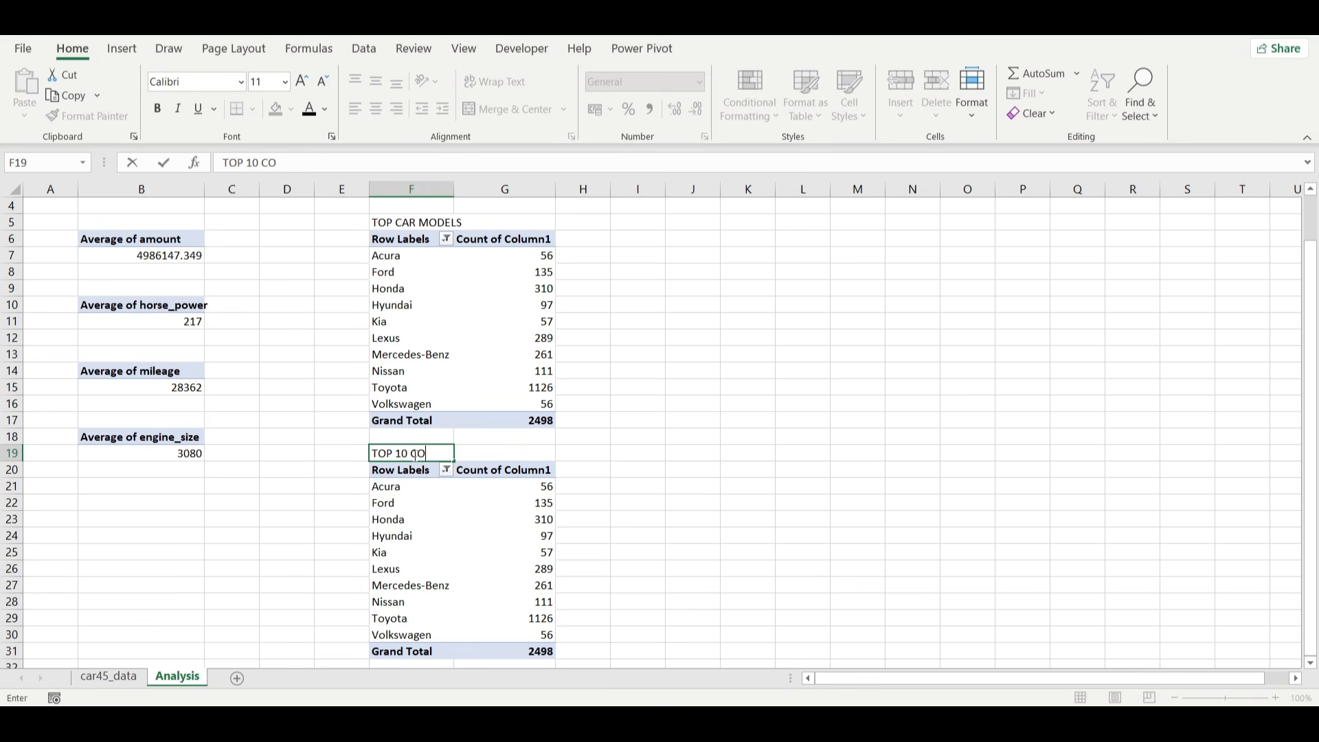
{"action": "type", "text": "LORS"}
{"action": "key", "text": "Return"}
Replace make with color in the rows of the PivotTable at F20.
{"action": "left_click", "coordinate": [522, 552]}
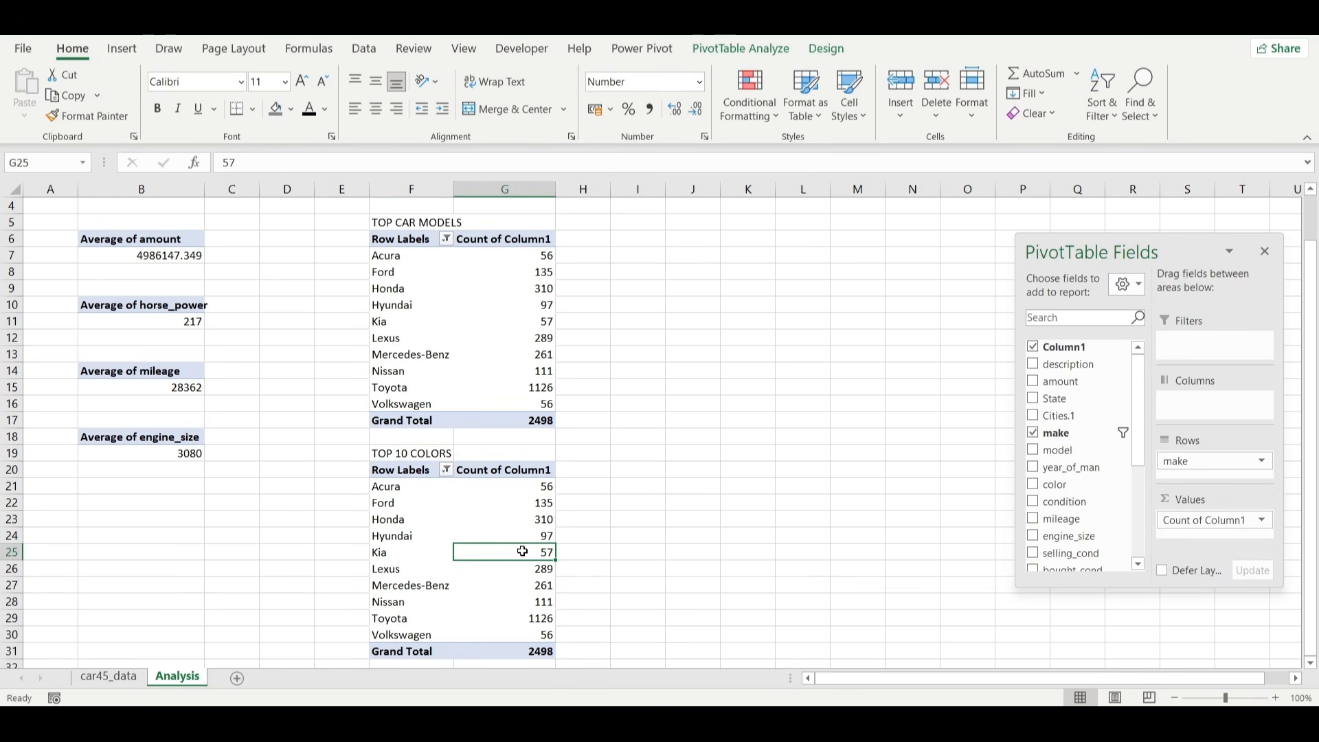
{"action": "mouse_move", "coordinate": [1216, 463]}
{"action": "left_mouse_down"}
{"action": "mouse_move", "coordinate": [1082, 478]}
{"action": "mouse_move", "coordinate": [1199, 496]}
{"action": "mouse_move", "coordinate": [1215, 467]}
{"action": "left_mouse_up"}
{"action": "scroll", "coordinate": [533, 552], "scroll_direction": "down", "scroll_amount": 3}
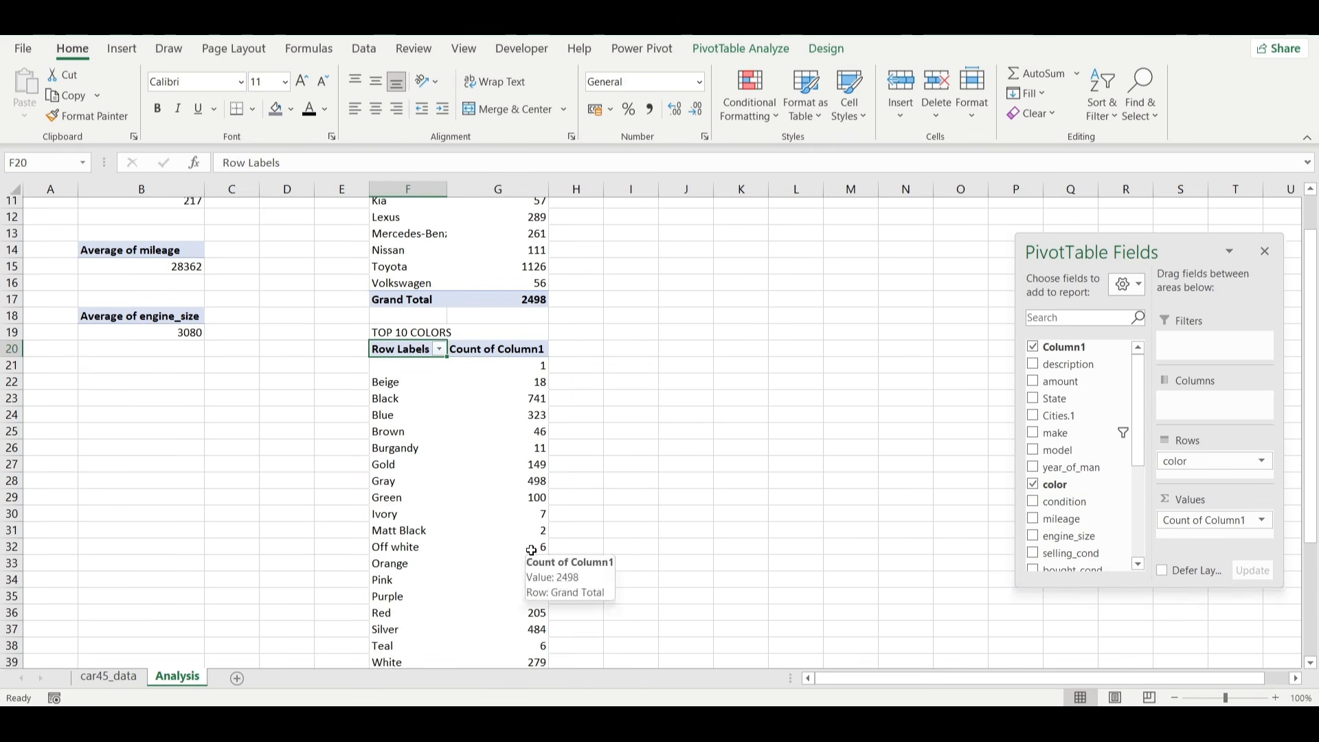
Filter the color PivotTable to the top 10 items by Count of Column1.
{"action": "left_click", "coordinate": [413, 422]}
{"action": "right_click", "coordinate": [412, 422]}
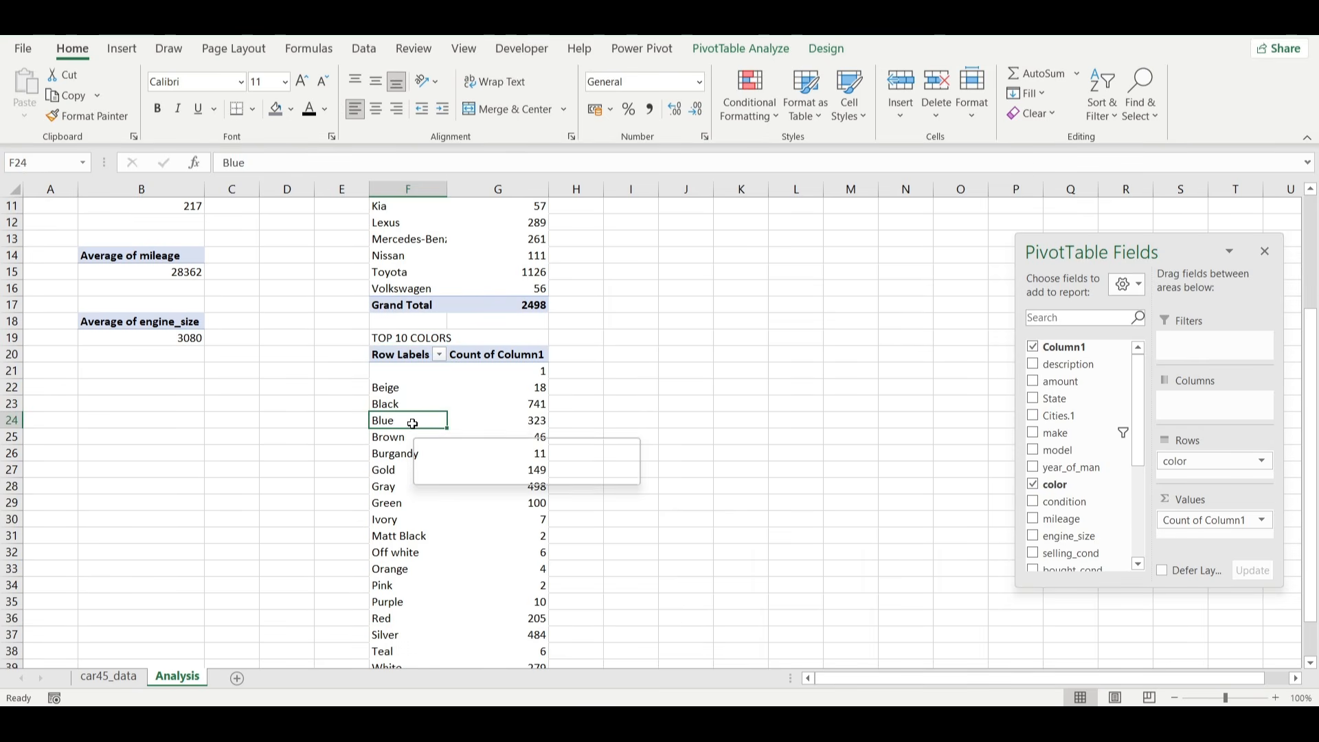
{"action": "mouse_move", "coordinate": [501, 177]}
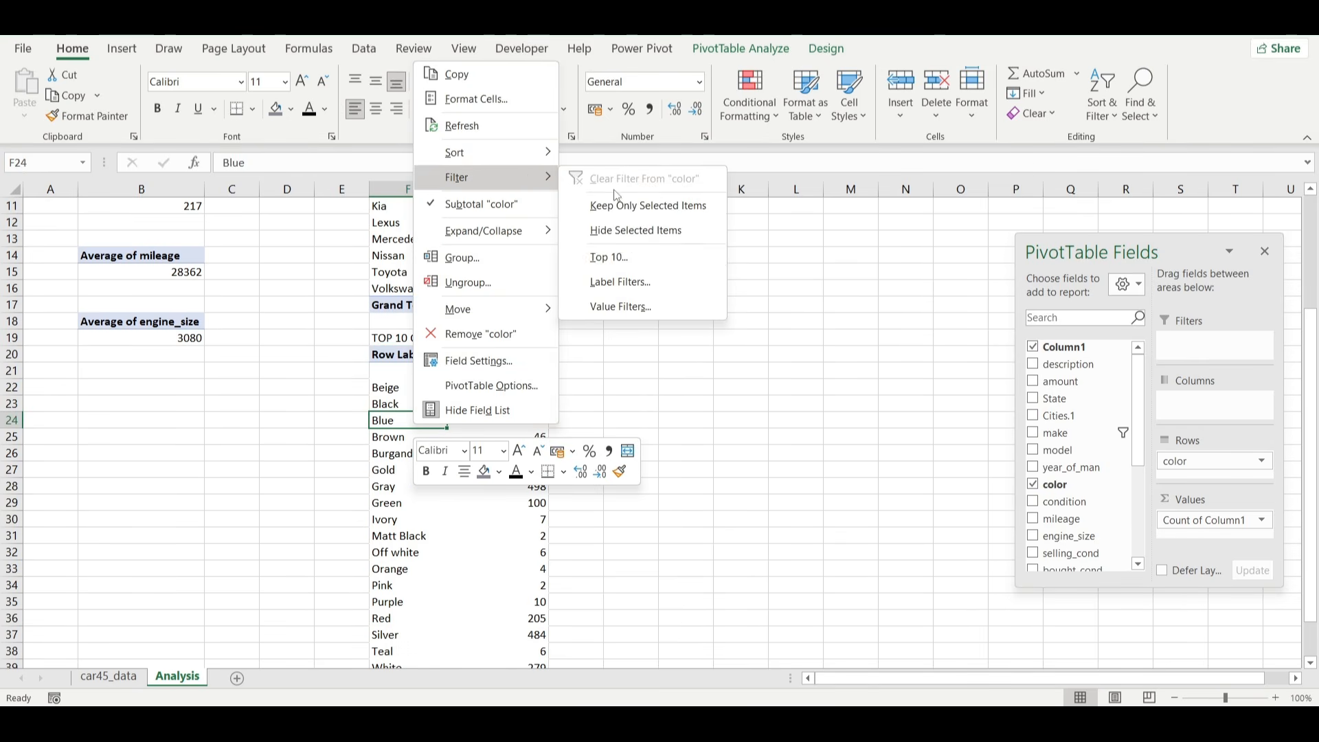
{"action": "left_click", "coordinate": [617, 250]}
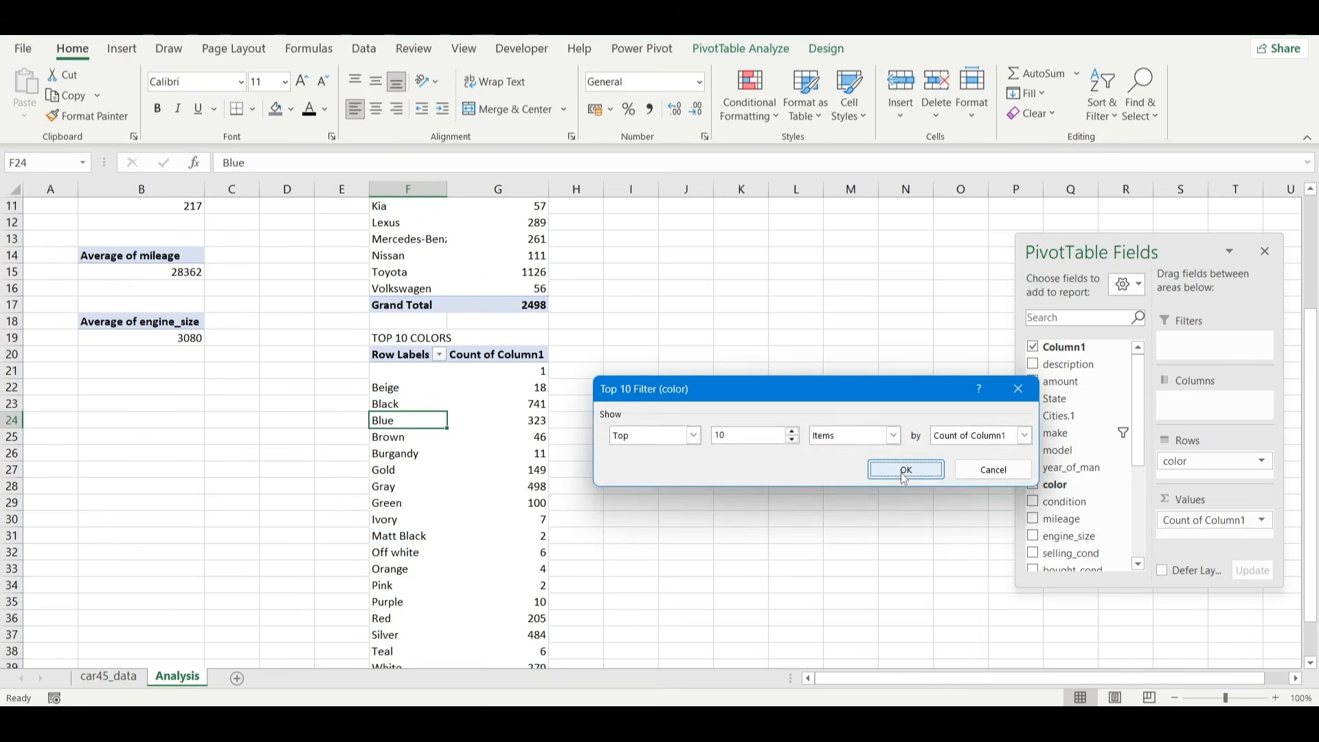
{"action": "left_click", "coordinate": [906, 472]}
{"action": "scroll", "coordinate": [624, 446], "scroll_direction": "down", "scroll_amount": 1}
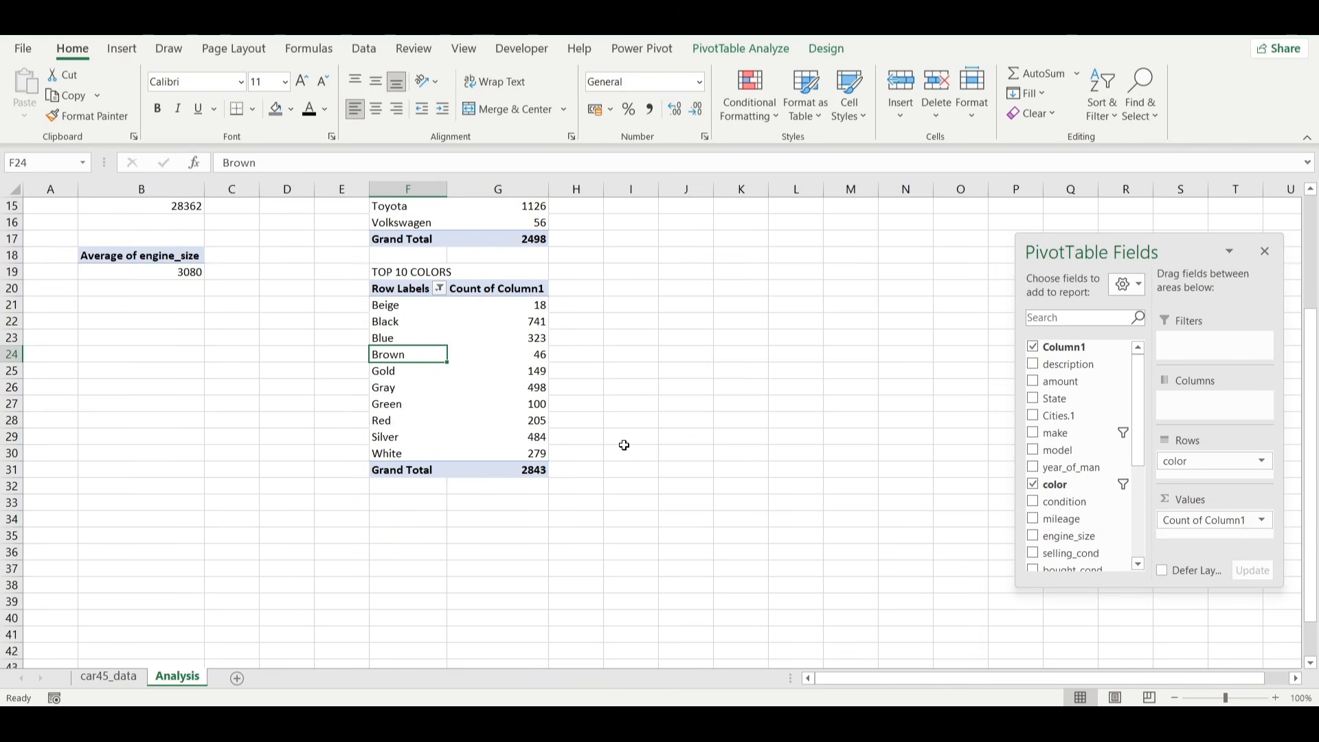
Copy the top car models PivotTable from F6 and paste it at cell J6.
{"action": "scroll", "coordinate": [624, 446], "scroll_direction": "up", "scroll_amount": 4}
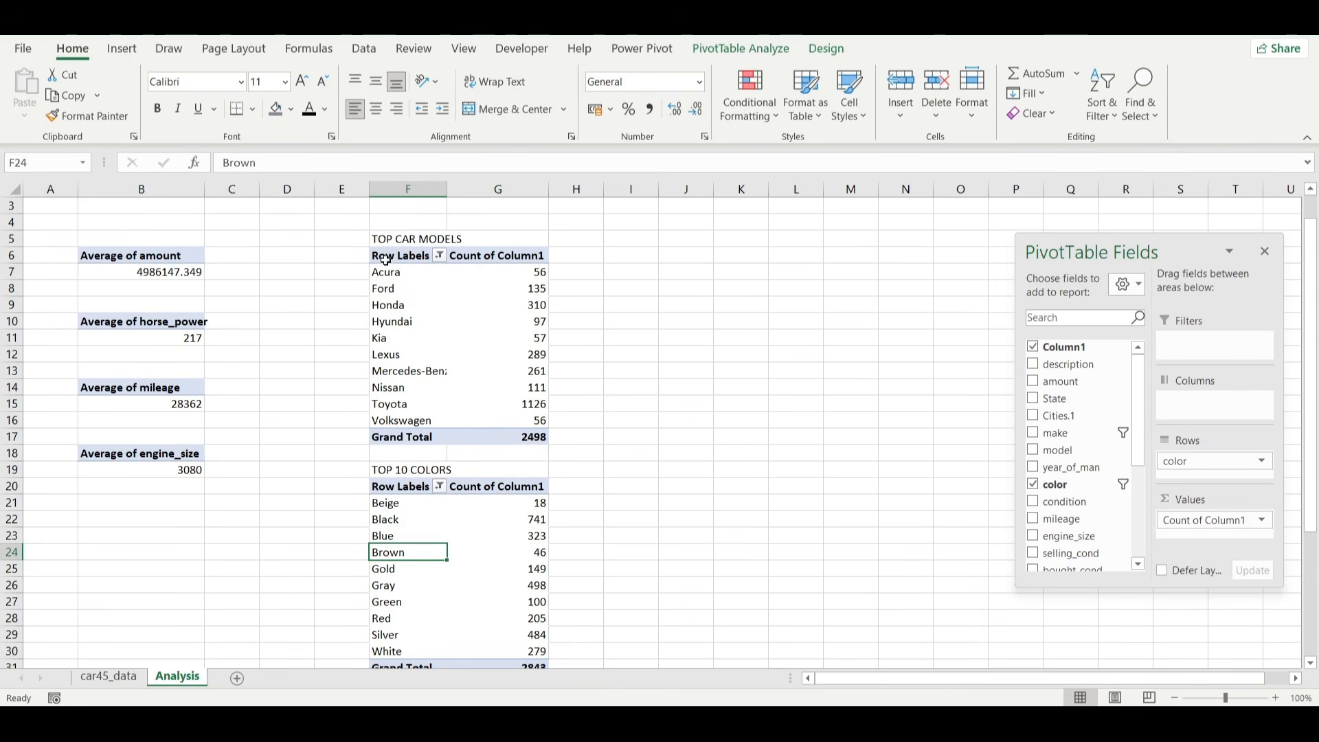
{"action": "left_click_drag", "start_coordinate": [385, 261], "coordinate": [480, 440]}
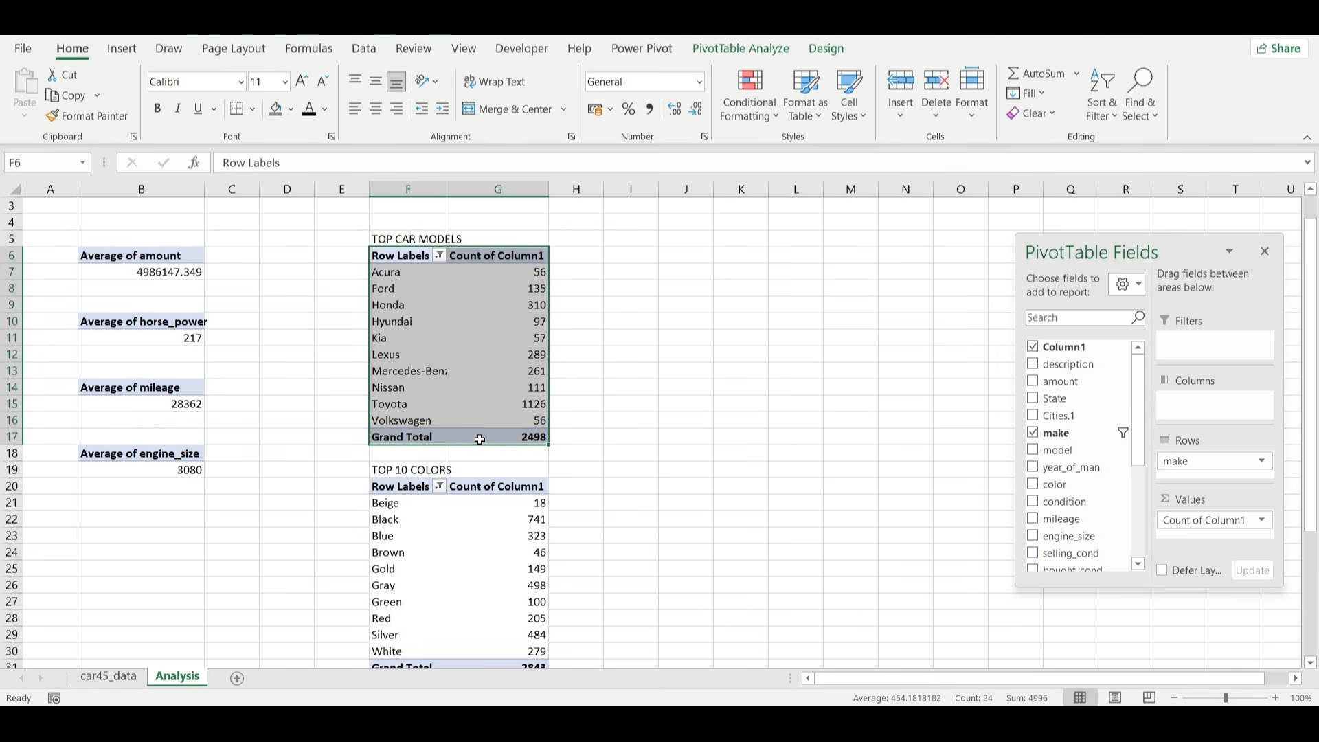
{"action": "key", "text": "ctrl+c"}
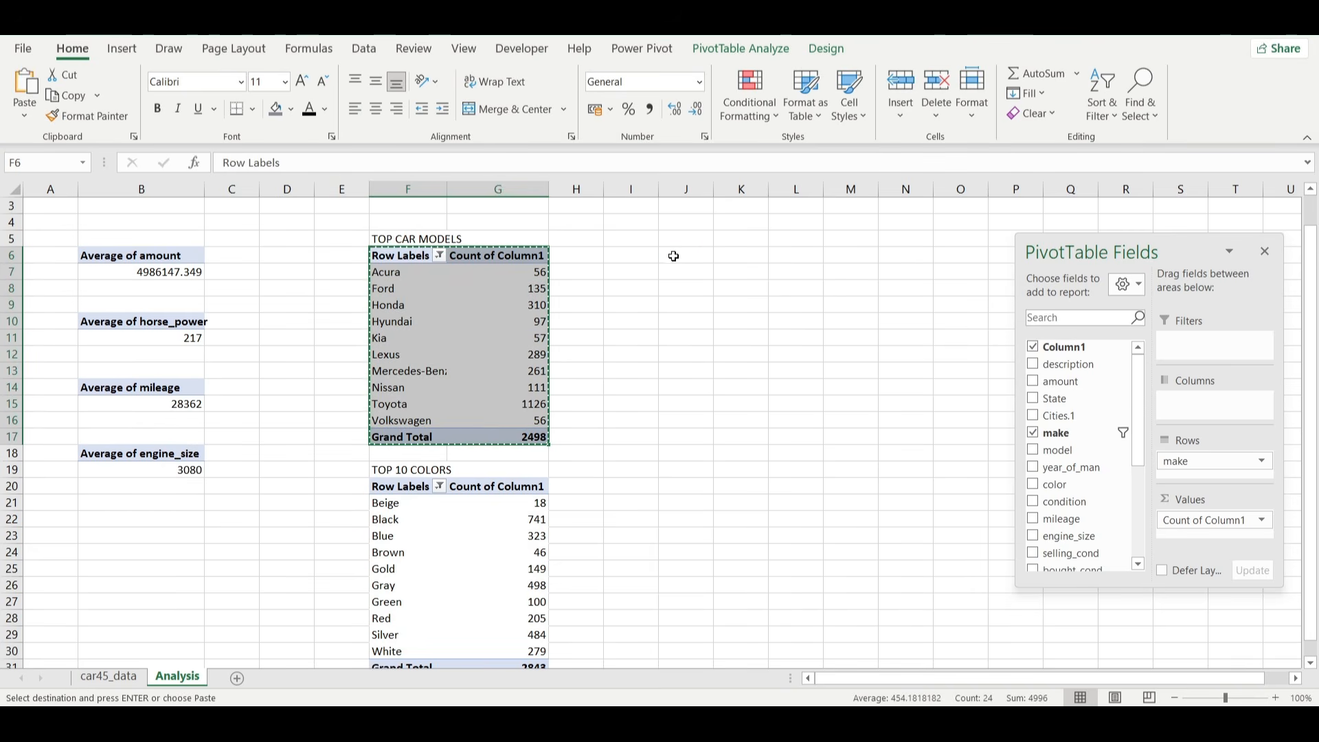
{"action": "left_click", "coordinate": [673, 256]}
{"action": "key", "text": "ctrl+v"}
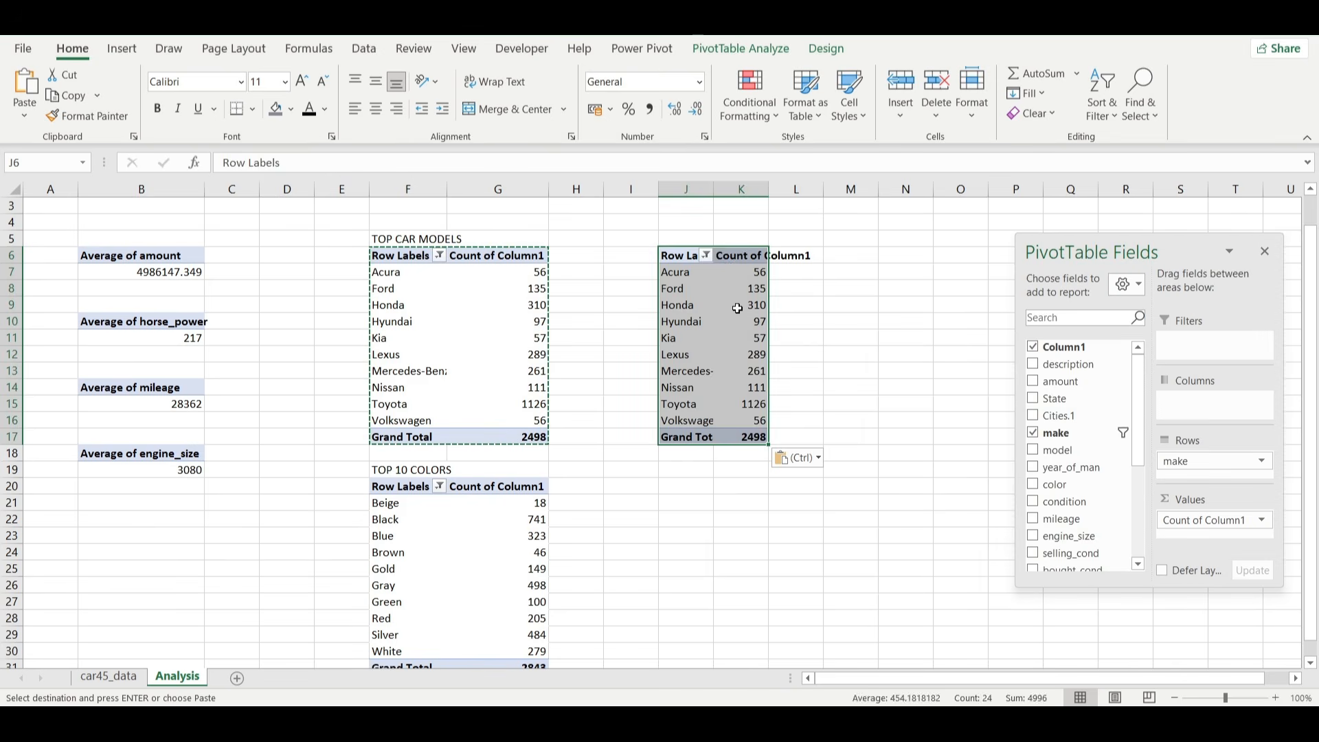
Replace make with State in the rows of the PivotTable at J6.
{"action": "left_click", "coordinate": [737, 309]}
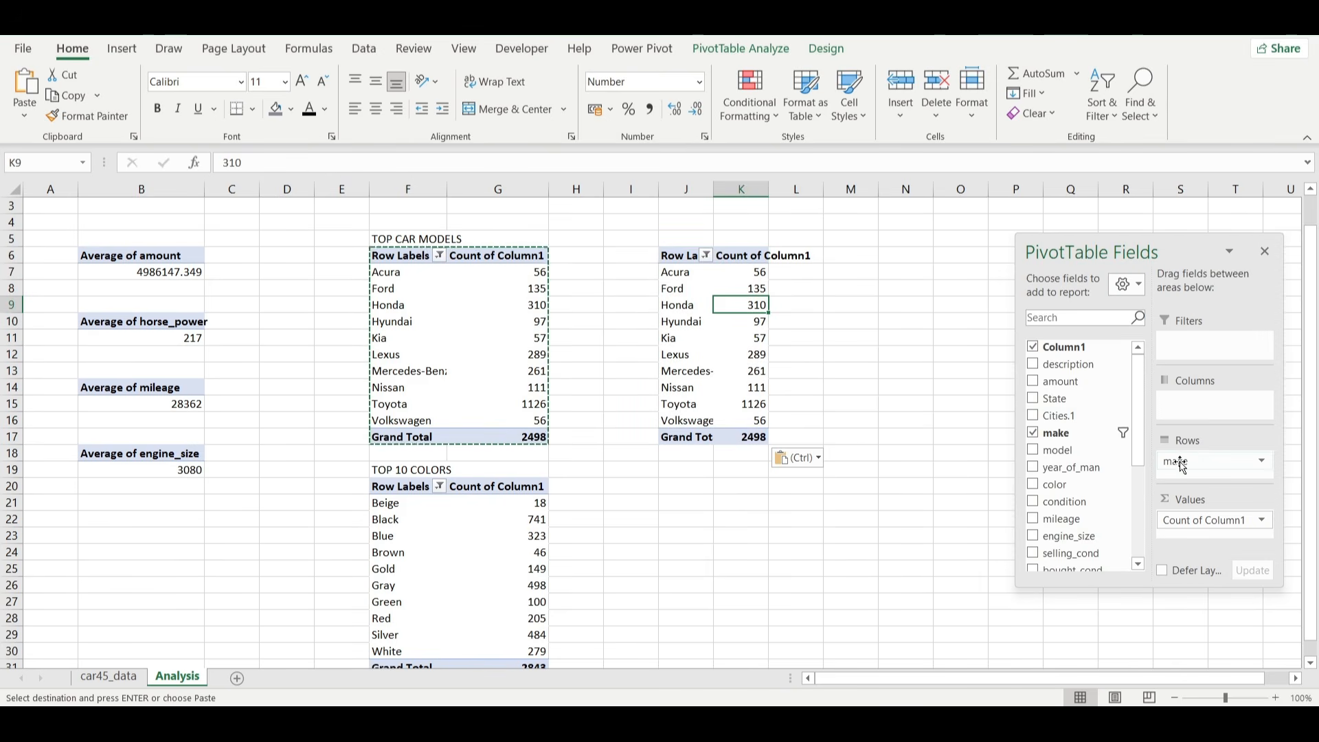
{"action": "left_click_drag", "start_coordinate": [1181, 466], "coordinate": [1094, 450]}
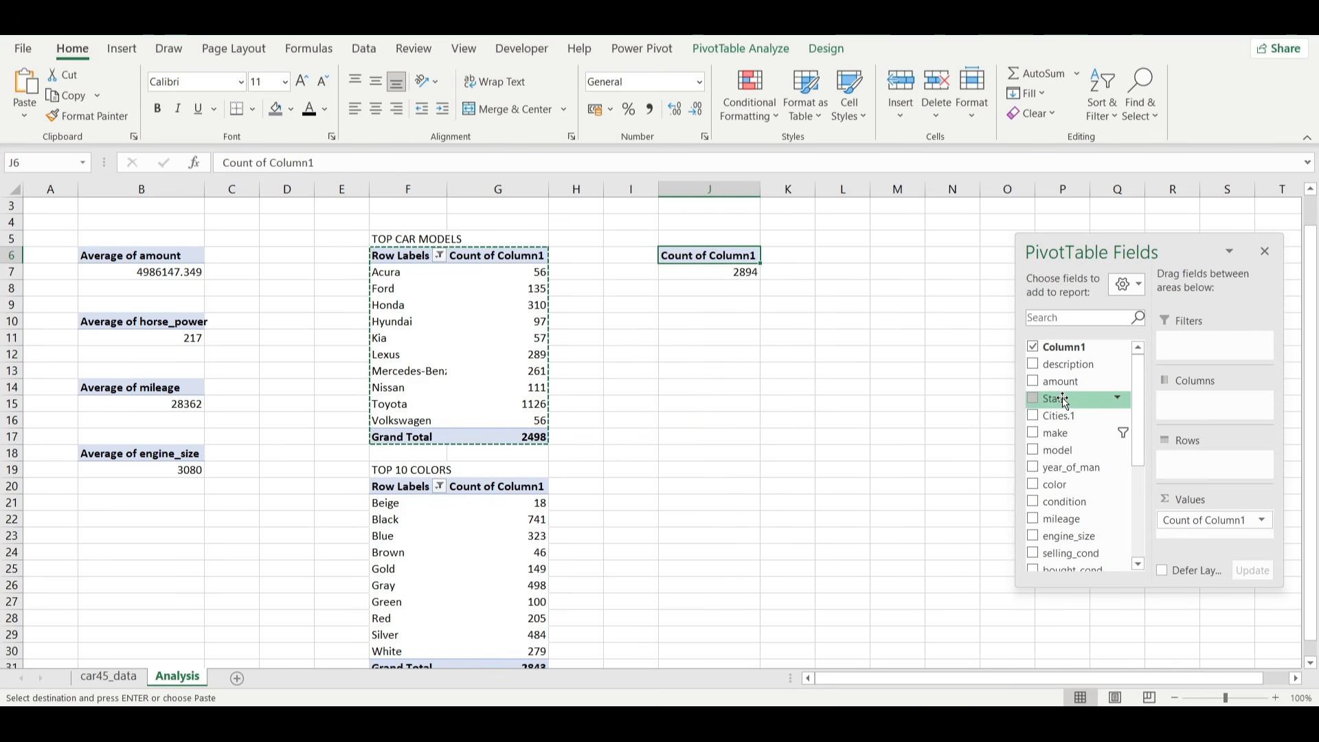
{"action": "left_click_drag", "start_coordinate": [1064, 400], "coordinate": [1181, 465]}
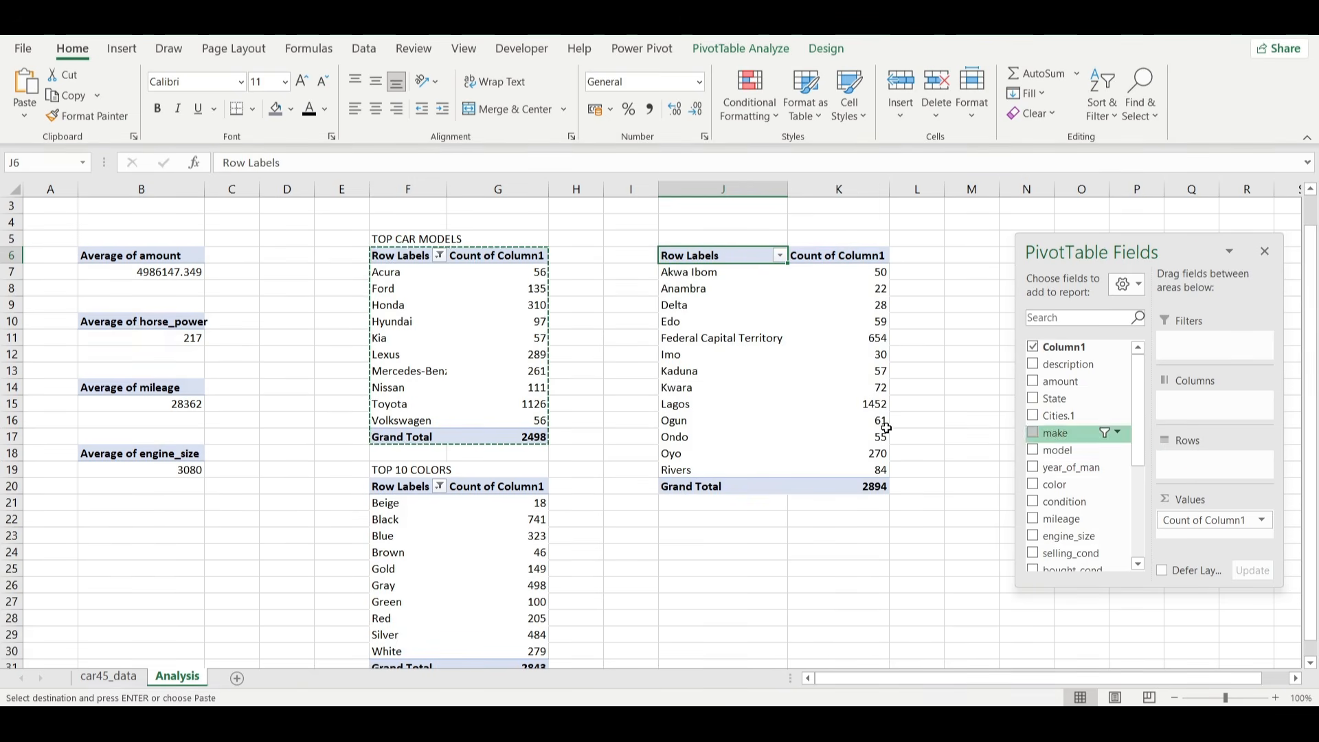
Mirror the state names and counts beside the PivotTable with the formula =J7:K19 in L7, and autofit column L.
{"action": "scroll", "coordinate": [874, 446], "scroll_direction": "right", "scroll_amount": 3}
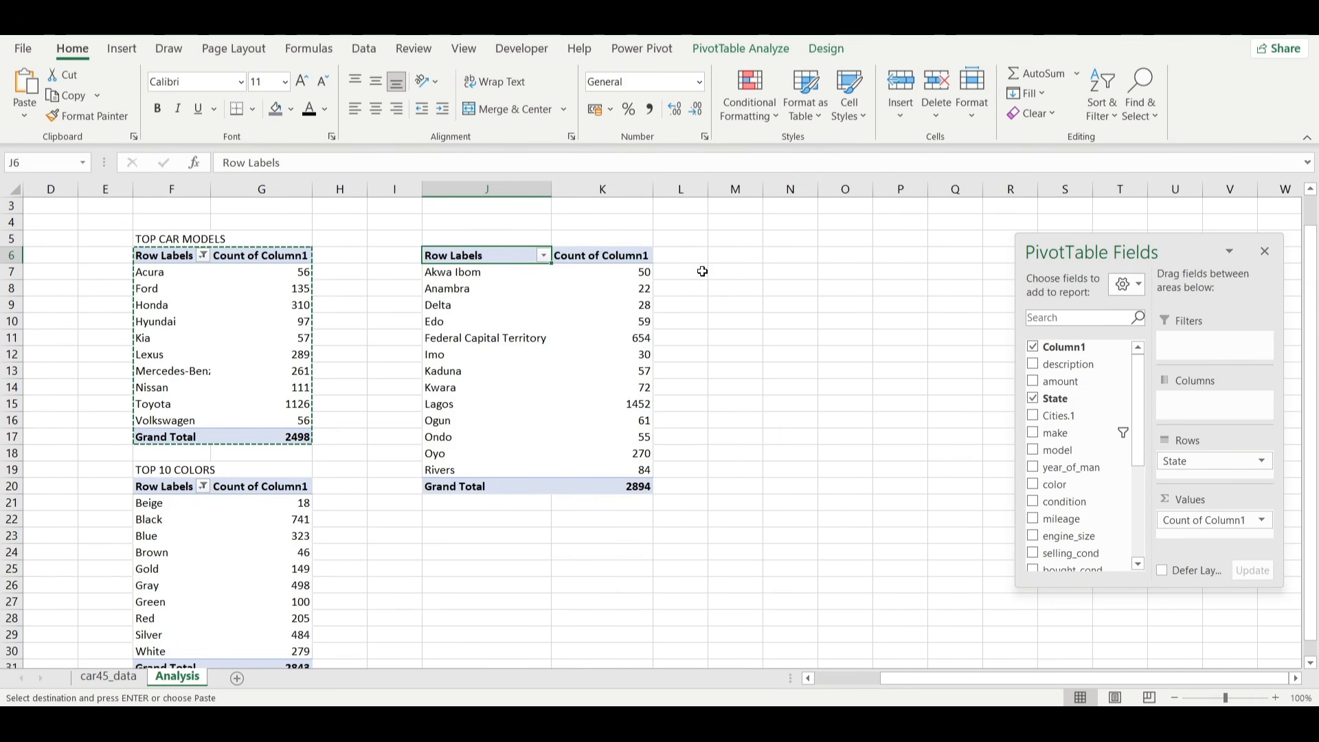
{"action": "left_click", "coordinate": [702, 271]}
{"action": "key", "text": "F2"}
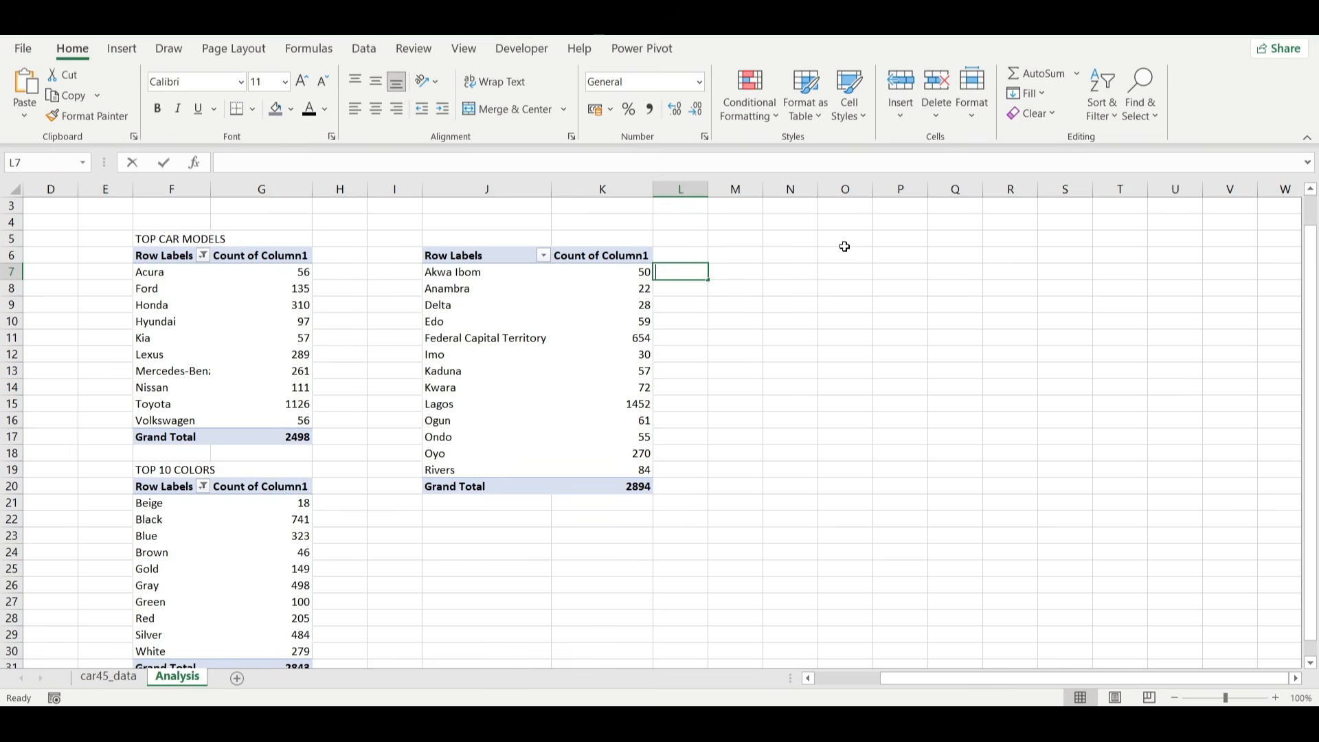
{"action": "type", "text": "="}
{"action": "left_click_drag", "start_coordinate": [452, 272], "coordinate": [606, 464]}
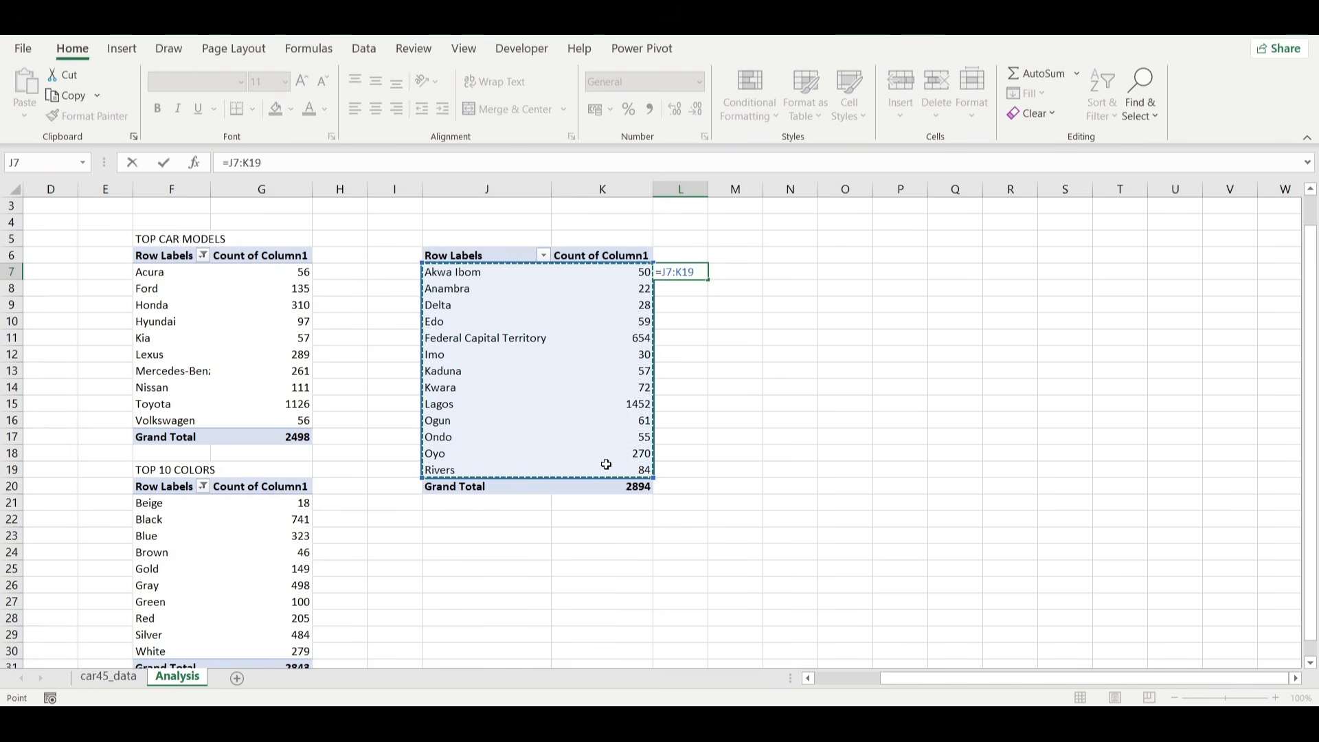
{"action": "key", "text": "Return"}
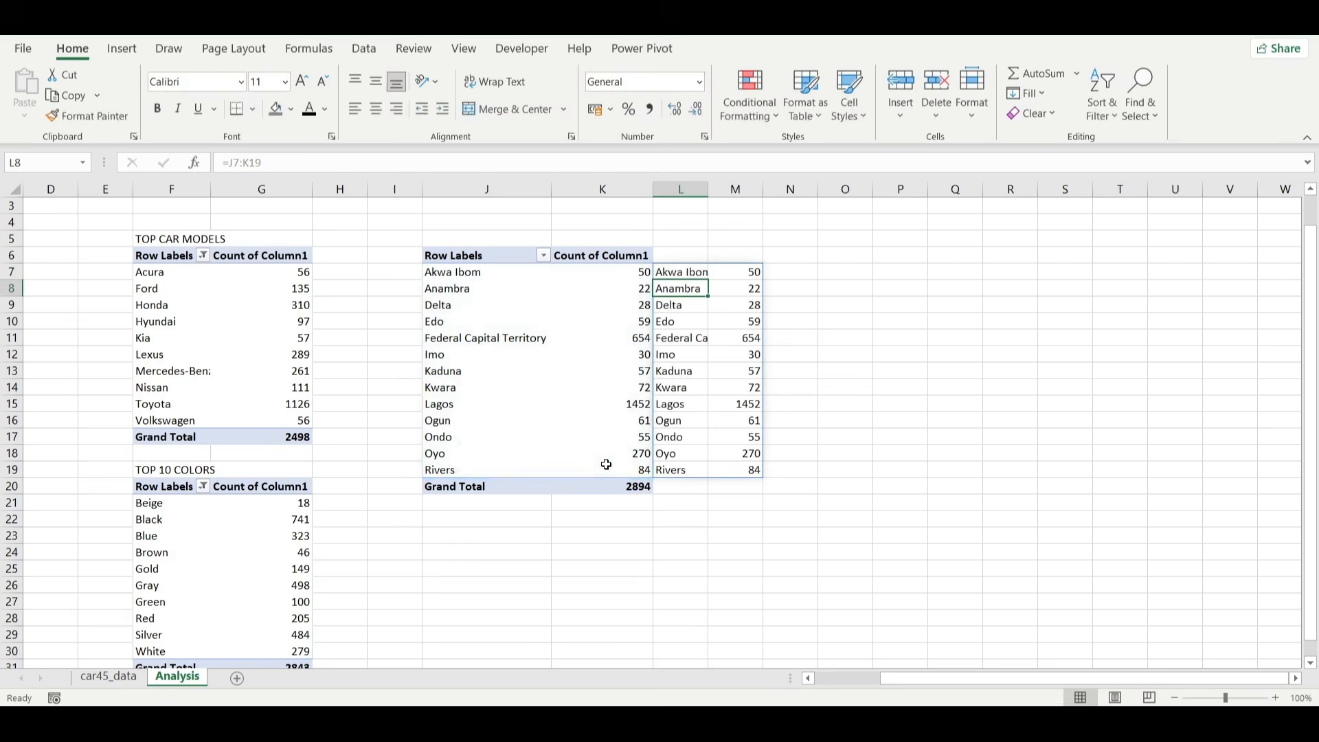
{"action": "double_click", "coordinate": [708, 185]}
Enter the headers State in L6 and cars in M6 above the mirrored state data.
{"action": "left_click", "coordinate": [711, 255]}
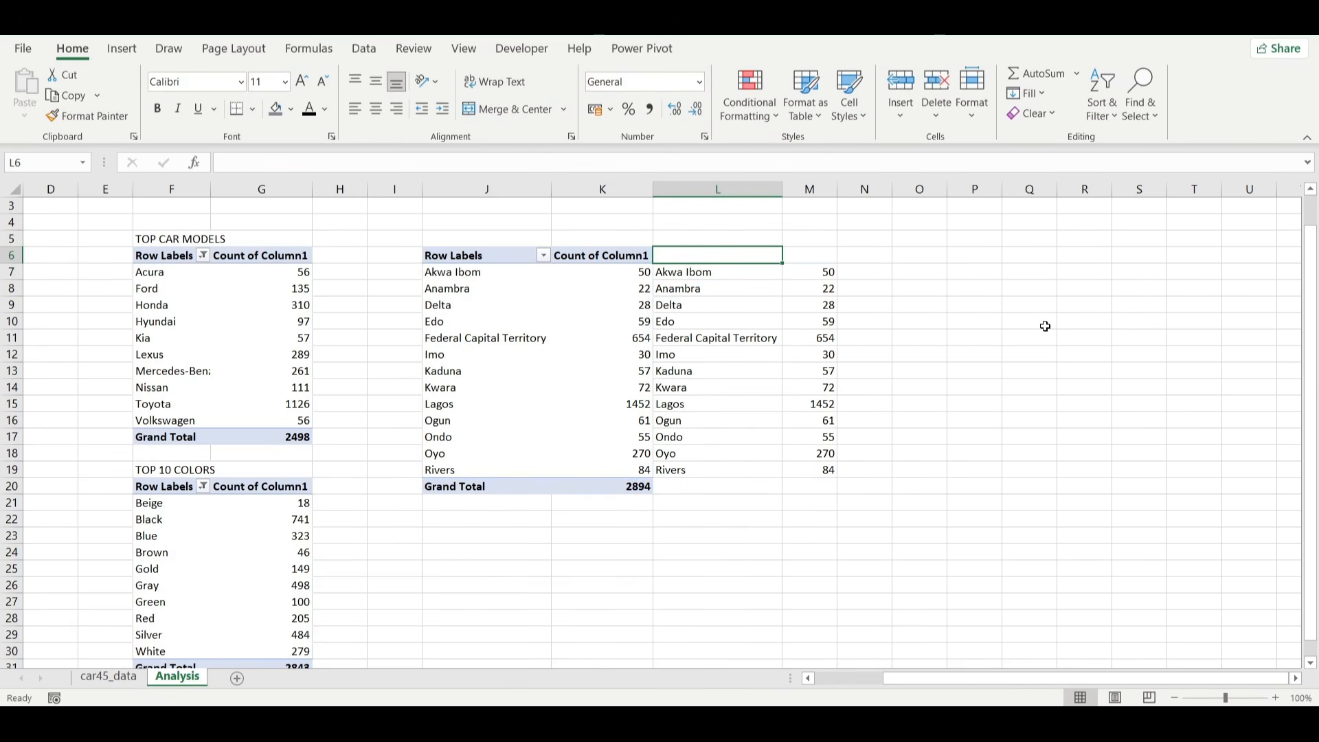
{"action": "type", "text": "State"}
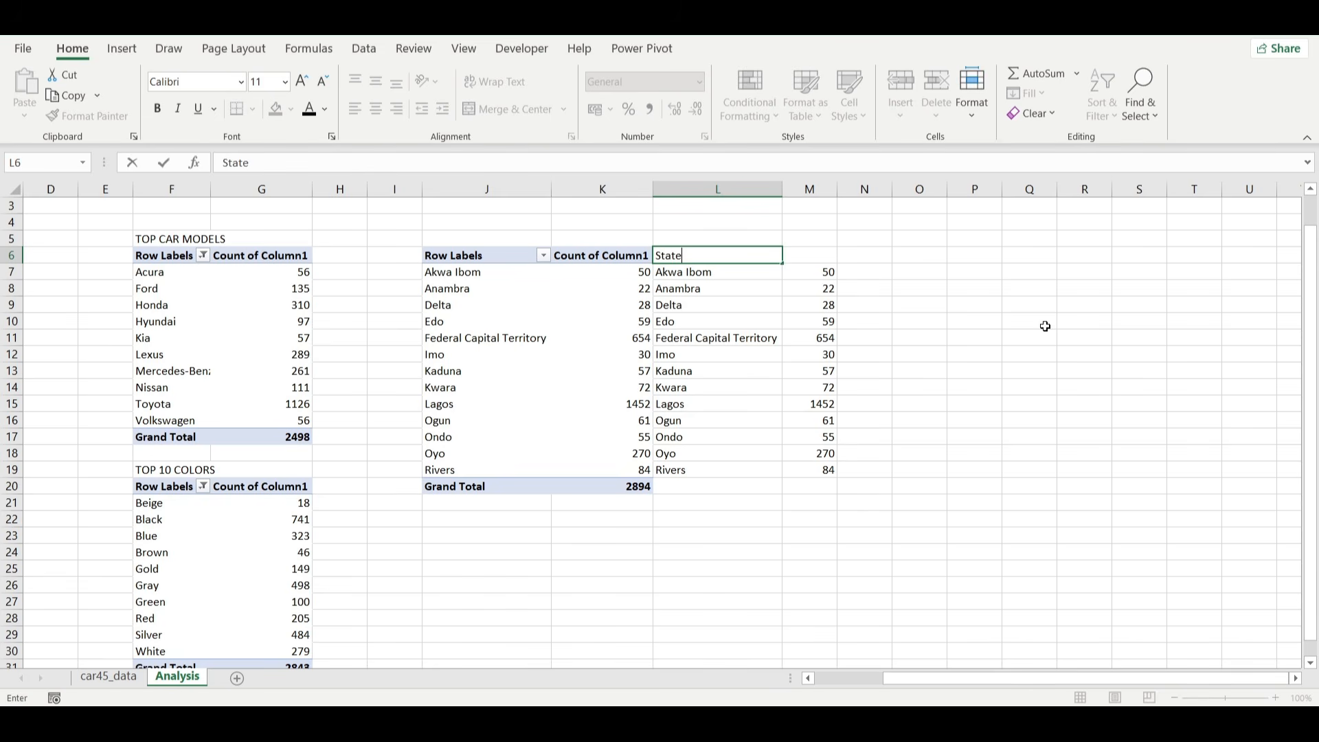
{"action": "key", "text": "Tab"}
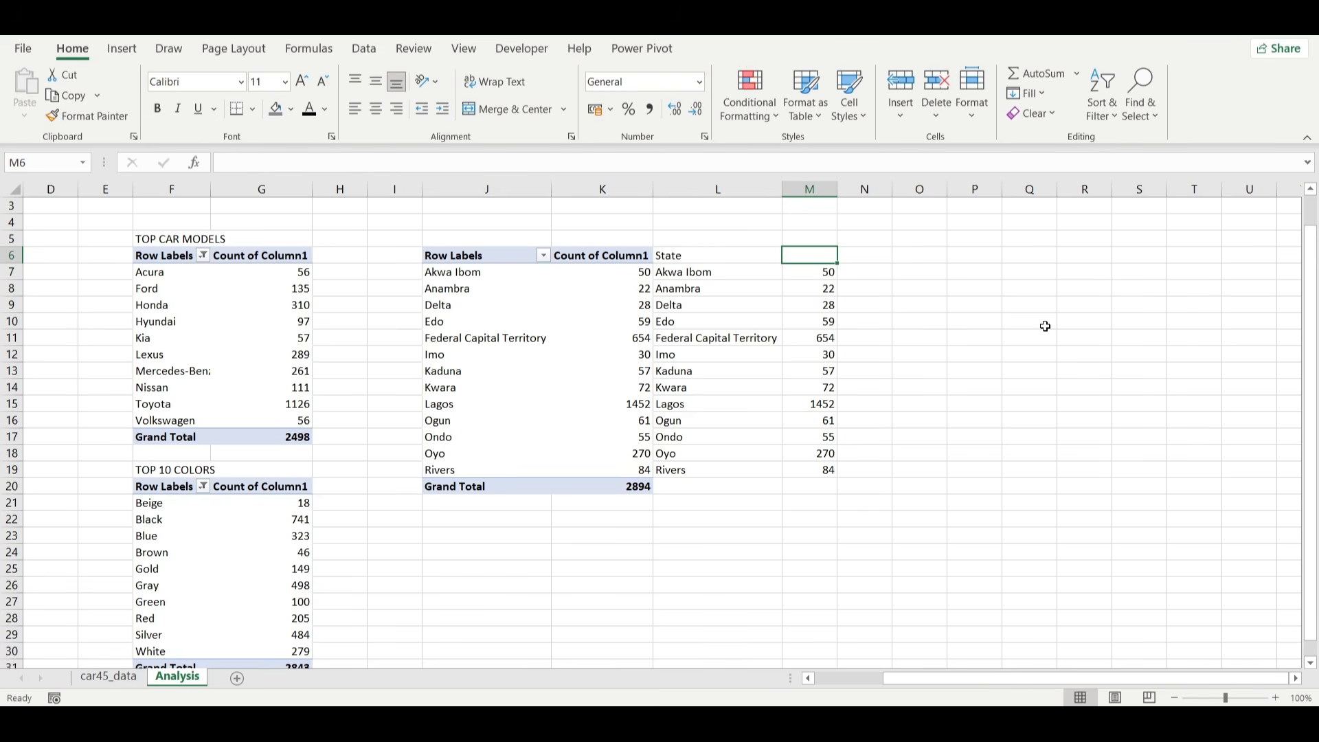
{"action": "type", "text": "AMOU"}
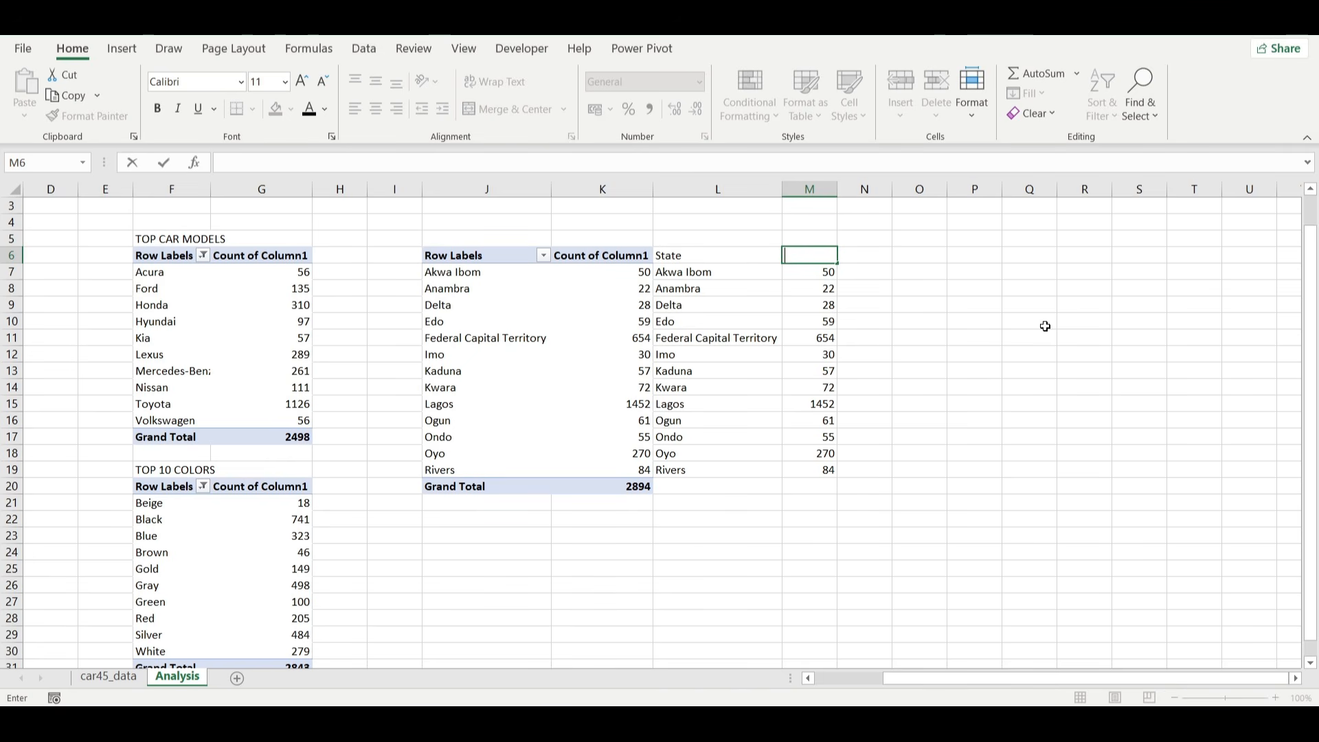
{"action": "key", "text": "Return"}
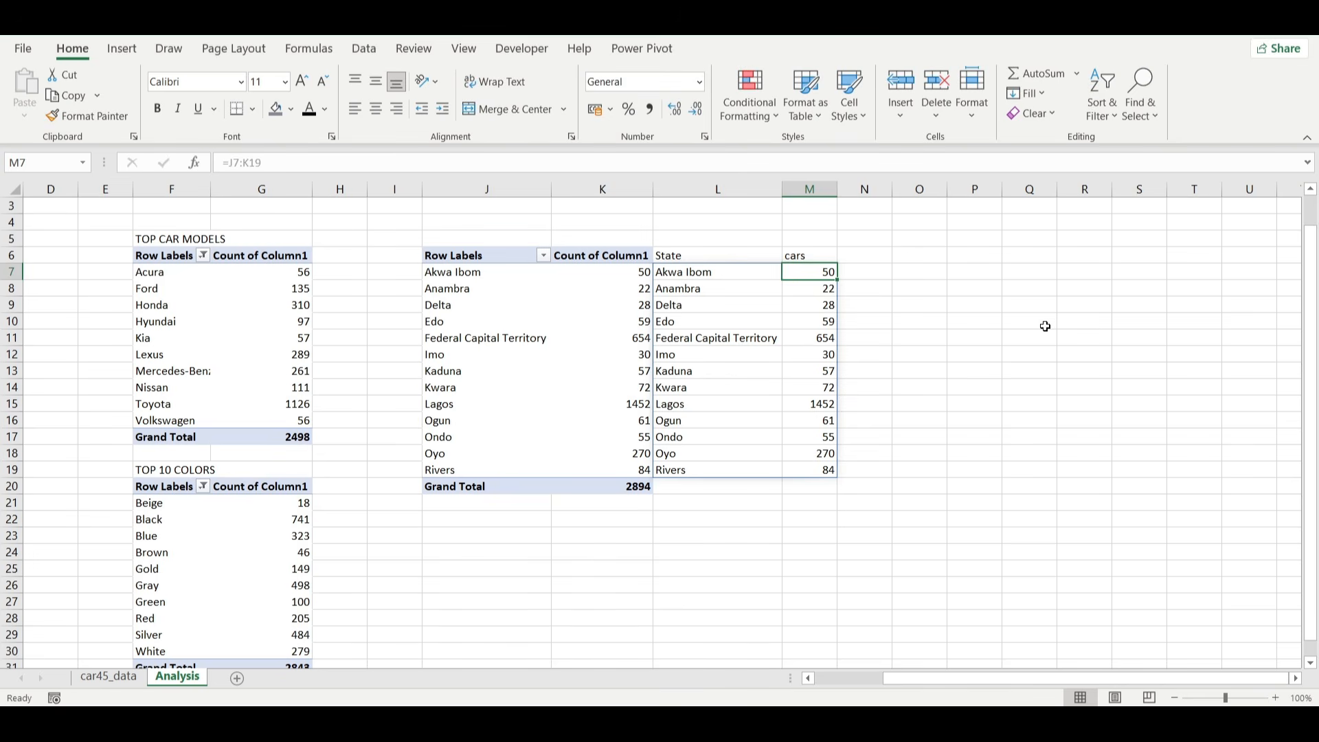
{"action": "left_click", "coordinate": [754, 555]}
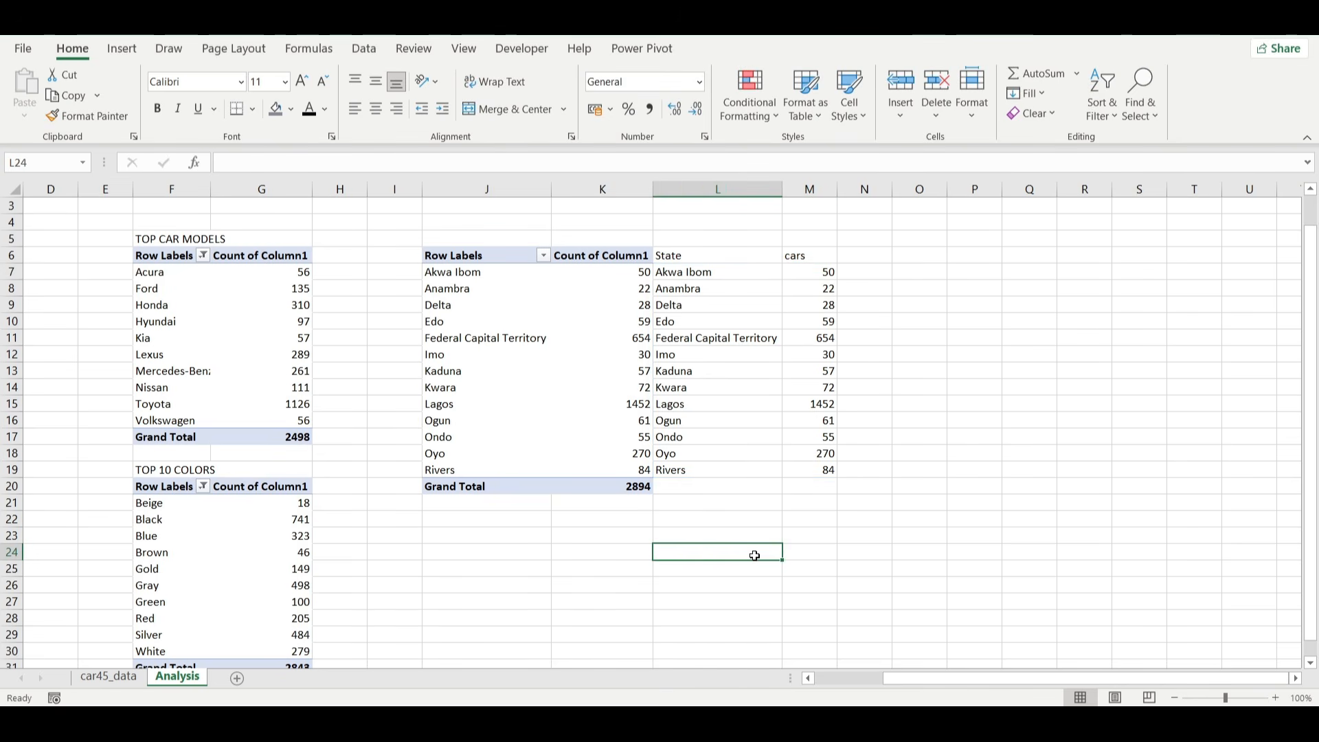
Enter the title state in cell J5 above the state PivotTable.
{"action": "left_click", "coordinate": [486, 235]}
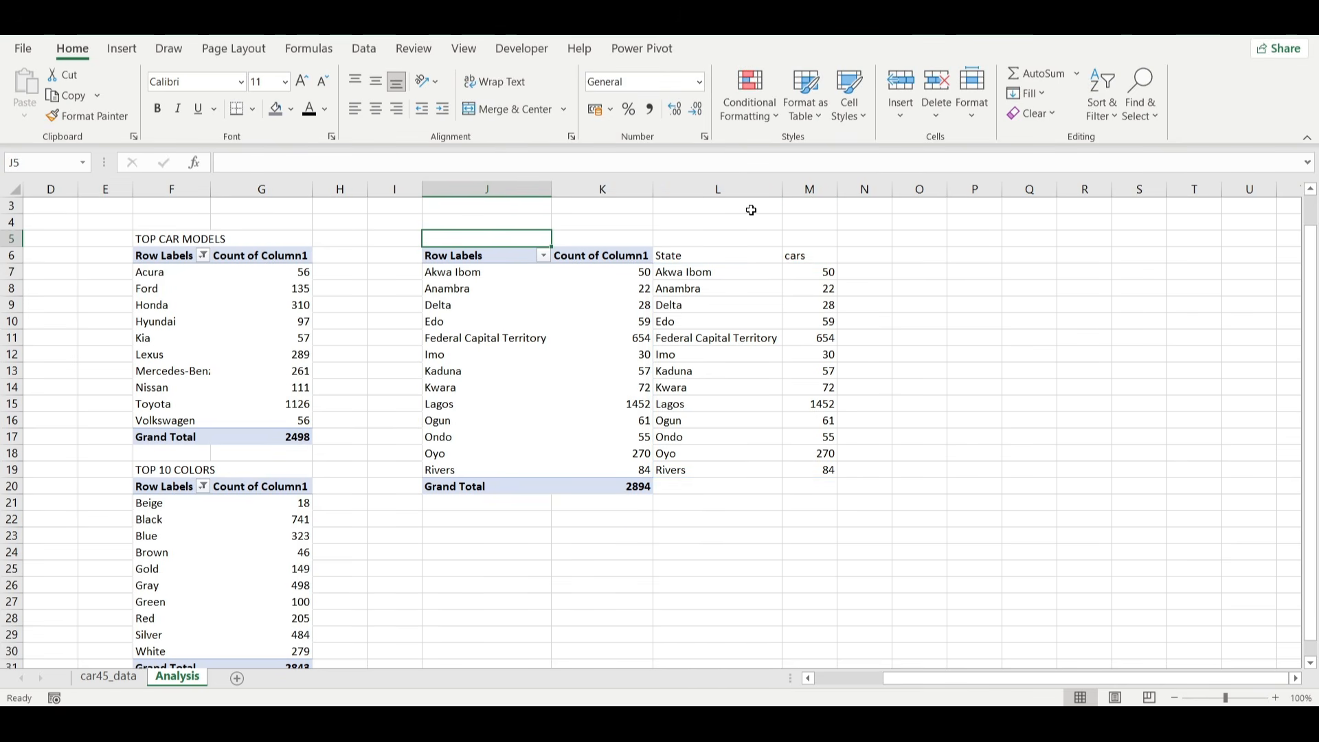
{"action": "type", "text": "state"}
{"action": "key", "text": "Return"}
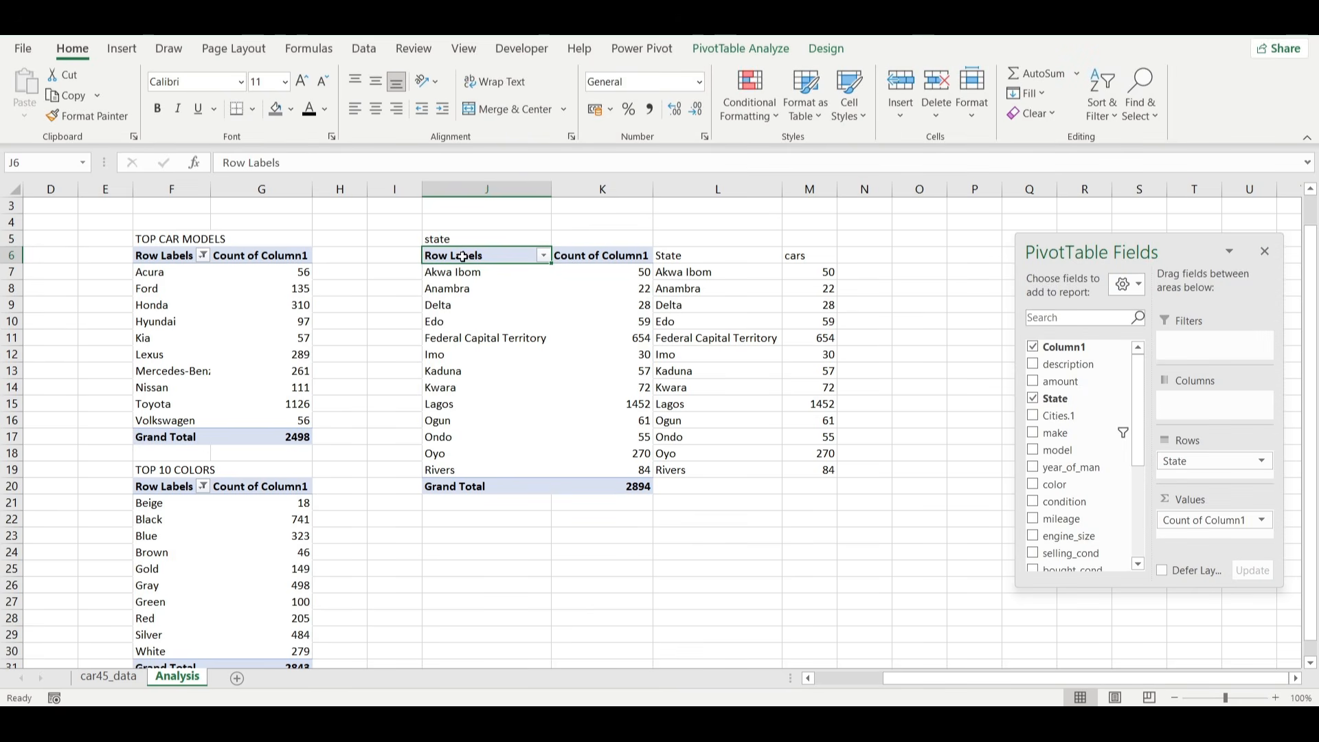
Copy the whole state PivotTable from J6:K20 and paste it at cell J23.
{"action": "left_click_drag", "start_coordinate": [462, 257], "coordinate": [554, 485]}
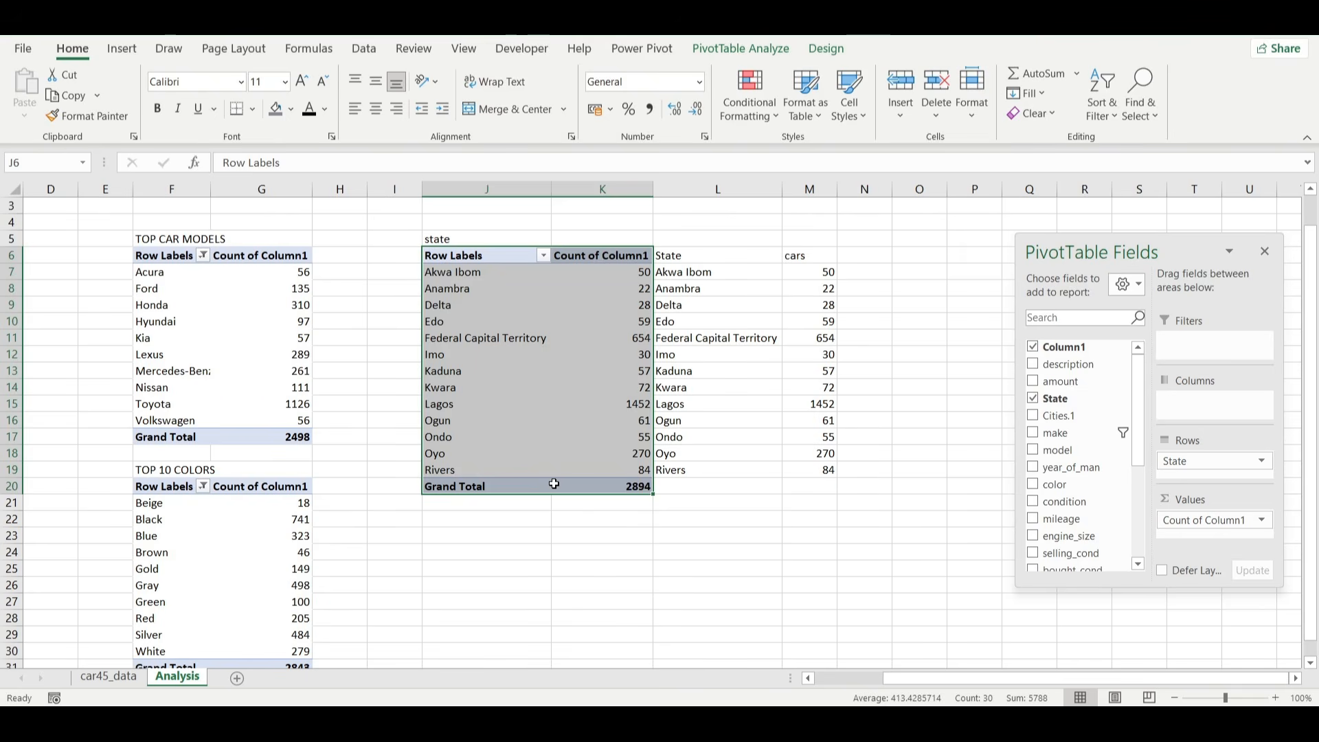
{"action": "key", "text": "ctrl+c"}
{"action": "scroll", "coordinate": [471, 528], "scroll_direction": "down", "scroll_amount": 1}
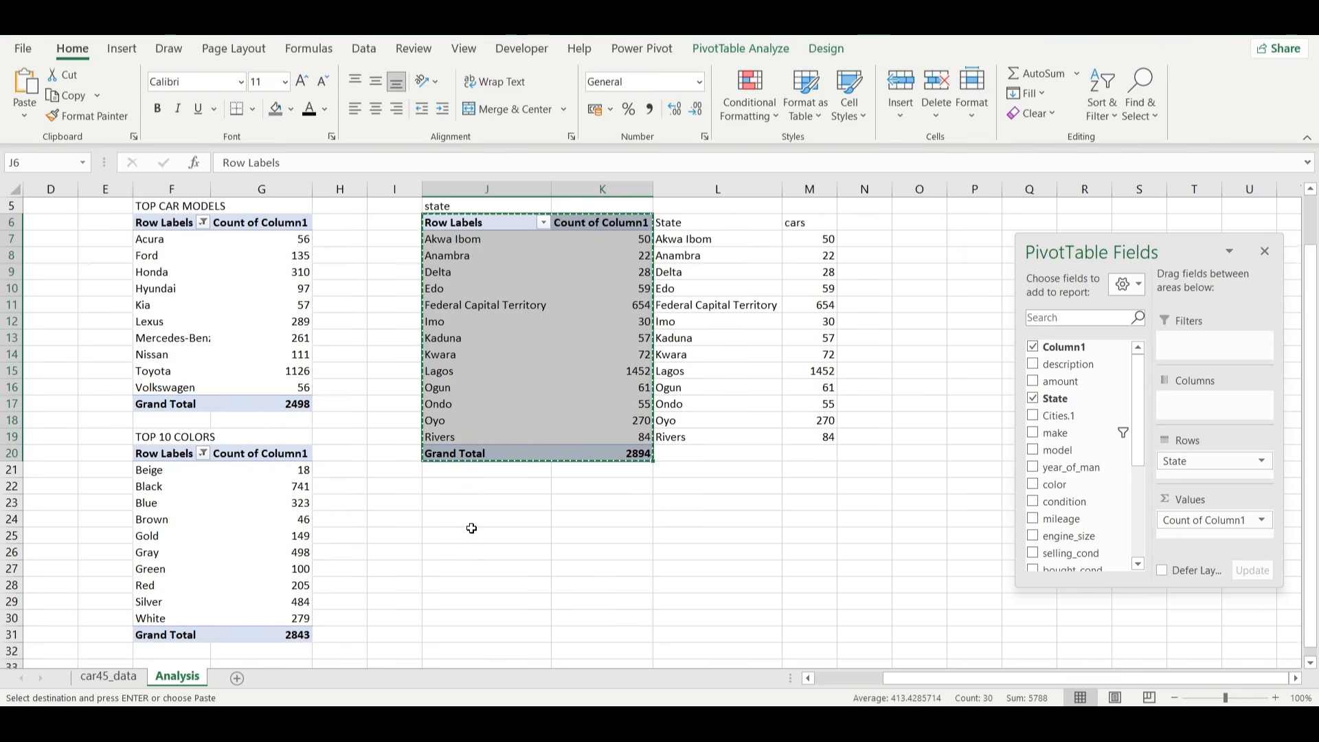
{"action": "left_click", "coordinate": [472, 504]}
{"action": "key", "text": "ctrl+v"}
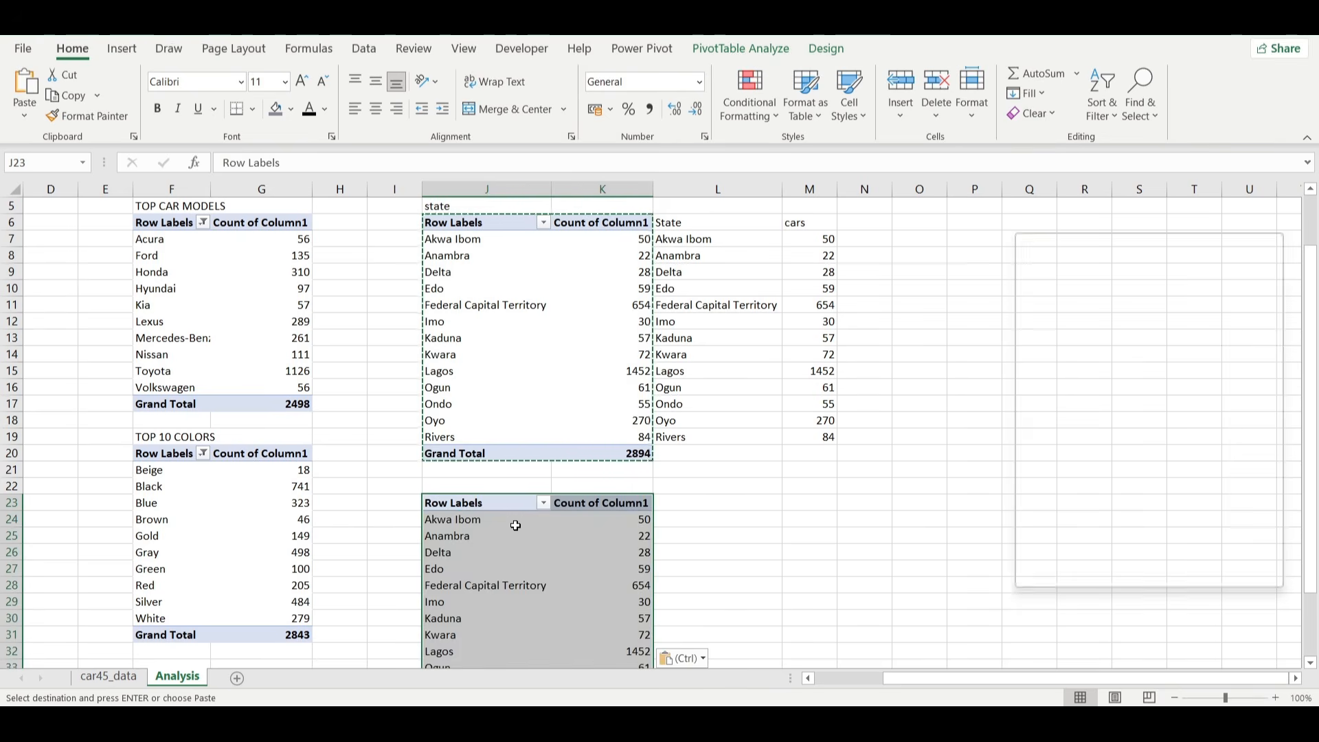
Replace State with transmission in the rows of the PivotTable at J23.
{"action": "left_click", "coordinate": [516, 526]}
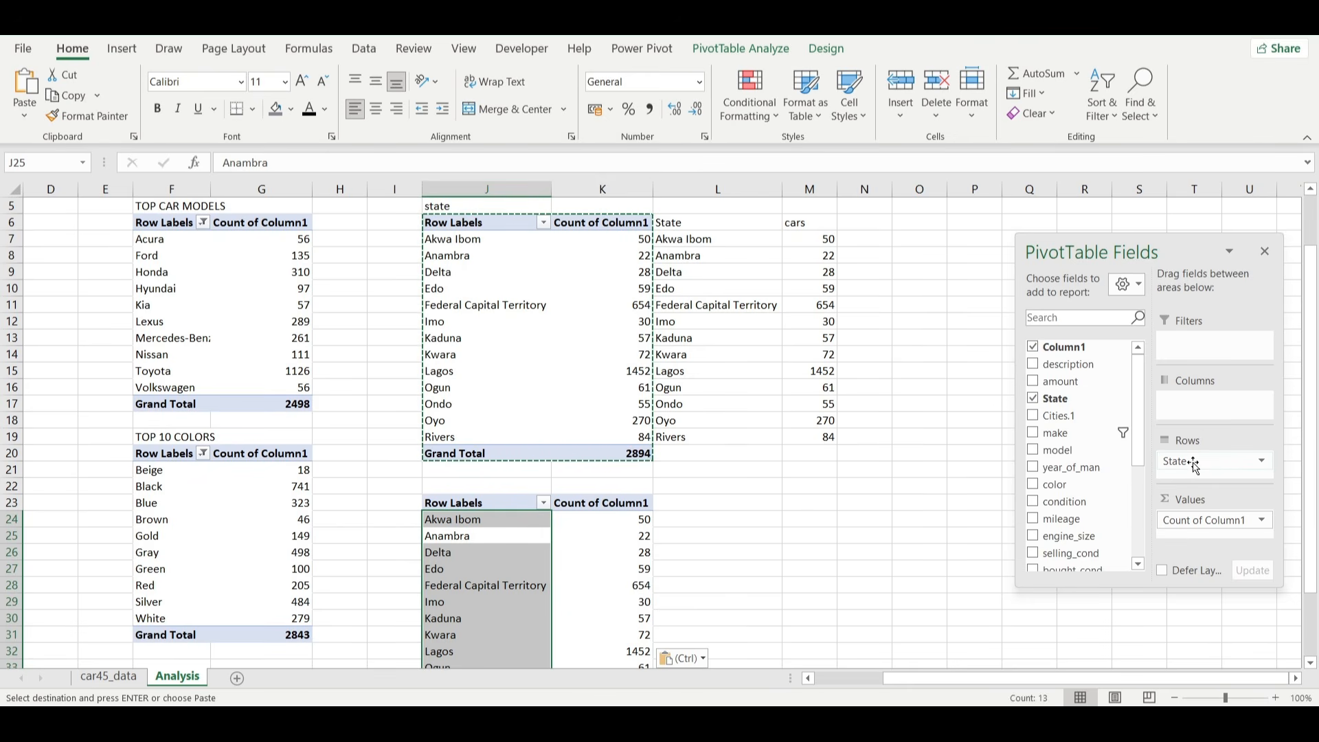
{"action": "left_click_drag", "start_coordinate": [1196, 466], "coordinate": [1071, 474]}
{"action": "scroll", "coordinate": [1071, 474], "scroll_direction": "down", "scroll_amount": 4}
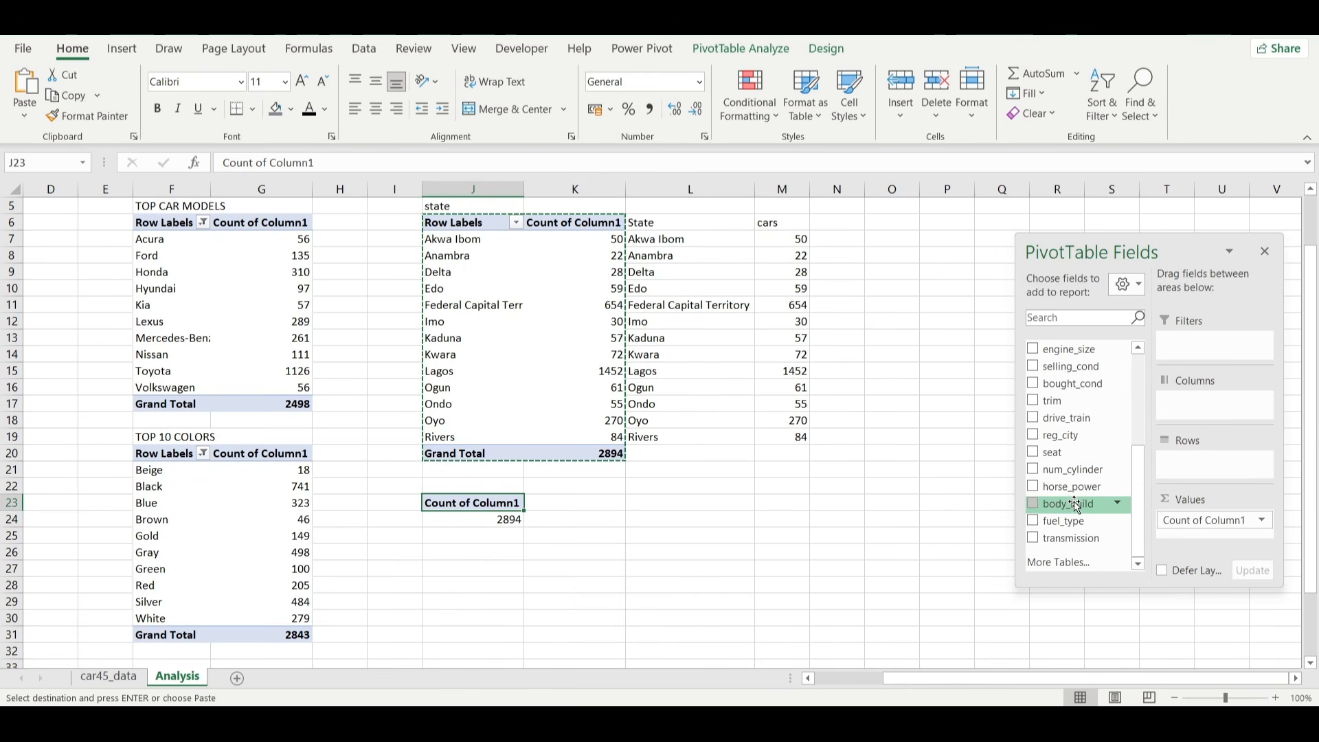
{"action": "left_click_drag", "start_coordinate": [1069, 538], "coordinate": [1193, 464]}
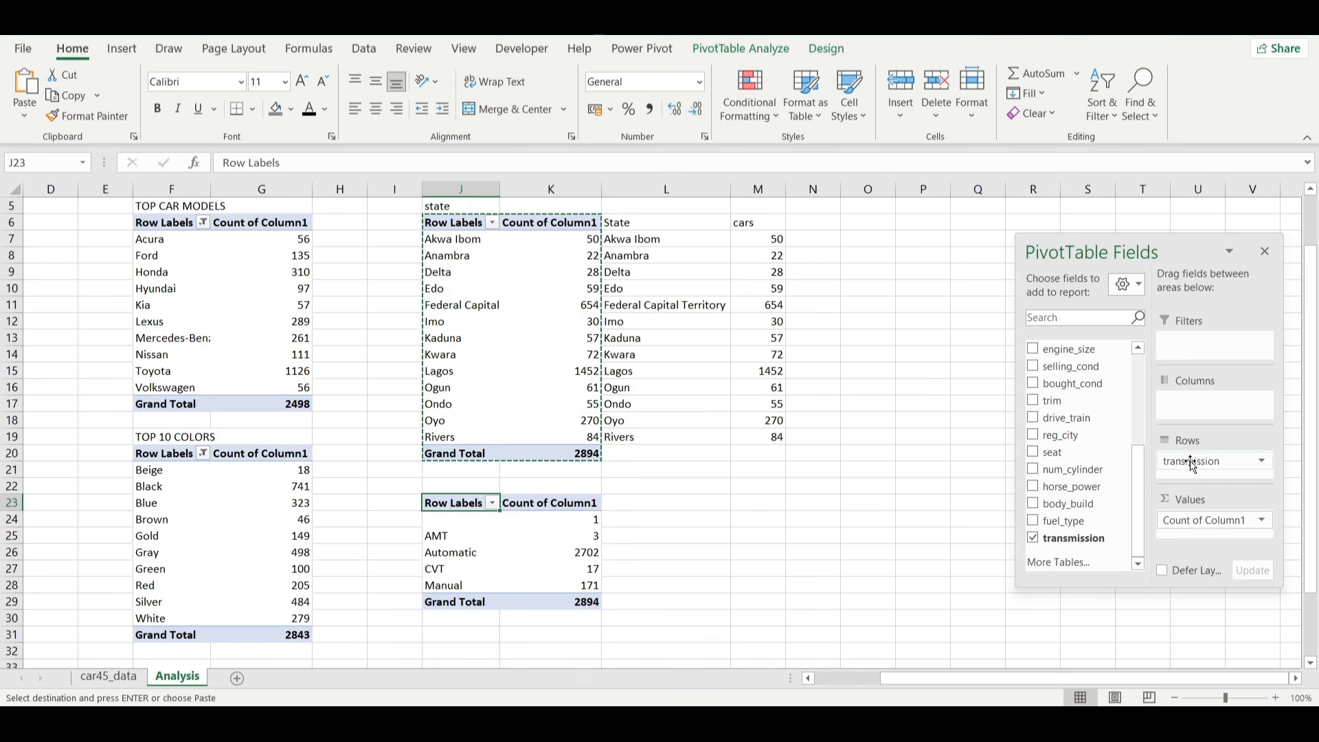
Filter the transmission PivotTable's row labels to show only Automatic and Manual.
{"action": "left_click", "coordinate": [493, 503]}
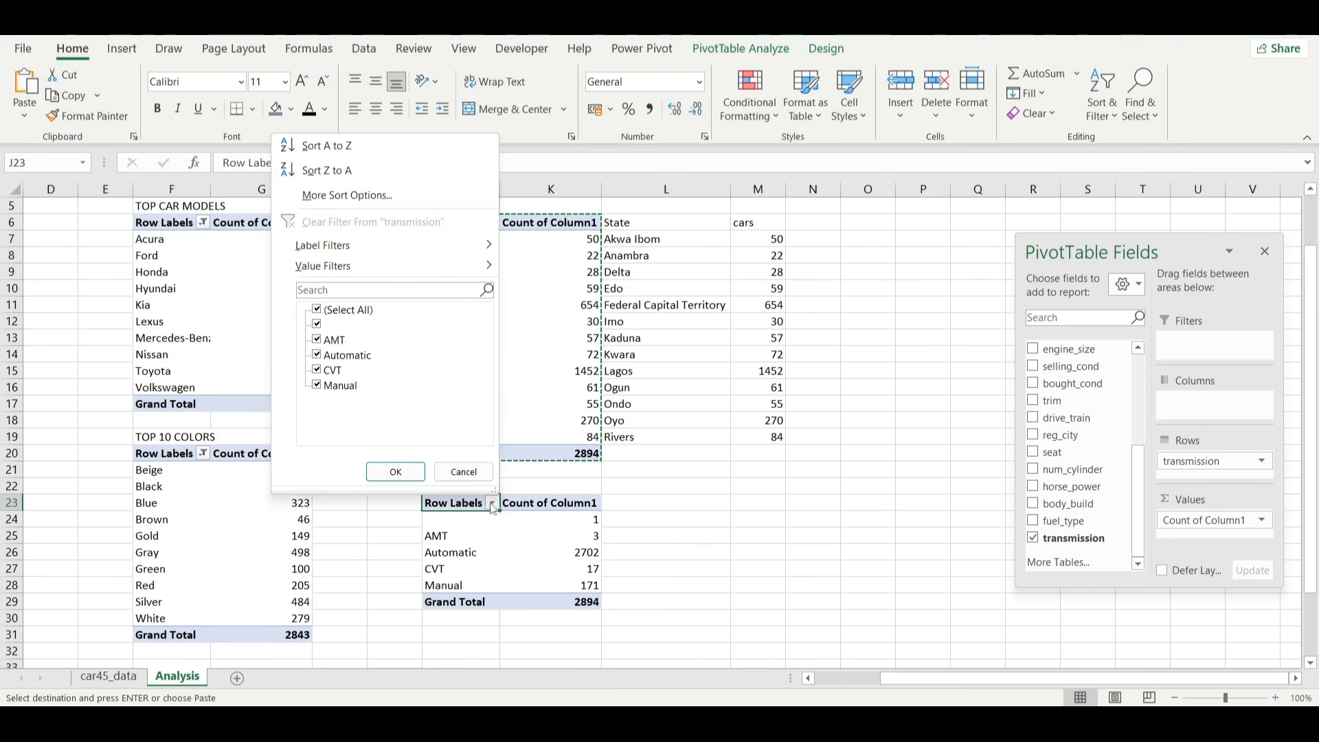
{"action": "left_click", "coordinate": [320, 312]}
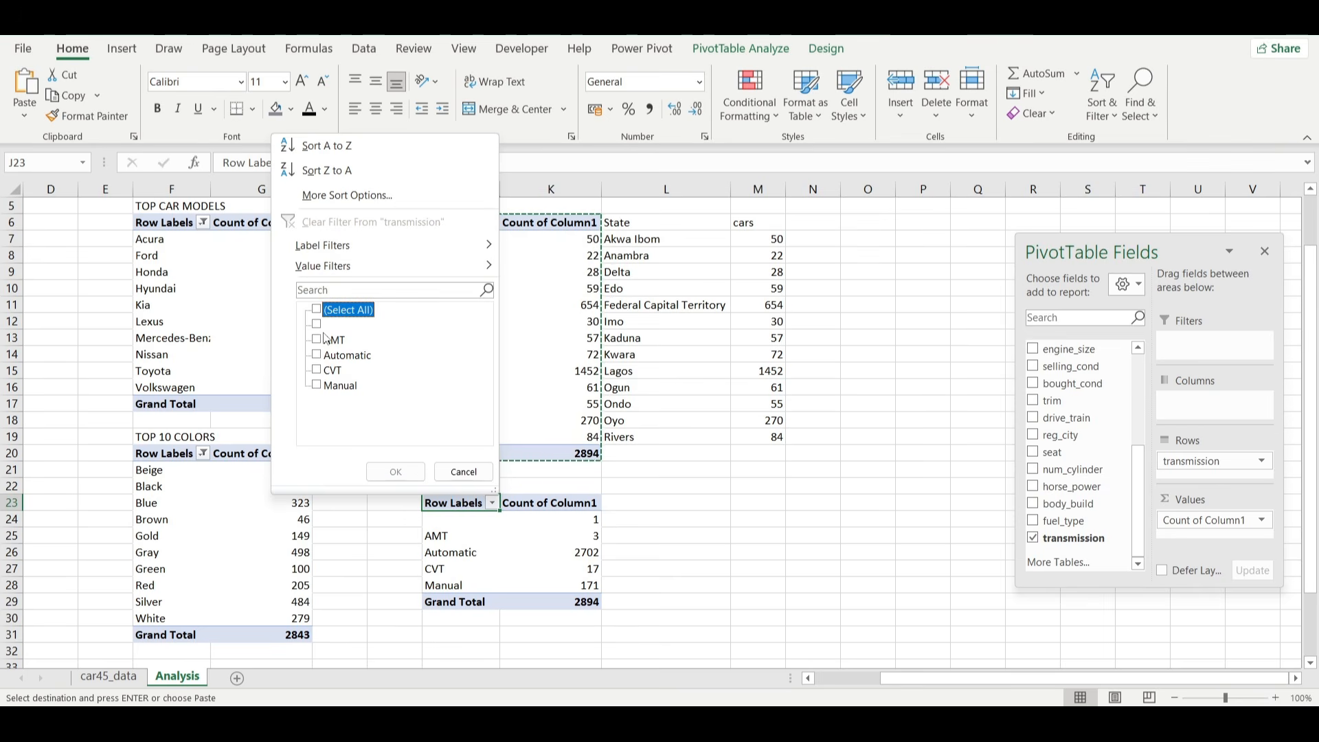
{"action": "left_click", "coordinate": [317, 355]}
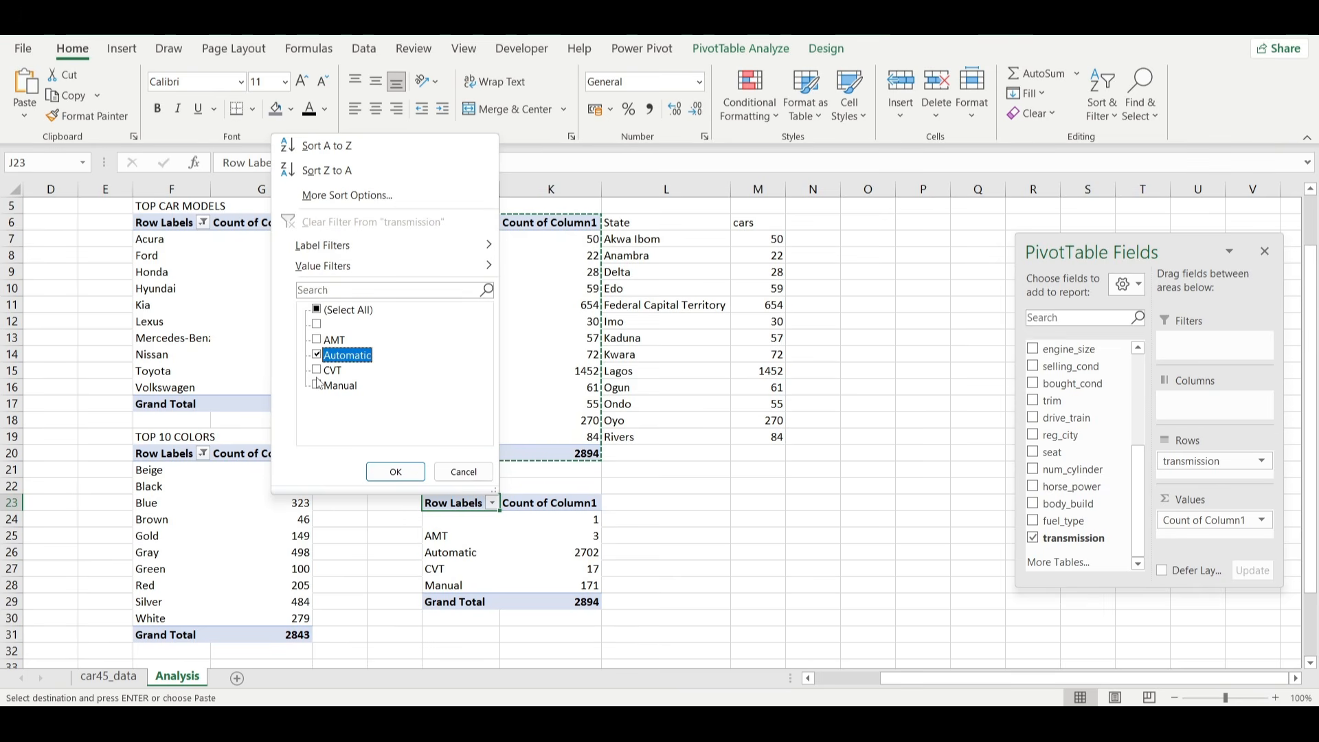
{"action": "left_click", "coordinate": [317, 371]}
{"action": "left_click", "coordinate": [316, 385]}
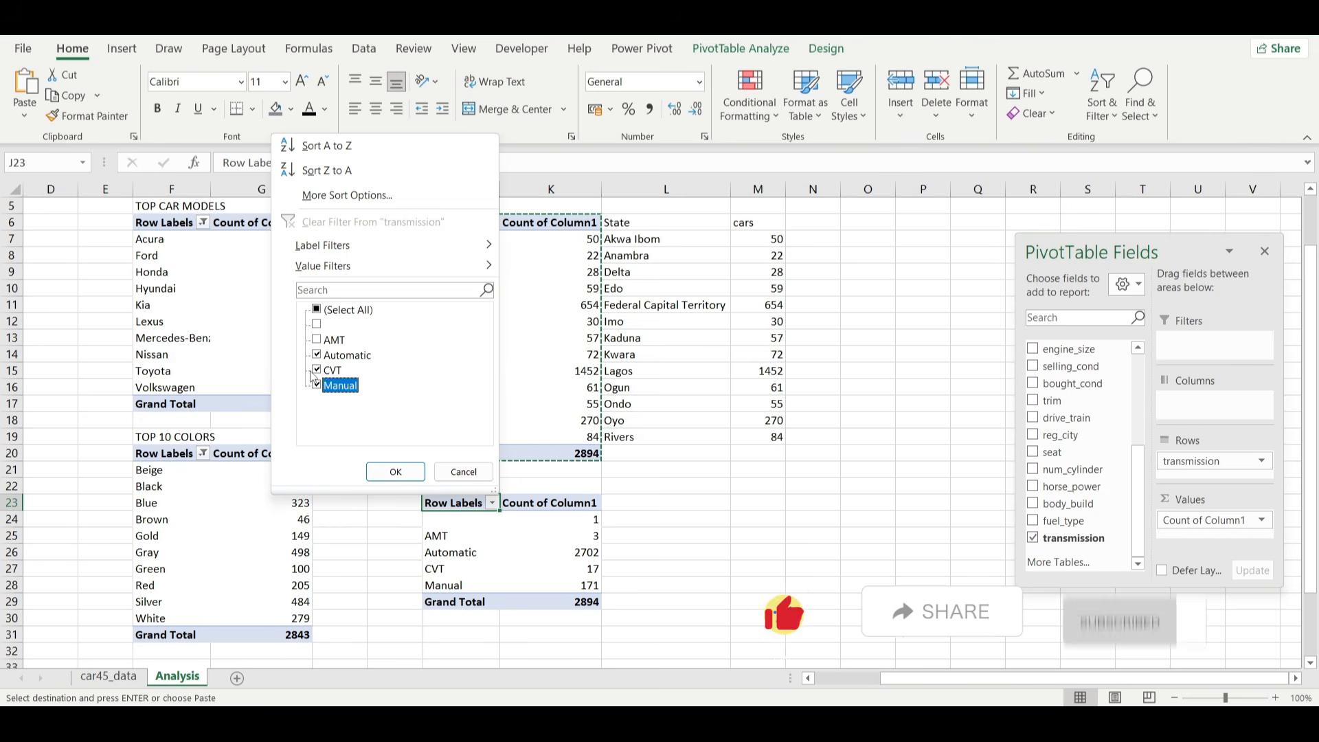
{"action": "left_click", "coordinate": [317, 370]}
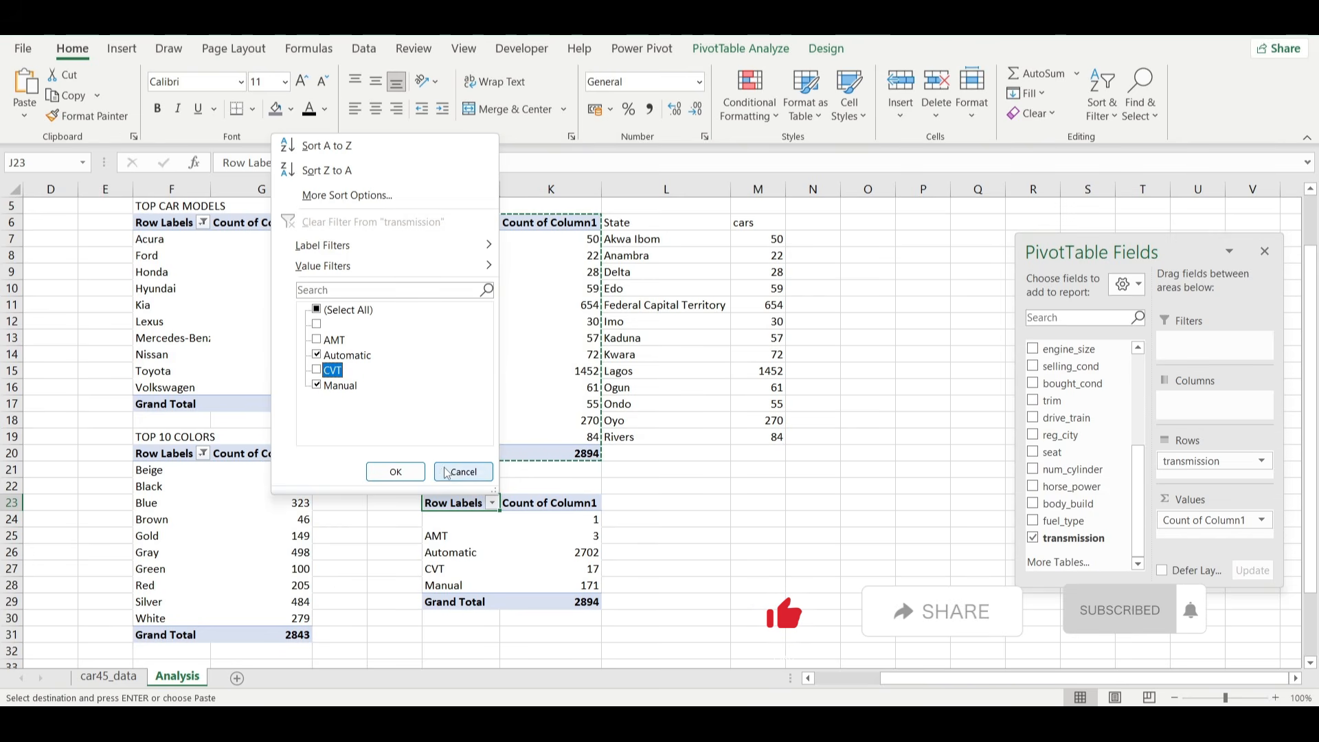
{"action": "left_click", "coordinate": [398, 472]}
{"action": "left_click", "coordinate": [554, 591]}
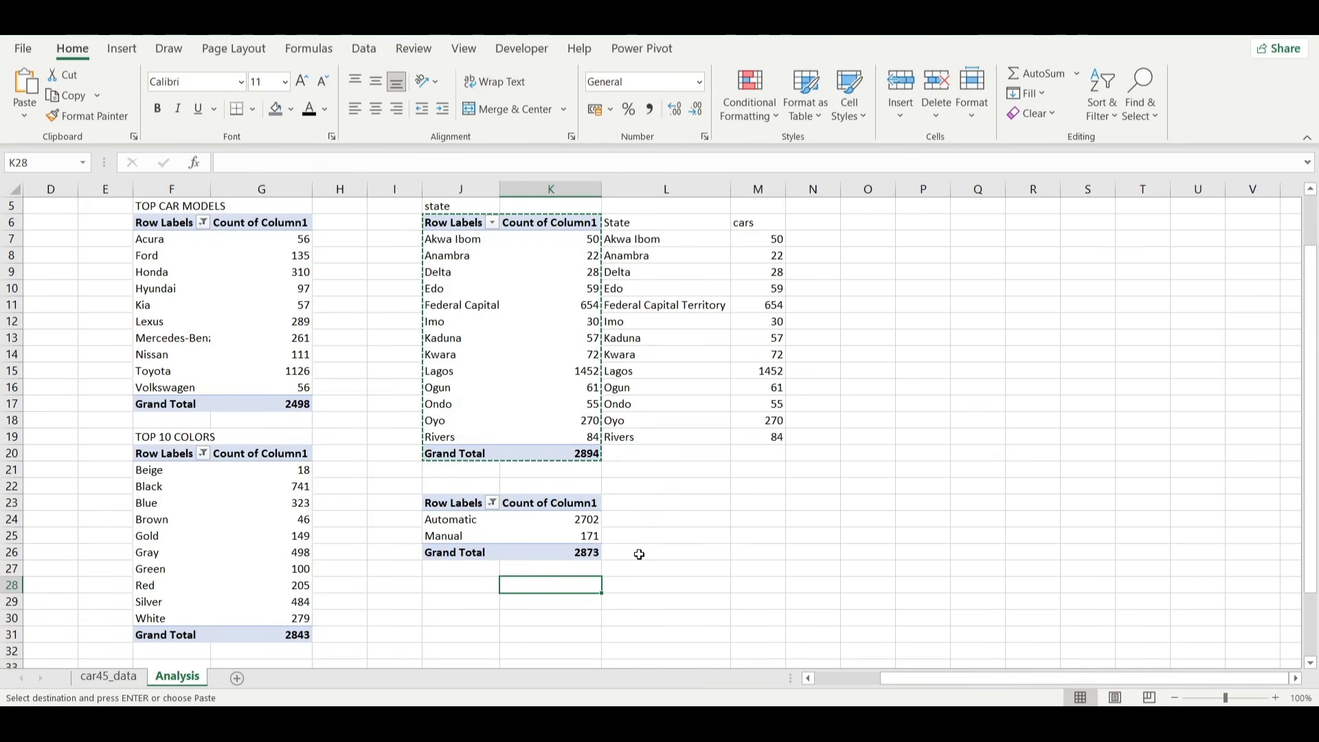
Clear the pending copy selection around the state PivotTable.
{"action": "scroll", "coordinate": [639, 554], "scroll_direction": "left", "scroll_amount": 3}
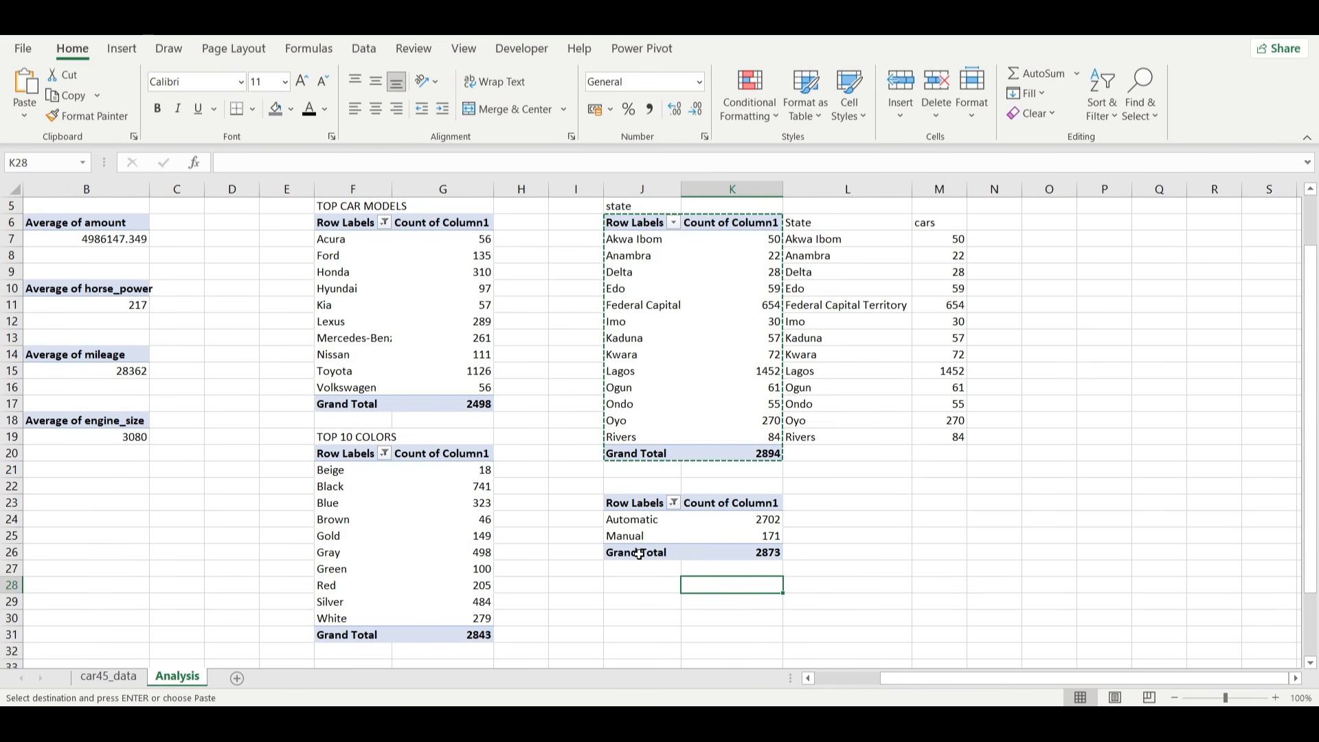
{"action": "scroll", "coordinate": [639, 554], "scroll_direction": "up", "scroll_amount": 1}
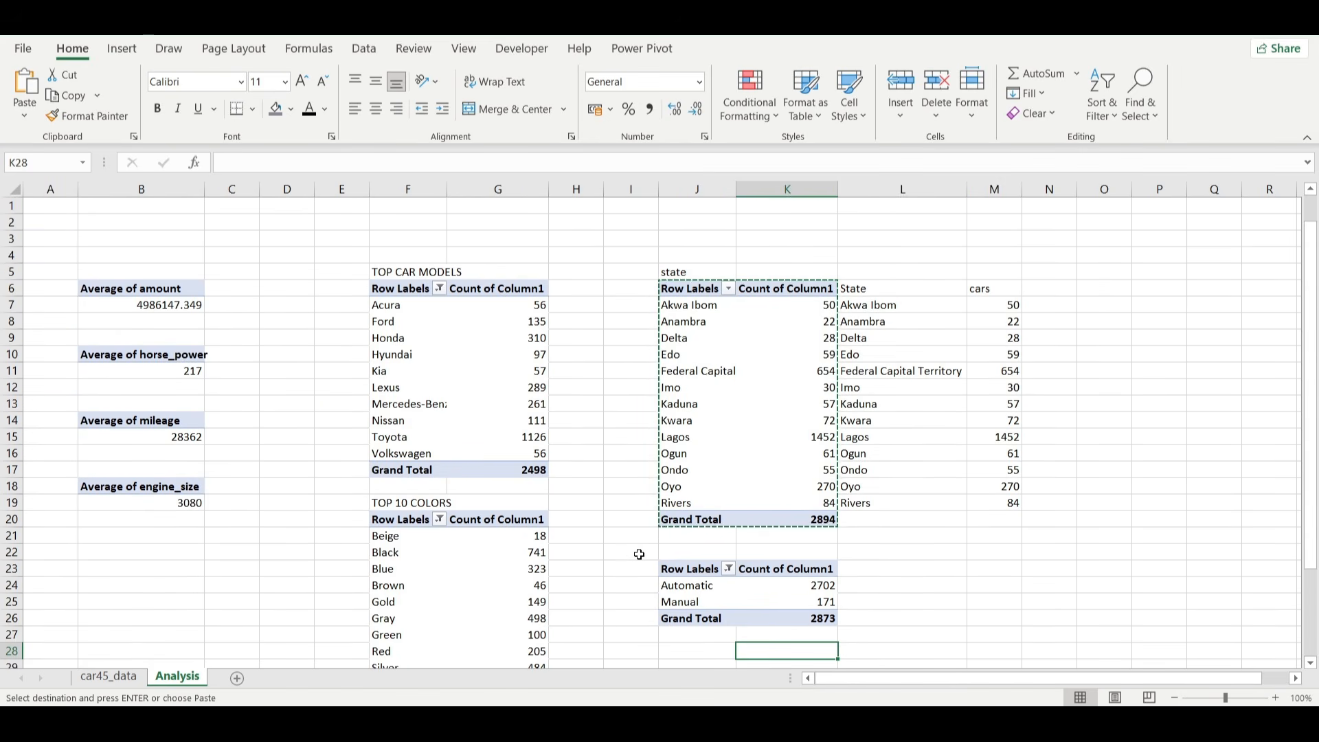
{"action": "scroll", "coordinate": [637, 552], "scroll_direction": "down", "scroll_amount": 1}
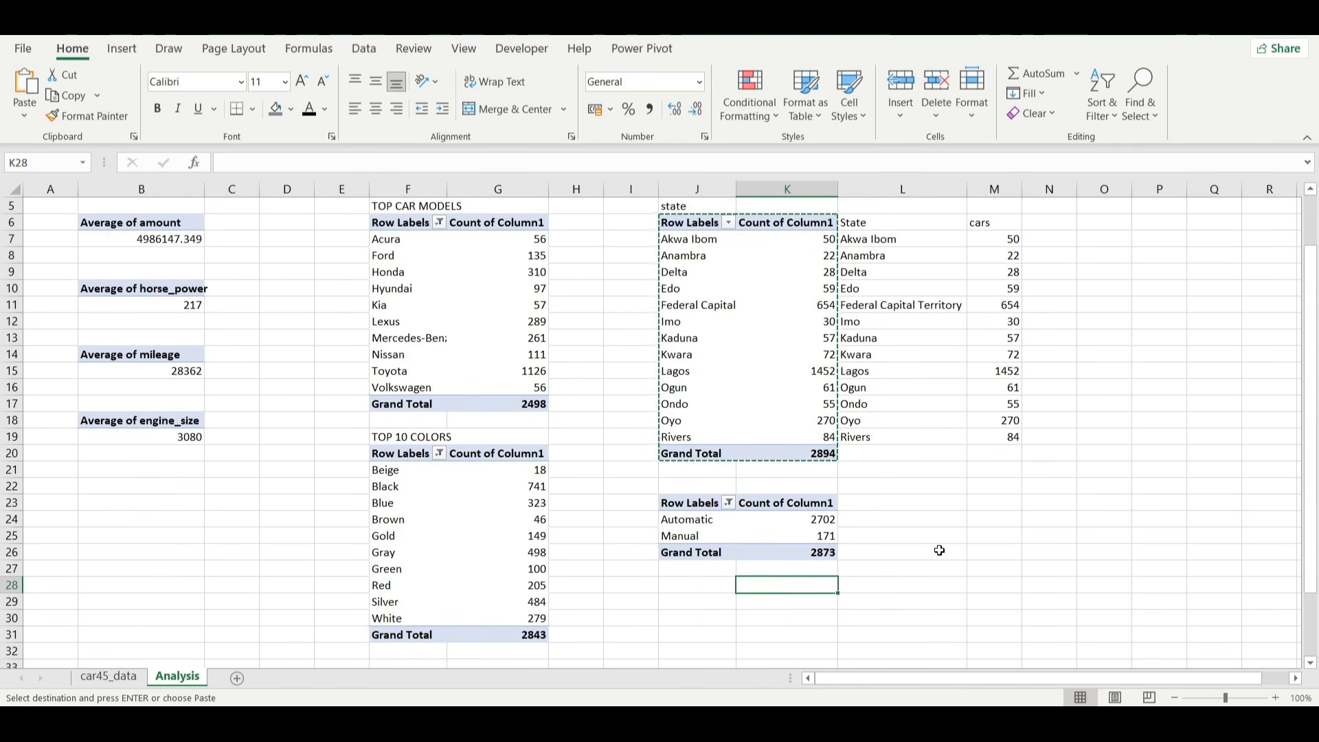
{"action": "key", "text": "BackSpace"}
{"action": "key", "text": "Return"}
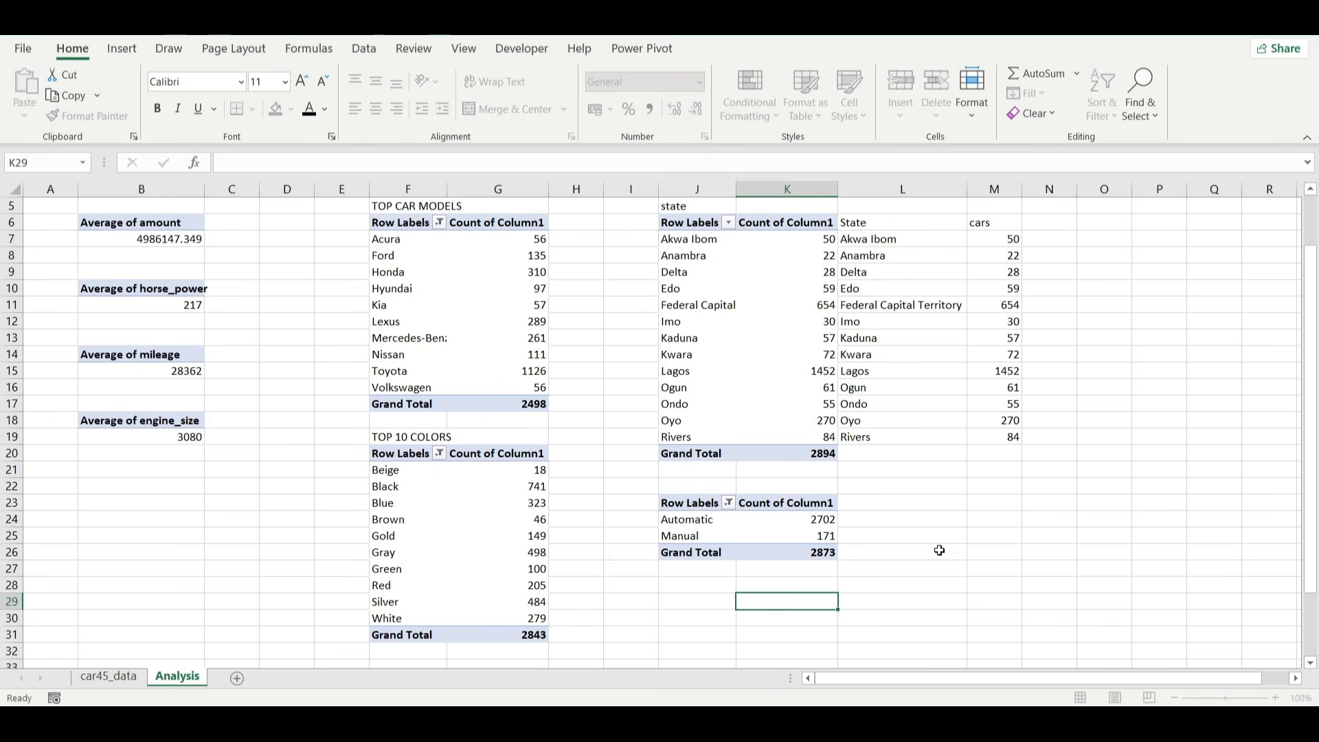
Add a new worksheet named dashboard and turn off its gridlines.
{"action": "left_click", "coordinate": [237, 679]}
{"action": "double_click", "coordinate": [236, 678]}
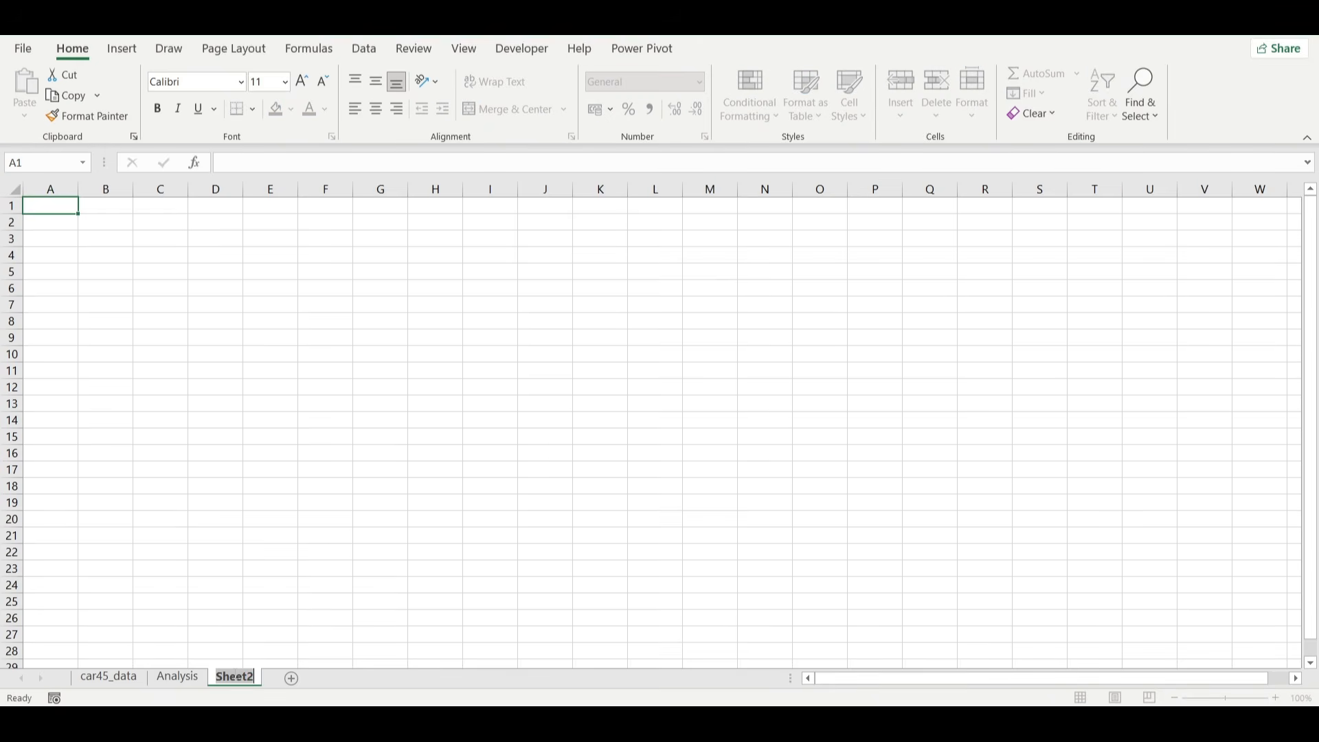
{"action": "type", "text": "dashboard"}
{"action": "key", "text": "Return"}
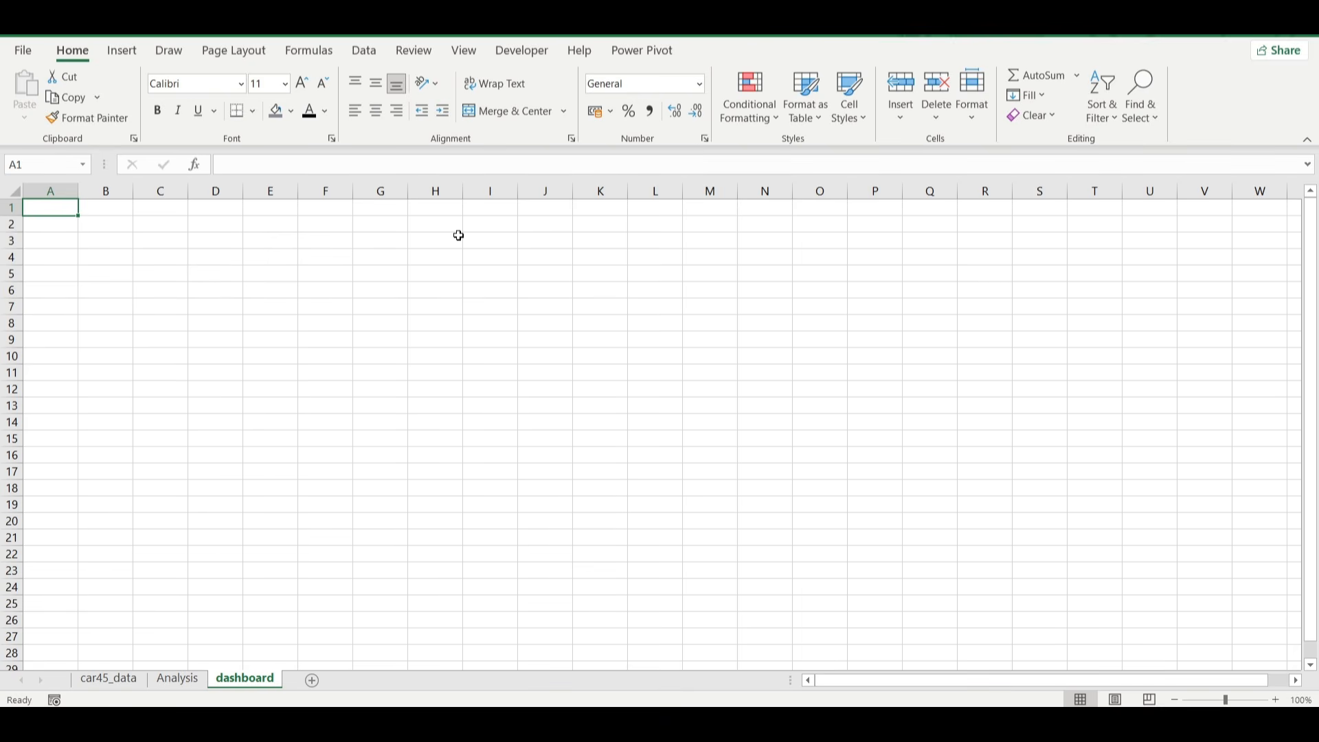
{"action": "left_click", "coordinate": [464, 50]}
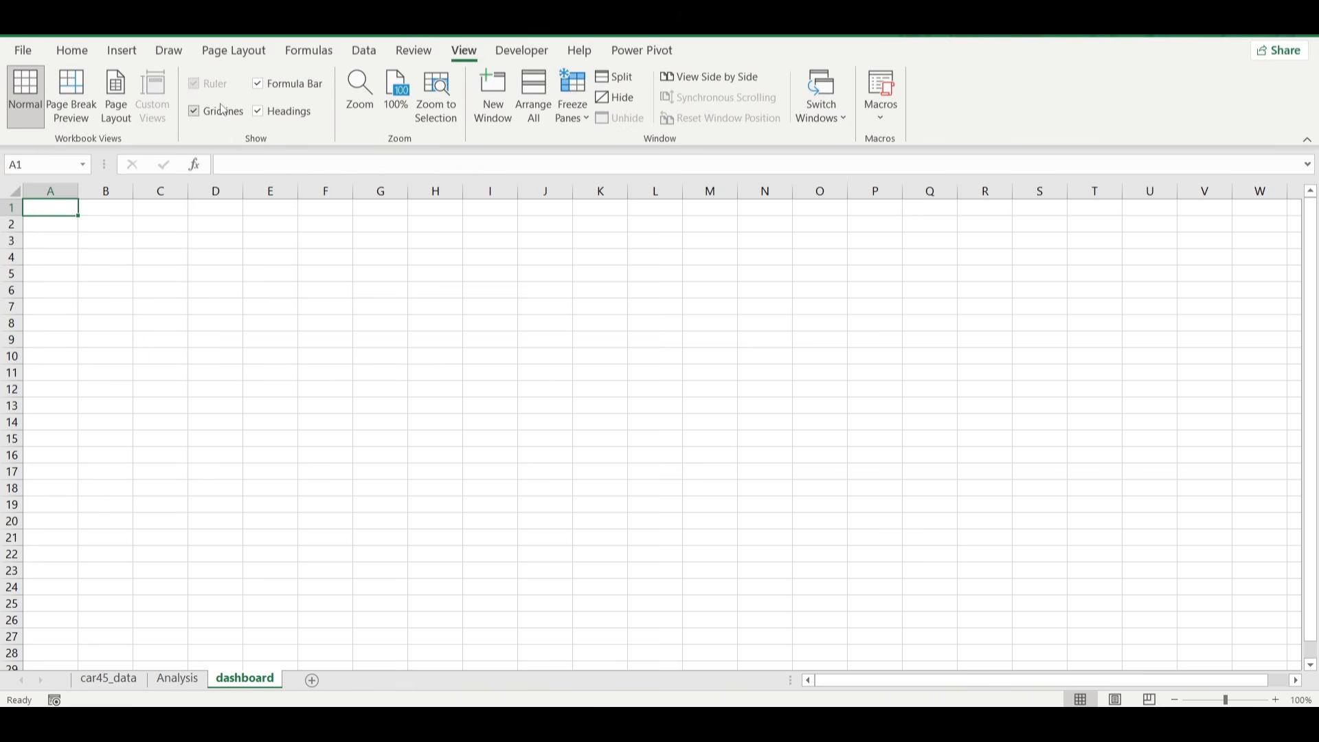
{"action": "left_click", "coordinate": [216, 112]}
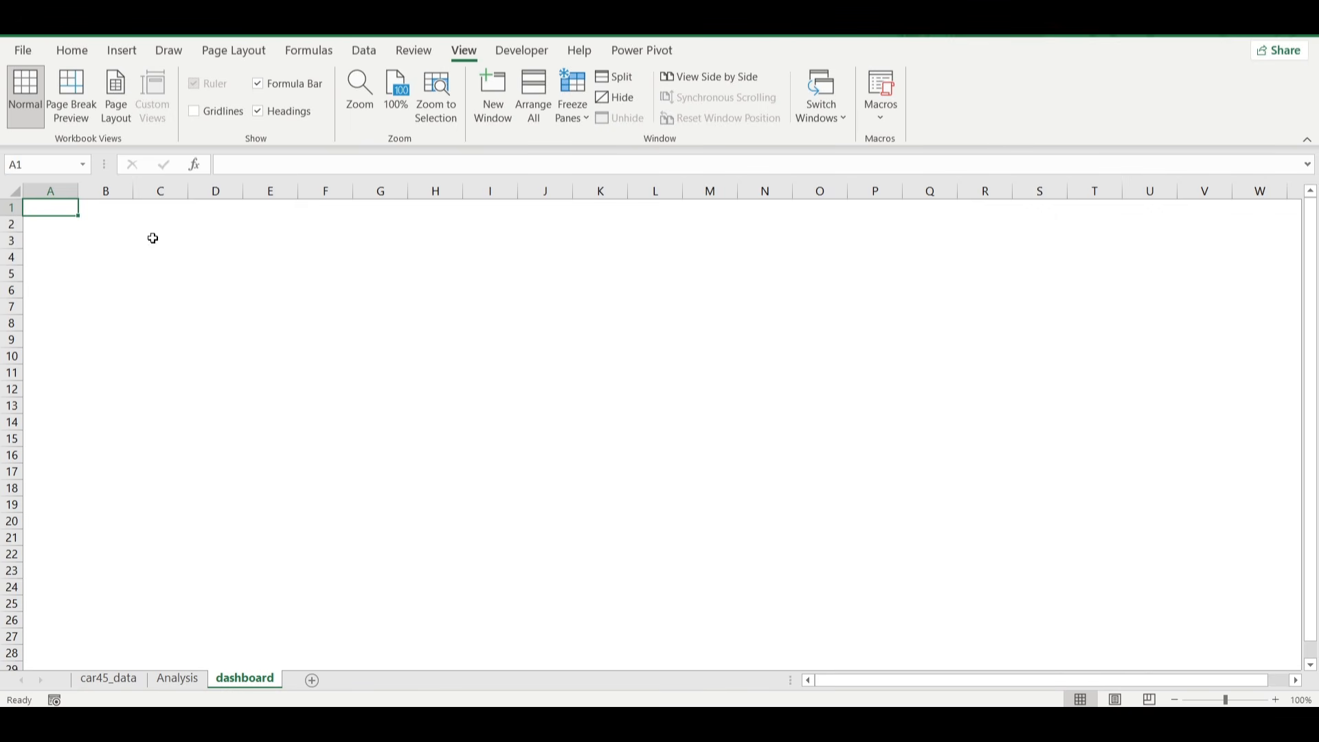
Fill the entire dashboard sheet with a custom purplish-gray background color specified by its hex code.
{"action": "left_click", "coordinate": [16, 193]}
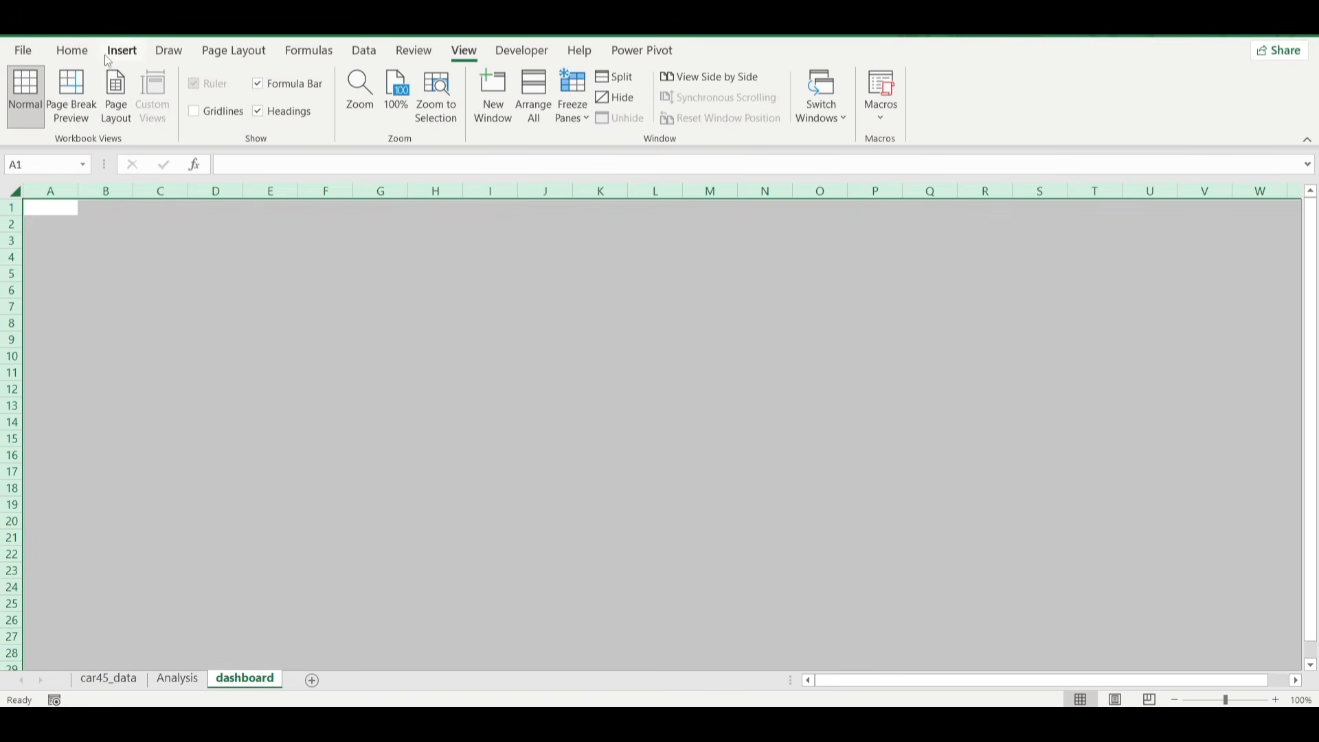
{"action": "left_click", "coordinate": [73, 51]}
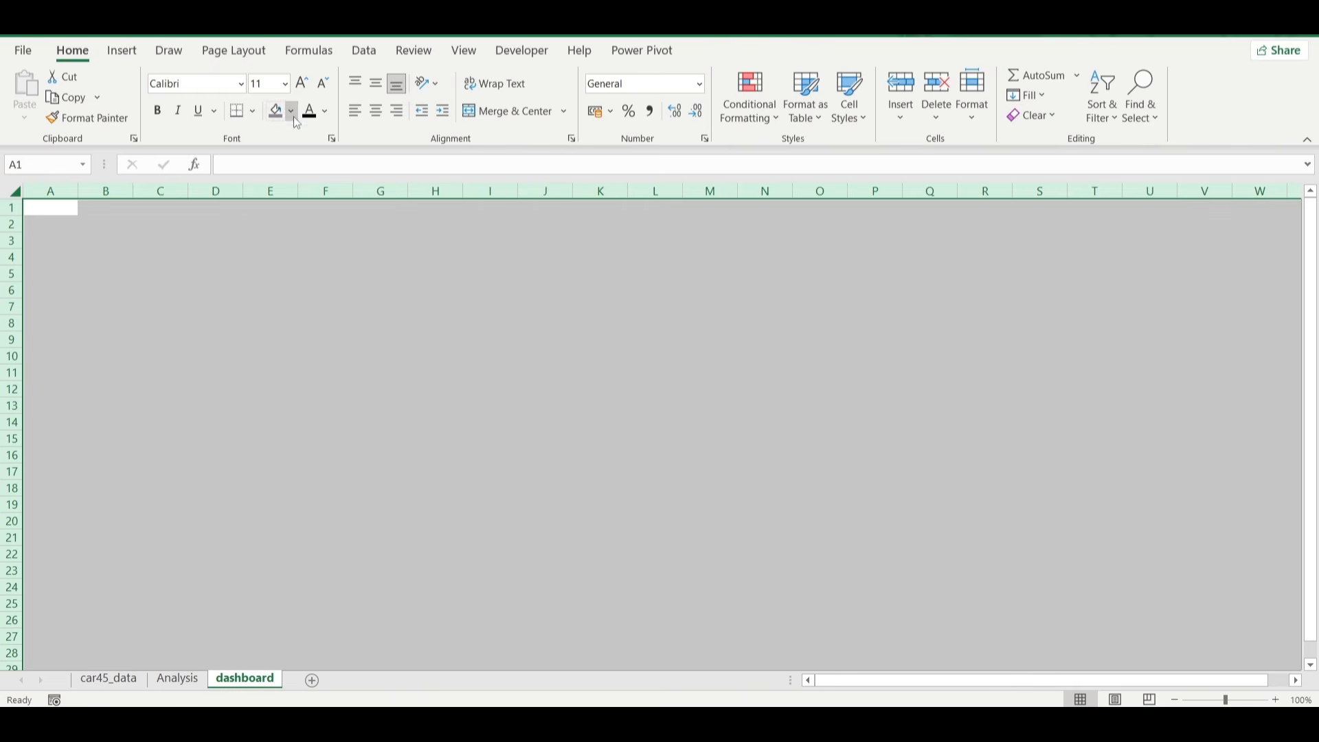
{"action": "left_click", "coordinate": [291, 111]}
{"action": "left_click", "coordinate": [311, 322]}
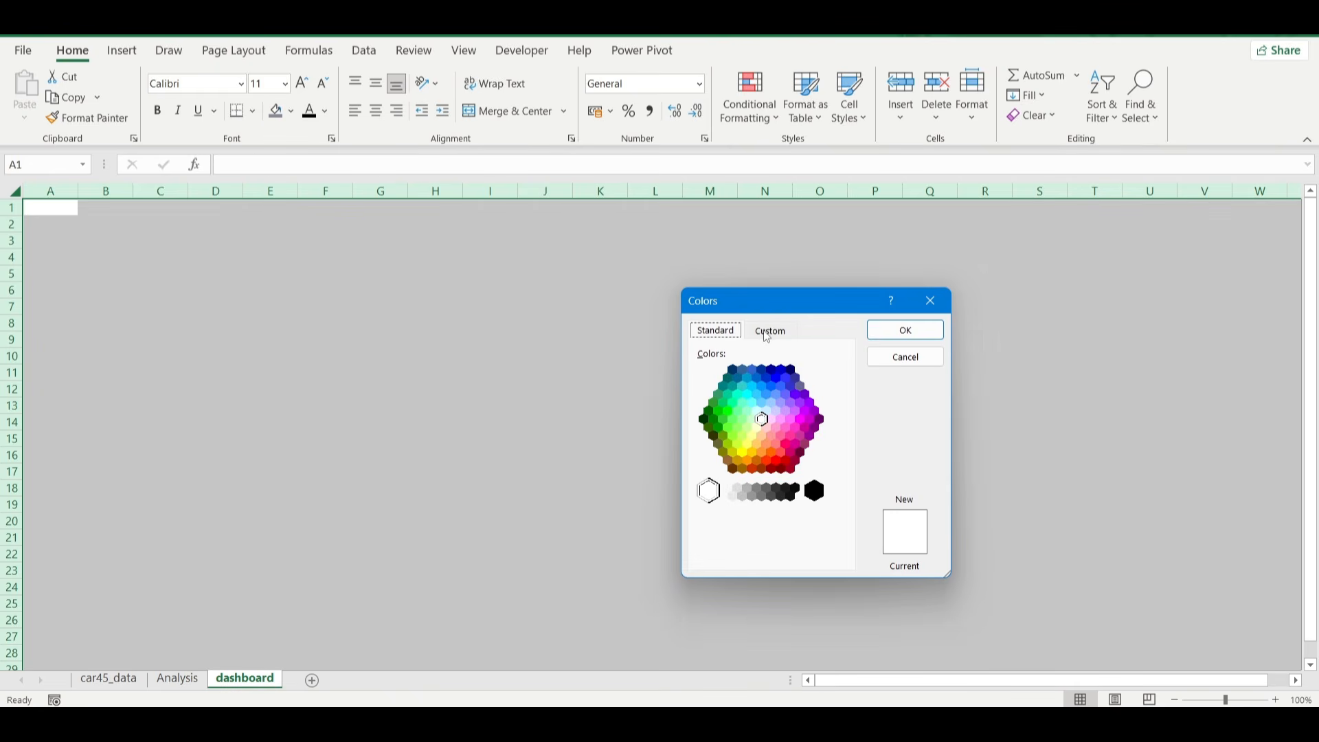
{"action": "left_click", "coordinate": [771, 330]}
{"action": "double_click", "coordinate": [776, 554]}
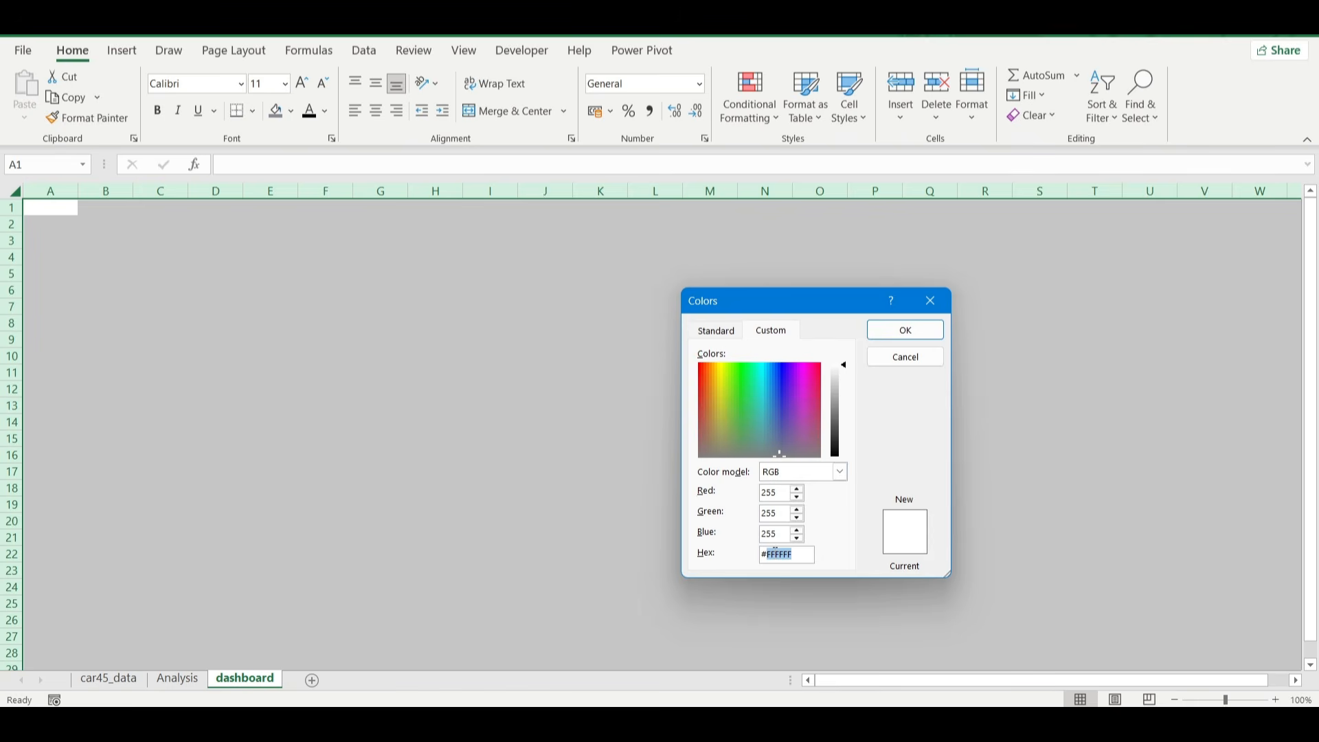
{"action": "type", "text": "888894"}
{"action": "left_click", "coordinate": [906, 330]}
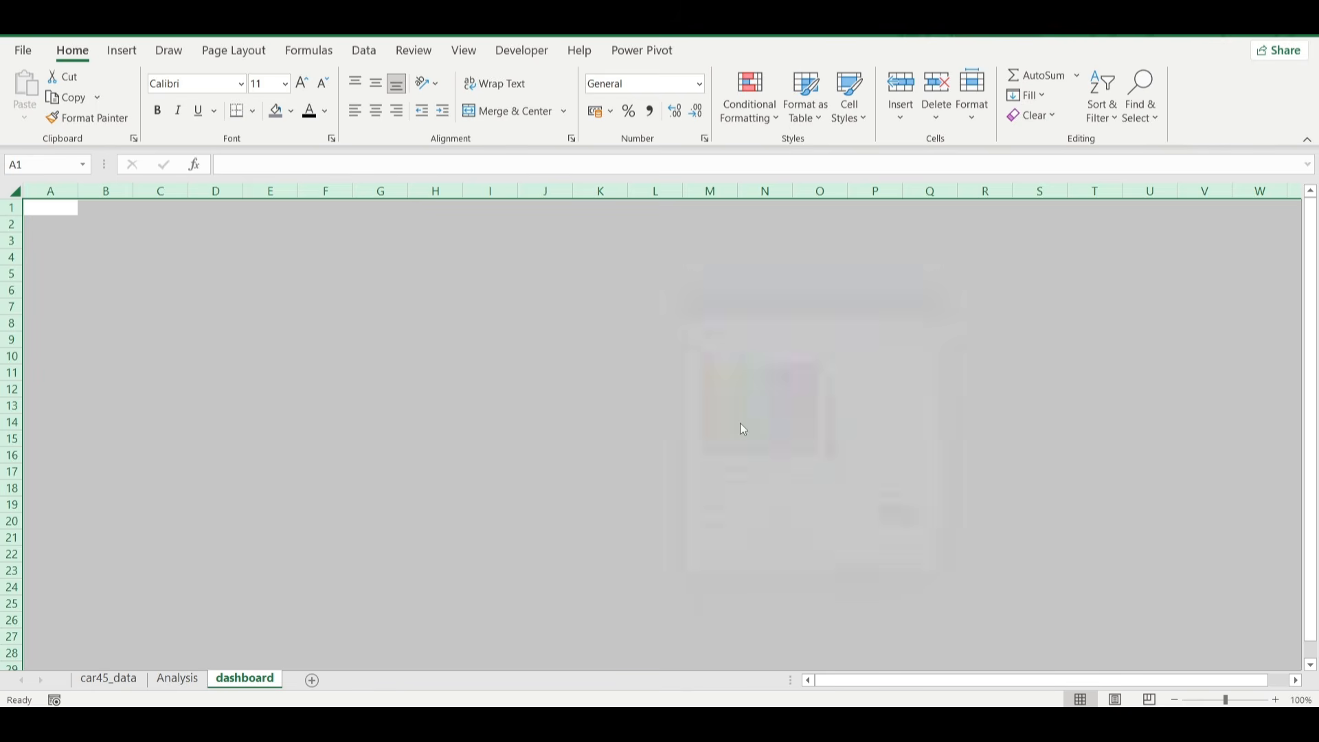
{"action": "left_click", "coordinate": [789, 388]}
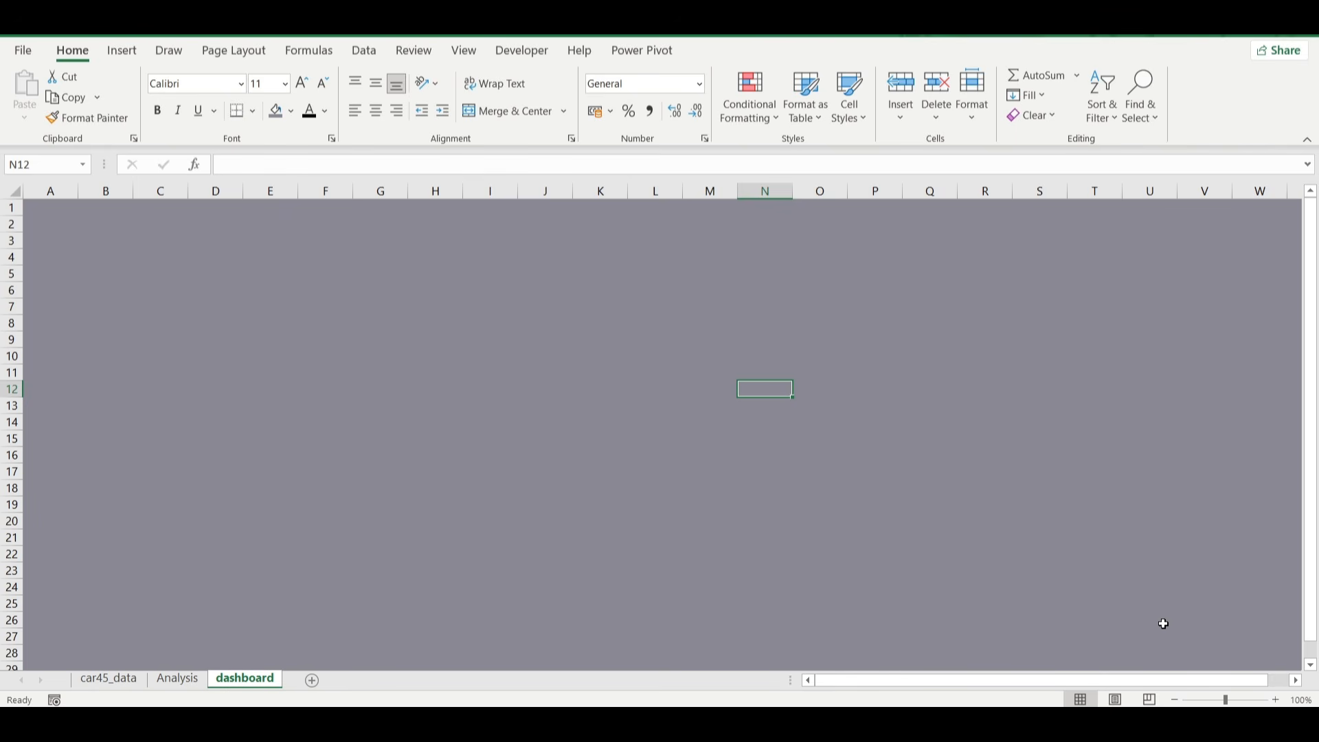
Set the dashboard sheet's zoom to 90%.
{"action": "left_click", "coordinate": [1176, 700]}
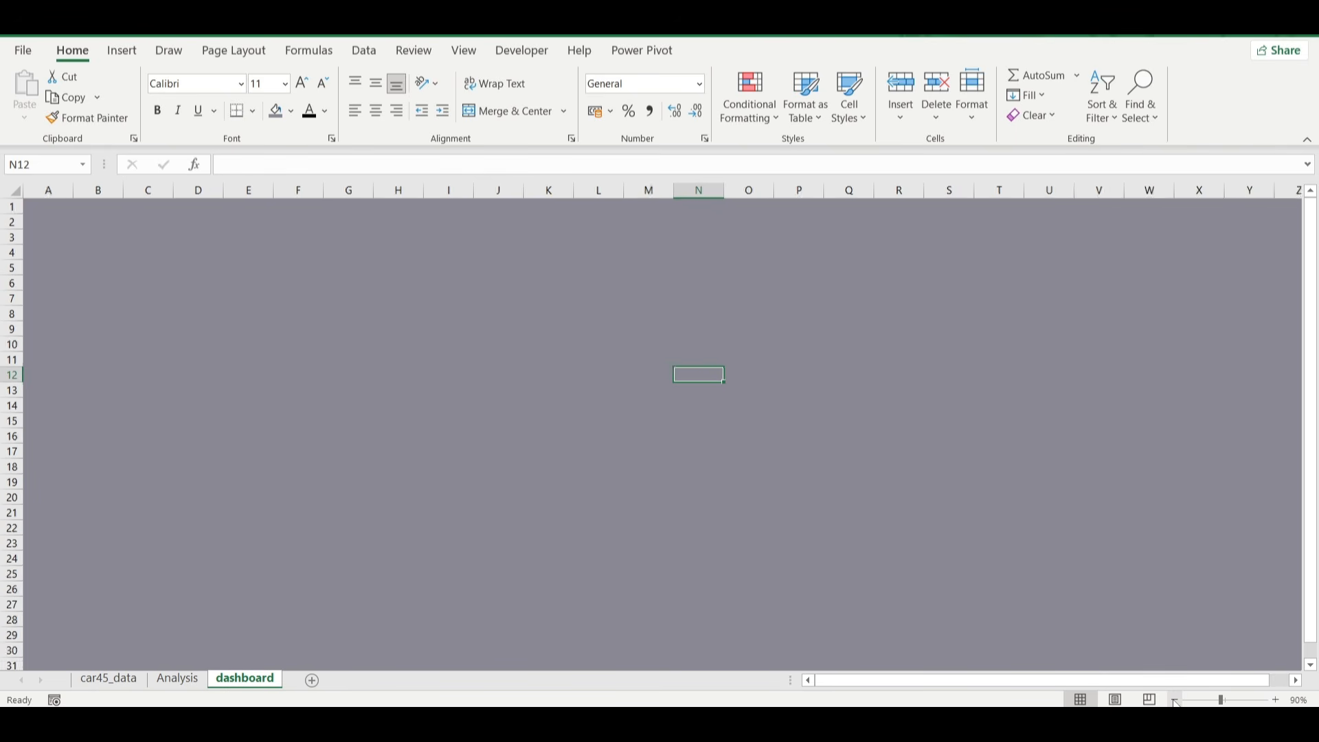
{"action": "left_click", "coordinate": [1176, 700]}
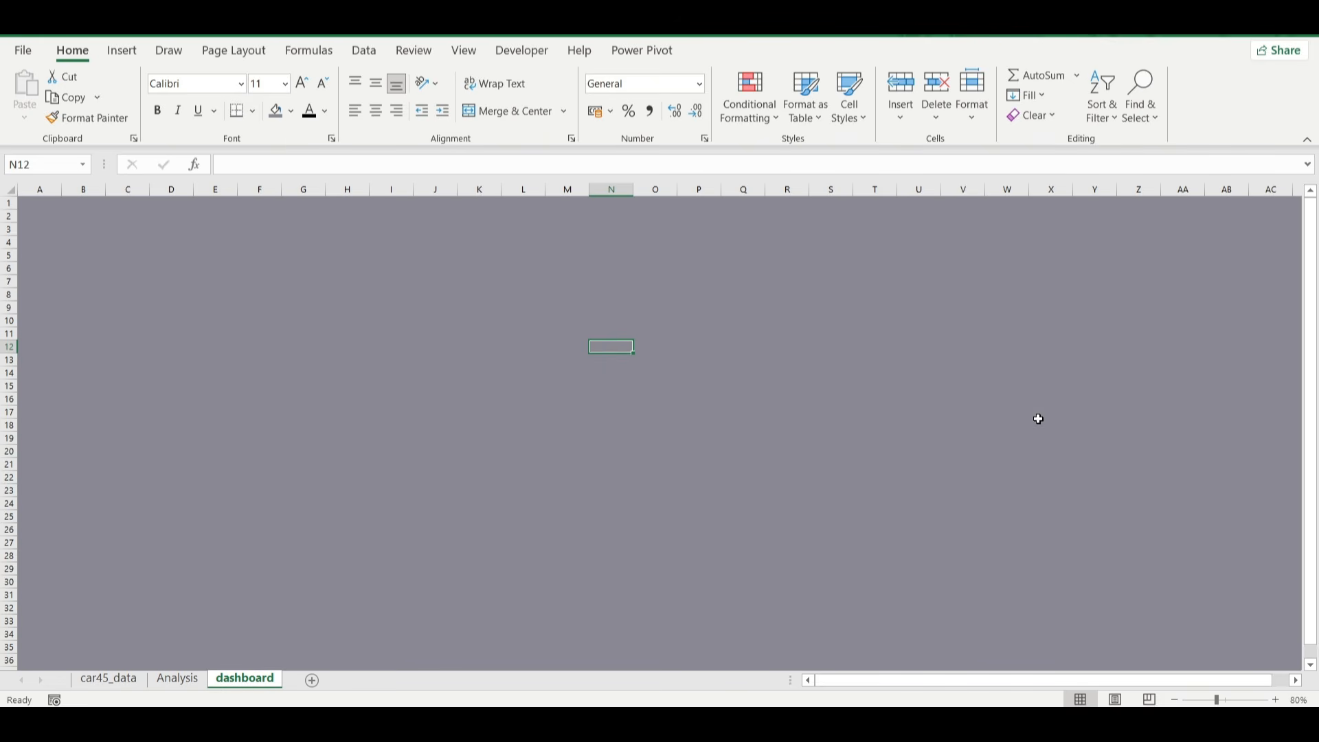
{"action": "left_click", "coordinate": [1276, 700]}
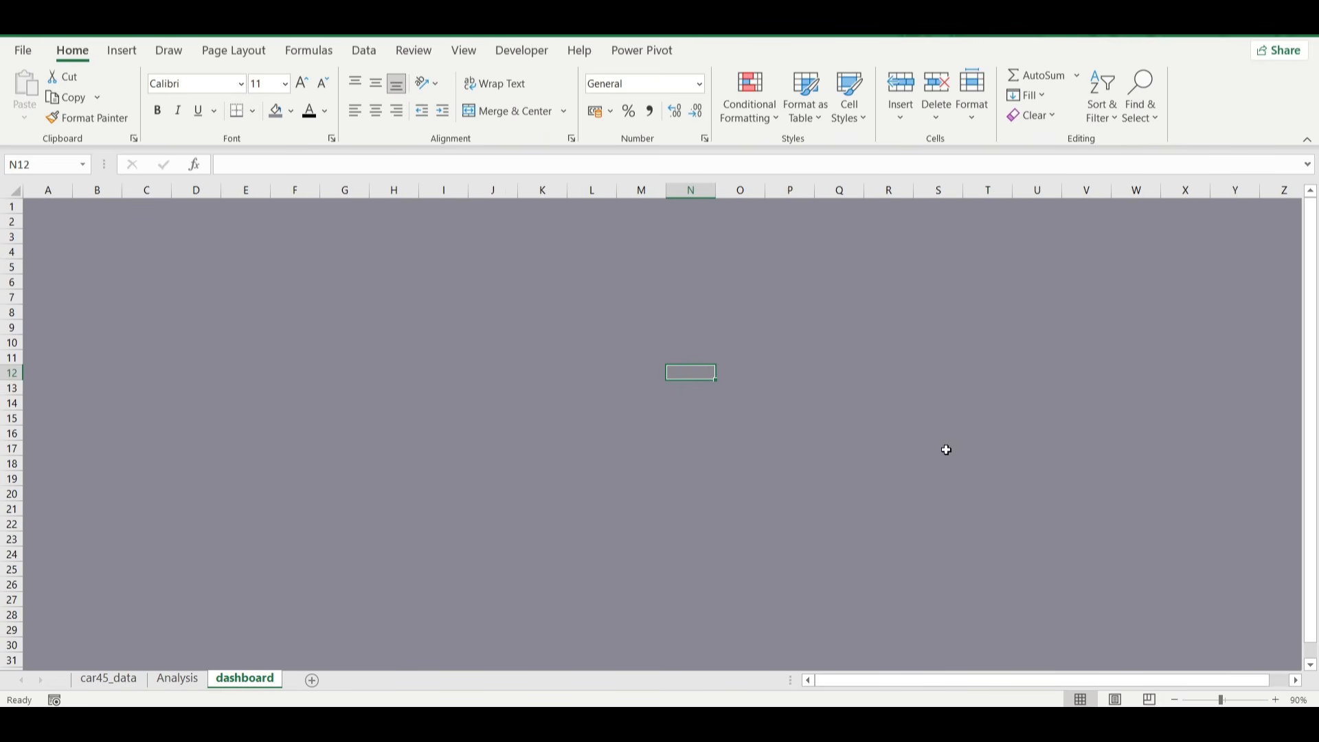
{"action": "left_click_drag", "start_coordinate": [816, 421], "coordinate": [255, 143]}
{"action": "left_click", "coordinate": [171, 306]}
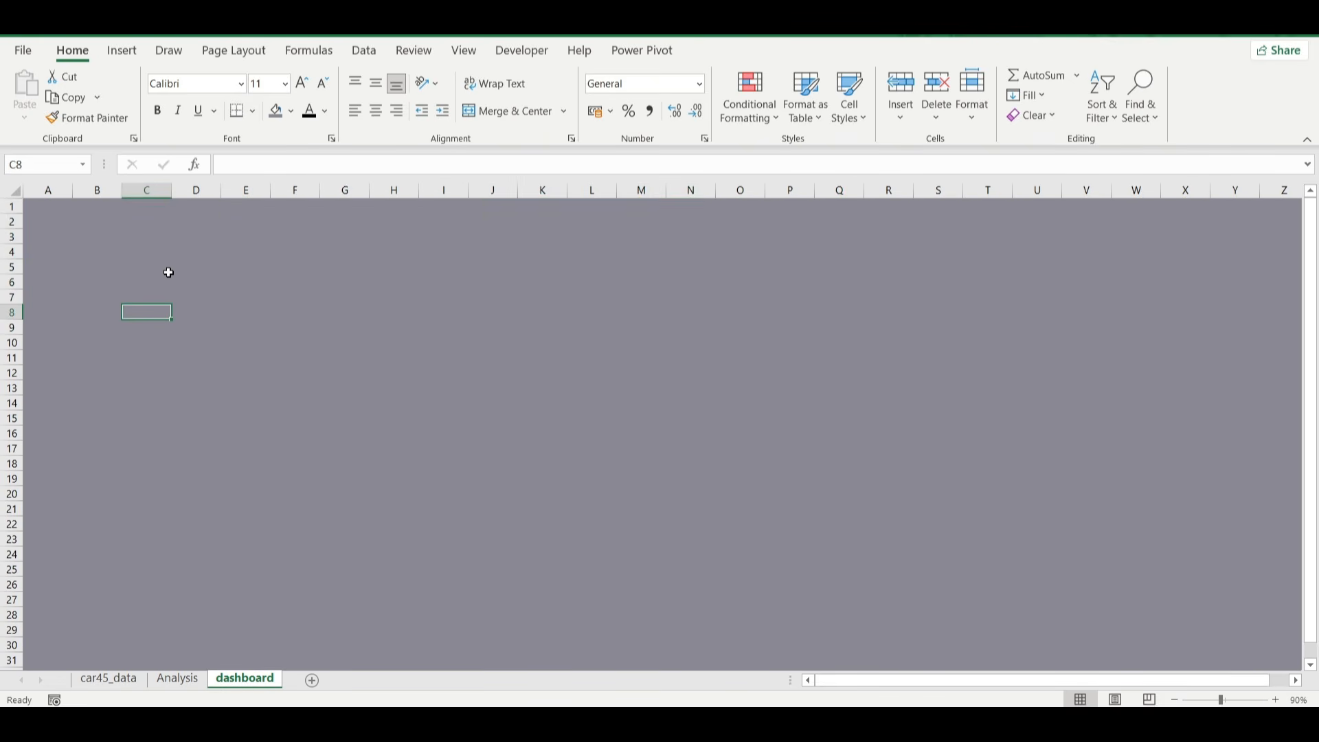
Draw a tall, narrow rounded rectangle about 13.7 cm high and 1.4 cm wide on the dashboard, placed over column F from row 3.
{"action": "left_click", "coordinate": [122, 51]}
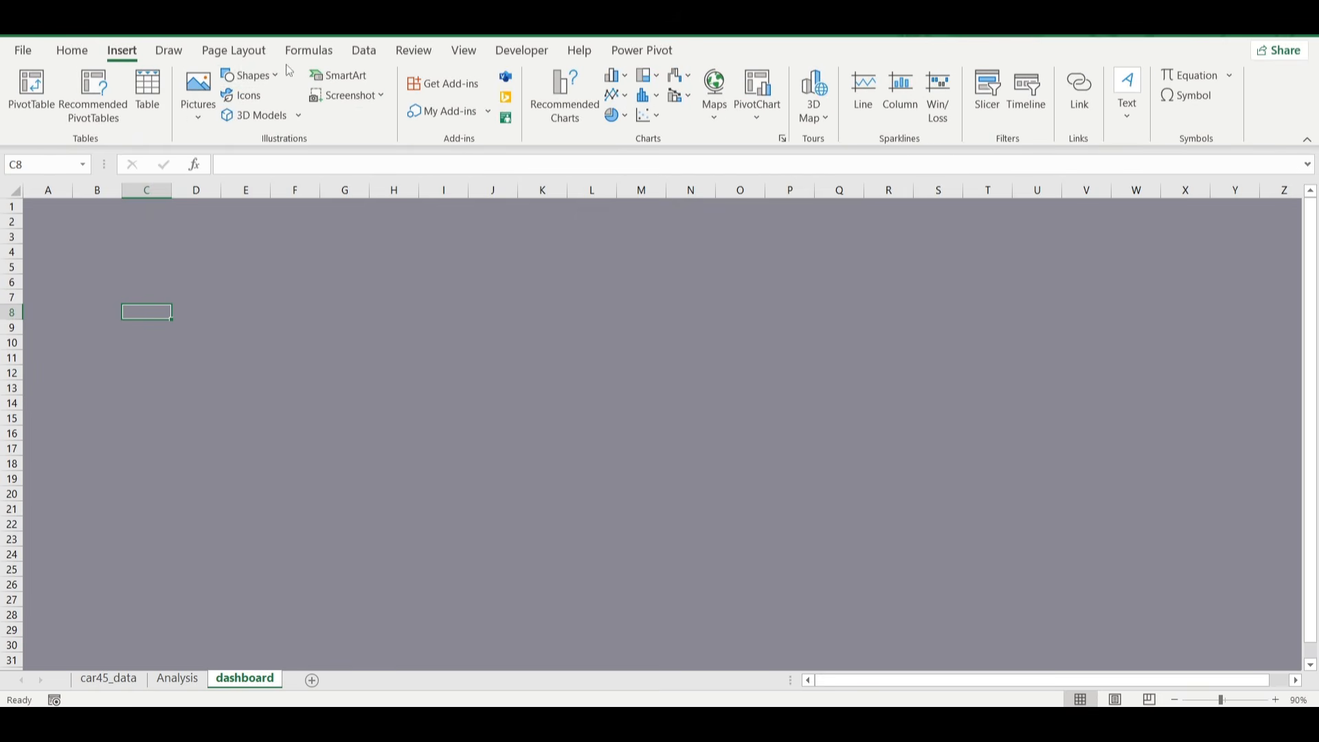
{"action": "left_click", "coordinate": [275, 77]}
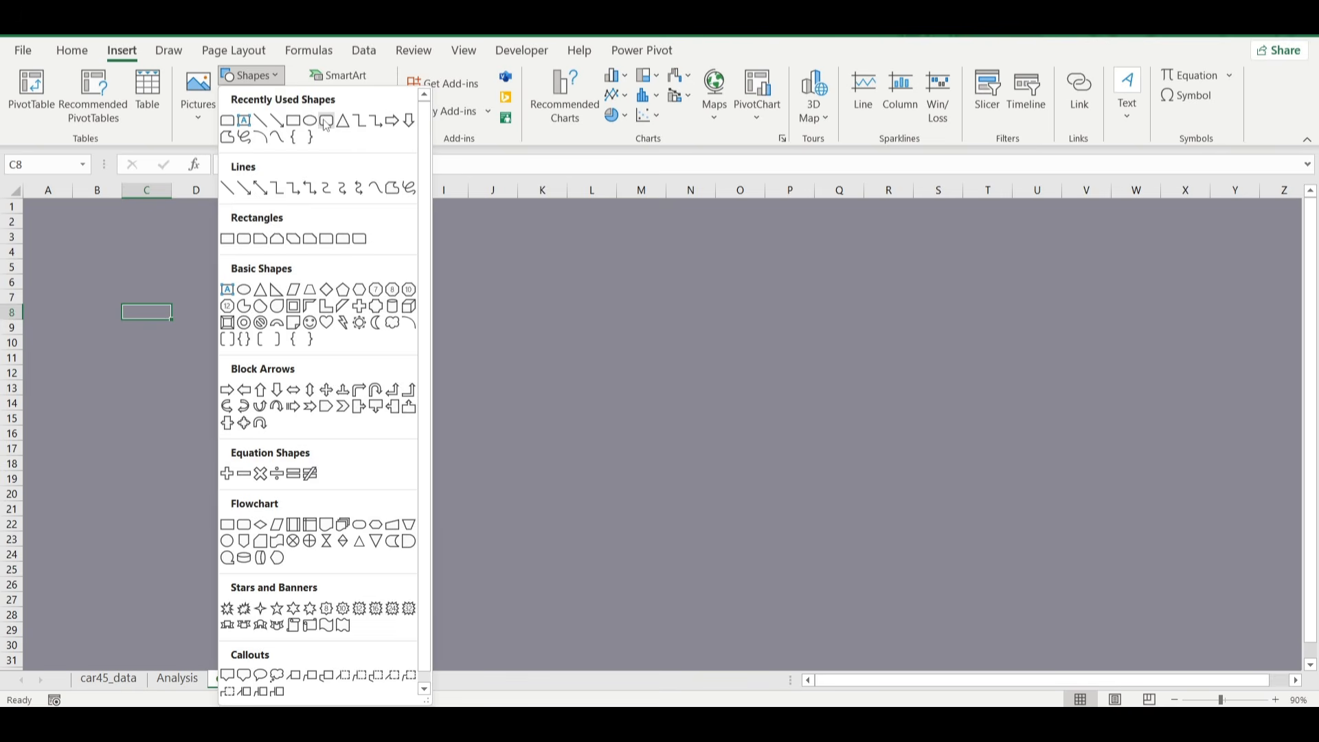
{"action": "left_click", "coordinate": [326, 121]}
{"action": "left_click_drag", "start_coordinate": [282, 243], "coordinate": [324, 641]}
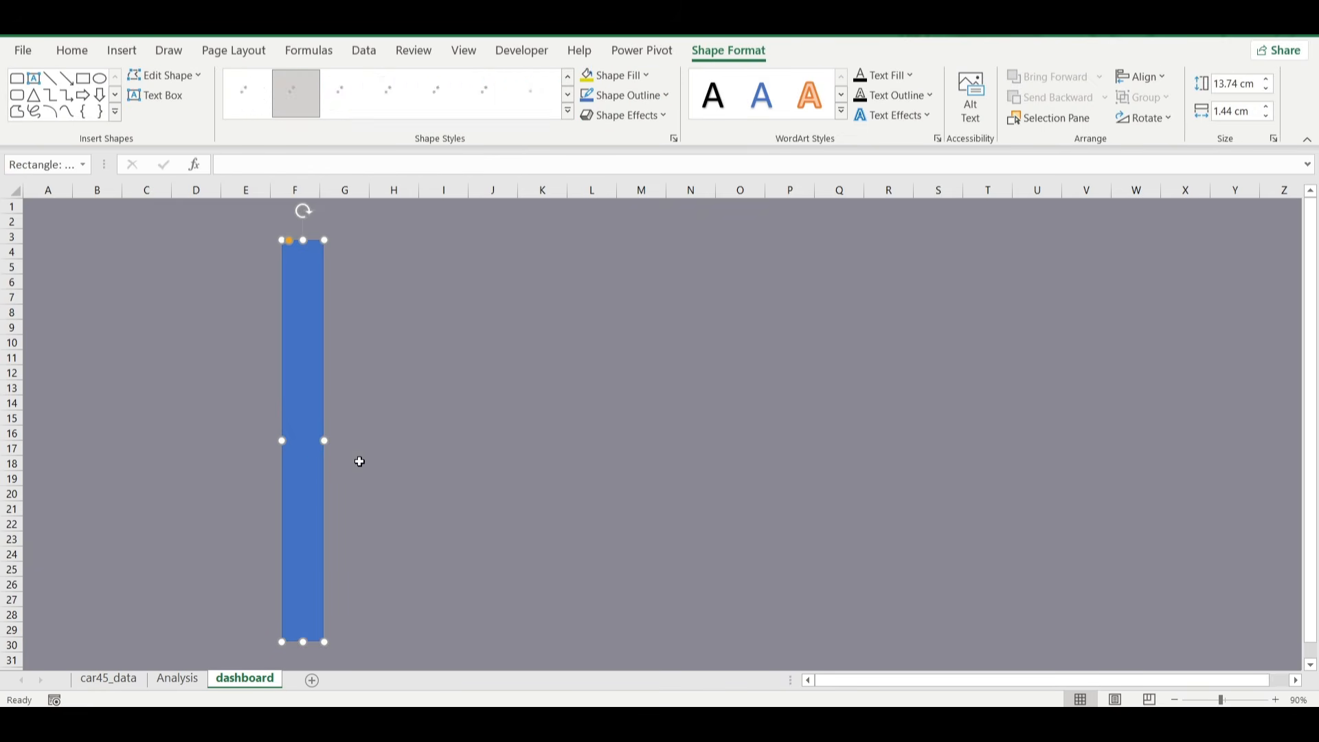
{"action": "left_click_drag", "start_coordinate": [307, 459], "coordinate": [301, 460]}
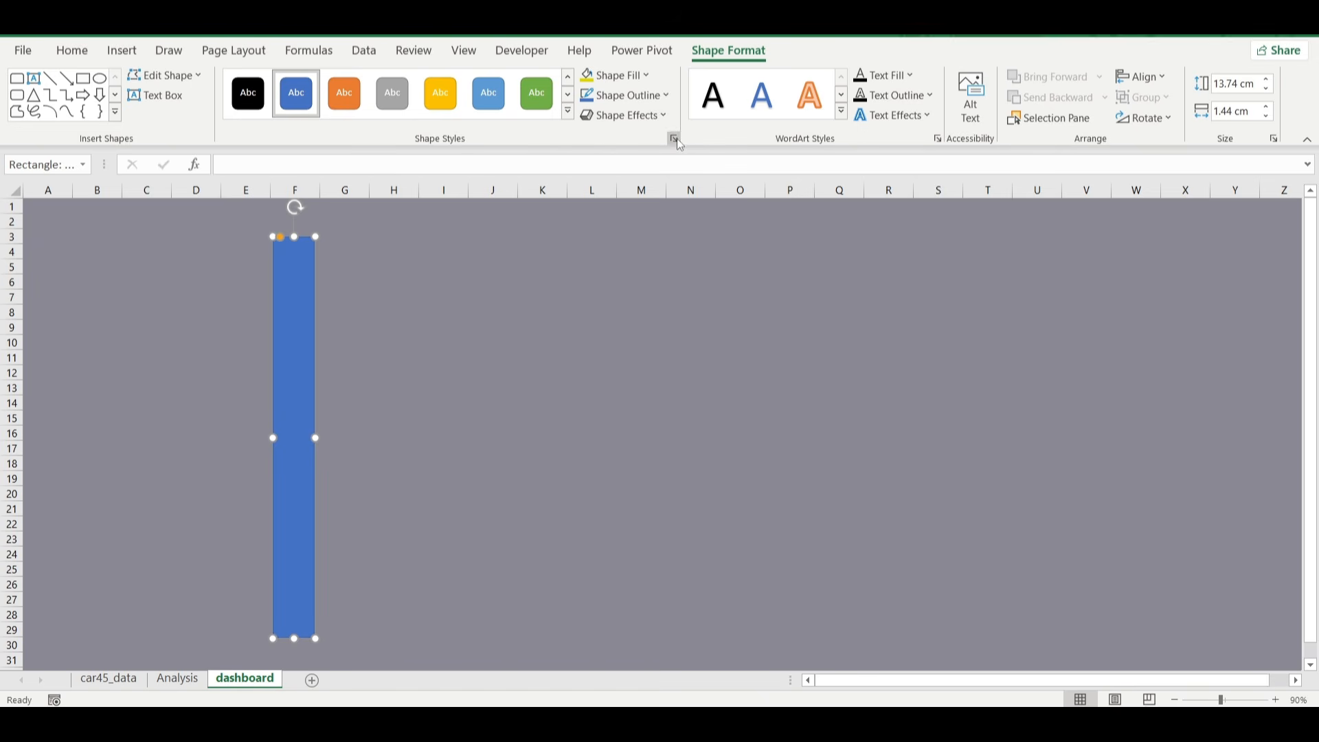
Give the narrow rounded rectangle a solid black fill and remove its outline.
{"action": "key", "text": "ctrl+1"}
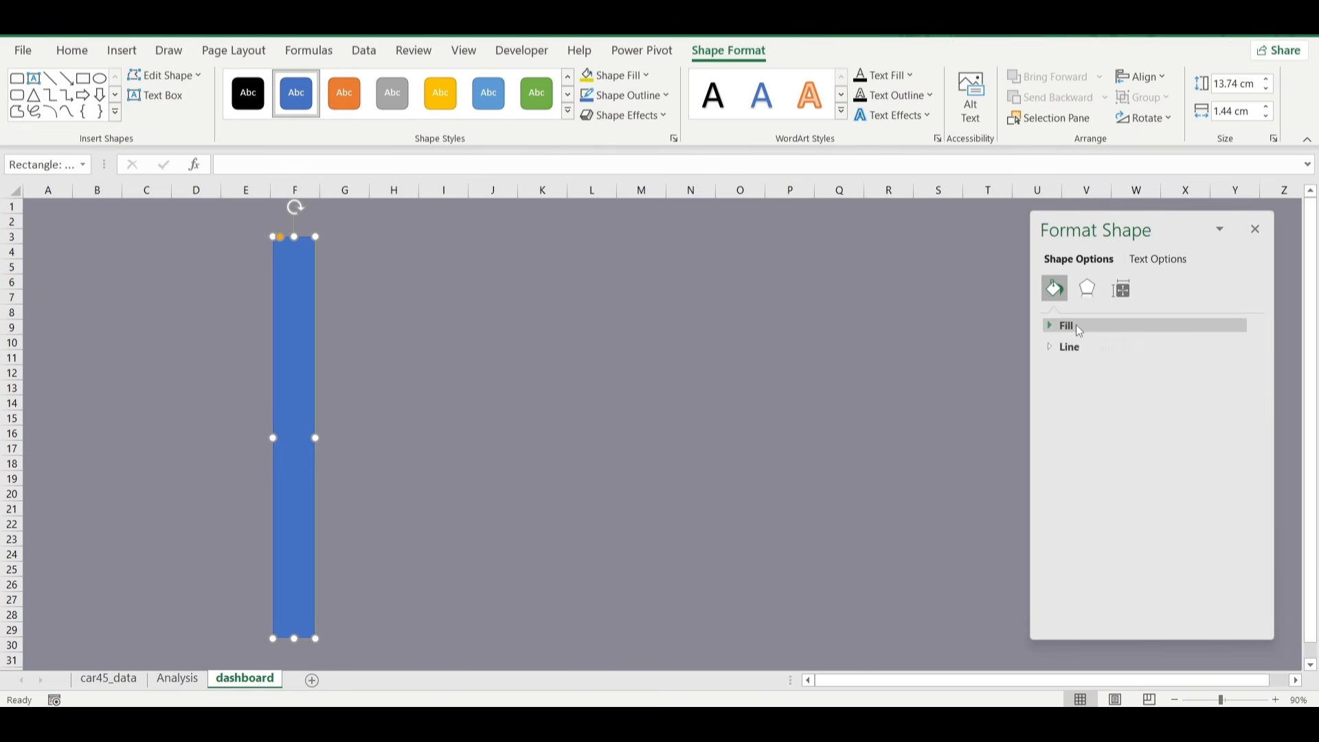
{"action": "left_click", "coordinate": [1070, 325]}
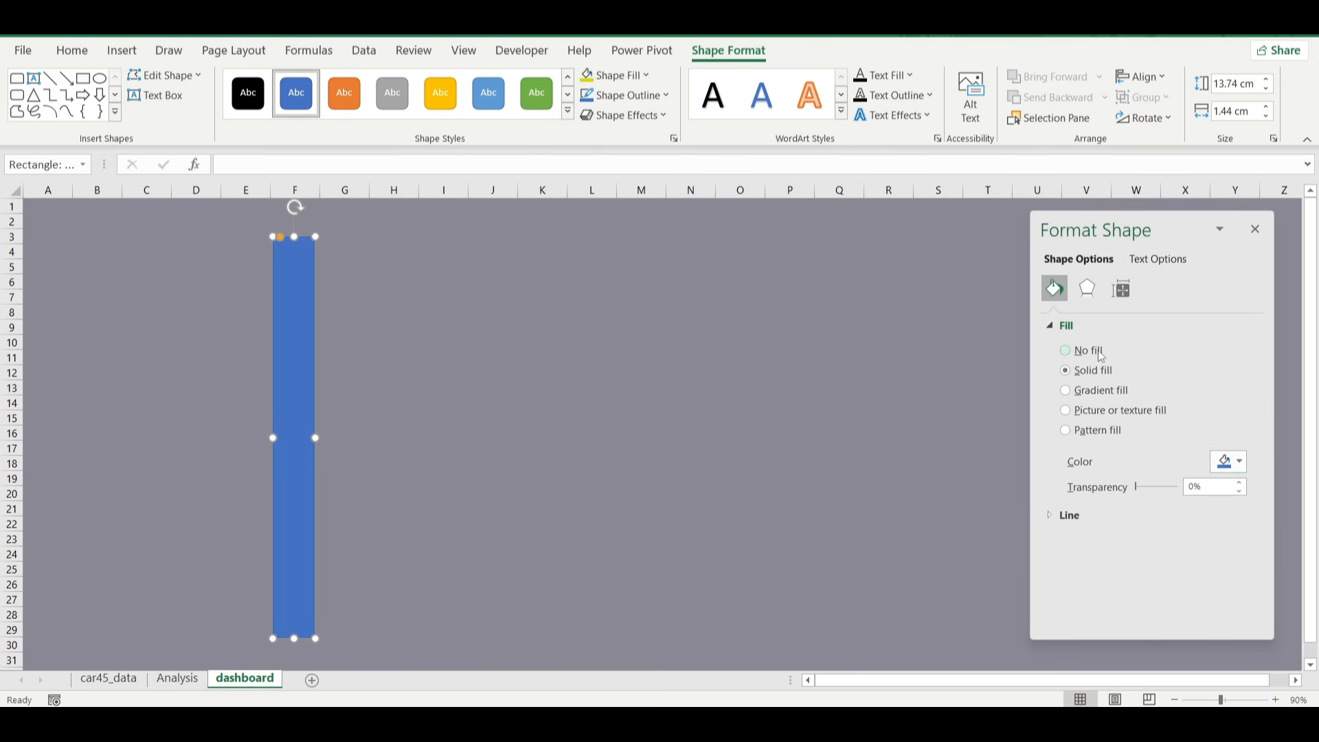
{"action": "left_click", "coordinate": [1230, 462]}
{"action": "left_click", "coordinate": [1200, 508]}
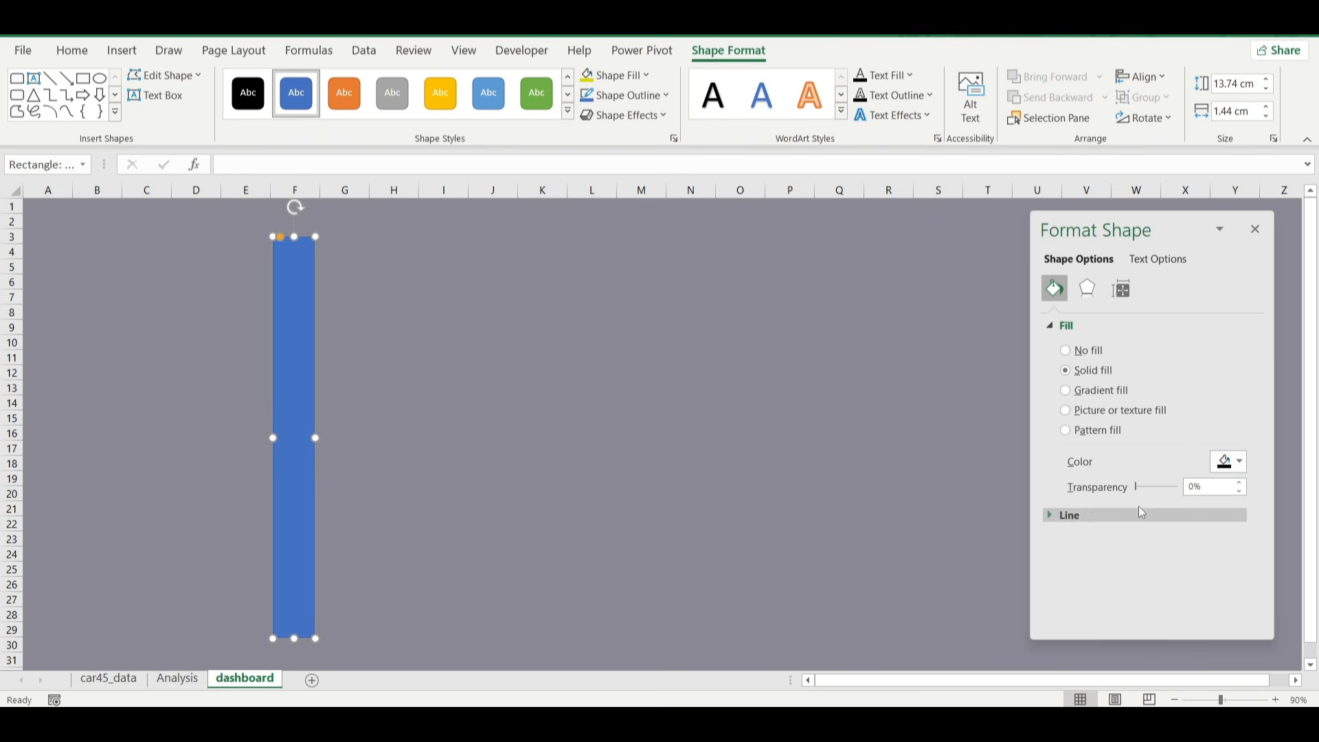
{"action": "left_click", "coordinate": [1067, 516]}
{"action": "left_click", "coordinate": [1066, 541]}
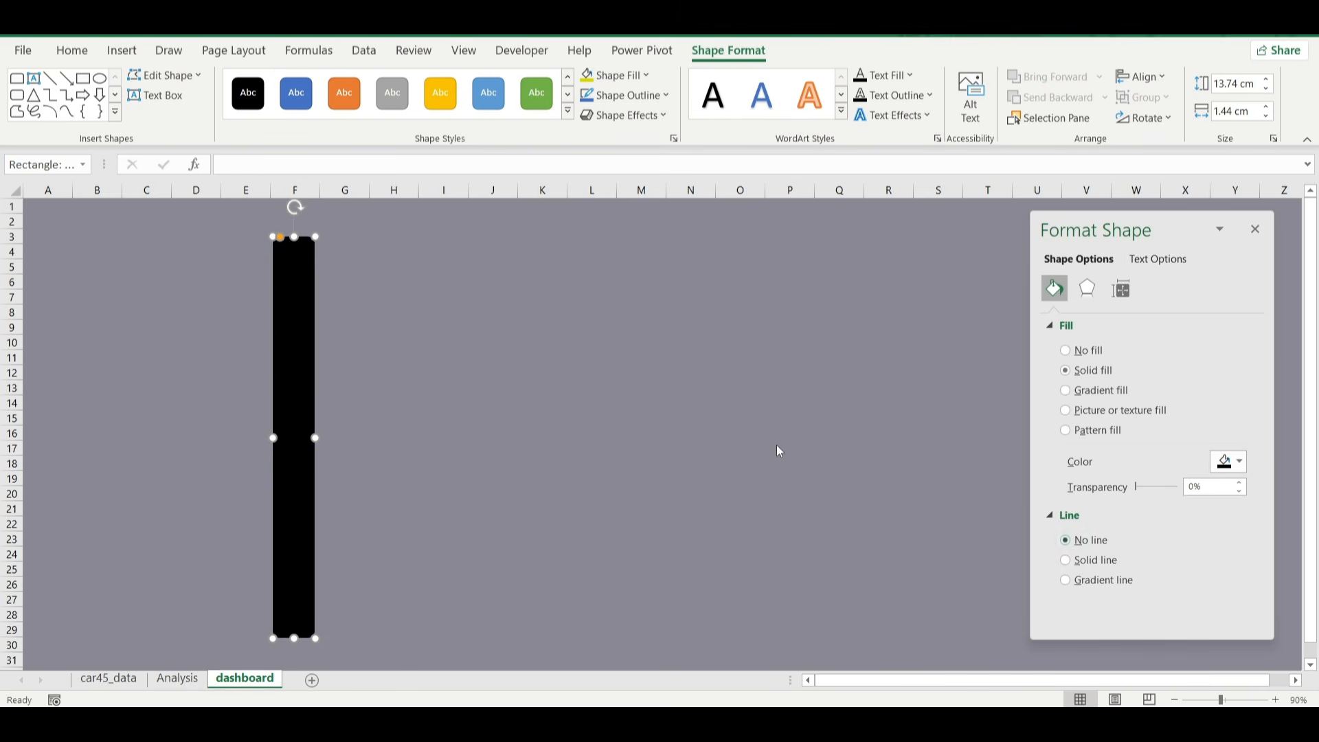
{"action": "left_click", "coordinate": [662, 417]}
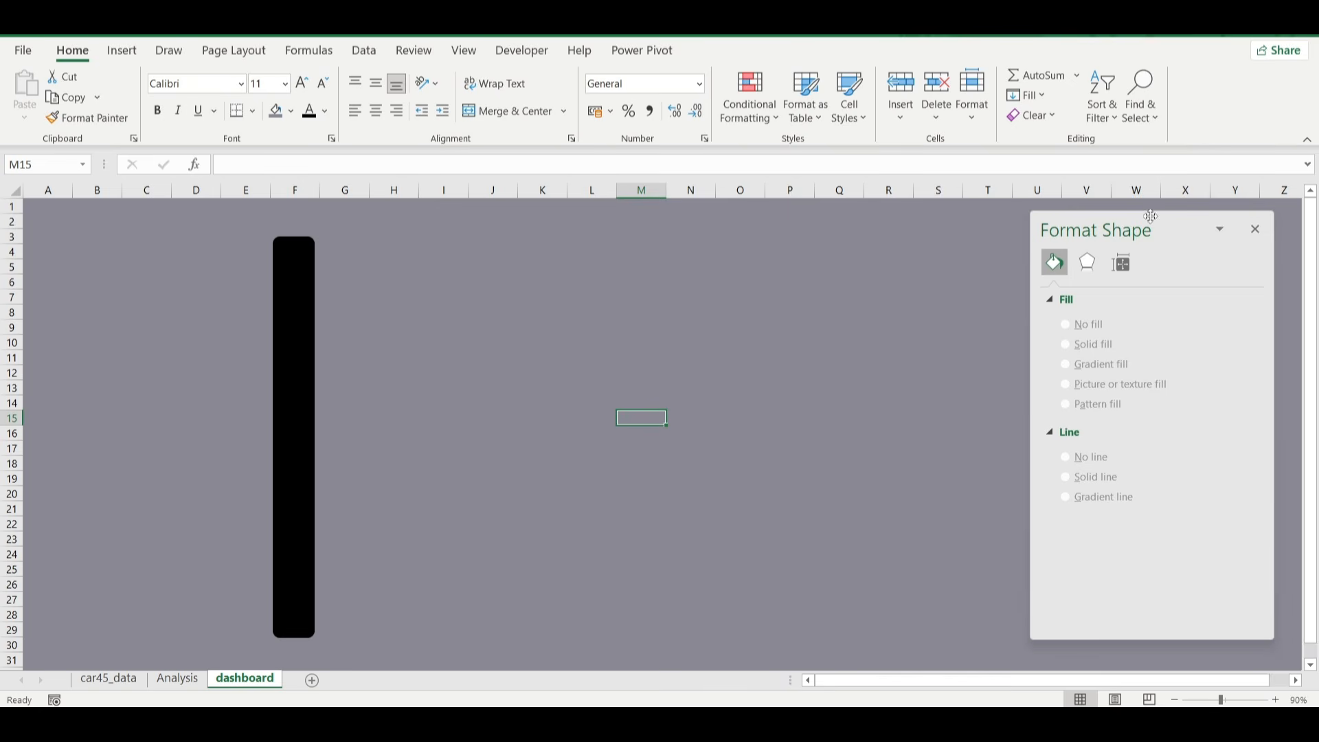
{"action": "left_click_drag", "start_coordinate": [1148, 218], "coordinate": [1160, 245]}
Increase the corner rounding of the narrow black rectangle slightly.
{"action": "left_click", "coordinate": [306, 295]}
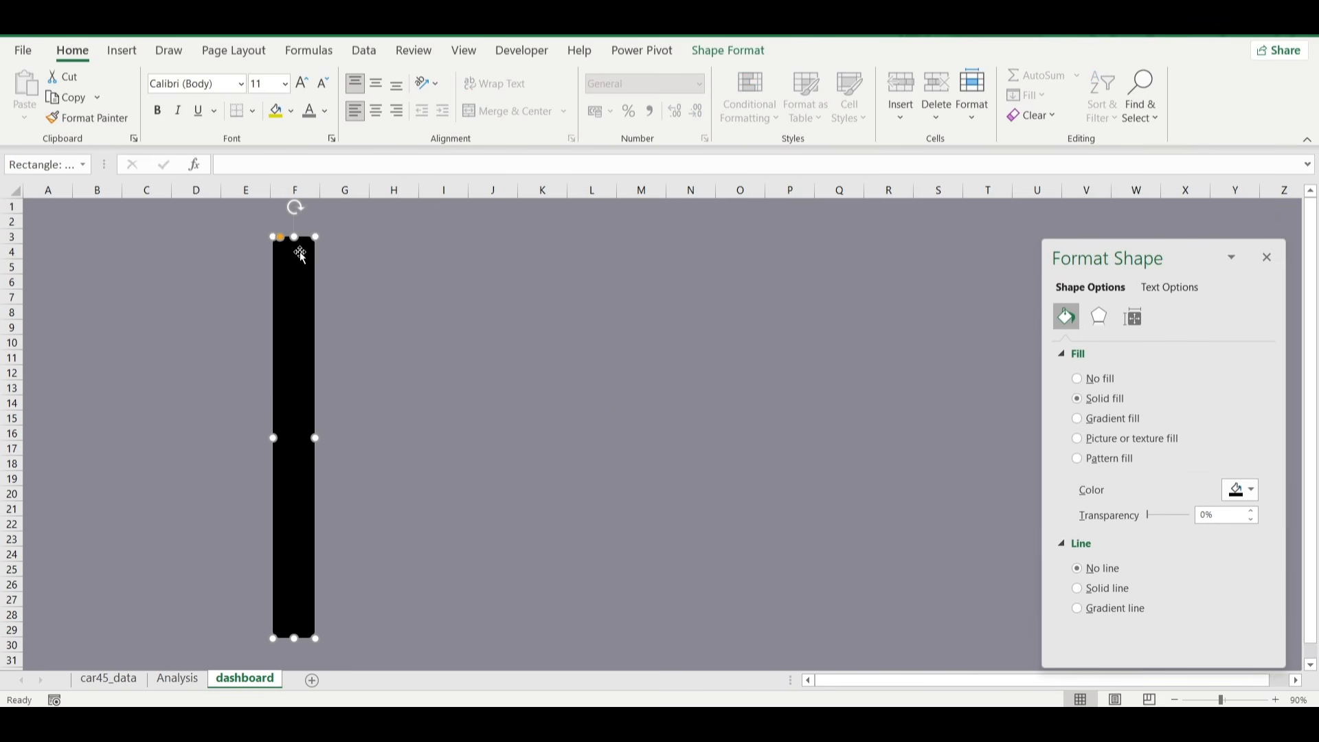
{"action": "left_click_drag", "start_coordinate": [279, 237], "coordinate": [280, 242]}
{"action": "left_click", "coordinate": [233, 281]}
Duplicate the narrow rectangle beside the original, widen the copy from column G to column U, and reduce its corner rounding.
{"action": "left_click", "coordinate": [294, 313]}
{"action": "key", "text": "ctrl+c"}
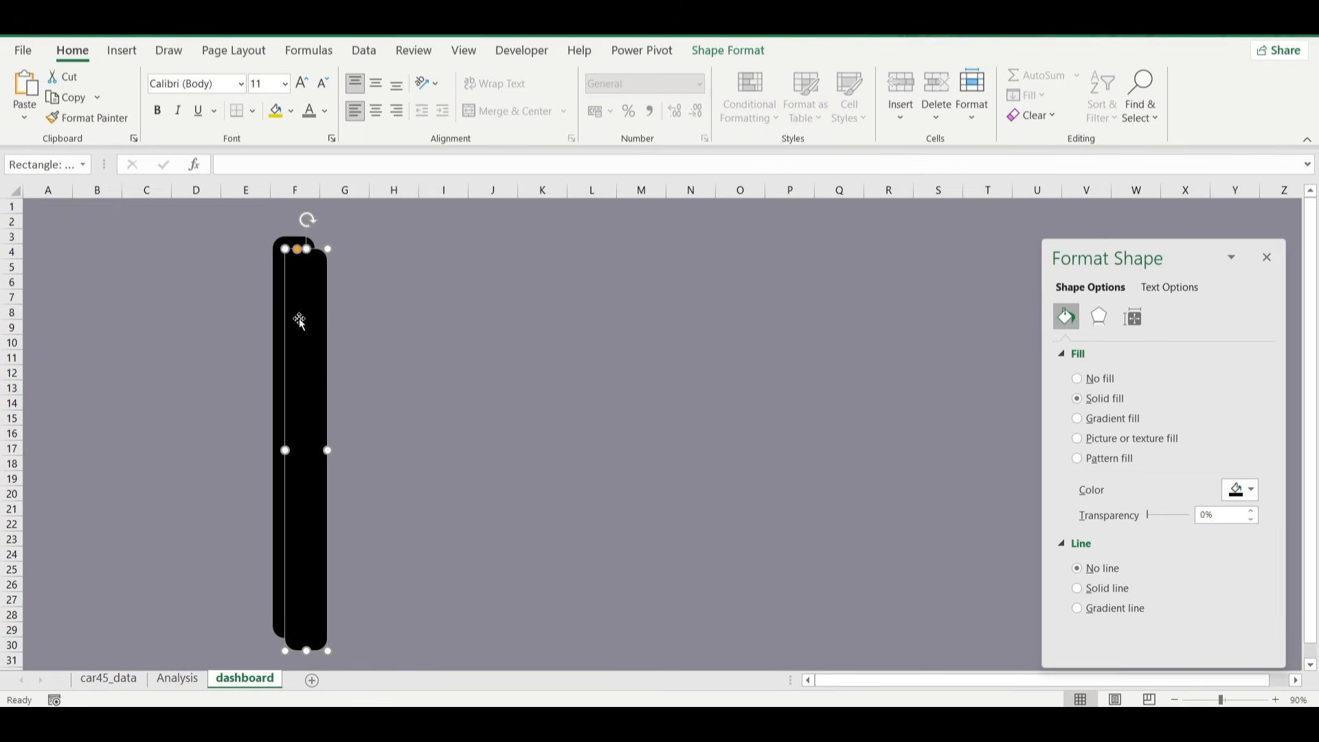
{"action": "left_click_drag", "start_coordinate": [297, 317], "coordinate": [339, 313]}
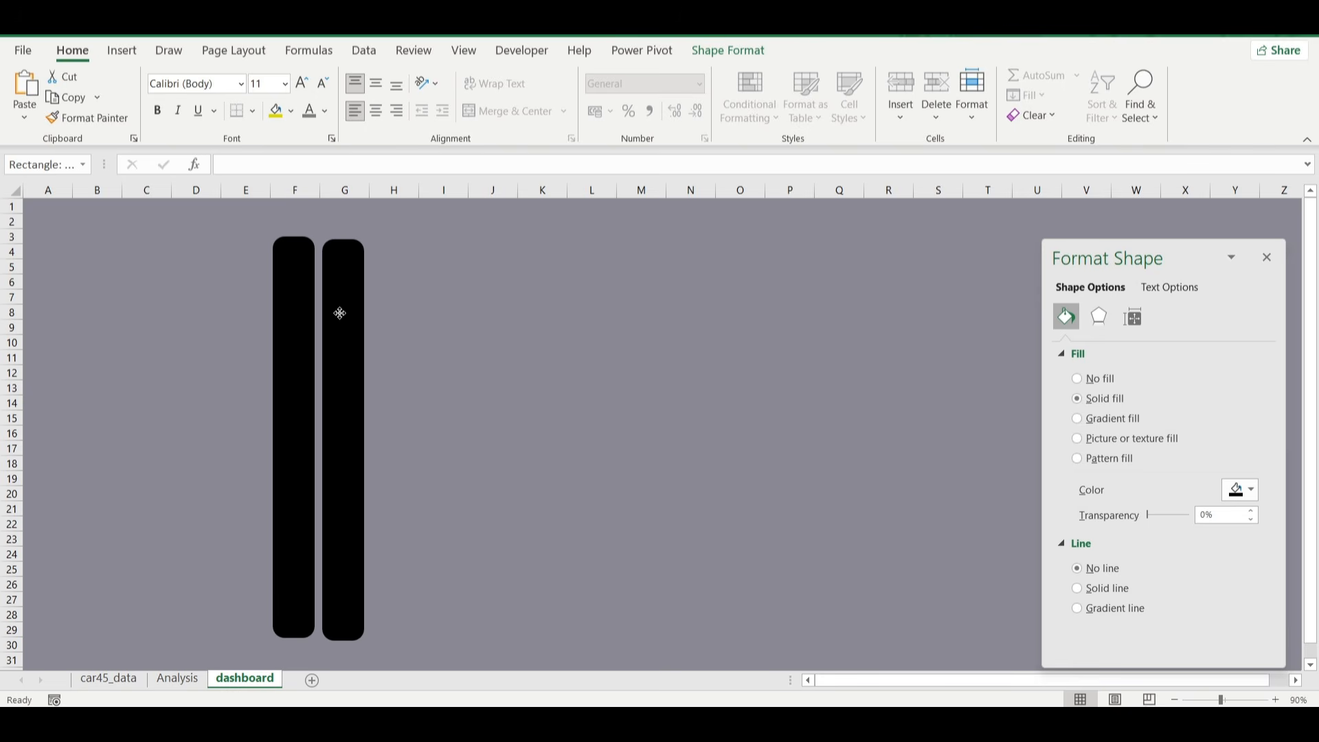
{"action": "left_click_drag", "start_coordinate": [363, 439], "coordinate": [1038, 494]}
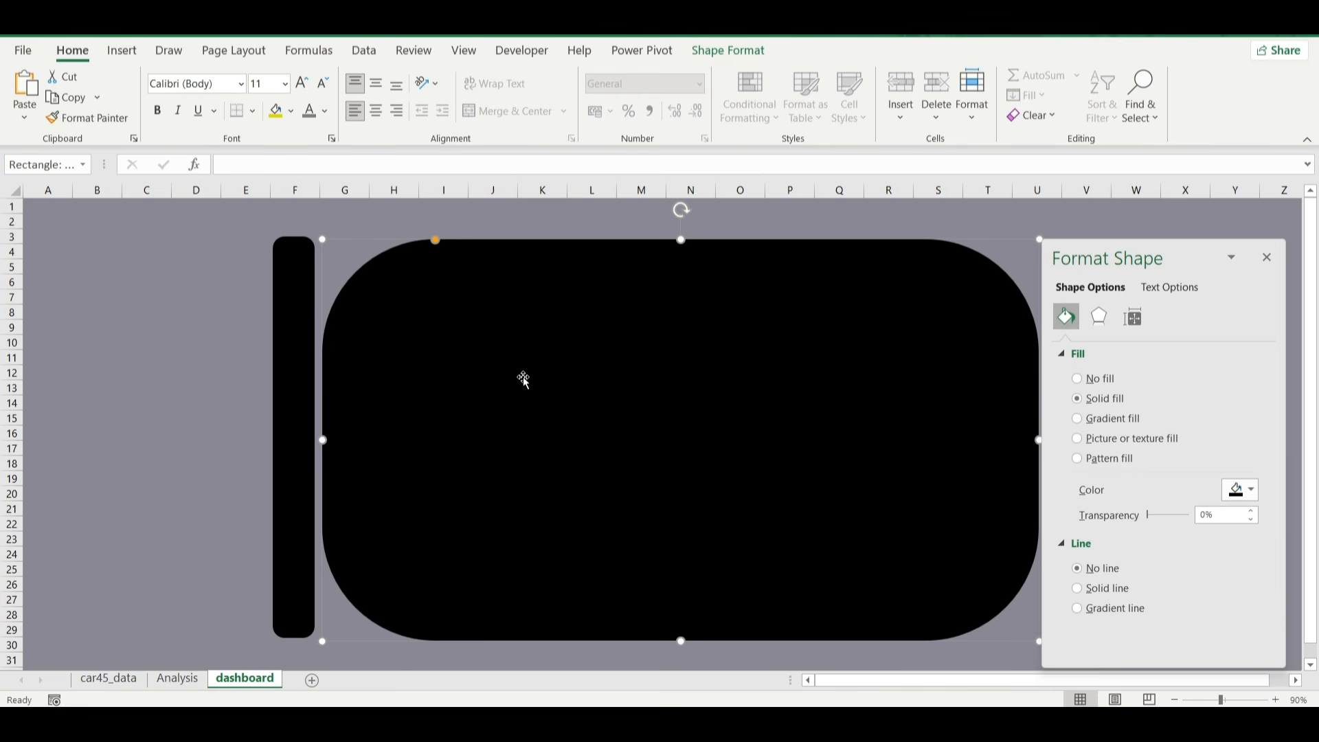
{"action": "left_click_drag", "start_coordinate": [435, 240], "coordinate": [336, 244]}
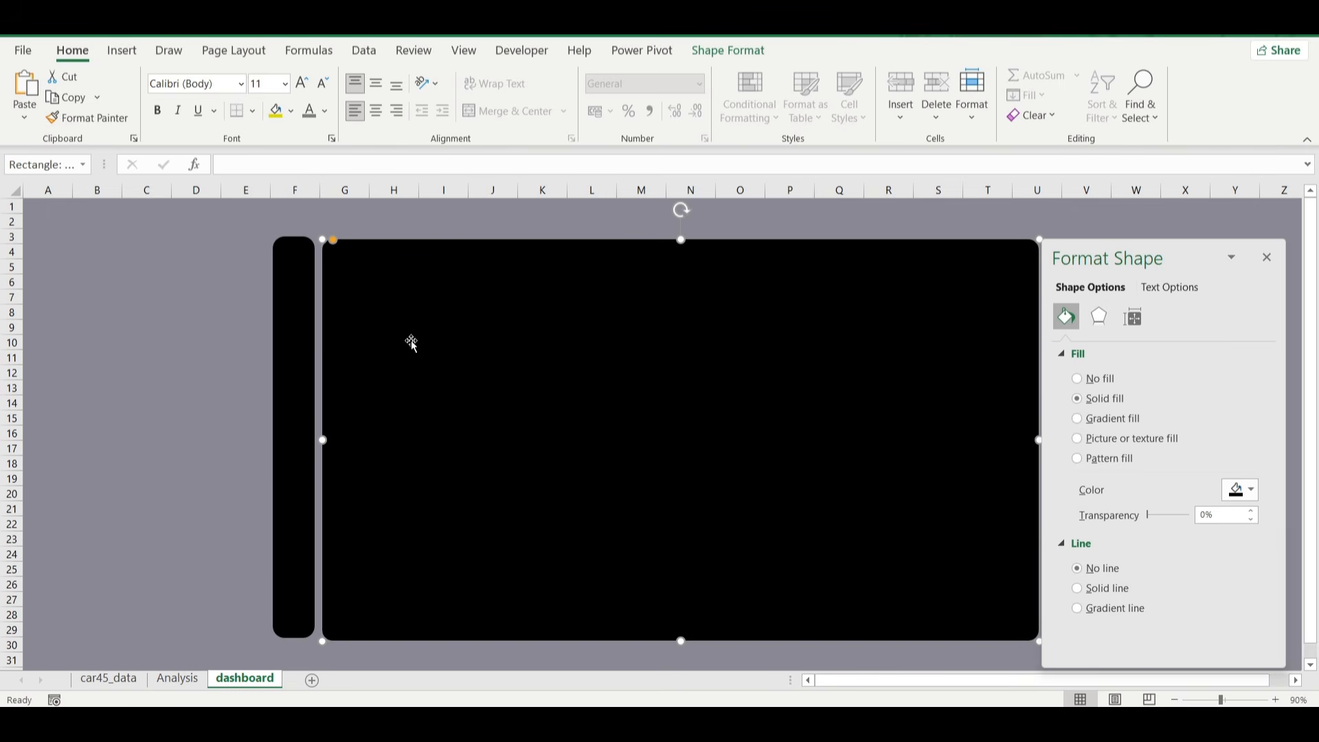
Align the narrow and wide rectangles along their top edges.
{"action": "left_click", "coordinate": [302, 358], "text": "shift"}
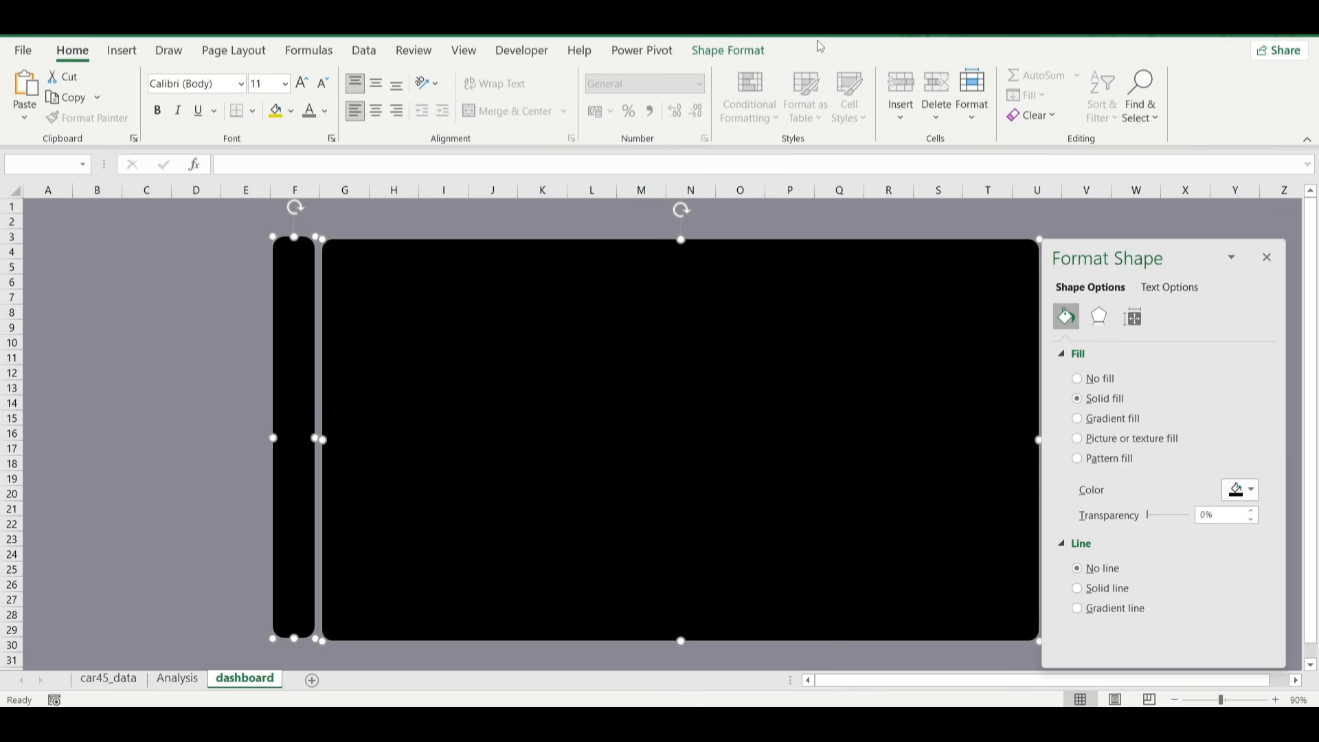
{"action": "left_click", "coordinate": [725, 52]}
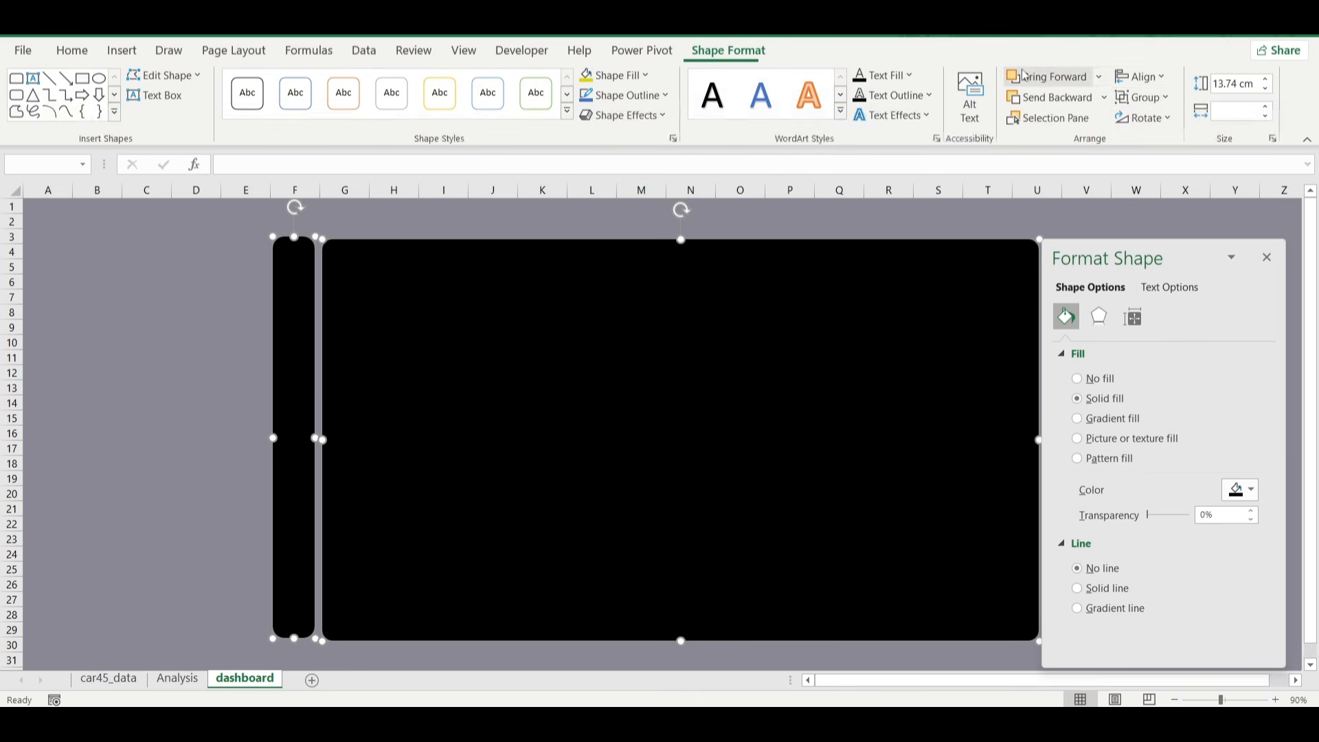
{"action": "left_click", "coordinate": [1141, 77]}
{"action": "left_click", "coordinate": [1160, 177]}
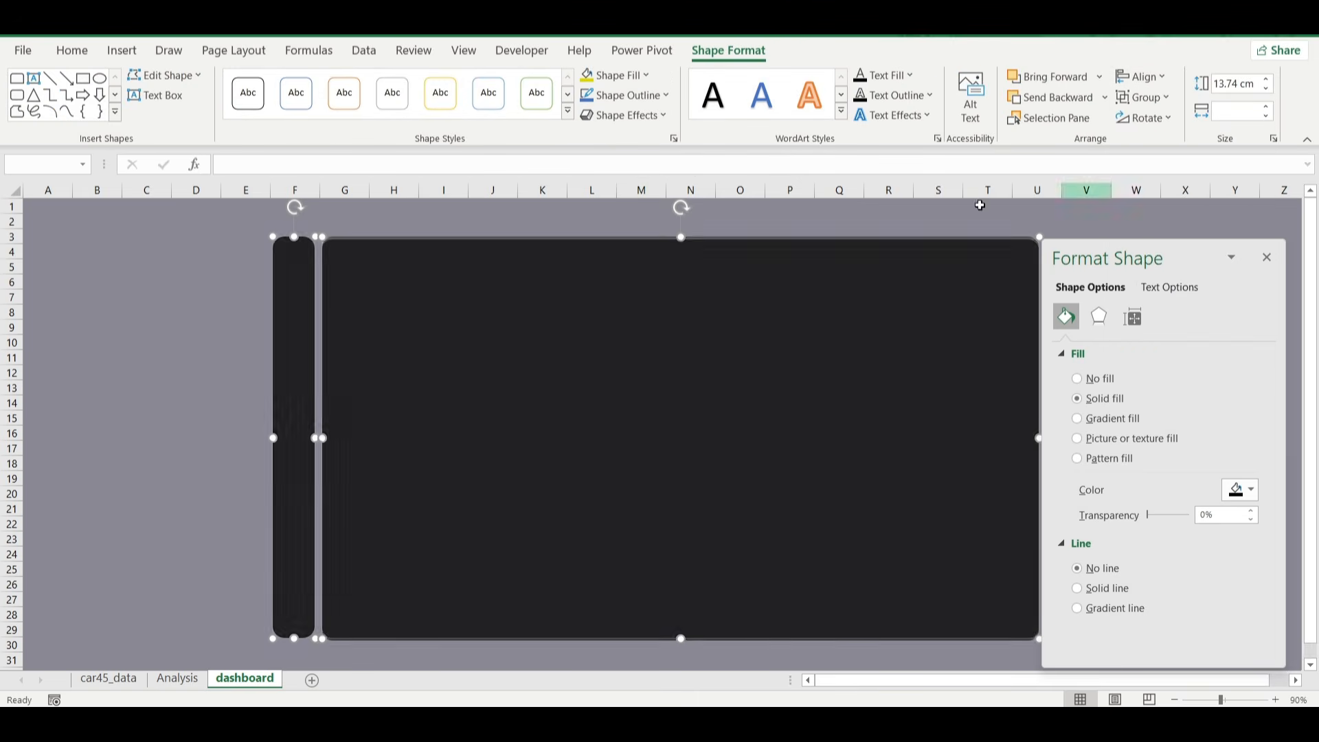
{"action": "left_click_drag", "start_coordinate": [1158, 255], "coordinate": [1186, 240]}
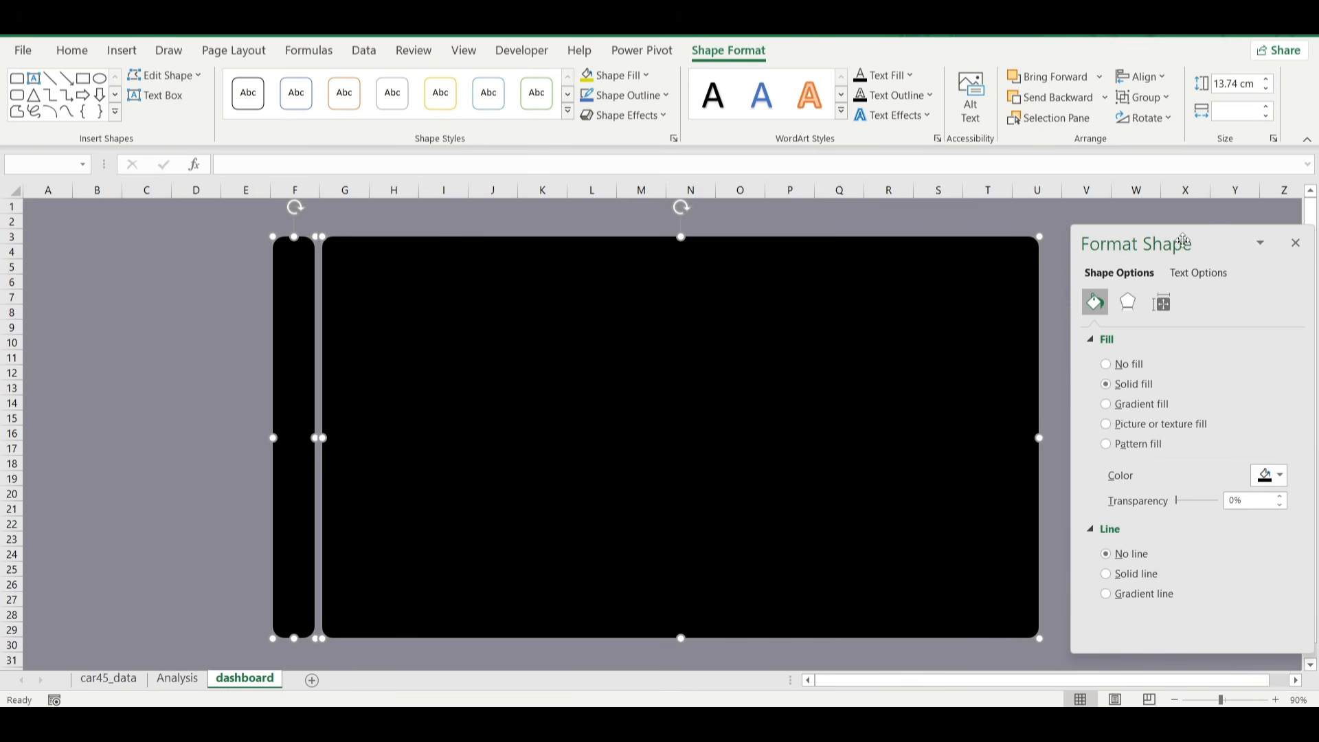
Widen the large black rectangle by extending its right edge slightly into column V.
{"action": "left_click", "coordinate": [117, 371]}
{"action": "scroll", "coordinate": [131, 371], "scroll_direction": "right", "scroll_amount": 2}
{"action": "scroll", "coordinate": [130, 371], "scroll_direction": "right", "scroll_amount": 2}
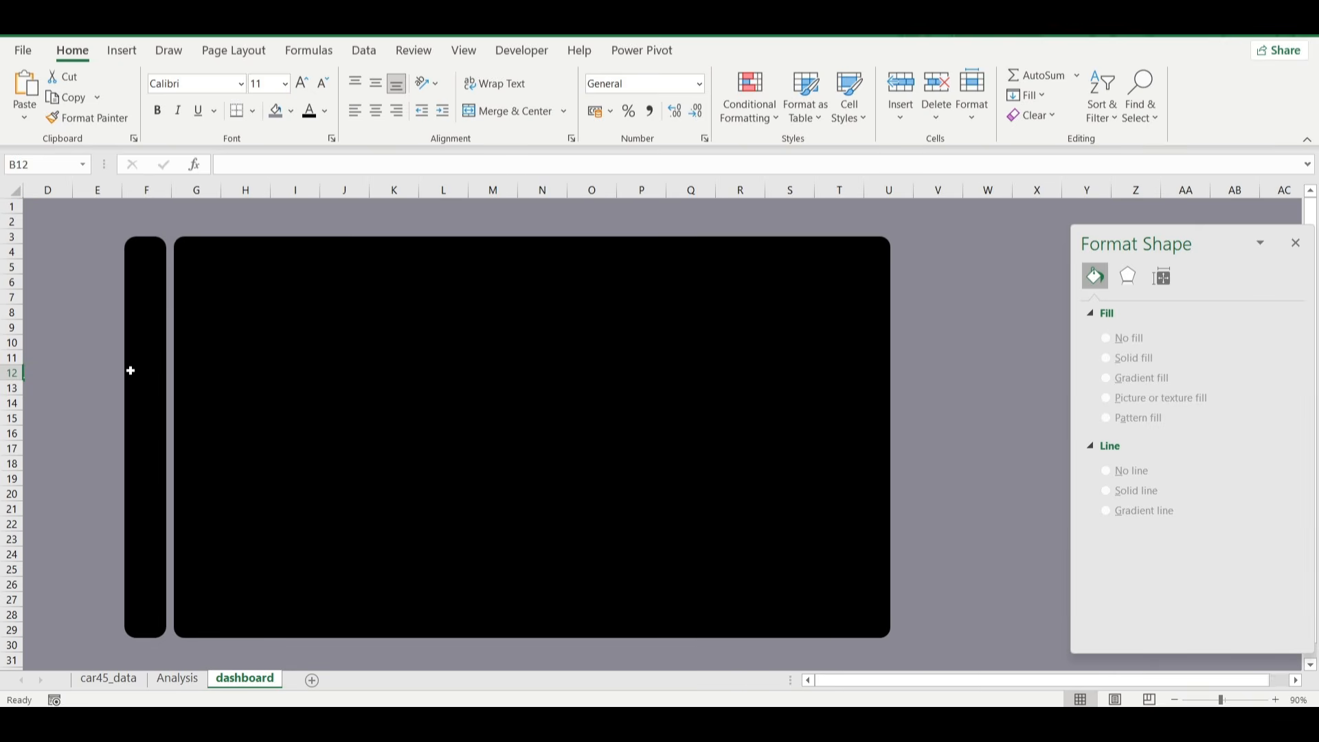
{"action": "left_click", "coordinate": [694, 371]}
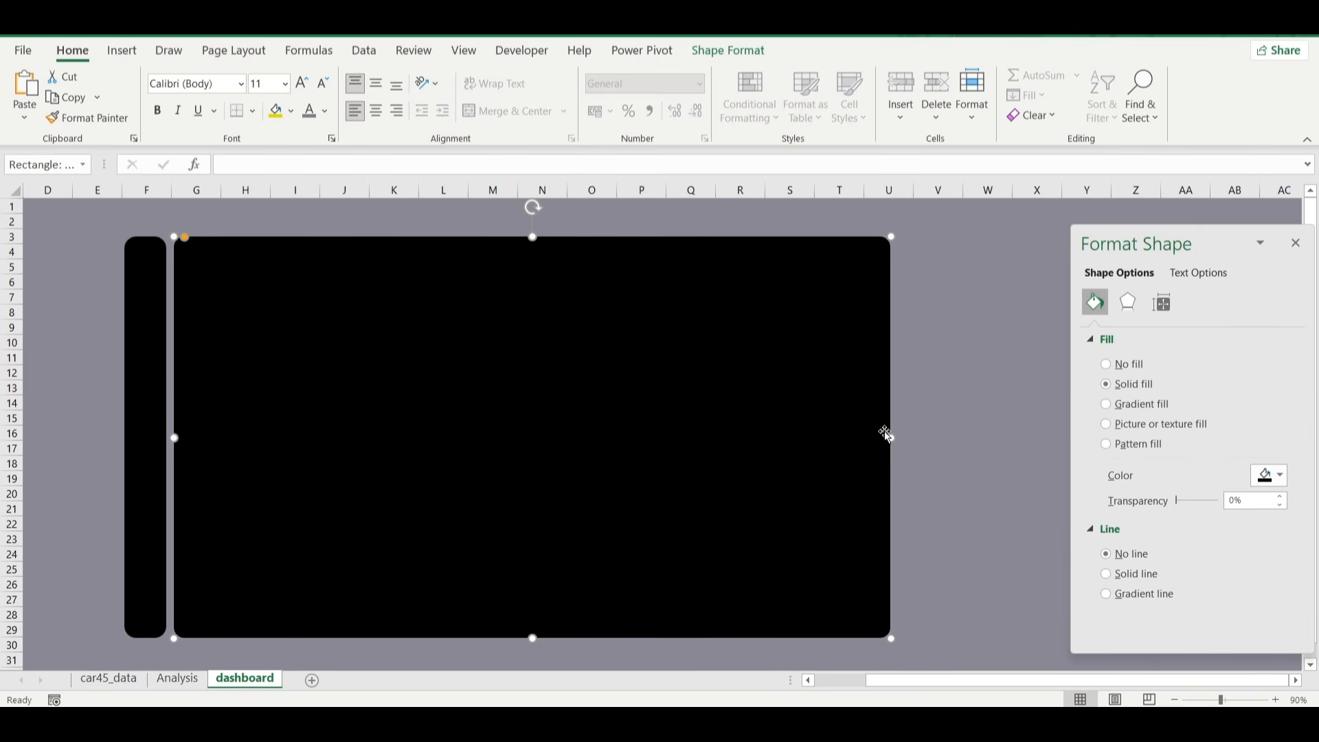
{"action": "left_click_drag", "start_coordinate": [891, 438], "coordinate": [928, 436]}
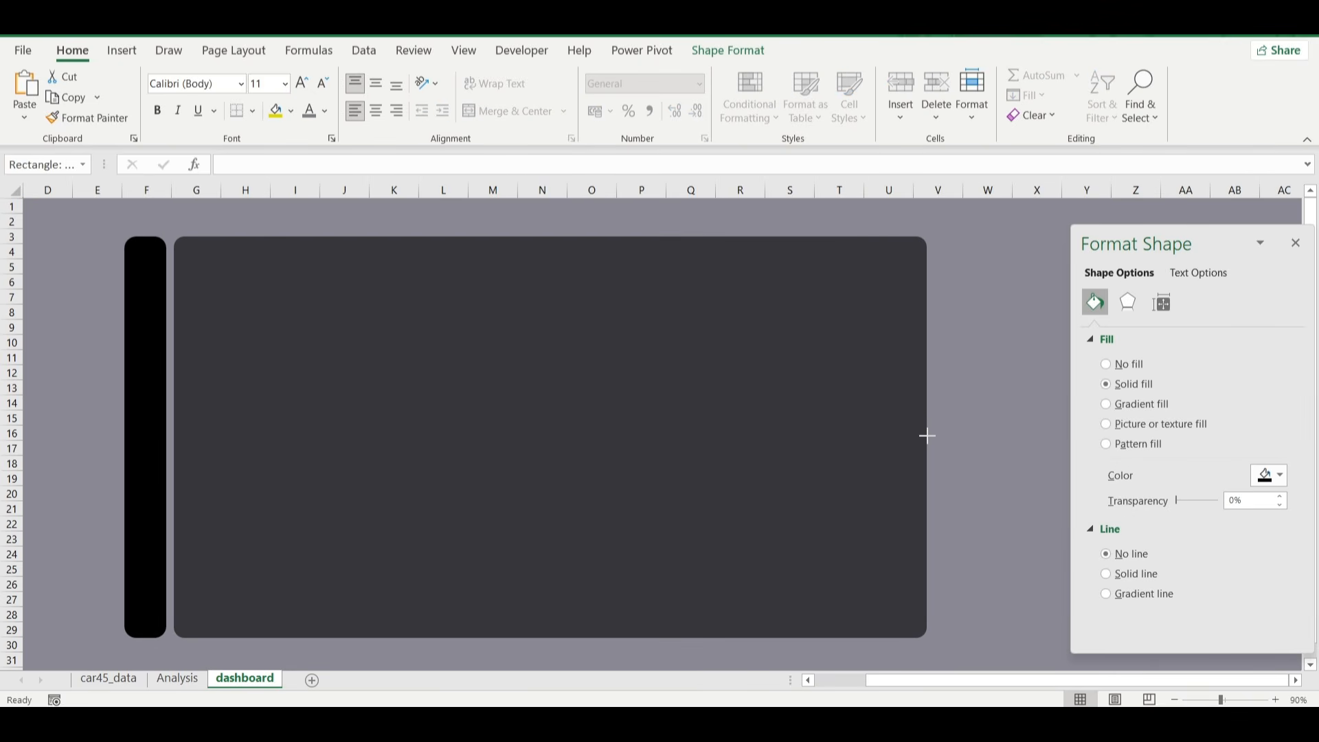
{"action": "left_click", "coordinate": [993, 505]}
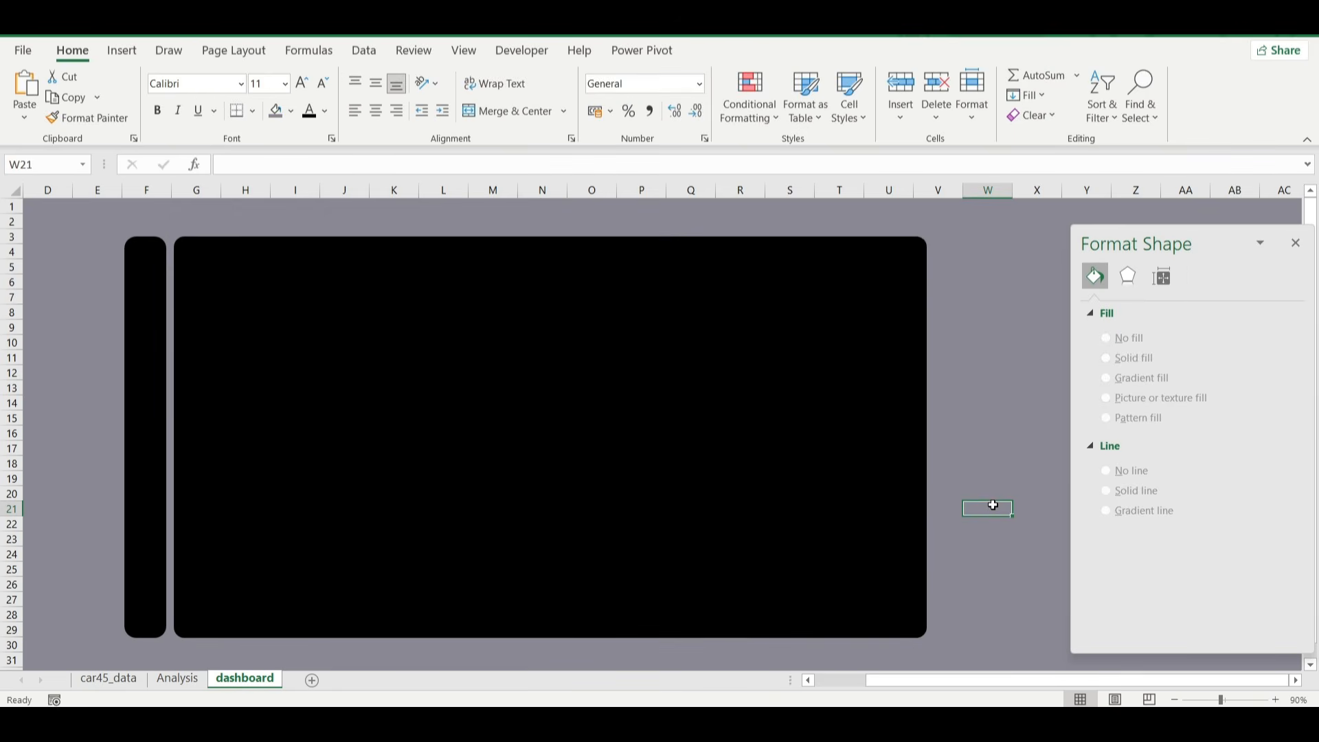
{"action": "scroll", "coordinate": [993, 505], "scroll_direction": "left", "scroll_amount": 3}
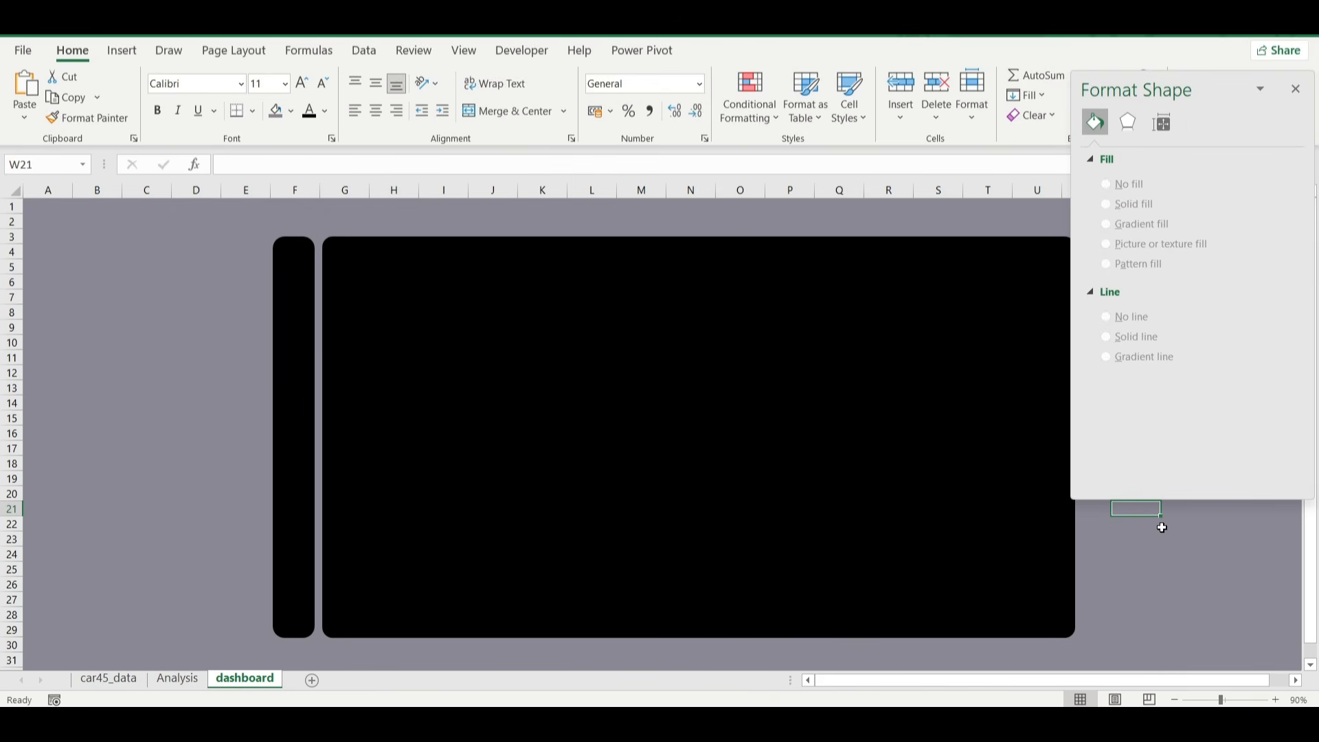
{"action": "left_click_drag", "start_coordinate": [1198, 81], "coordinate": [1164, 223]}
Start inserting pictures from this device, choosing exit (2), racing (1), folder, data-management (1), home (2) and pin in the Nigerian Car Sales folder.
{"action": "left_click", "coordinate": [145, 357]}
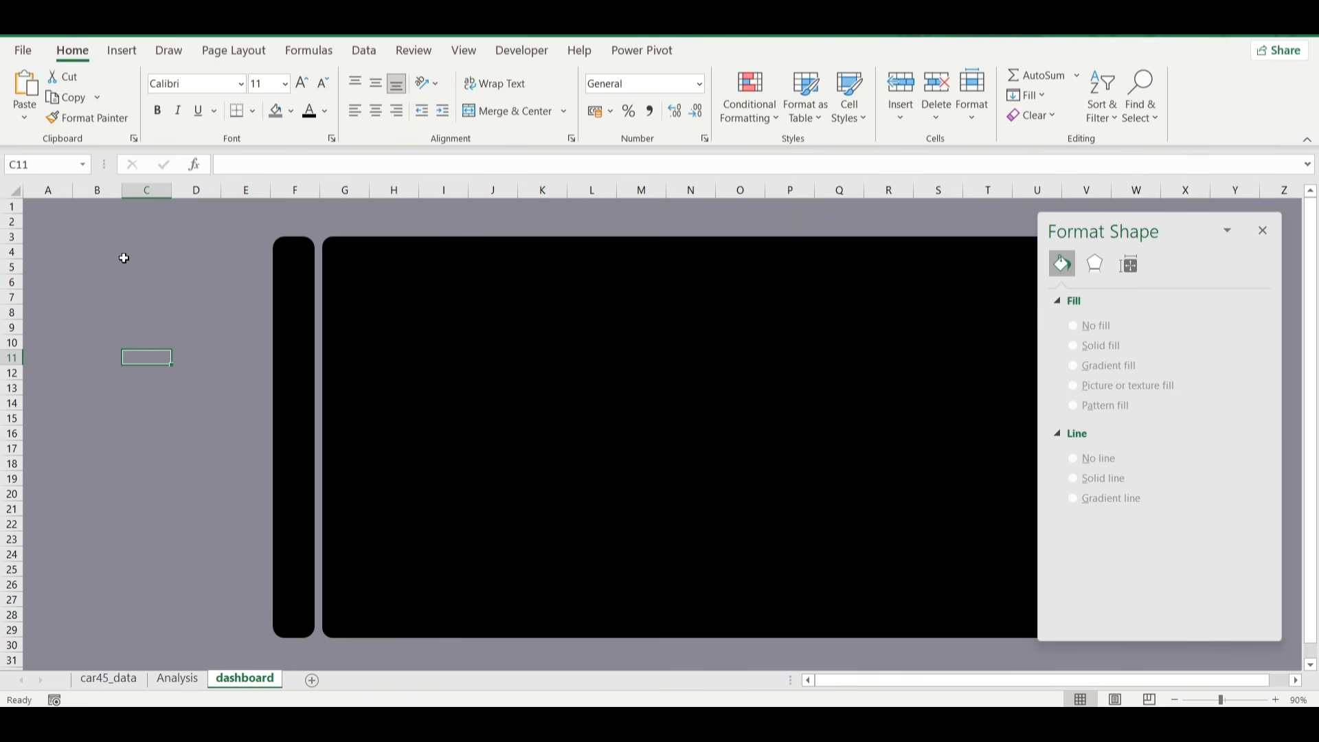
{"action": "left_click", "coordinate": [124, 52]}
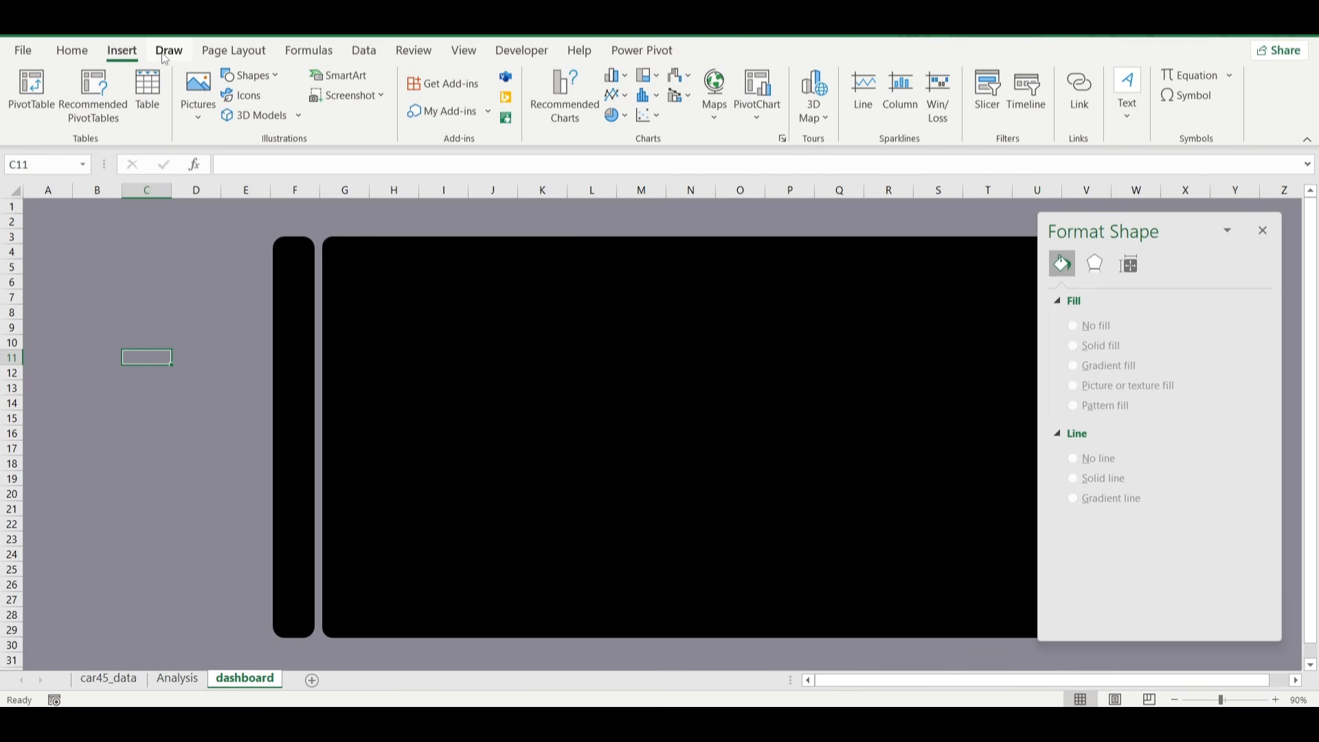
{"action": "left_click", "coordinate": [197, 122]}
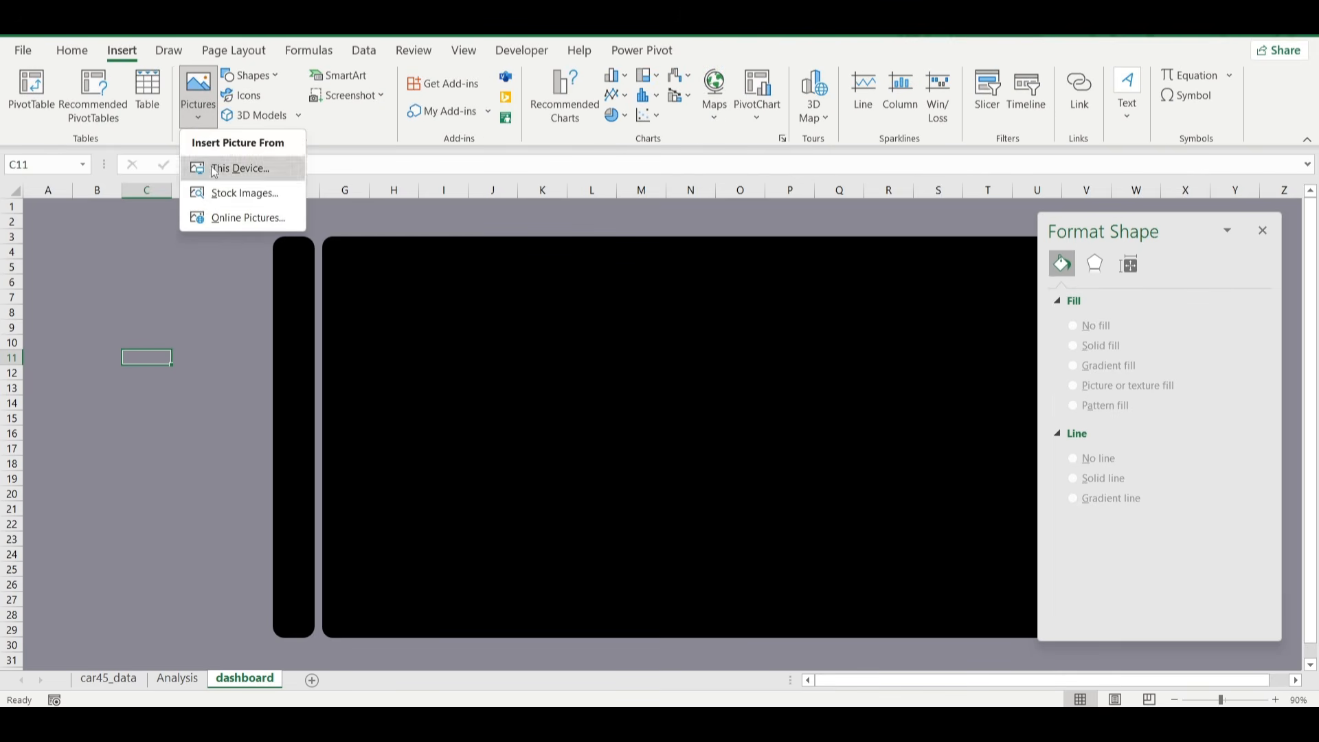
{"action": "left_click", "coordinate": [210, 168]}
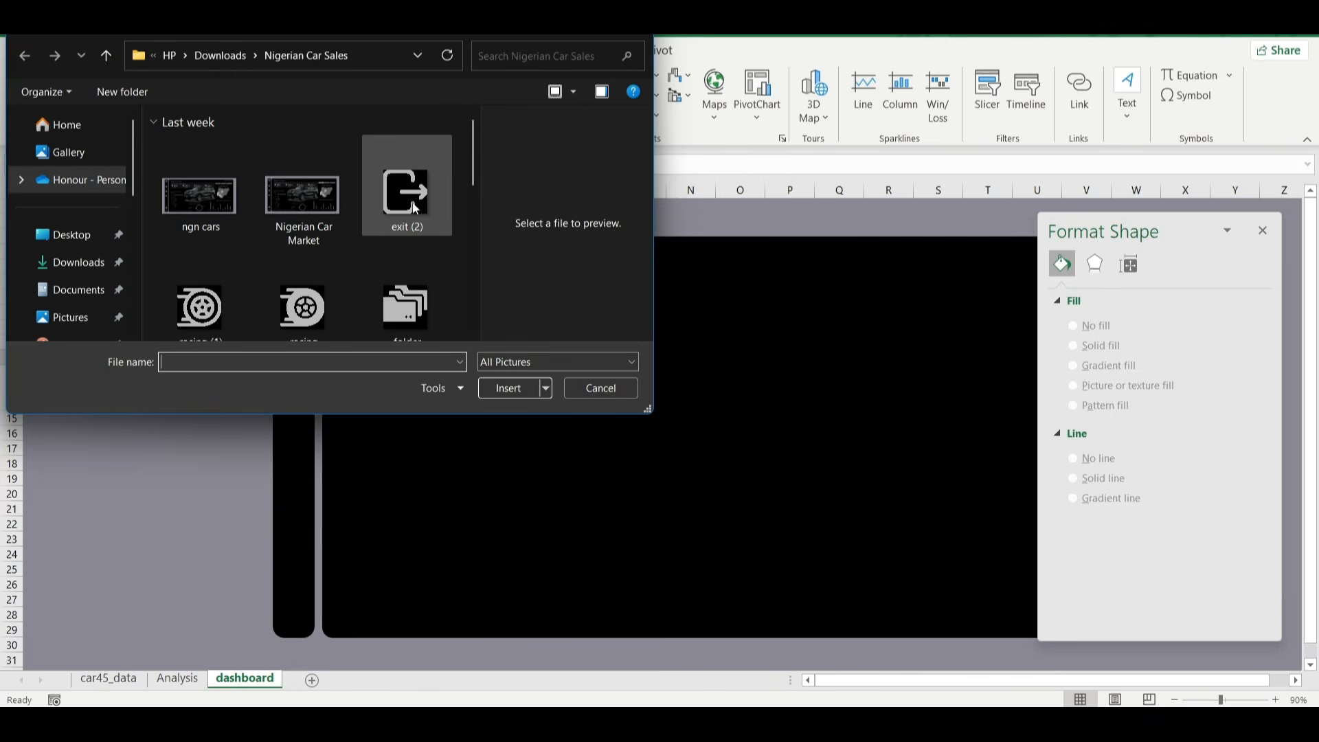
{"action": "scroll", "coordinate": [389, 242], "scroll_direction": "down", "scroll_amount": 1}
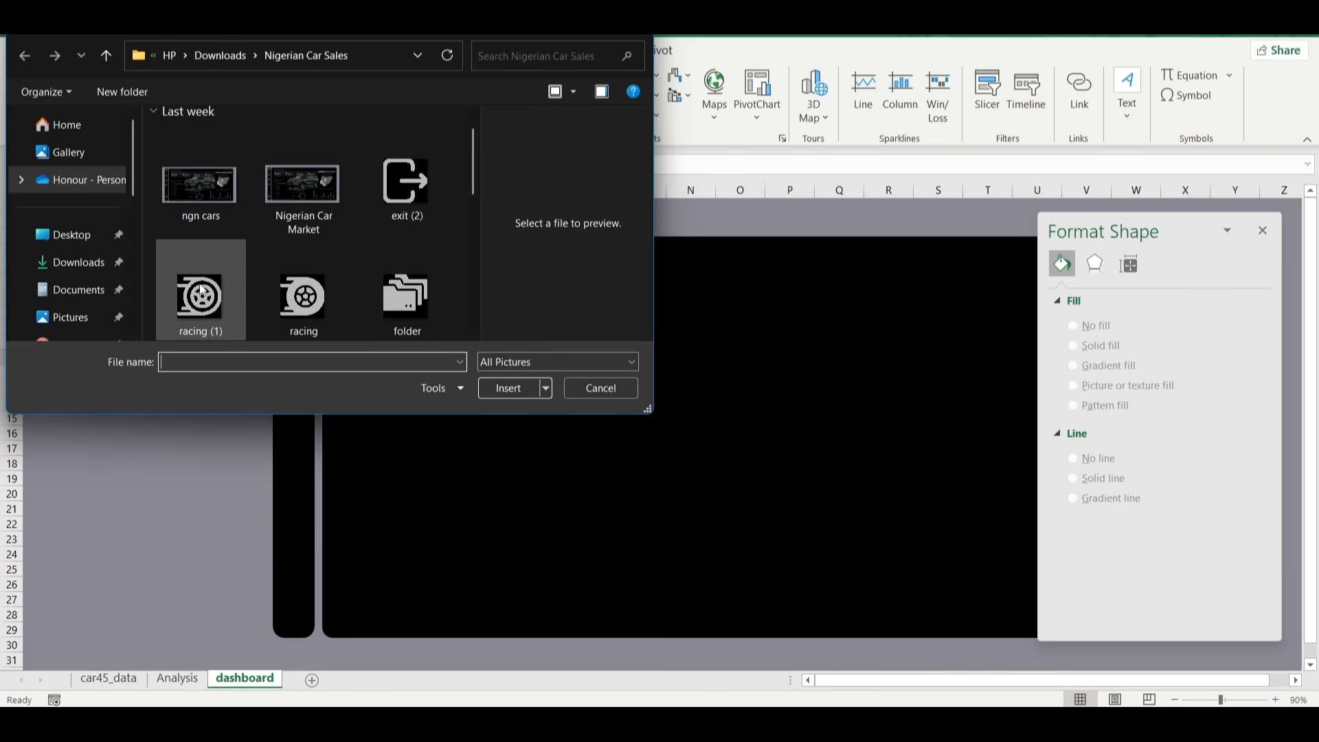
{"action": "left_click", "coordinate": [422, 188]}
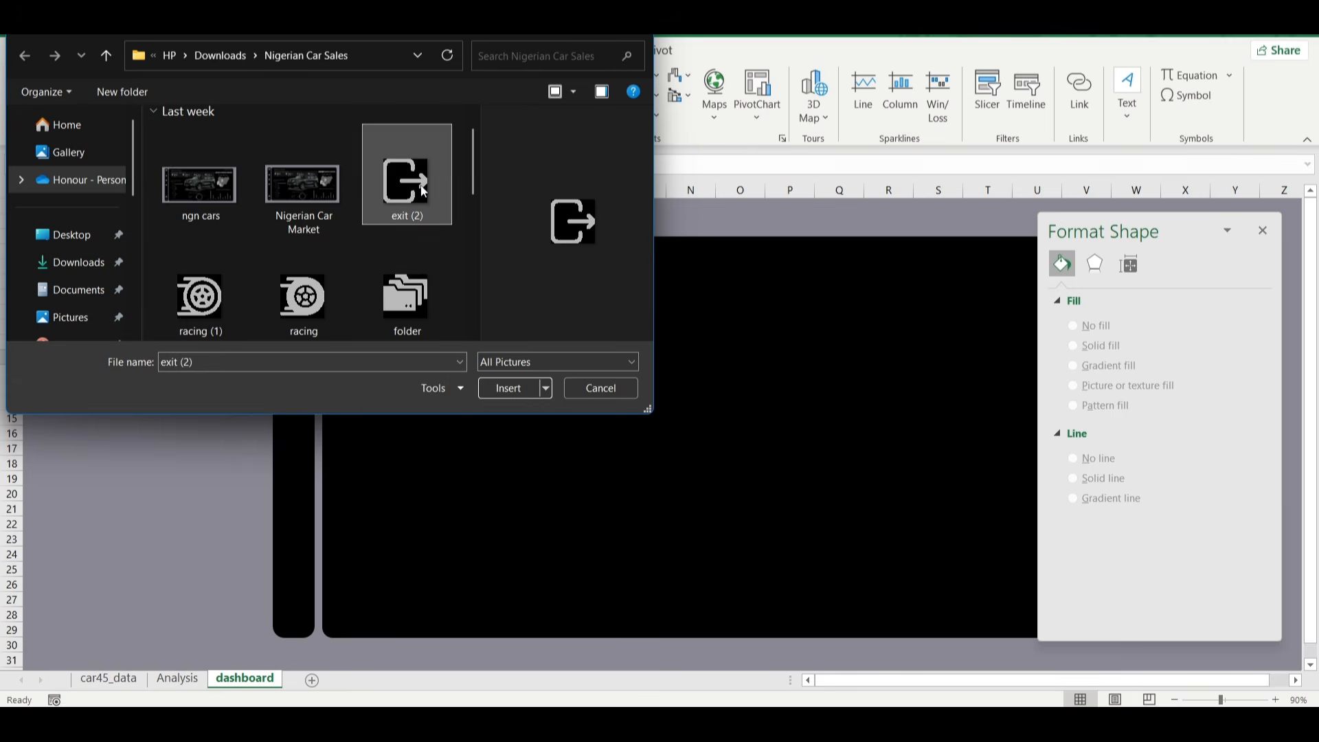
{"action": "key", "text": "shift+Right"}
{"action": "scroll", "coordinate": [422, 191], "scroll_direction": "down", "scroll_amount": 1}
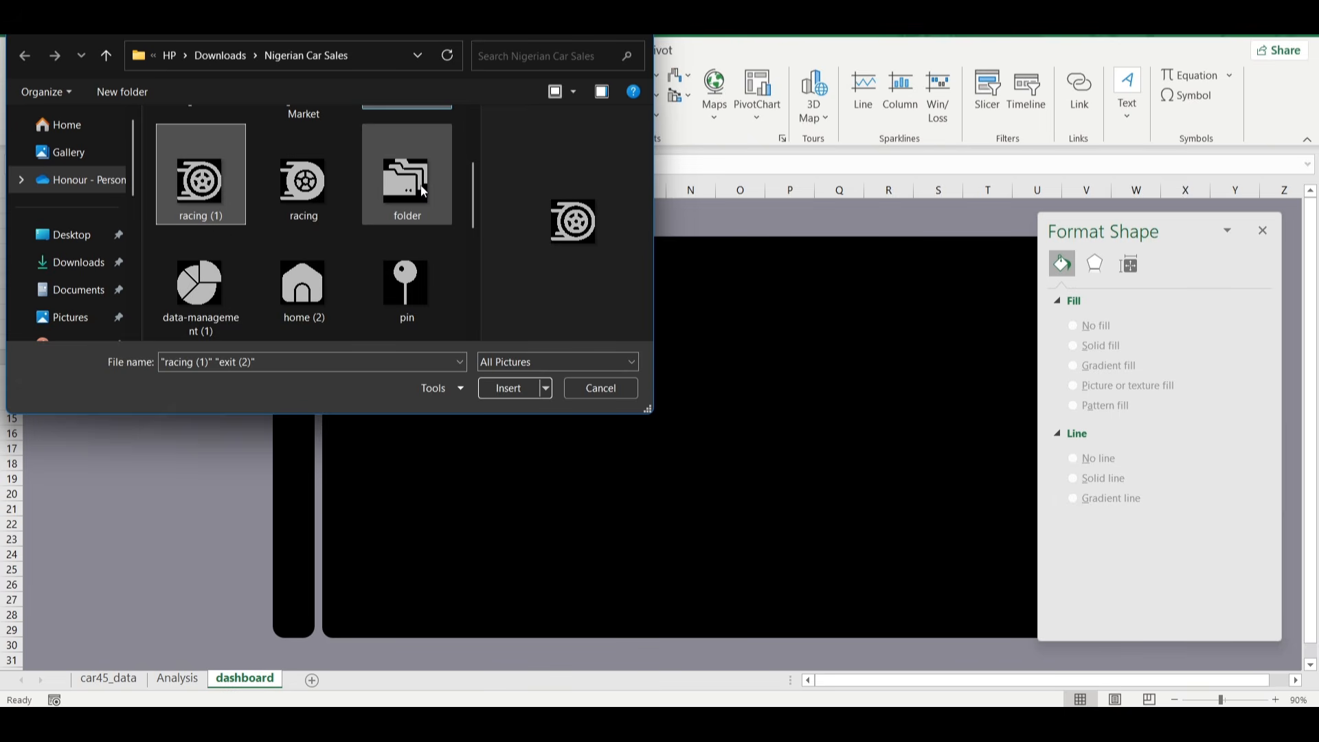
{"action": "left_click", "coordinate": [412, 191], "text": "ctrl"}
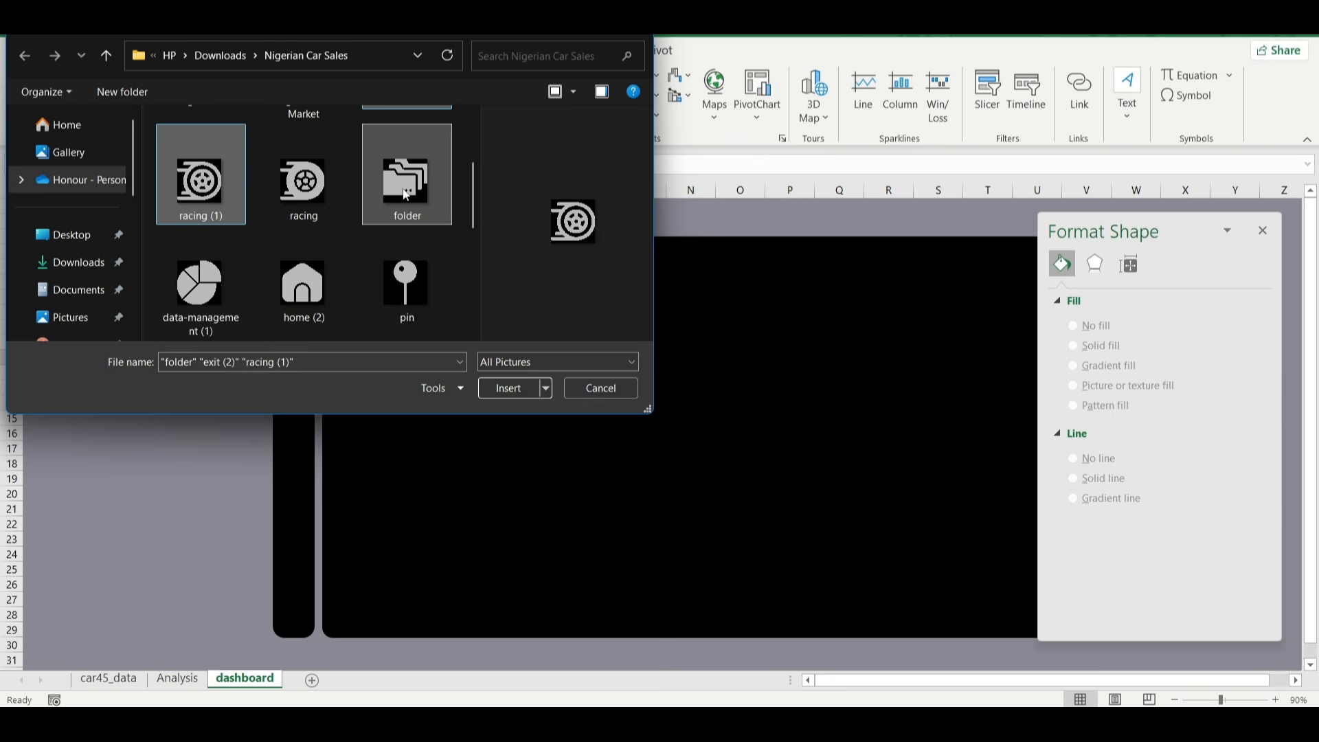
{"action": "left_click", "coordinate": [213, 285], "text": "ctrl"}
{"action": "left_click", "coordinate": [287, 292], "text": "ctrl"}
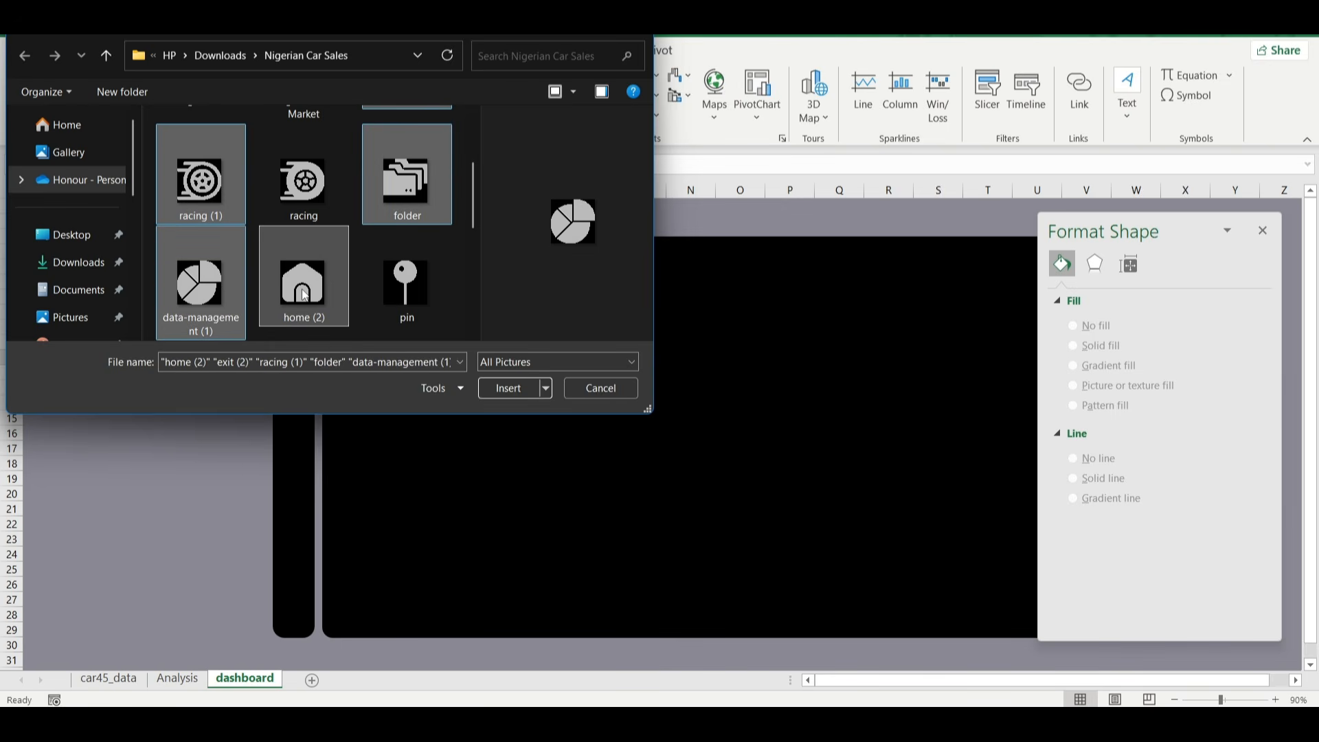
{"action": "left_click", "coordinate": [404, 275], "text": "ctrl"}
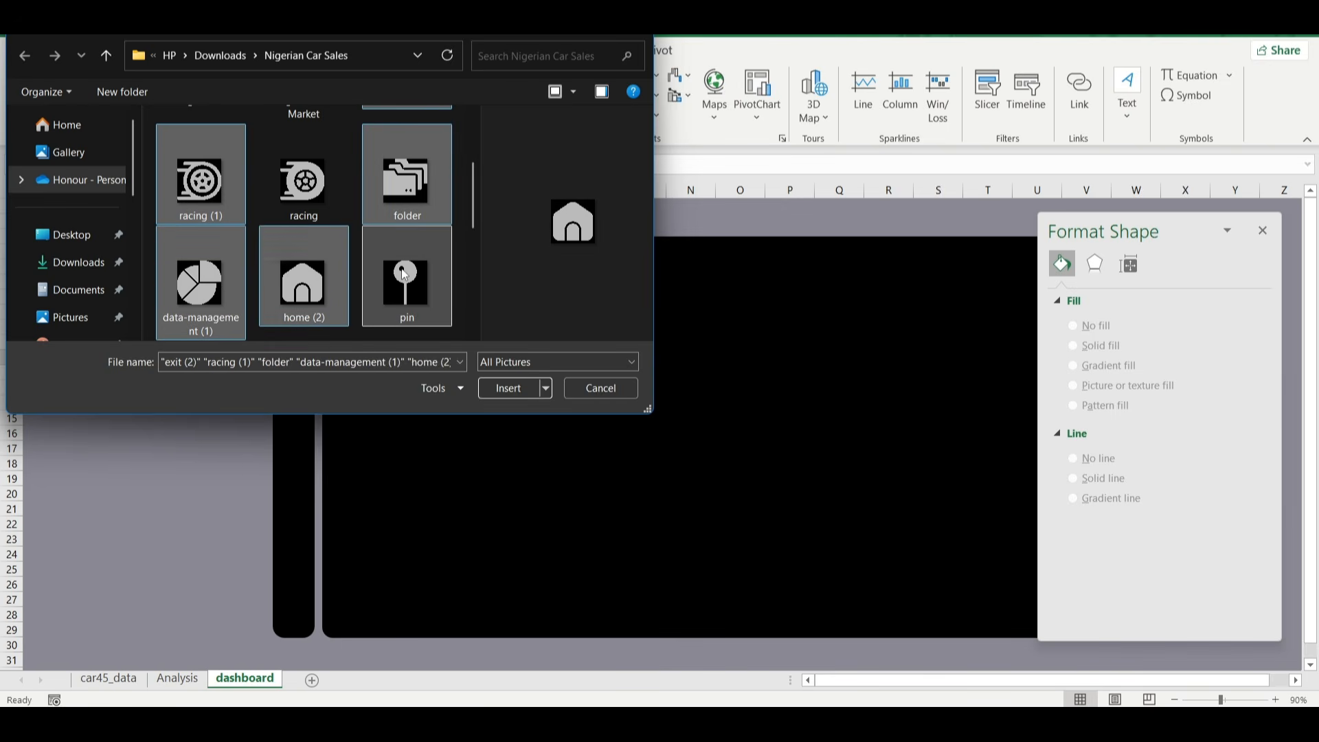
Add the timer, price-tag, speedometer (1) and engineering (1) icons to the picture selection.
{"action": "scroll", "coordinate": [404, 275], "scroll_direction": "down", "scroll_amount": 2}
{"action": "left_click", "coordinate": [201, 189], "text": "ctrl"}
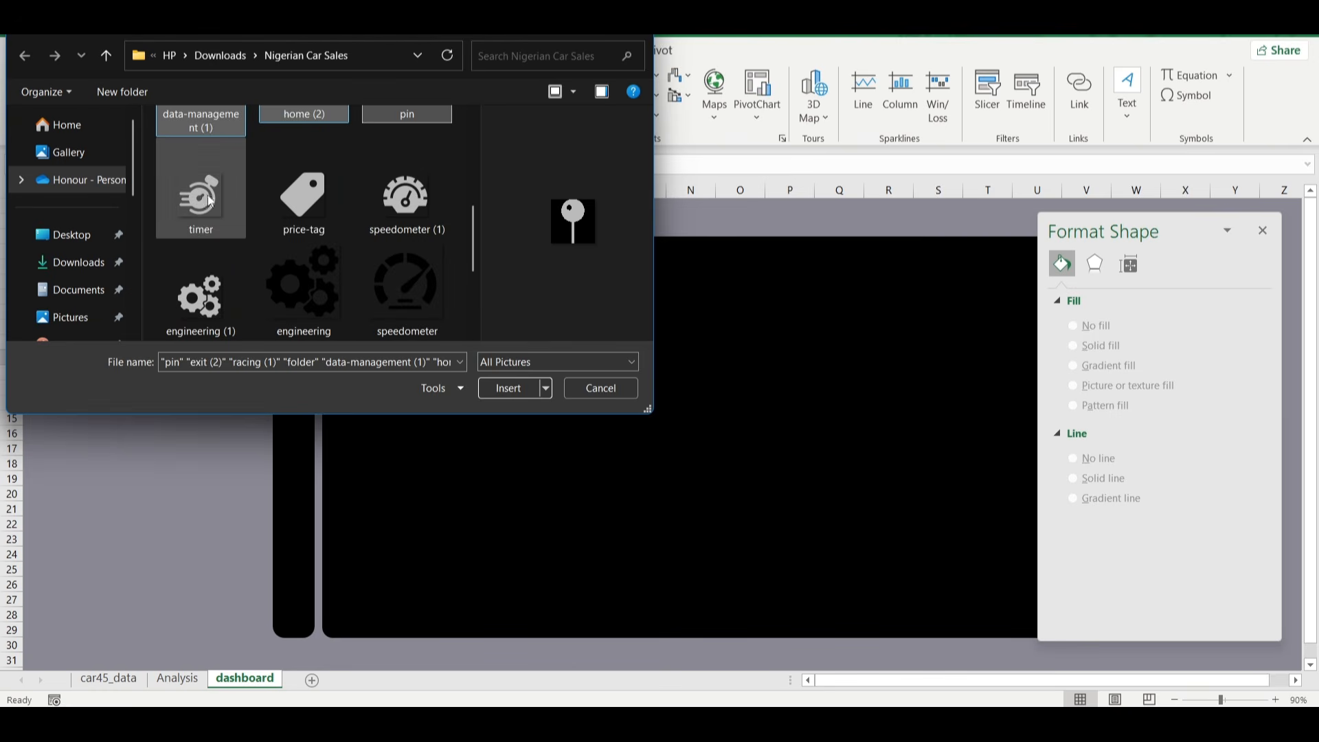
{"action": "left_click", "coordinate": [290, 196], "text": "ctrl"}
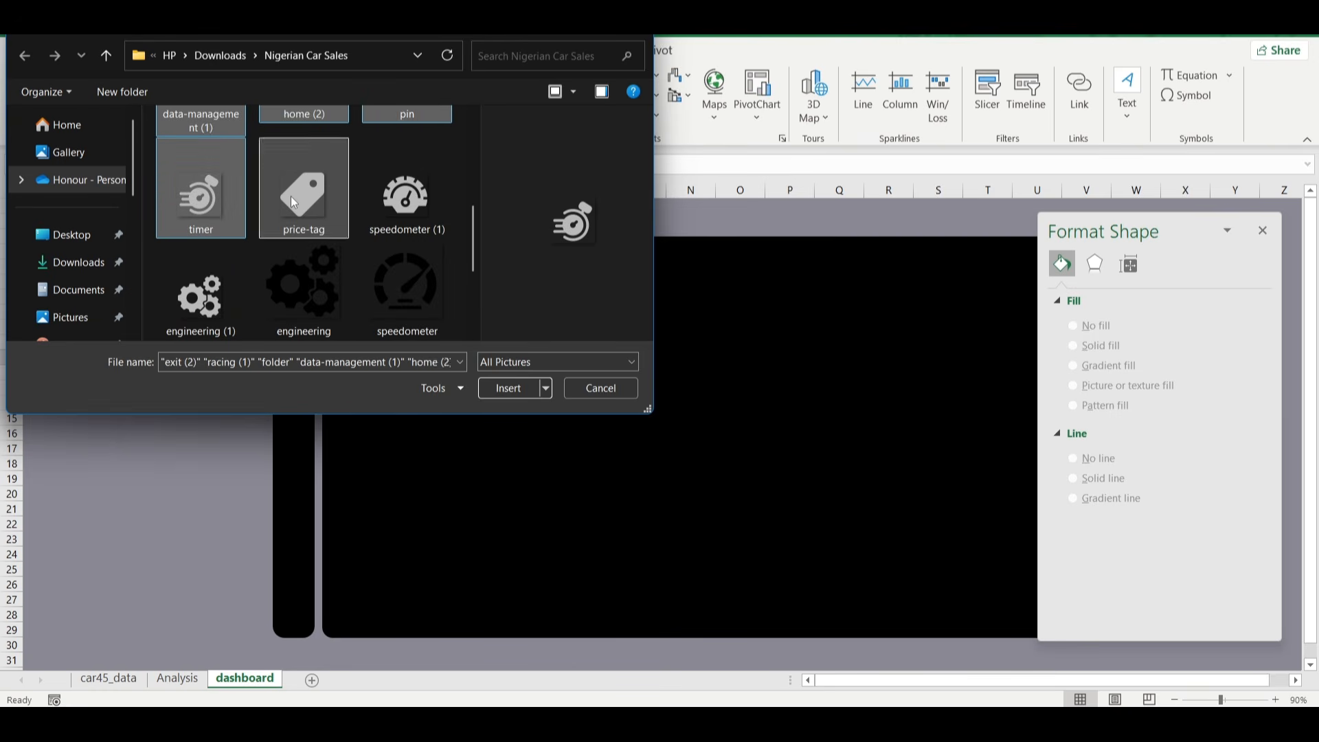
{"action": "left_click", "coordinate": [414, 184], "text": "ctrl"}
{"action": "left_click", "coordinate": [210, 286], "text": "ctrl"}
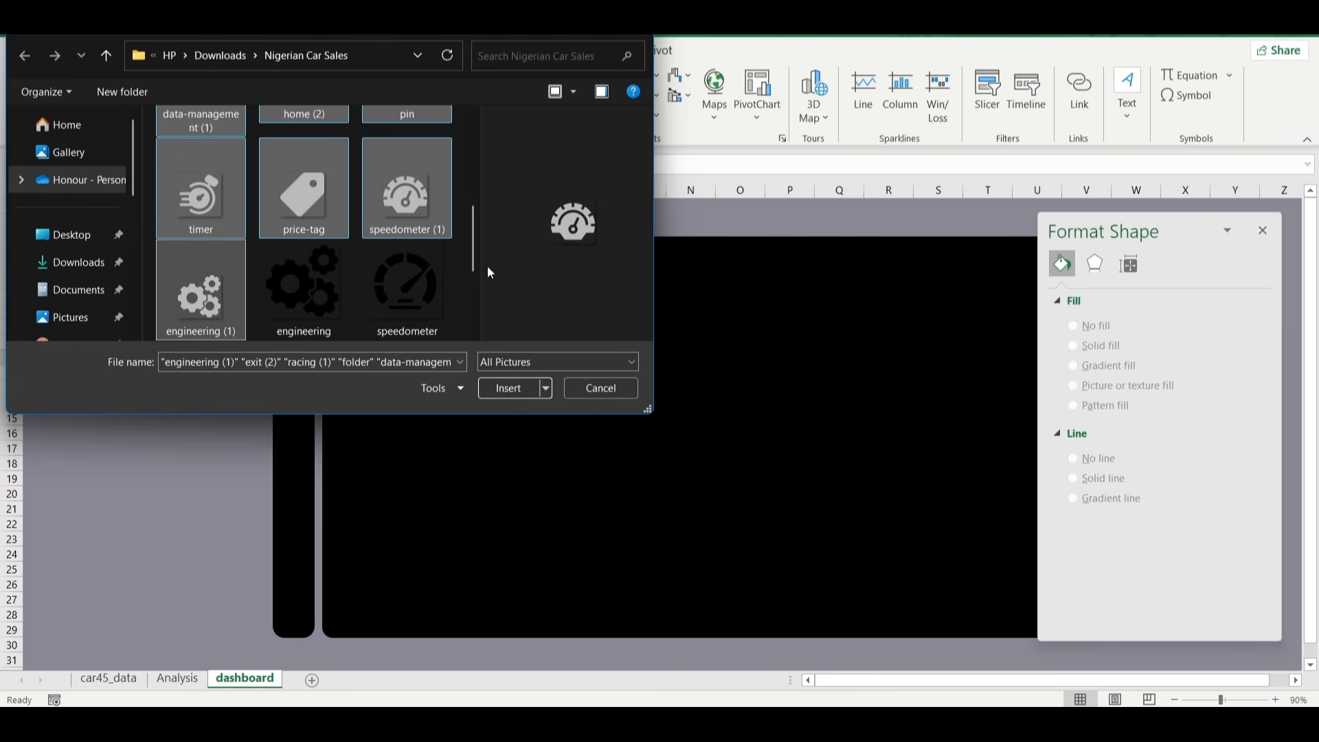
Add the dark SUV and red sedan images to the picture selection and insert all chosen pictures.
{"action": "scroll", "coordinate": [385, 287], "scroll_direction": "down", "scroll_amount": 2}
{"action": "scroll", "coordinate": [387, 293], "scroll_direction": "down", "scroll_amount": 2}
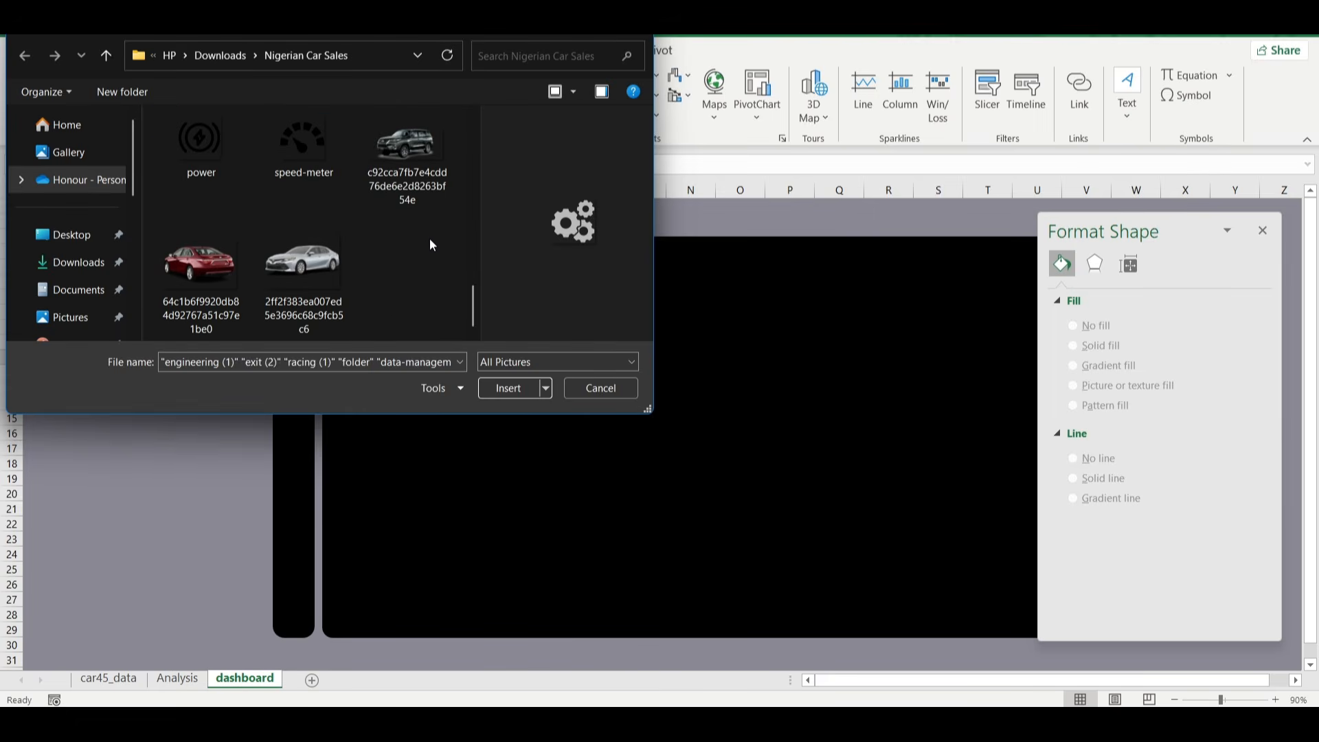
{"action": "left_click", "coordinate": [411, 136], "text": "ctrl"}
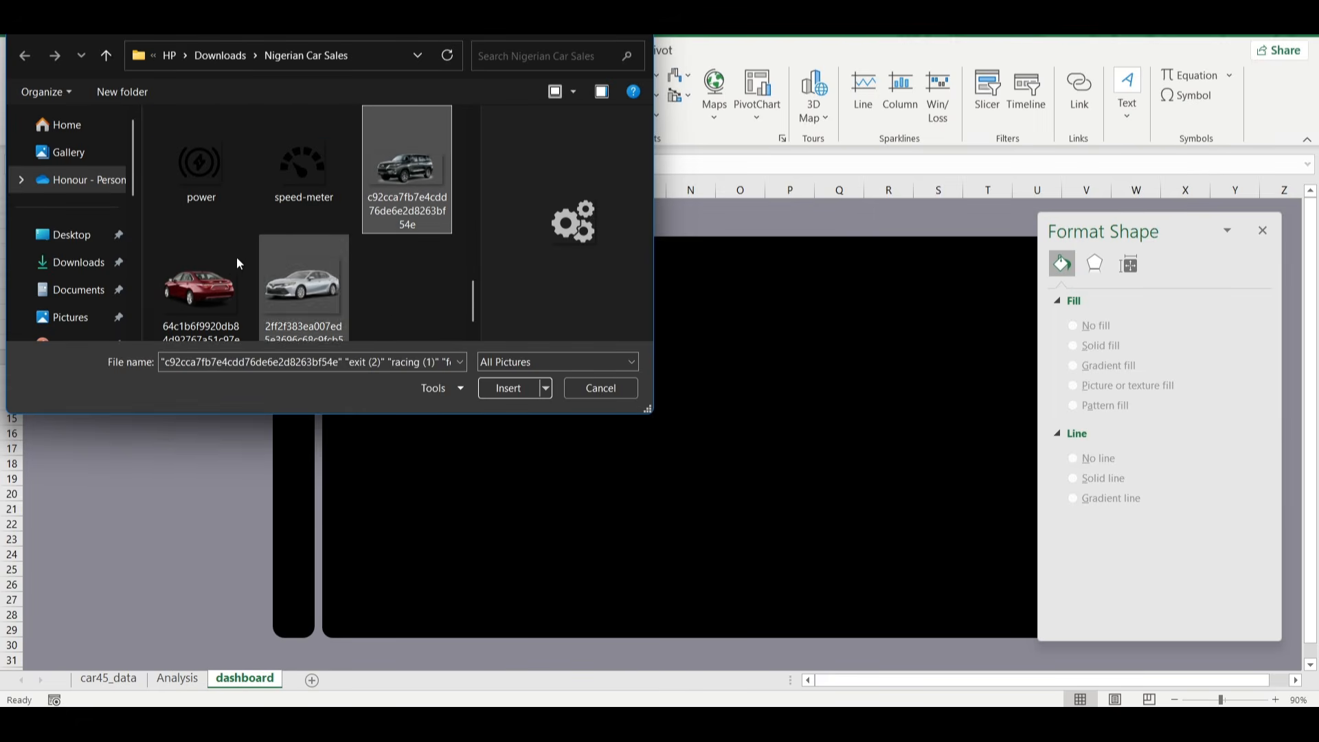
{"action": "left_click", "coordinate": [205, 297], "text": "ctrl"}
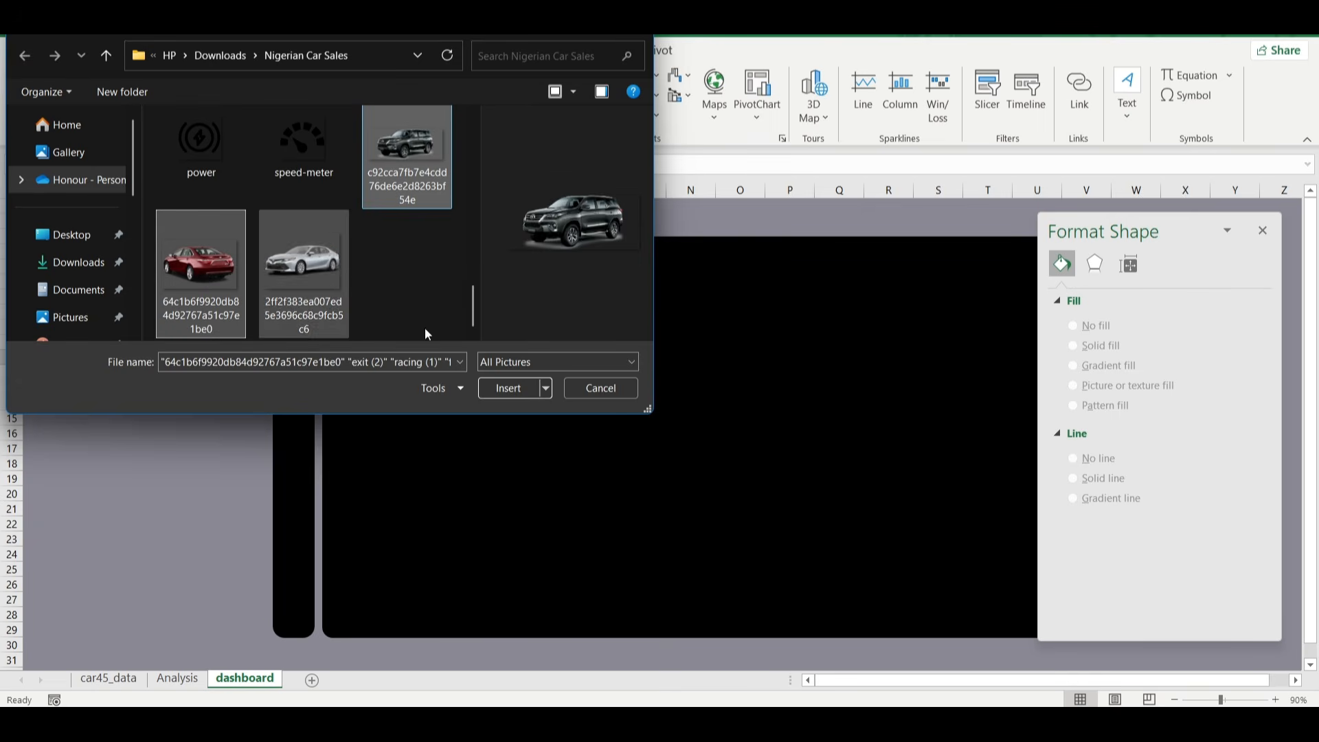
{"action": "left_click", "coordinate": [513, 389]}
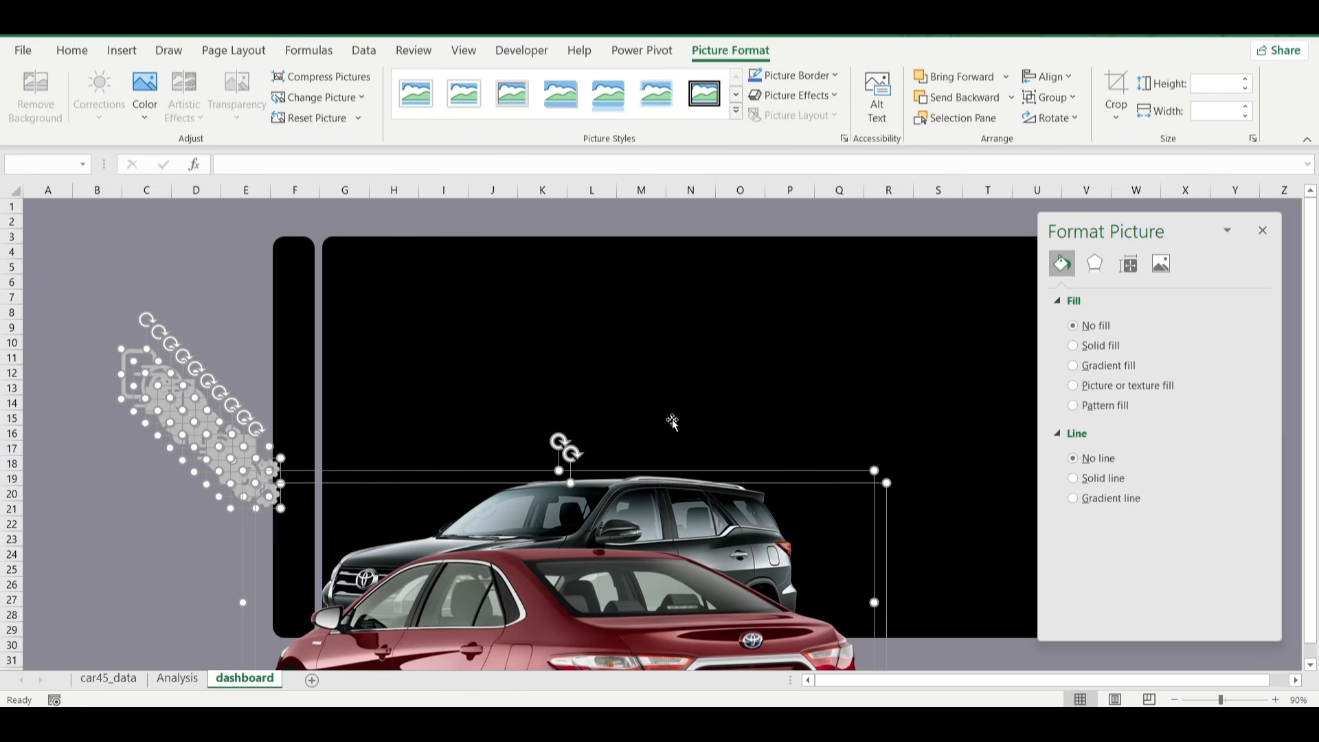
Exclude both car pictures from the selection and shrink all the inserted icons together to about half their size.
{"action": "left_click", "coordinate": [380, 554], "text": "ctrl"}
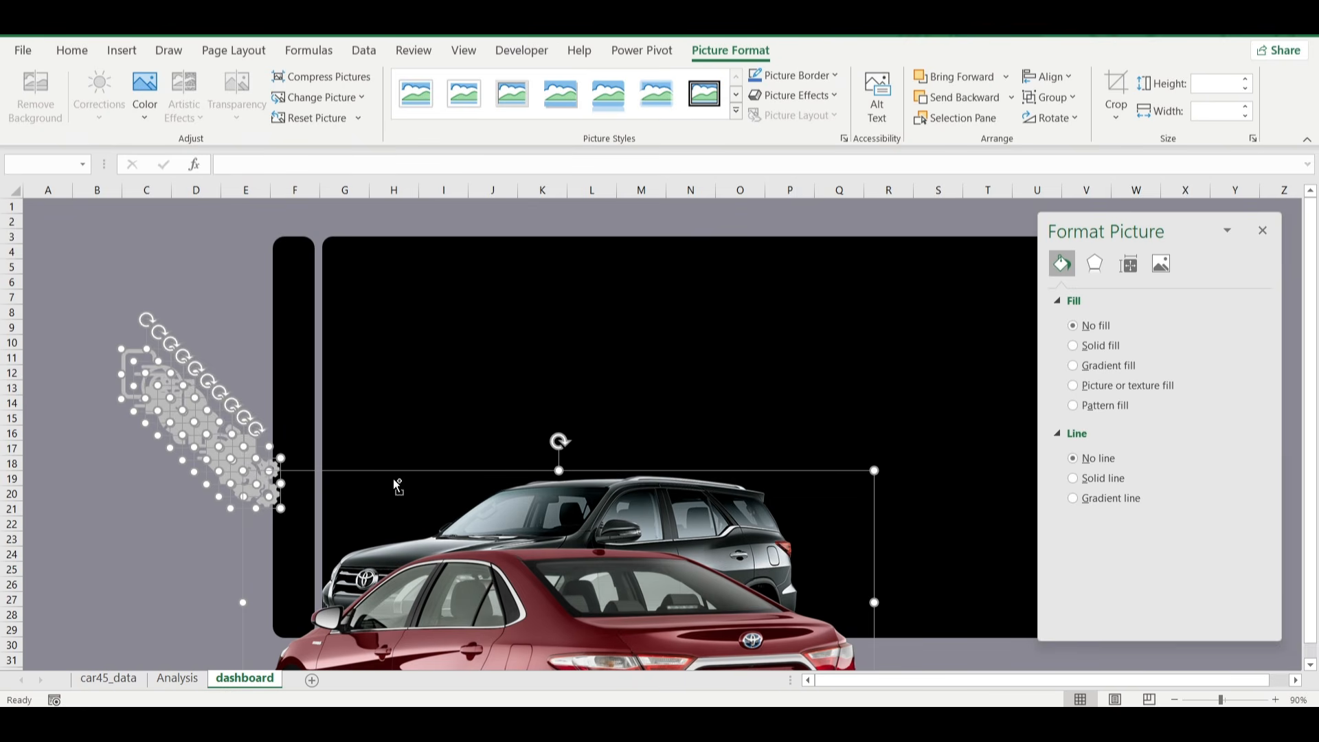
{"action": "left_click", "coordinate": [397, 484], "text": "ctrl"}
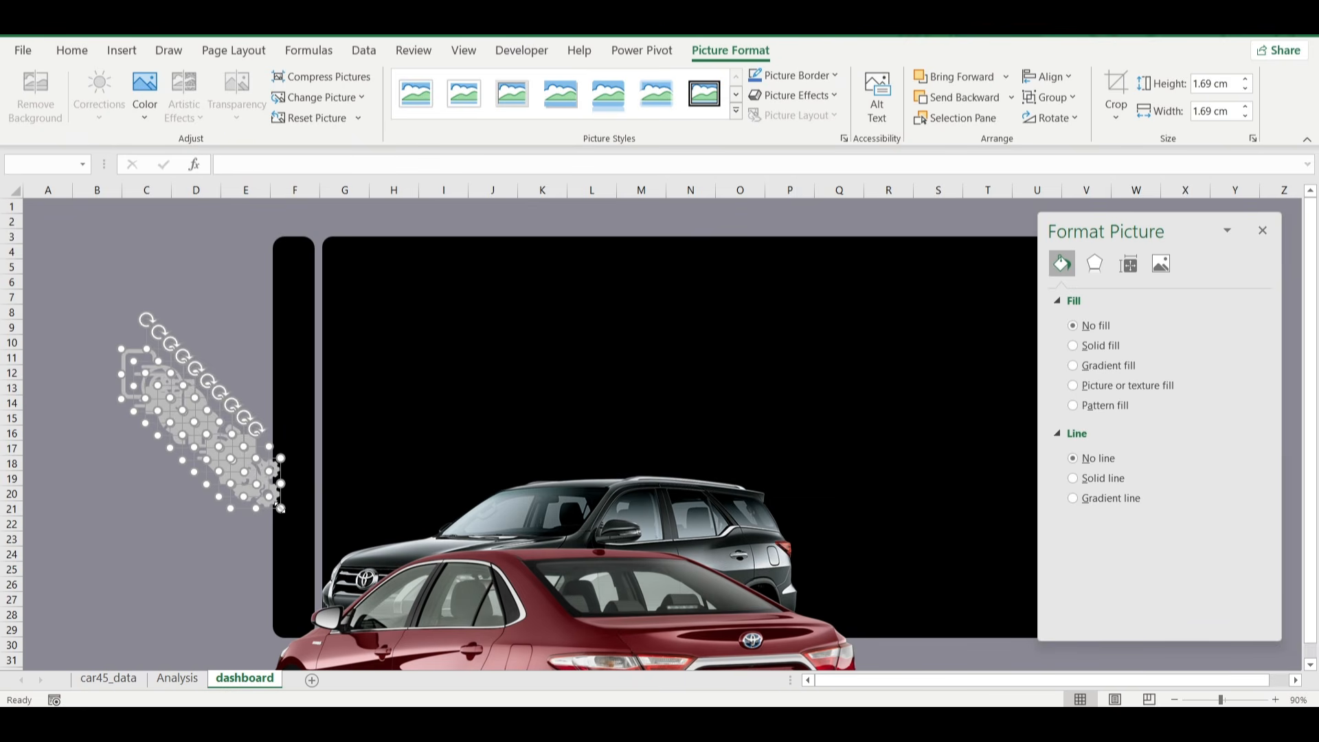
{"action": "left_click_drag", "start_coordinate": [281, 509], "coordinate": [251, 485]}
{"action": "left_click", "coordinate": [143, 505]}
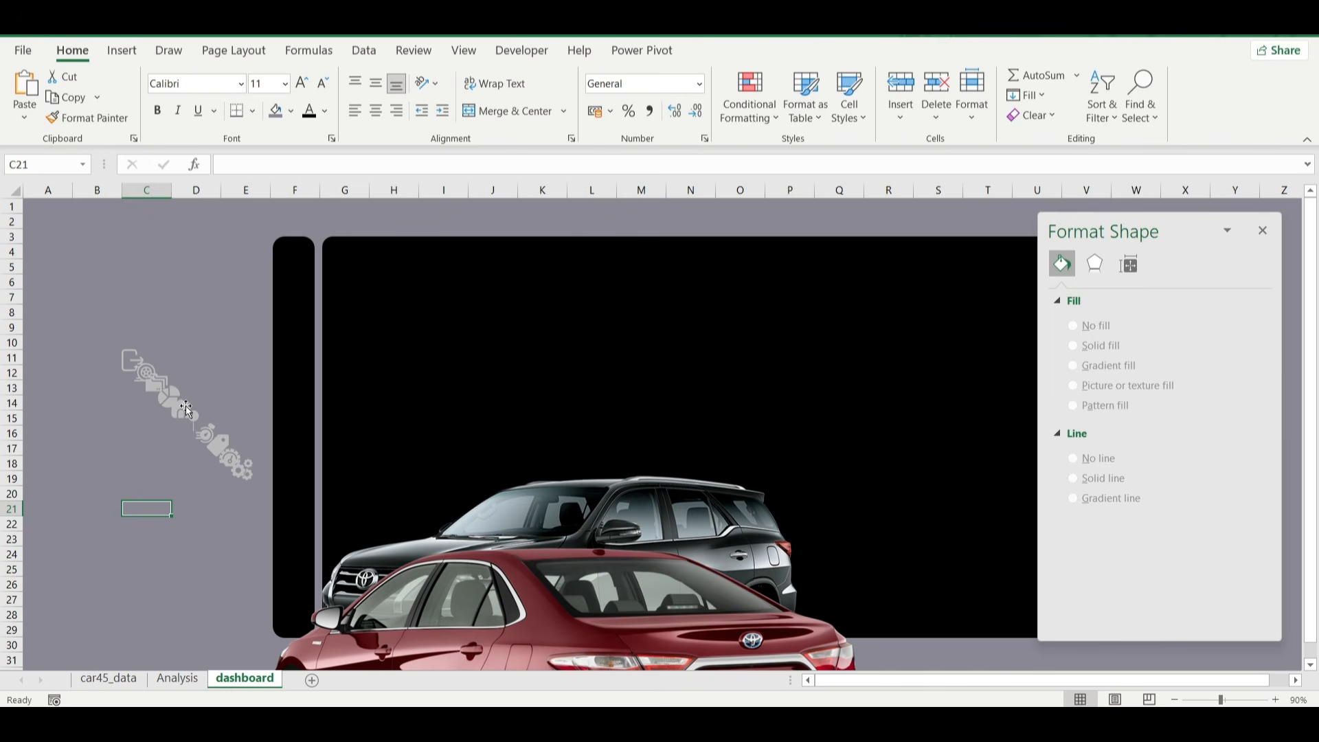
Spread the overlapping icons apart in the empty area beside the narrow black panel so each stands alone.
{"action": "left_click_drag", "start_coordinate": [176, 407], "coordinate": [181, 319]}
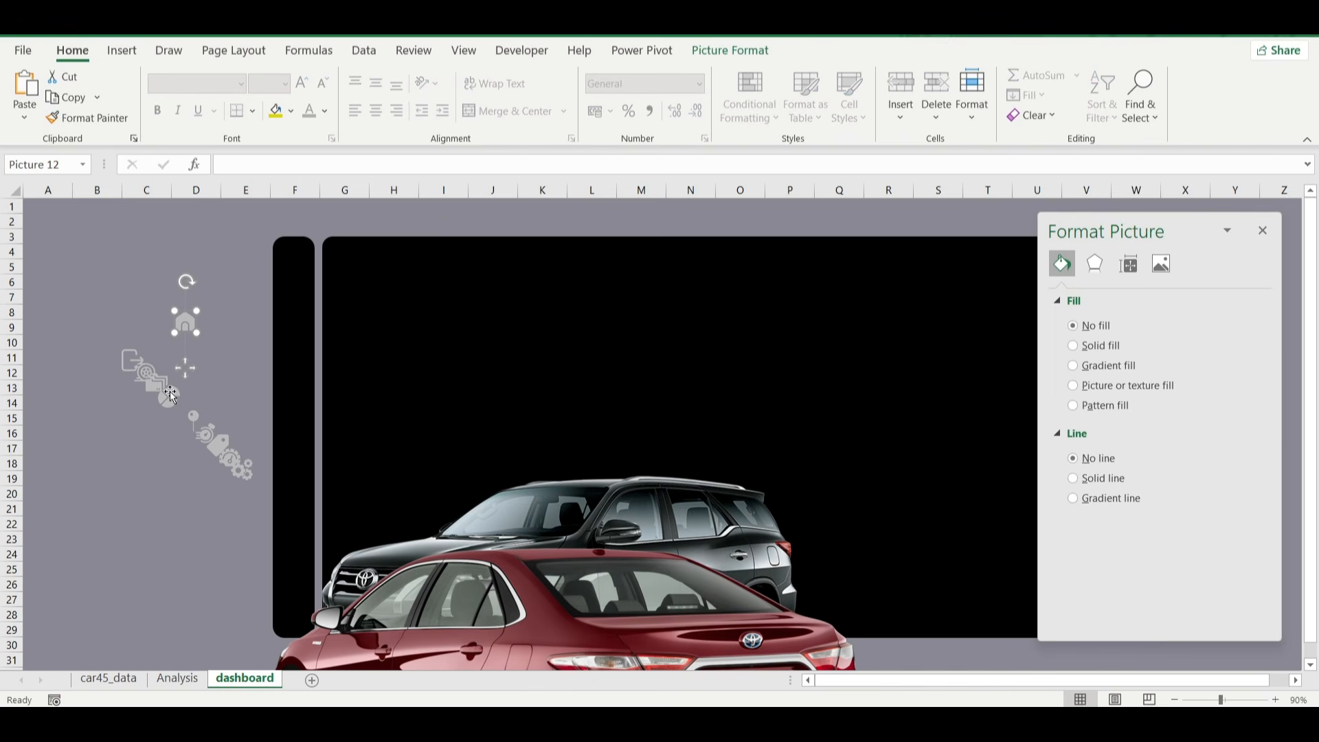
{"action": "left_click_drag", "start_coordinate": [167, 394], "coordinate": [134, 315]}
{"action": "left_click", "coordinate": [141, 365]}
{"action": "left_click_drag", "start_coordinate": [193, 422], "coordinate": [144, 466]}
{"action": "left_click", "coordinate": [228, 454]}
{"action": "left_click_drag", "start_coordinate": [228, 454], "coordinate": [217, 405]}
{"action": "left_click", "coordinate": [241, 466]}
{"action": "left_click_drag", "start_coordinate": [242, 466], "coordinate": [184, 500]}
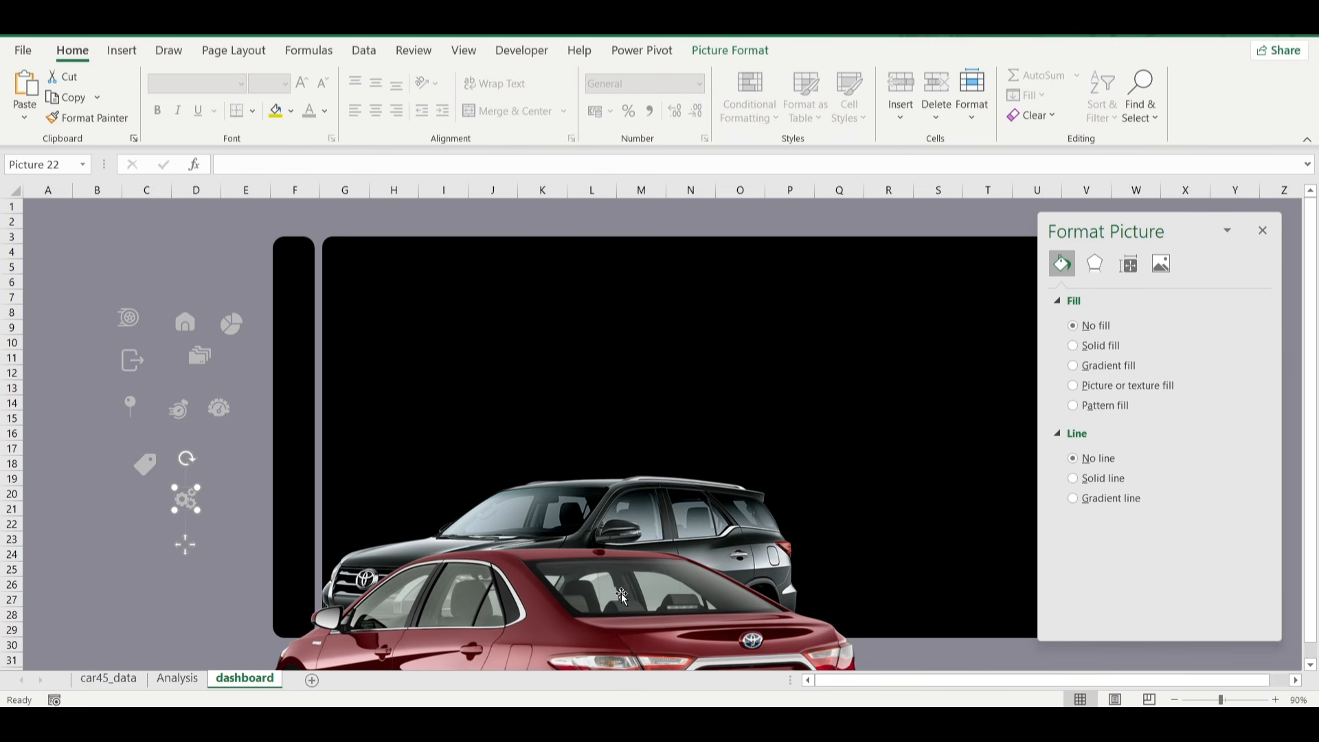
Shrink the red sedan picture, close the Format Picture pane, and park the sedan beyond the large panel's right edge.
{"action": "left_click_drag", "start_coordinate": [619, 599], "coordinate": [719, 358]}
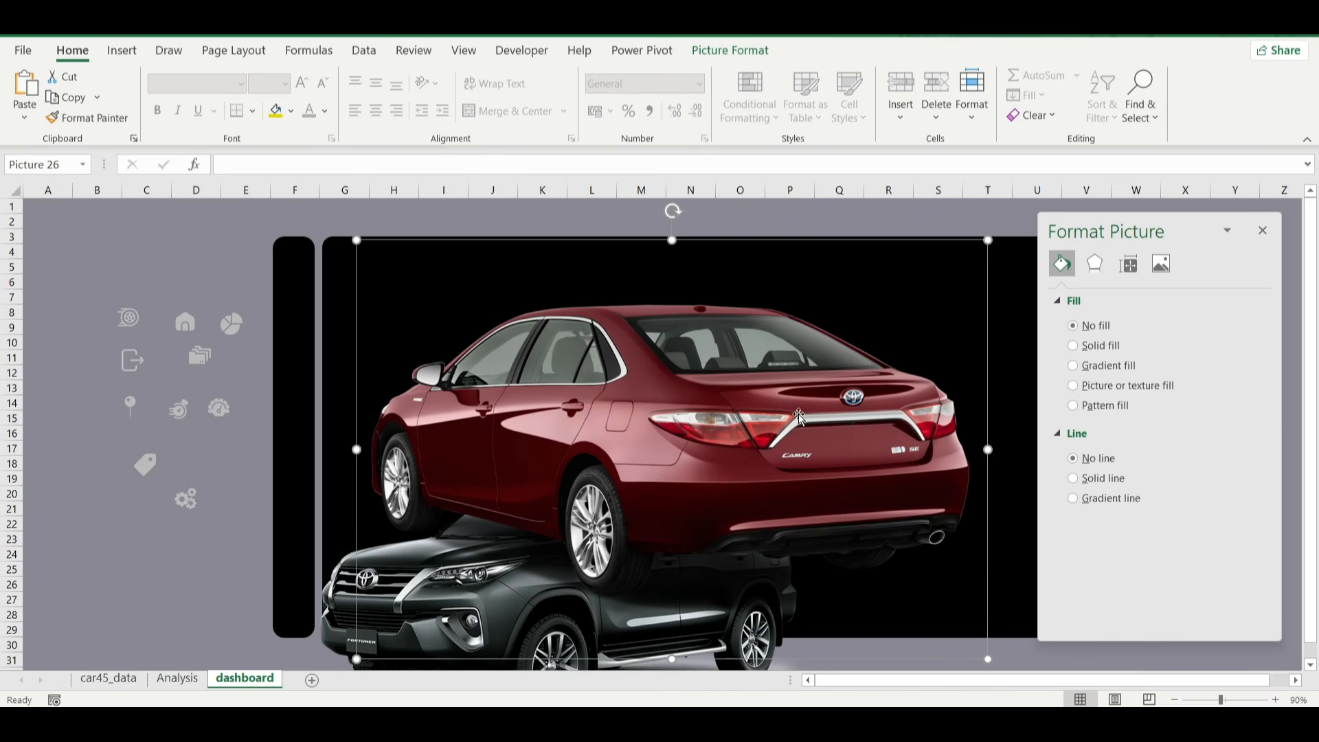
{"action": "left_click_drag", "start_coordinate": [987, 659], "coordinate": [791, 529]}
{"action": "left_click_drag", "start_coordinate": [682, 420], "coordinate": [799, 441]}
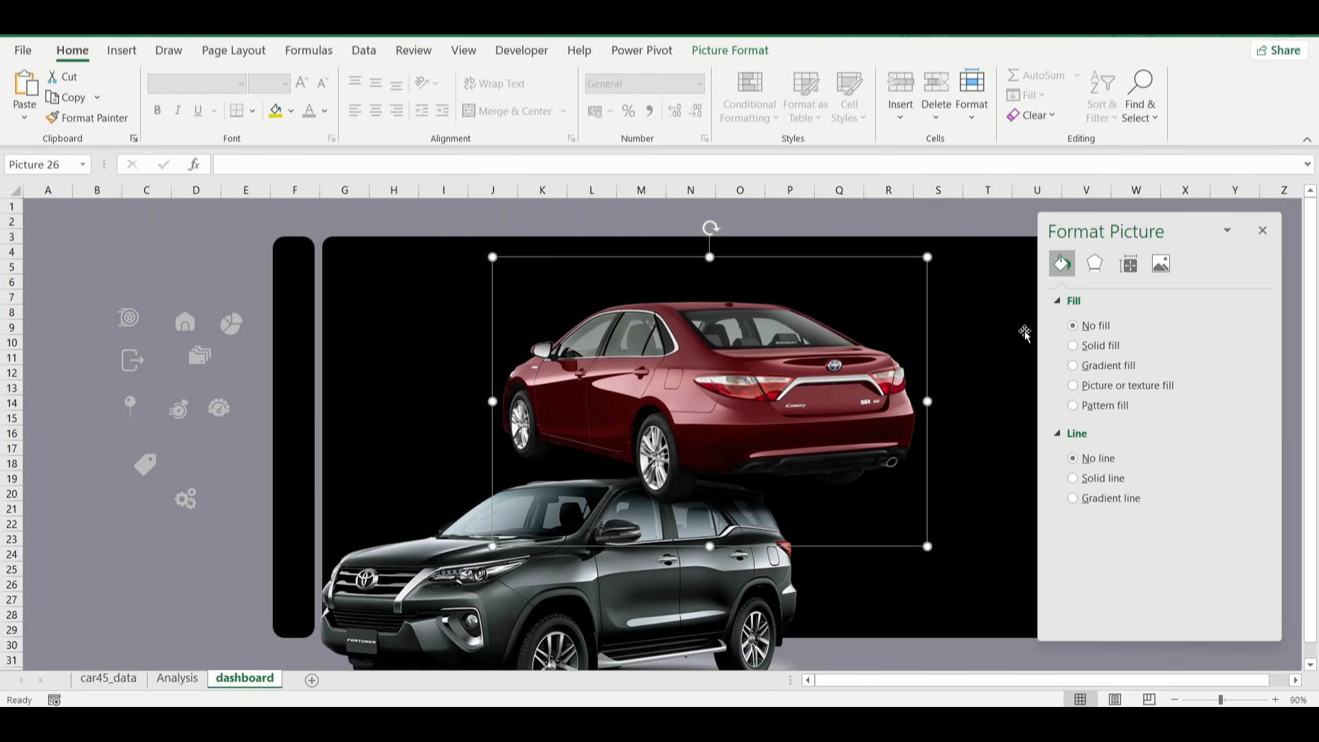
{"action": "left_click", "coordinate": [1264, 232]}
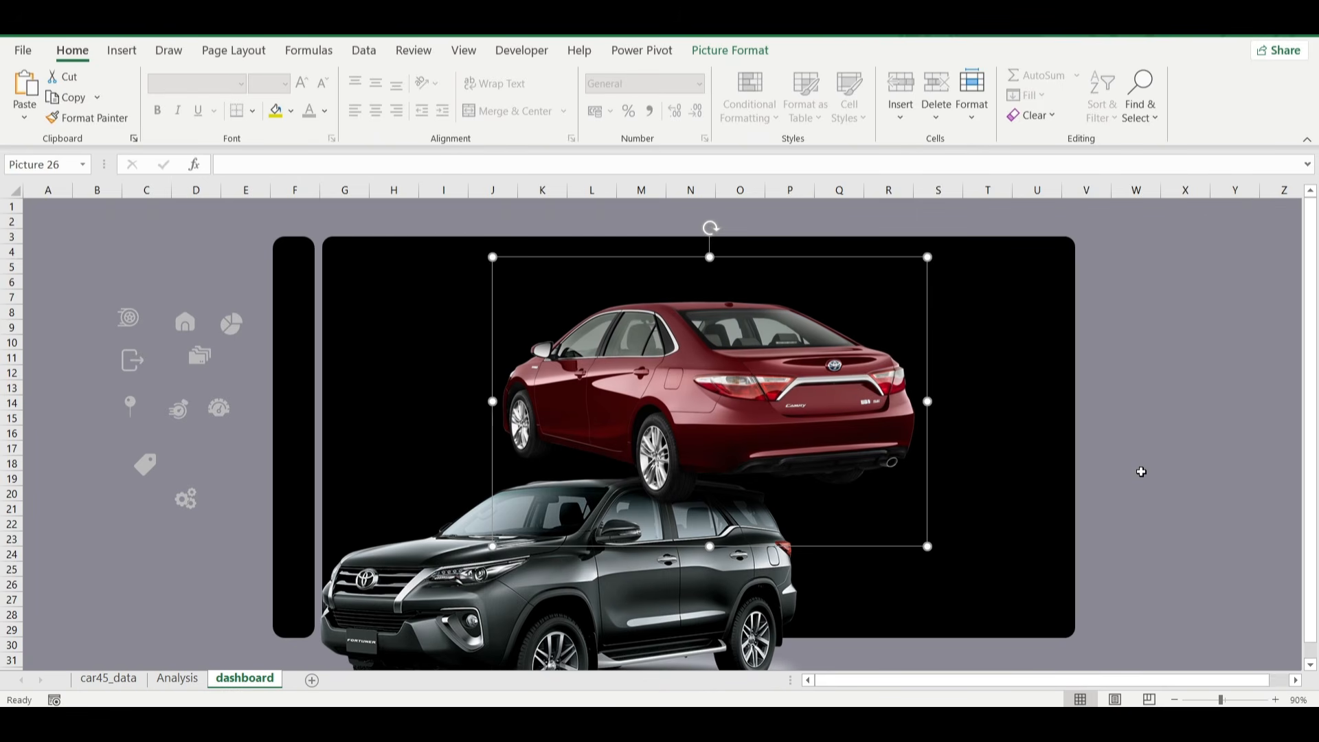
{"action": "scroll", "coordinate": [1142, 471], "scroll_direction": "right", "scroll_amount": 2}
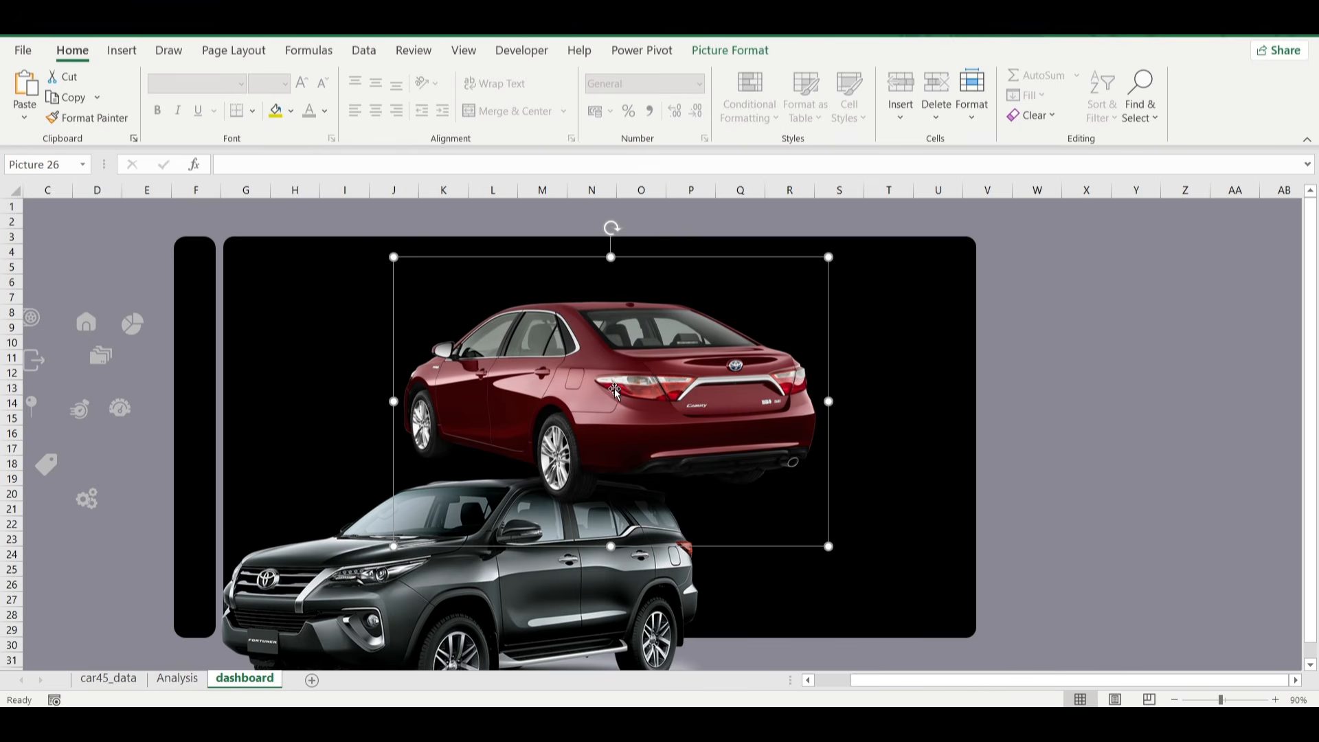
{"action": "left_click_drag", "start_coordinate": [616, 392], "coordinate": [1066, 386]}
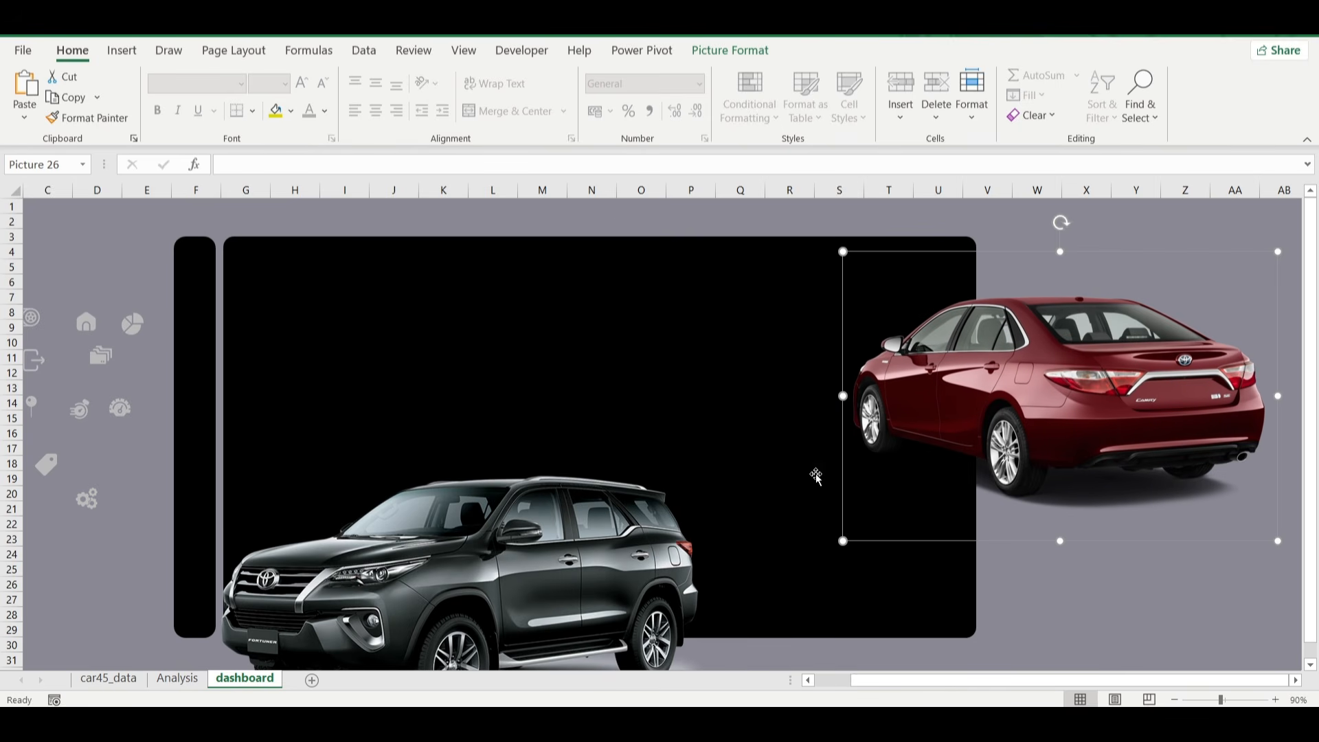
{"action": "left_click_drag", "start_coordinate": [841, 542], "coordinate": [948, 471]}
{"action": "left_click_drag", "start_coordinate": [1091, 384], "coordinate": [1138, 382]}
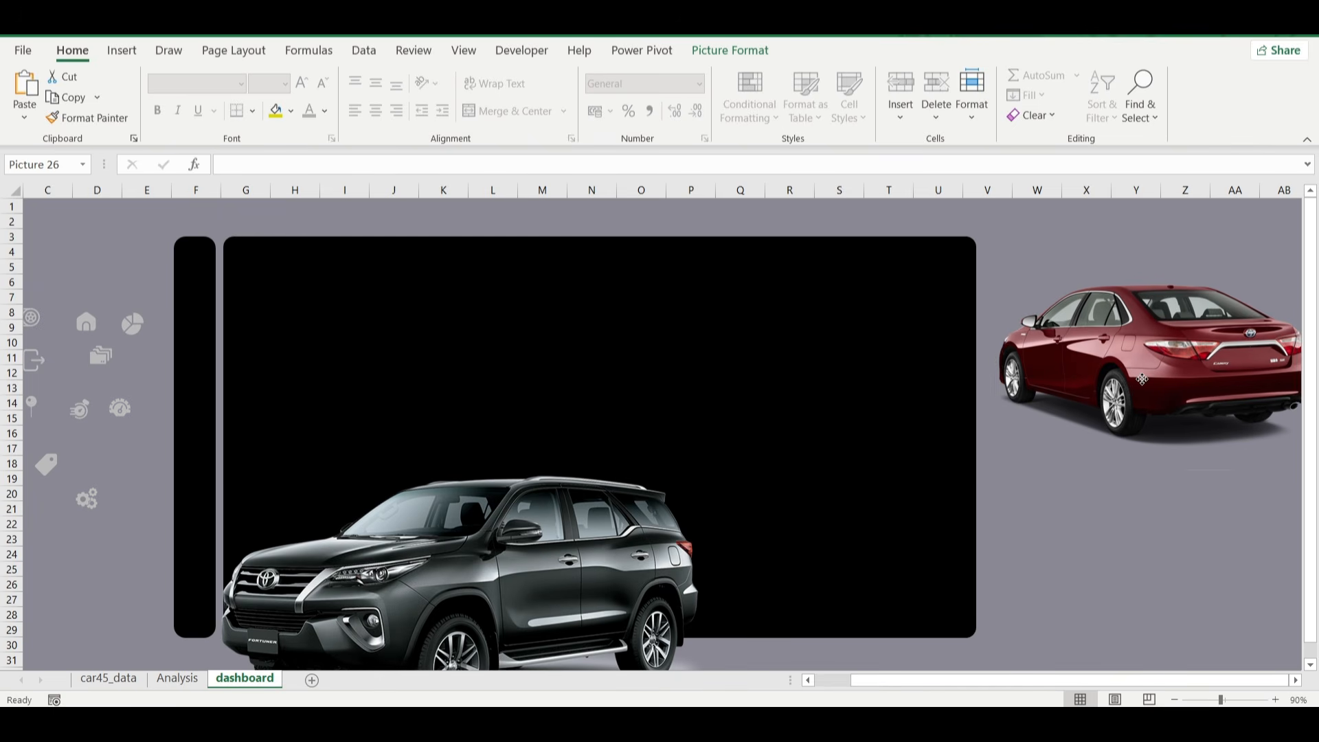
Move the dark SUV picture onto the large black panel and apply the third picture transparency preset.
{"action": "left_click", "coordinate": [487, 571]}
{"action": "left_click_drag", "start_coordinate": [486, 571], "coordinate": [608, 417]}
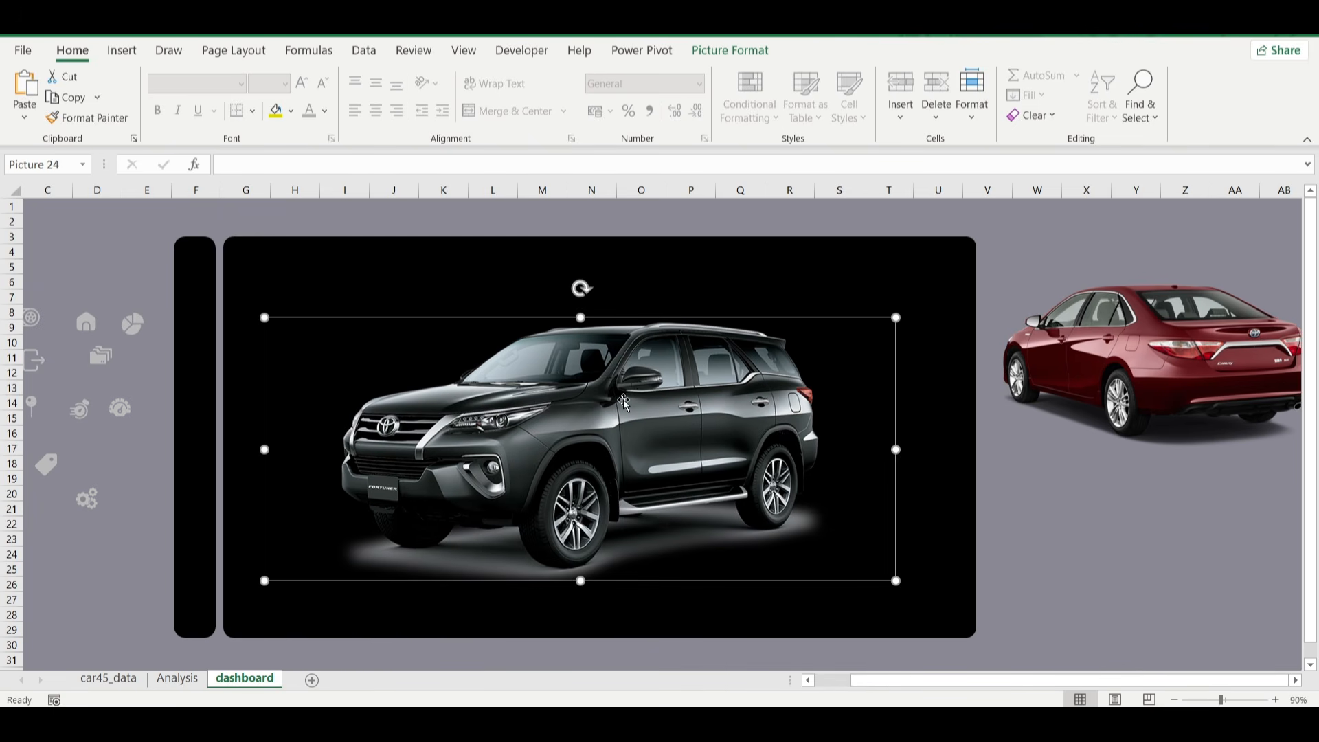
{"action": "left_click", "coordinate": [751, 58]}
{"action": "left_click", "coordinate": [235, 121]}
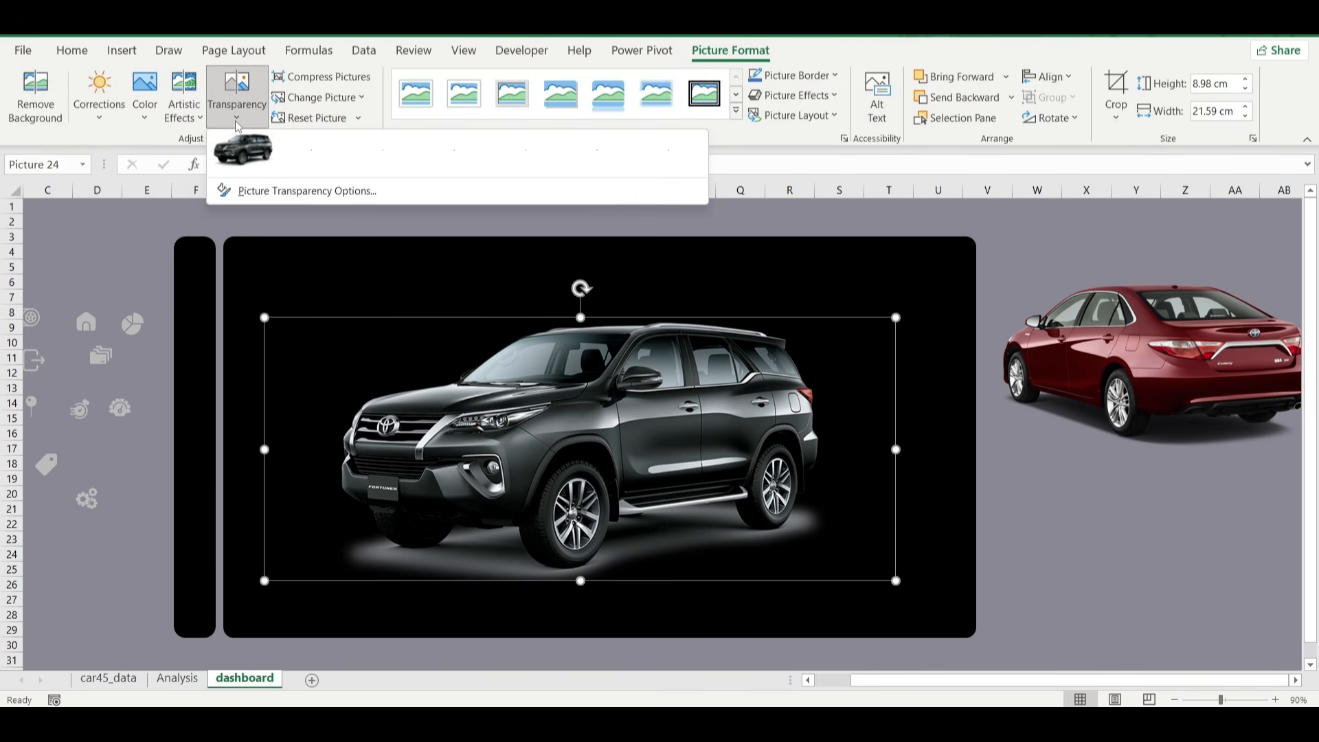
{"action": "left_click", "coordinate": [369, 143]}
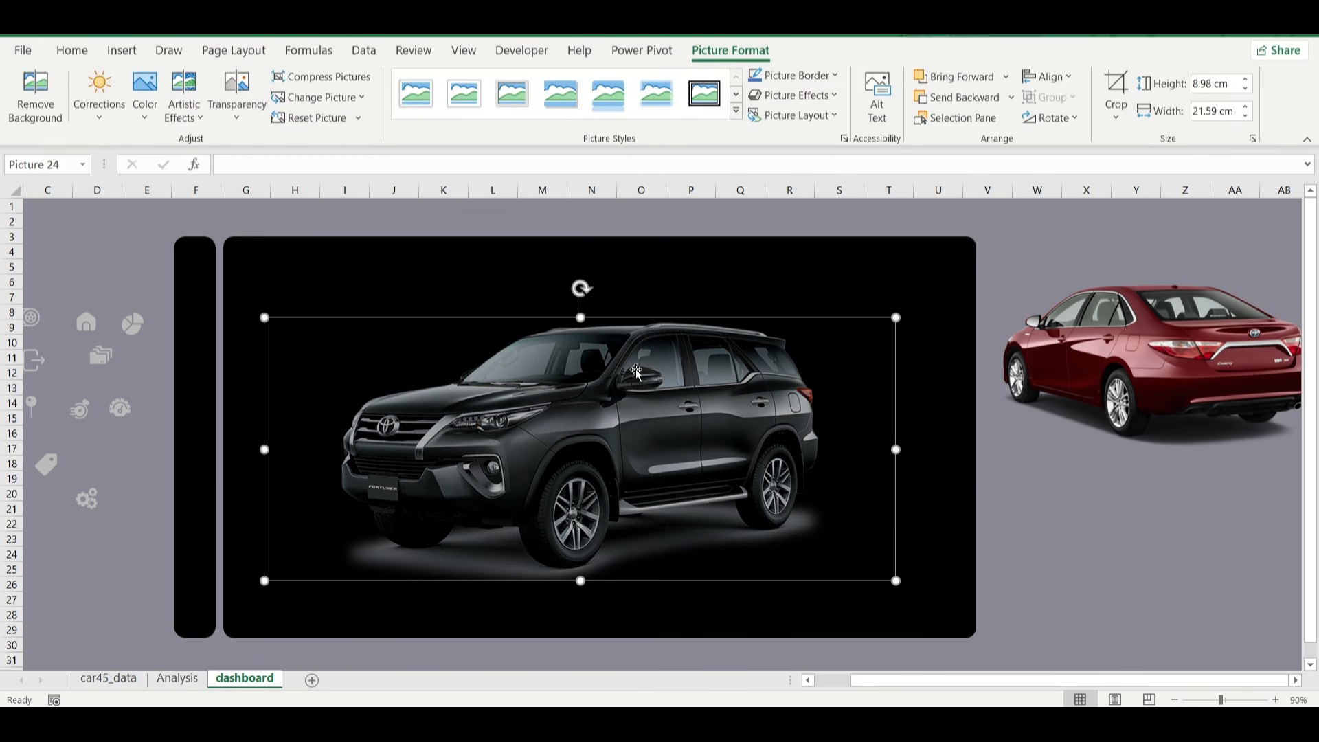
{"action": "left_click", "coordinate": [237, 96]}
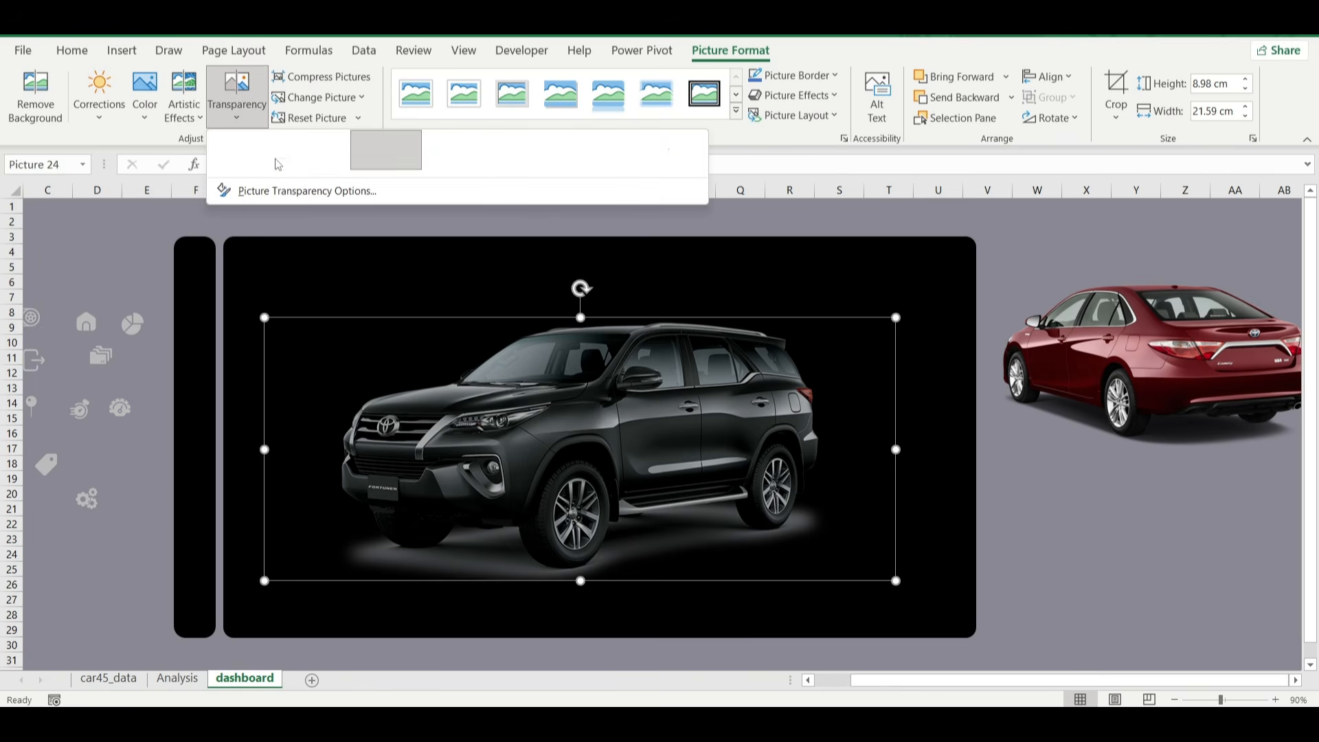
{"action": "left_click", "coordinate": [260, 311]}
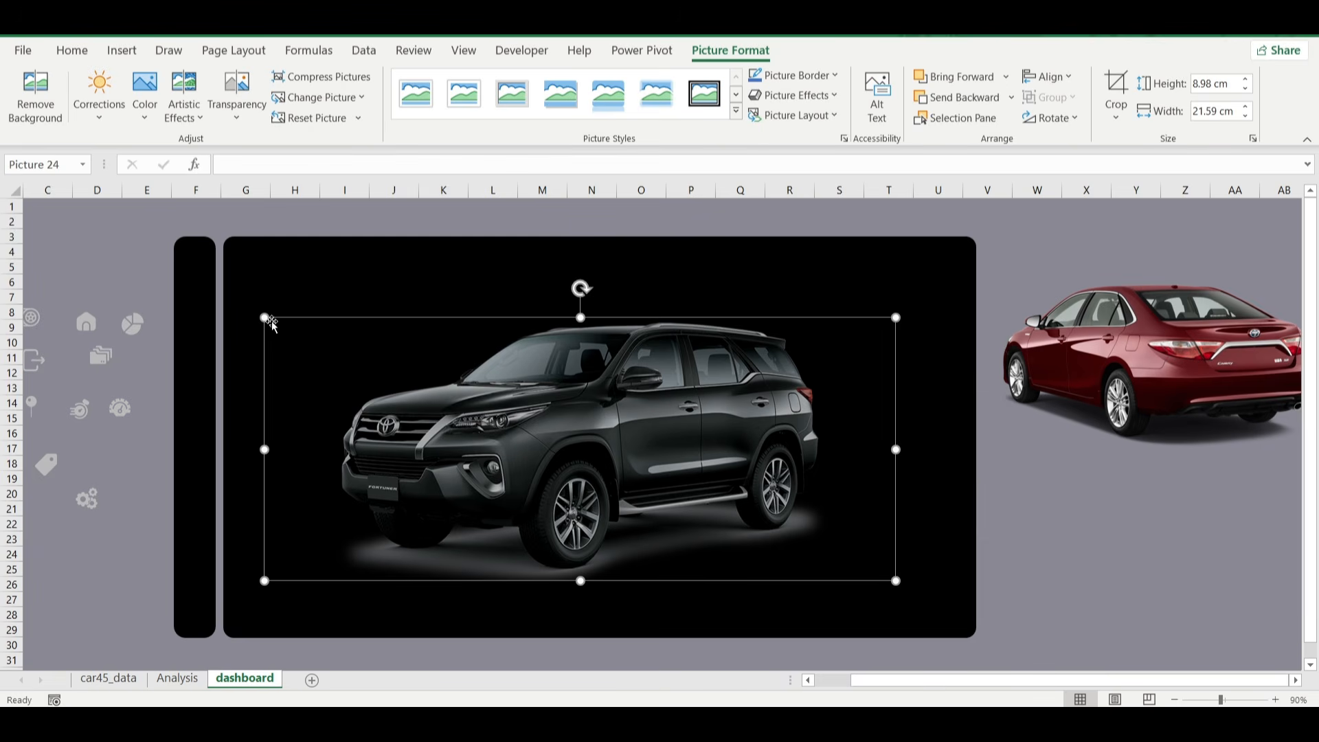
Scale the SUV picture to about 7.43 cm high by 17.87 cm wide and position it slightly left of the large panel's centre.
{"action": "left_click_drag", "start_coordinate": [264, 318], "coordinate": [317, 339]}
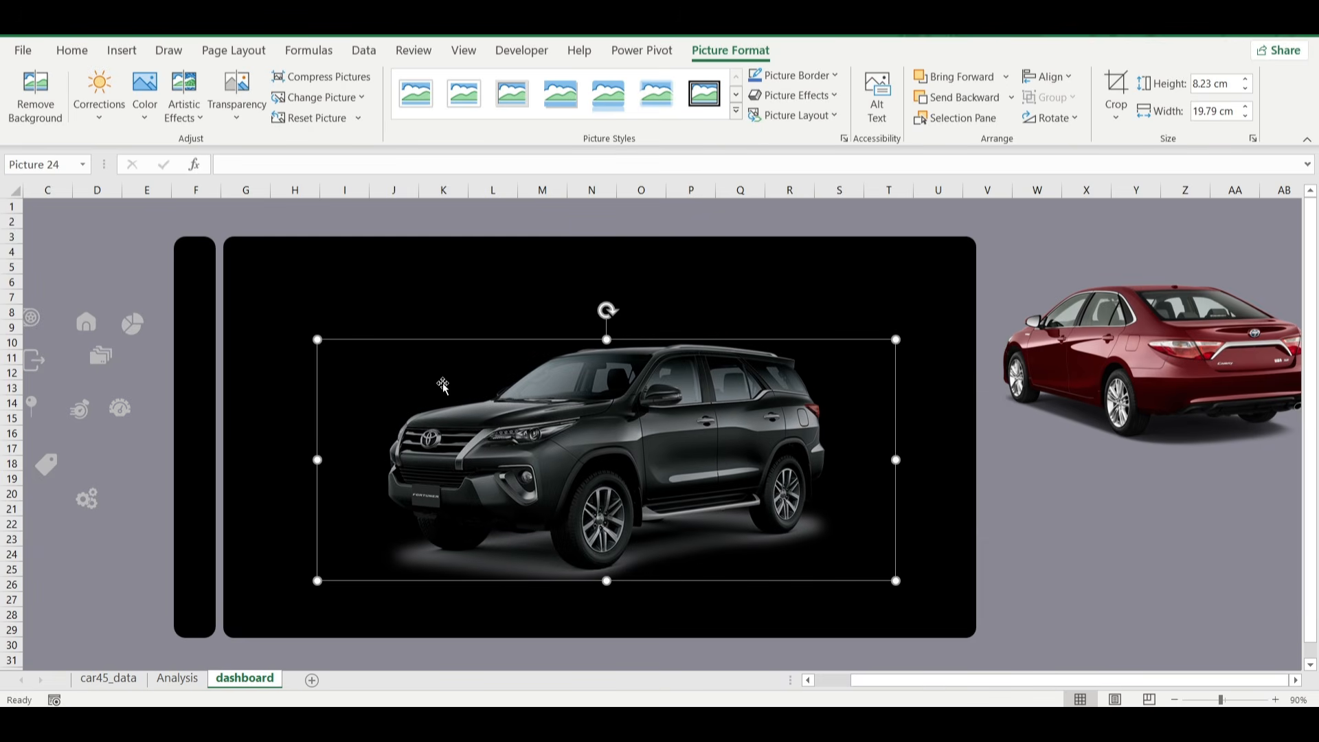
{"action": "left_click_drag", "start_coordinate": [536, 425], "coordinate": [495, 389]}
{"action": "left_click_drag", "start_coordinate": [275, 305], "coordinate": [321, 323]}
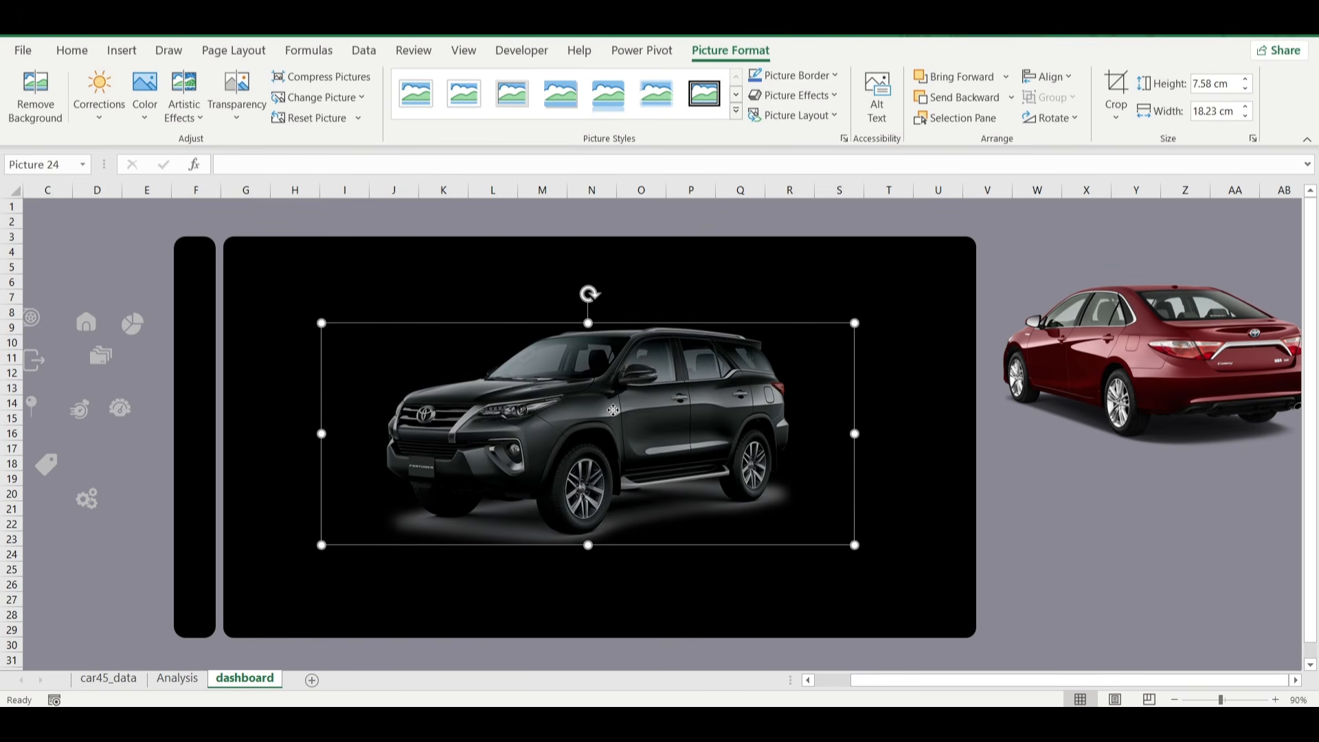
{"action": "left_click_drag", "start_coordinate": [532, 401], "coordinate": [522, 397]}
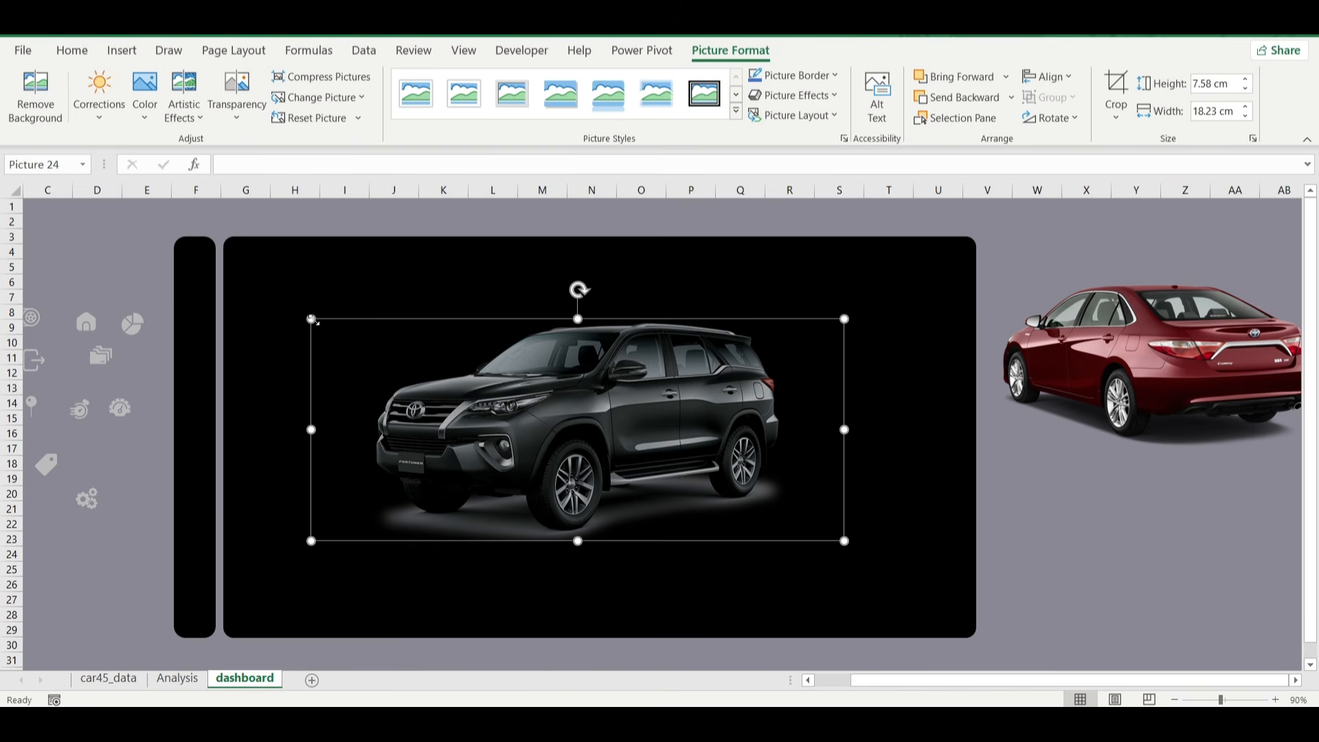
{"action": "left_click_drag", "start_coordinate": [311, 319], "coordinate": [322, 323]}
{"action": "left_click_drag", "start_coordinate": [548, 401], "coordinate": [526, 397]}
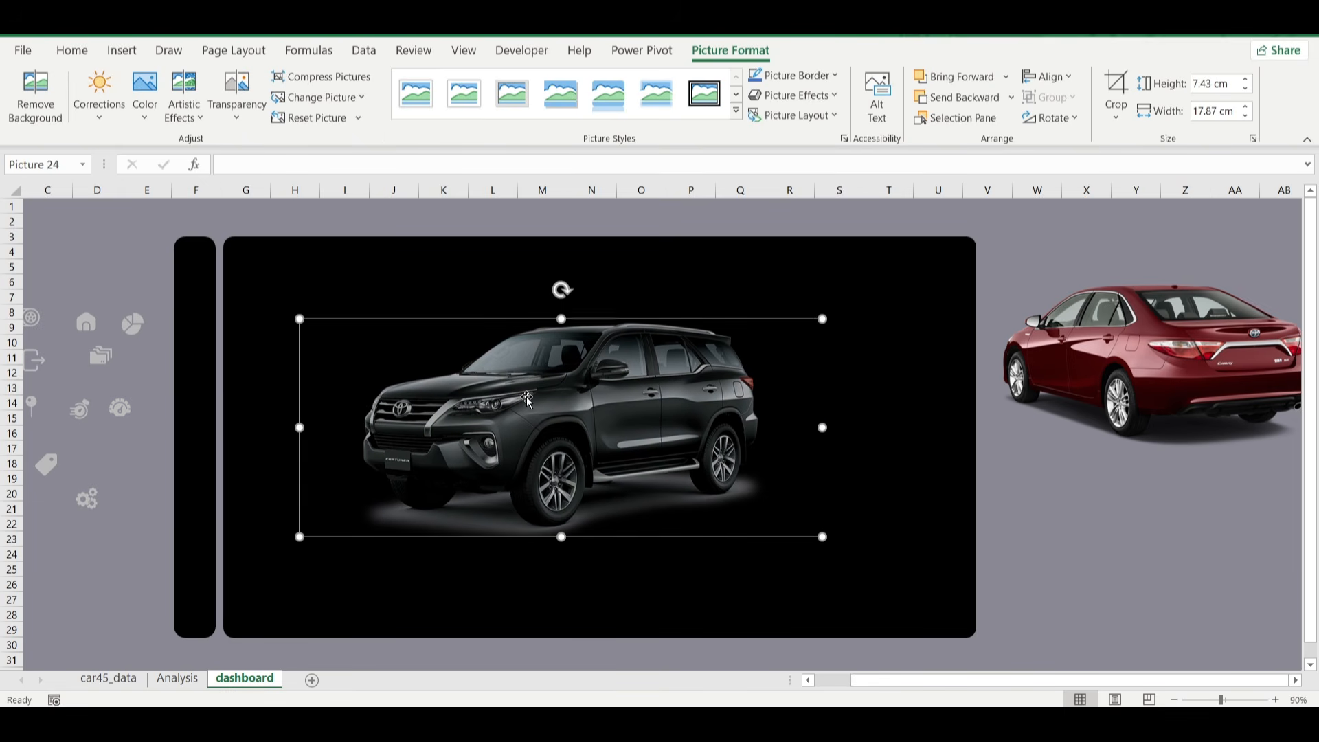
{"action": "left_click", "coordinate": [1094, 595]}
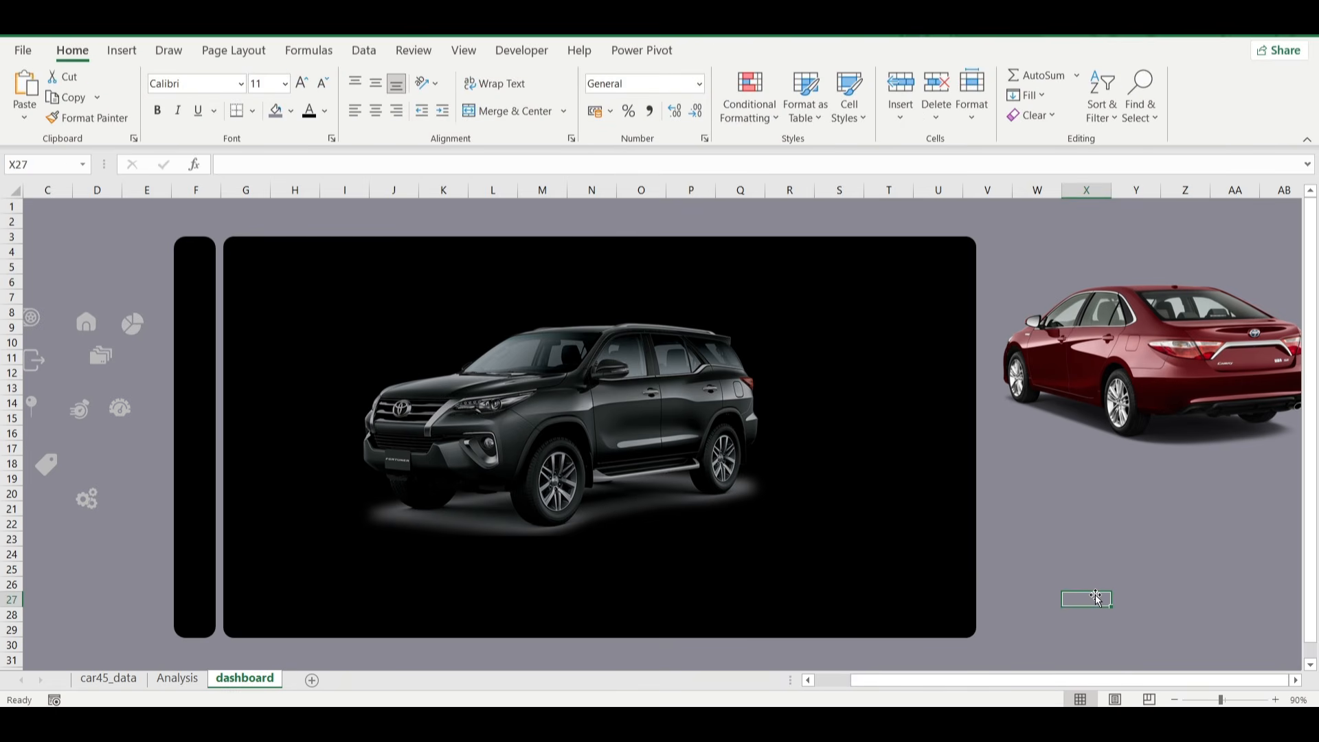
Shrink the red sedan picture further and reposition it just beyond the large panel's right edge, near its upper half.
{"action": "left_click", "coordinate": [1153, 375]}
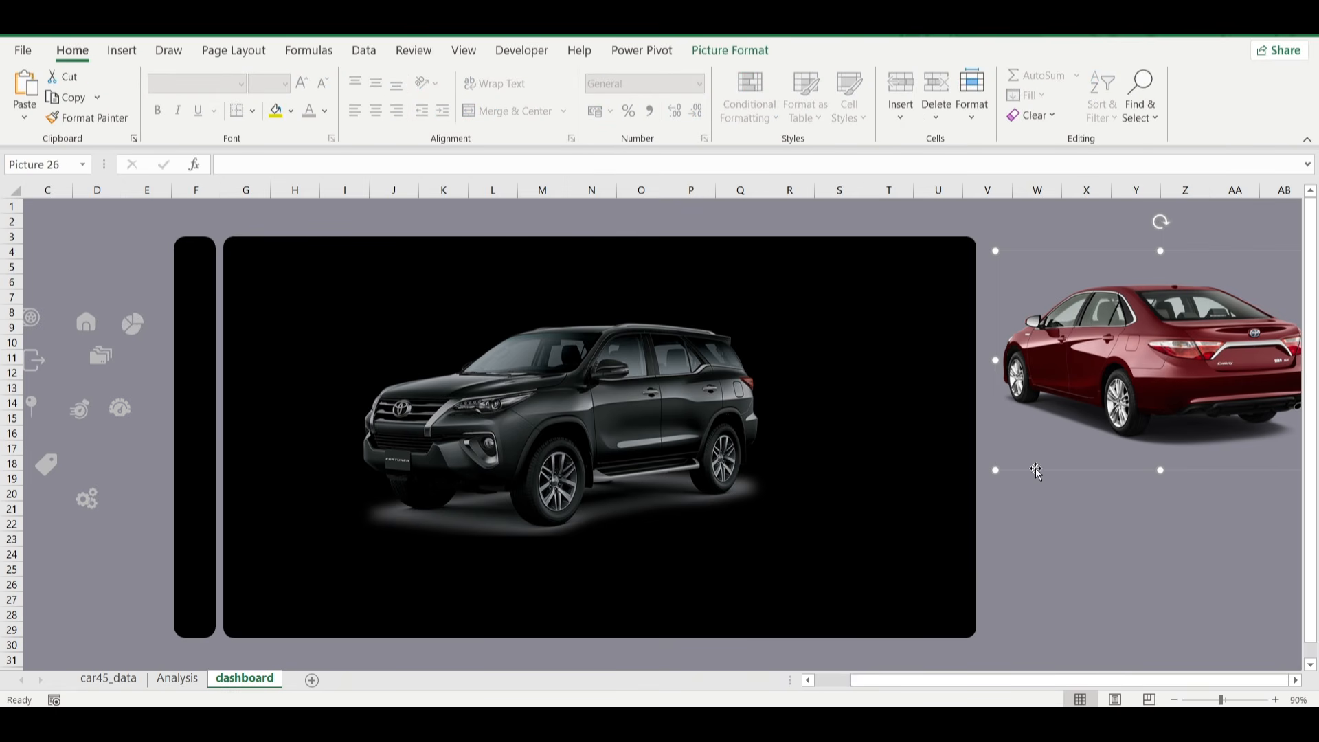
{"action": "left_click_drag", "start_coordinate": [996, 472], "coordinate": [1067, 422]}
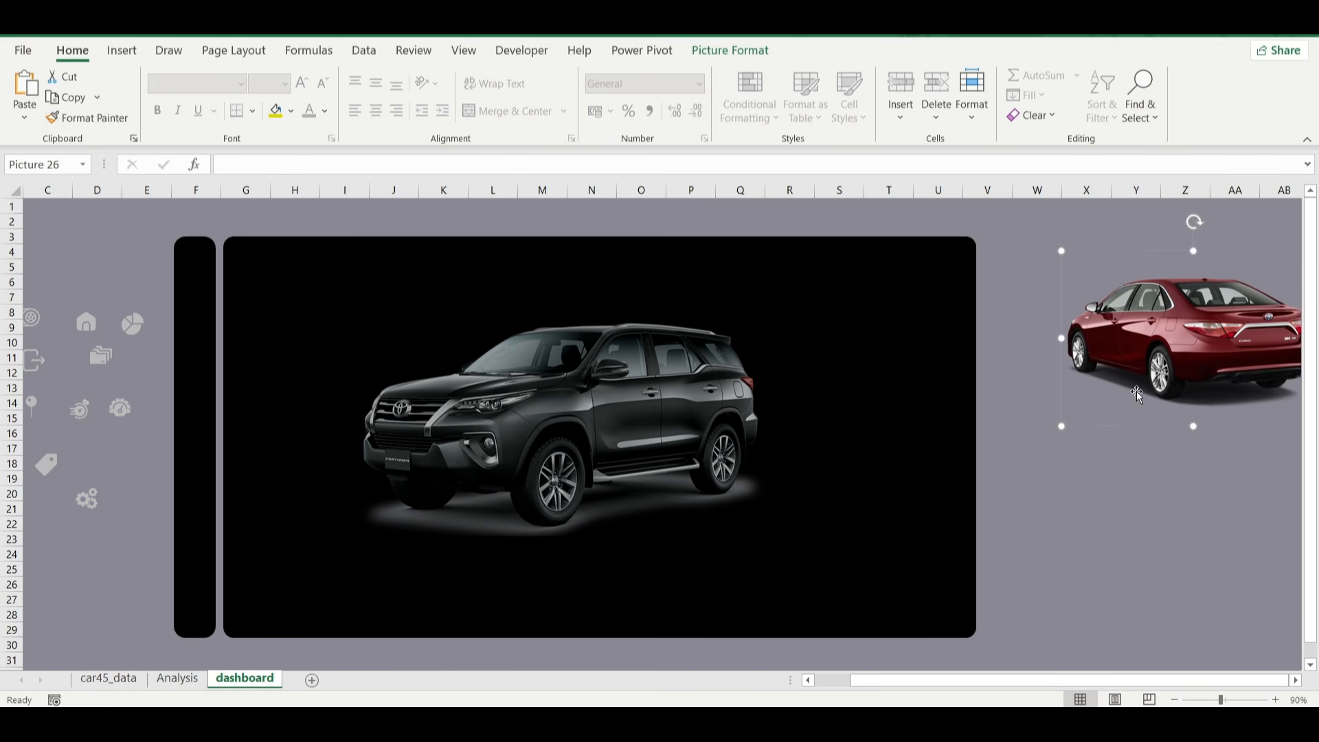
{"action": "left_click_drag", "start_coordinate": [1171, 373], "coordinate": [1120, 370]}
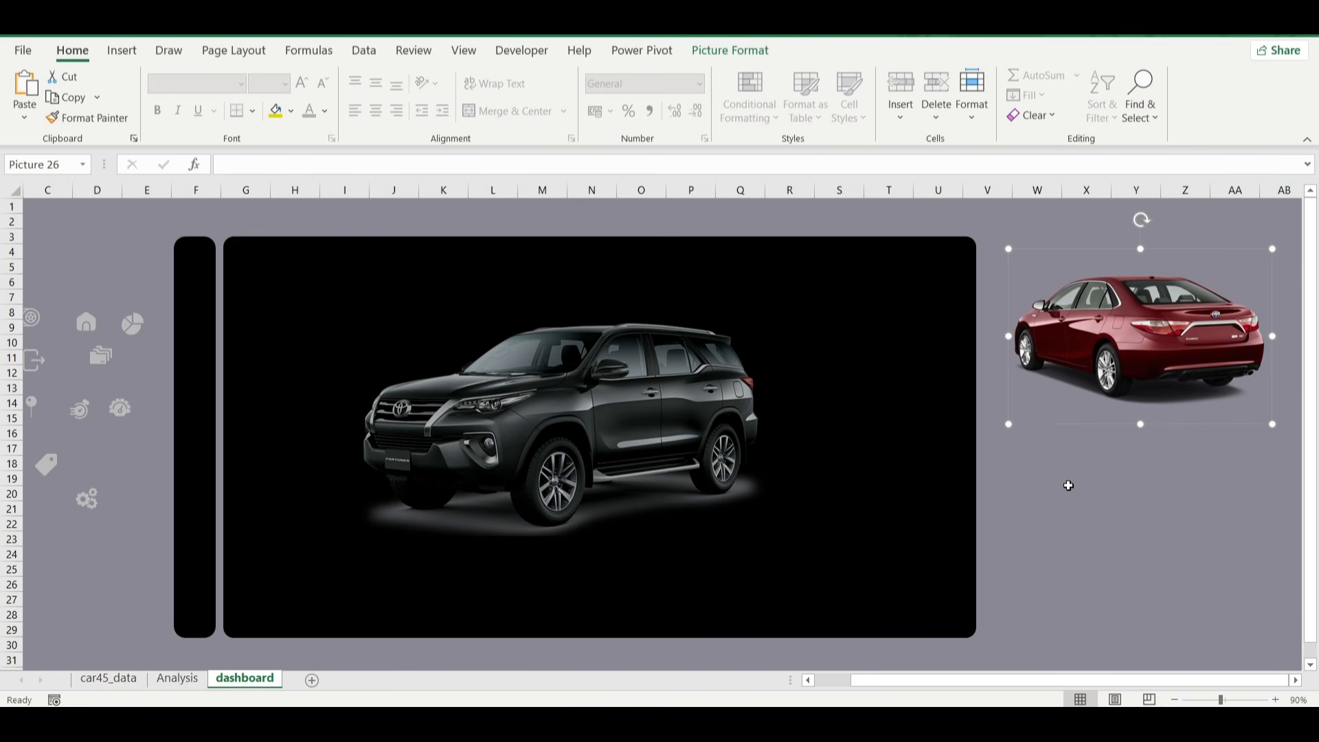
{"action": "left_click", "coordinate": [1070, 556]}
{"action": "scroll", "coordinate": [1071, 558], "scroll_direction": "left", "scroll_amount": 2}
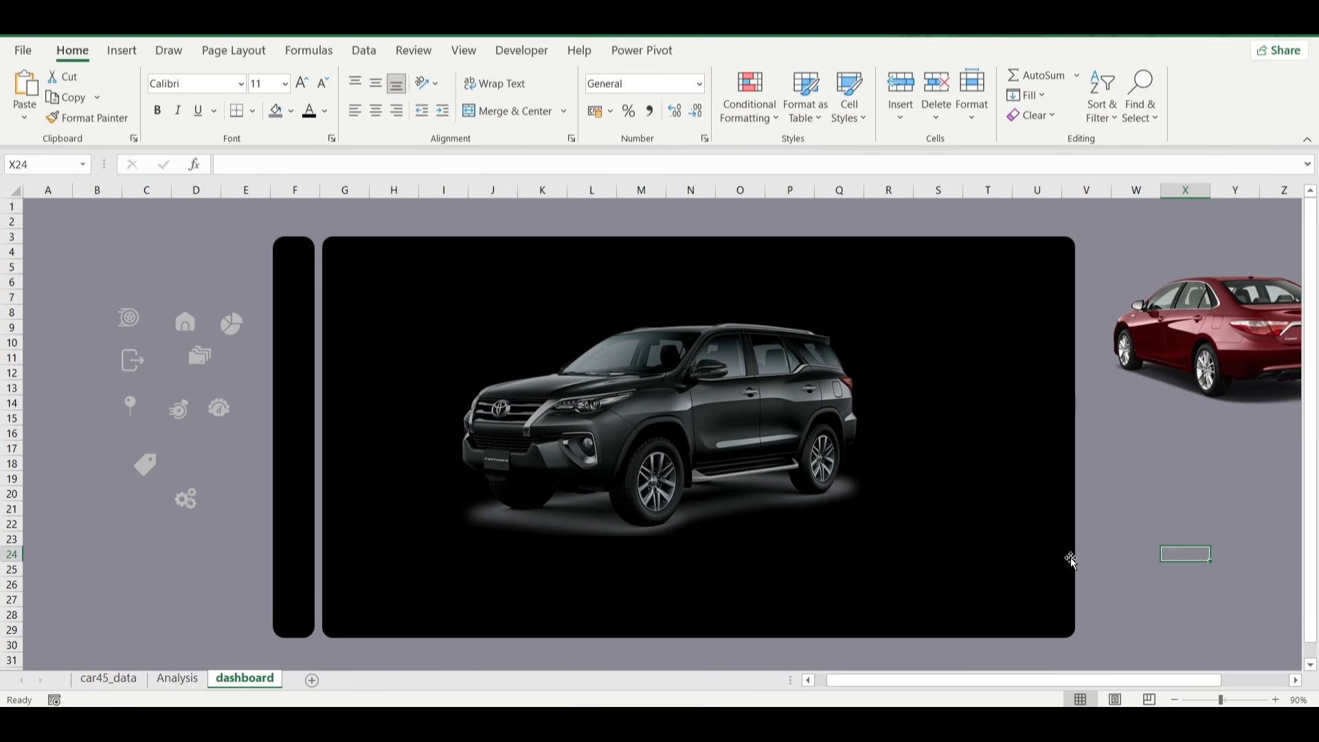
{"action": "scroll", "coordinate": [1179, 534], "scroll_direction": "right", "scroll_amount": 3}
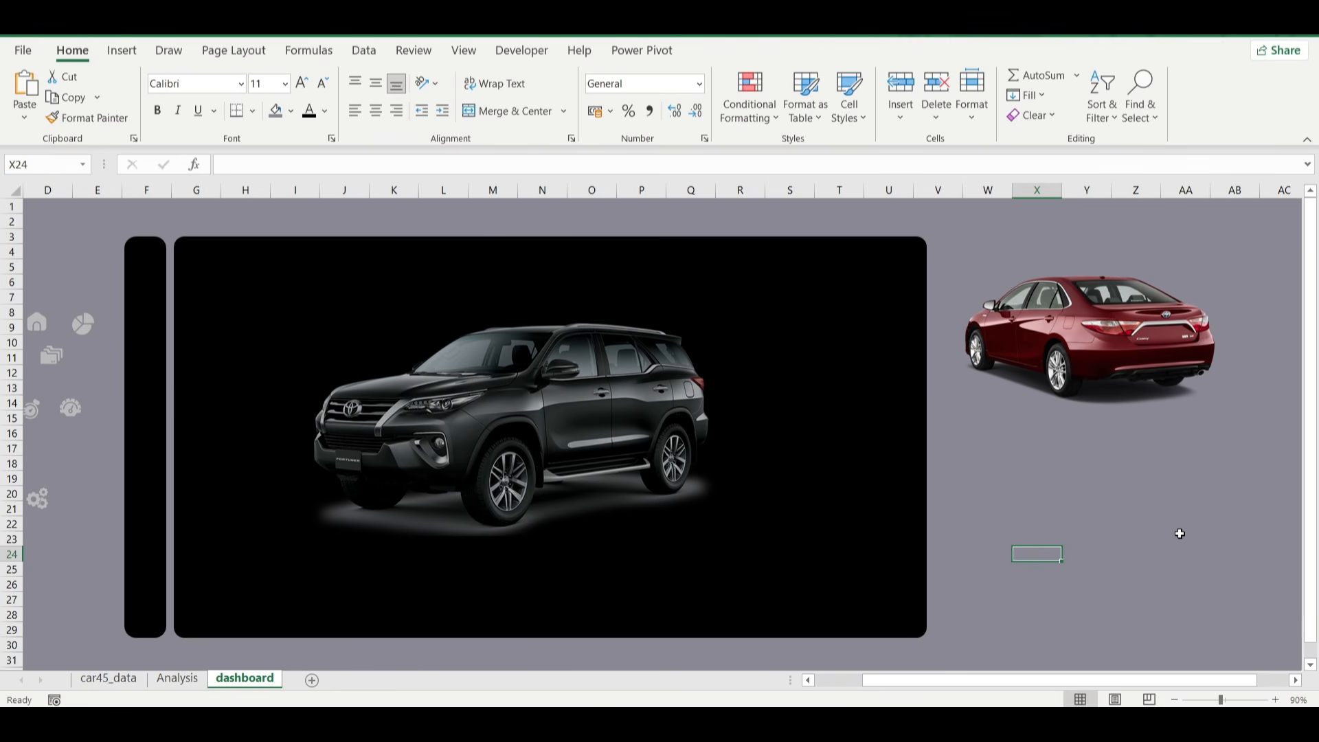
{"action": "scroll", "coordinate": [1179, 534], "scroll_direction": "left", "scroll_amount": 2}
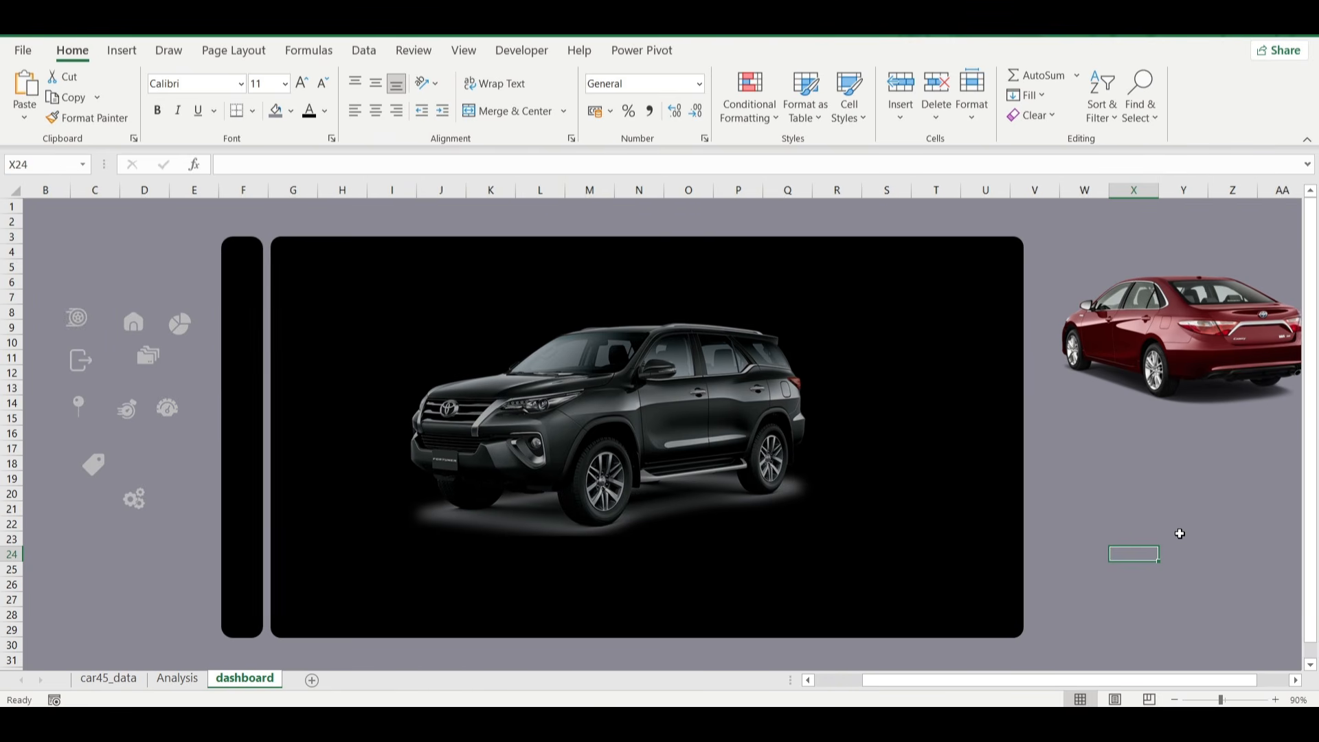
{"action": "left_click", "coordinate": [1207, 336]}
{"action": "left_click_drag", "start_coordinate": [1206, 336], "coordinate": [1217, 337]}
{"action": "left_click", "coordinate": [1078, 568]}
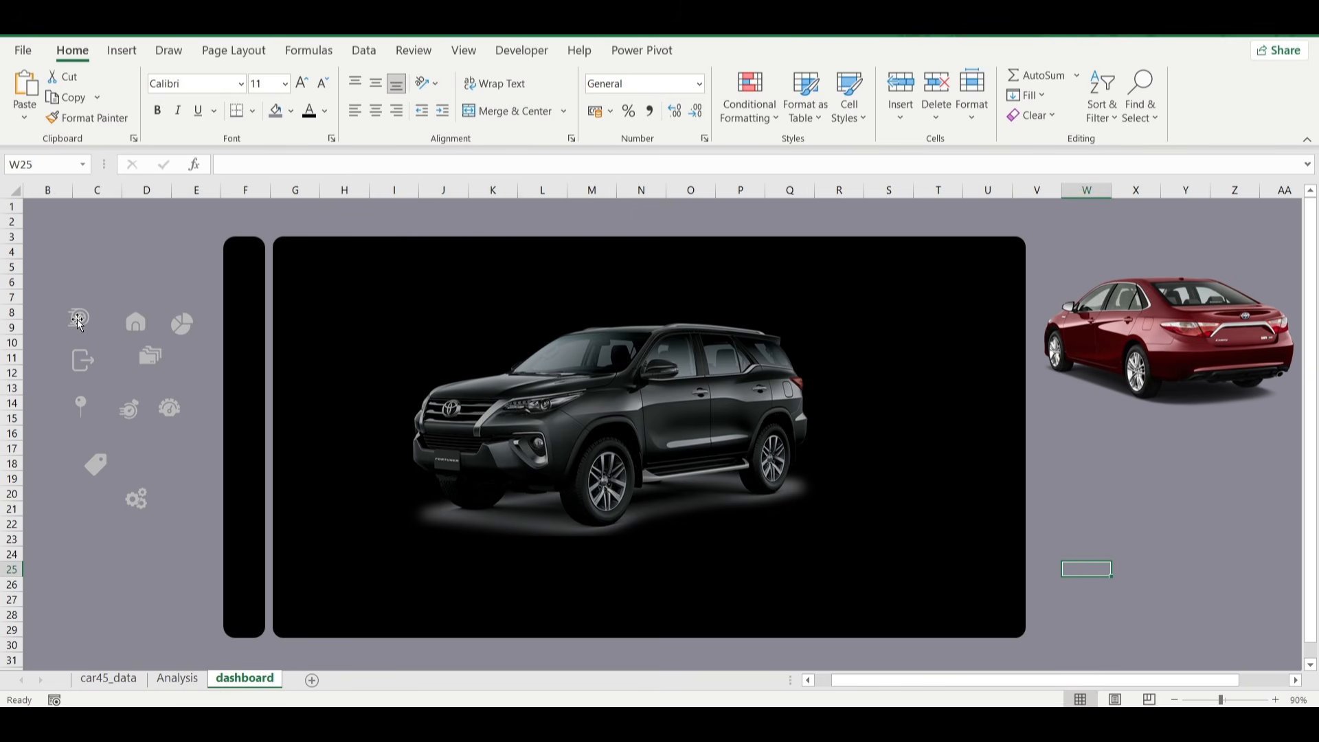
Place the racing wheel, home, pie chart and folder icons down the narrow black panel, with the exit icon at its bottom end.
{"action": "left_click", "coordinate": [77, 318]}
{"action": "left_click_drag", "start_coordinate": [77, 319], "coordinate": [240, 261]}
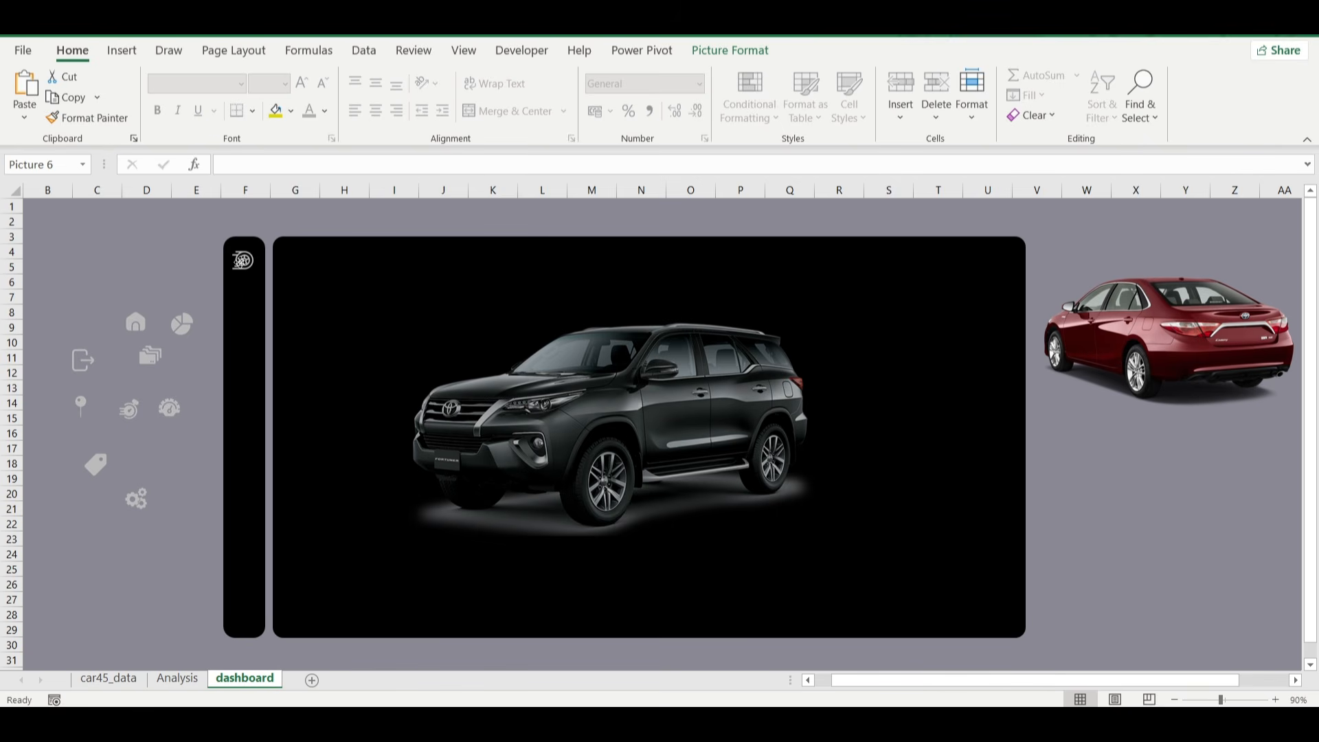
{"action": "left_click", "coordinate": [99, 248]}
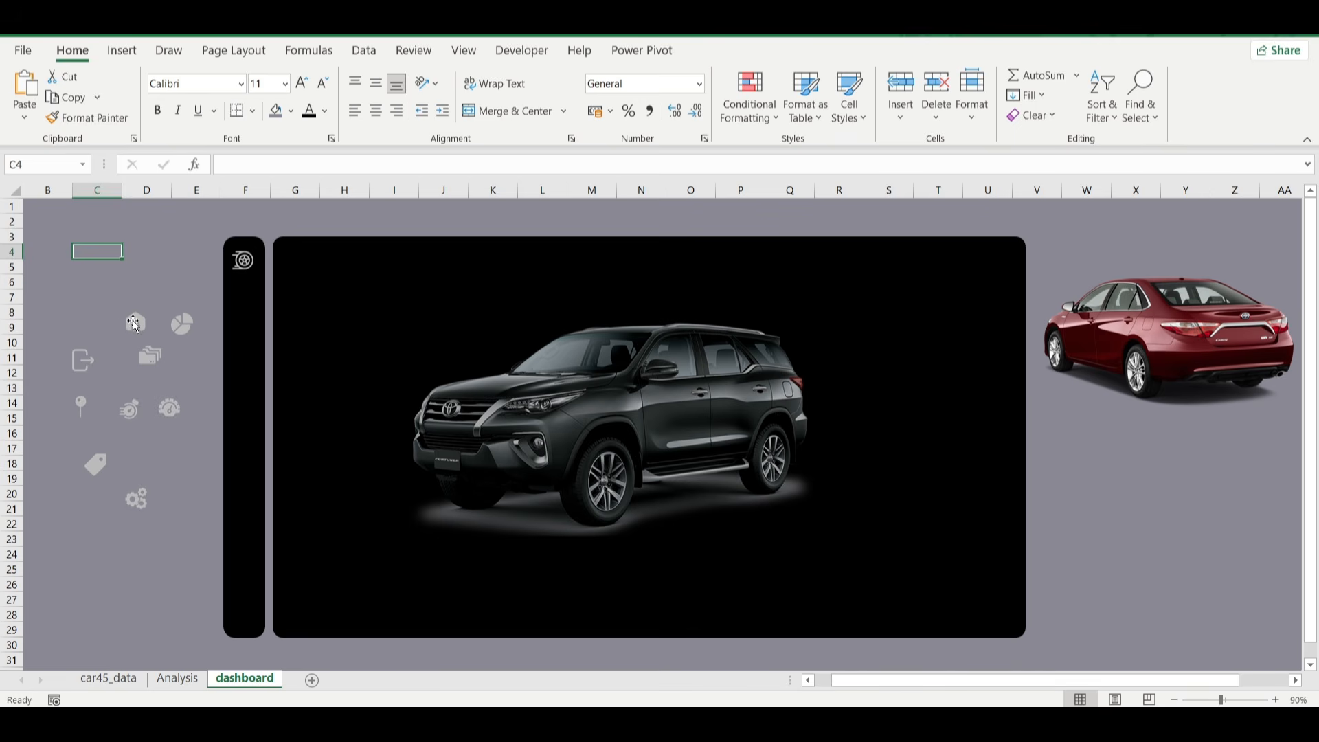
{"action": "left_click", "coordinate": [129, 318]}
{"action": "left_click_drag", "start_coordinate": [129, 319], "coordinate": [243, 384]}
{"action": "left_click_drag", "start_coordinate": [155, 359], "coordinate": [244, 442]}
{"action": "left_click_drag", "start_coordinate": [80, 364], "coordinate": [246, 615]}
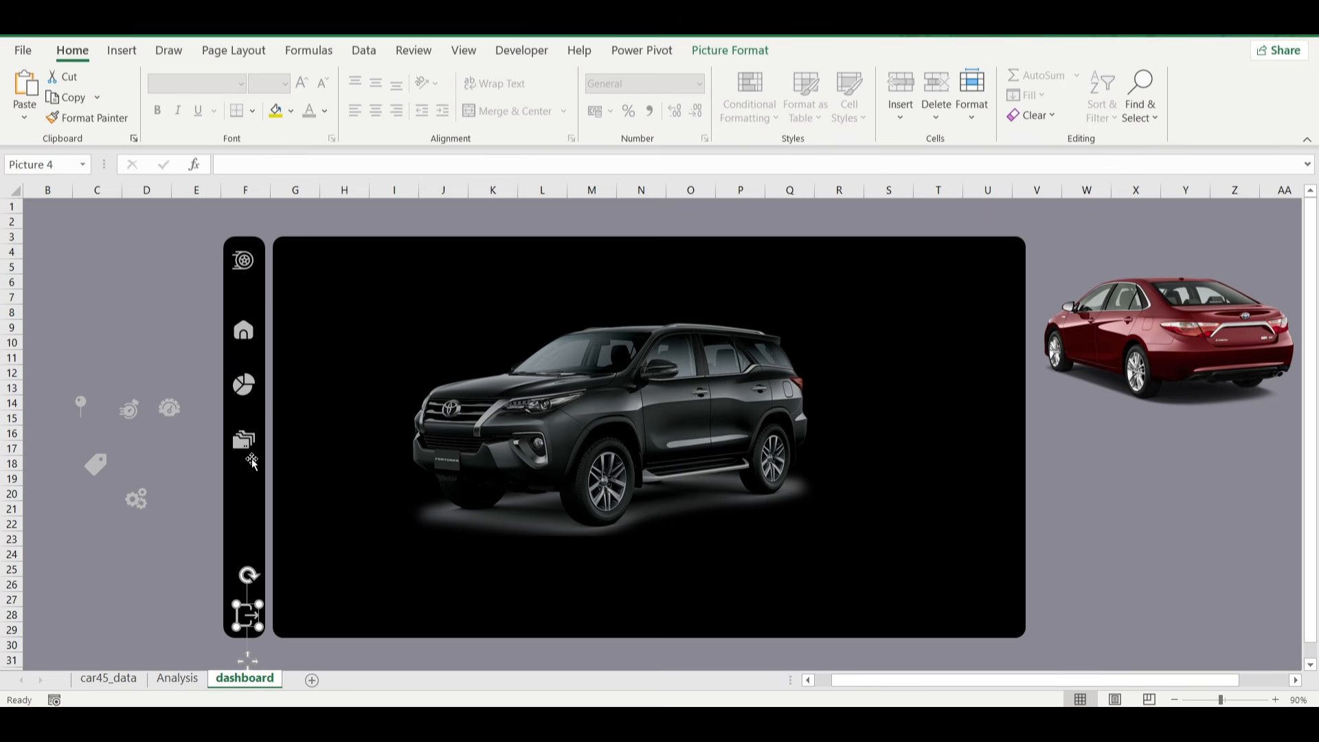
Reduce the home, pie chart, folder and exit icons together to 0.3 cm square and shift them toward the narrow panel's centre line.
{"action": "left_click", "coordinate": [245, 447], "text": "ctrl"}
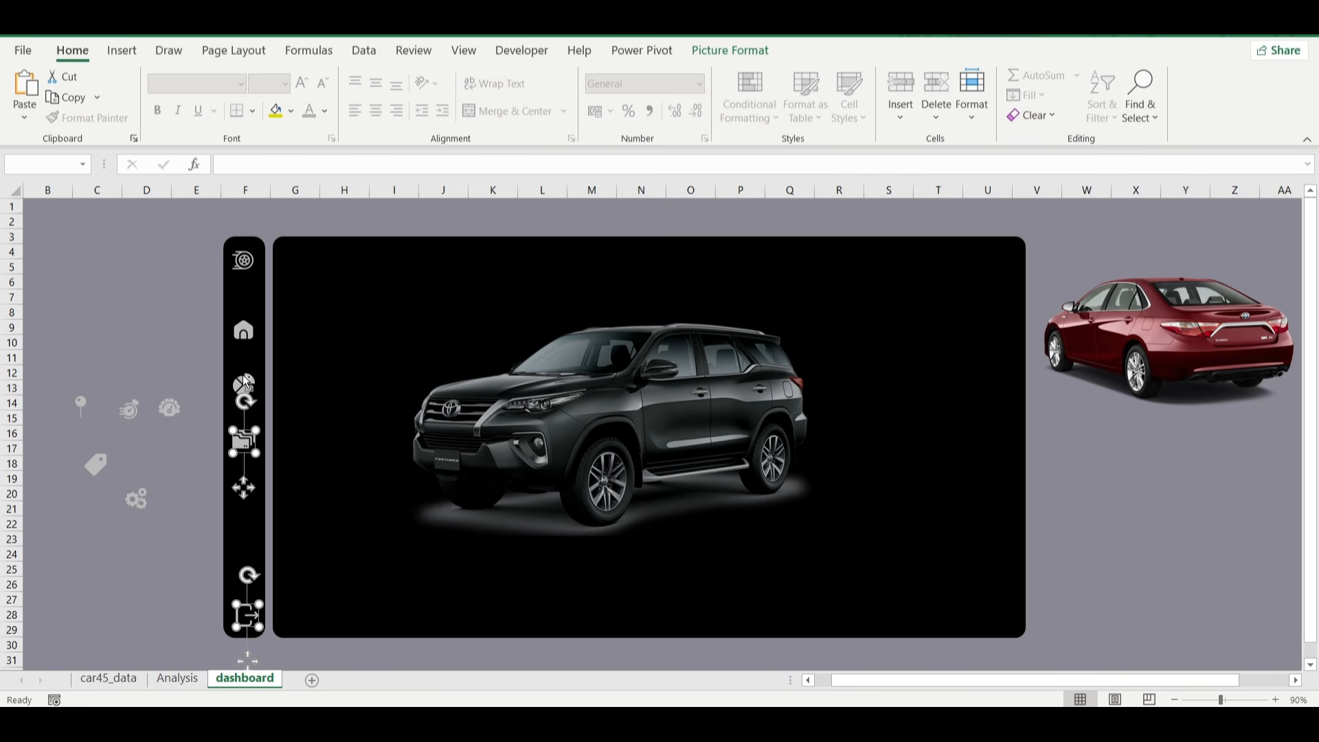
{"action": "left_click", "coordinate": [245, 379], "text": "ctrl"}
{"action": "left_click", "coordinate": [245, 330], "text": "ctrl"}
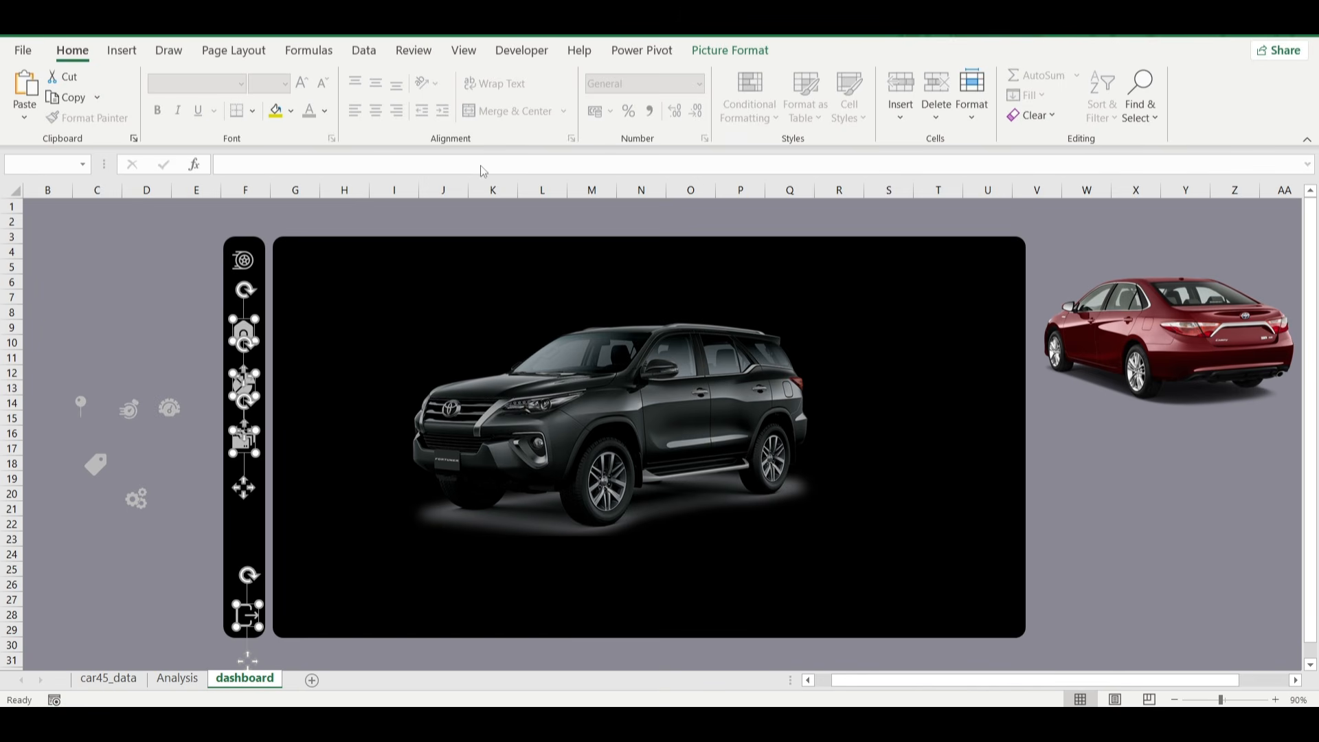
{"action": "left_click", "coordinate": [731, 50]}
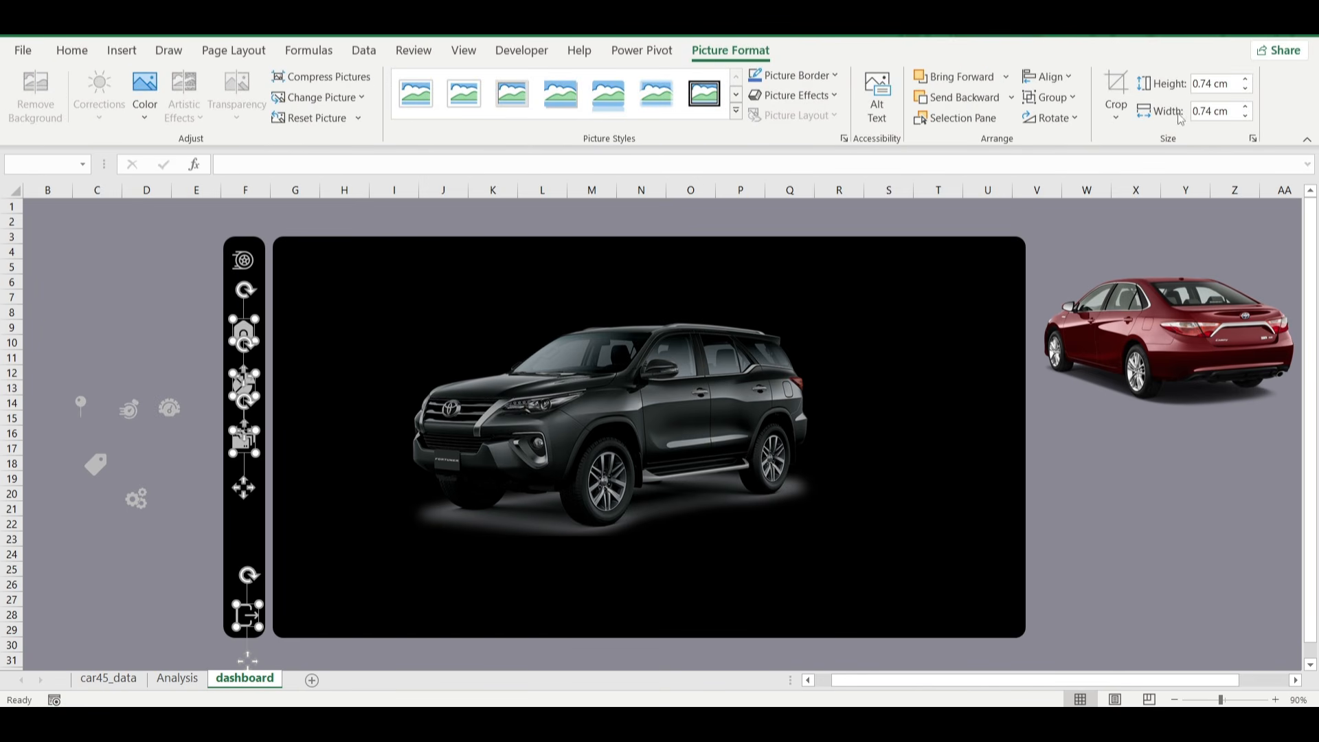
{"action": "left_click", "coordinate": [1059, 79]}
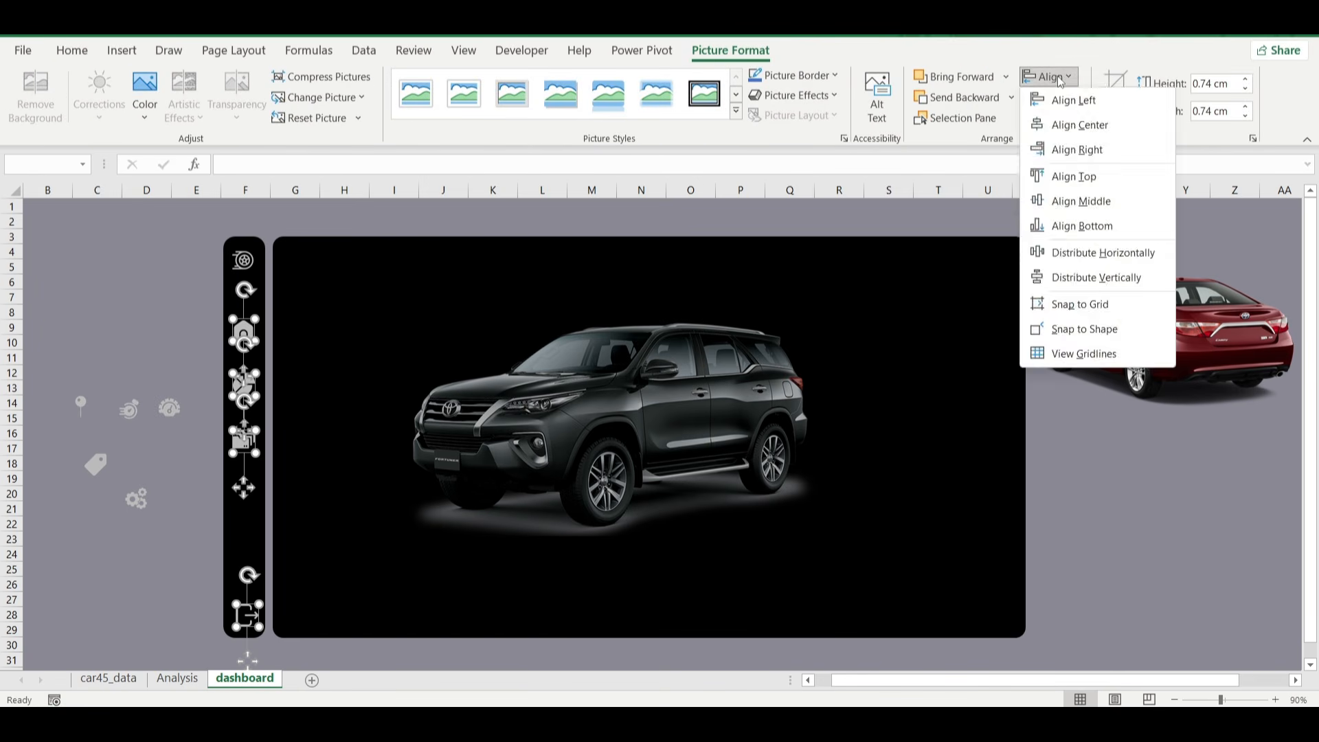
{"action": "left_click", "coordinate": [1060, 81]}
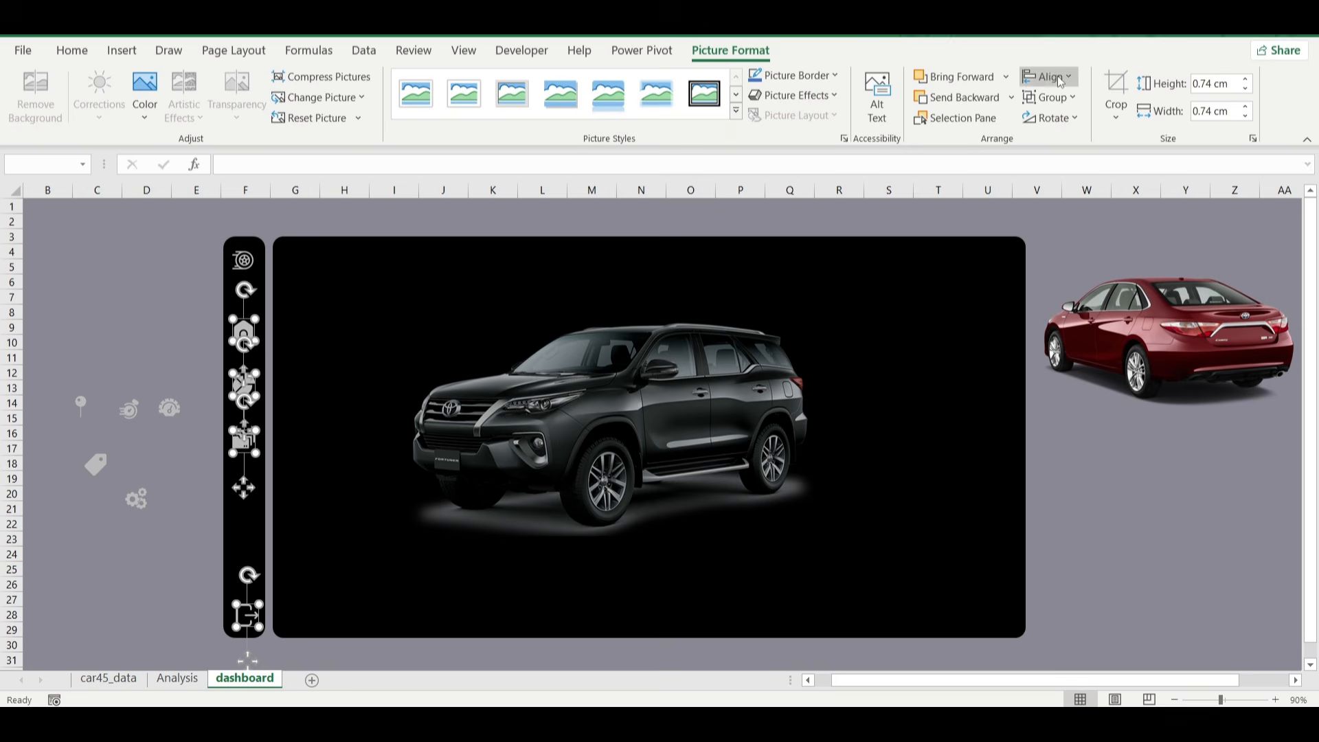
{"action": "left_click", "coordinate": [1245, 90]}
{"action": "left_click", "coordinate": [1245, 89]}
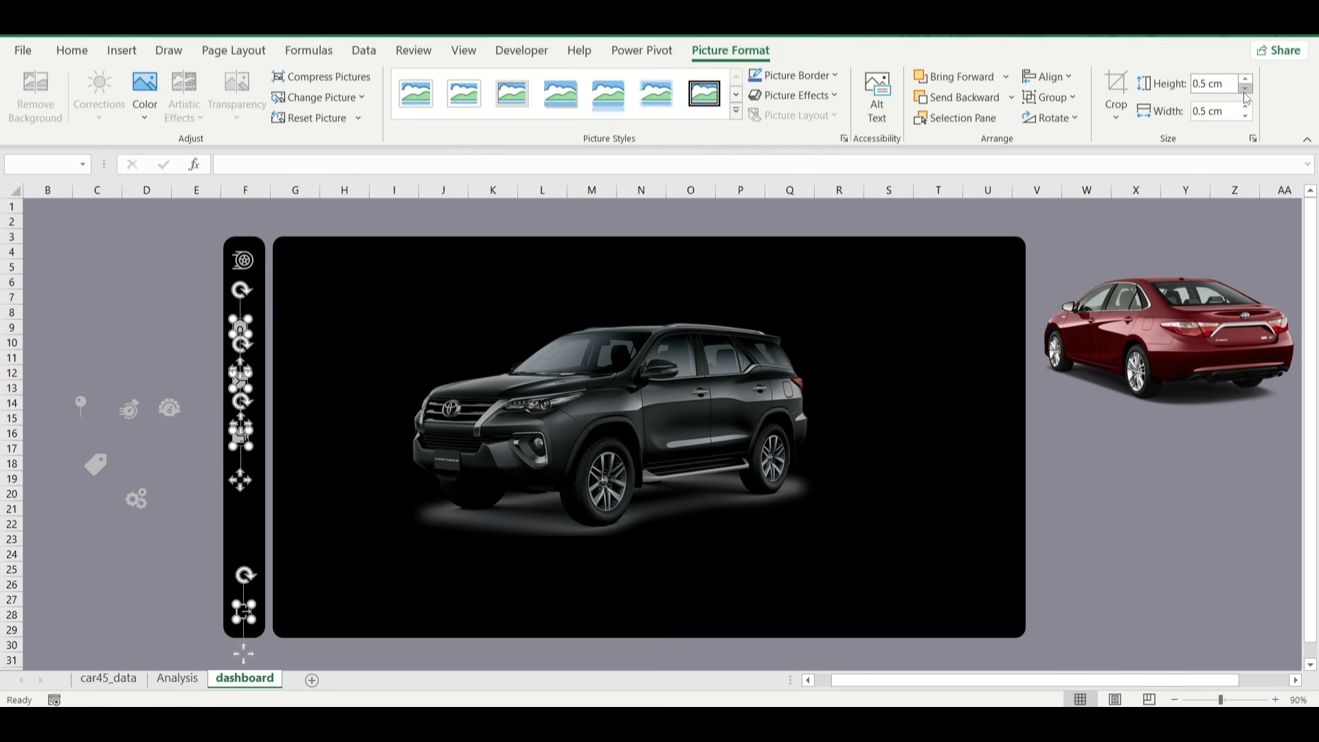
{"action": "left_click", "coordinate": [1244, 90]}
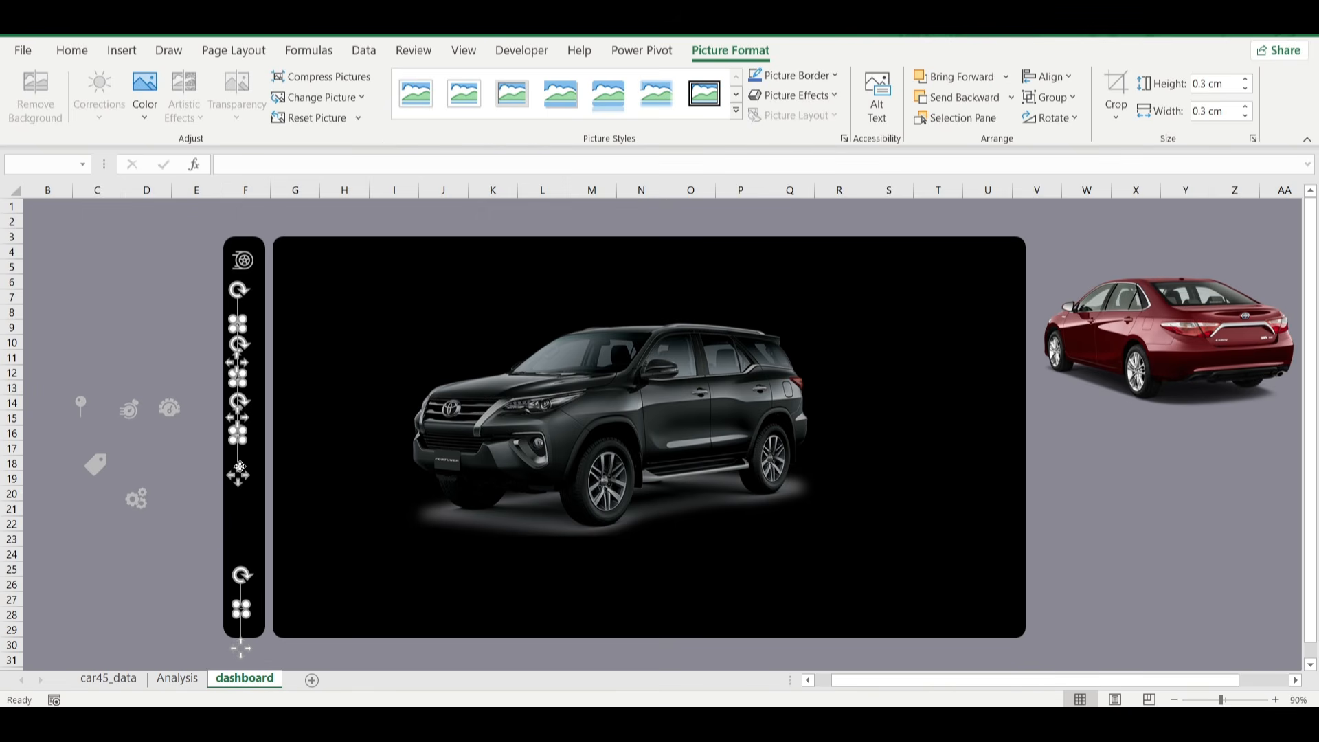
{"action": "left_click_drag", "start_coordinate": [239, 467], "coordinate": [244, 462]}
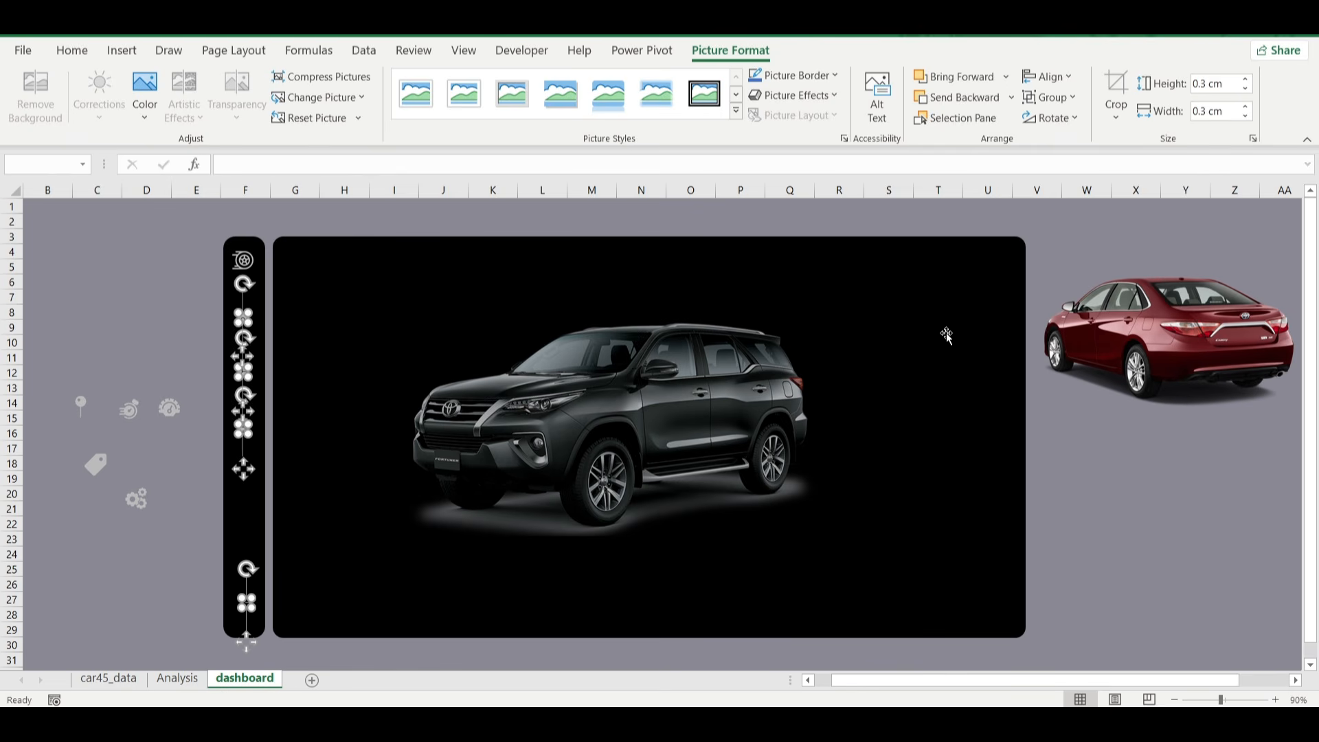
Enlarge the four selected icons to 0.6 cm square and recentre them on the narrow black panel.
{"action": "left_click", "coordinate": [1246, 79]}
{"action": "left_click", "coordinate": [1246, 79]}
{"action": "left_click", "coordinate": [1245, 79]}
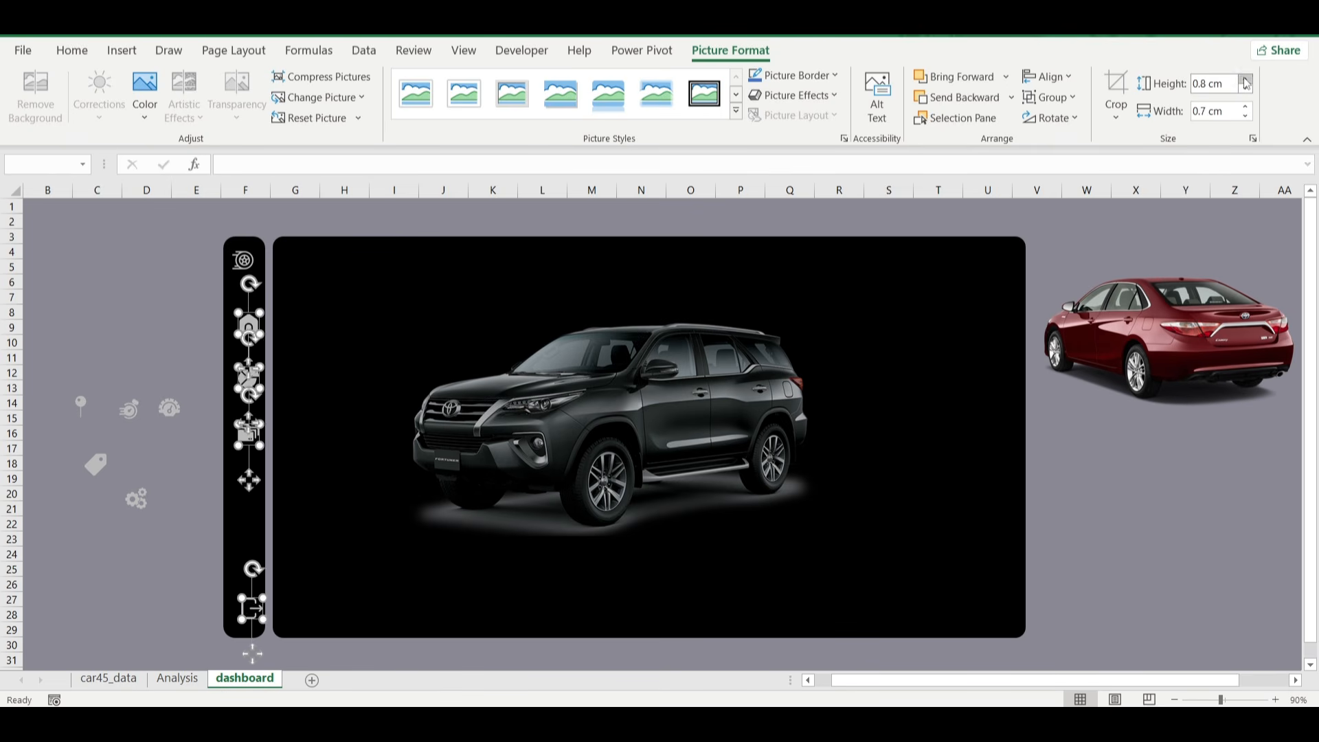
{"action": "left_click", "coordinate": [1246, 91]}
{"action": "left_click_drag", "start_coordinate": [249, 379], "coordinate": [247, 384]}
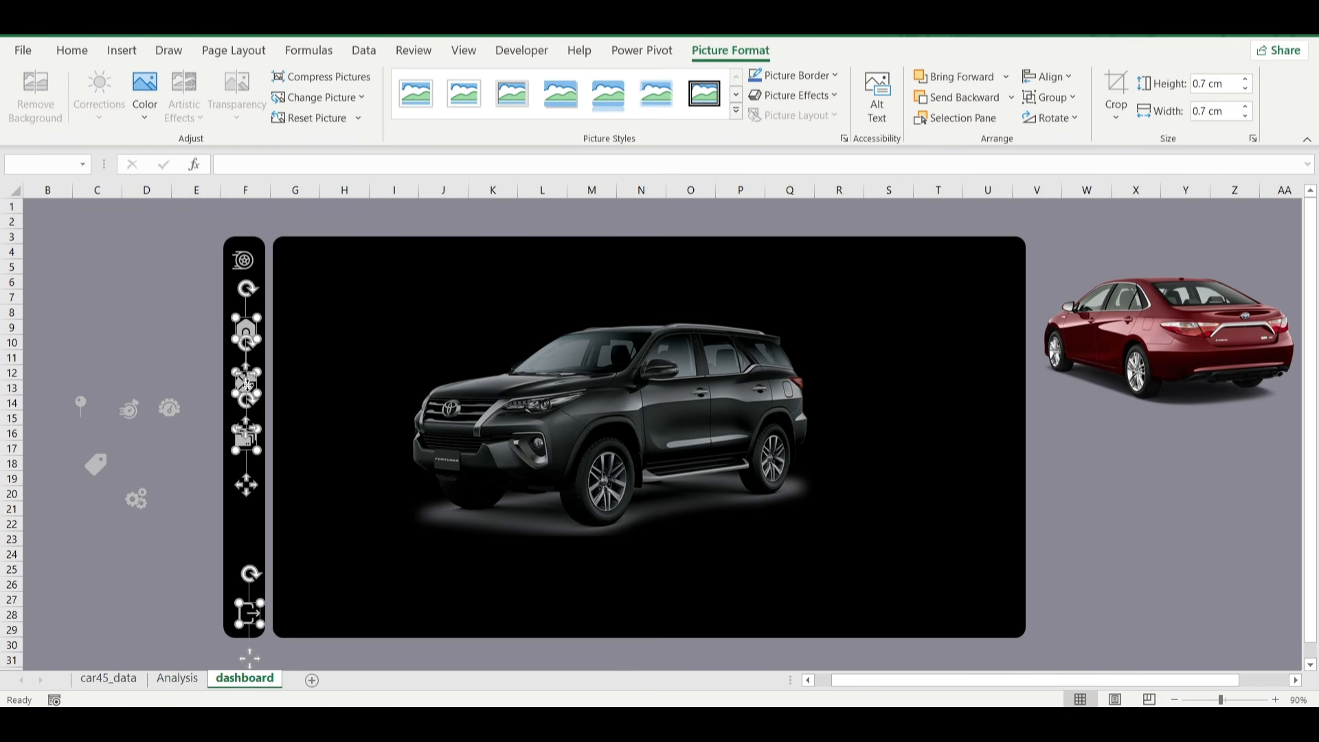
{"action": "left_click", "coordinate": [1246, 89]}
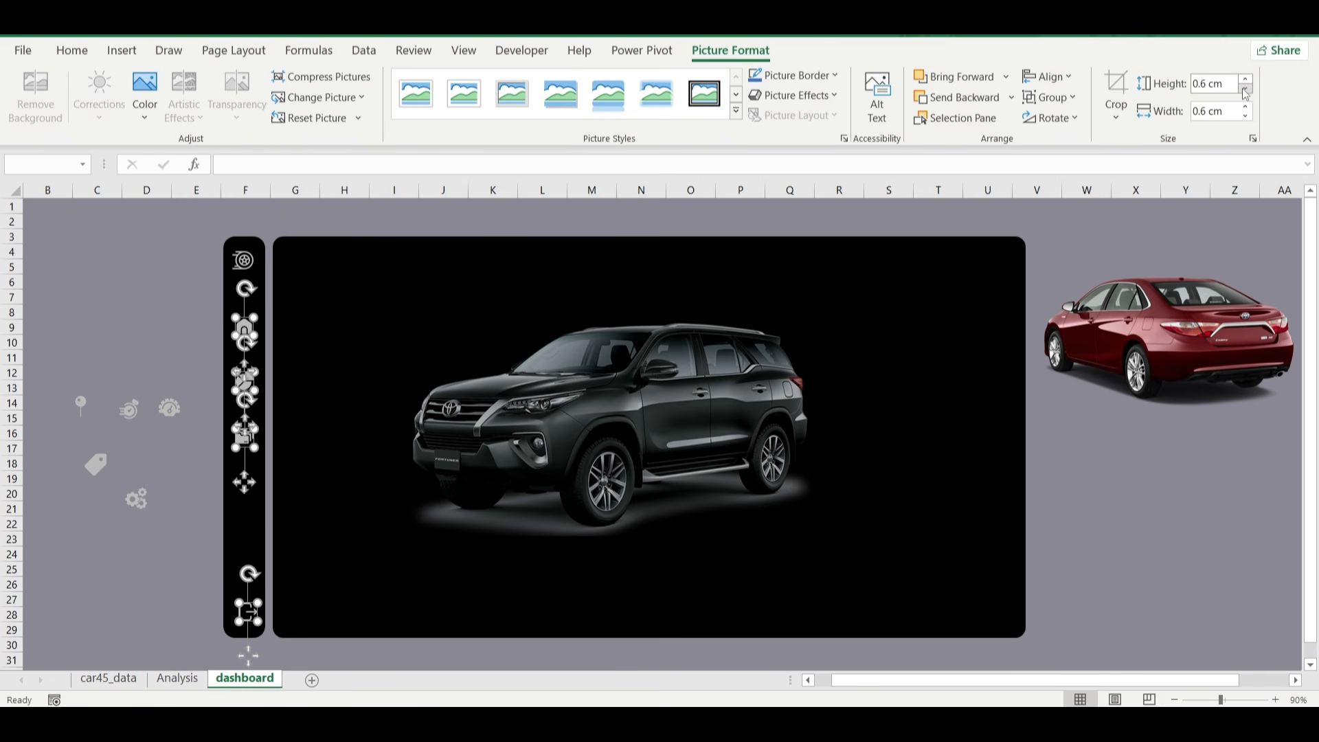
{"action": "left_click", "coordinate": [179, 590]}
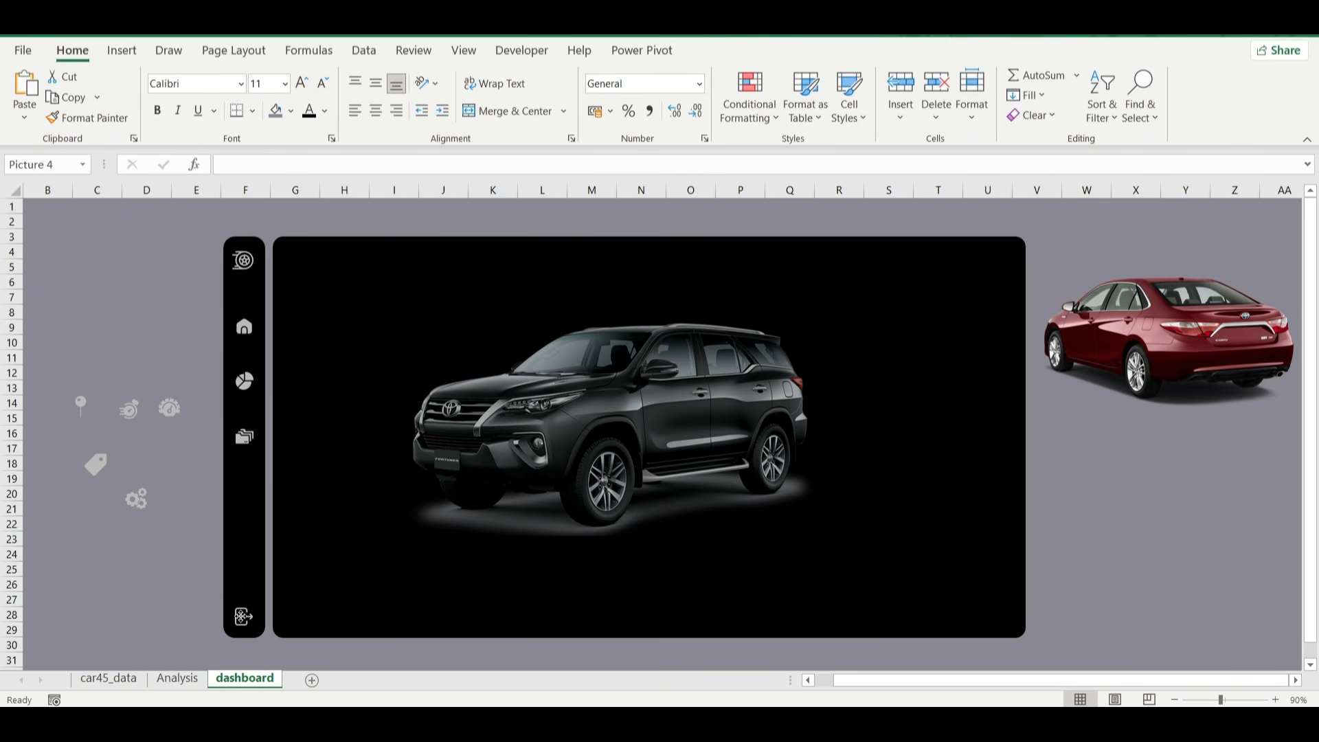
Centre the exit icon across the narrow panel and move the folder icon slightly lower.
{"action": "left_click", "coordinate": [245, 615]}
{"action": "left_click", "coordinate": [165, 598]}
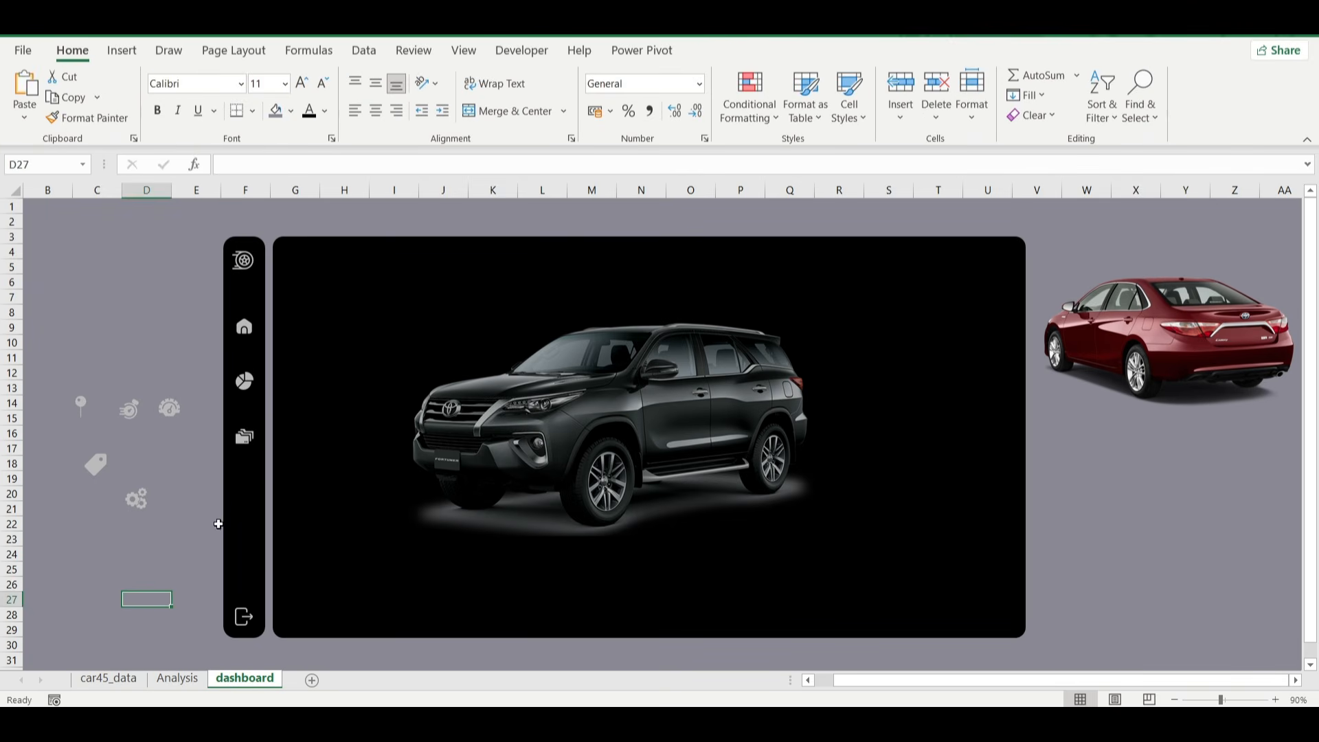
{"action": "left_click", "coordinate": [247, 443]}
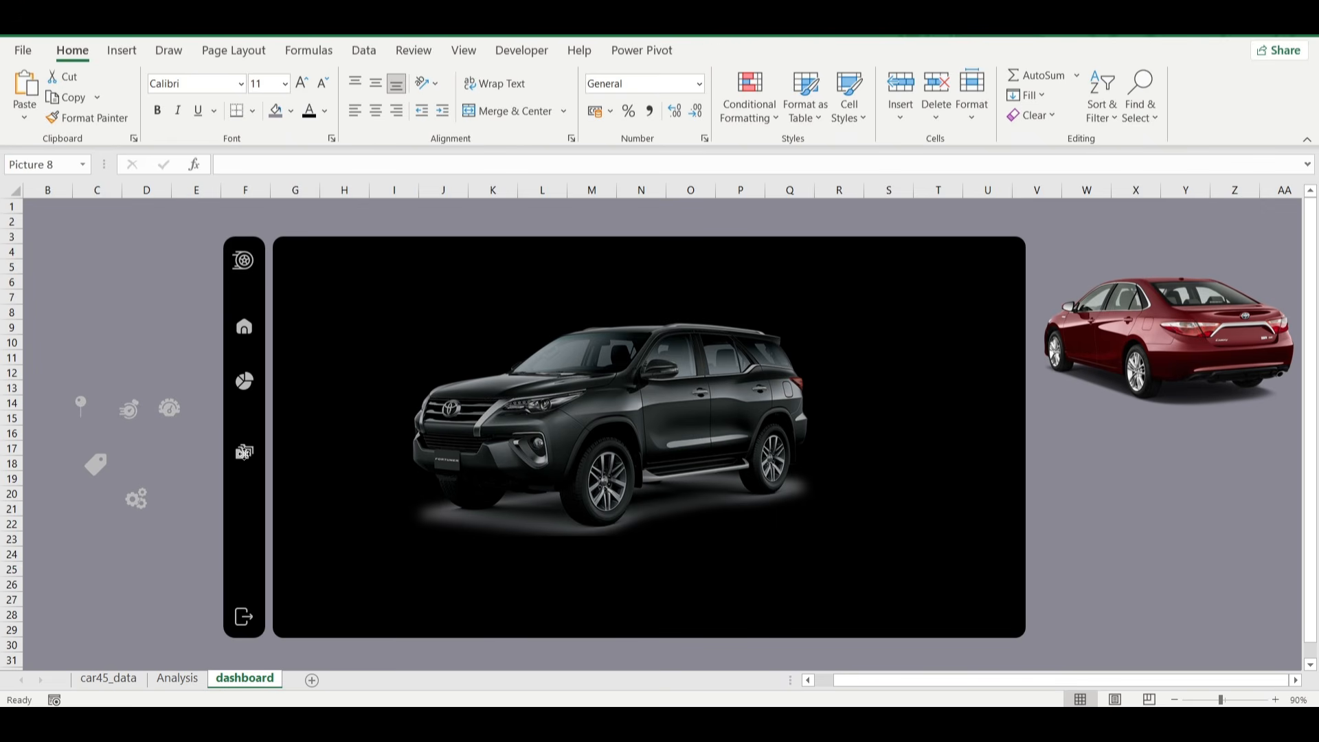
Align the home, pie chart and folder icons to their common centre and distribute them vertically.
{"action": "left_click", "coordinate": [247, 389]}
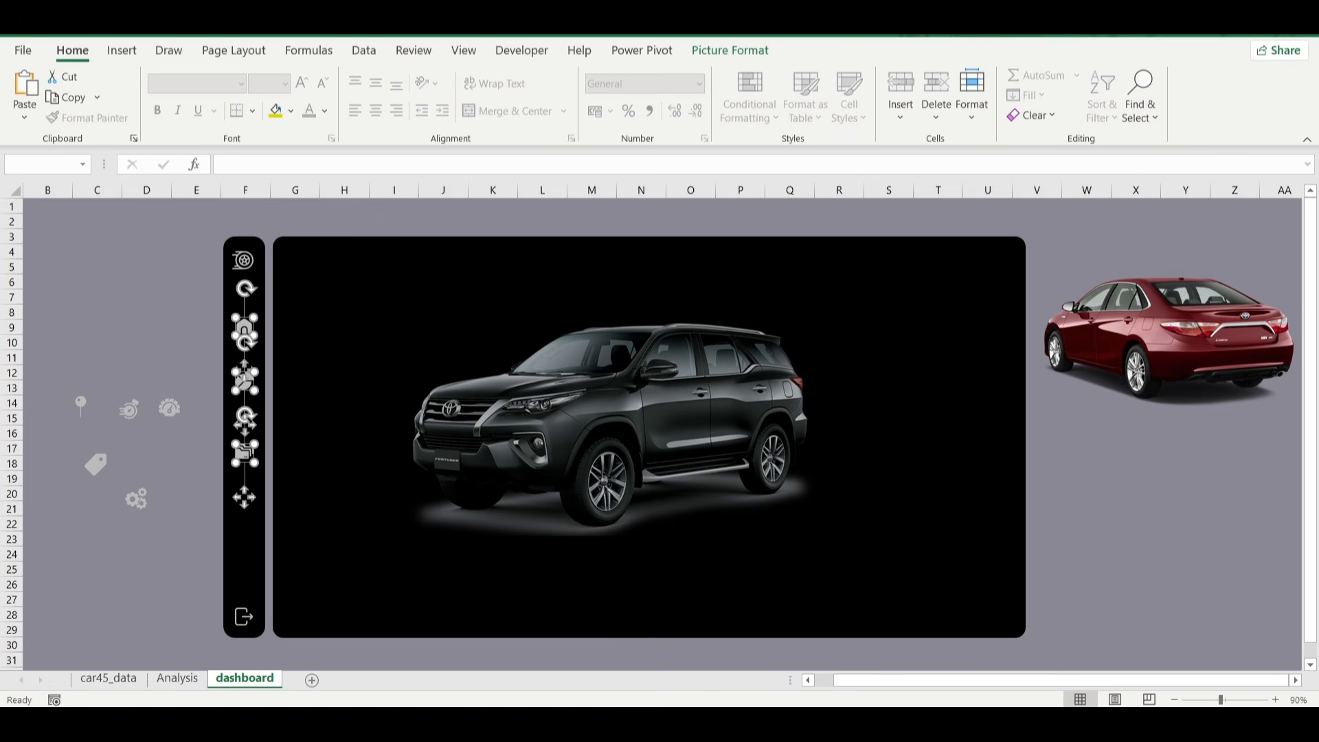
{"action": "left_click", "coordinate": [730, 50]}
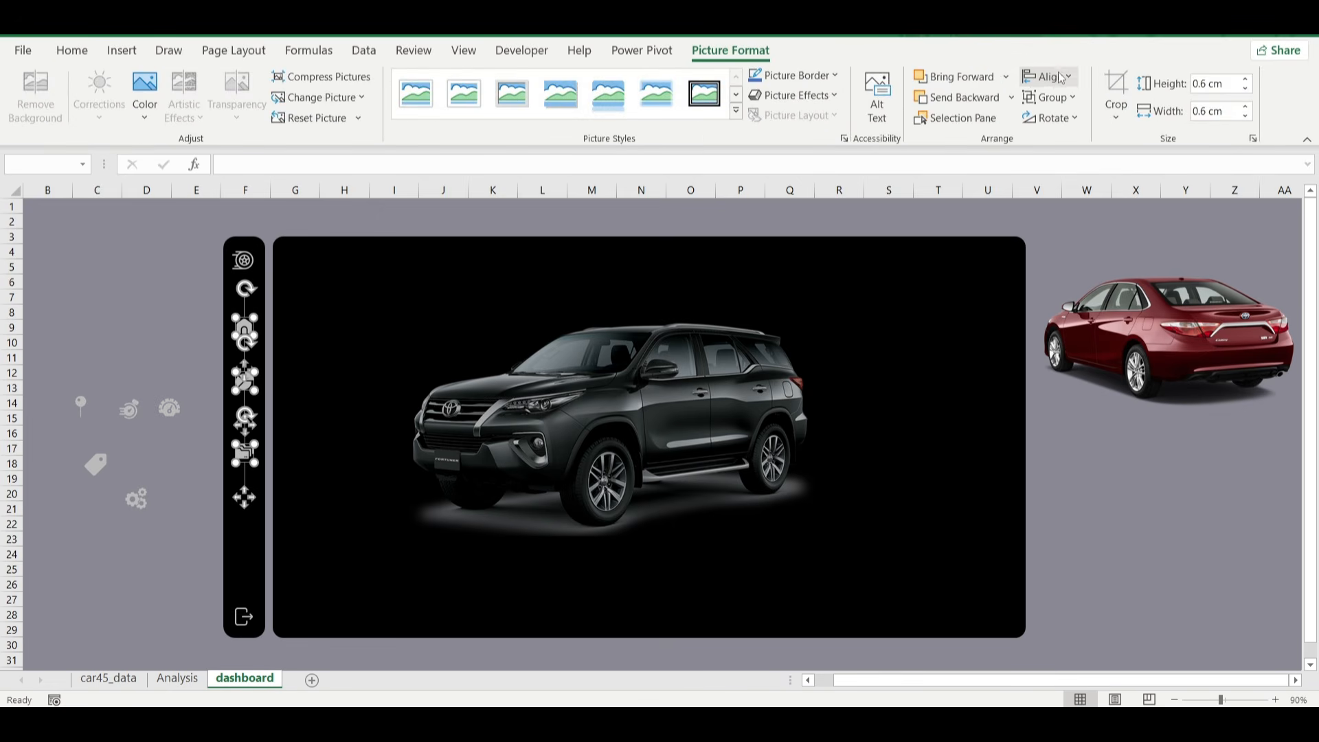
{"action": "left_click", "coordinate": [1061, 77]}
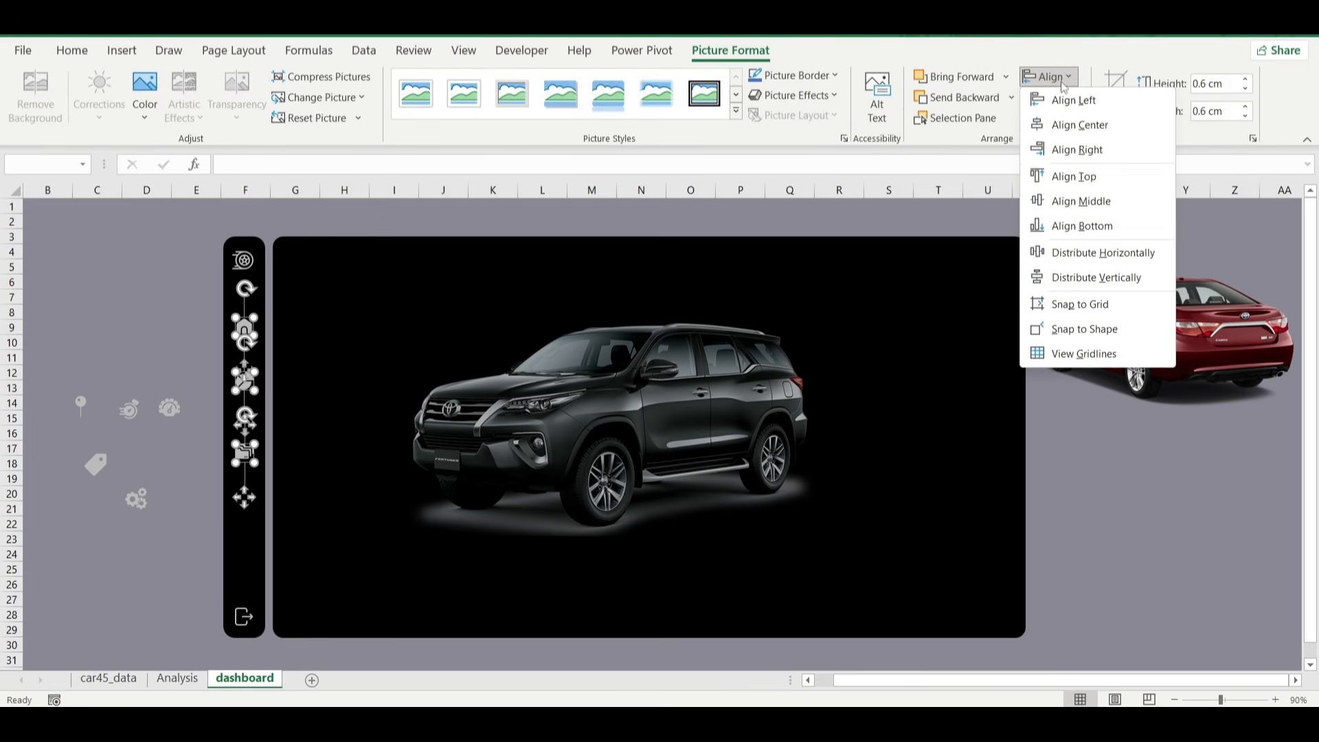
{"action": "left_click", "coordinate": [1092, 128]}
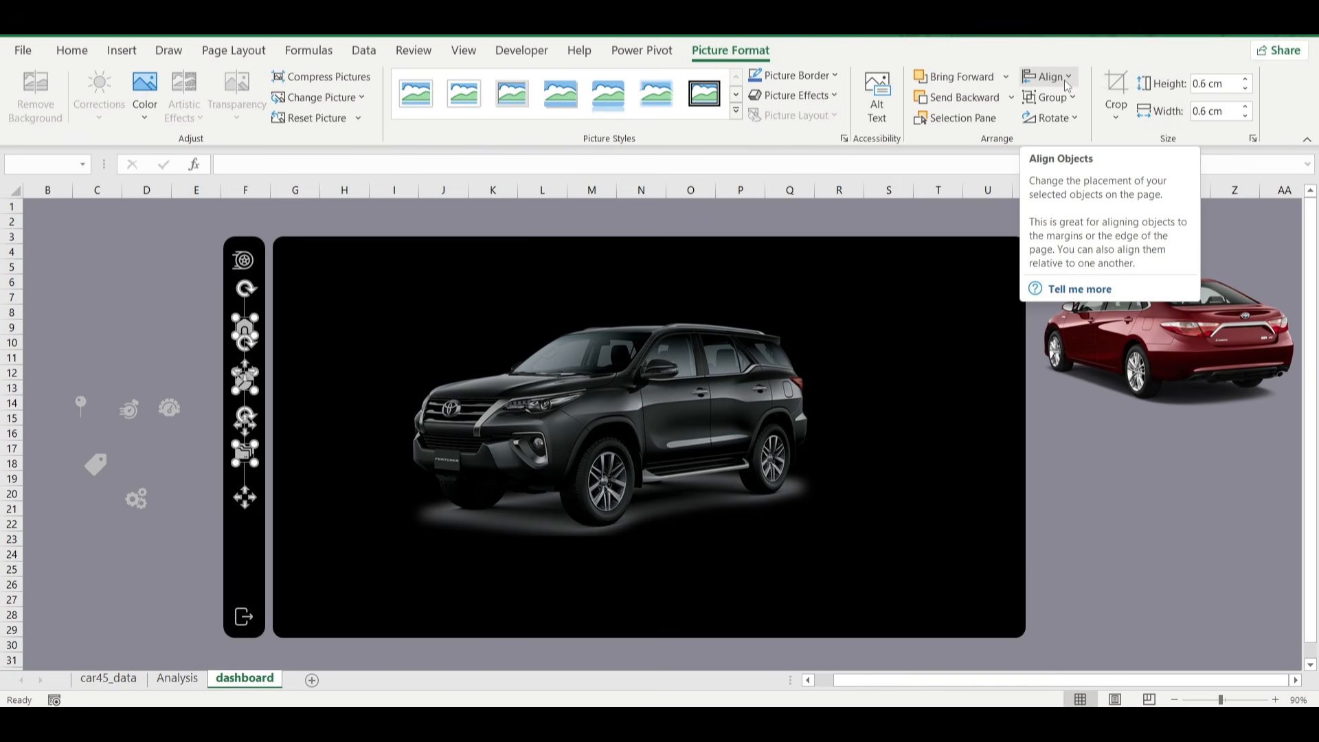
{"action": "left_click", "coordinate": [1067, 83]}
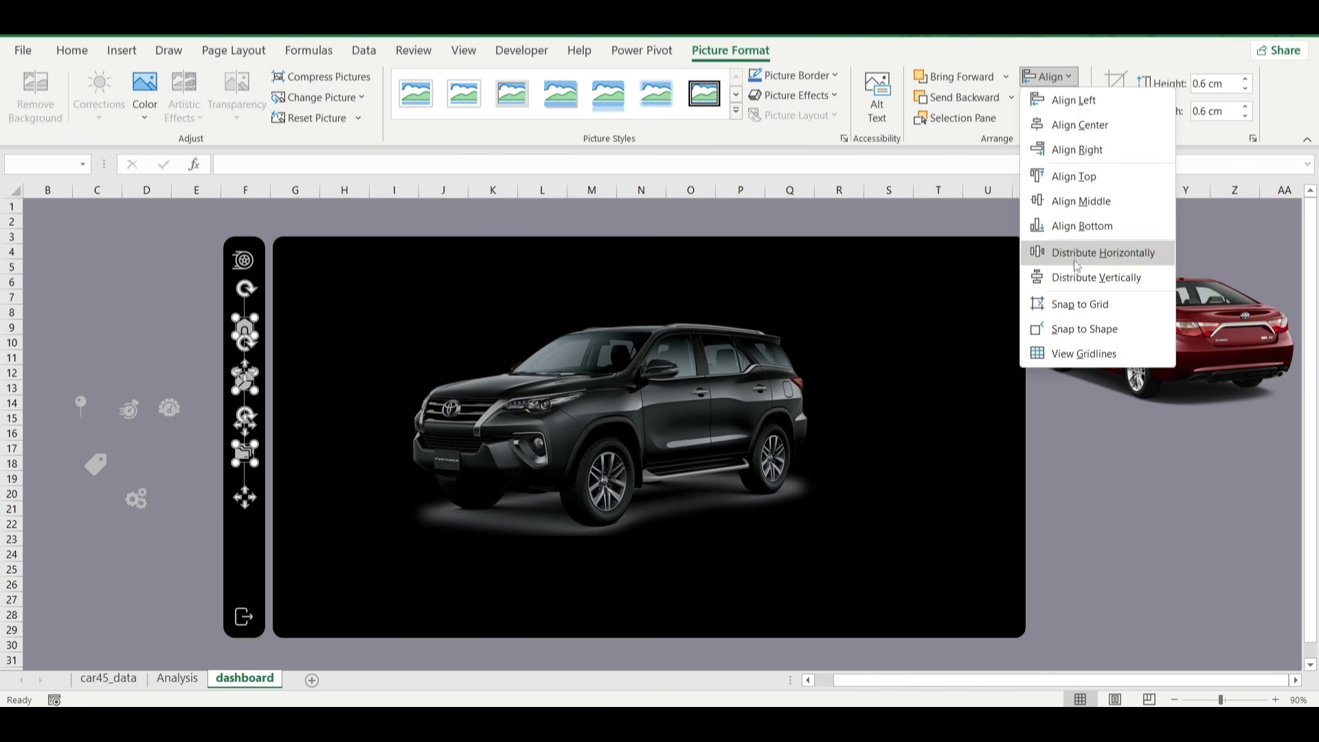
{"action": "left_click", "coordinate": [1085, 278]}
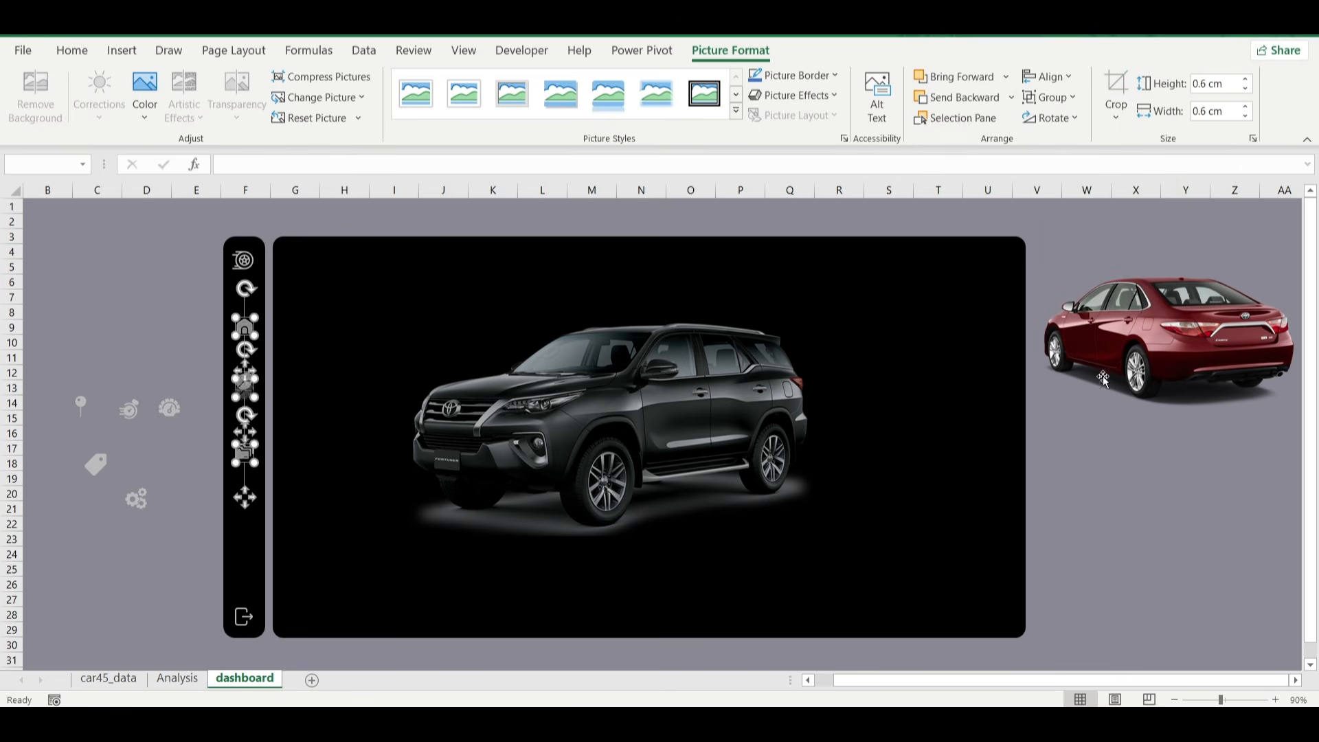
{"action": "left_click", "coordinate": [1113, 450]}
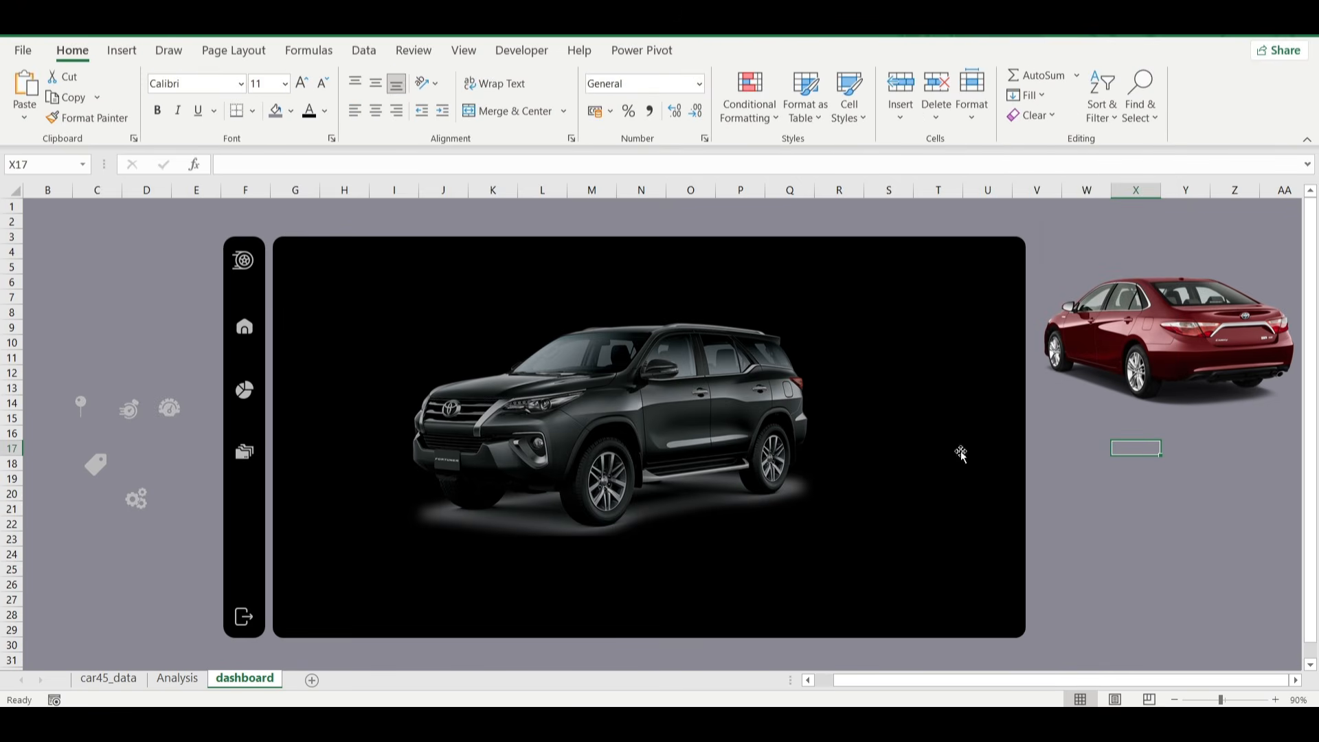
Nudge the exit icon slightly right at the narrow panel's lower end.
{"action": "left_click", "coordinate": [185, 565]}
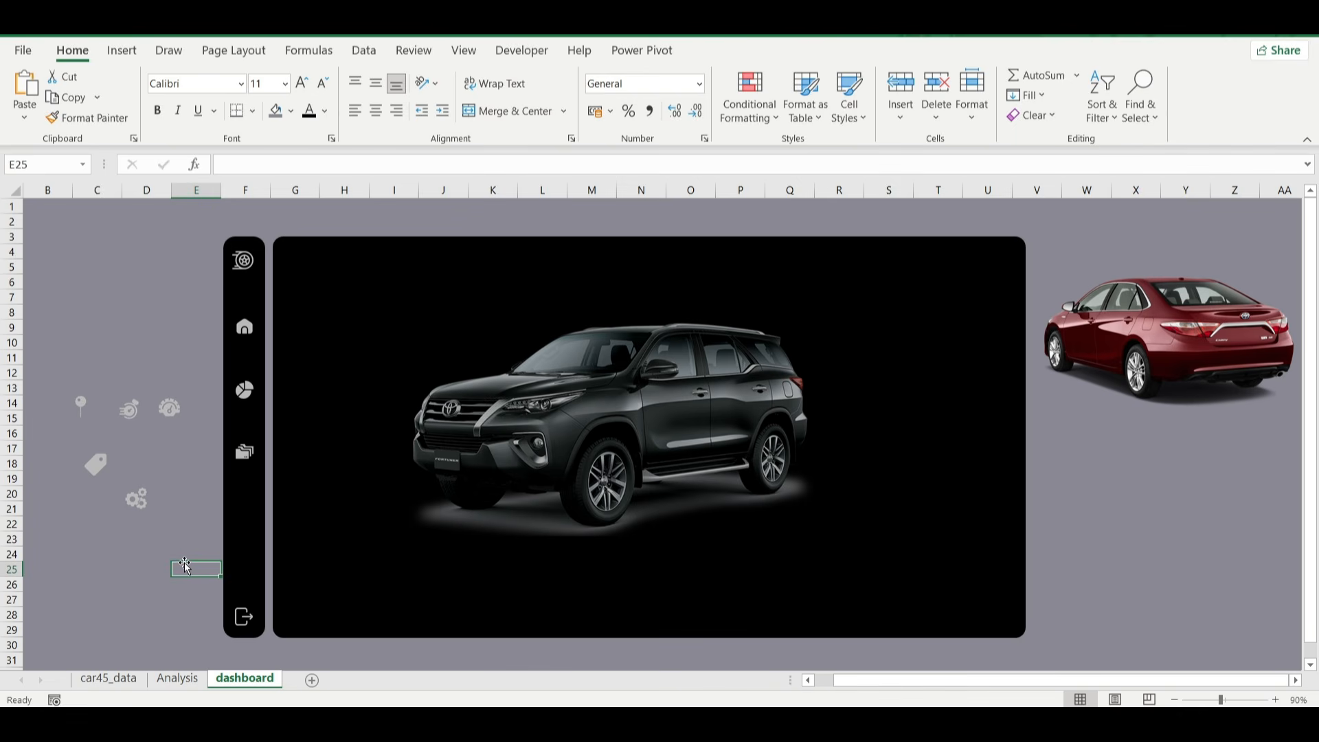
{"action": "left_click", "coordinate": [246, 621]}
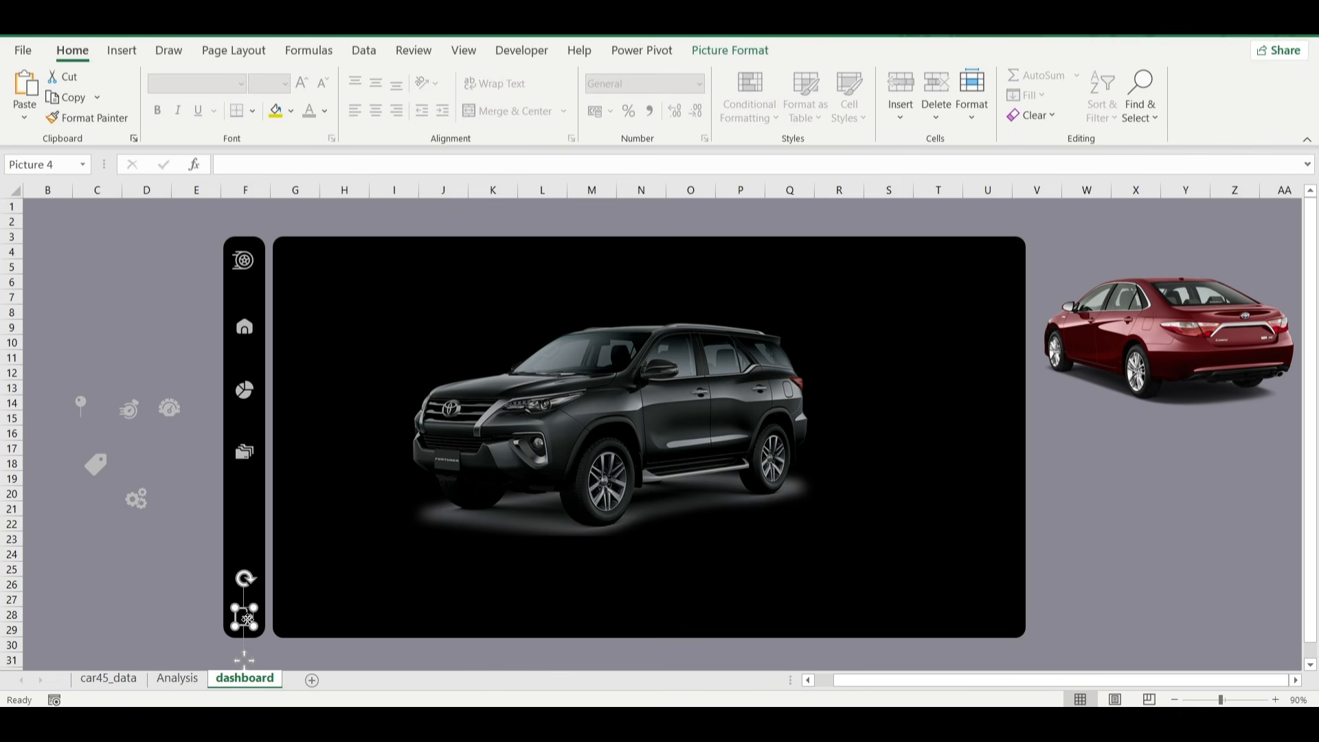
{"action": "left_click_drag", "start_coordinate": [248, 619], "coordinate": [250, 620]}
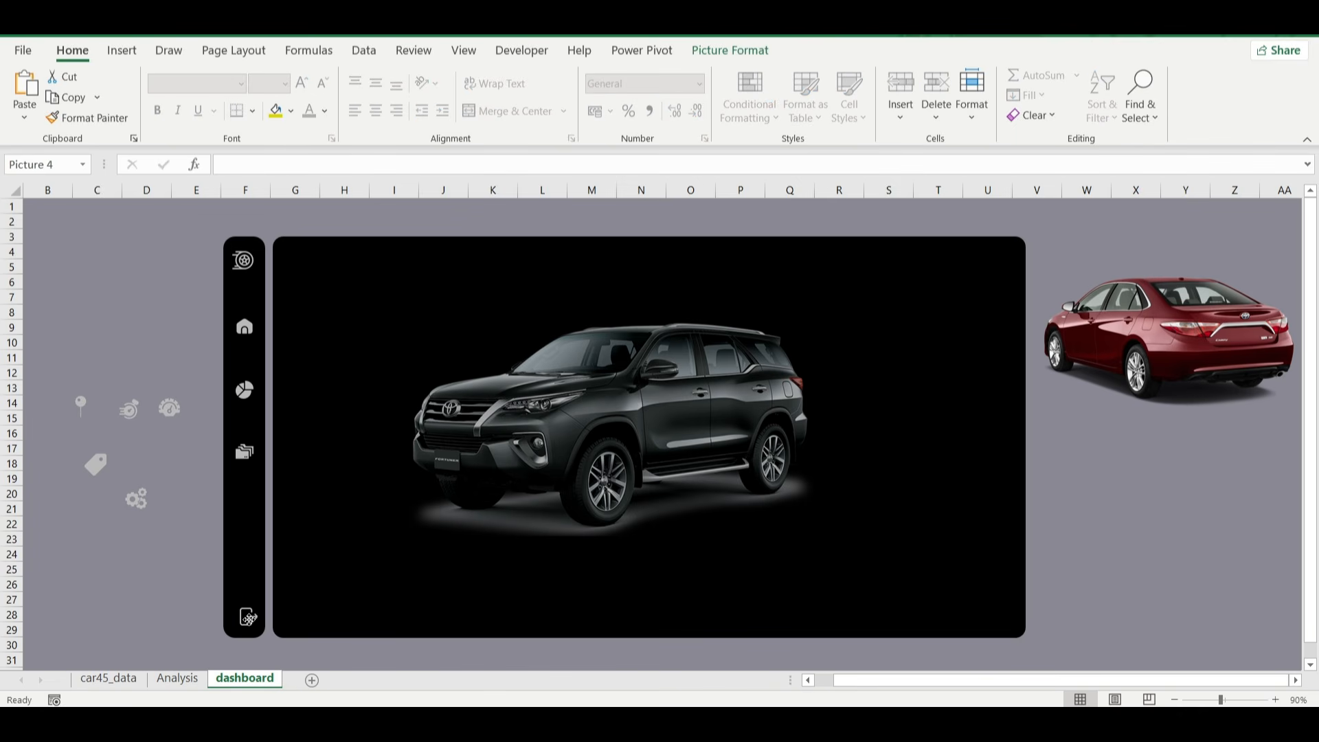
{"action": "left_click", "coordinate": [169, 609]}
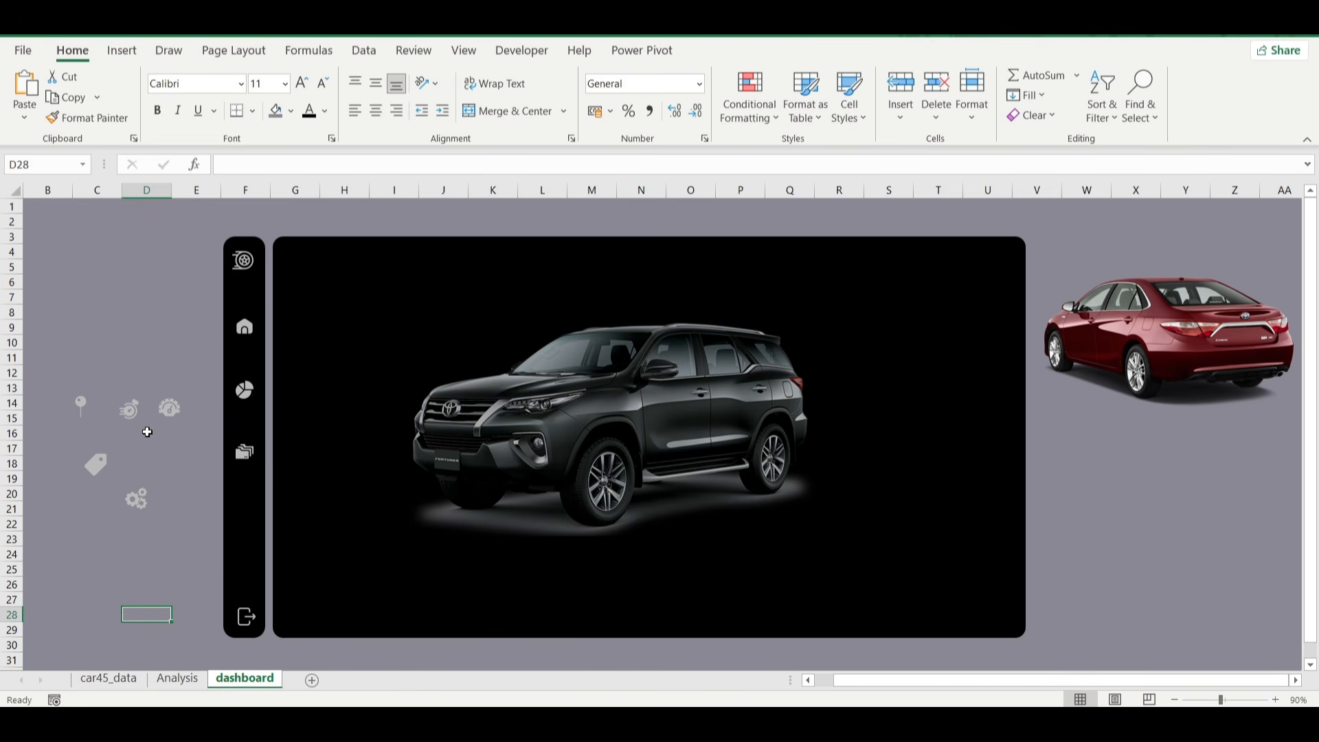
Draw a rounded rectangle about 3.06 cm high by 16.82 cm wide across the large panel's upper part, over the SUV's roof.
{"action": "left_click", "coordinate": [122, 51]}
{"action": "left_click", "coordinate": [265, 77]}
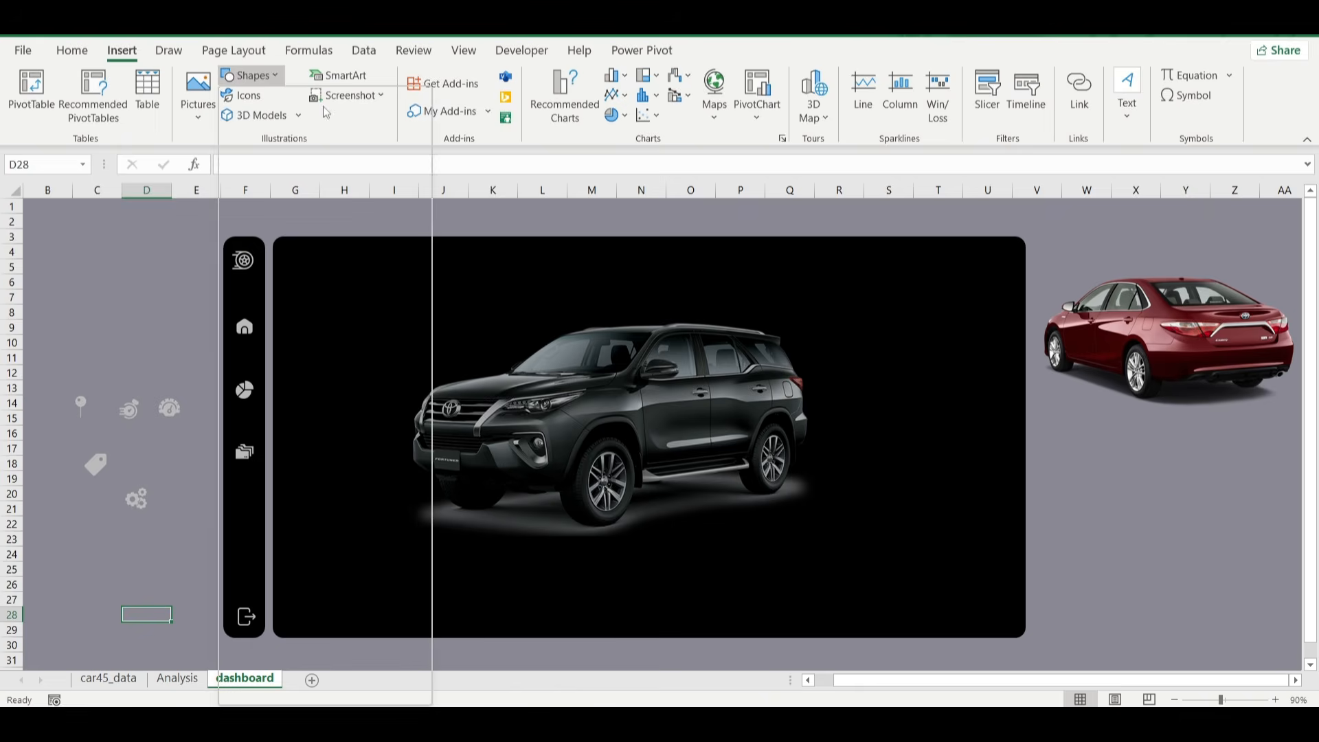
{"action": "left_click", "coordinate": [326, 122]}
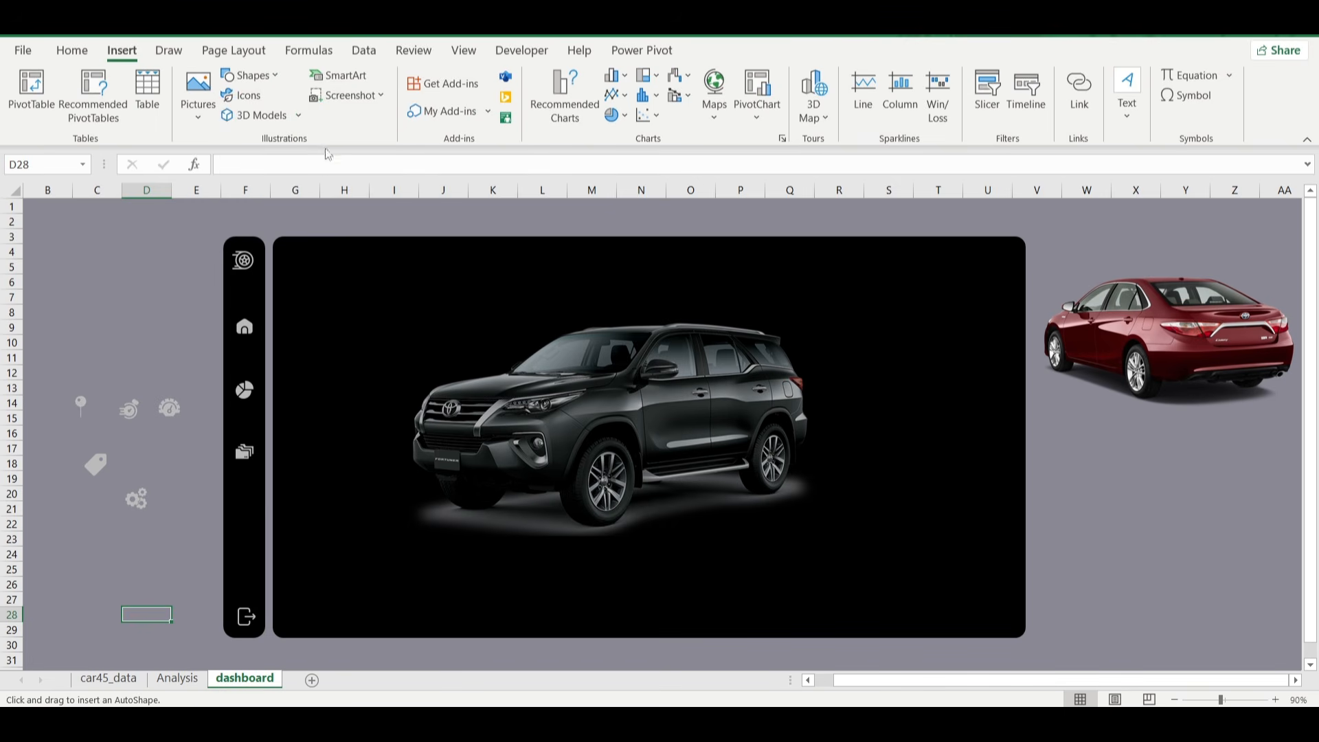
{"action": "left_click_drag", "start_coordinate": [320, 287], "coordinate": [812, 378]}
{"action": "left_click_drag", "start_coordinate": [671, 339], "coordinate": [679, 334]}
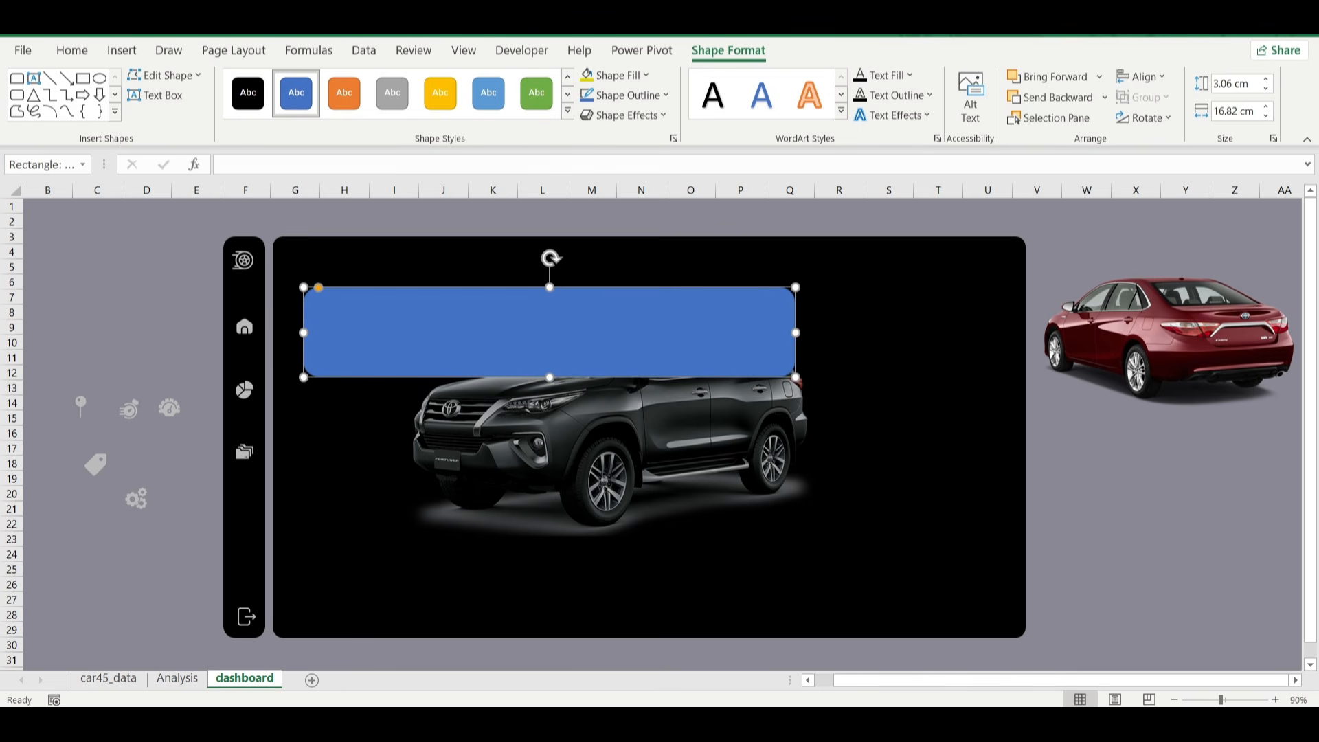
Check the metrics banner in the finished NIGERIAN CAR workbook's dashboard, and return to the Book5 workbook.
{"action": "mouse_move", "coordinate": [959, 724]}
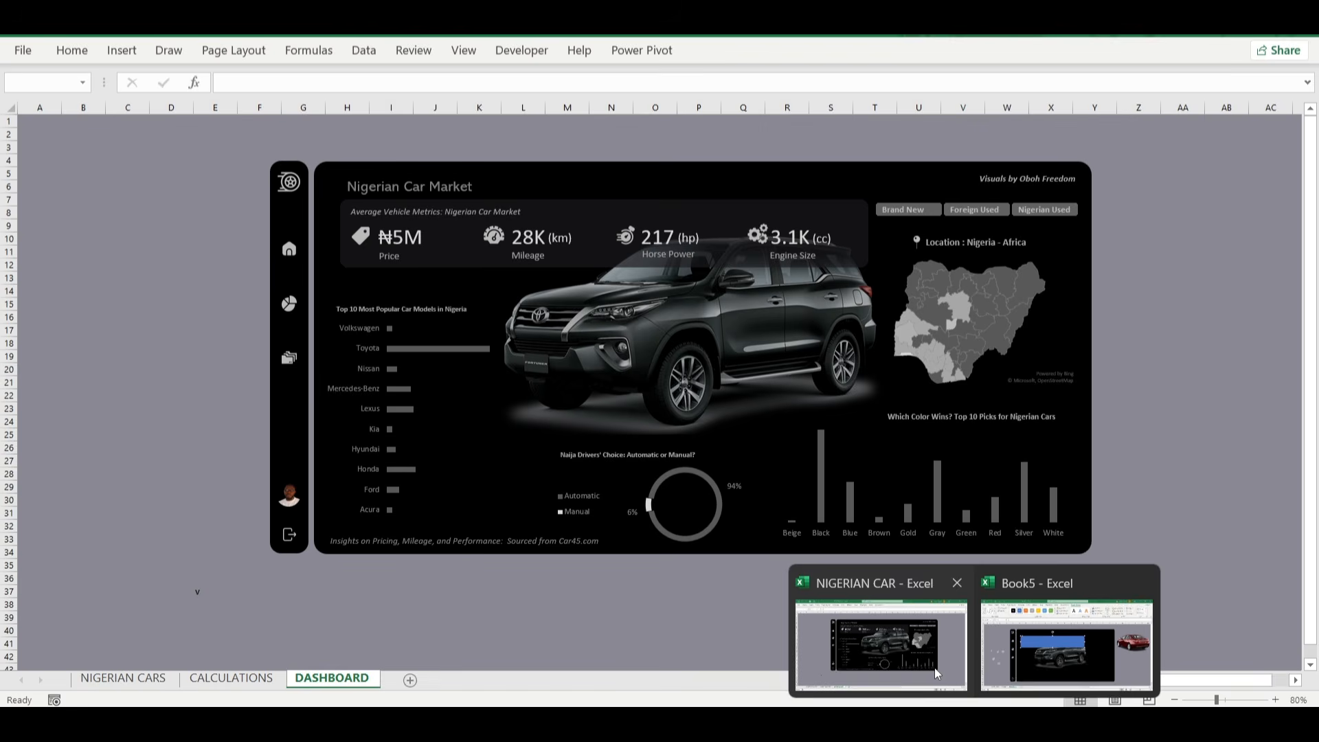
{"action": "left_click", "coordinate": [934, 668]}
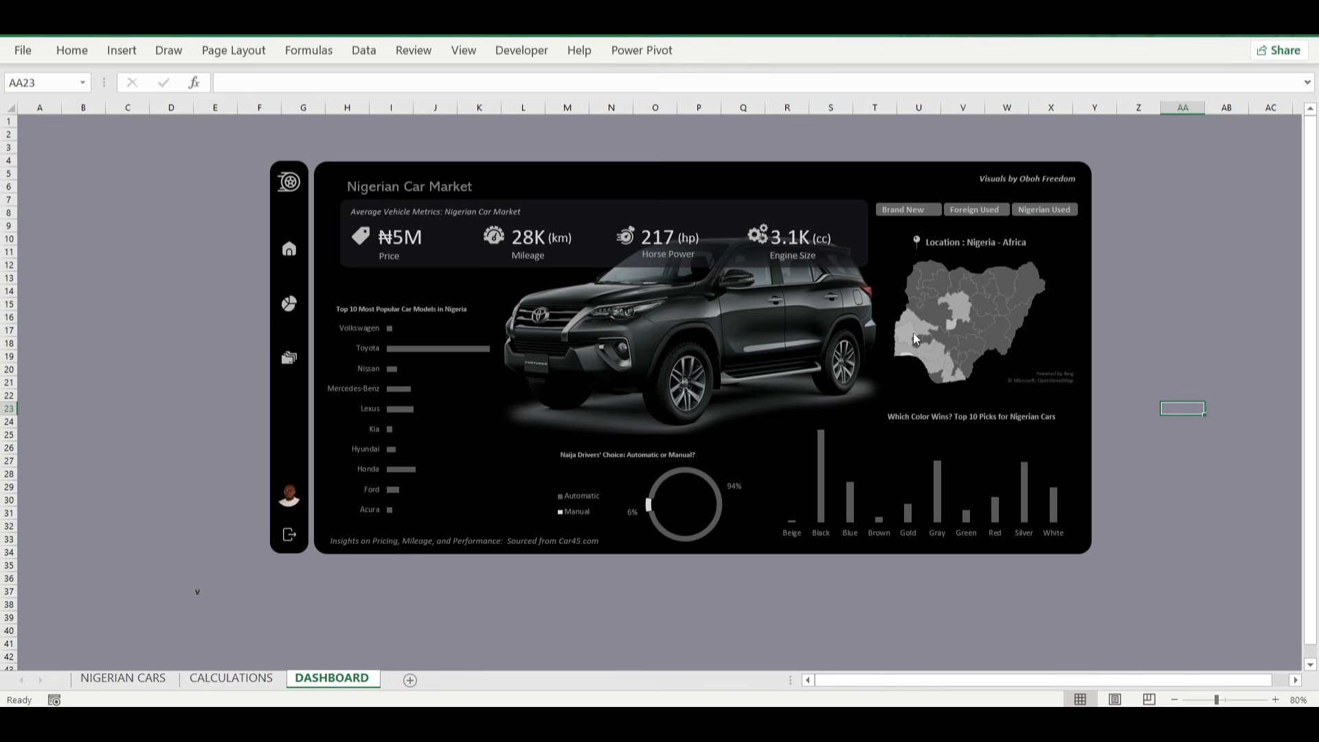
{"action": "mouse_move", "coordinate": [959, 723]}
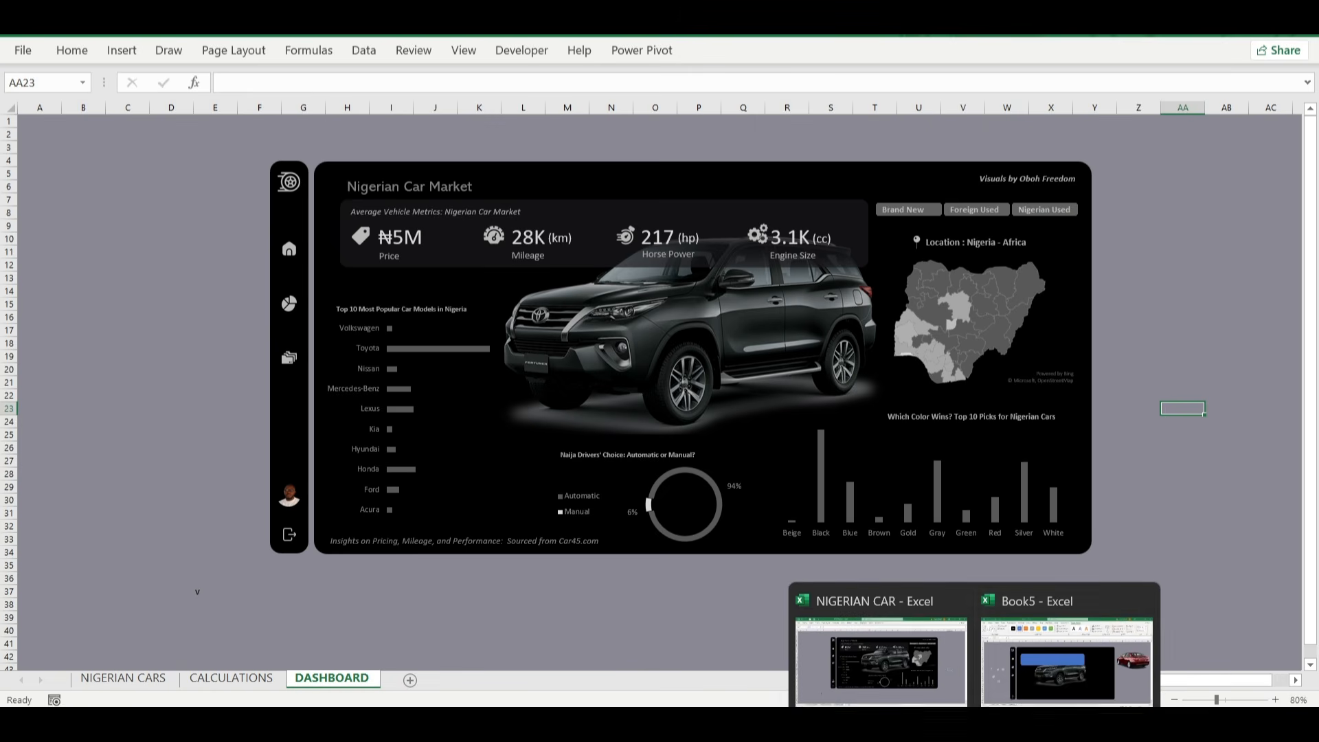
{"action": "left_click", "coordinate": [1059, 666]}
Give the new rounded rectangle a solid custom fill in a very dark, near-black grey.
{"action": "left_click", "coordinate": [575, 331]}
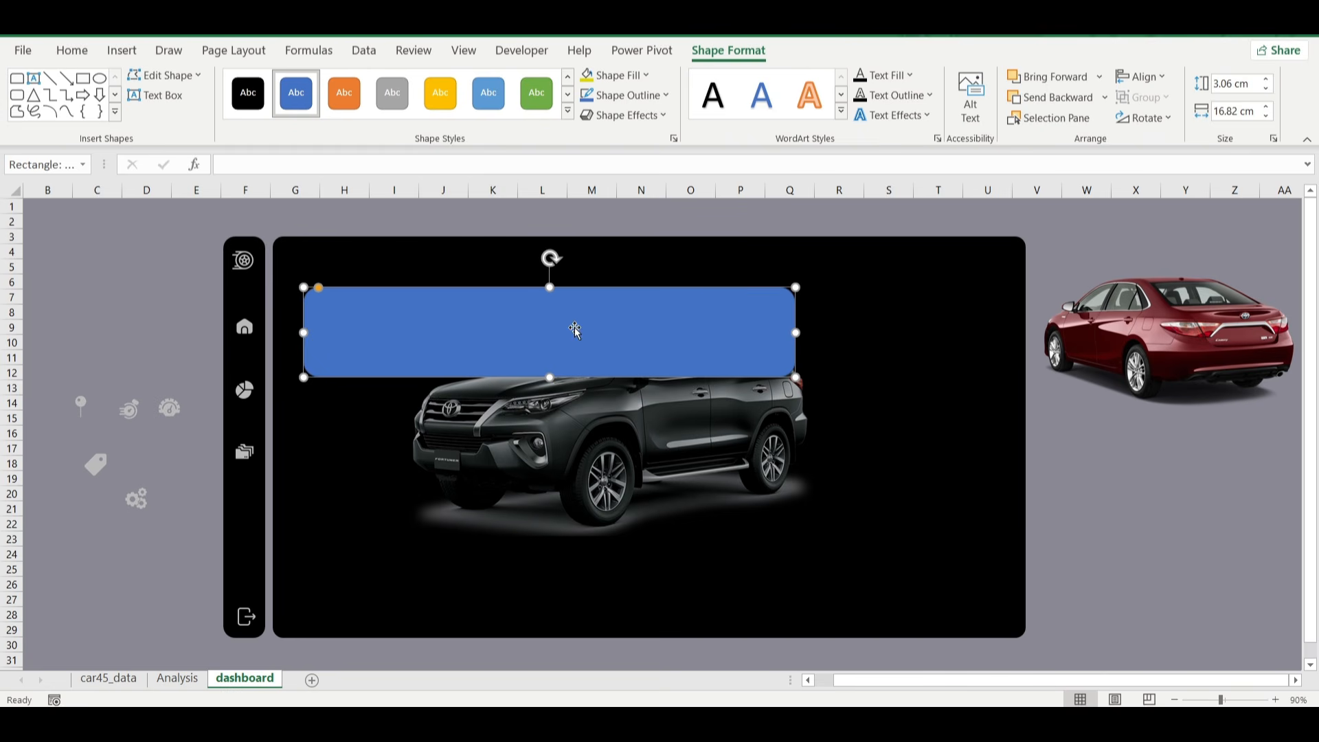
{"action": "left_click", "coordinate": [676, 140]}
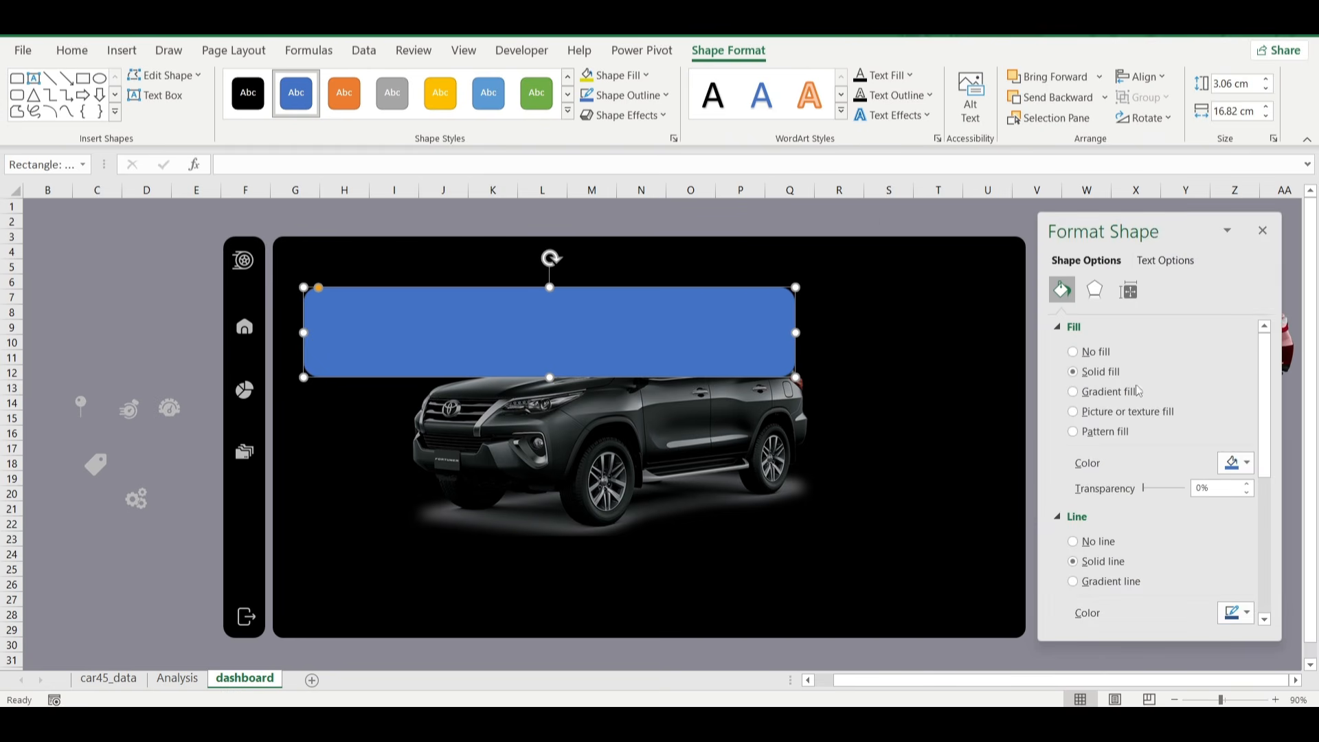
{"action": "left_click", "coordinate": [1235, 463]}
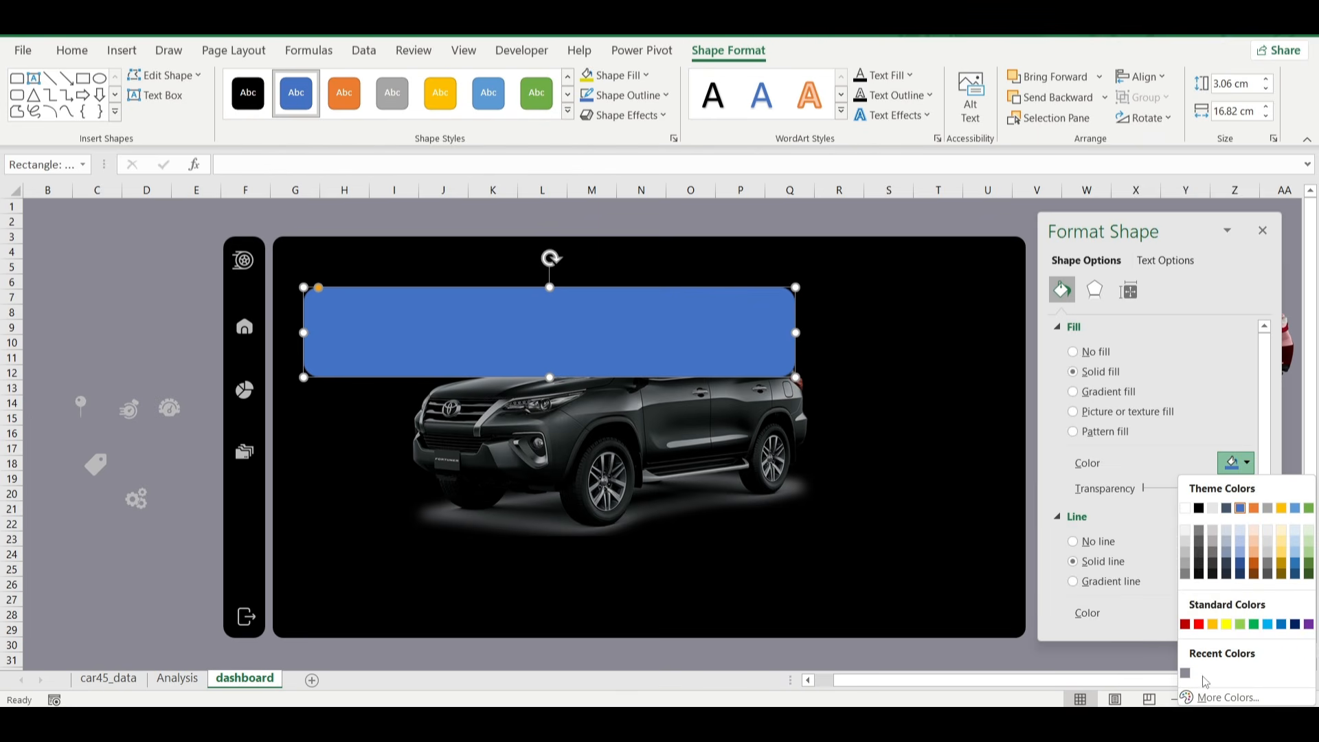
{"action": "left_click", "coordinate": [1226, 697]}
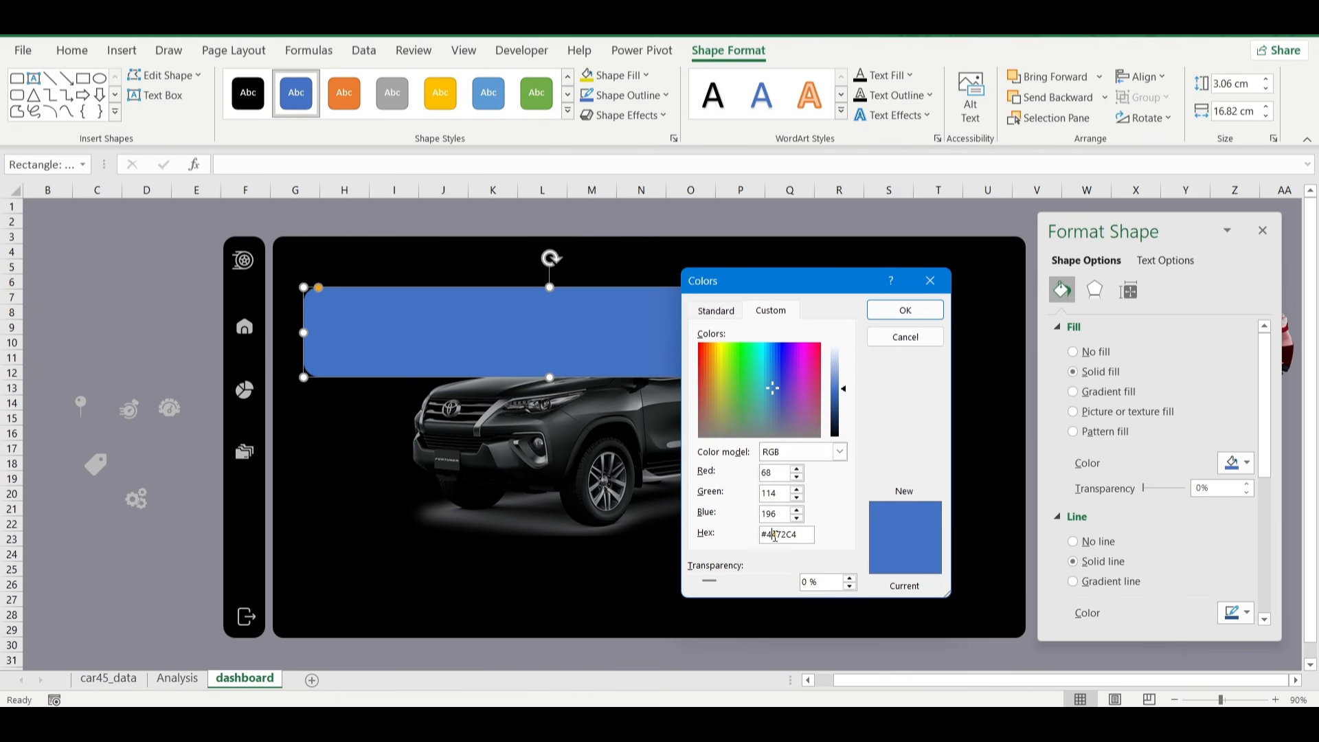
{"action": "double_click", "coordinate": [776, 535]}
{"action": "type", "text": "1C1C1E"}
{"action": "left_click", "coordinate": [925, 318]}
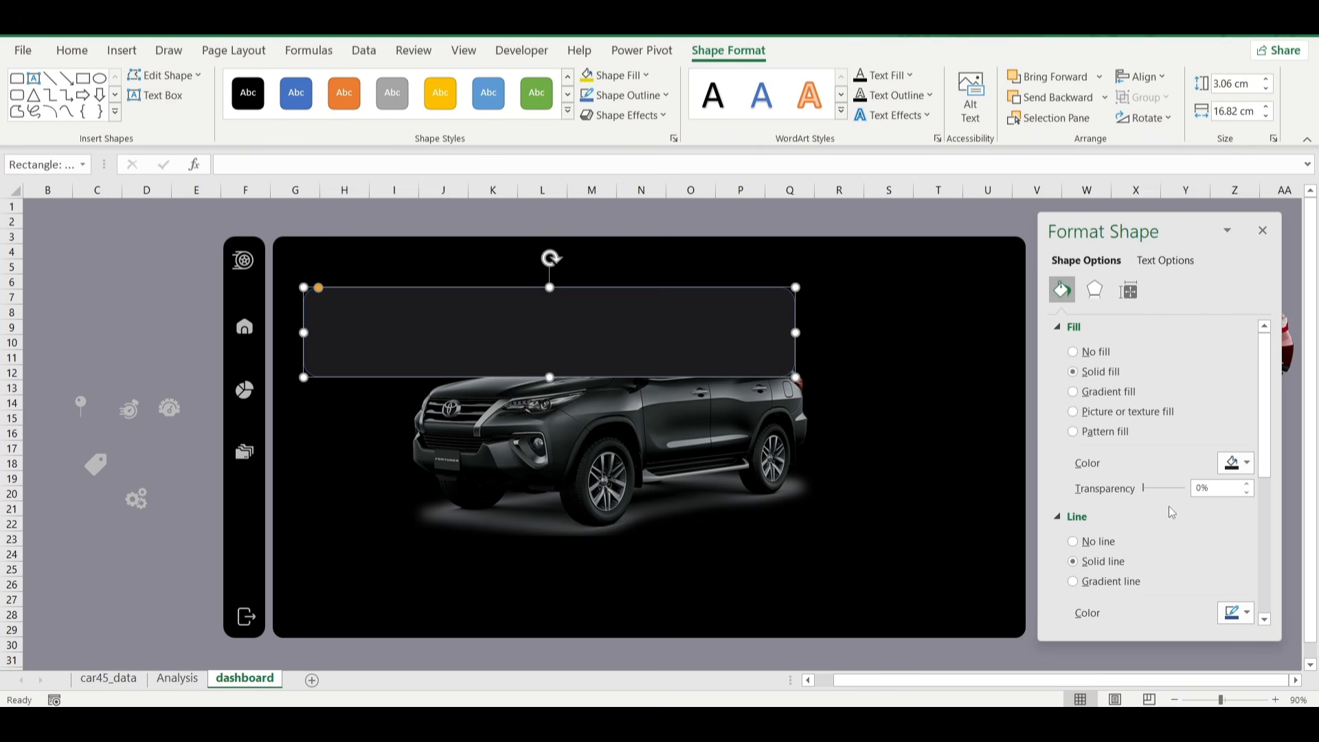
Remove the metrics banner's outline and set its fill transparency to 35%.
{"action": "left_click", "coordinate": [1097, 542]}
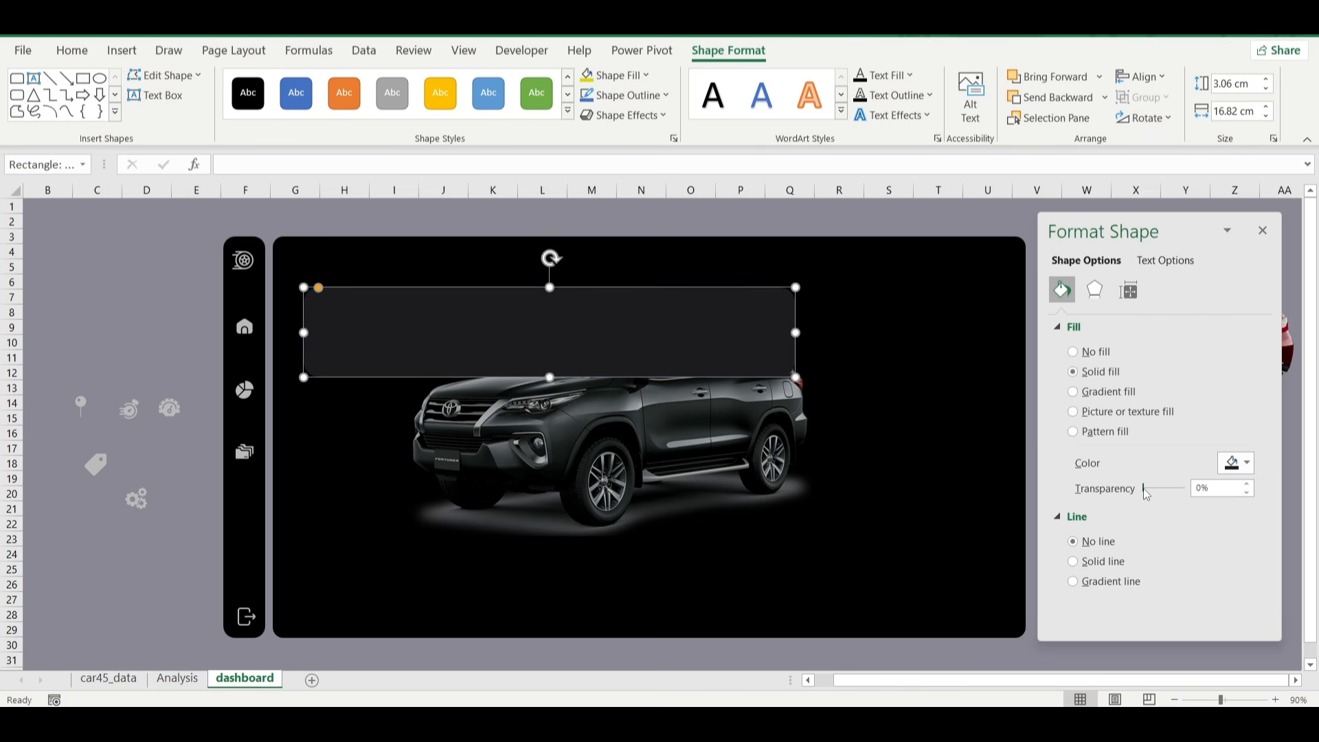
{"action": "left_click_drag", "start_coordinate": [1146, 493], "coordinate": [1161, 495]}
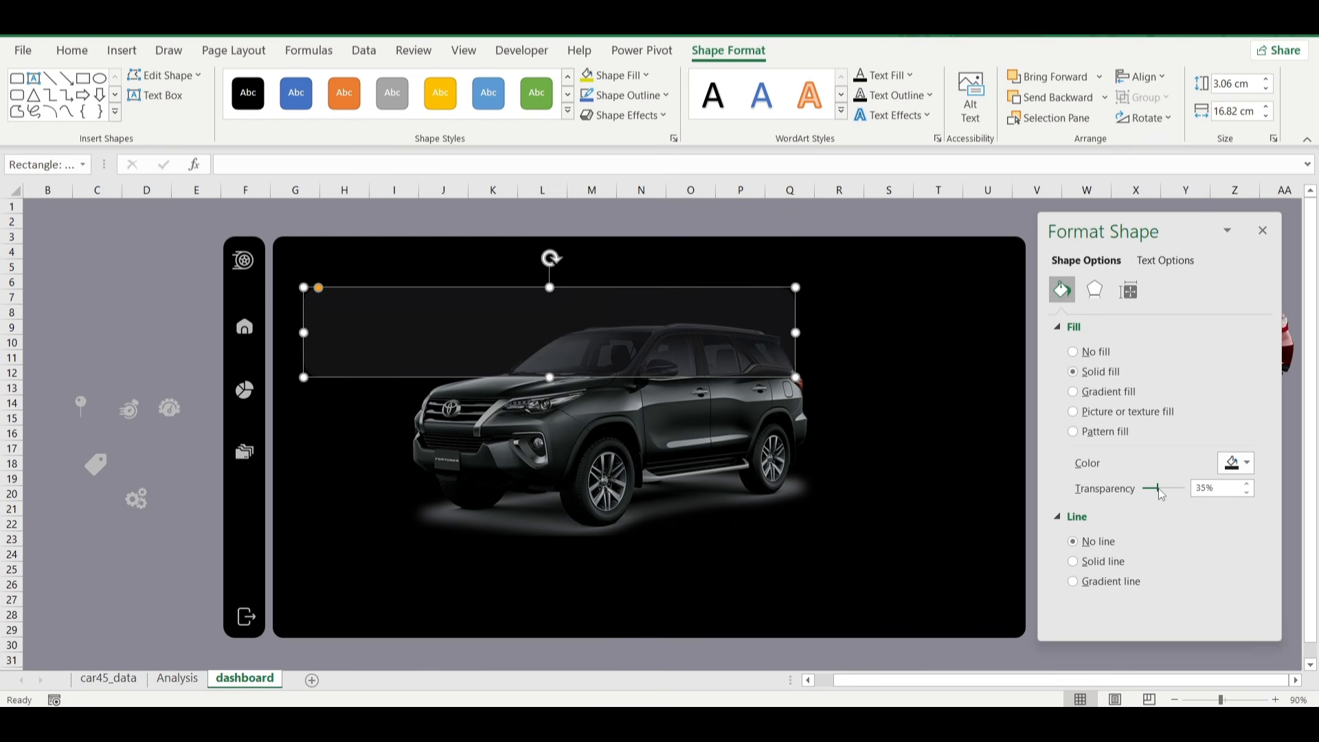
{"action": "left_click", "coordinate": [109, 303]}
{"action": "left_click", "coordinate": [393, 331]}
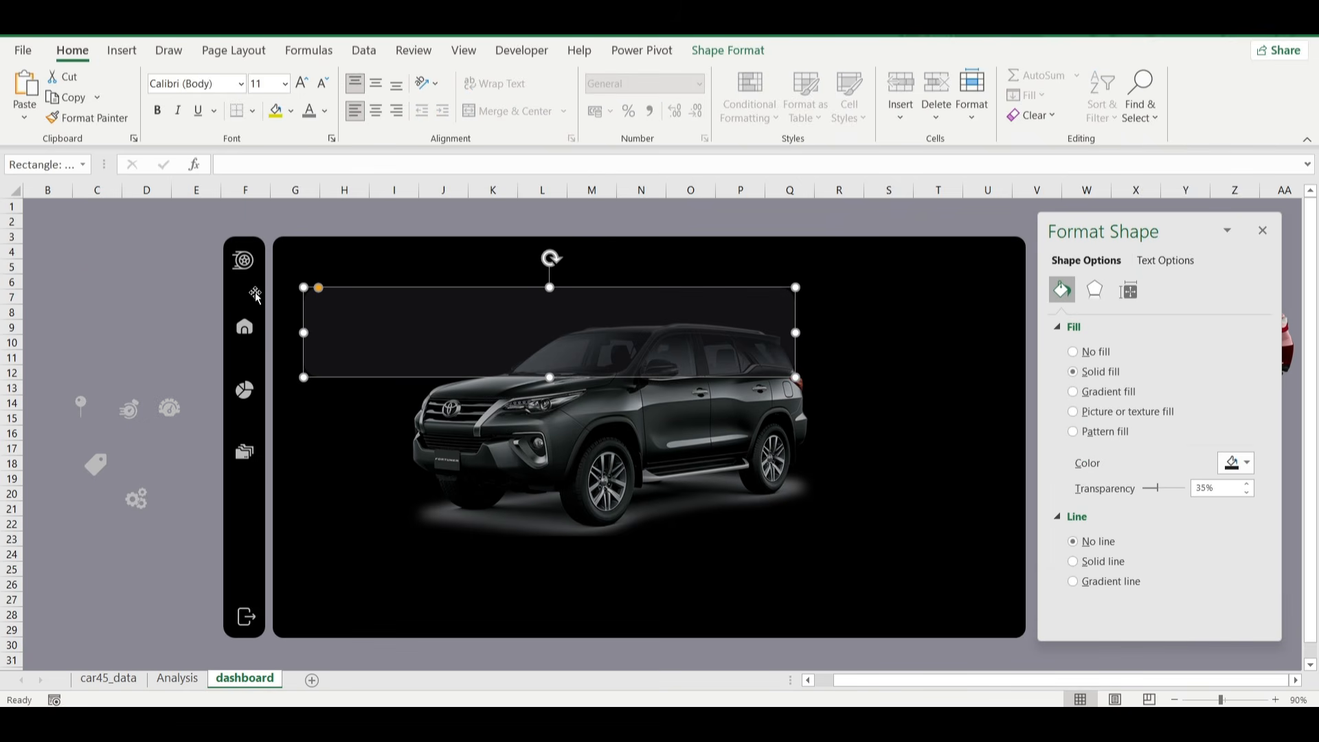
{"action": "left_click", "coordinate": [126, 264]}
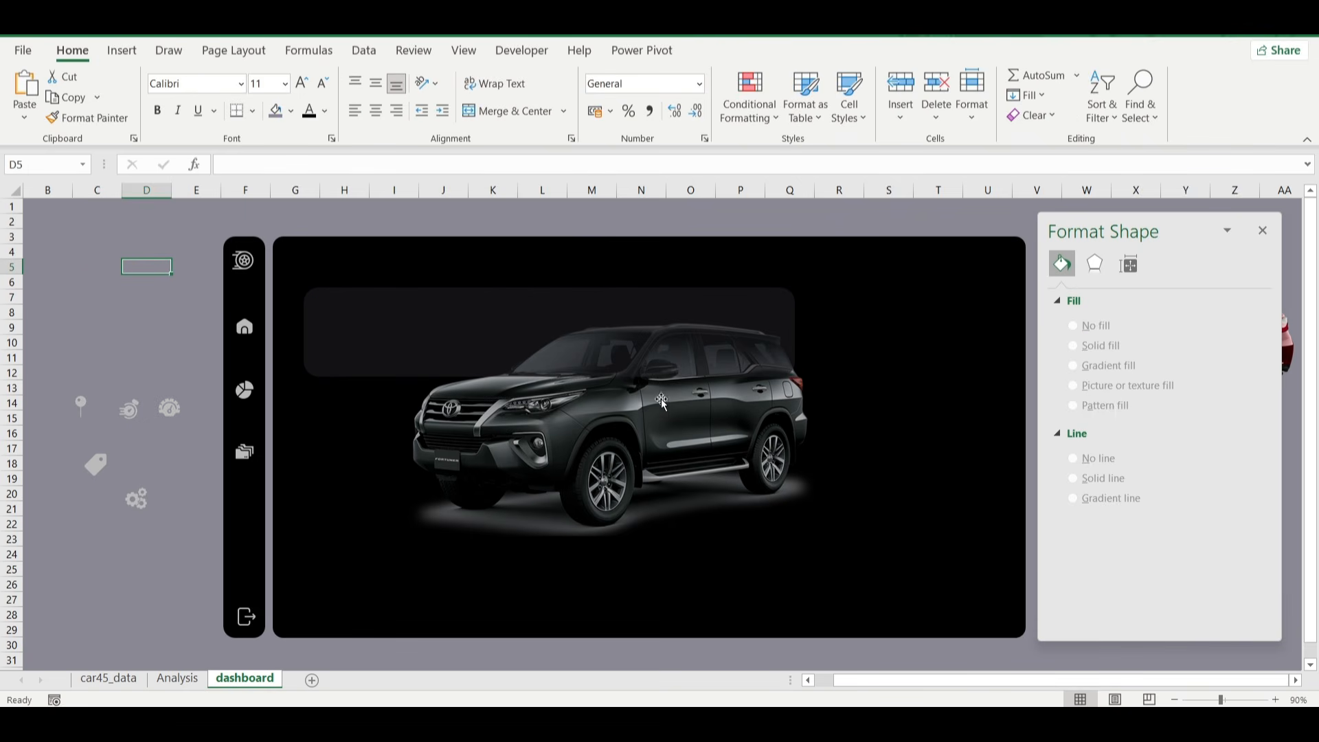
Shift the SUV picture slightly to the right beneath the metrics banner.
{"action": "left_click", "coordinate": [641, 430]}
{"action": "left_click_drag", "start_coordinate": [641, 429], "coordinate": [665, 427]}
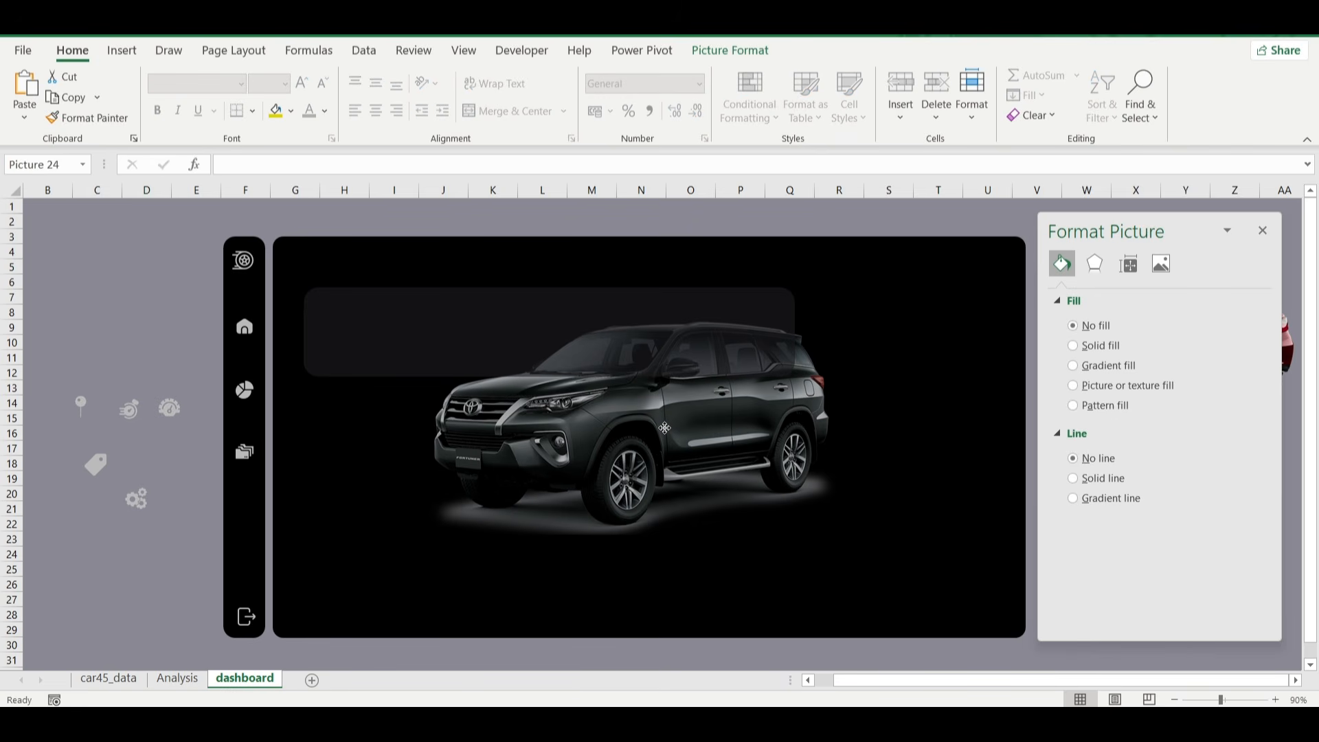
{"action": "left_click_drag", "start_coordinate": [568, 432], "coordinate": [557, 433]}
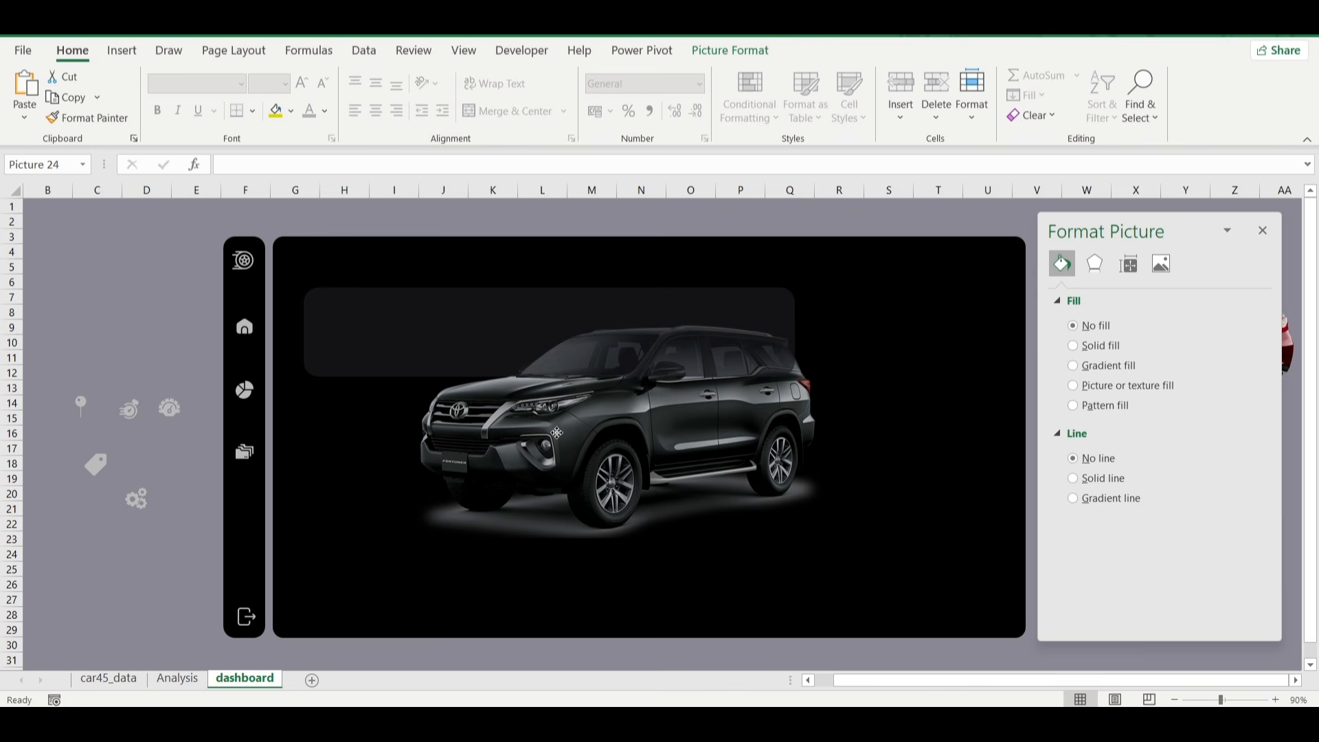
{"action": "left_click", "coordinate": [104, 327]}
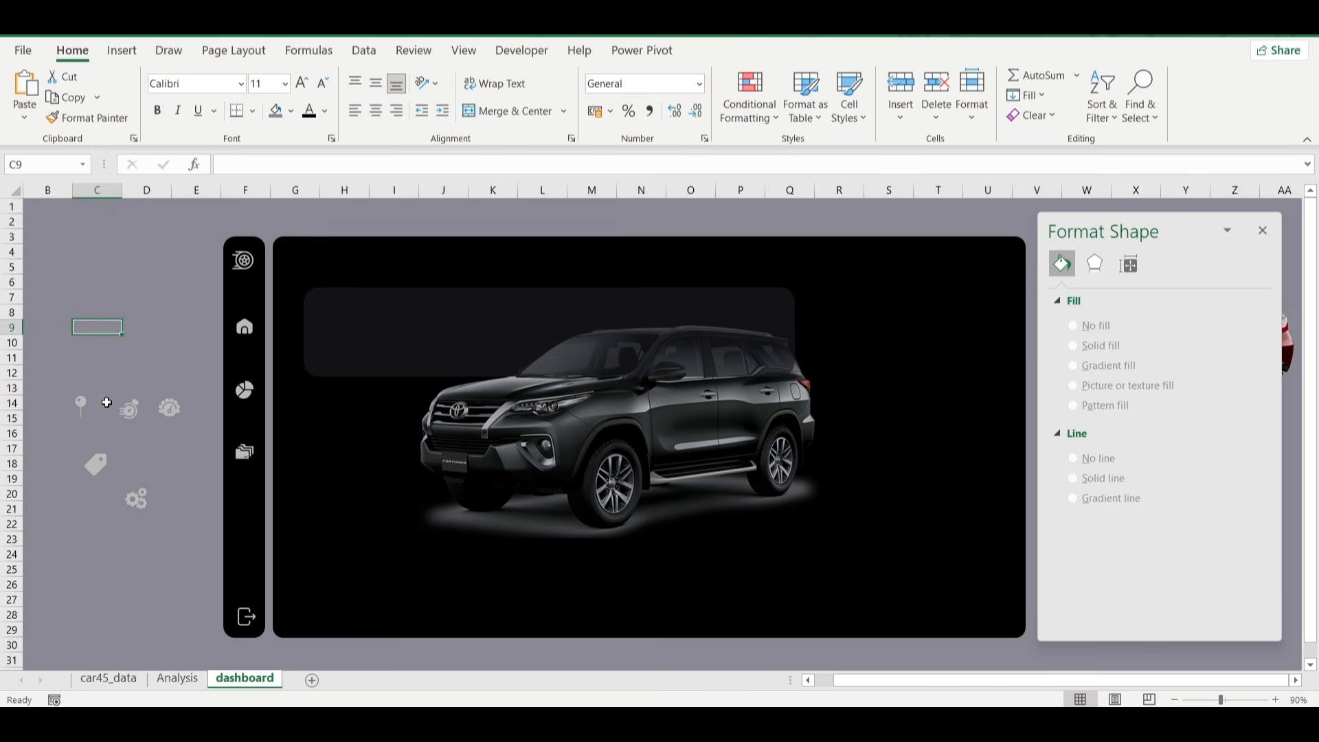
Bring the price tag, gauge, stopwatch and gears icons to the front of all other objects.
{"action": "left_click", "coordinate": [96, 463]}
{"action": "left_click_drag", "start_coordinate": [96, 463], "coordinate": [170, 333]}
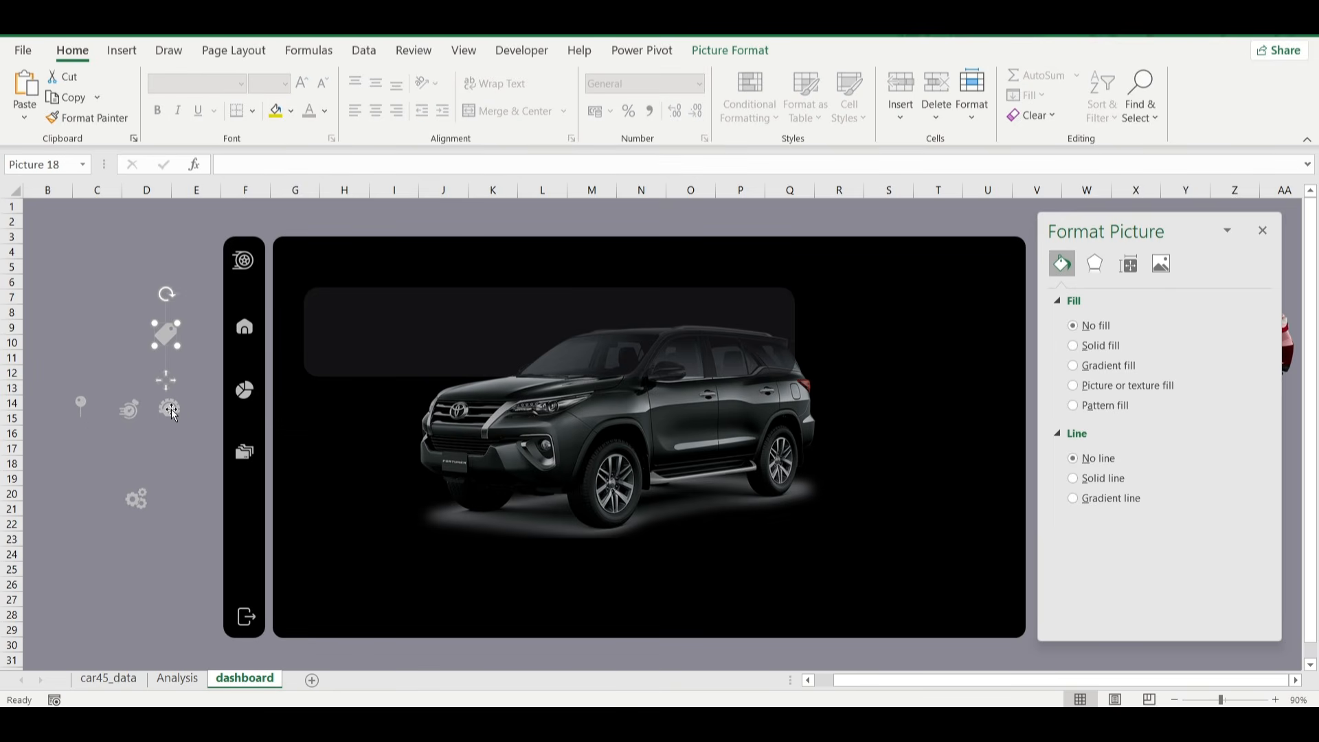
{"action": "left_click", "coordinate": [171, 410], "text": "ctrl"}
{"action": "left_click", "coordinate": [132, 412], "text": "ctrl"}
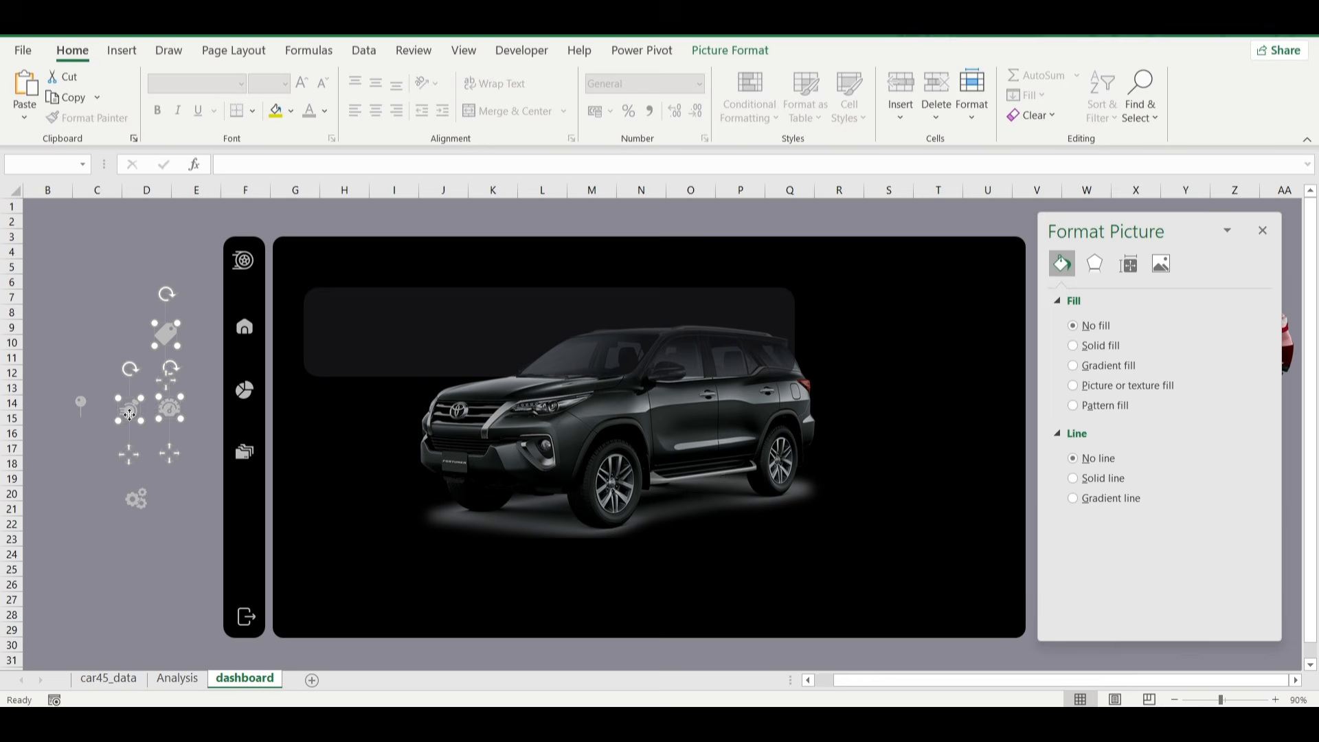
{"action": "left_click", "coordinate": [140, 504], "text": "ctrl"}
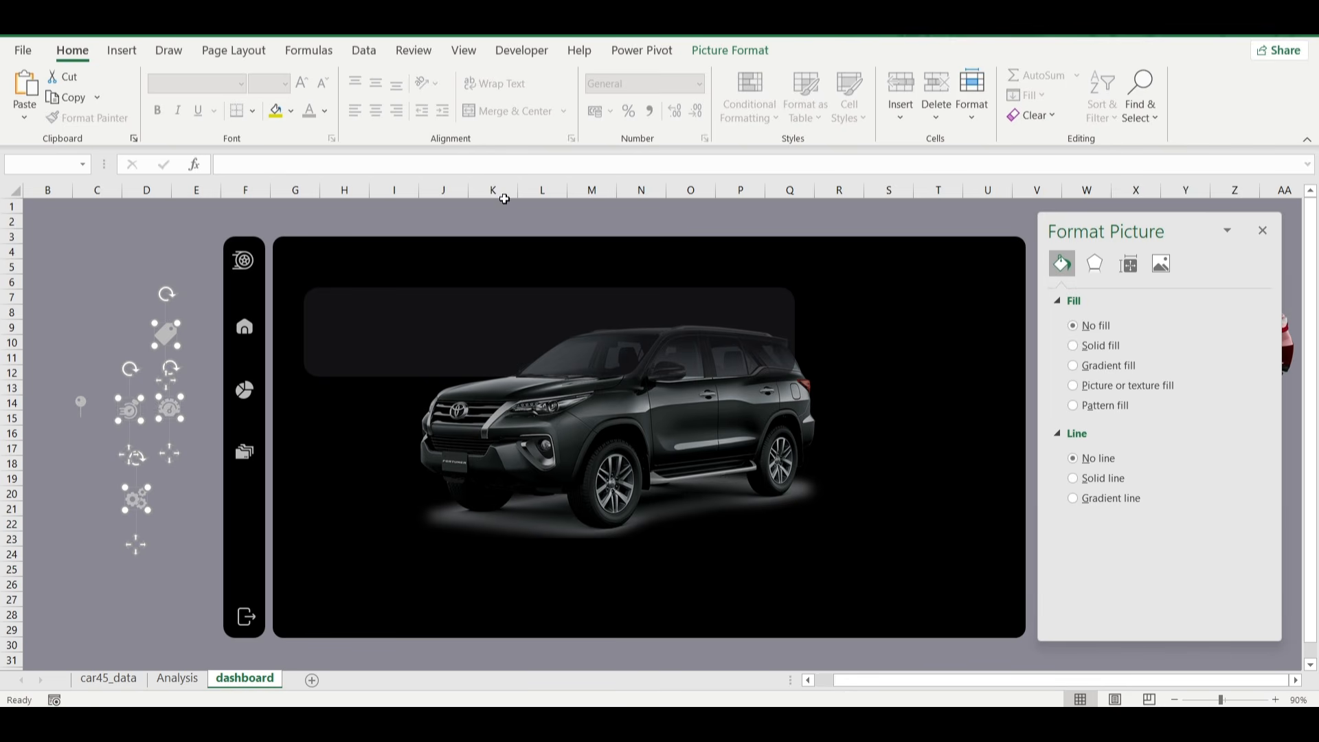
{"action": "left_click", "coordinate": [742, 54]}
{"action": "left_click", "coordinate": [1006, 76]}
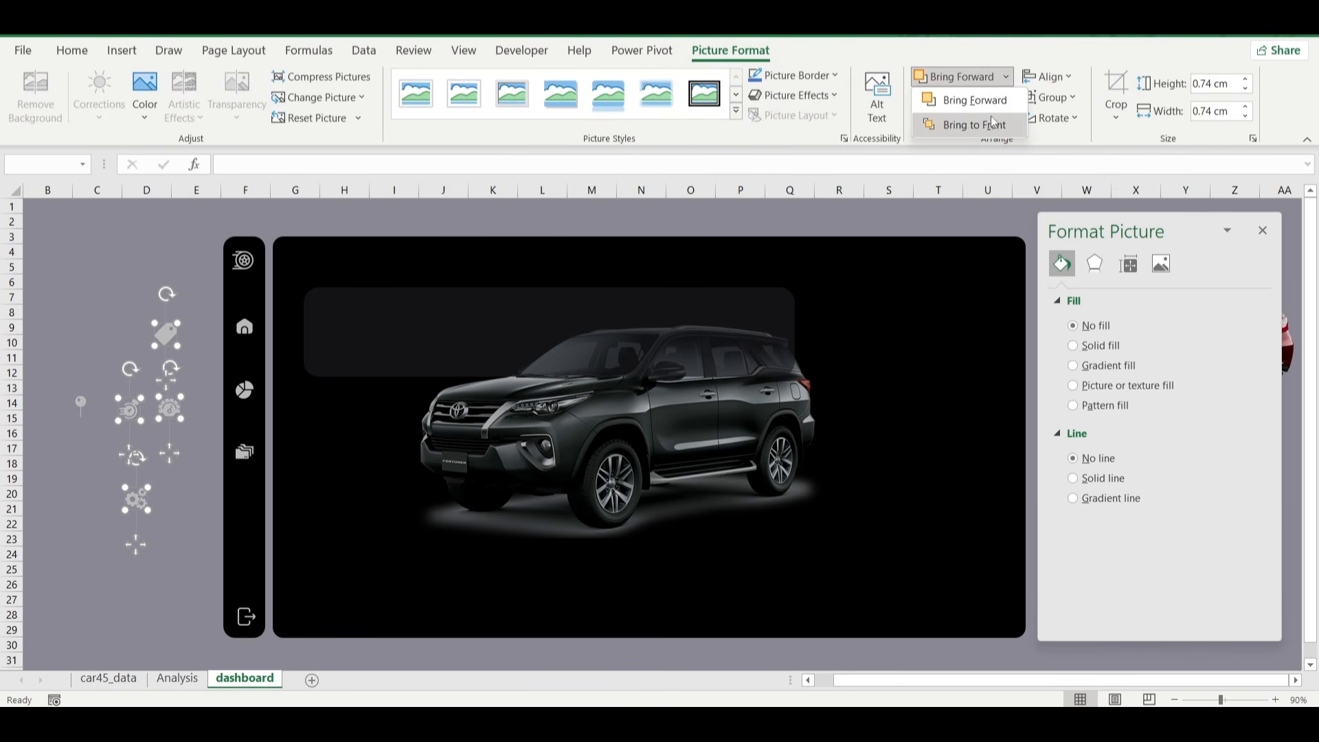
{"action": "left_click", "coordinate": [993, 124]}
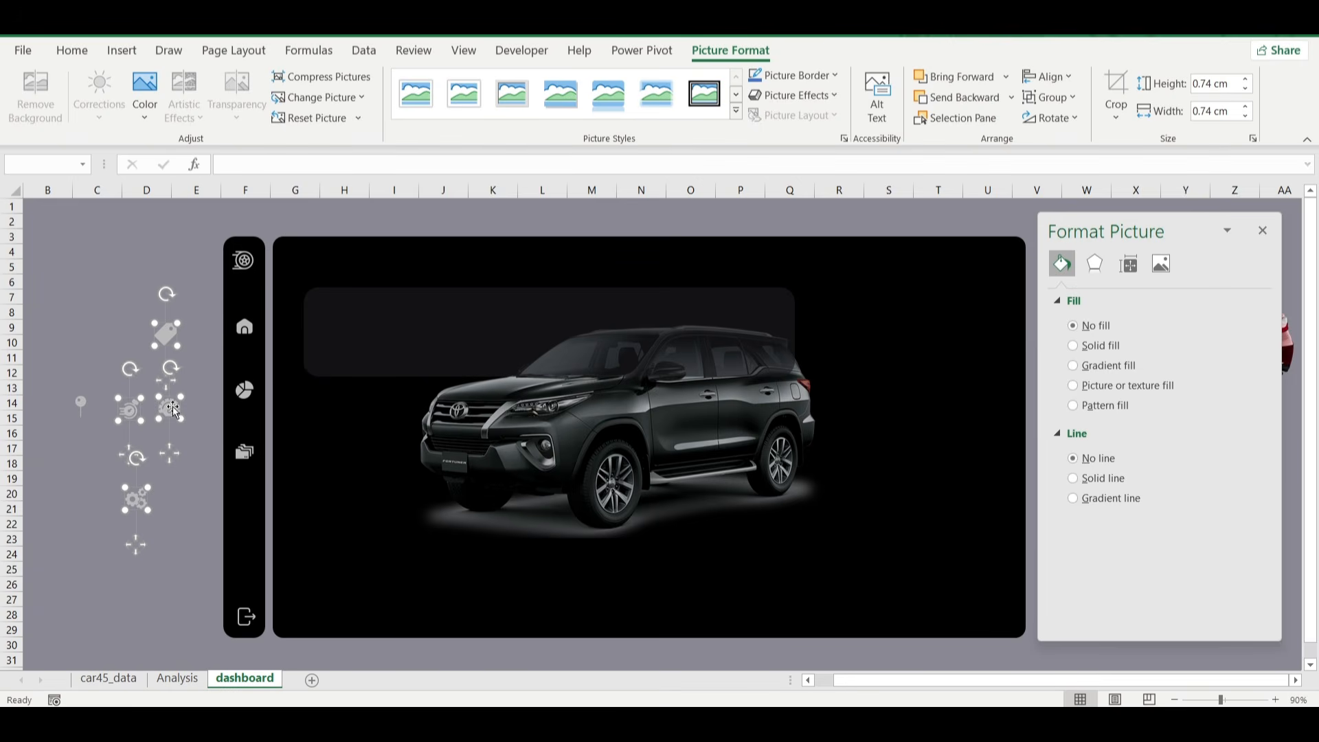
Place the four icons in a row across the metrics banner, in the order price tag, gauge, stopwatch, gears.
{"action": "left_click_drag", "start_coordinate": [172, 407], "coordinate": [404, 351]}
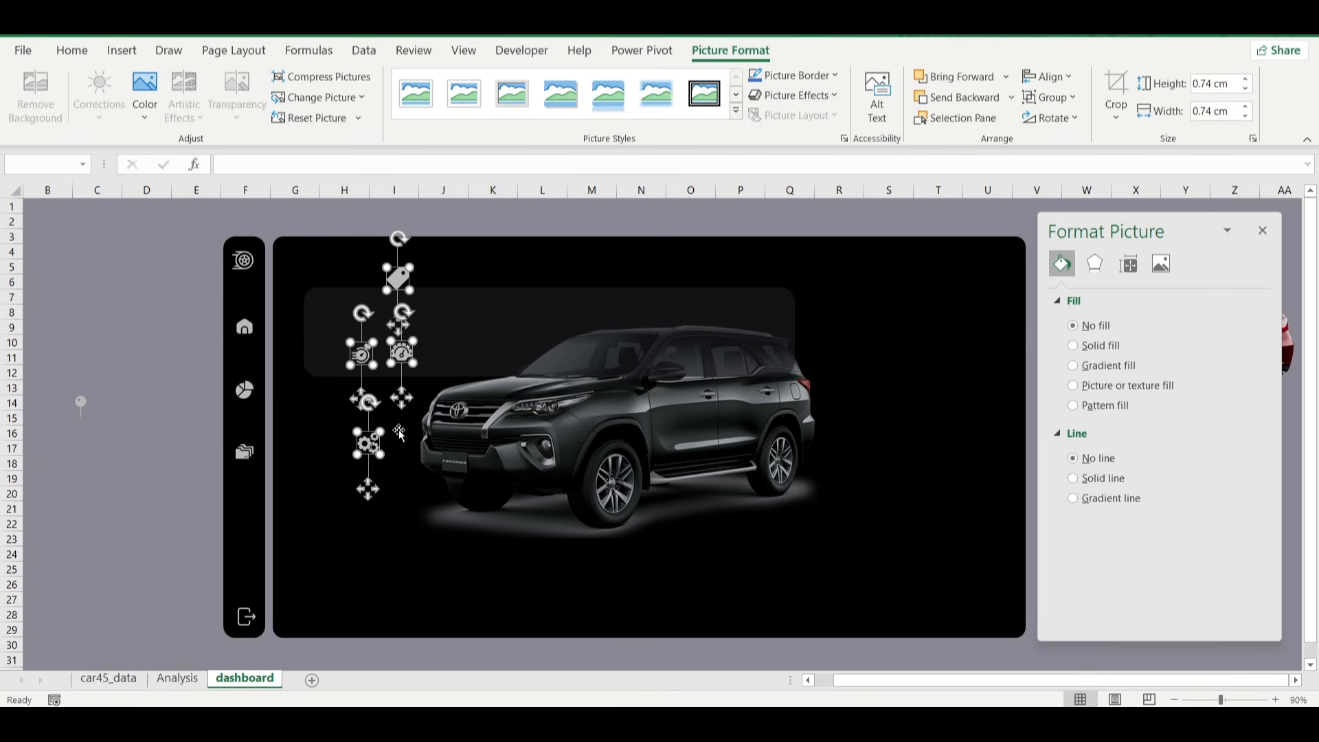
{"action": "left_click", "coordinate": [106, 250]}
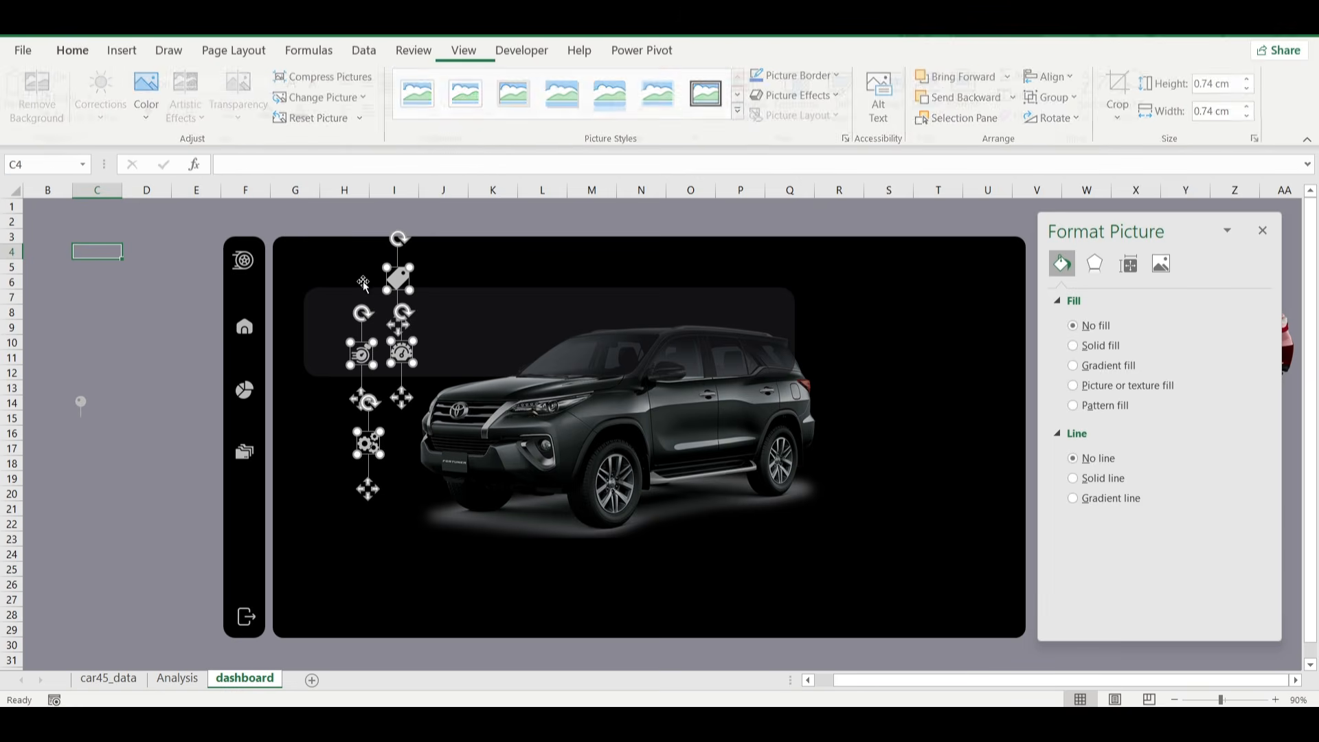
{"action": "left_click_drag", "start_coordinate": [397, 279], "coordinate": [333, 330]}
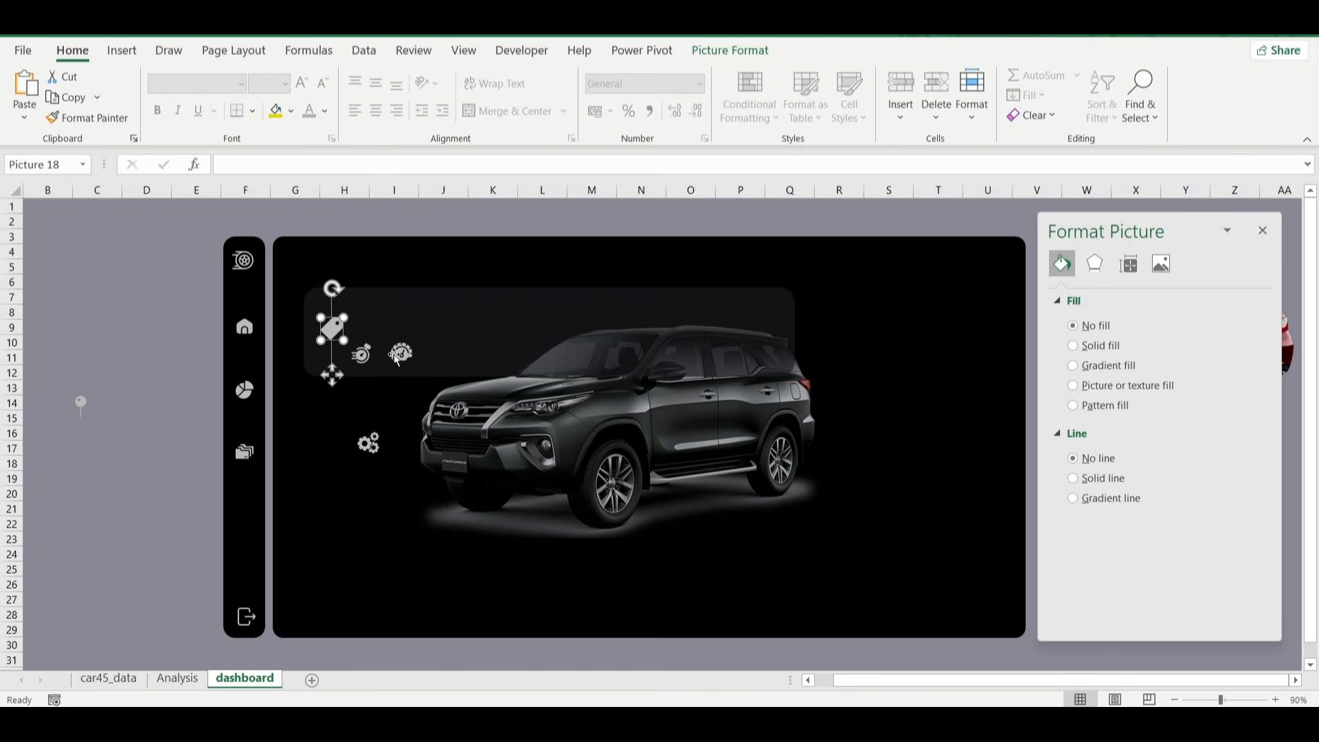
{"action": "left_click_drag", "start_coordinate": [402, 353], "coordinate": [452, 331]}
{"action": "left_click_drag", "start_coordinate": [364, 356], "coordinate": [580, 333]}
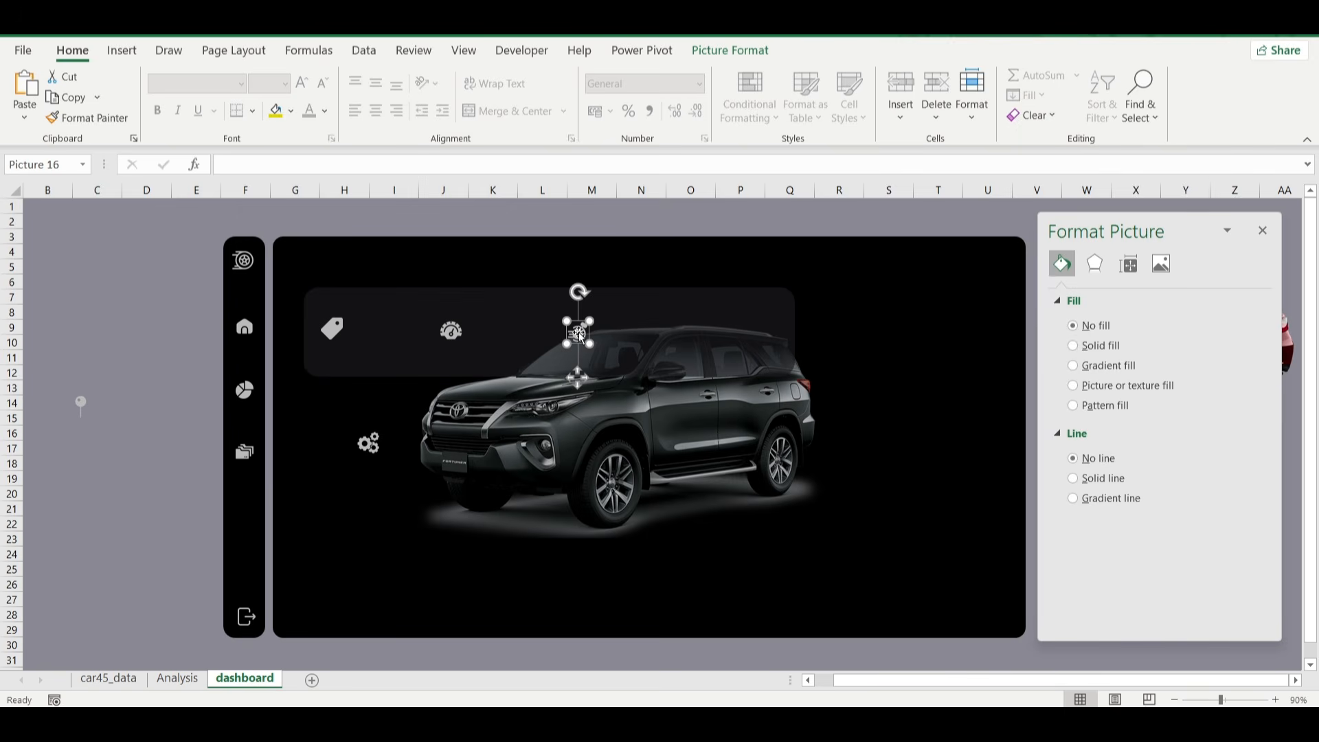
{"action": "left_click_drag", "start_coordinate": [369, 444], "coordinate": [695, 333]}
Resize the four banner icons together to 0.7 cm high and 0.7 cm wide.
{"action": "left_click", "coordinate": [579, 335], "text": "ctrl"}
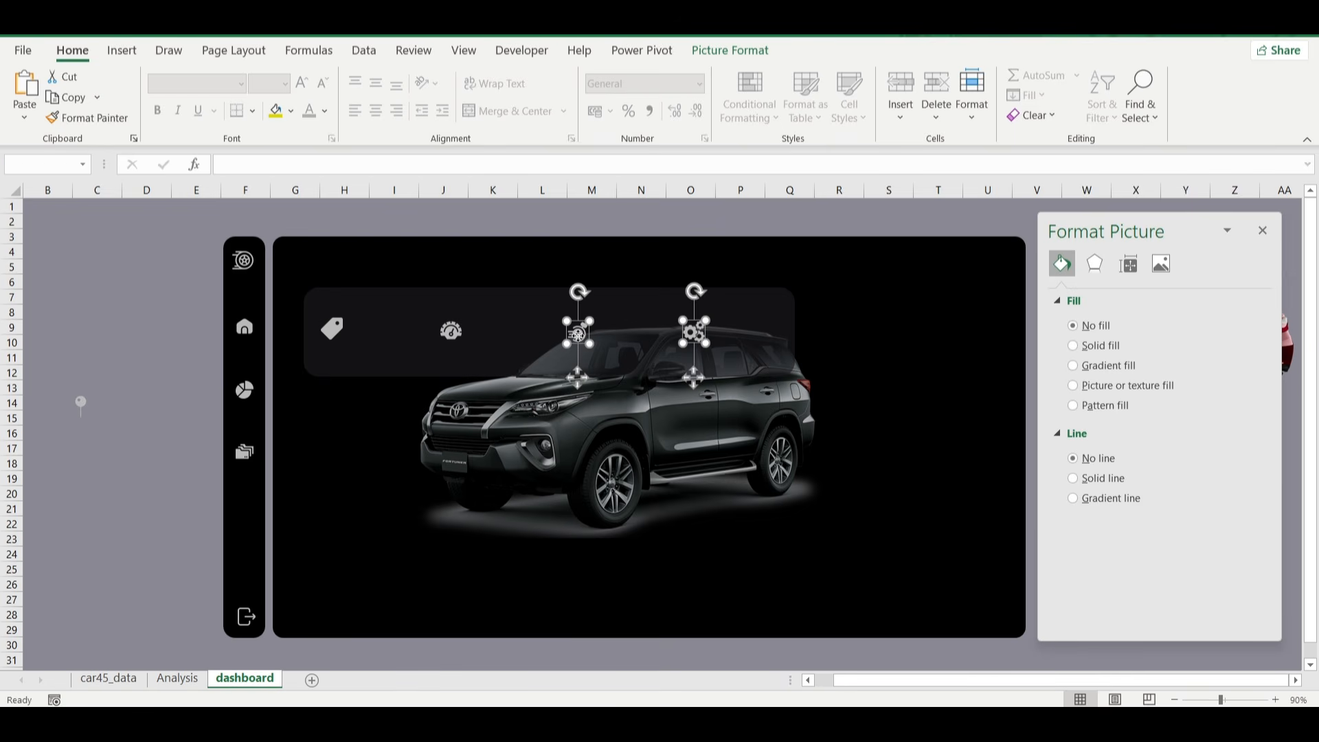
{"action": "left_click", "coordinate": [454, 328], "text": "ctrl"}
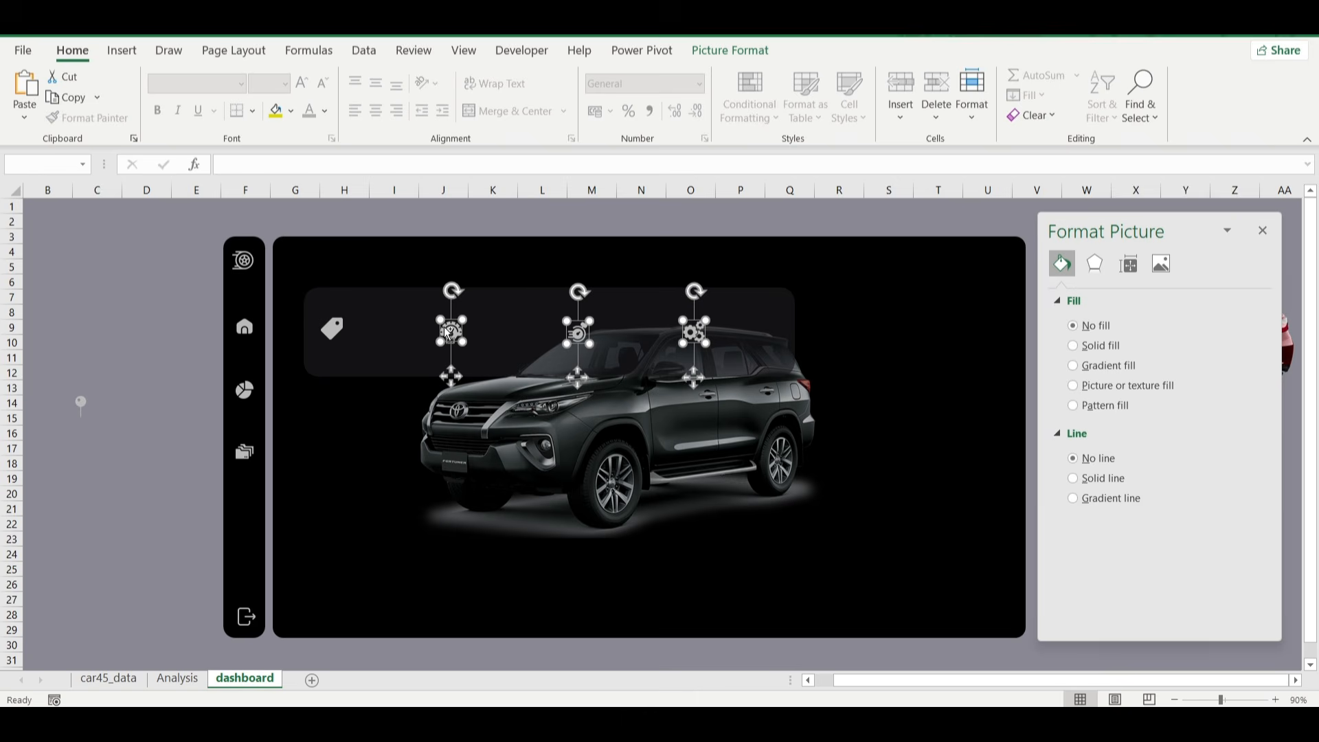
{"action": "left_click", "coordinate": [331, 329], "text": "ctrl"}
{"action": "left_click", "coordinate": [730, 50]}
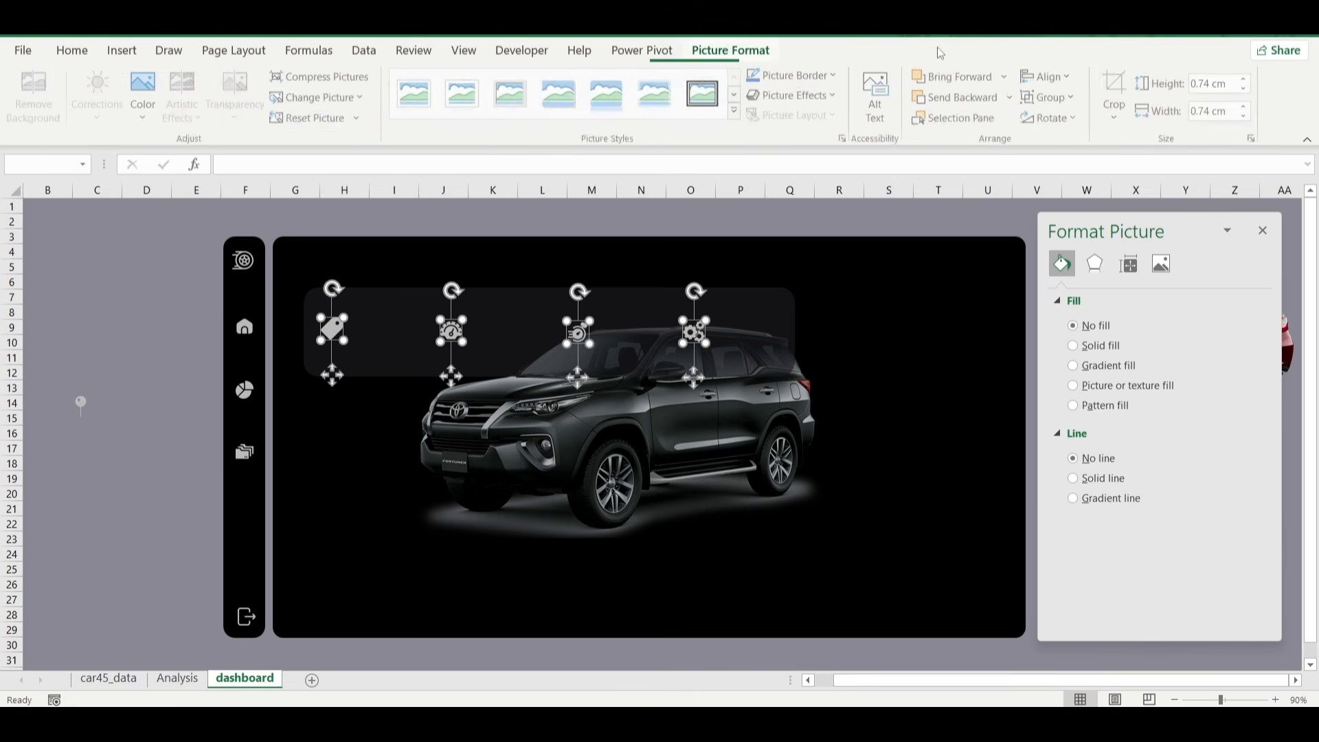
{"action": "left_click", "coordinate": [1245, 88]}
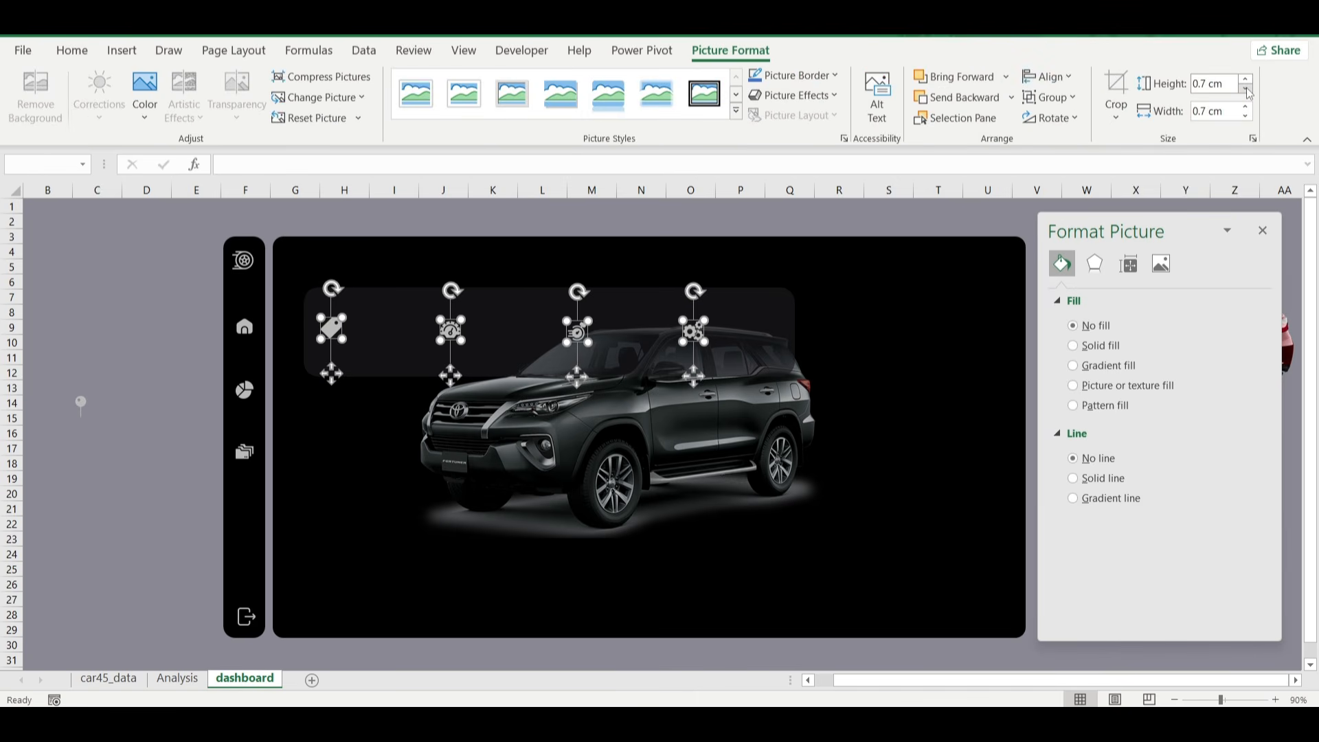
{"action": "left_click", "coordinate": [1247, 89]}
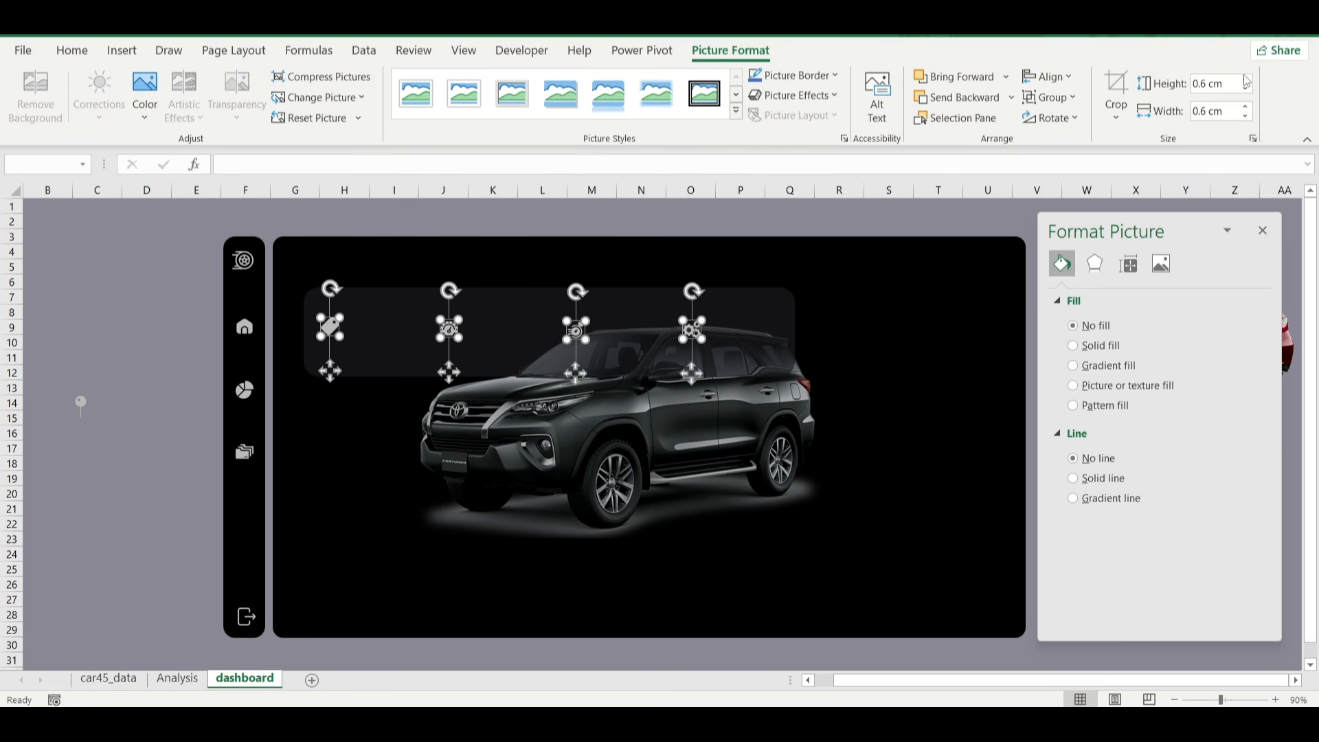
{"action": "left_click", "coordinate": [1246, 79]}
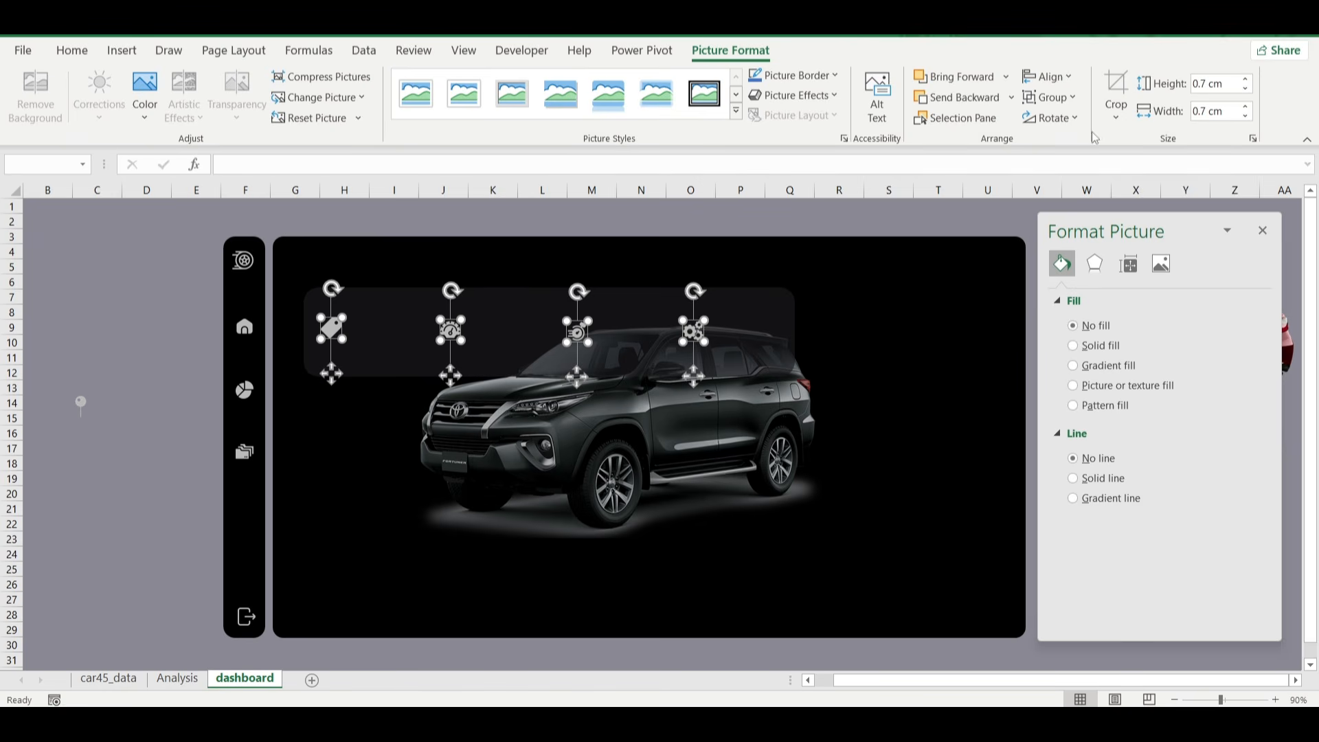
Align the four banner icons by their top edges and distribute them horizontally.
{"action": "left_click", "coordinate": [1047, 77]}
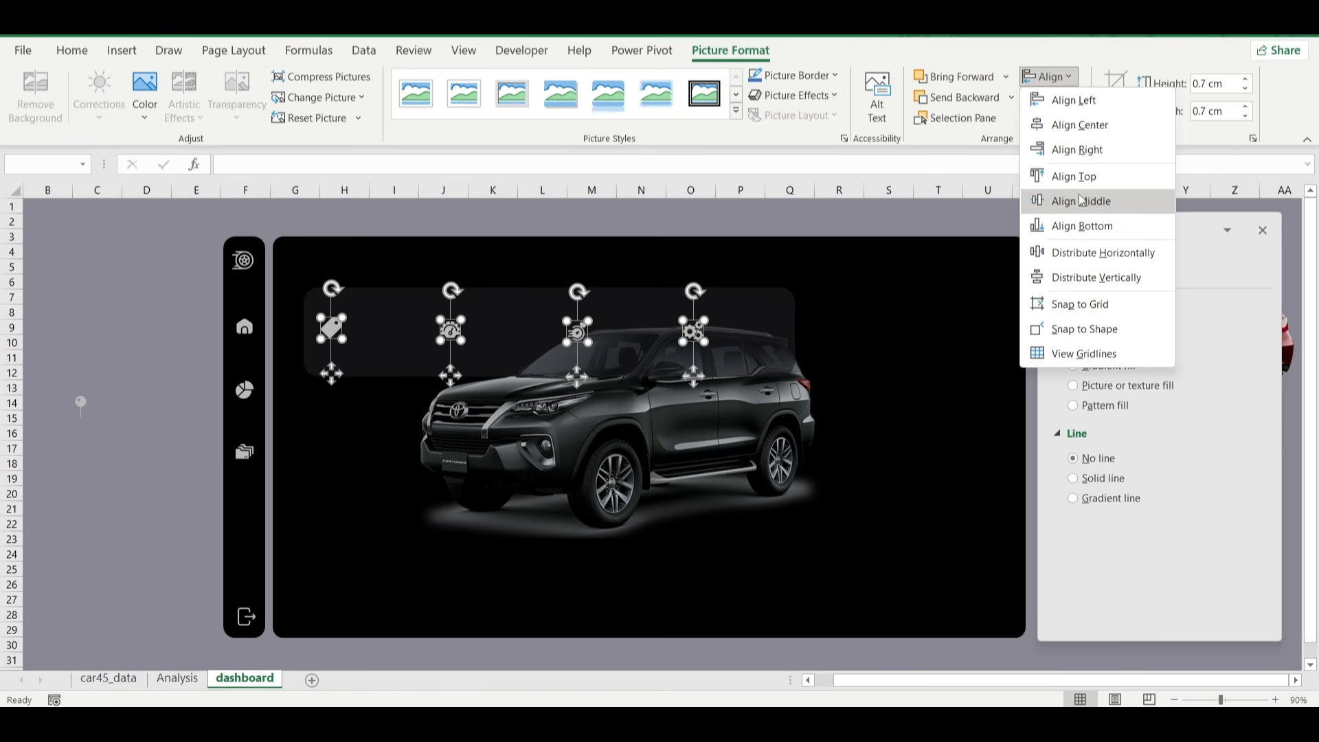
{"action": "left_click", "coordinate": [1098, 177]}
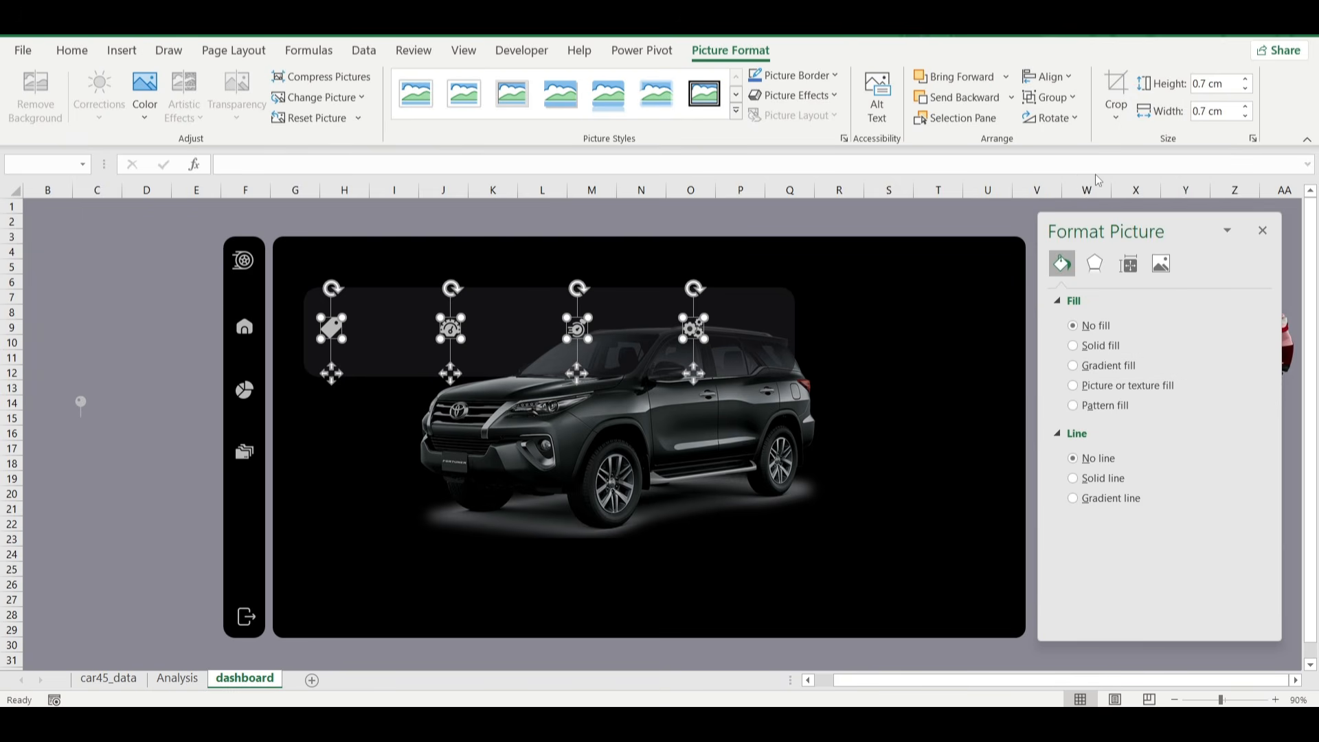
{"action": "left_click", "coordinate": [1047, 76]}
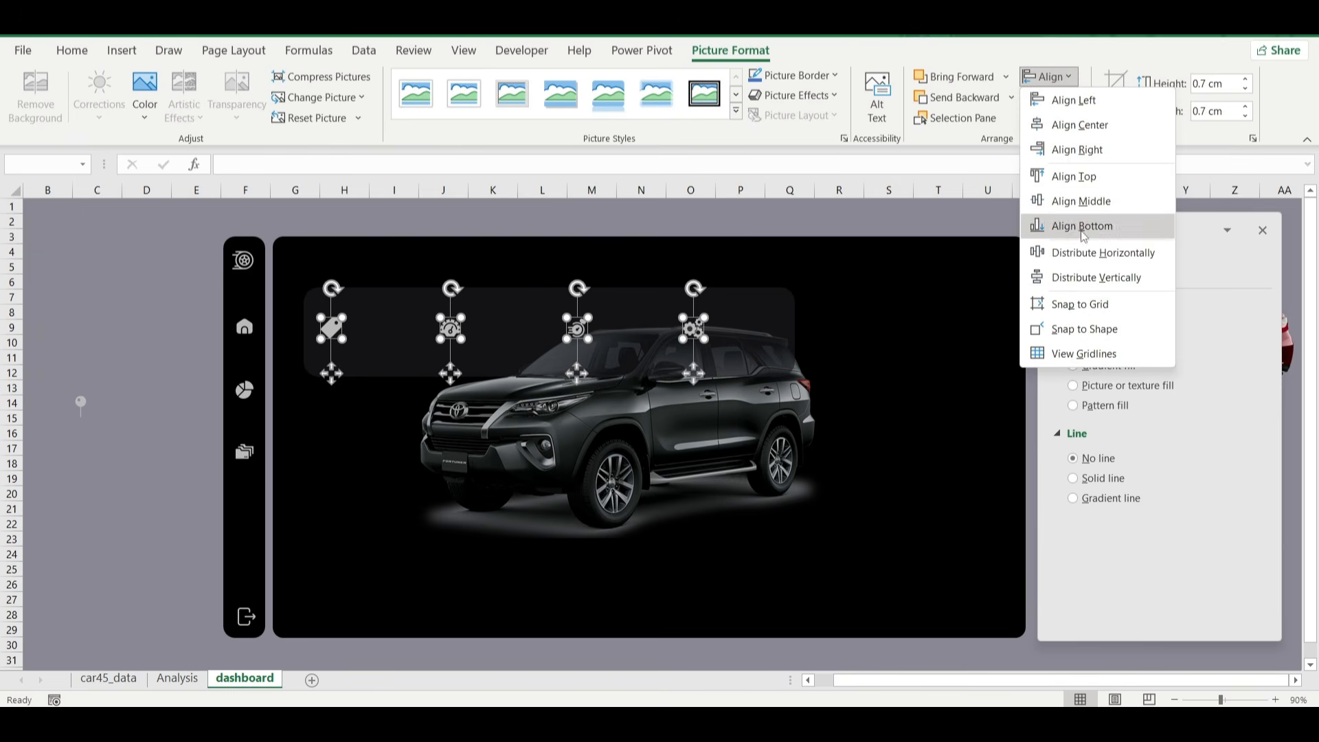
{"action": "left_click", "coordinate": [1077, 253]}
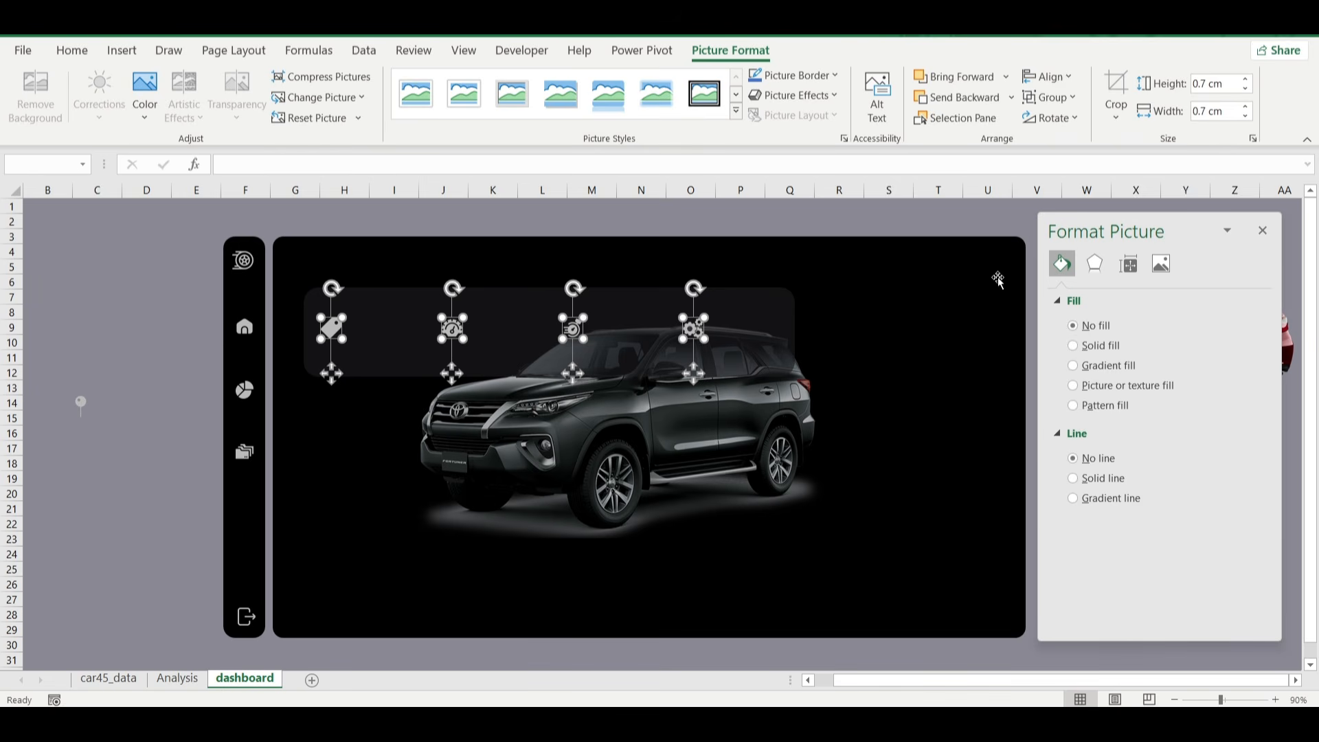
{"action": "left_click", "coordinate": [113, 480]}
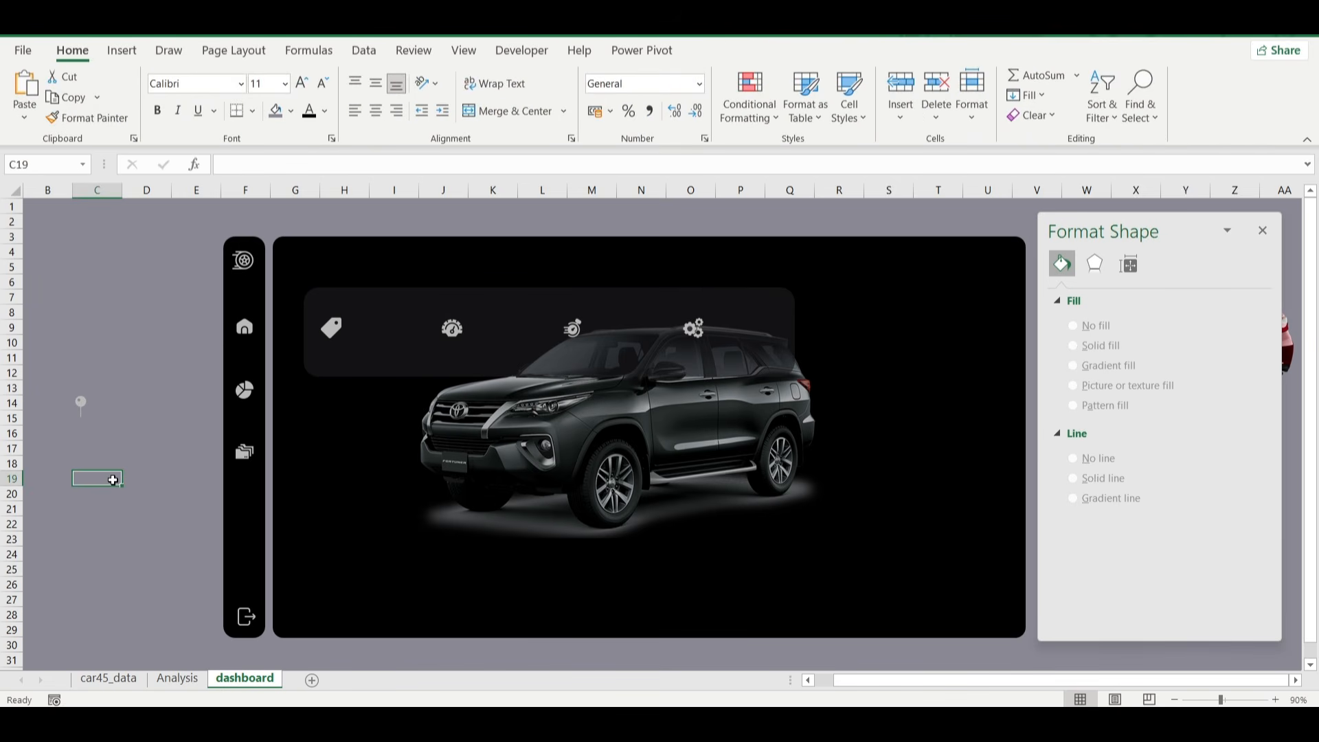
Add a text box reading "Nigerian Car Market" in the empty area beside the narrow panel, with no fill and no outline.
{"action": "left_click", "coordinate": [78, 401]}
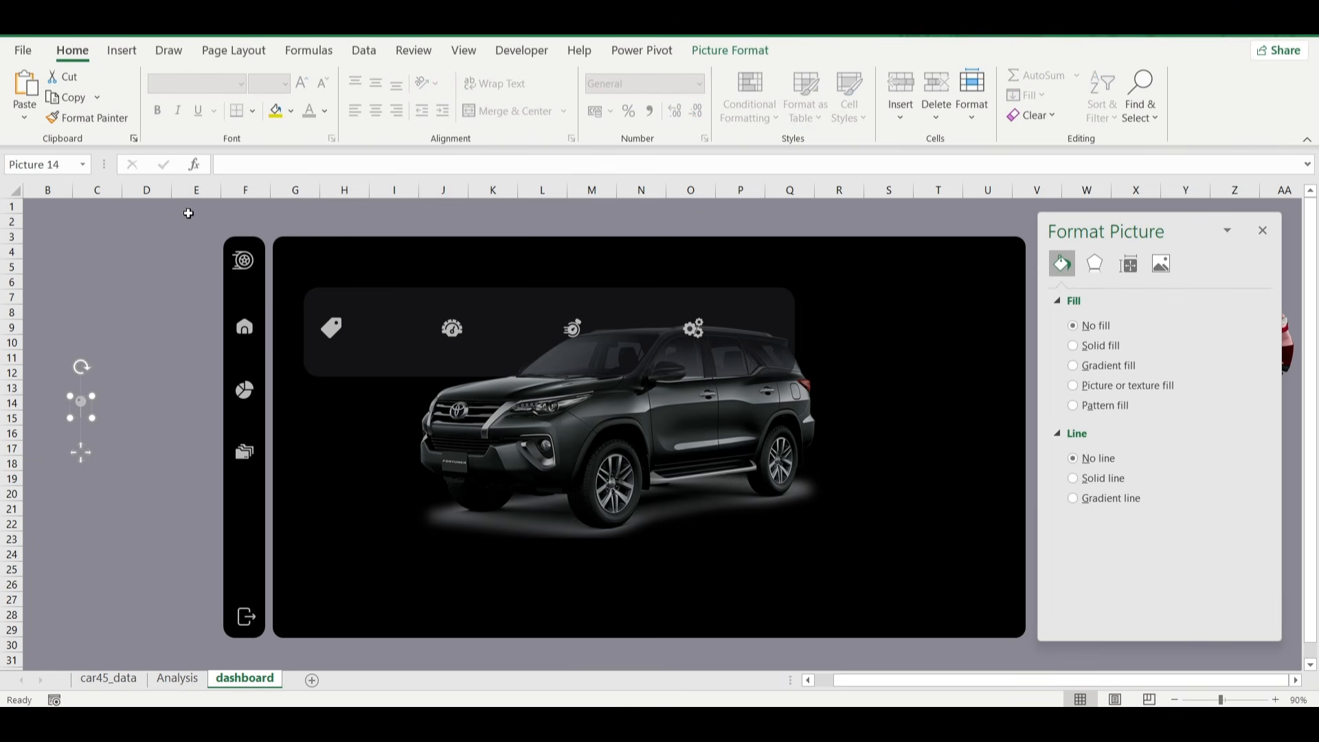
{"action": "left_click", "coordinate": [127, 52]}
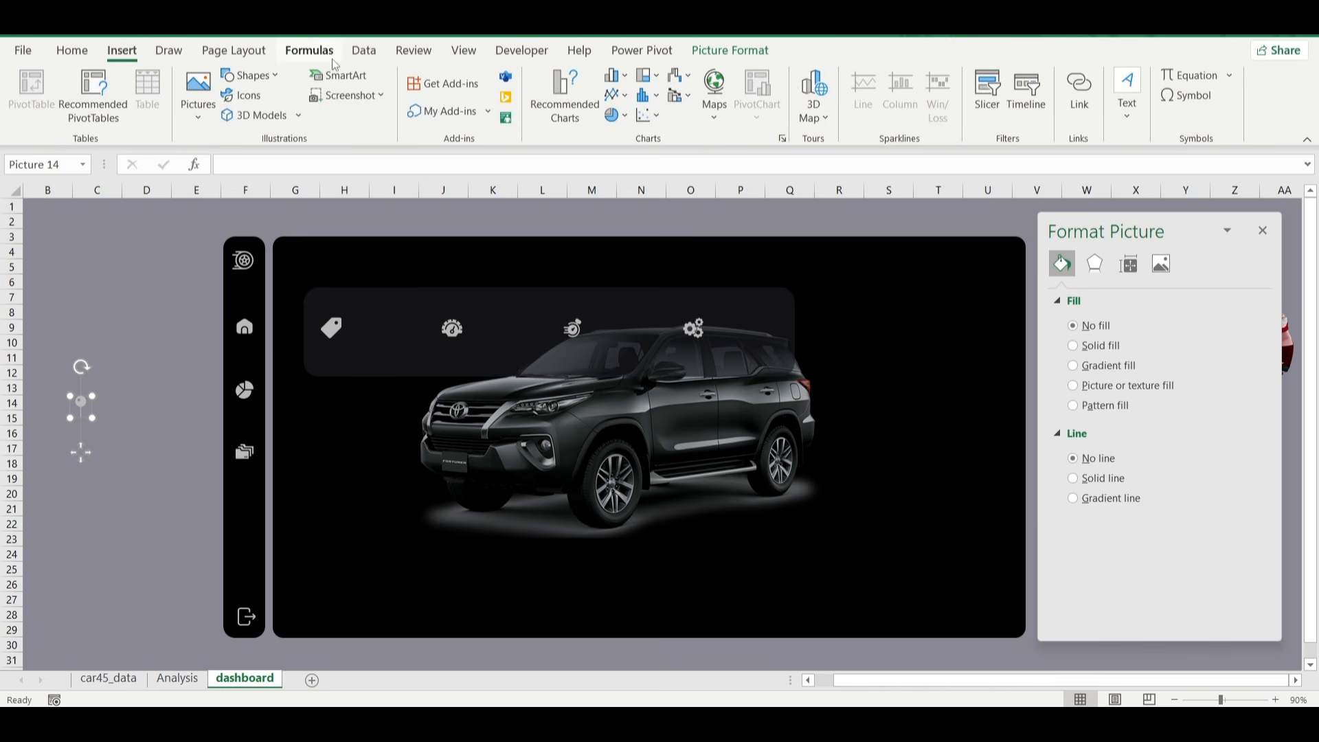
{"action": "left_click", "coordinate": [248, 75]}
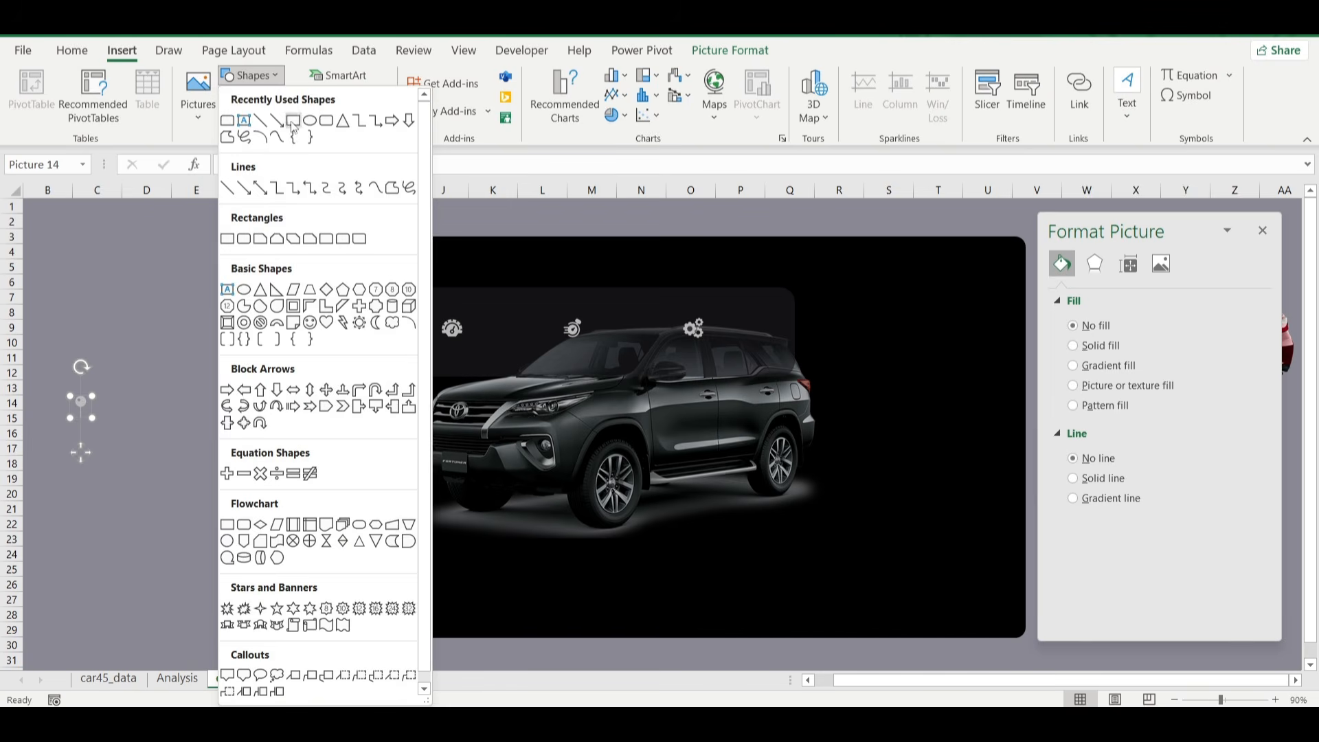
{"action": "left_click", "coordinate": [244, 120]}
{"action": "left_click_drag", "start_coordinate": [110, 263], "coordinate": [178, 287]}
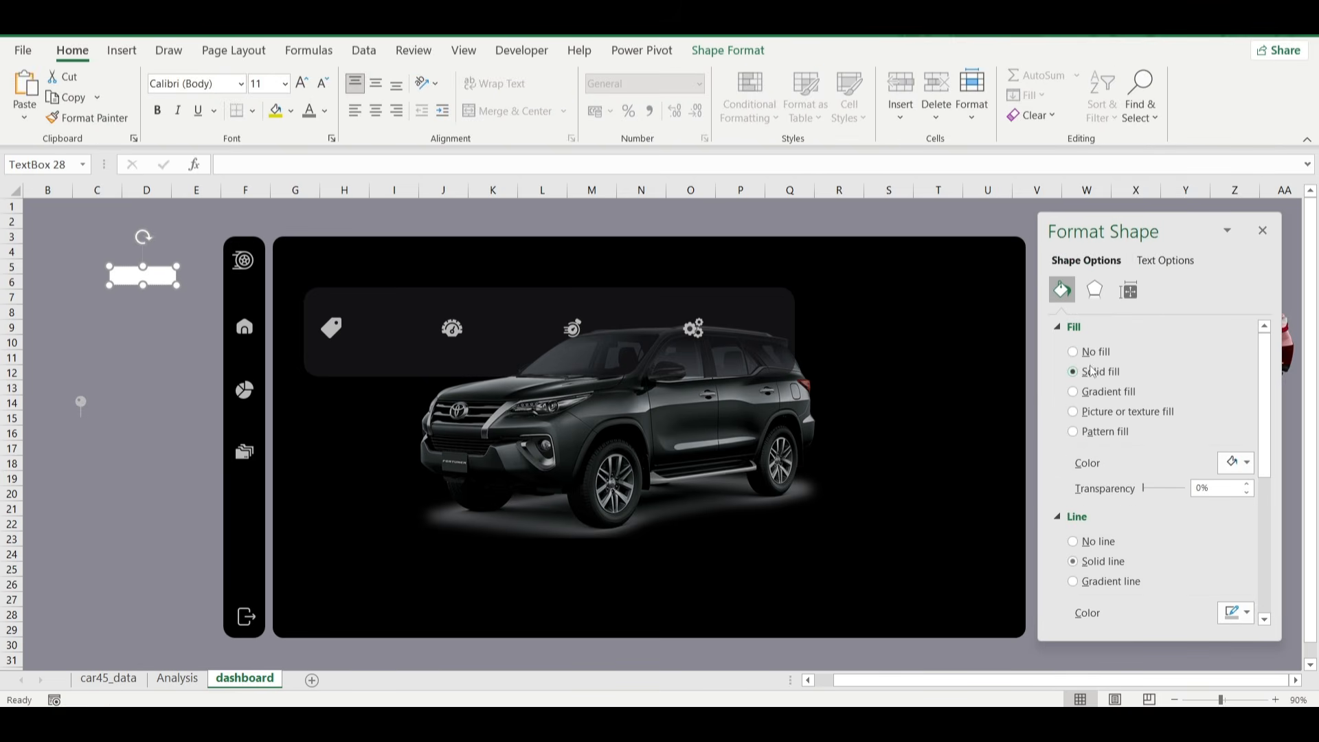
{"action": "left_click", "coordinate": [1095, 352]}
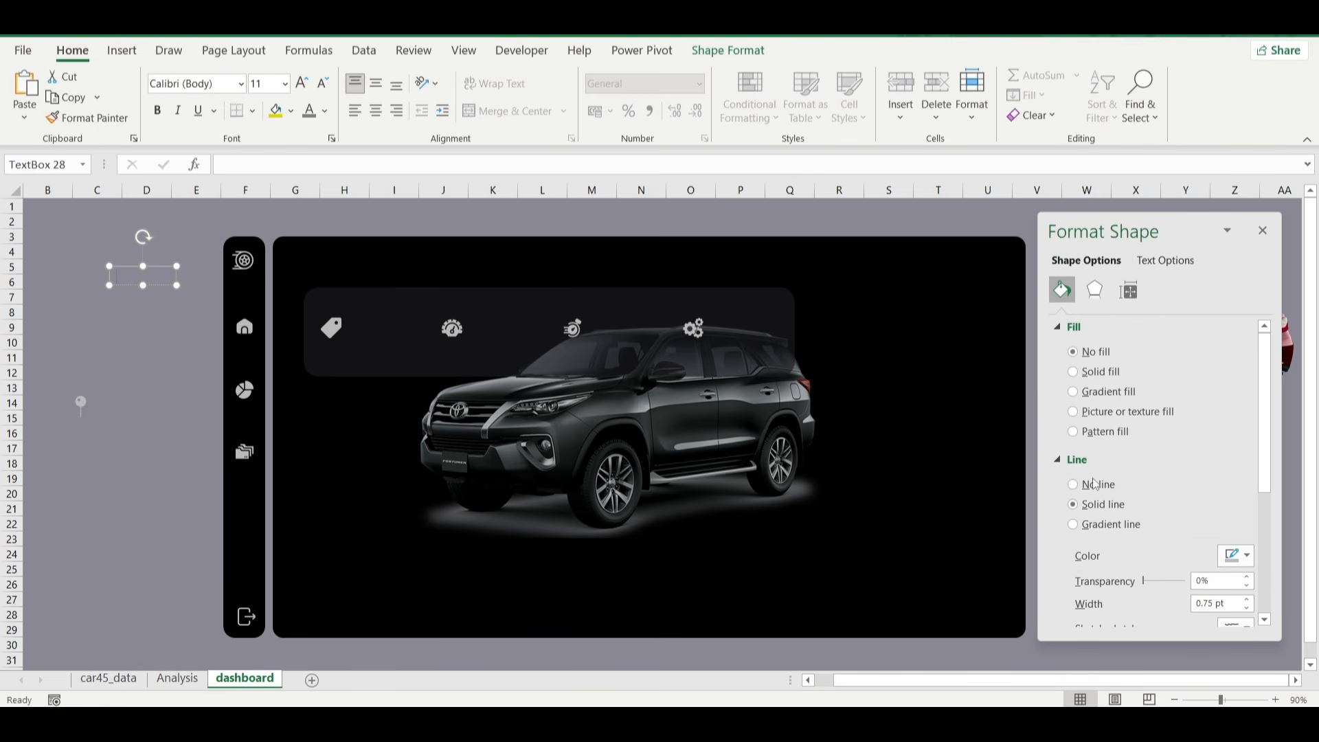
{"action": "left_click", "coordinate": [1085, 487]}
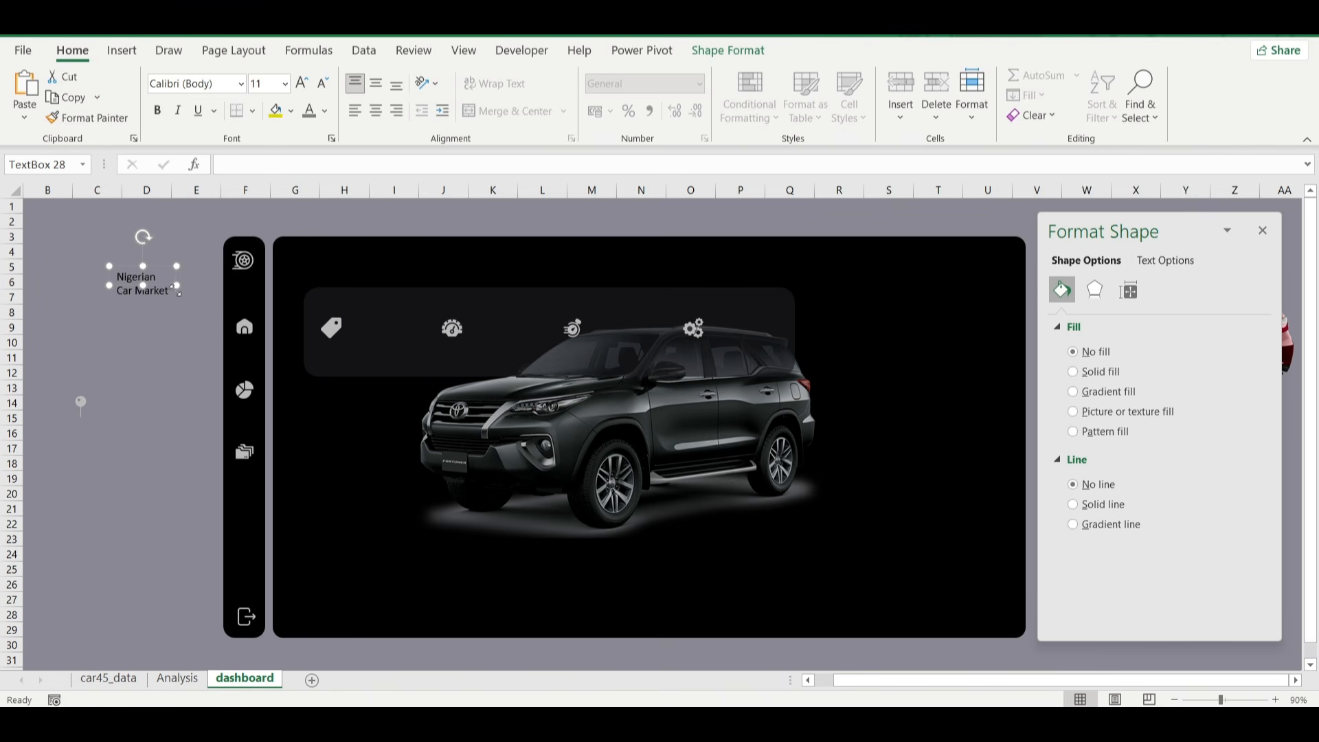
Widen the title text box so the text fits on one line and set its font colour to a grey shade of white.
{"action": "left_click_drag", "start_coordinate": [177, 292], "coordinate": [297, 291]}
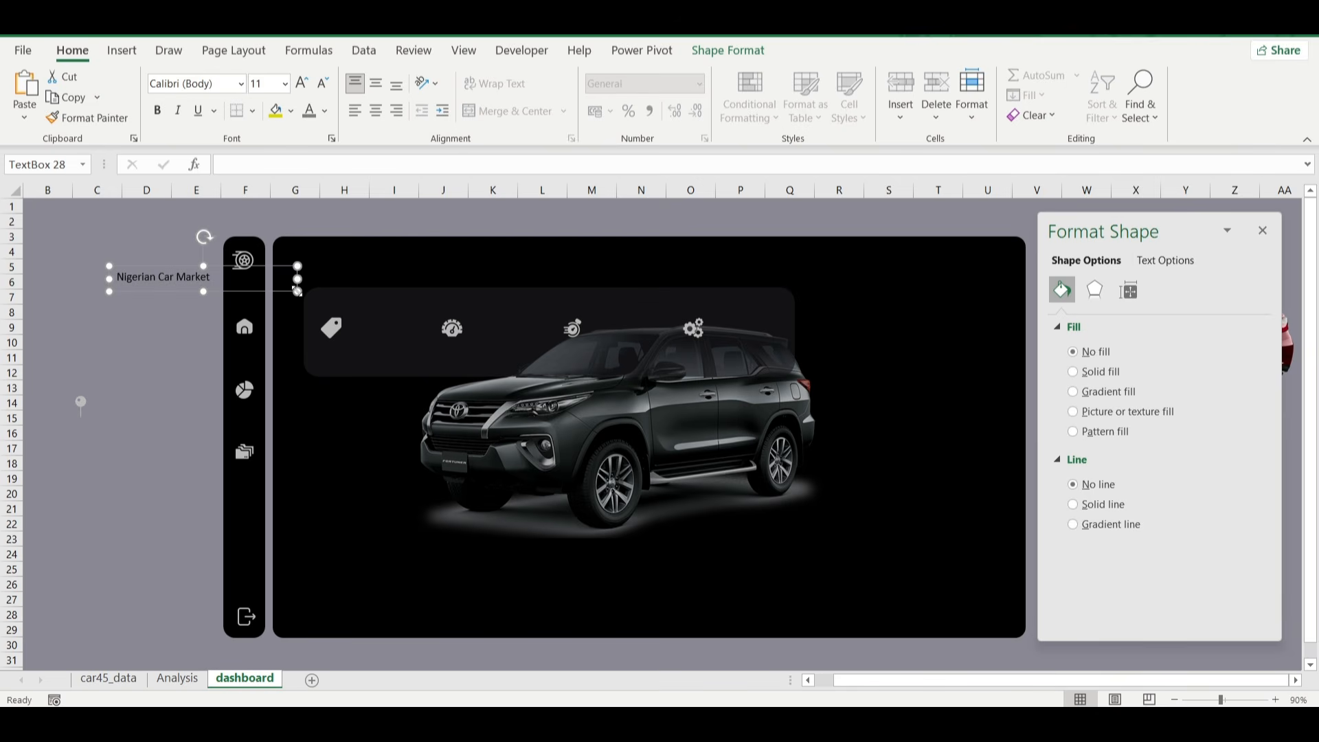
{"action": "left_click", "coordinate": [325, 111]}
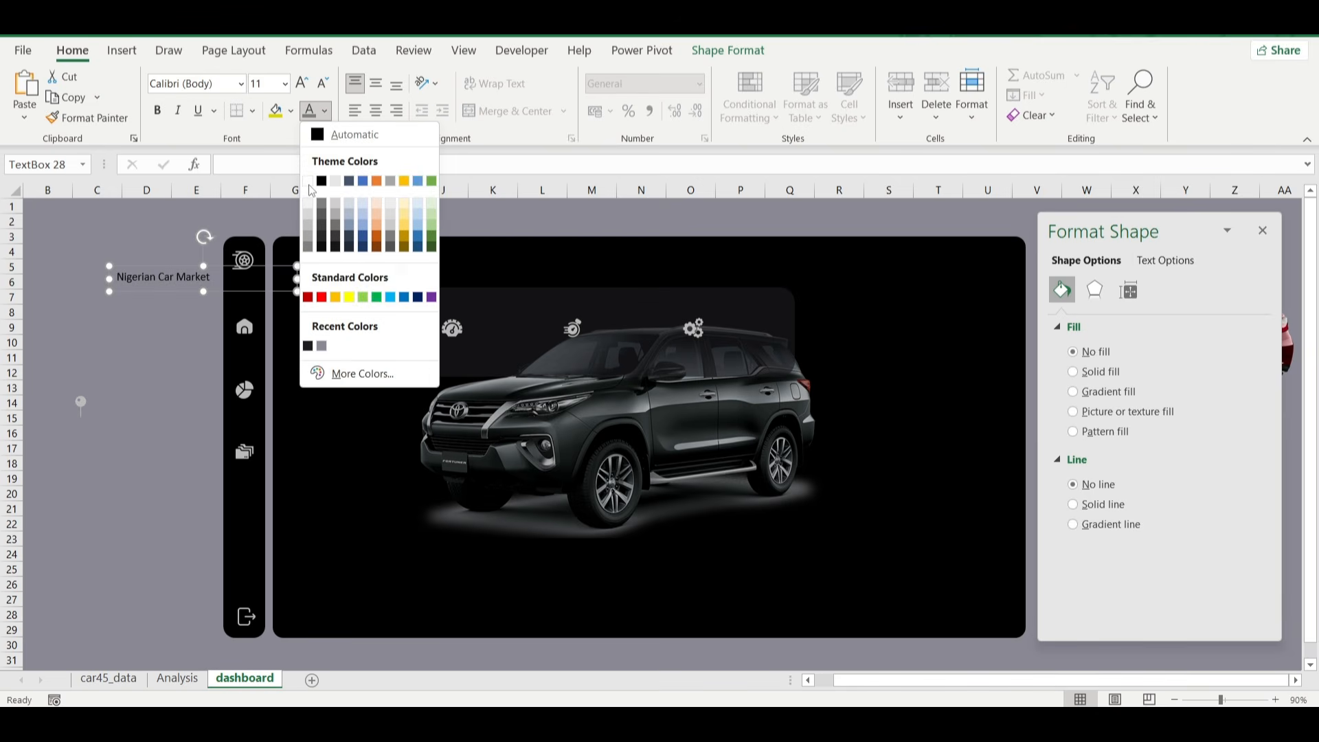
{"action": "left_click", "coordinate": [306, 234]}
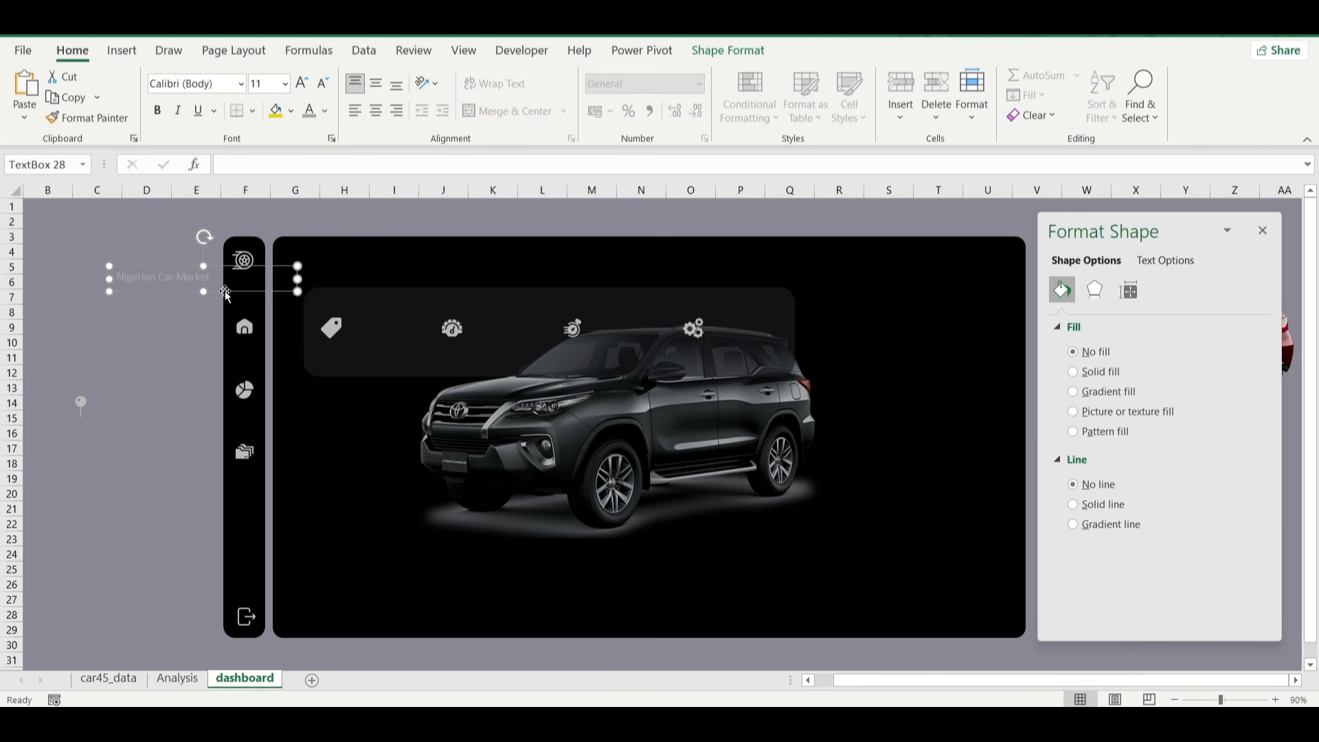
Move the title text box onto the main panel just above the metrics banner and set its font size to 14.
{"action": "left_click_drag", "start_coordinate": [226, 292], "coordinate": [428, 282]}
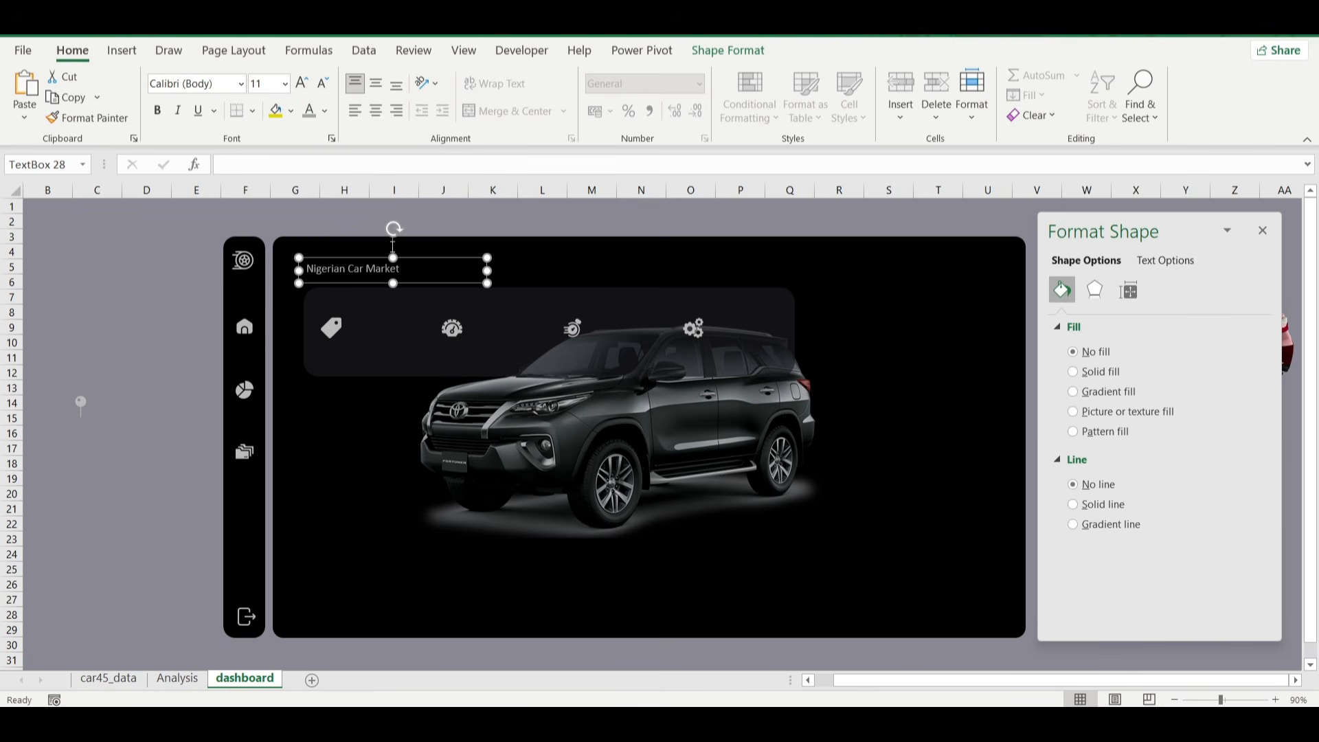
{"action": "left_click", "coordinate": [301, 83]}
{"action": "left_click", "coordinate": [301, 83]}
{"action": "left_click", "coordinate": [302, 83]}
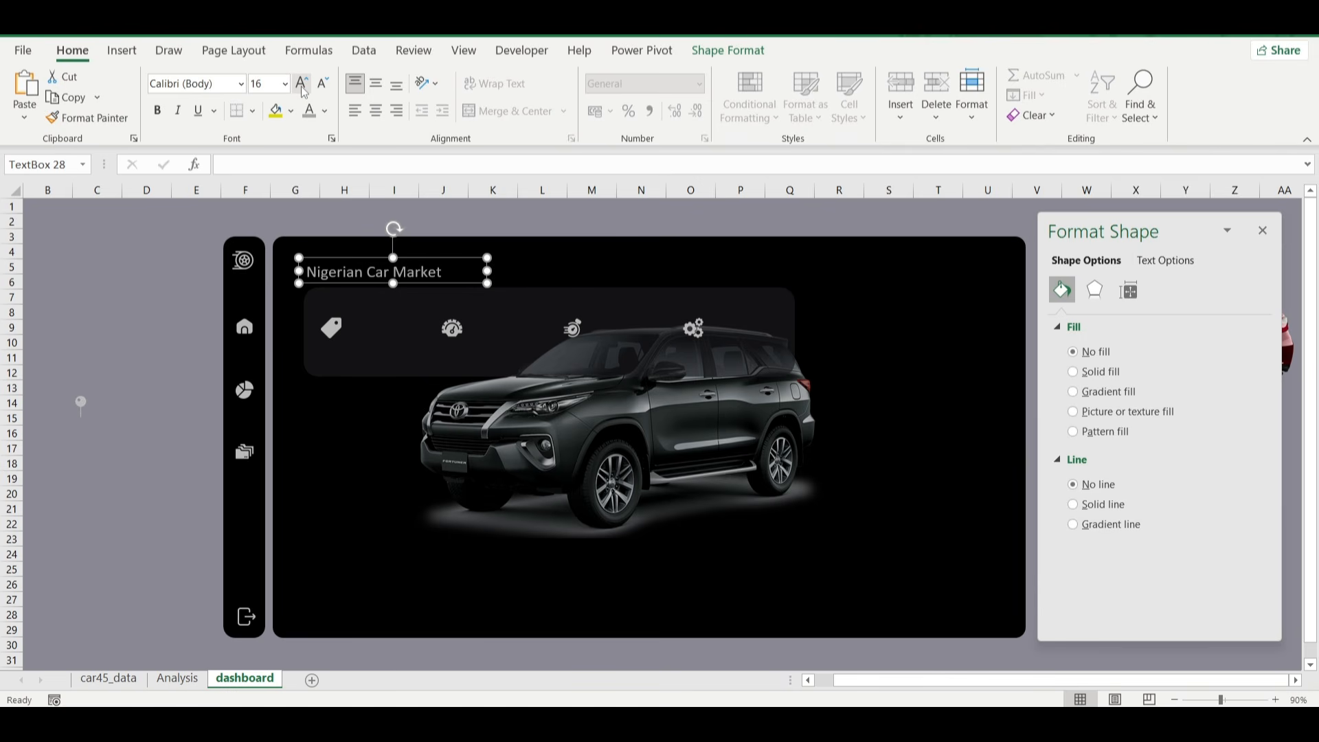
{"action": "left_click", "coordinate": [322, 84]}
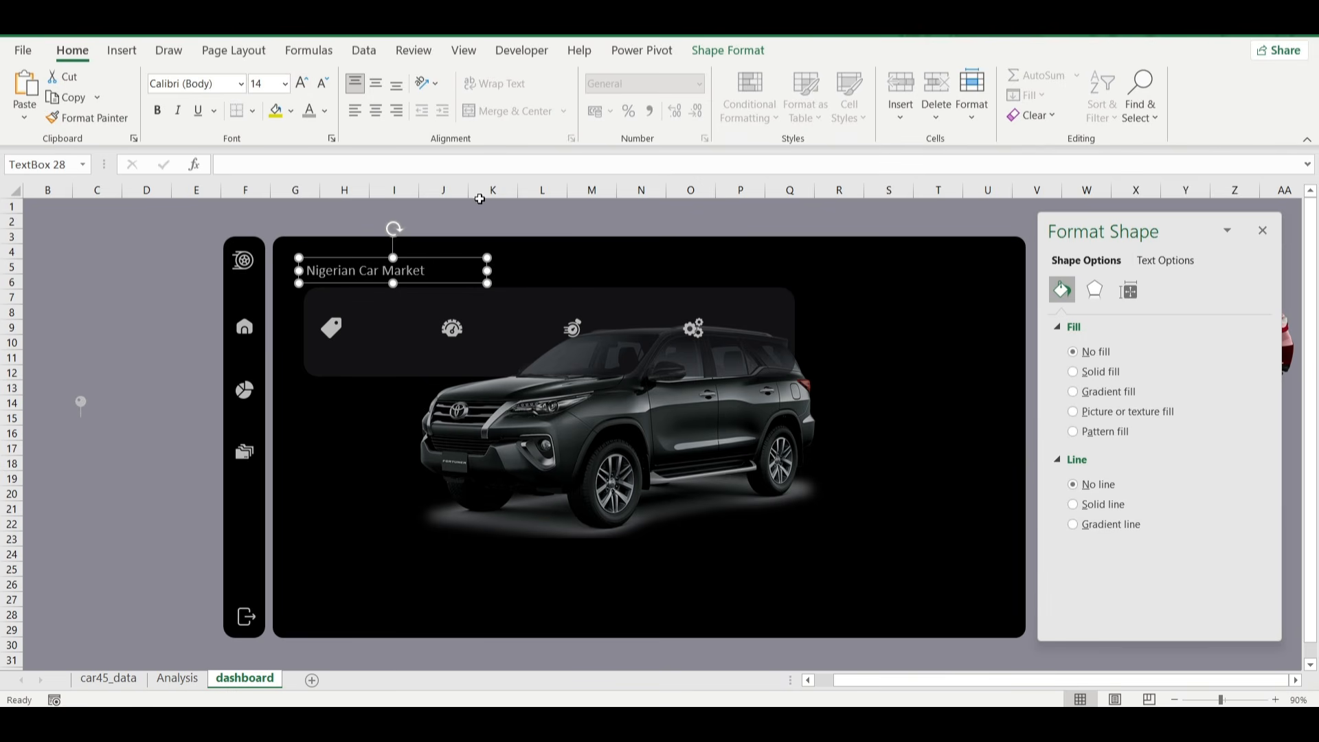
{"action": "left_click", "coordinate": [154, 306]}
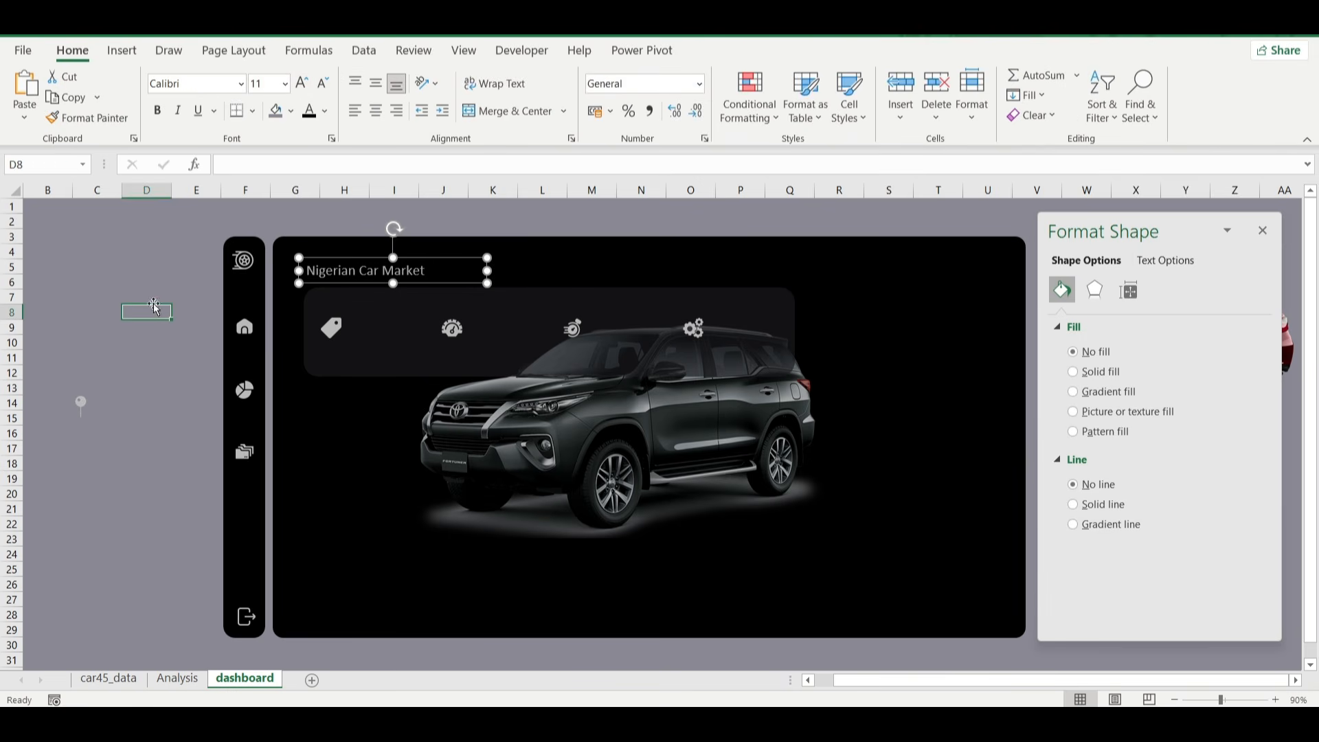
{"action": "left_click", "coordinate": [423, 272]}
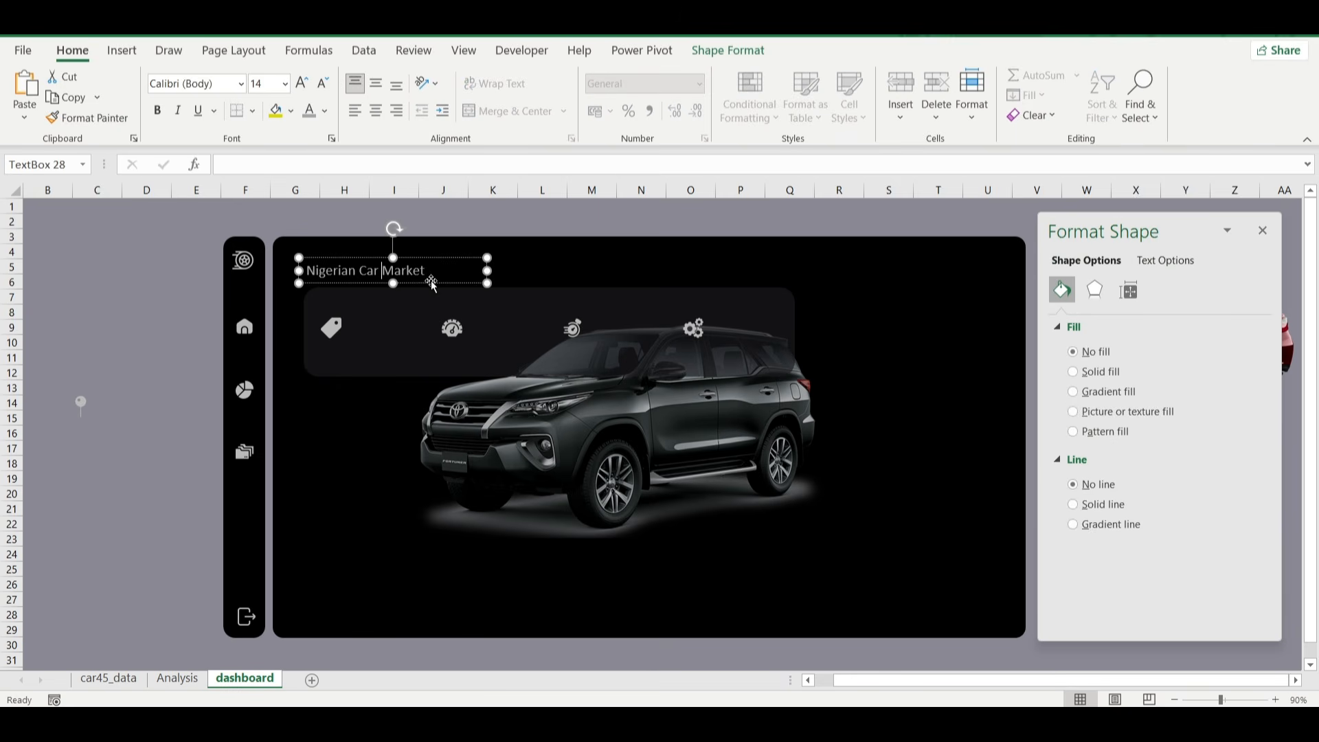
{"action": "left_click_drag", "start_coordinate": [432, 282], "coordinate": [429, 285]}
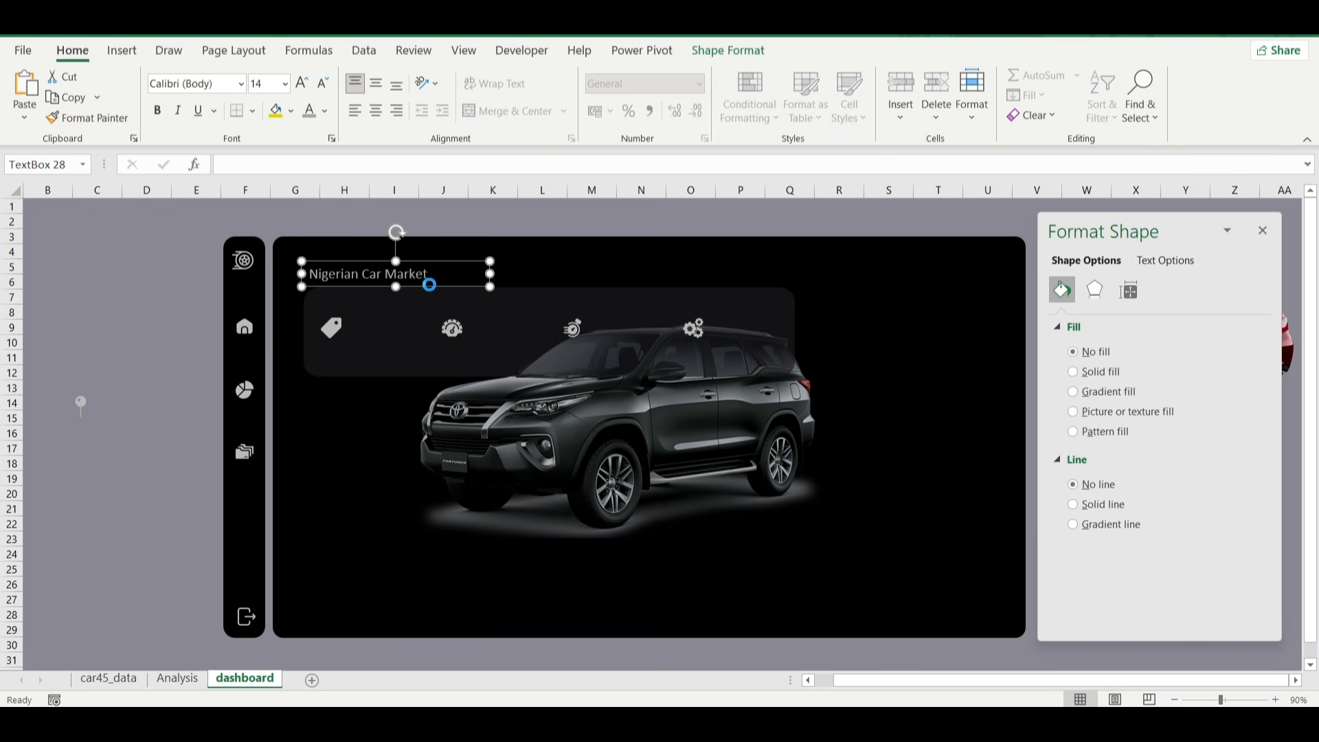
Duplicate the title text box, reduce the copy's font size to 10.5 and place it along the banner's upper edge beneath the title.
{"action": "key", "text": "ctrl+d"}
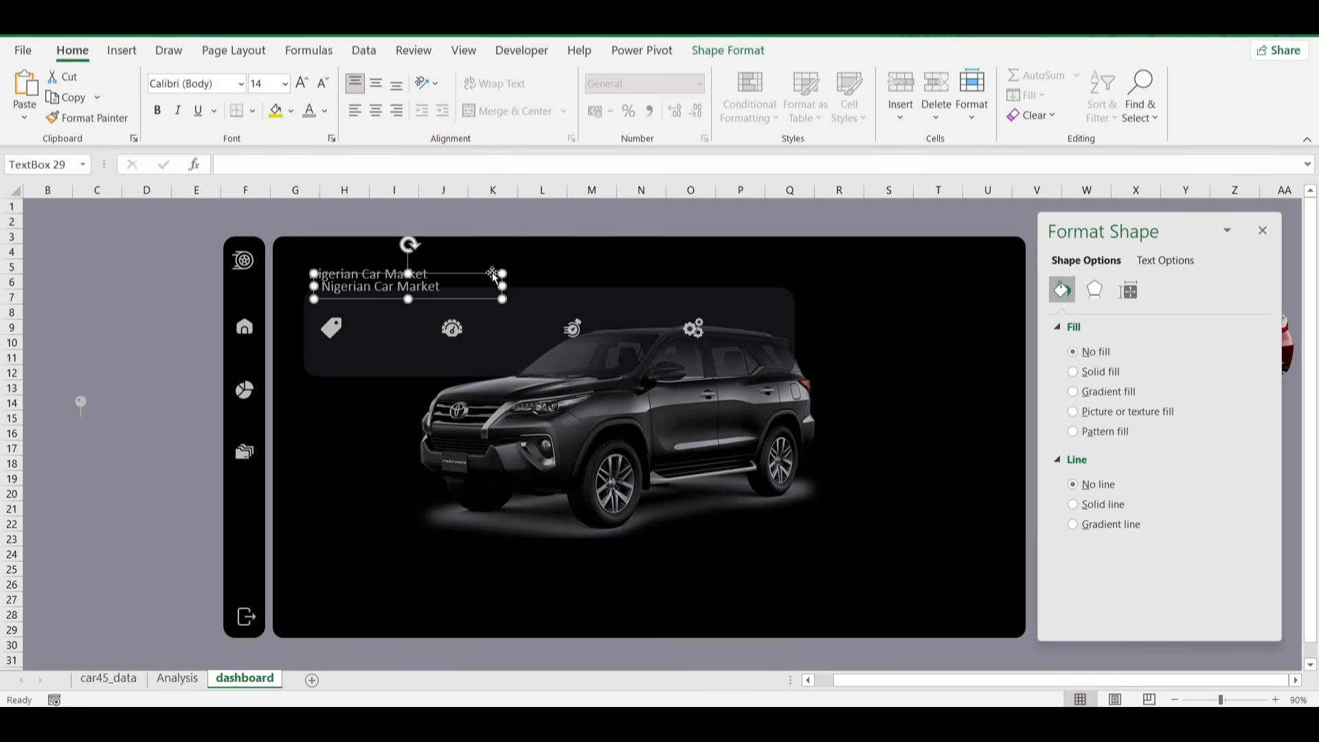
{"action": "left_click", "coordinate": [321, 88]}
{"action": "left_click", "coordinate": [322, 88]}
{"action": "left_click", "coordinate": [322, 87]}
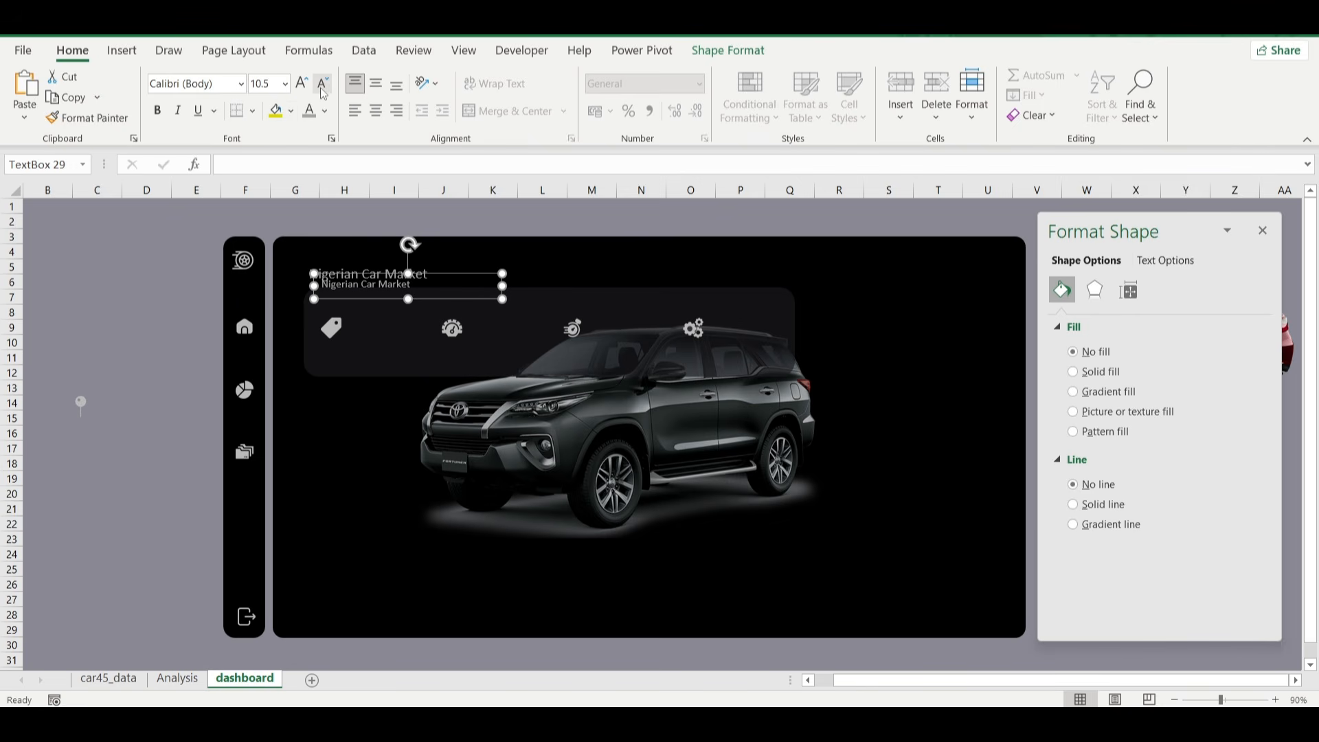
{"action": "left_click_drag", "start_coordinate": [421, 300], "coordinate": [410, 309]}
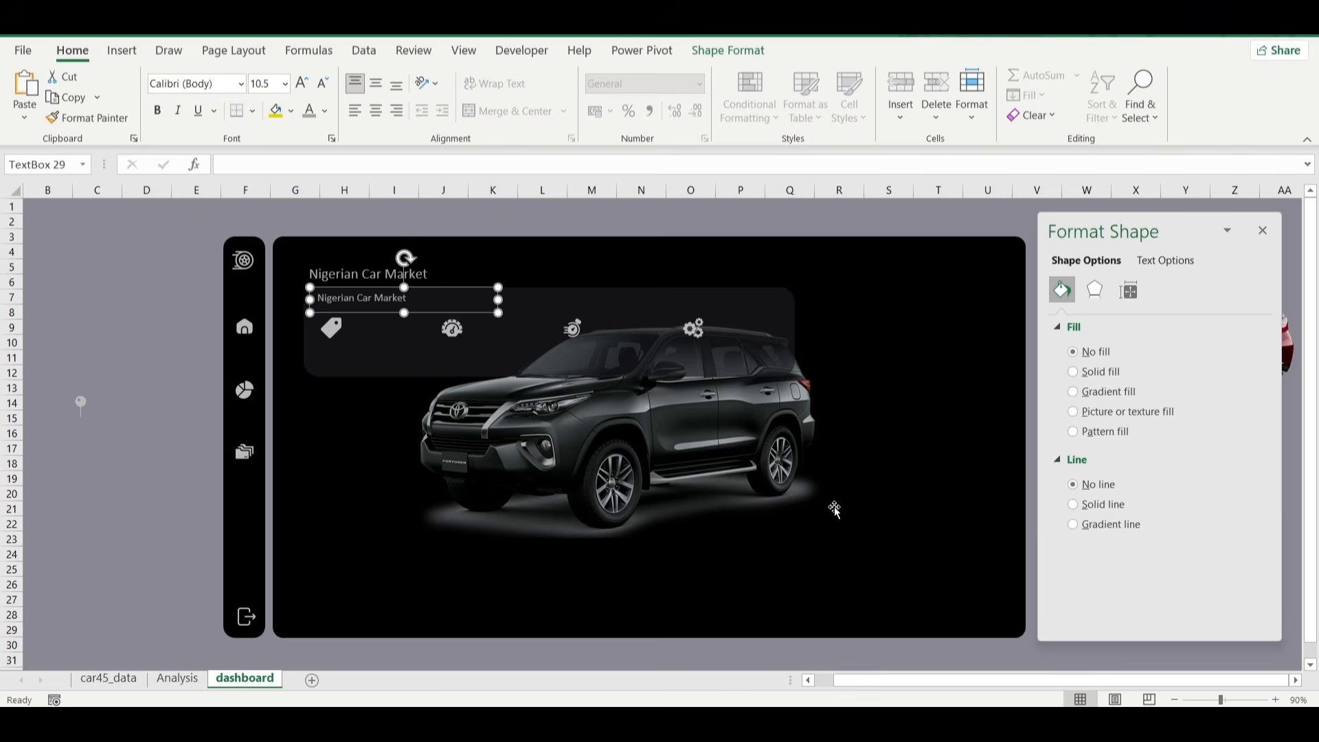
Replace the duplicate's text with "Average Vehicle Metrics: Nigerian Car Market", copied from the finished dashboard workbook, and give it the light grey font colour.
{"action": "left_click", "coordinate": [925, 666]}
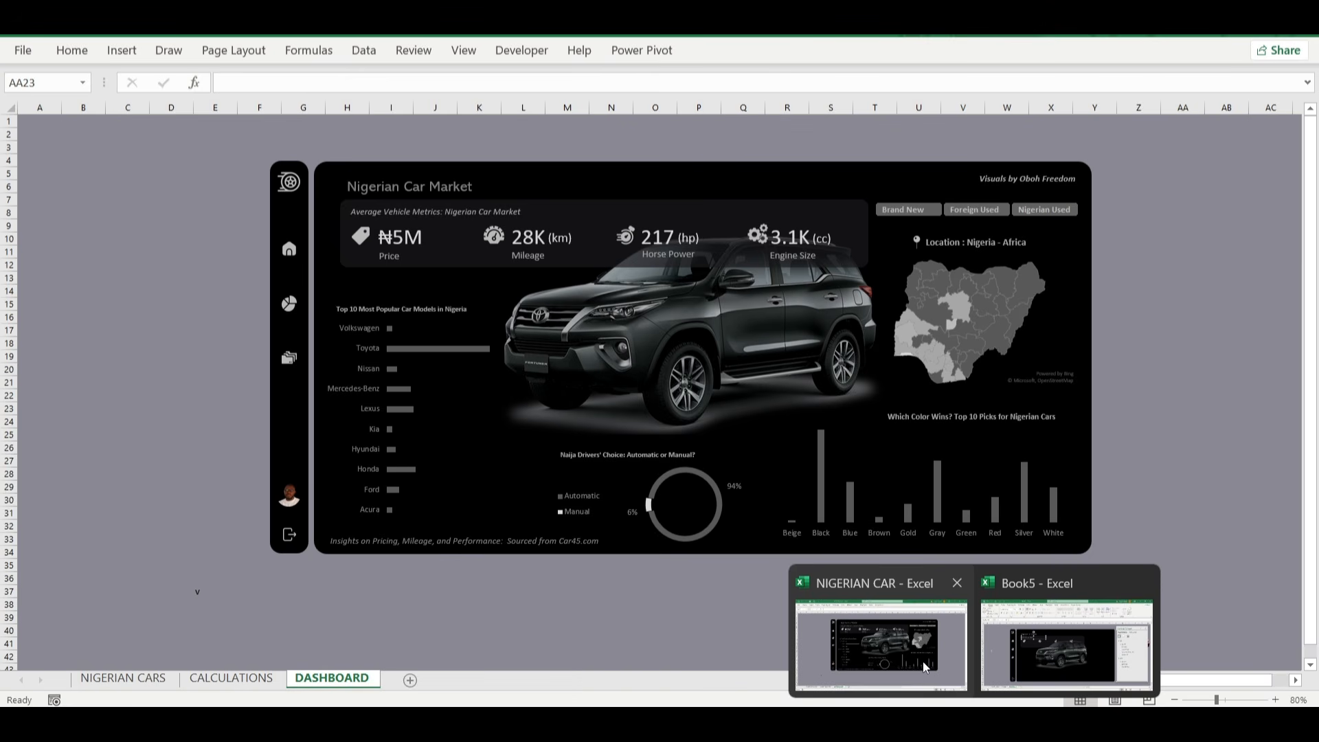
{"action": "left_click", "coordinate": [470, 211]}
{"action": "triple_click", "coordinate": [469, 212]}
{"action": "key", "text": "ctrl+c"}
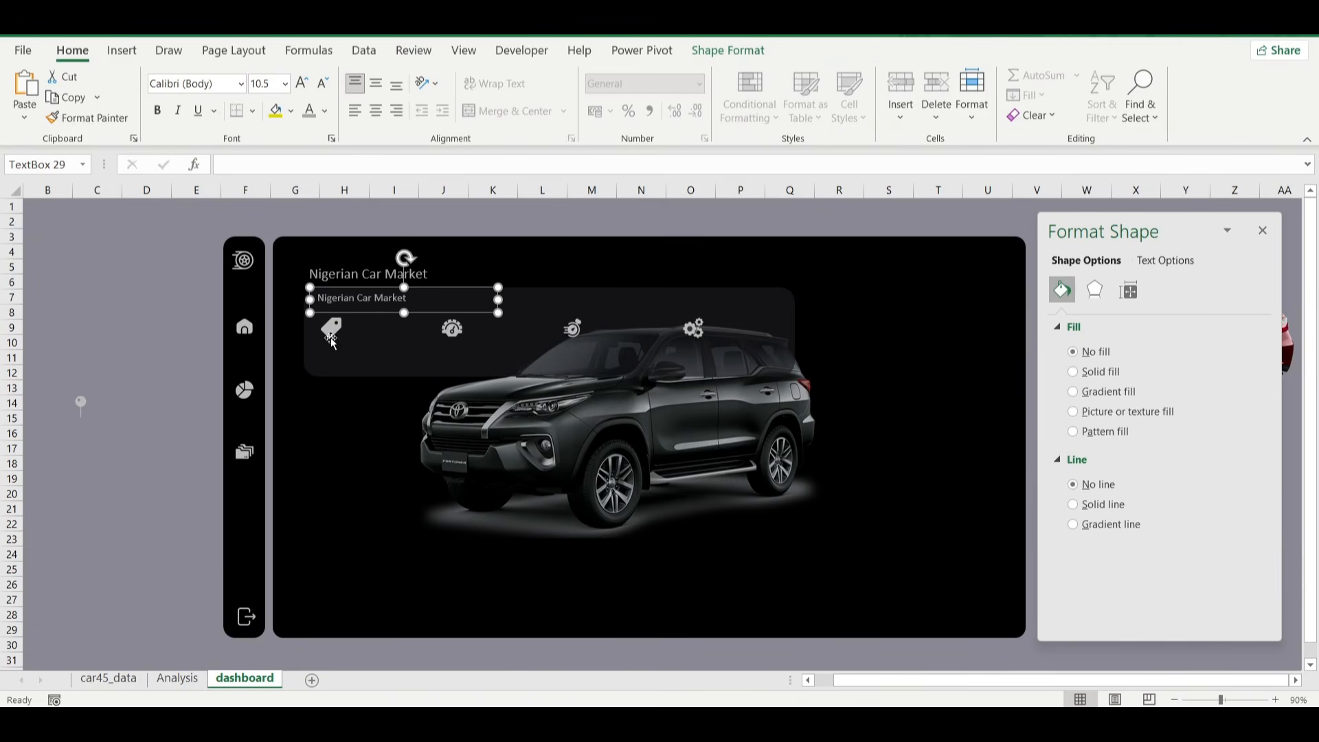
{"action": "left_click", "coordinate": [367, 299]}
{"action": "key", "text": "ctrl+a"}
{"action": "key", "text": "ctrl+v"}
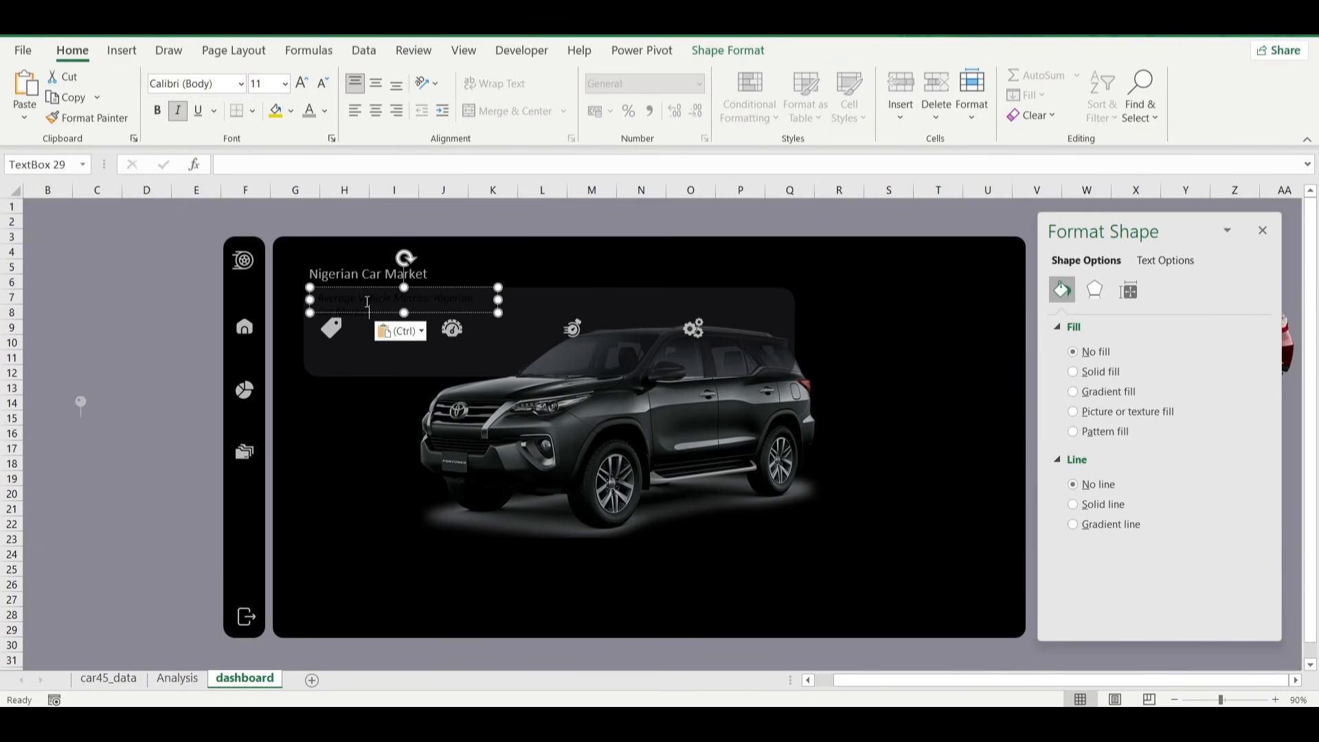
{"action": "left_click", "coordinate": [477, 314]}
{"action": "left_click", "coordinate": [310, 120]}
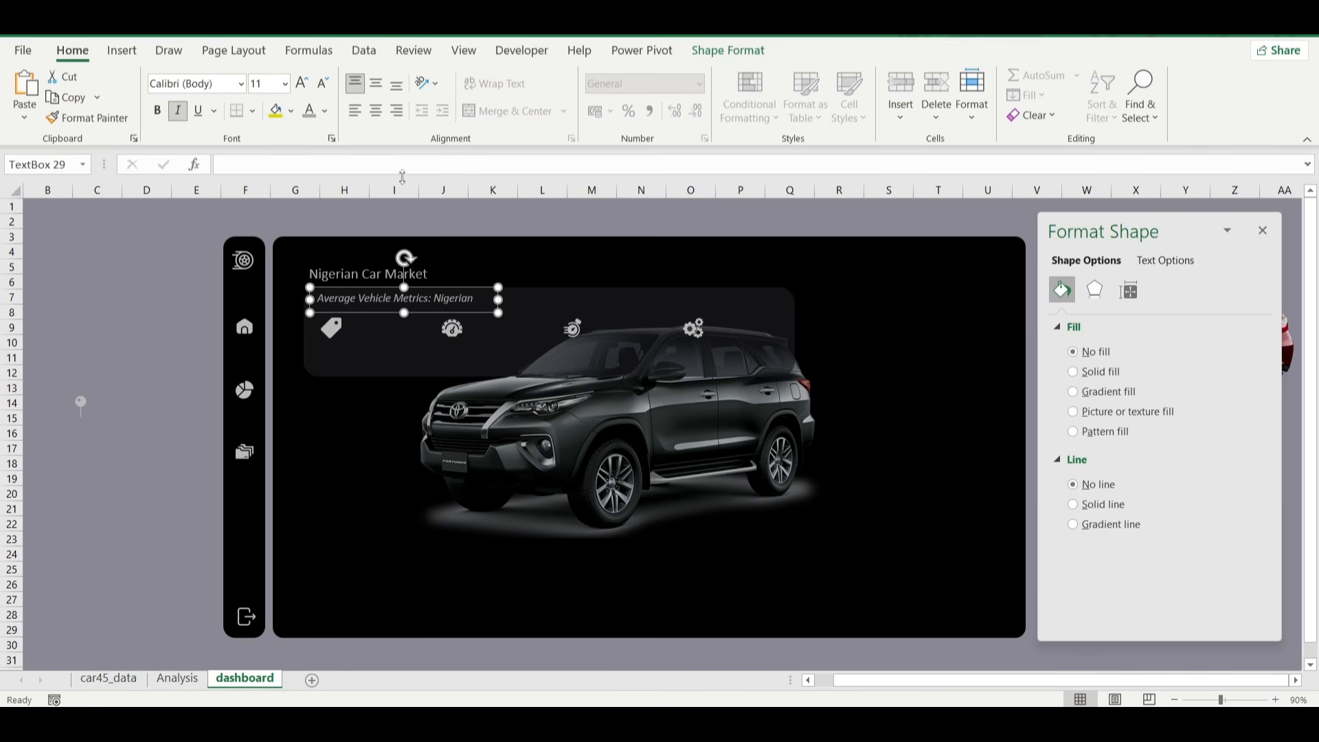
Set the subtitle's font size to 9, shorten its box and fit it inside the banner above the tag icon.
{"action": "left_click", "coordinate": [323, 84]}
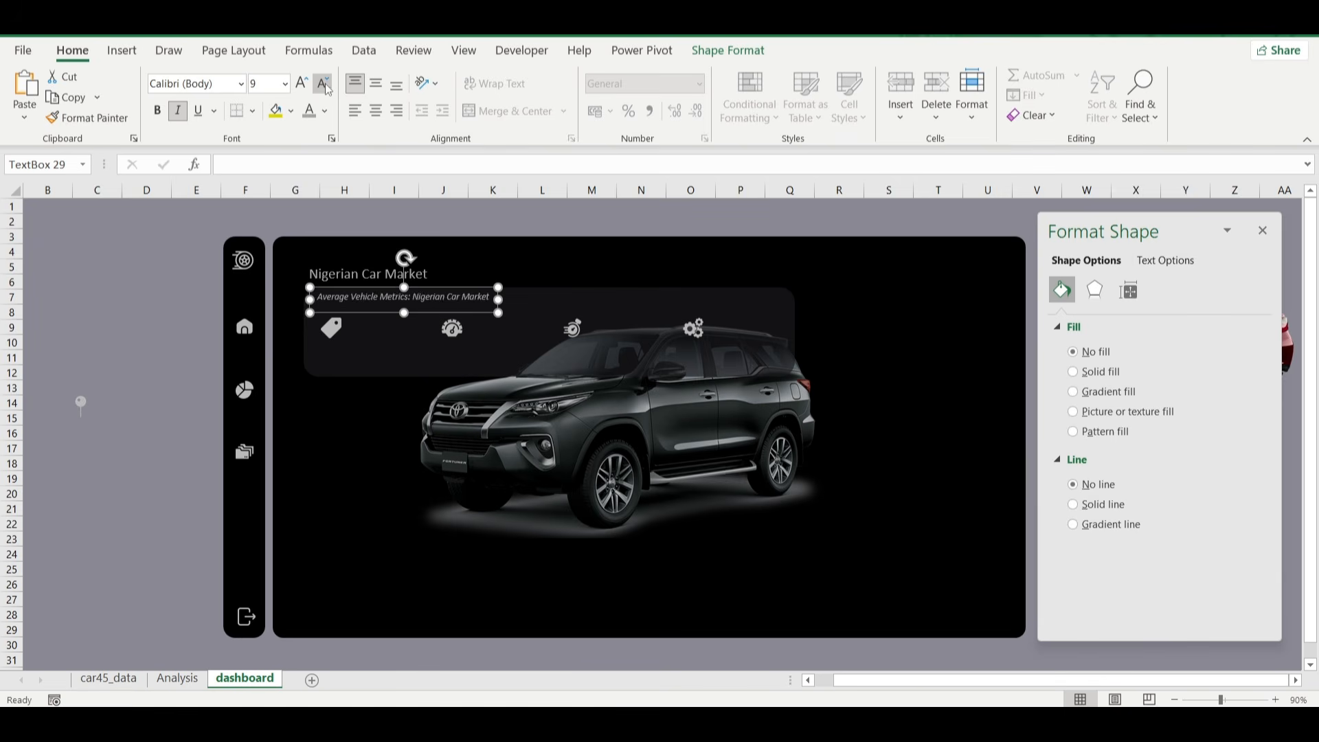
{"action": "left_click", "coordinate": [323, 84]}
{"action": "left_click", "coordinate": [303, 87]}
{"action": "left_click_drag", "start_coordinate": [402, 310], "coordinate": [448, 303]}
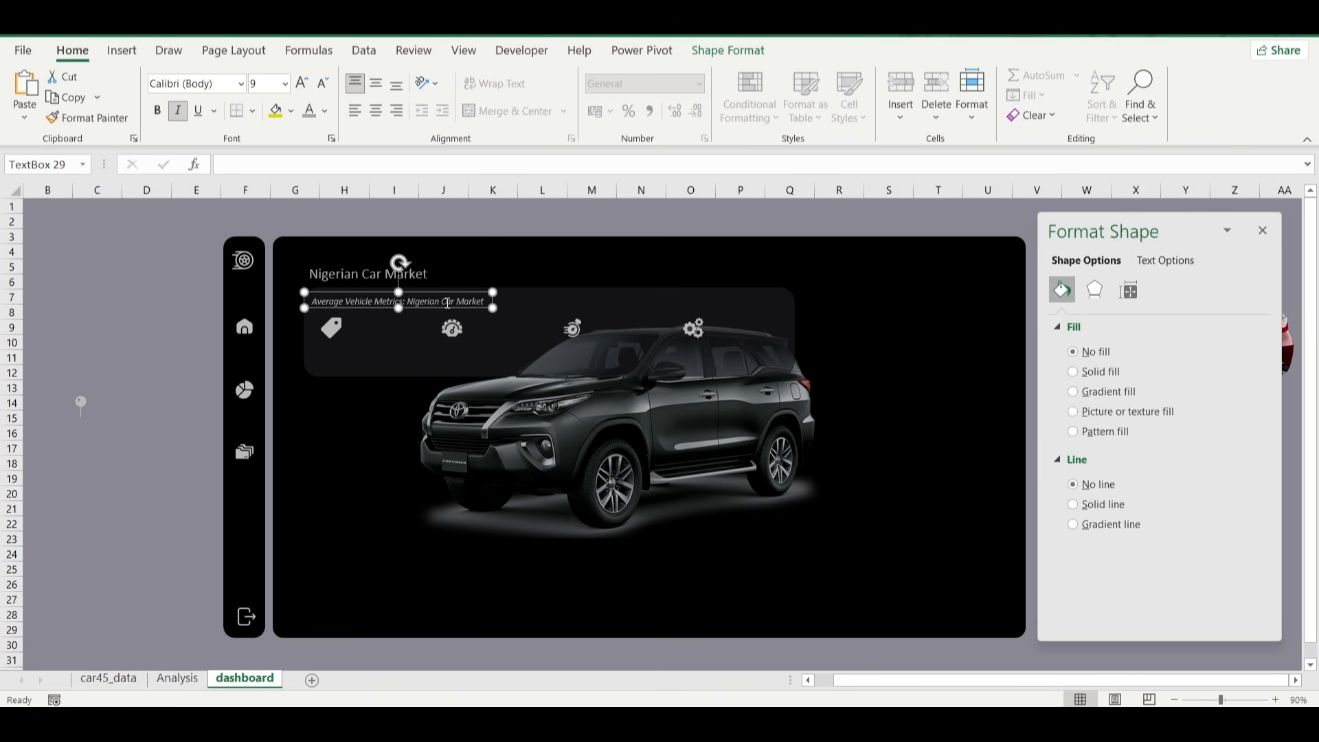
Nudge the "Nigerian Car Market" title slightly down, closer to the metrics banner.
{"action": "left_click", "coordinate": [142, 297]}
{"action": "left_click", "coordinate": [364, 277]}
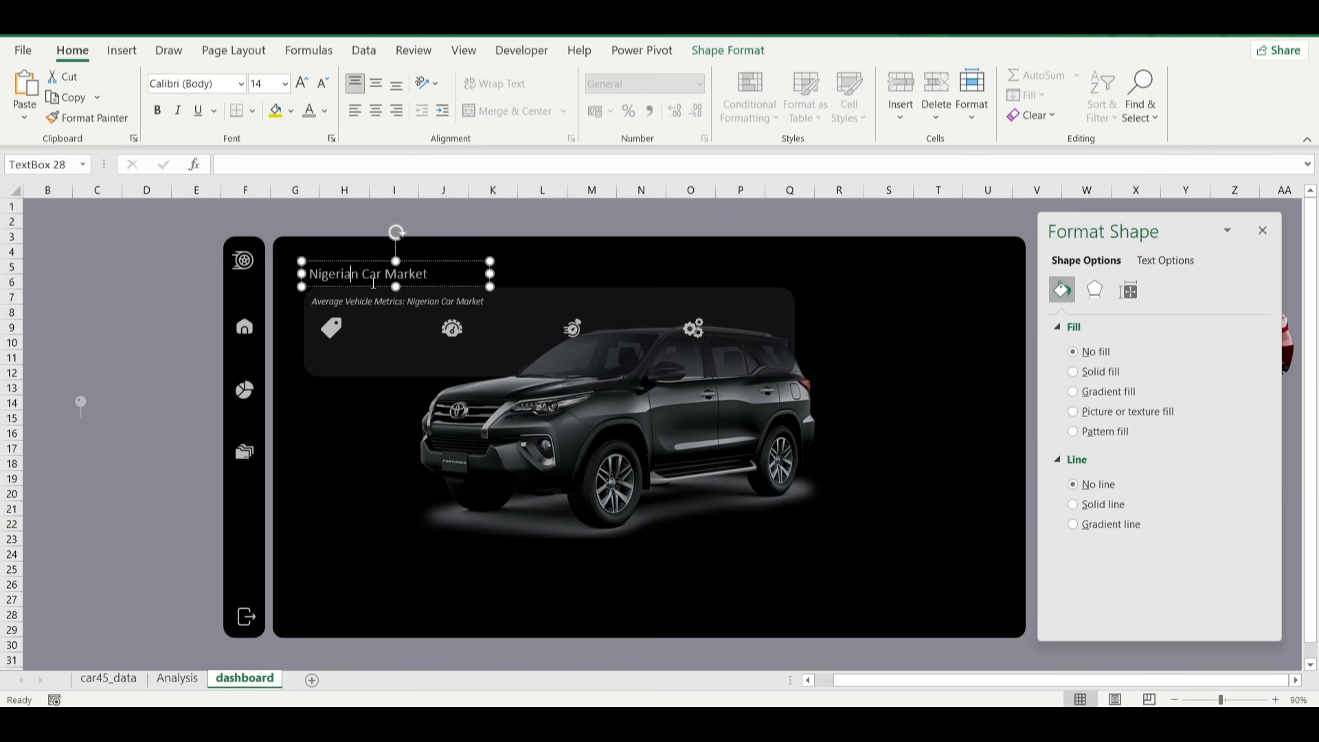
{"action": "left_click_drag", "start_coordinate": [365, 286], "coordinate": [366, 289]}
Copy the subtitle text box, narrow the copy and replace its text with "Price".
{"action": "left_click", "coordinate": [350, 304]}
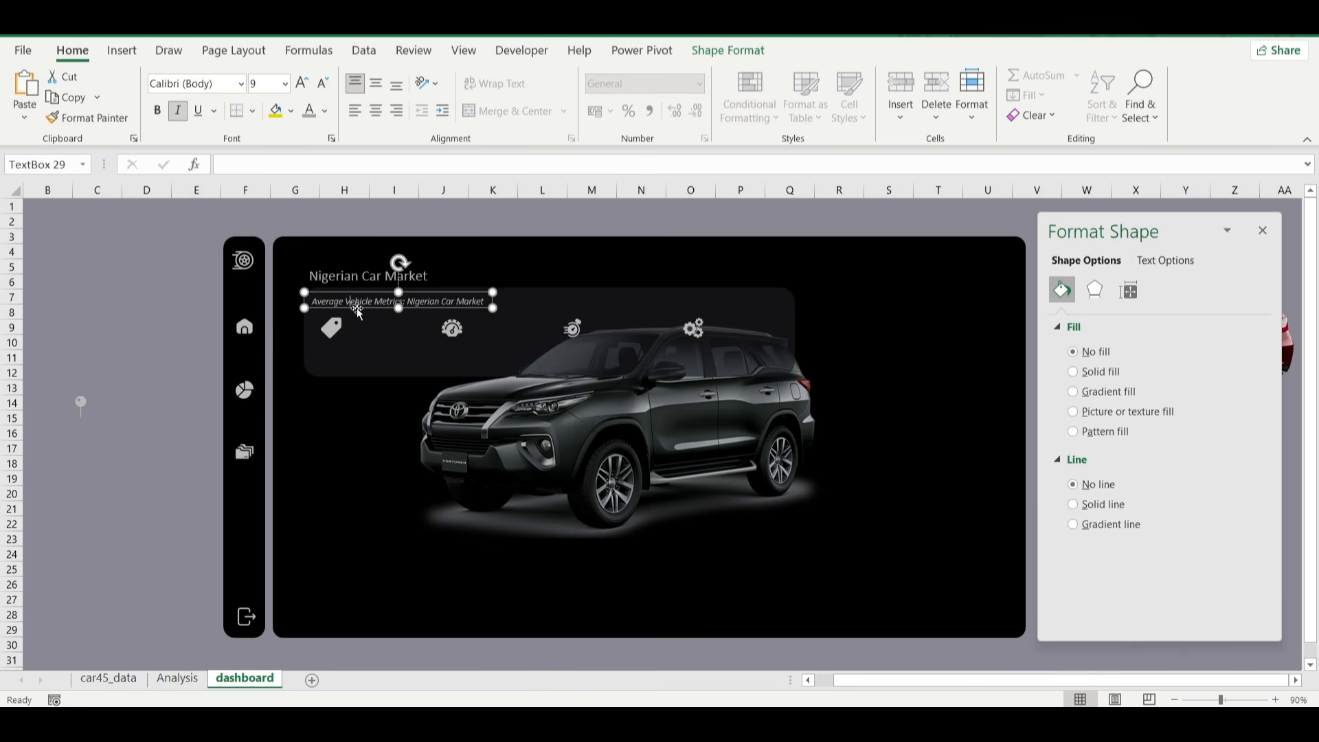
{"action": "key", "text": "ctrl+c"}
{"action": "key", "text": "ctrl+v"}
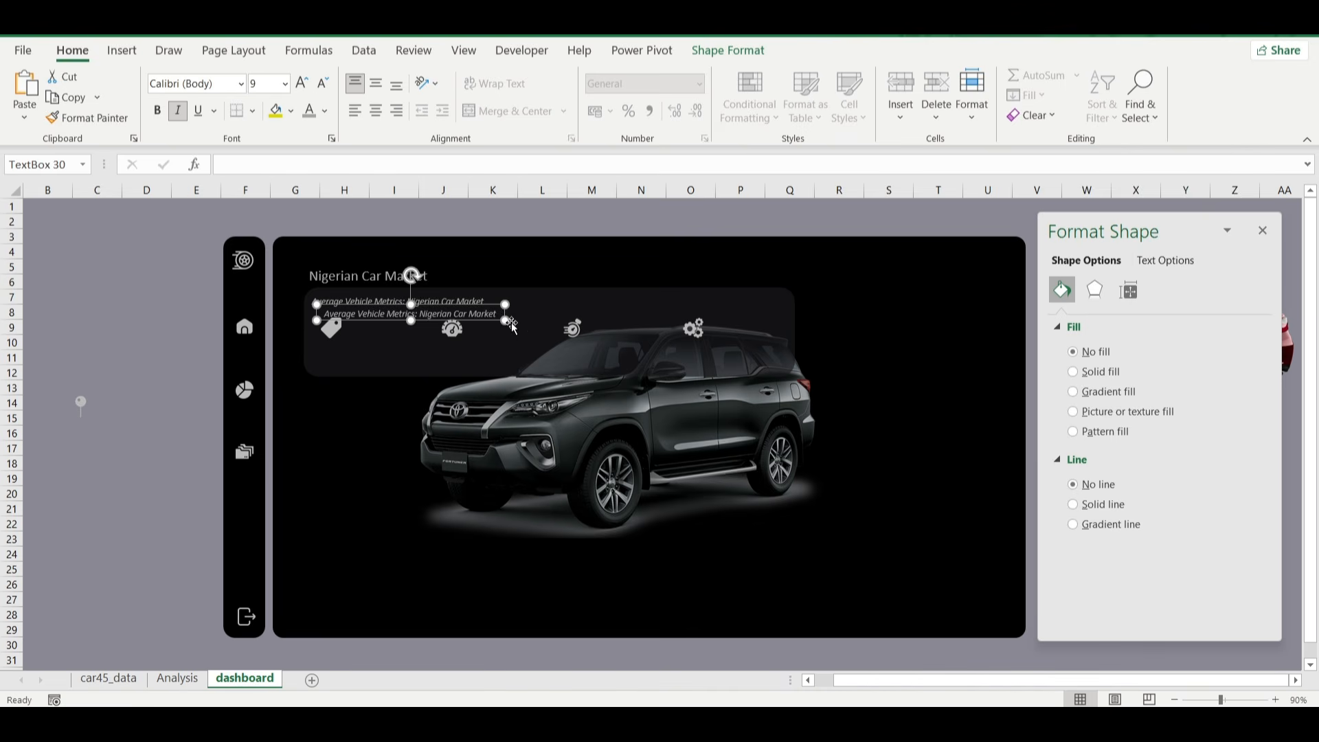
{"action": "left_click_drag", "start_coordinate": [505, 321], "coordinate": [388, 321]}
{"action": "left_click", "coordinate": [361, 315]}
{"action": "key", "text": "ctrl+a"}
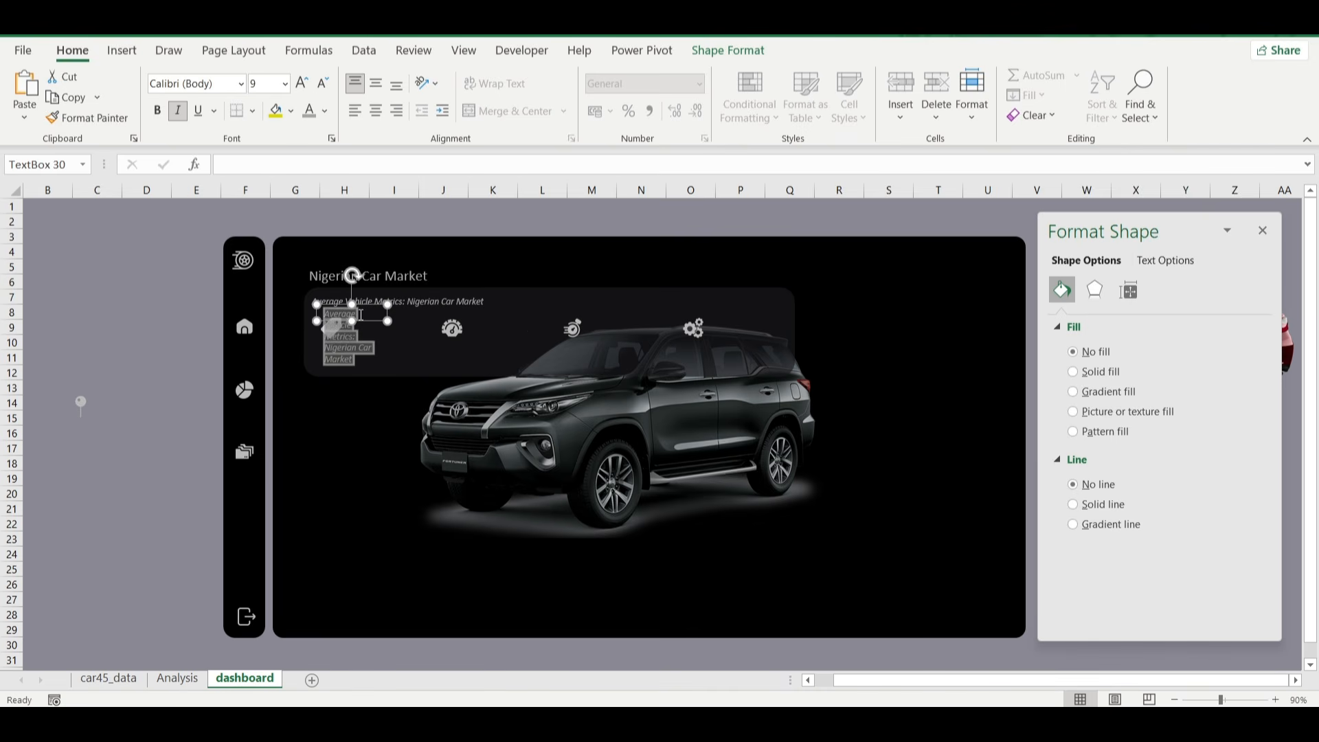
{"action": "type", "text": "A"}
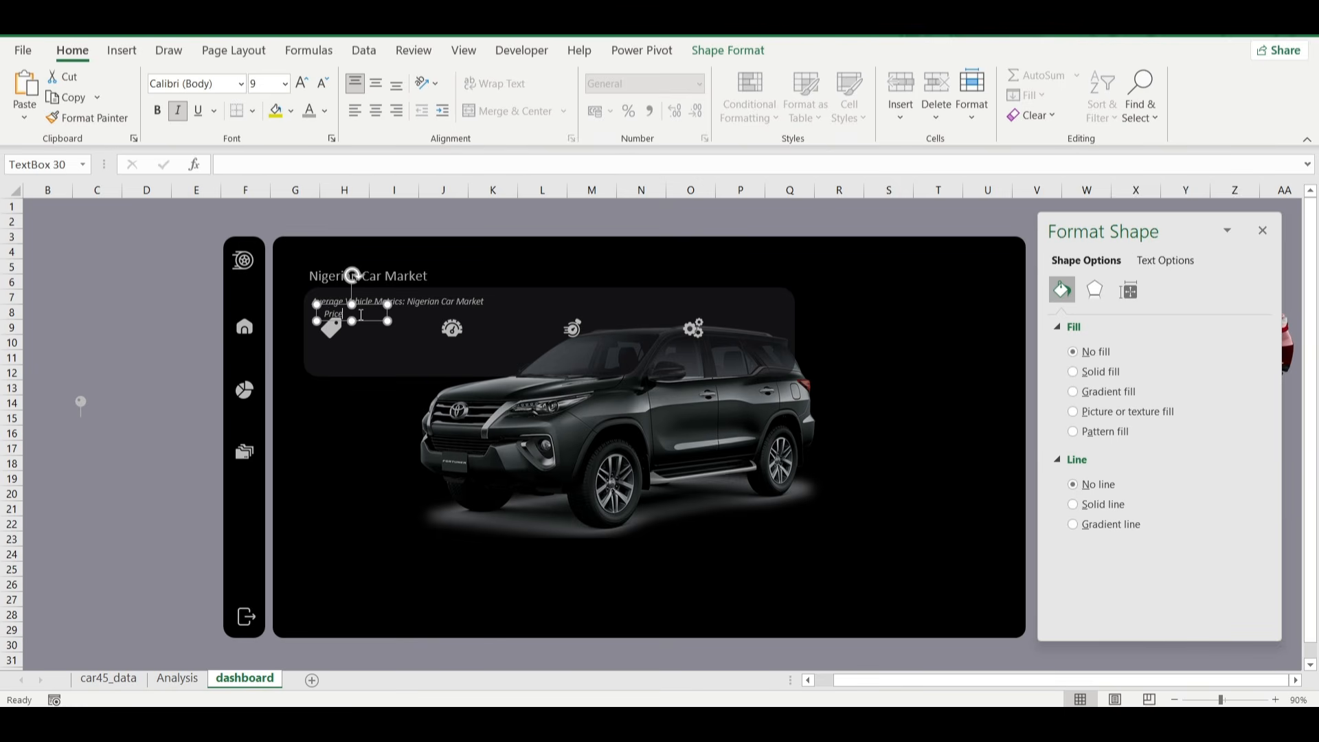
Remove the italics from the "Price" label, set its font size to 10 and place it below the tag icon.
{"action": "left_click", "coordinate": [178, 110]}
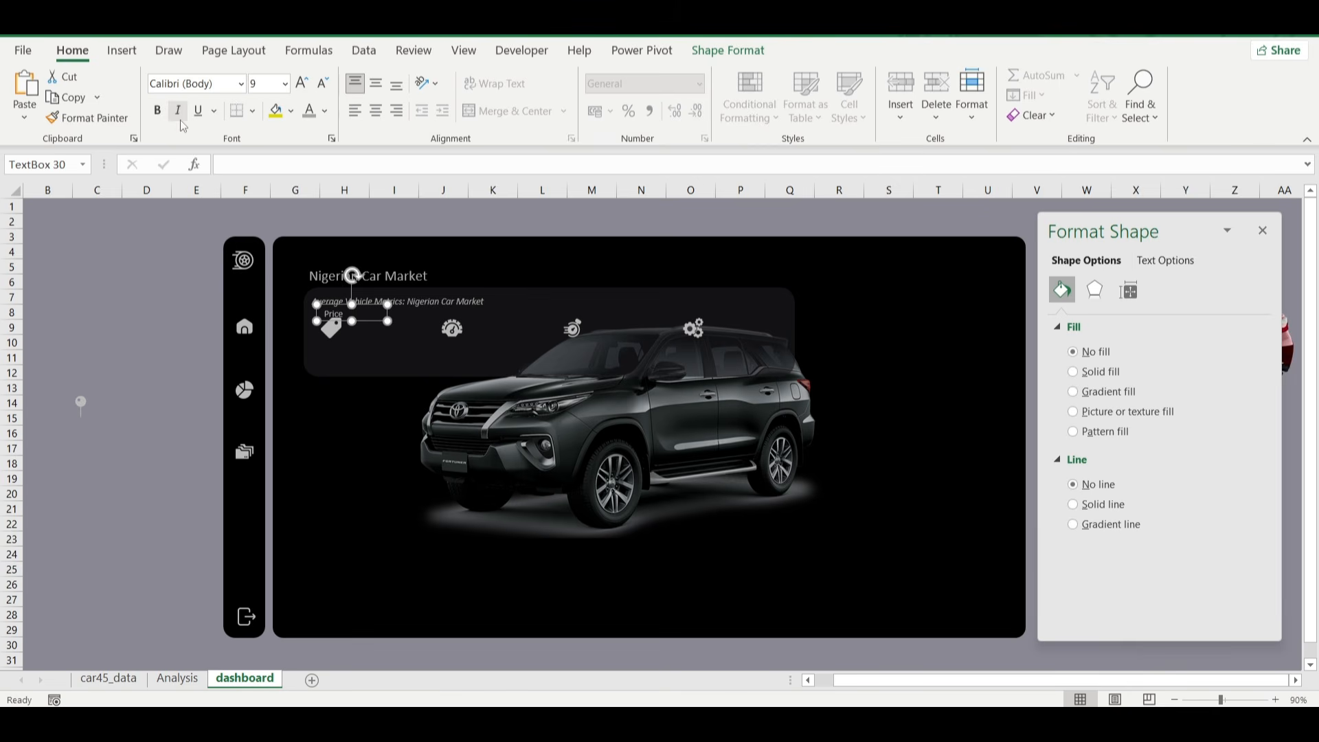
{"action": "left_click", "coordinate": [301, 85]}
{"action": "left_click_drag", "start_coordinate": [368, 324], "coordinate": [388, 362]}
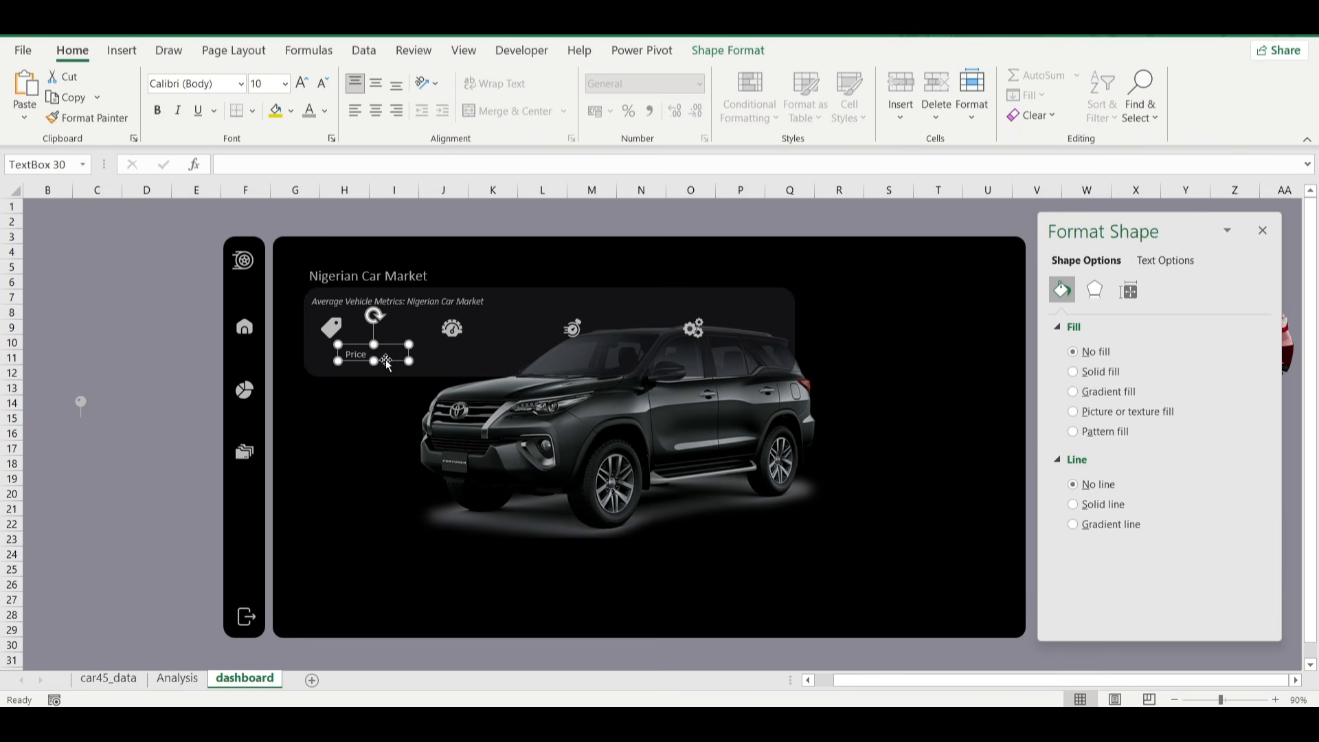
Duplicate the "Price" label below the gauge icon and change the copy's text to "Mileage".
{"action": "key", "text": "ctrl+d"}
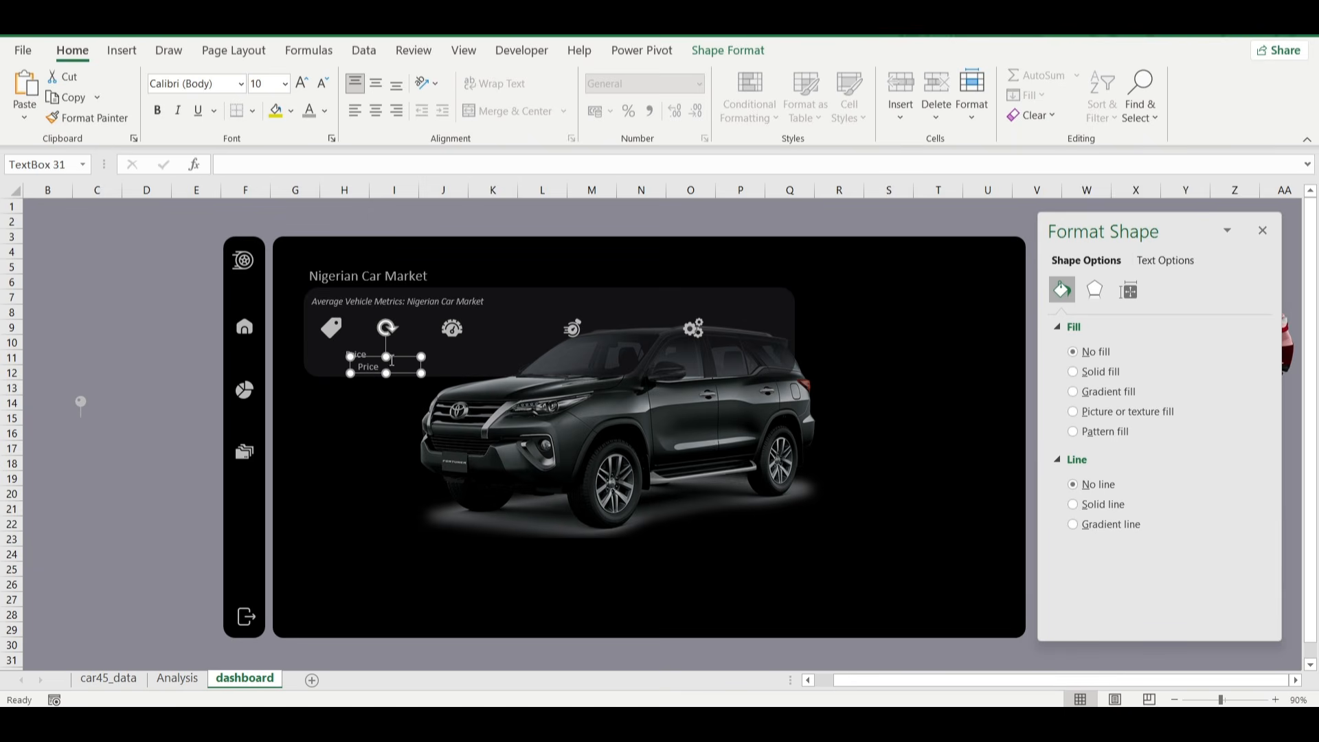
{"action": "left_click_drag", "start_coordinate": [423, 353], "coordinate": [512, 346]}
{"action": "double_click", "coordinate": [486, 356]}
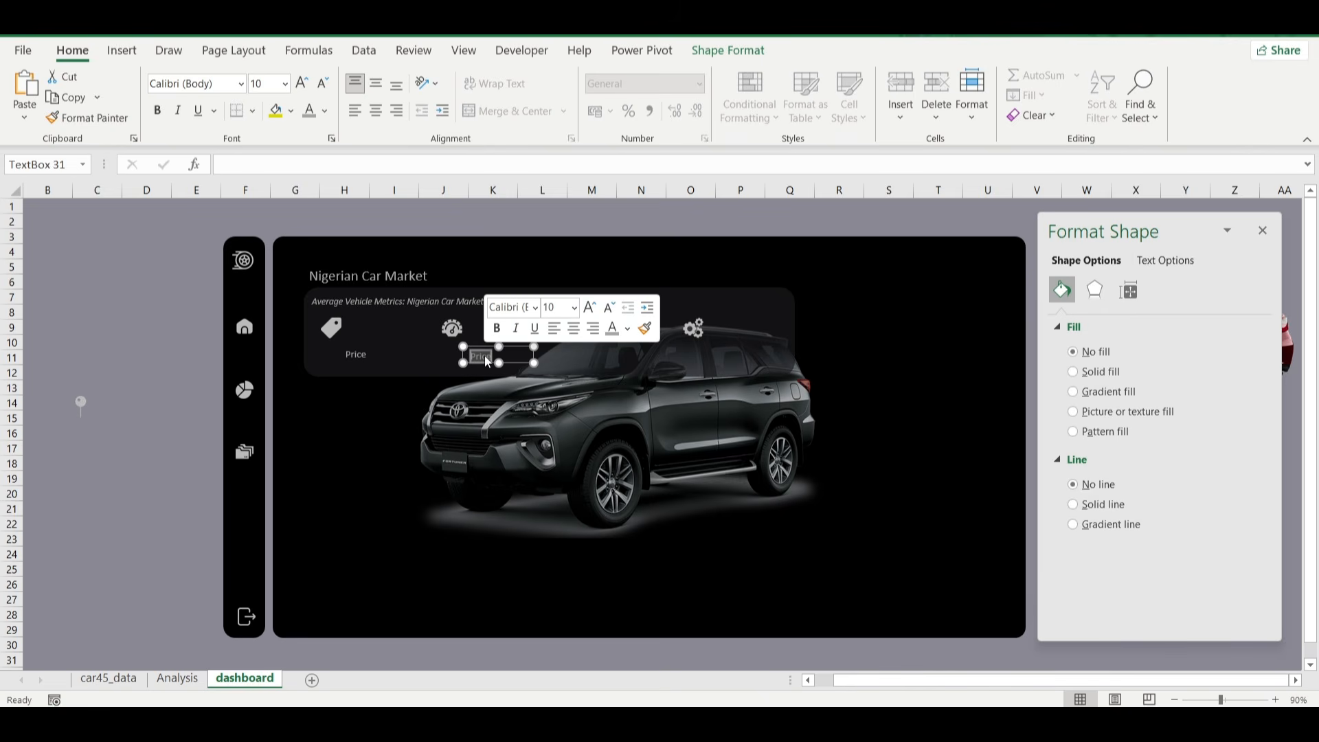
{"action": "type", "text": "Mileage"}
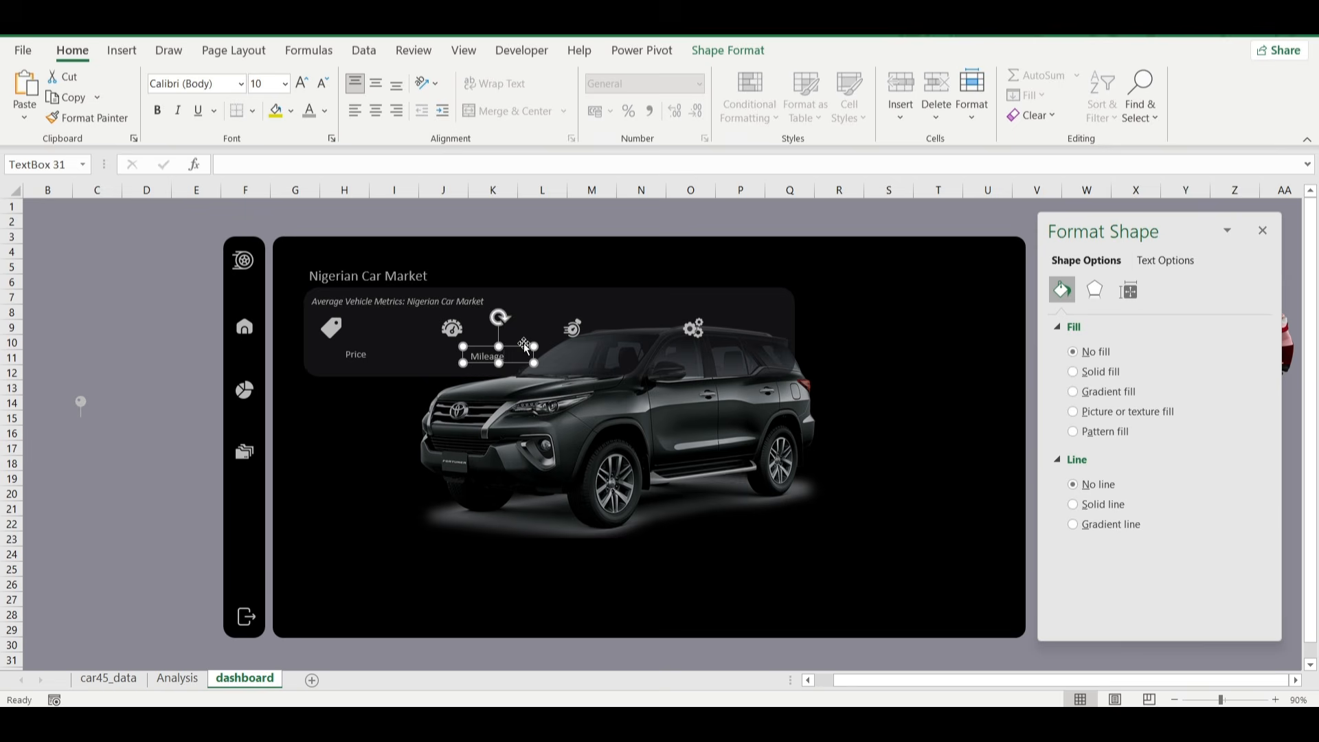
{"action": "left_click", "coordinate": [524, 343]}
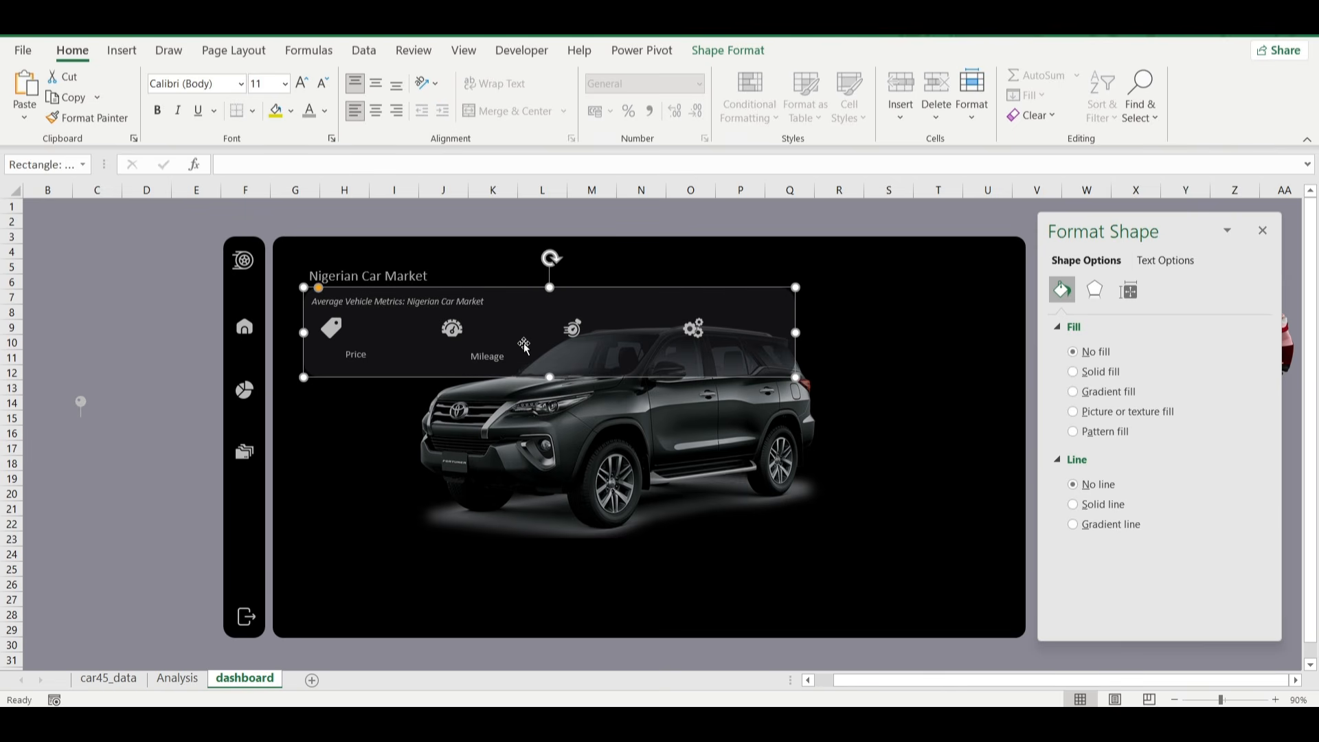
Duplicate the "Mileage" label below the third banner icon and change the copy's text to "Horse Power".
{"action": "left_click", "coordinate": [499, 352]}
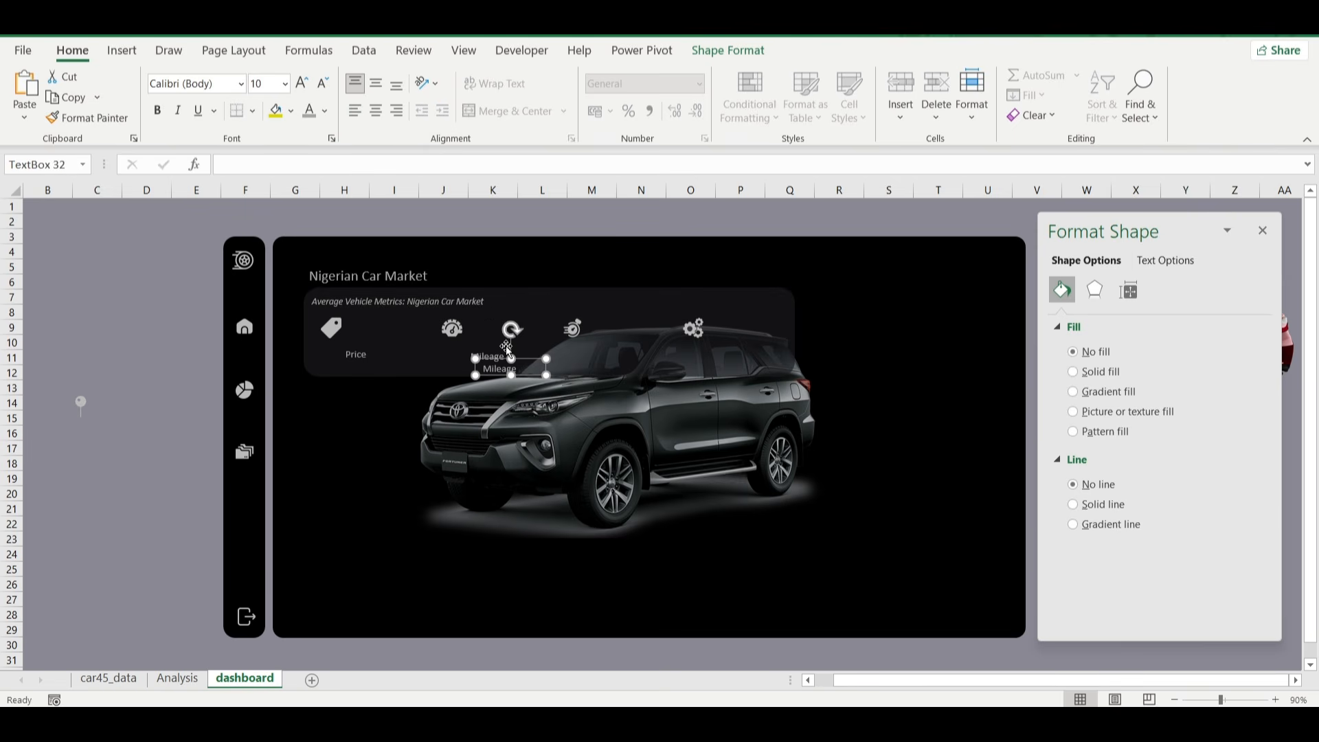
{"action": "key", "text": "ctrl+d"}
{"action": "left_click_drag", "start_coordinate": [557, 361], "coordinate": [625, 346]}
{"action": "double_click", "coordinate": [591, 354]}
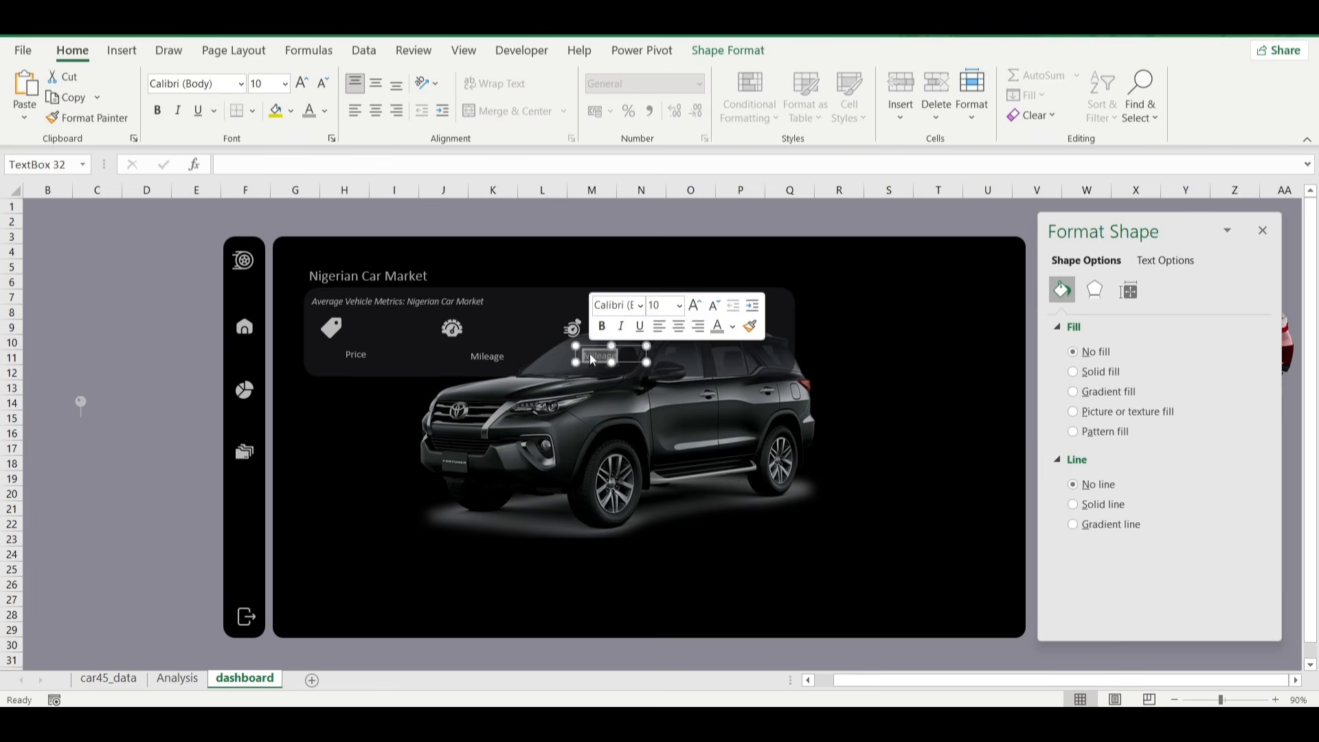
{"action": "type", "text": "Ho"}
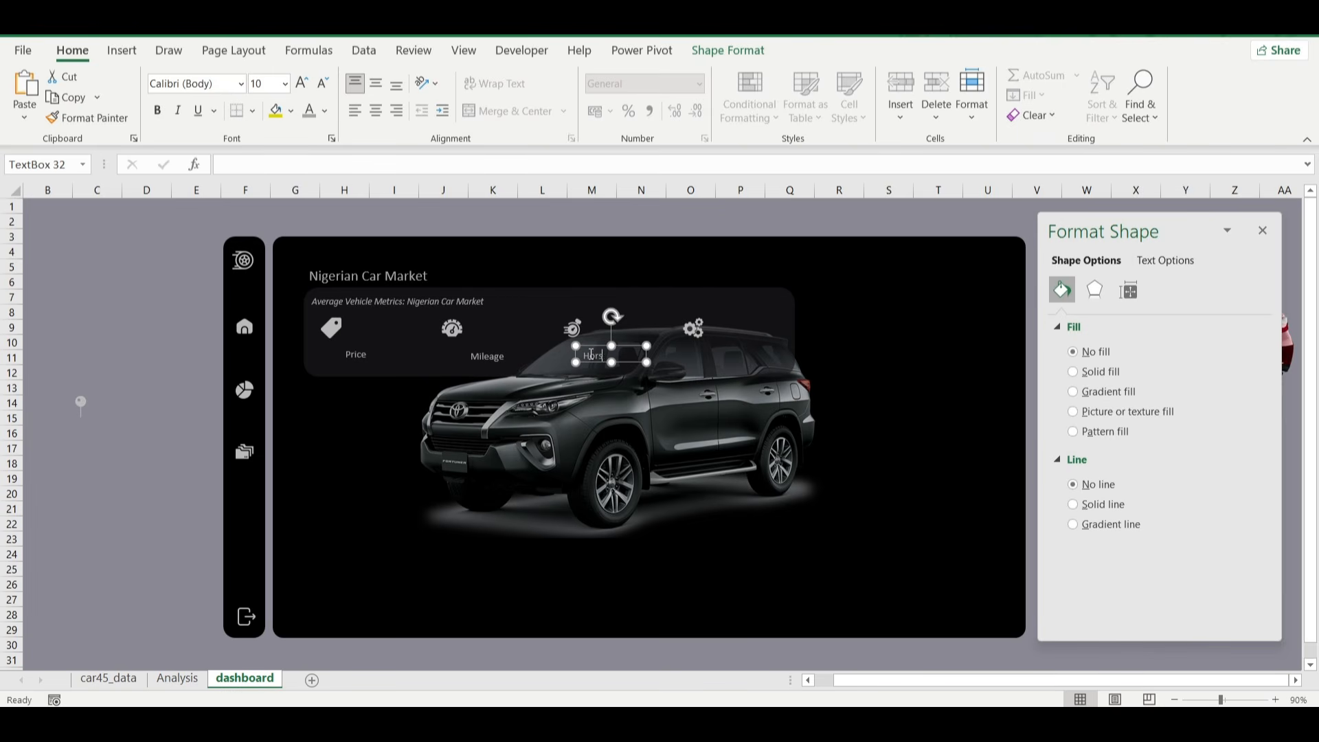
{"action": "type", "text": "rse Power"}
Add another duplicate label below the gears icon and change its text to "Engine Size".
{"action": "left_click", "coordinate": [623, 362]}
{"action": "left_click_drag", "start_coordinate": [624, 364], "coordinate": [642, 374]}
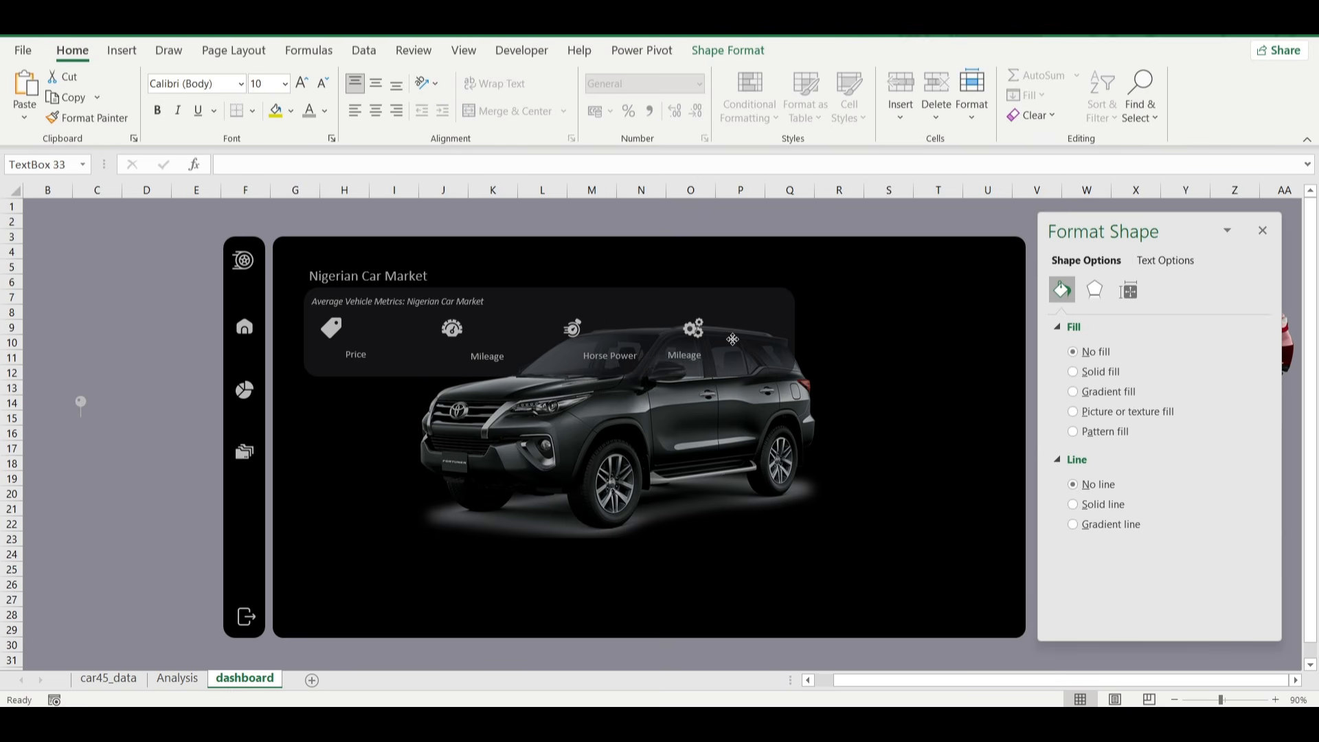
{"action": "left_click_drag", "start_coordinate": [733, 339], "coordinate": [758, 341]}
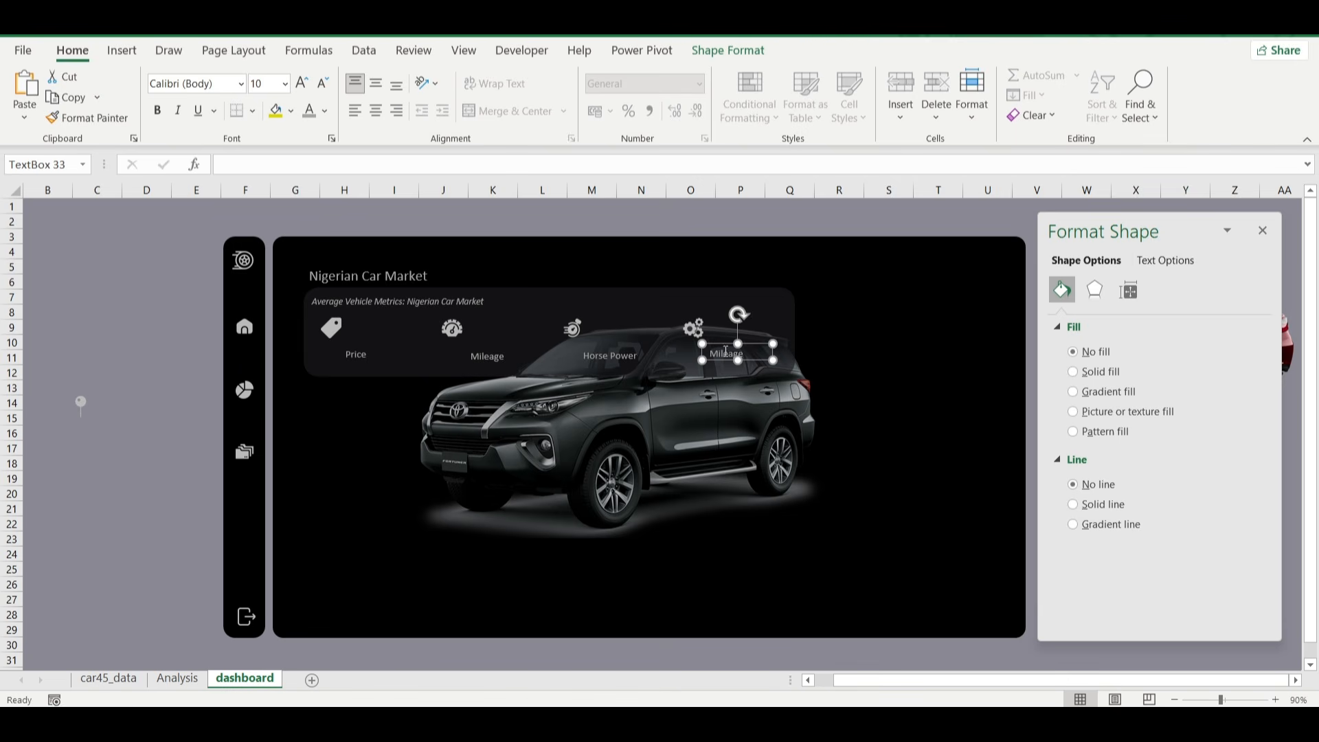
{"action": "double_click", "coordinate": [726, 353]}
{"action": "type", "text": "Engine Size"}
{"action": "left_click", "coordinate": [783, 221]}
Align the Price, Mileage, Horse Power and Engine Size labels by their top edges.
{"action": "left_click", "coordinate": [745, 347]}
{"action": "left_click", "coordinate": [613, 358], "text": "ctrl"}
{"action": "left_click", "coordinate": [470, 358], "text": "ctrl"}
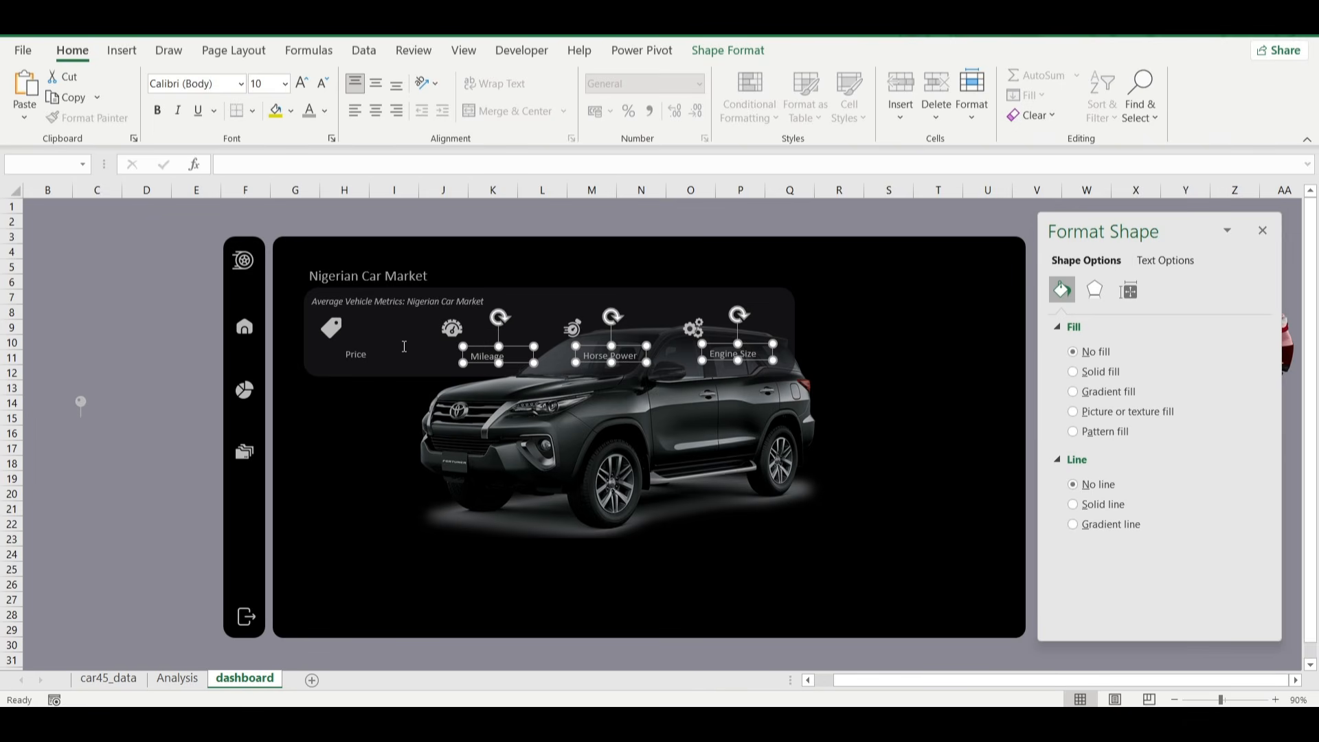
{"action": "left_click", "coordinate": [351, 355], "text": "ctrl"}
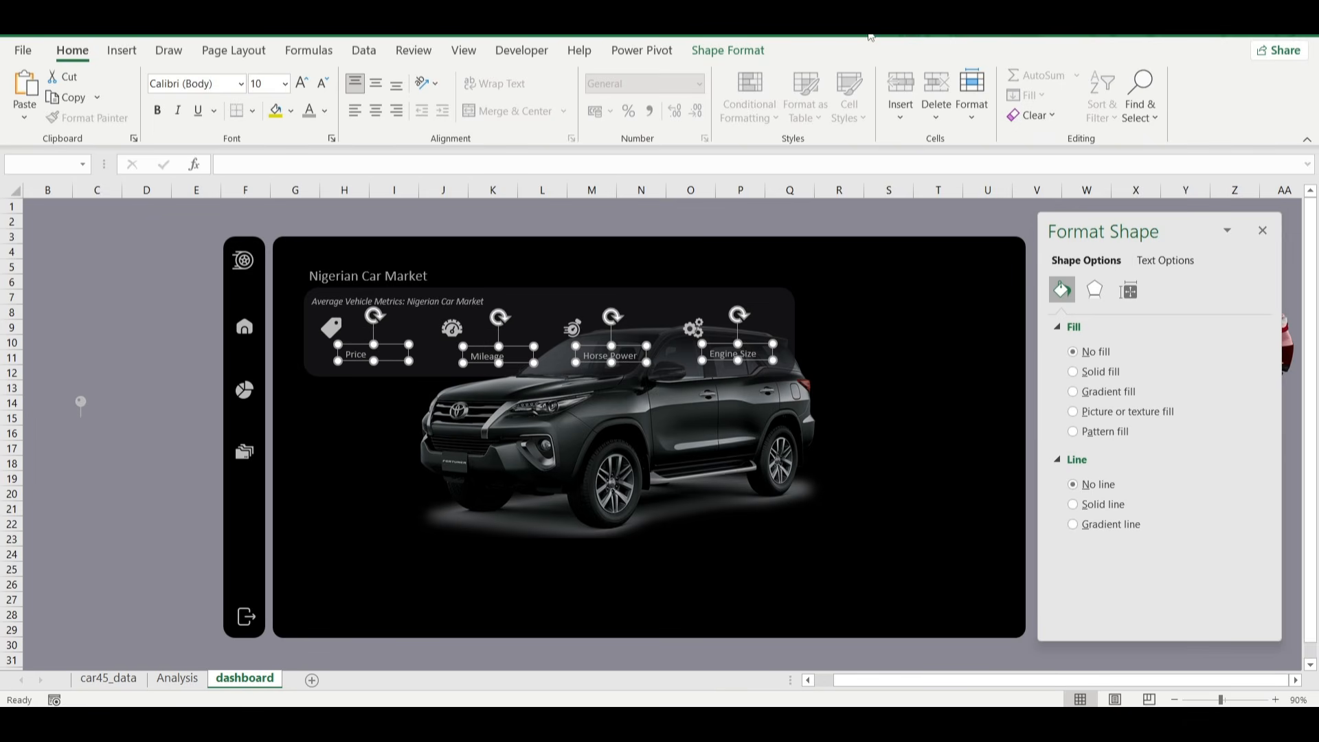
{"action": "left_click", "coordinate": [740, 51]}
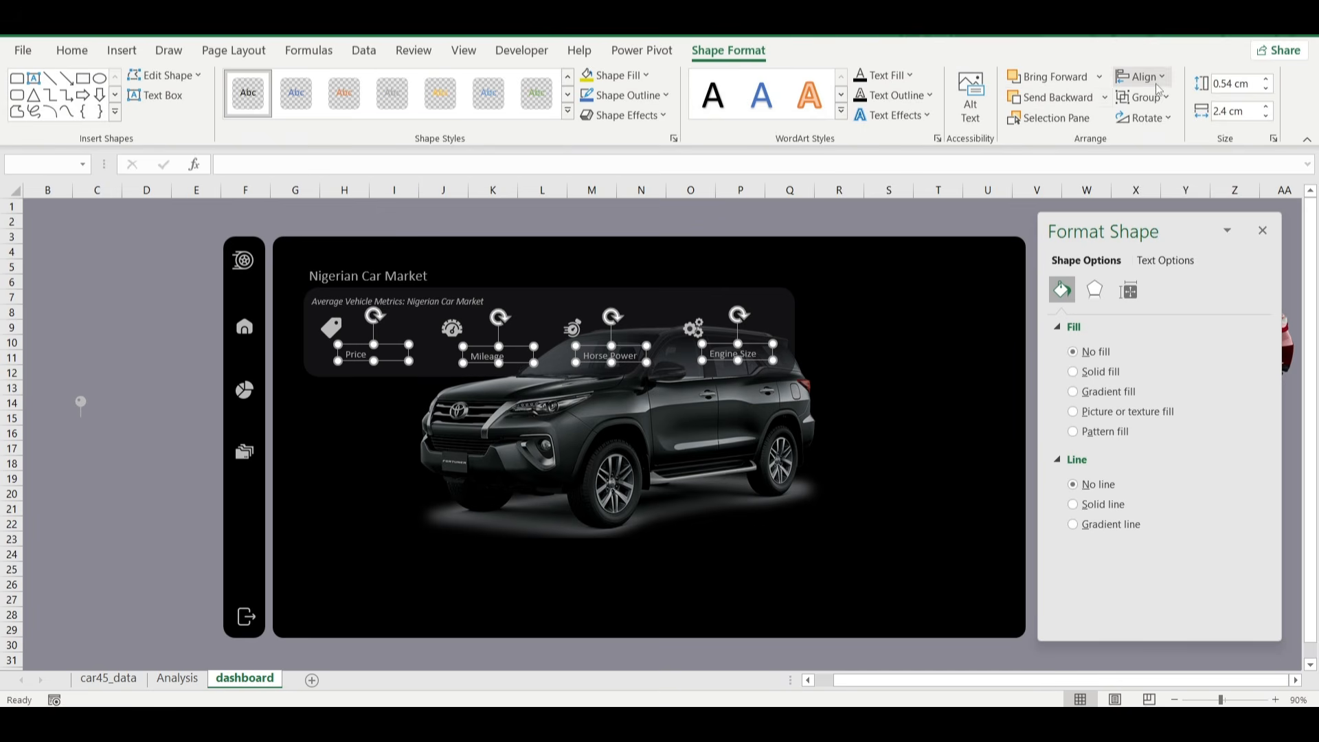
{"action": "left_click", "coordinate": [1159, 77]}
{"action": "left_click", "coordinate": [1162, 180]}
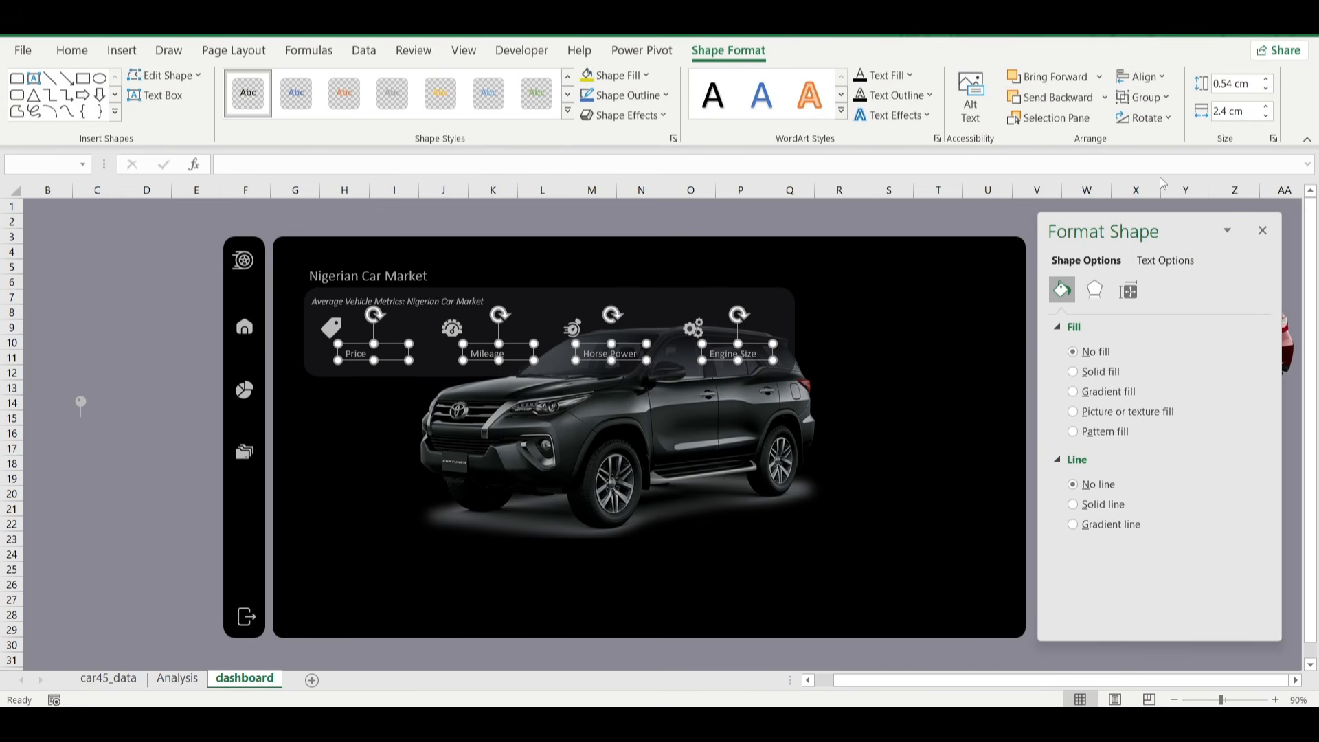
Nudge the Price, Mileage, Horse Power and Engine Size labels slightly down below their icons and deselect them.
{"action": "key", "text": "Down"}
{"action": "key", "text": "Down"}
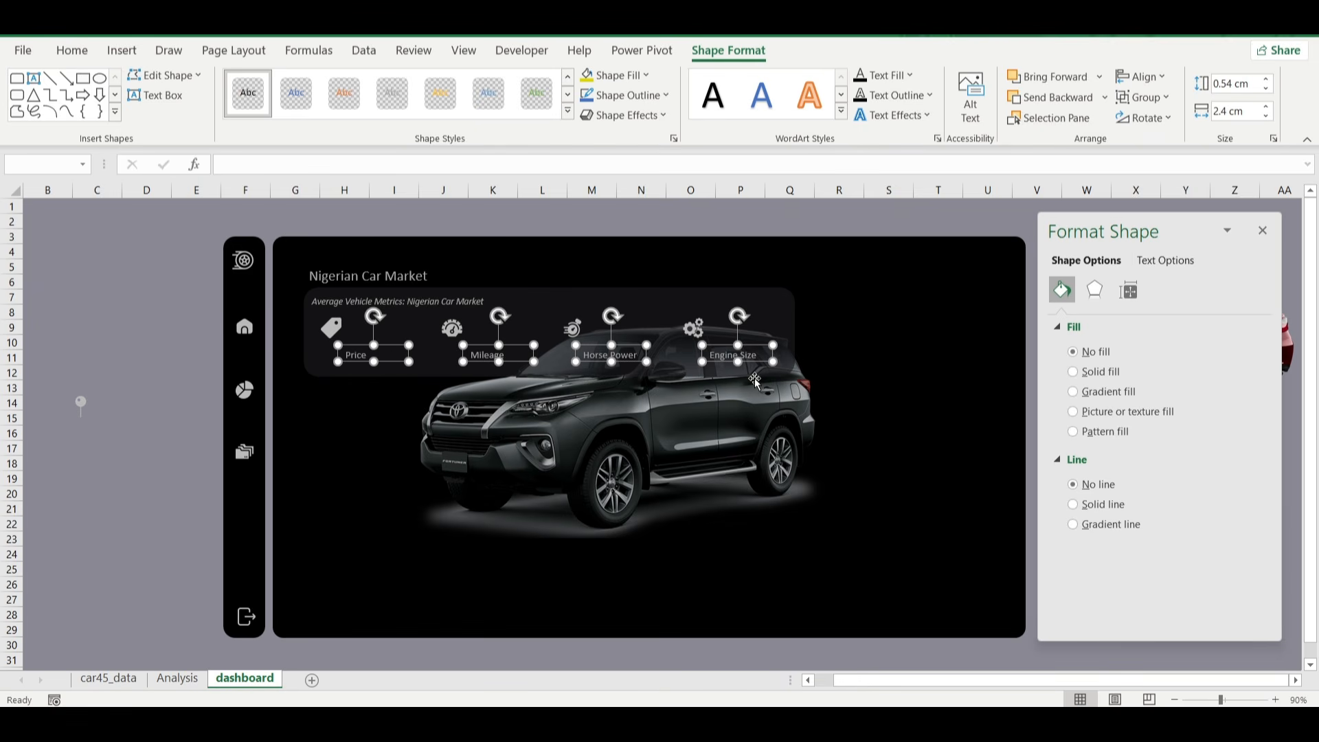
{"action": "left_click", "coordinate": [93, 389]}
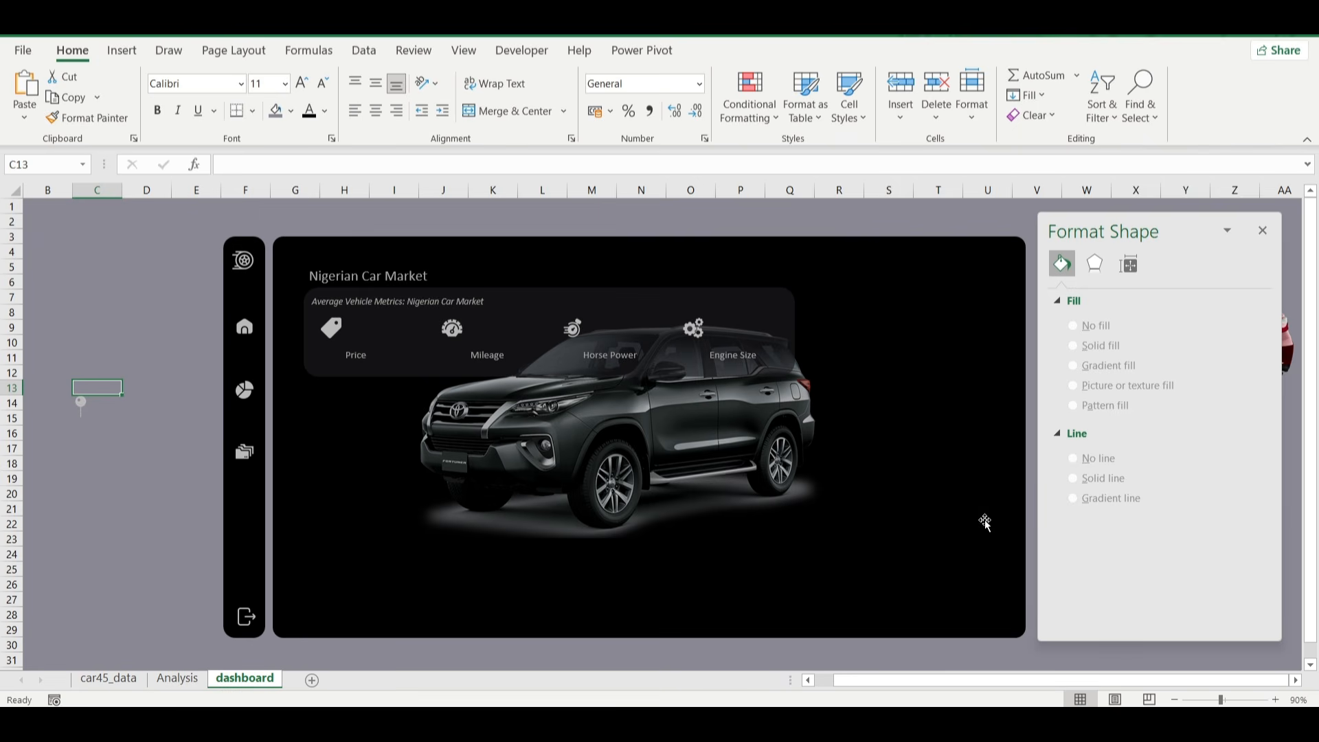
{"action": "left_click", "coordinate": [167, 681]}
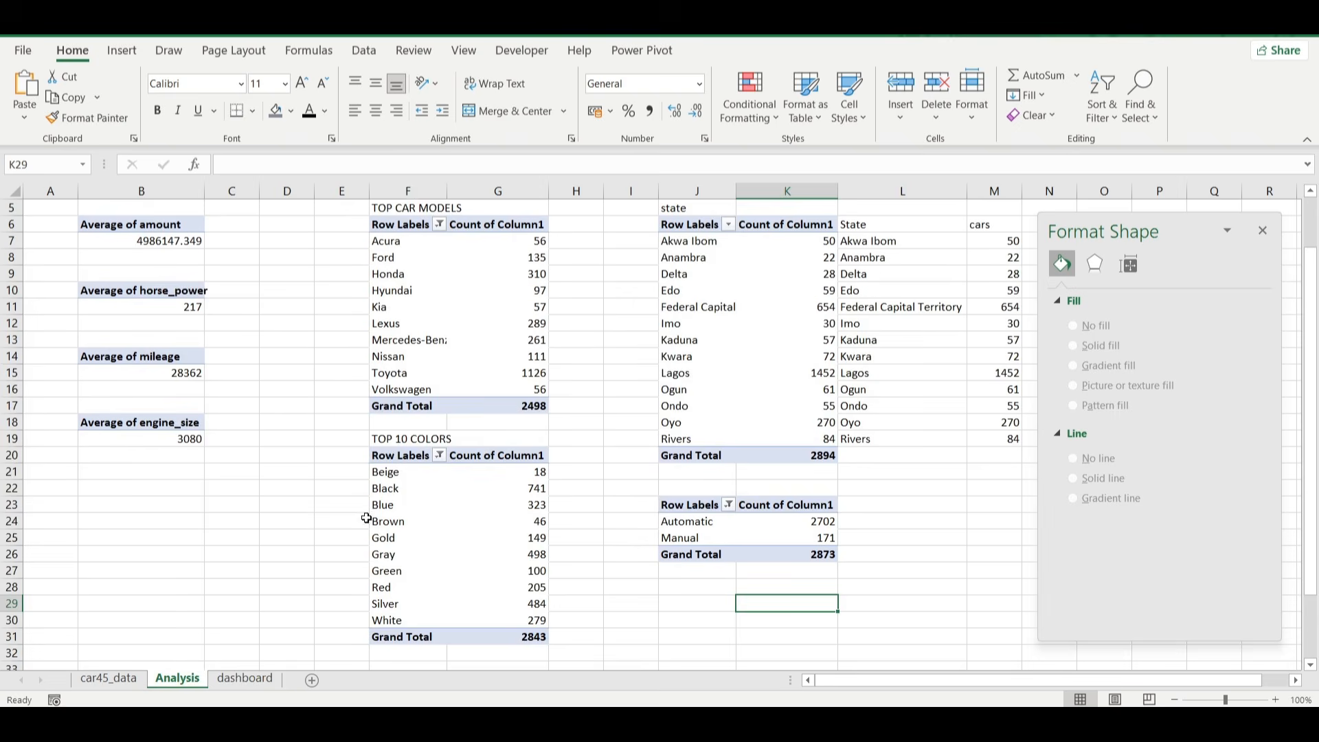
{"action": "scroll", "coordinate": [206, 344], "scroll_direction": "up", "scroll_amount": 1, "text": "ctrl"}
{"action": "left_click", "coordinate": [154, 308]}
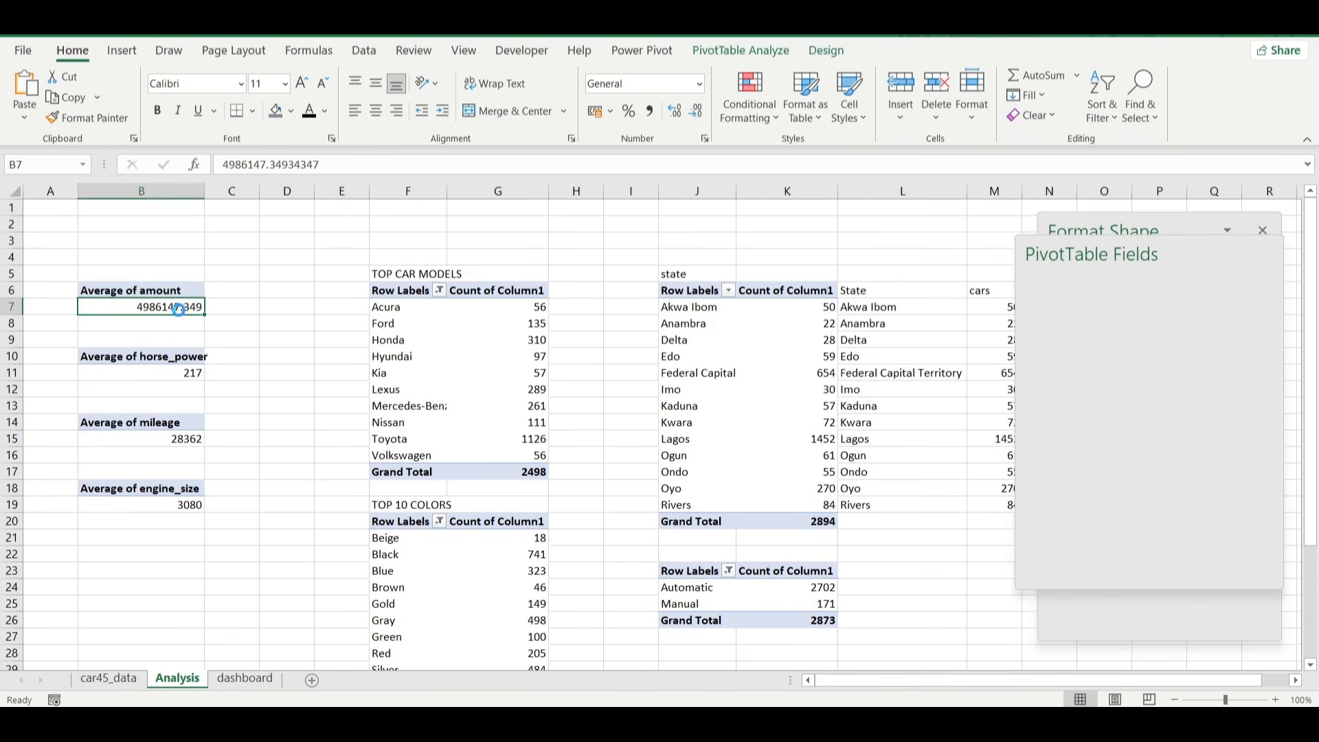
{"action": "left_click", "coordinate": [244, 679]}
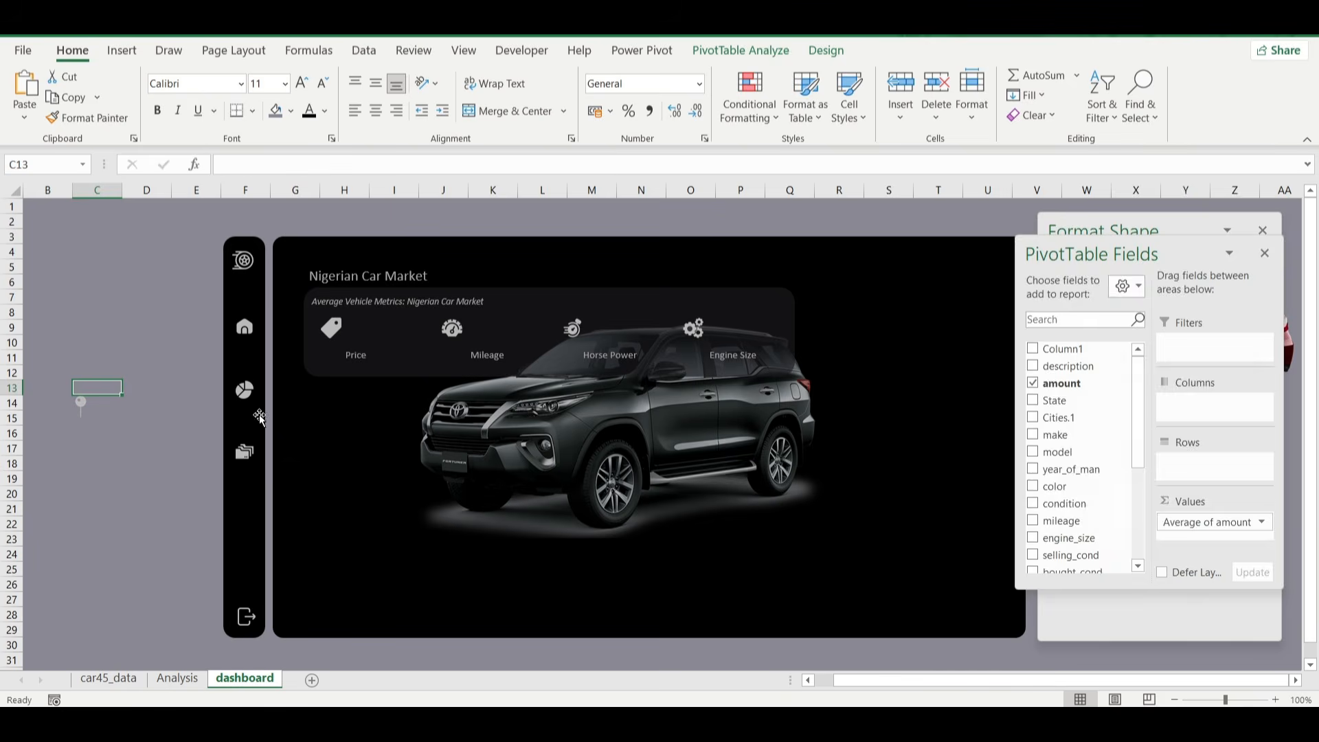
Add a hyperlink to the home icon in the side panel that leads to the dashboard sheet of this workbook.
{"action": "left_click", "coordinate": [245, 328]}
{"action": "right_click", "coordinate": [246, 328]}
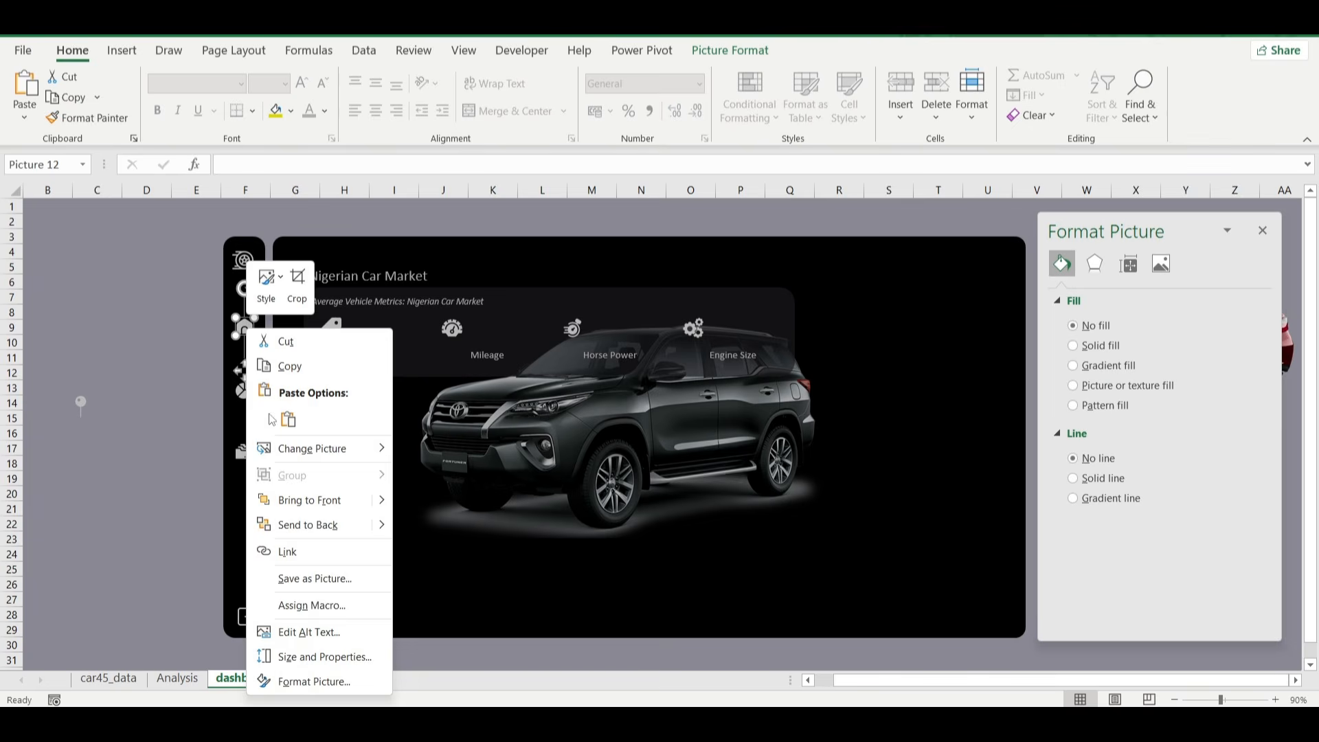
{"action": "left_click", "coordinate": [307, 552]}
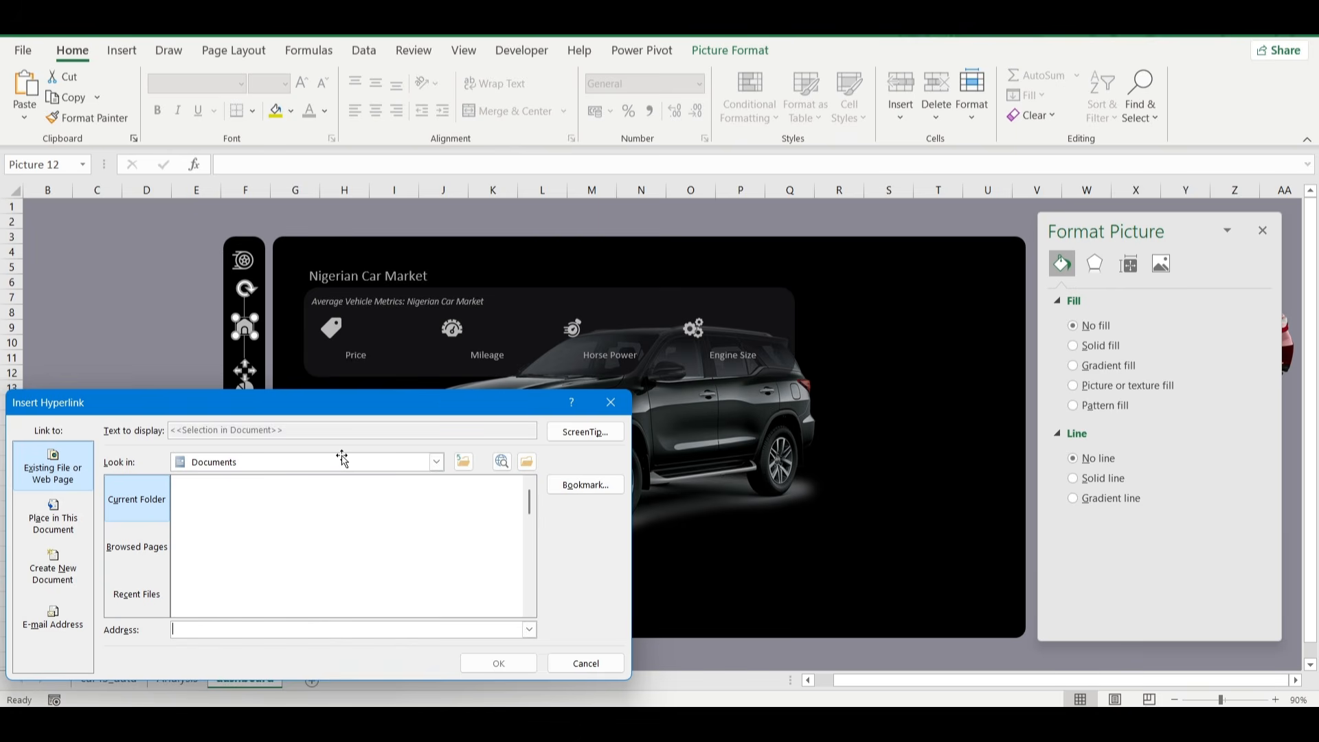
{"action": "left_click", "coordinate": [53, 516]}
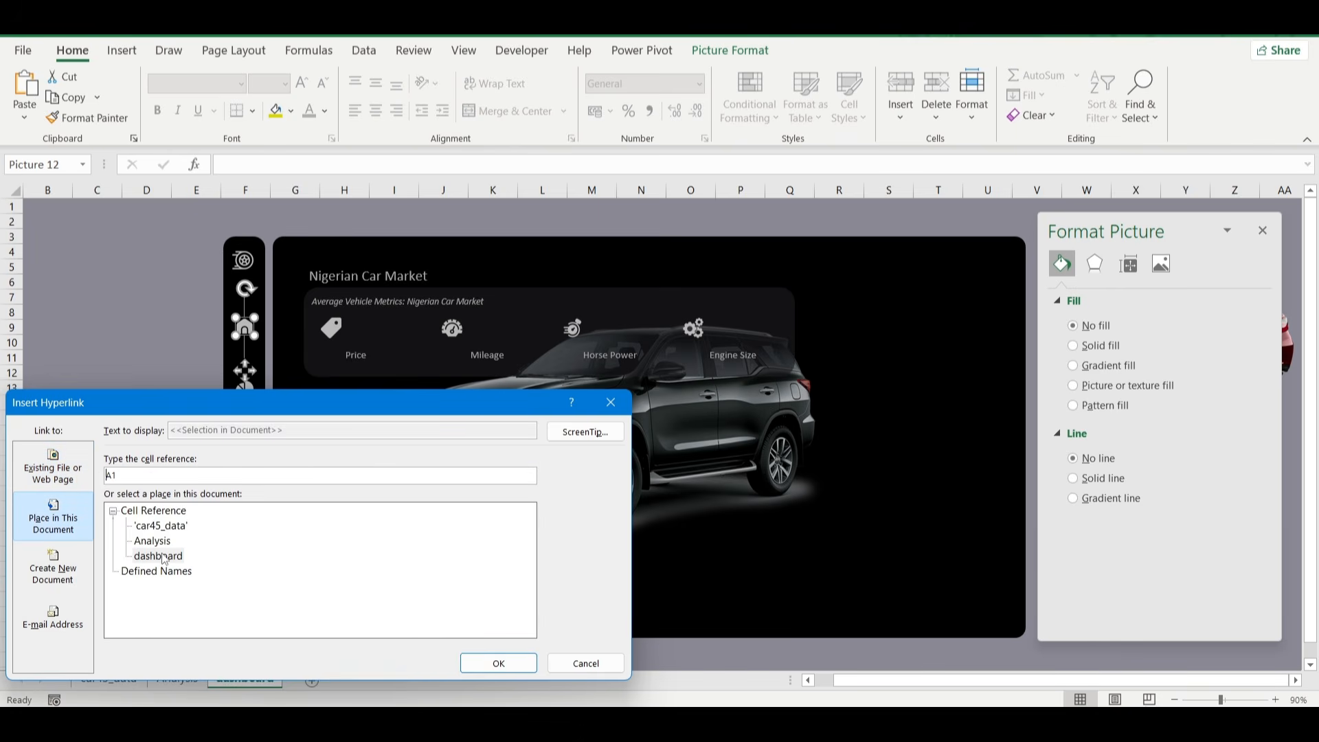
{"action": "left_click", "coordinate": [159, 556]}
{"action": "left_click", "coordinate": [489, 664]}
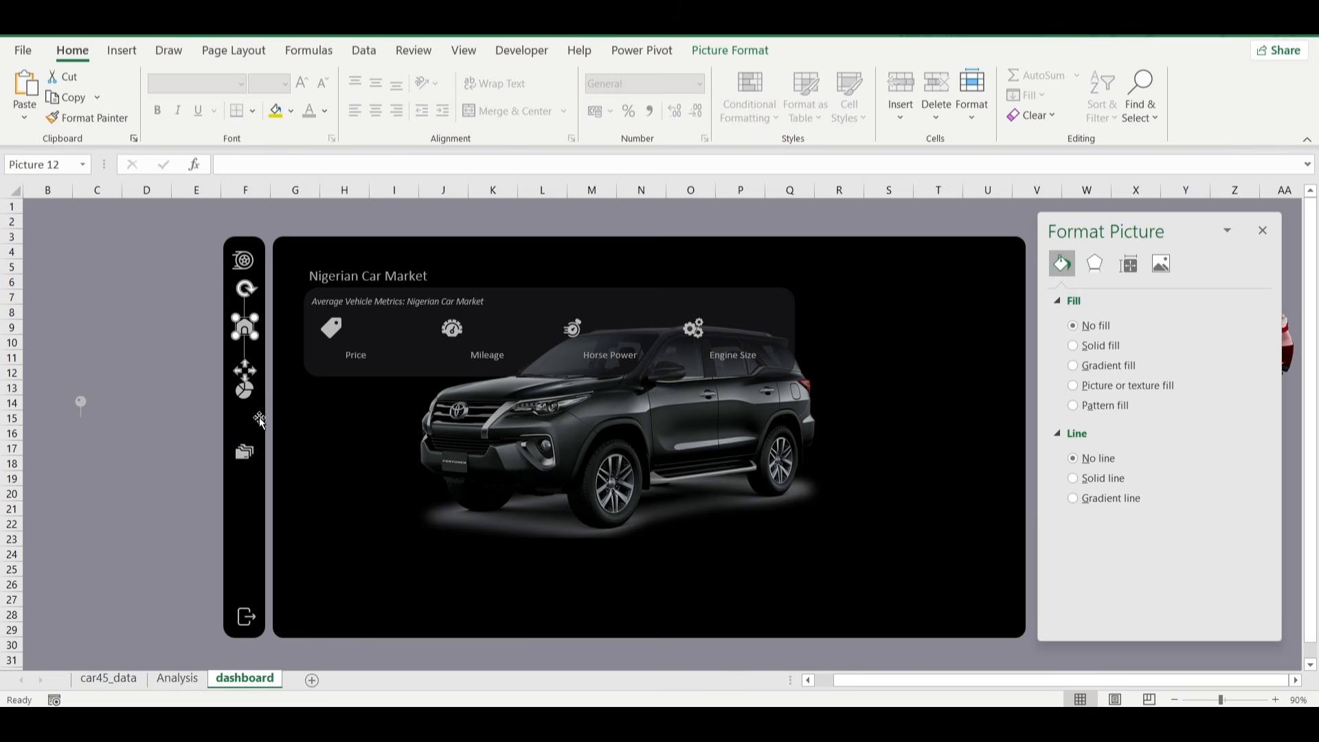
Link the pie chart icon in the side panel to the Analysis sheet.
{"action": "right_click", "coordinate": [245, 401]}
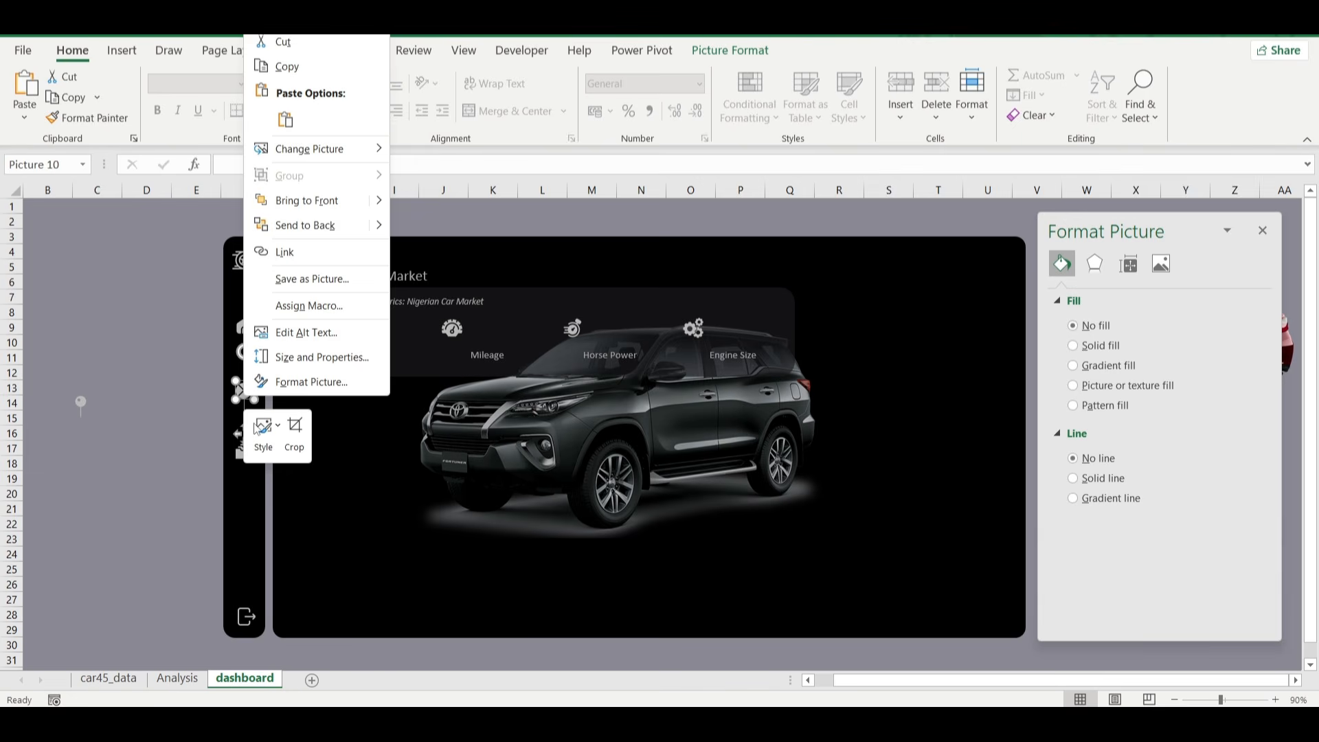
{"action": "left_click", "coordinate": [299, 256]}
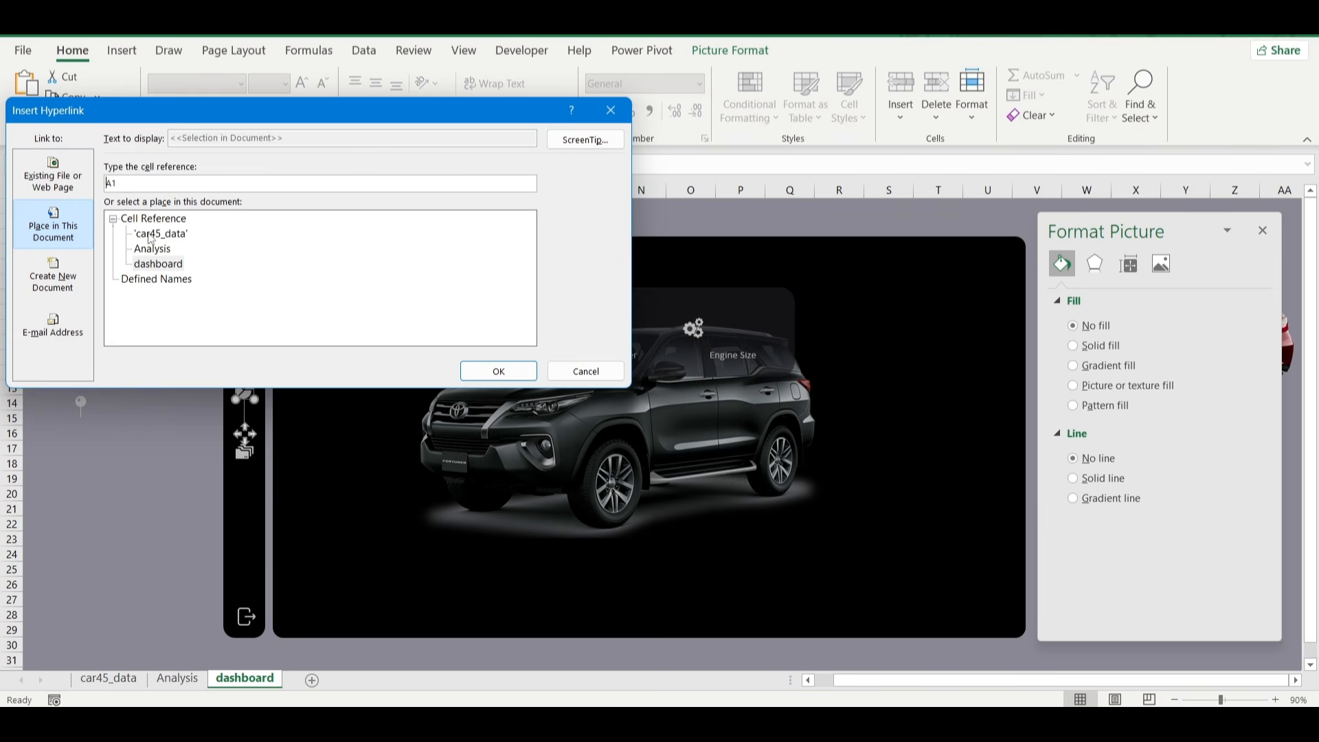
{"action": "left_click", "coordinate": [150, 248]}
{"action": "left_click", "coordinate": [498, 374]}
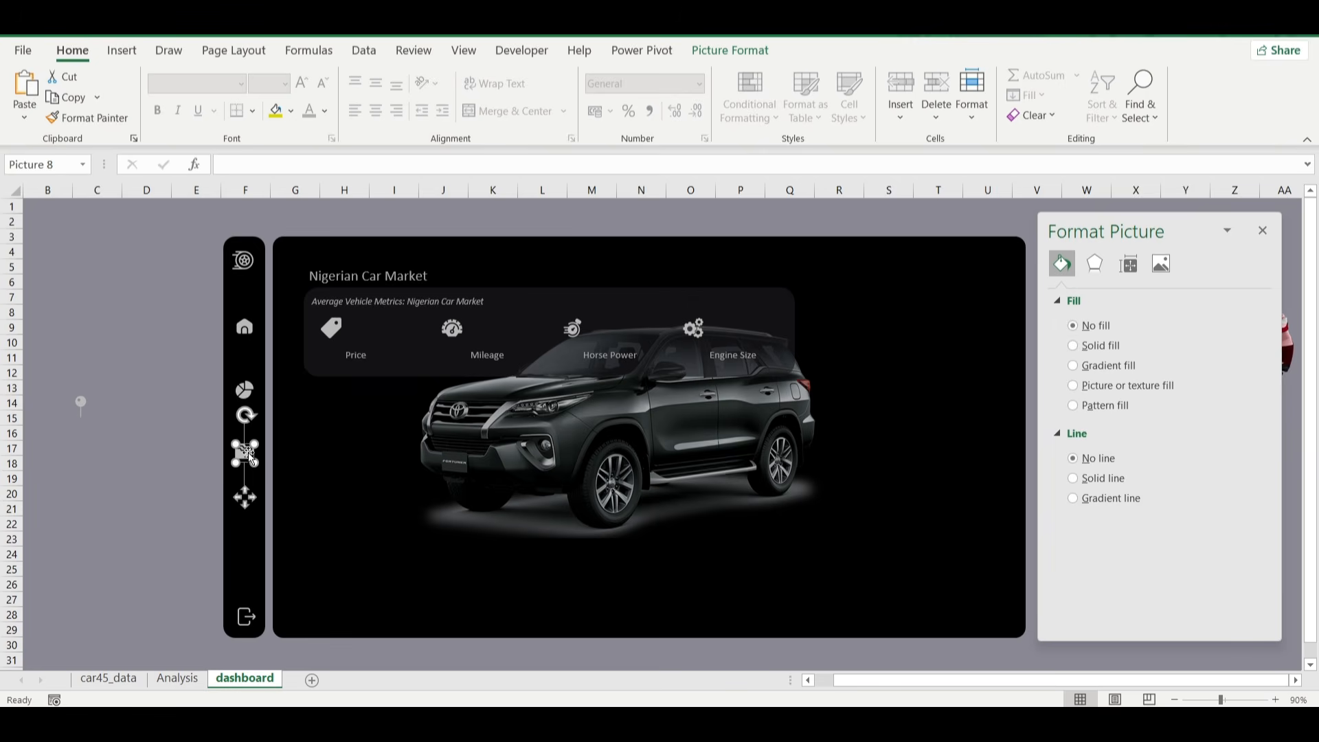
Link the folder icon in the side panel to the car45_data sheet and deselect it.
{"action": "right_click", "coordinate": [252, 459]}
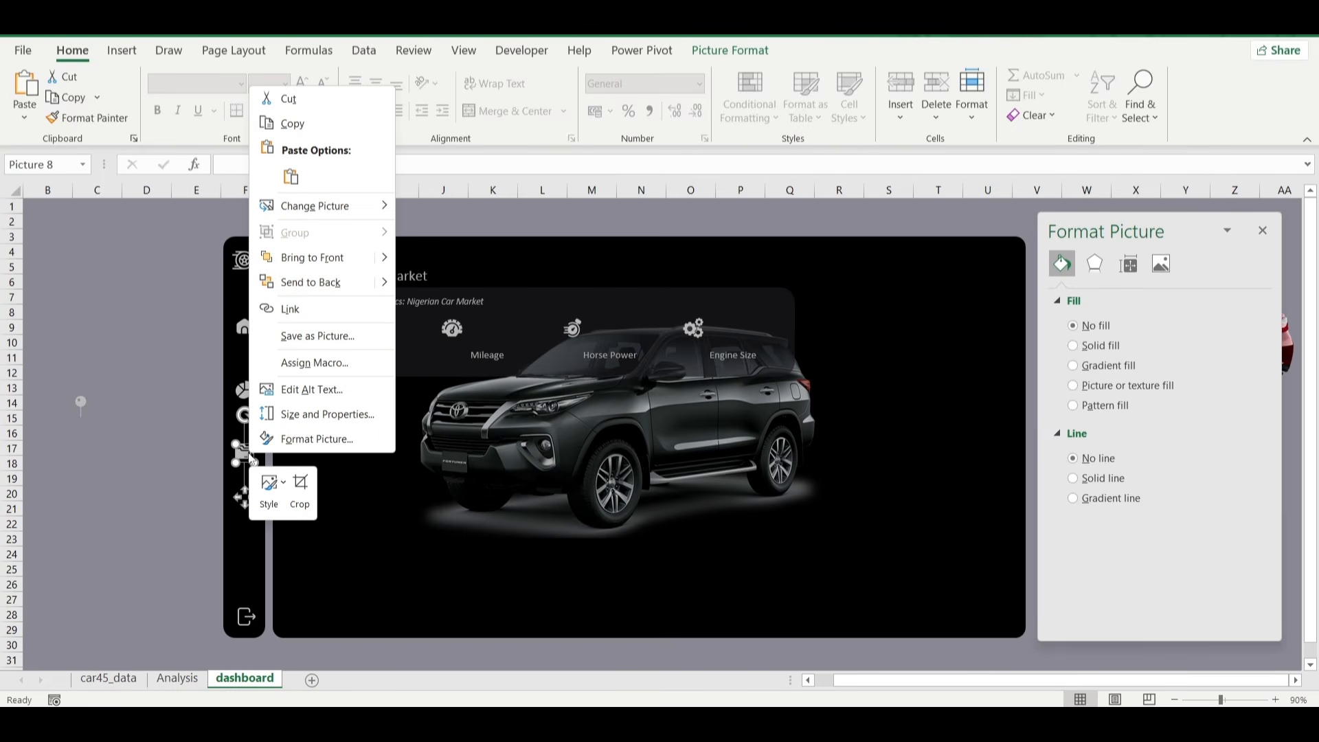
{"action": "left_click", "coordinate": [333, 309]}
{"action": "left_click", "coordinate": [172, 287]}
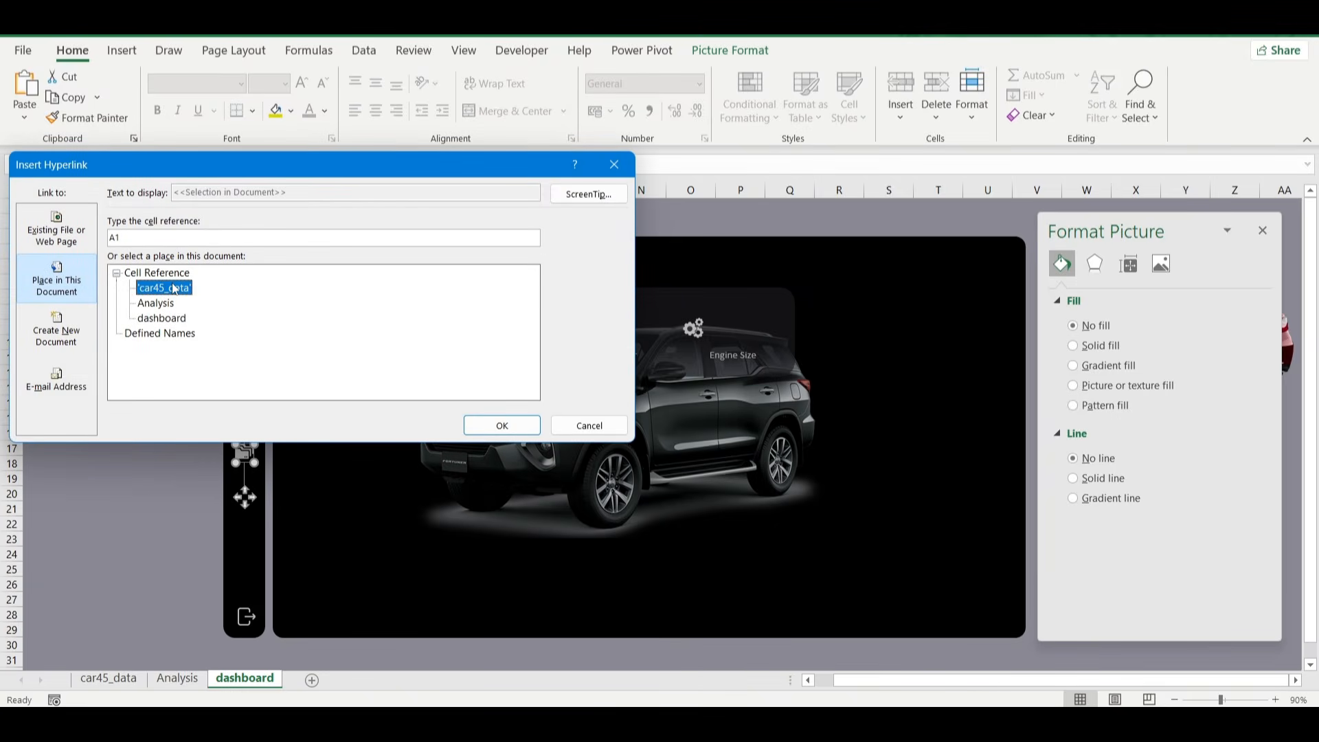
{"action": "left_click", "coordinate": [489, 426]}
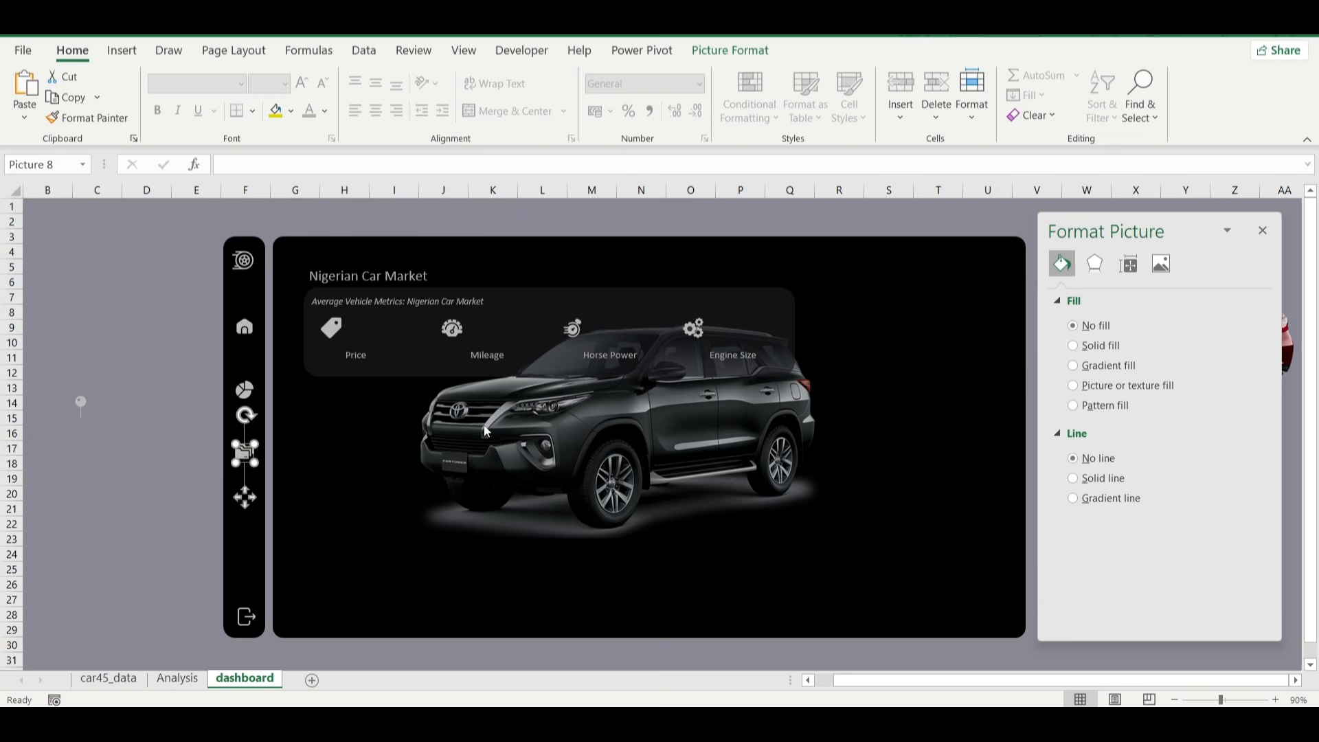
{"action": "left_click", "coordinate": [176, 416]}
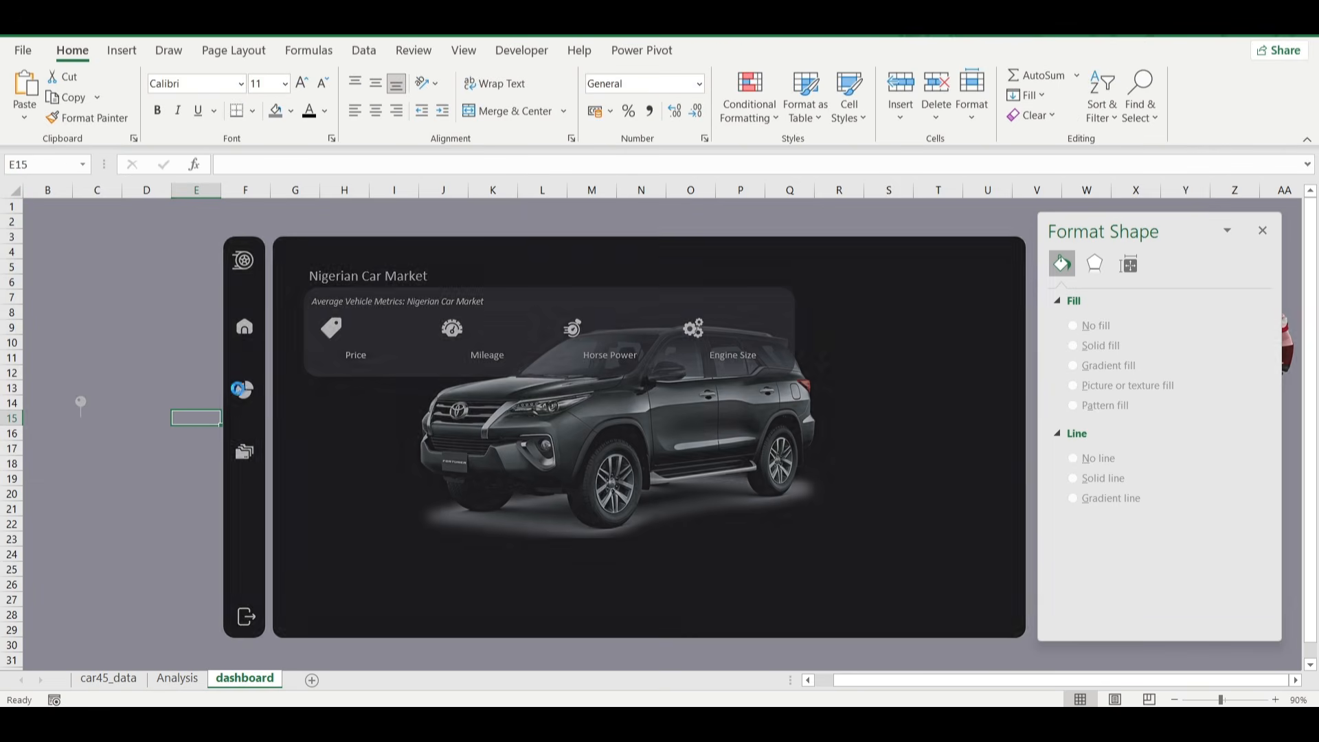
Follow the pie chart icon's link to the Analysis sheet and format the average amount in B7 as Currency with the ₦ Edo symbol.
{"action": "left_click", "coordinate": [242, 400]}
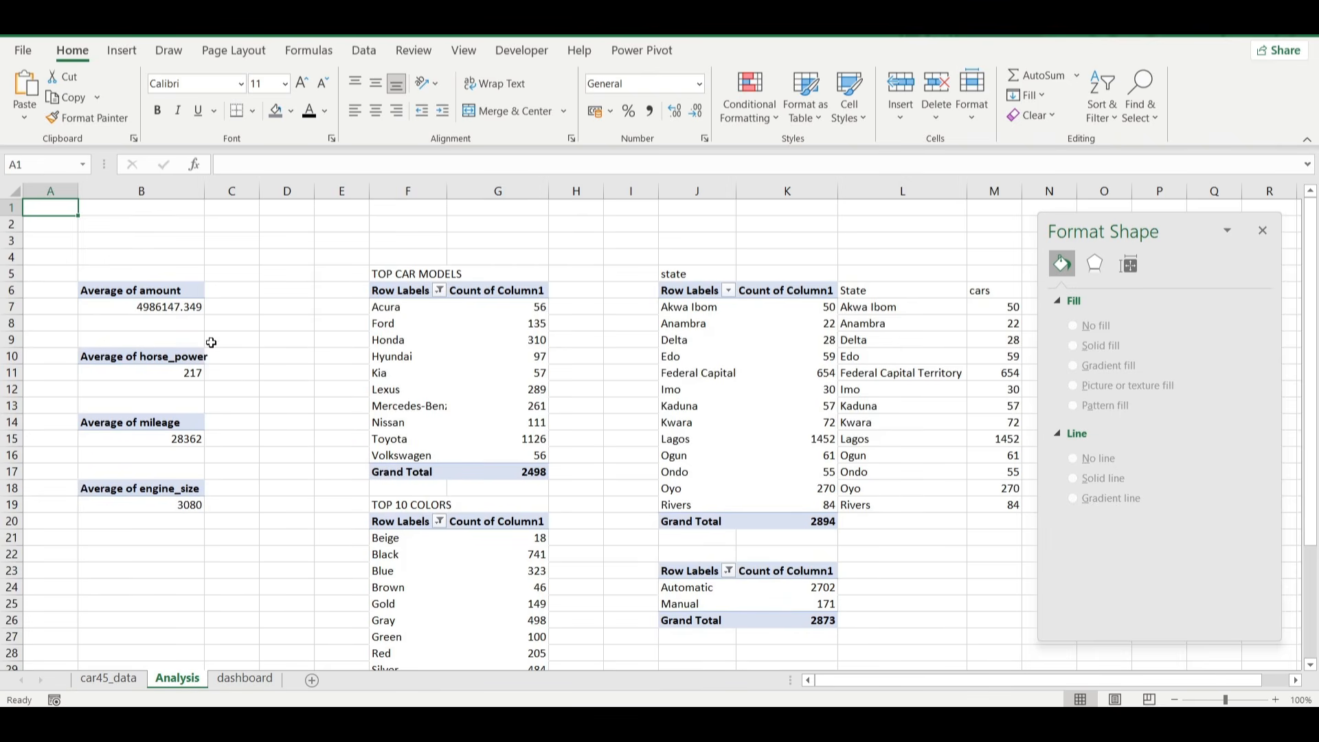
{"action": "left_click", "coordinate": [164, 307]}
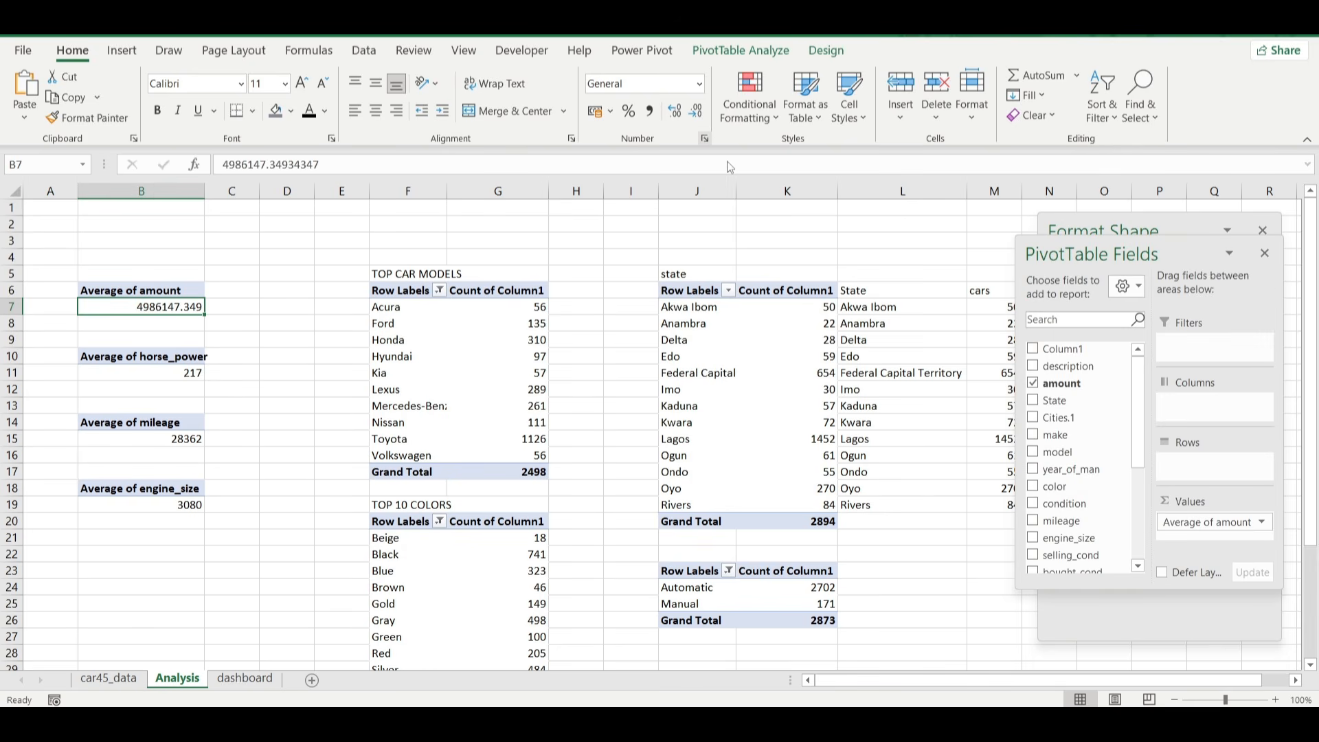
{"action": "left_click", "coordinate": [704, 138]}
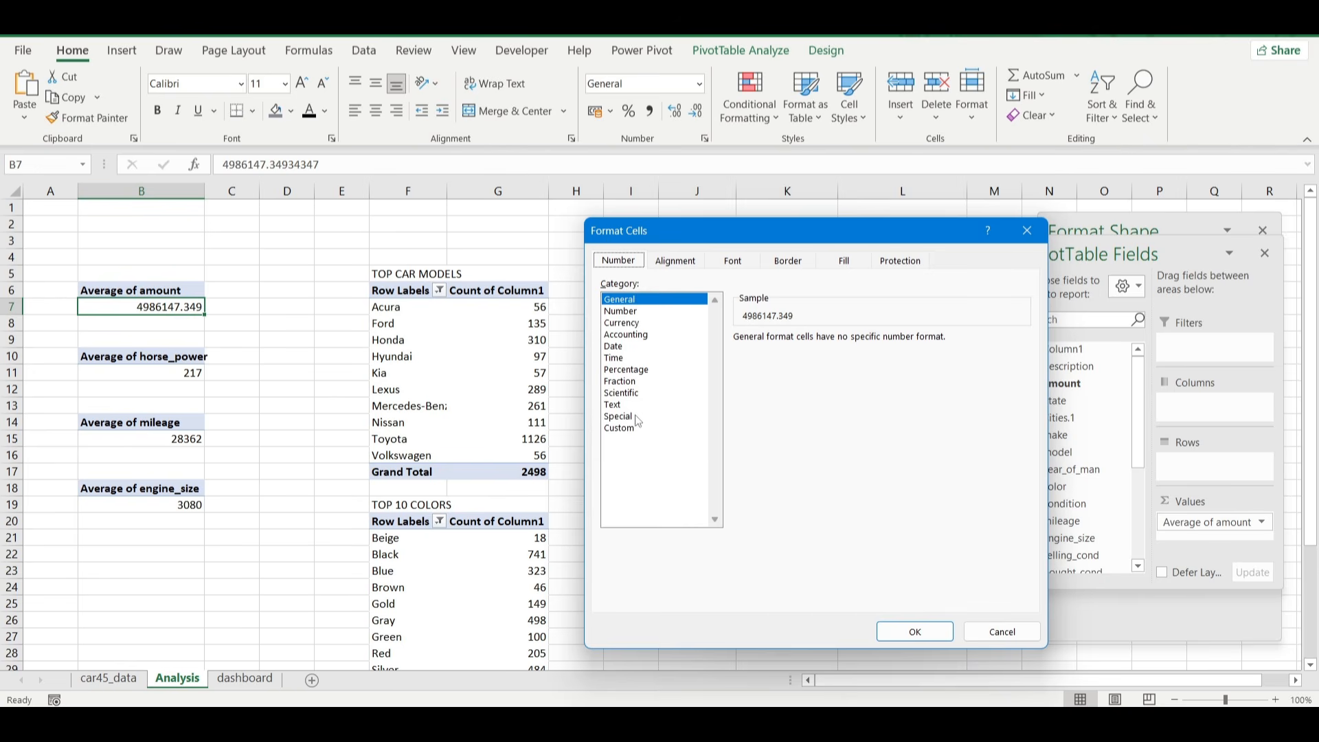
{"action": "left_click", "coordinate": [627, 323]}
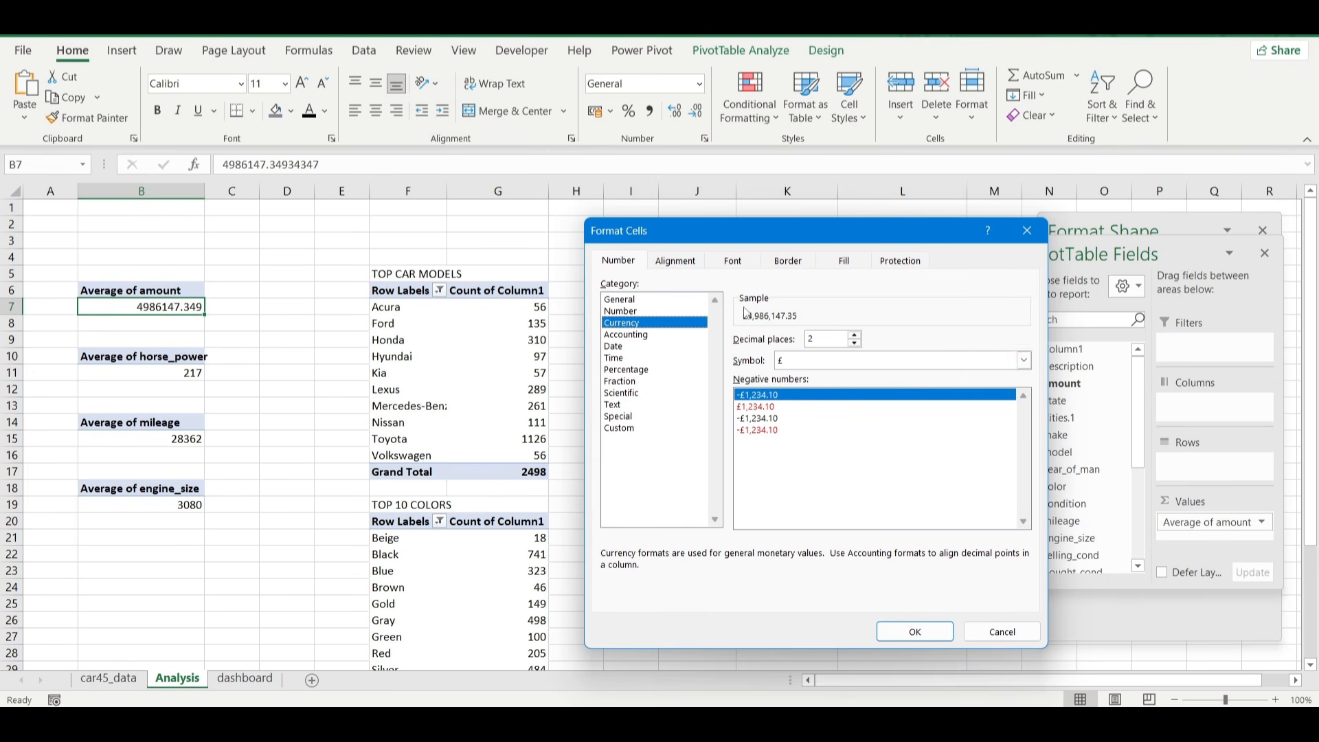
{"action": "left_click", "coordinate": [1024, 361]}
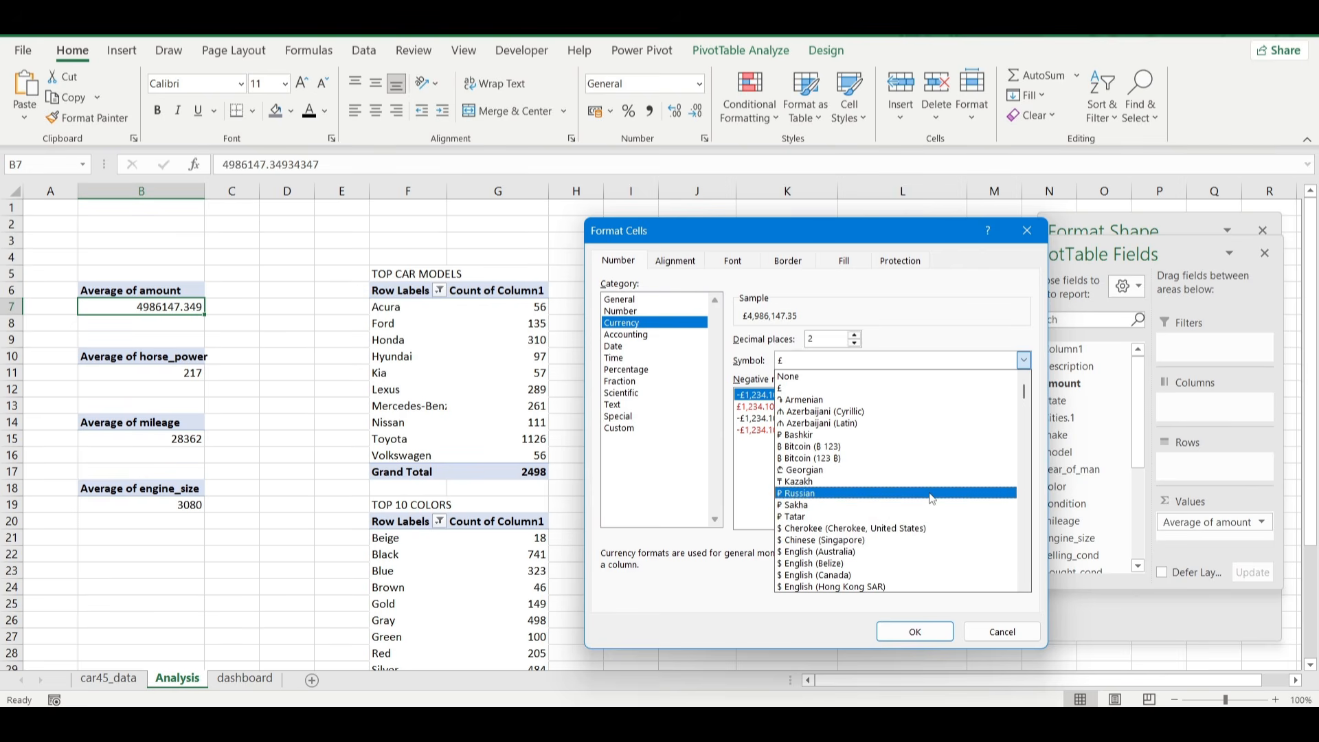
{"action": "left_click_drag", "start_coordinate": [1024, 393], "coordinate": [1032, 422]}
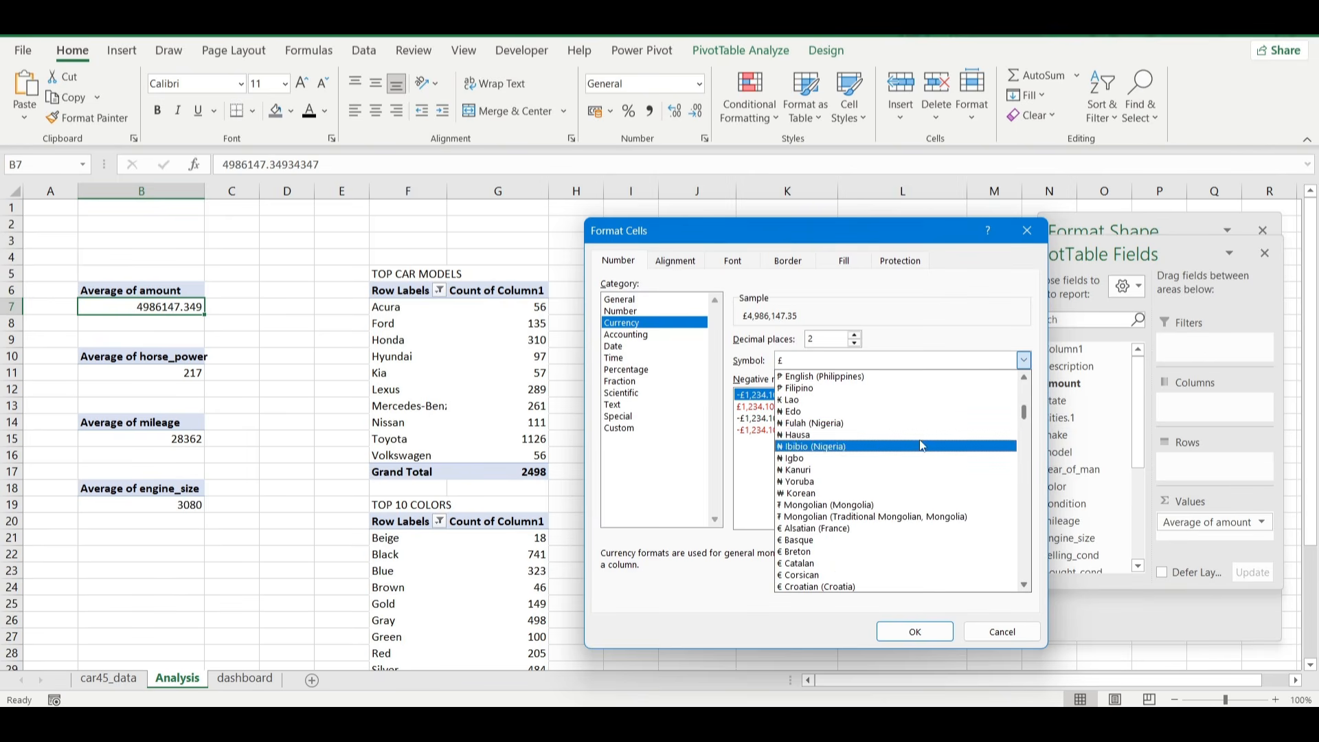
{"action": "left_click", "coordinate": [824, 418]}
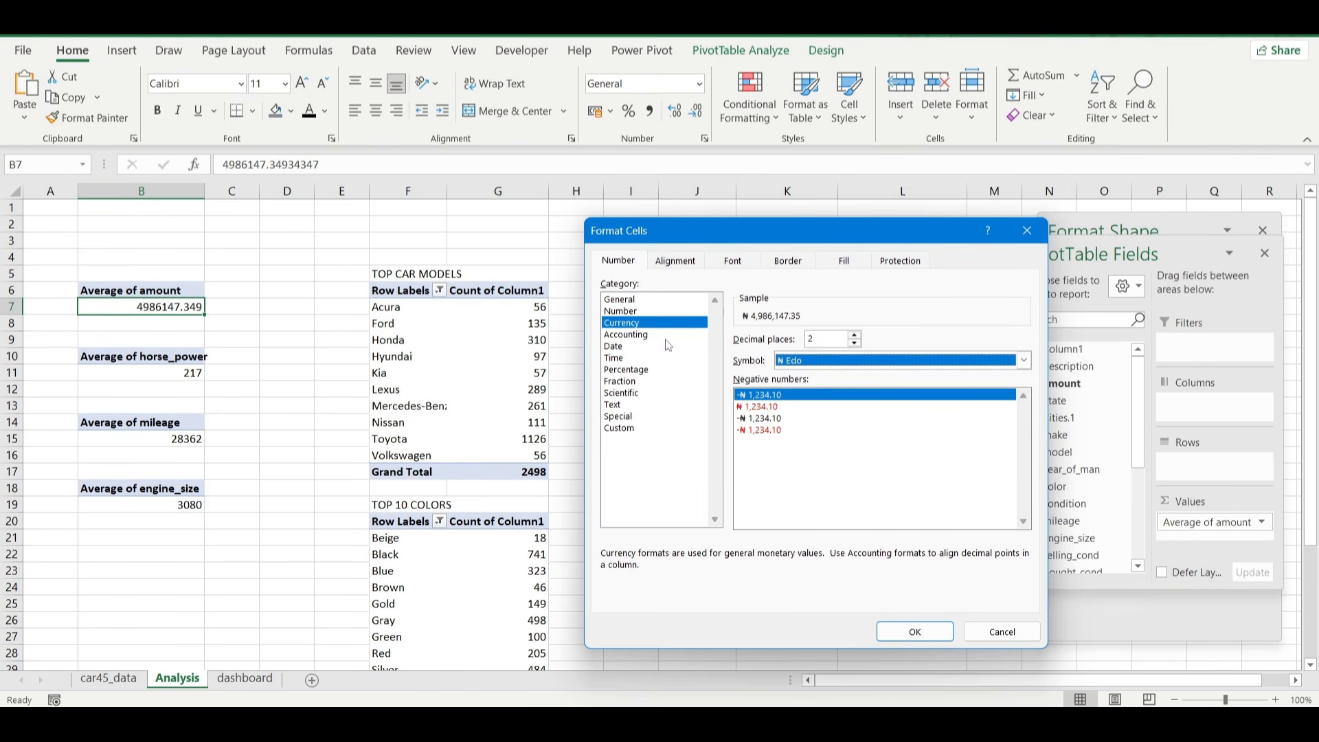
{"action": "left_click", "coordinate": [915, 631]}
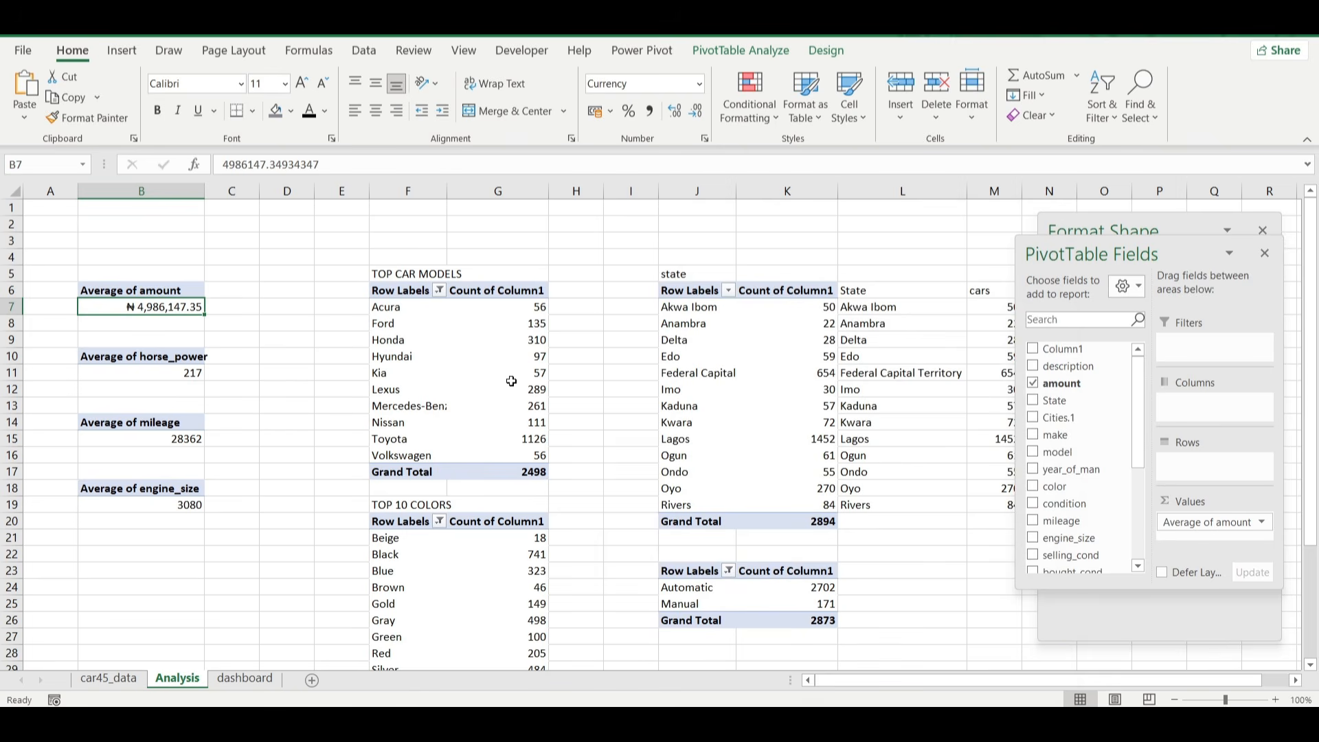
Replace B7's number format code with the custom condition [>=1000000]₦0.0,,"M" for showing the amount in millions.
{"action": "left_click", "coordinate": [704, 138]}
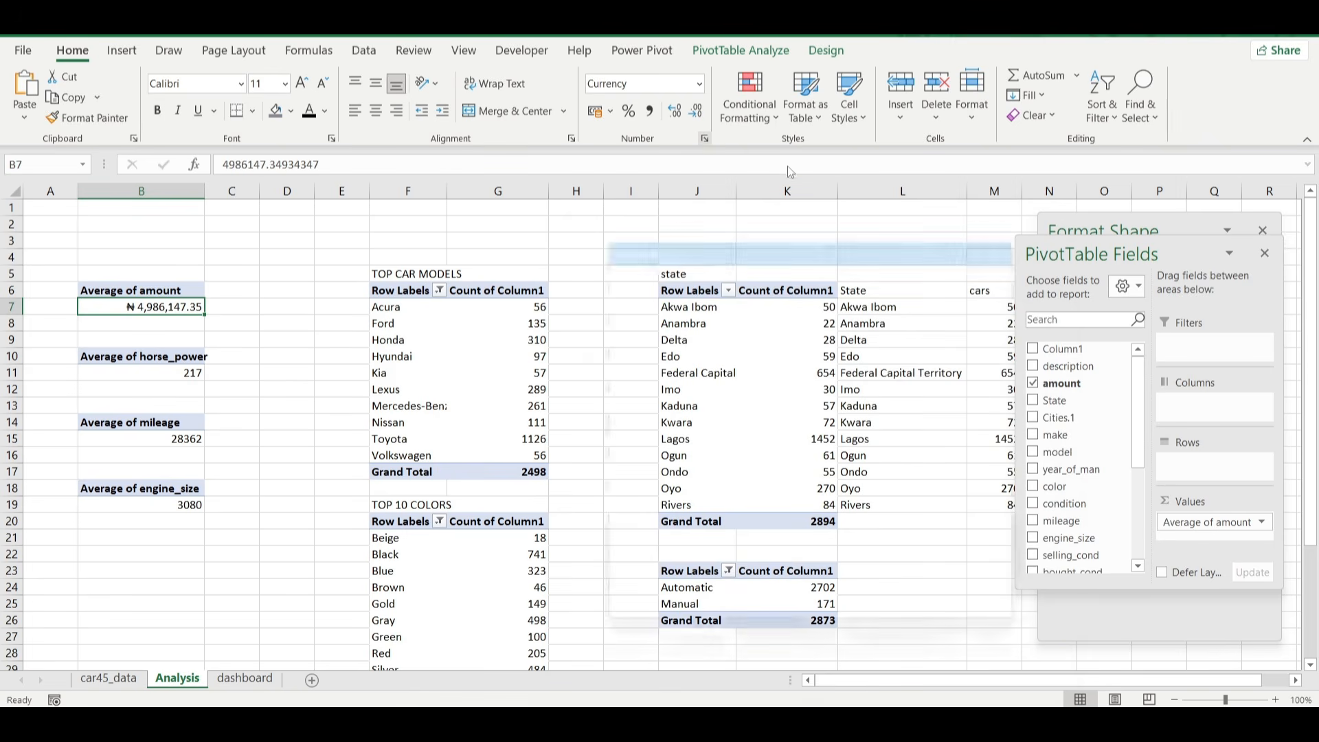
{"action": "left_click", "coordinate": [646, 428]}
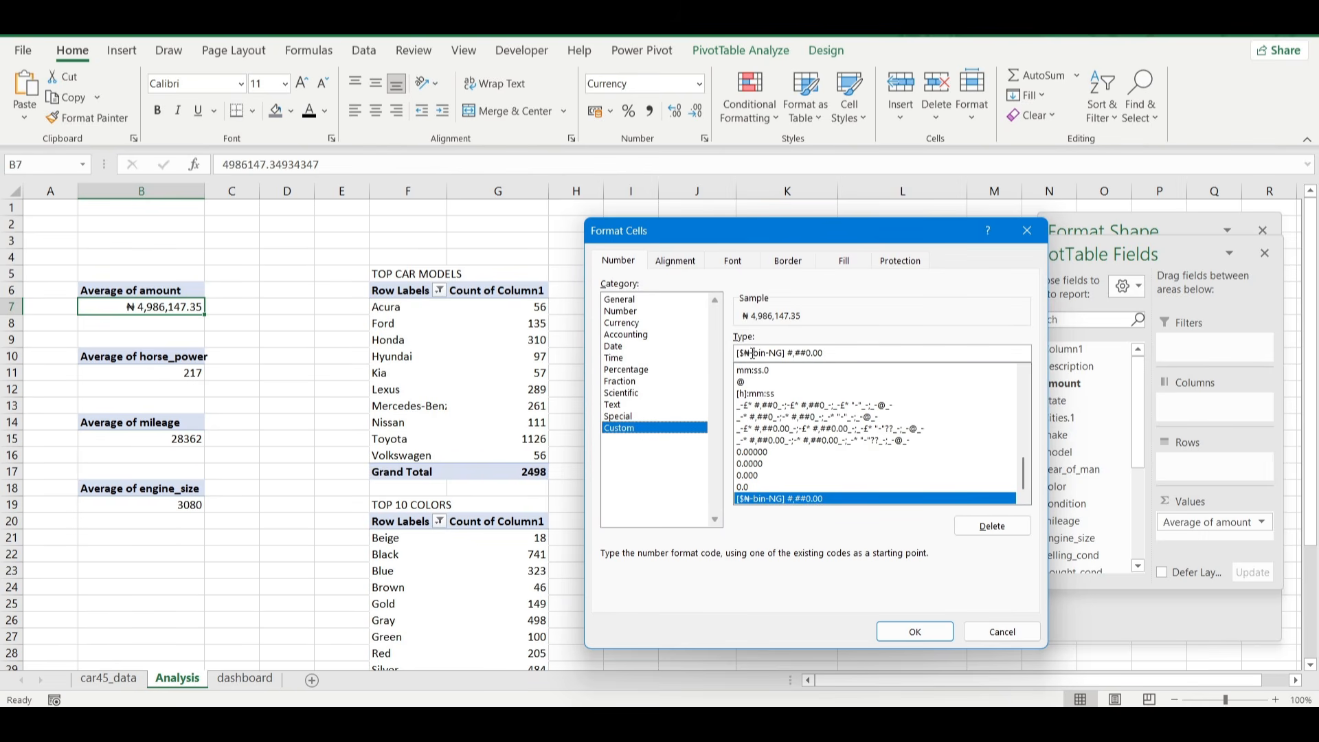
{"action": "left_click_drag", "start_coordinate": [753, 353], "coordinate": [850, 350]}
{"action": "key", "text": "BackSpace"}
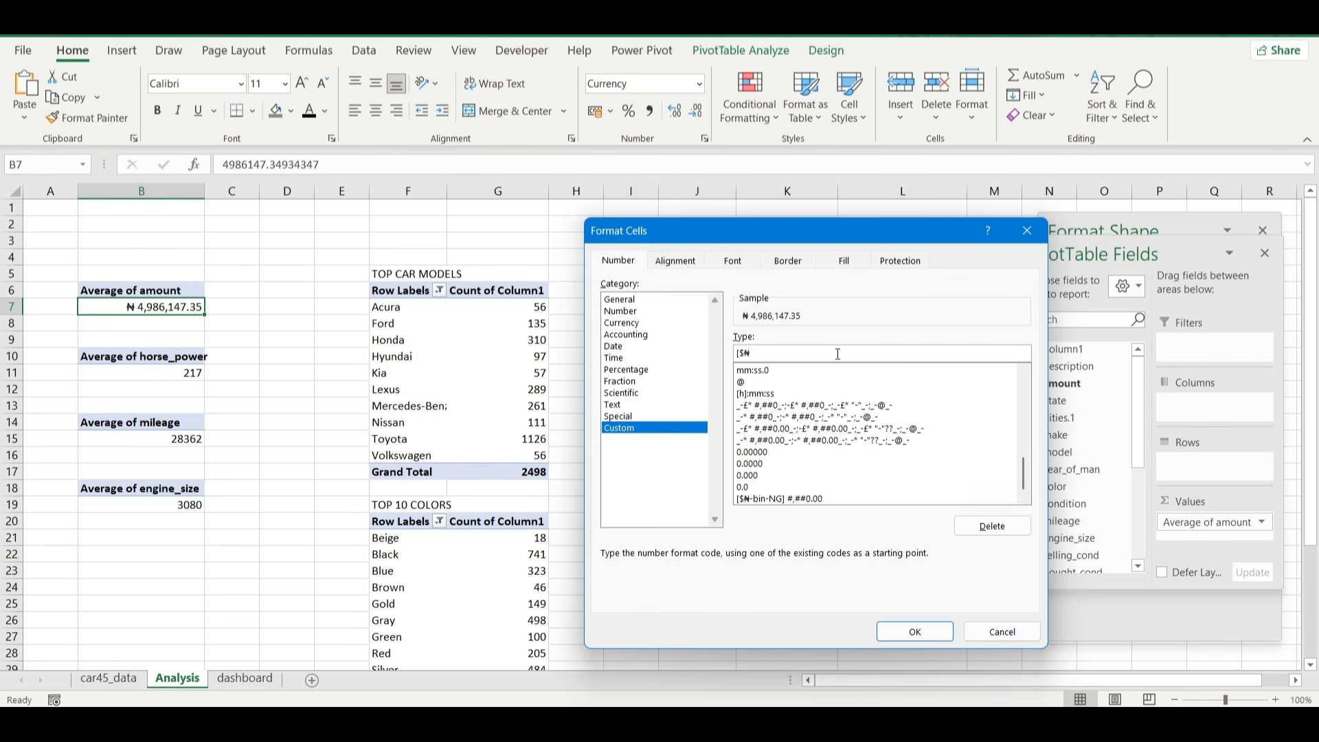
{"action": "left_click", "coordinate": [744, 355]}
{"action": "key", "text": "BackSpace"}
{"action": "key", "text": "BackSpace"}
{"action": "type", "text": "[>=100"}
{"action": "type", "text": "0"}
{"action": "type", "text": ".0,,\"M"}
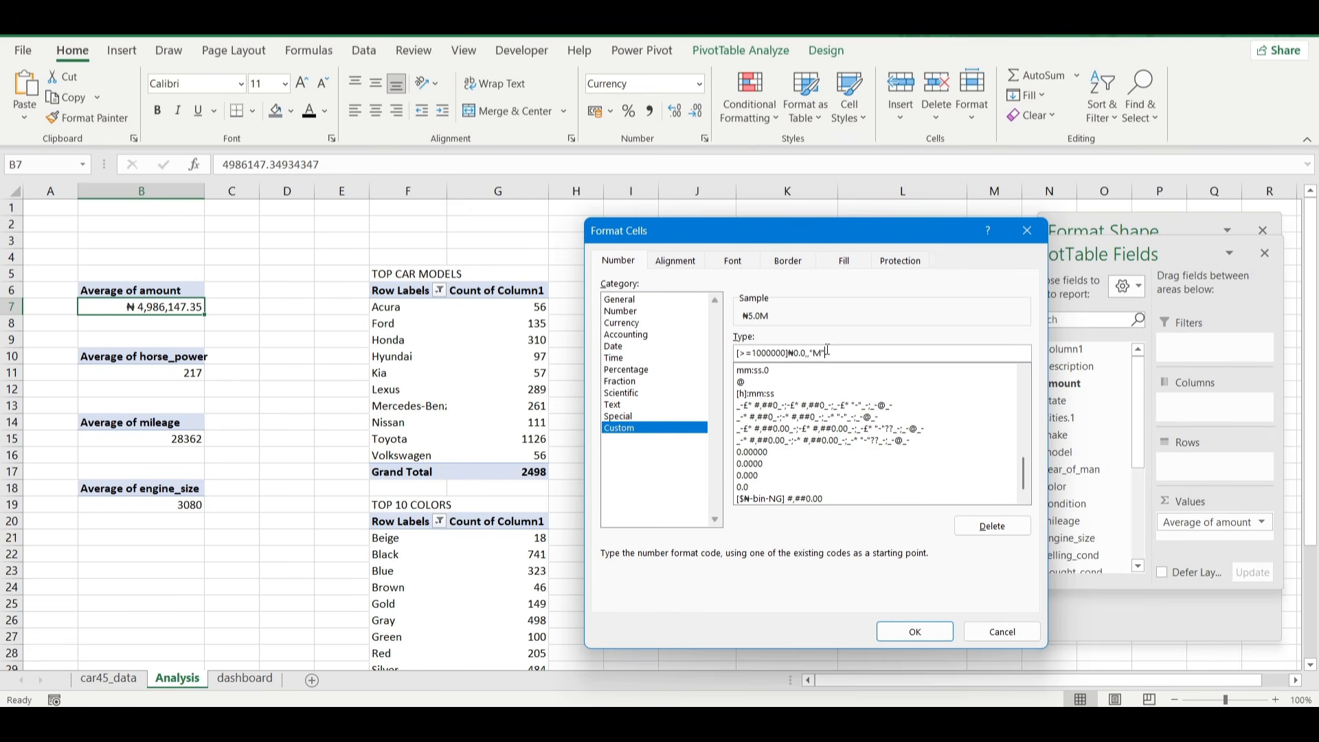
Append a copy of the condition to B7's custom format code, separated by a semicolon and adapted for thousands as [>=1000]₦0.0,"M".
{"action": "left_click_drag", "start_coordinate": [828, 351], "coordinate": [739, 353]}
{"action": "key", "text": "ctrl+c"}
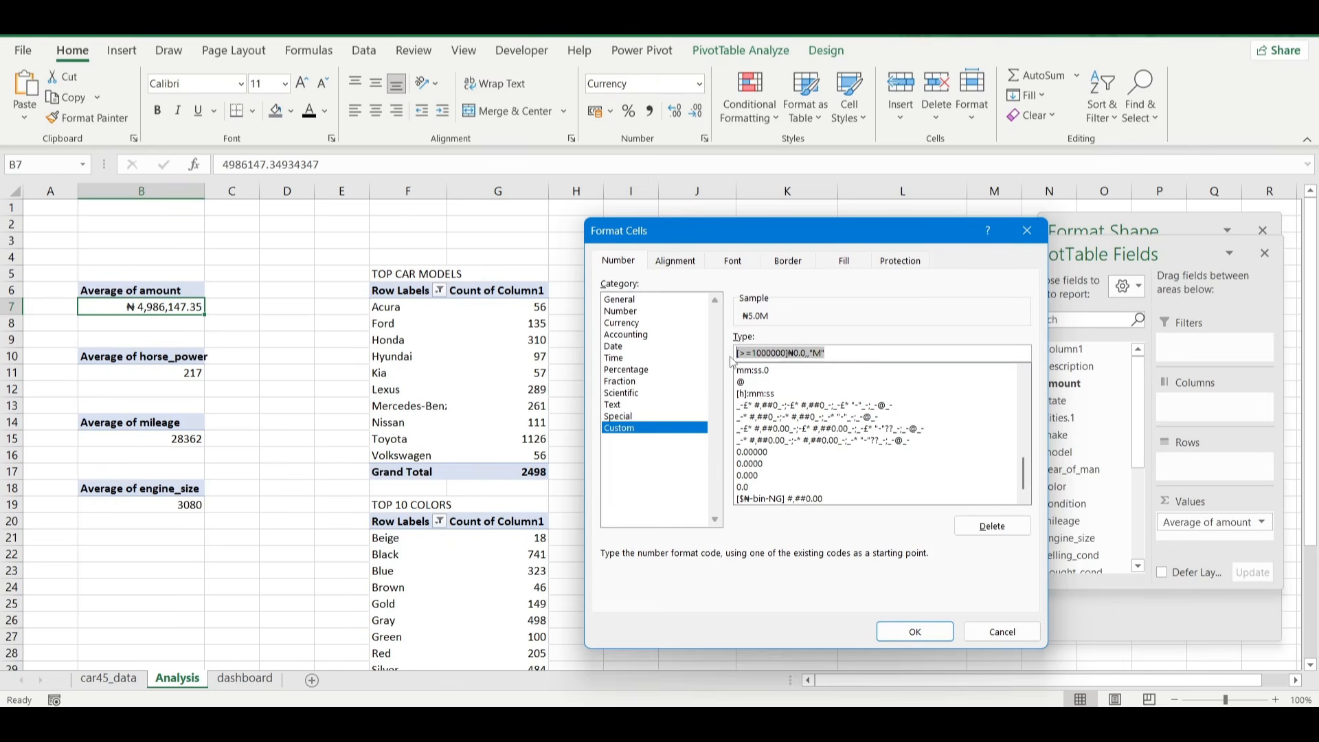
{"action": "left_click", "coordinate": [848, 354]}
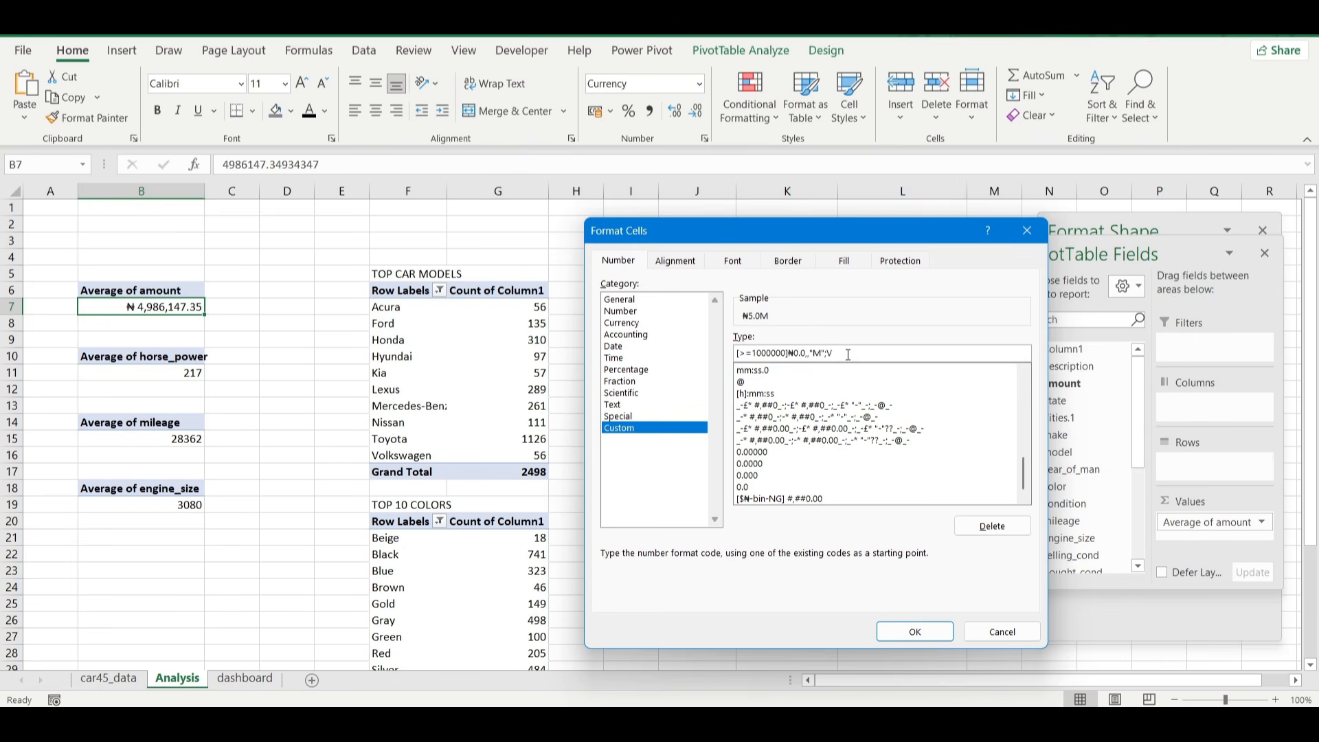
{"action": "key", "text": "ctrl+v"}
{"action": "key", "text": "BackSpace"}
{"action": "key", "text": "BackSpace"}
{"action": "key", "text": "BackSpace"}
{"action": "double_click", "coordinate": [891, 352]}
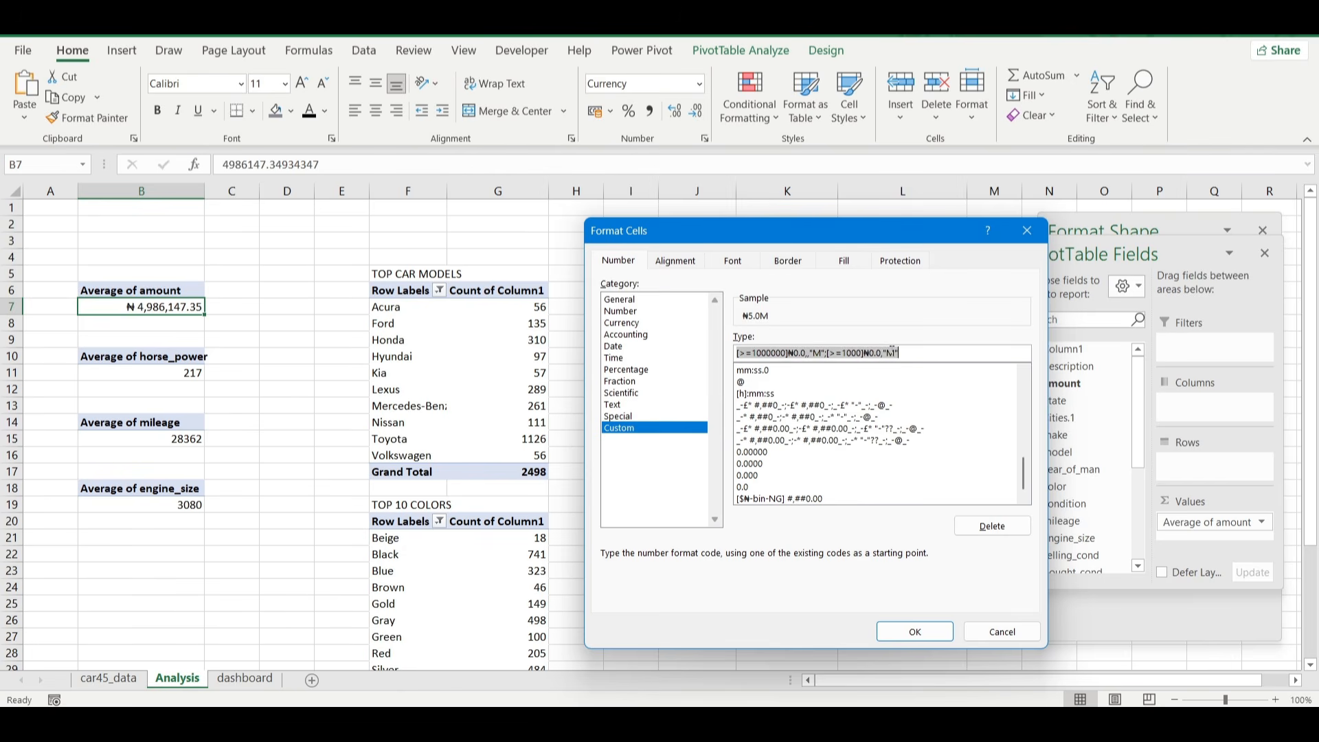
{"action": "left_click", "coordinate": [892, 352]}
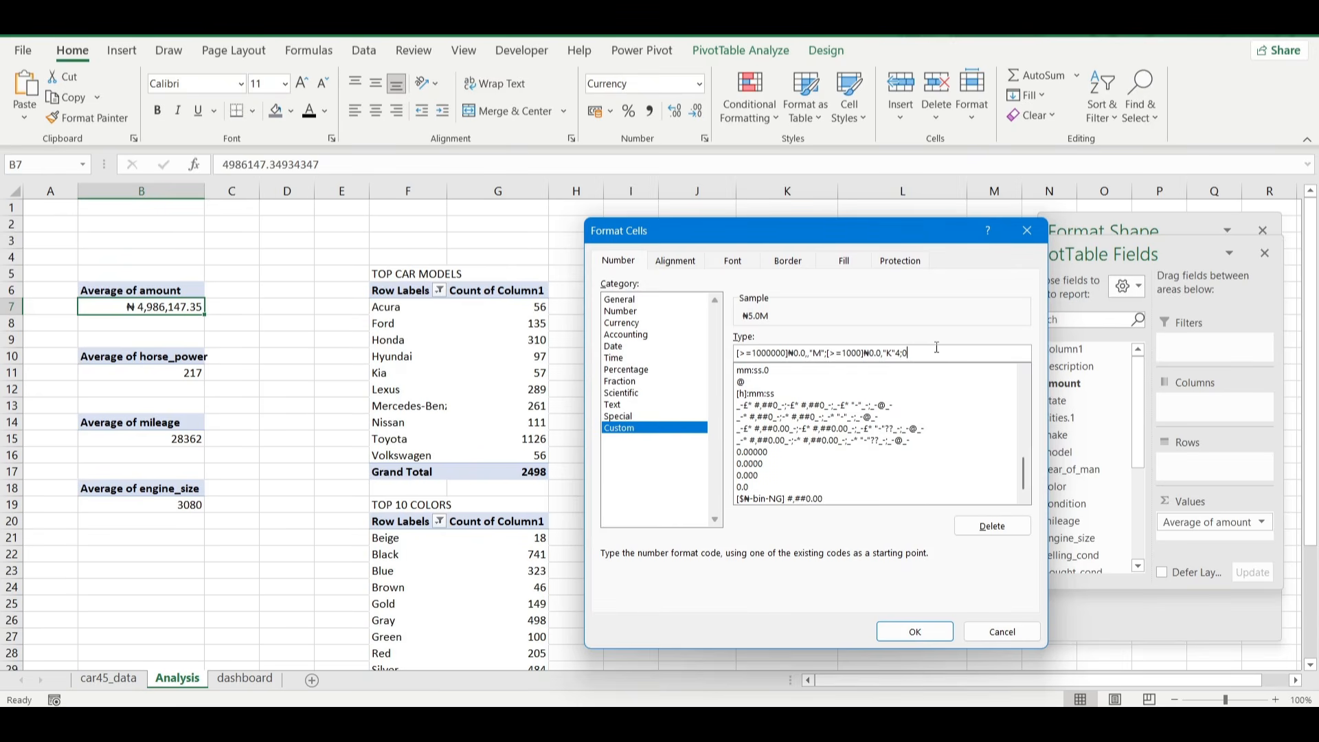
Apply B7's custom number format and copy its formatting to the average mileage in B15 and the average engine size in B19.
{"action": "left_click", "coordinate": [909, 631]}
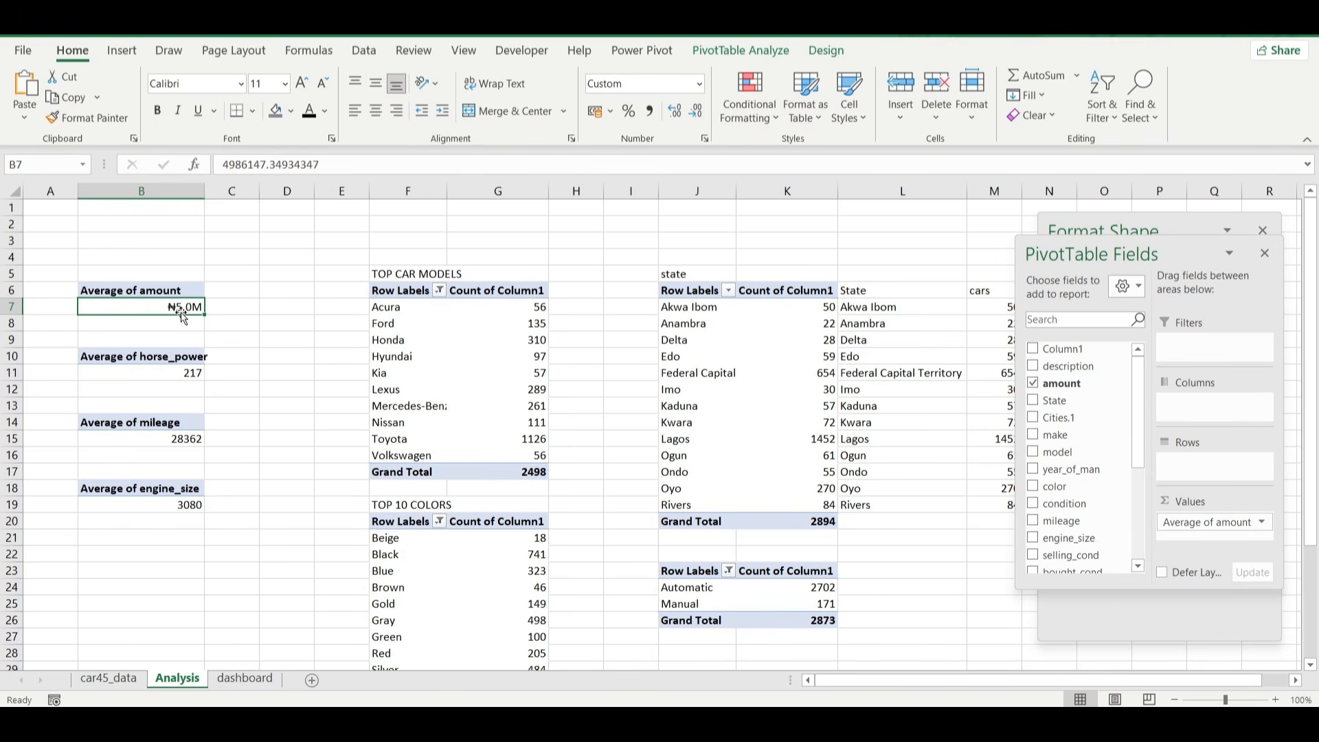
{"action": "left_click", "coordinate": [88, 118]}
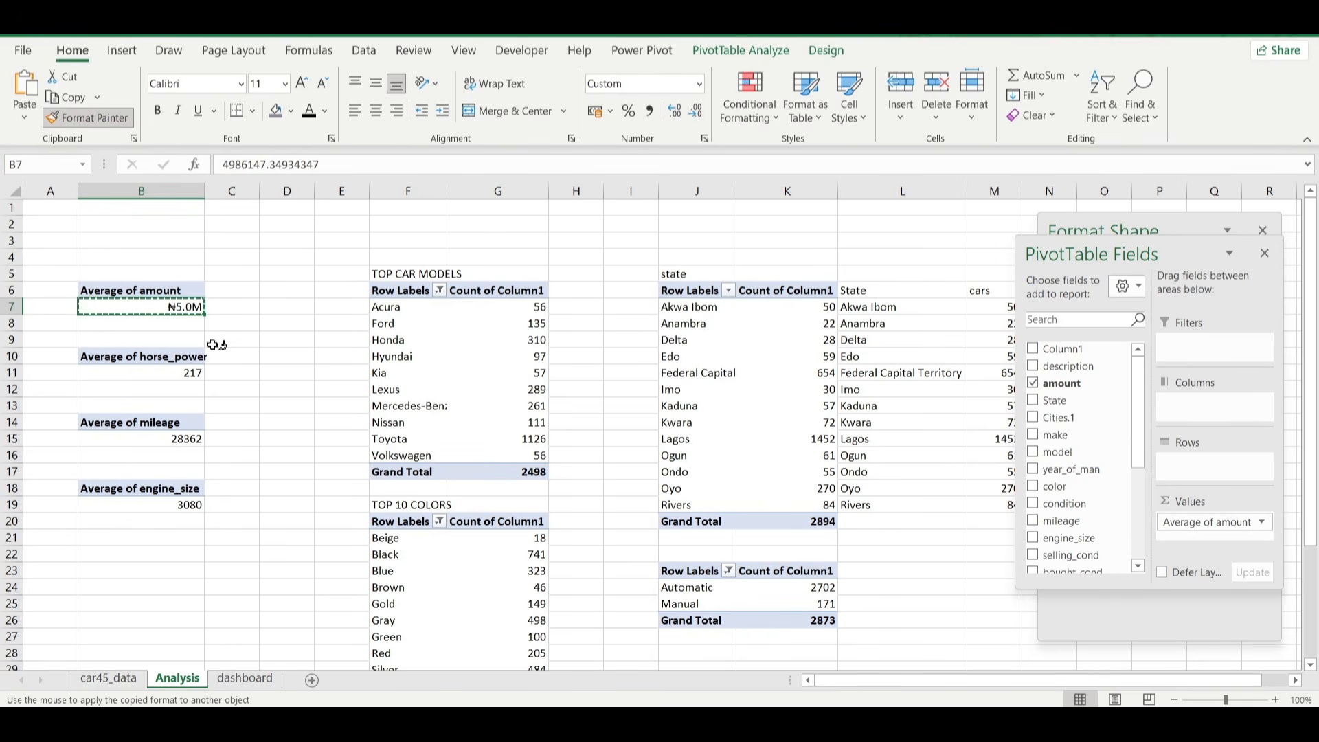
{"action": "left_click", "coordinate": [181, 444]}
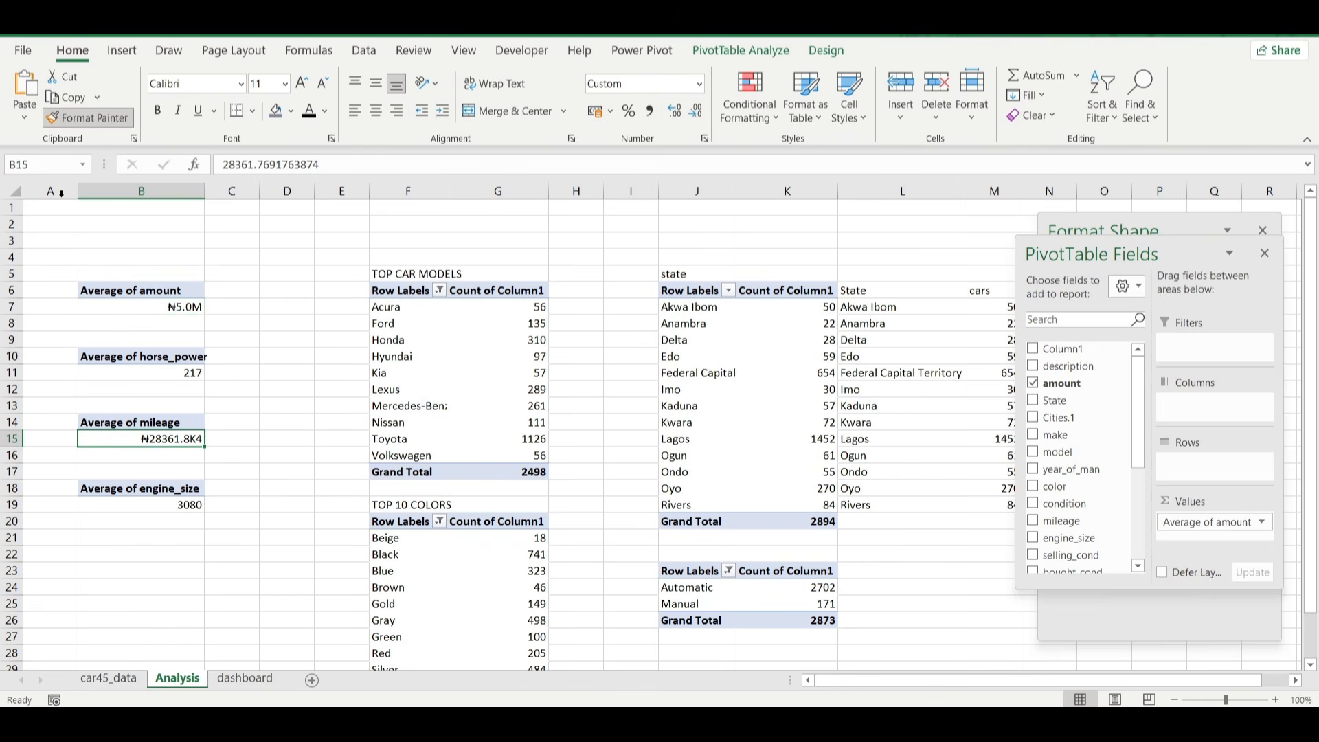
{"action": "left_click", "coordinate": [88, 117]}
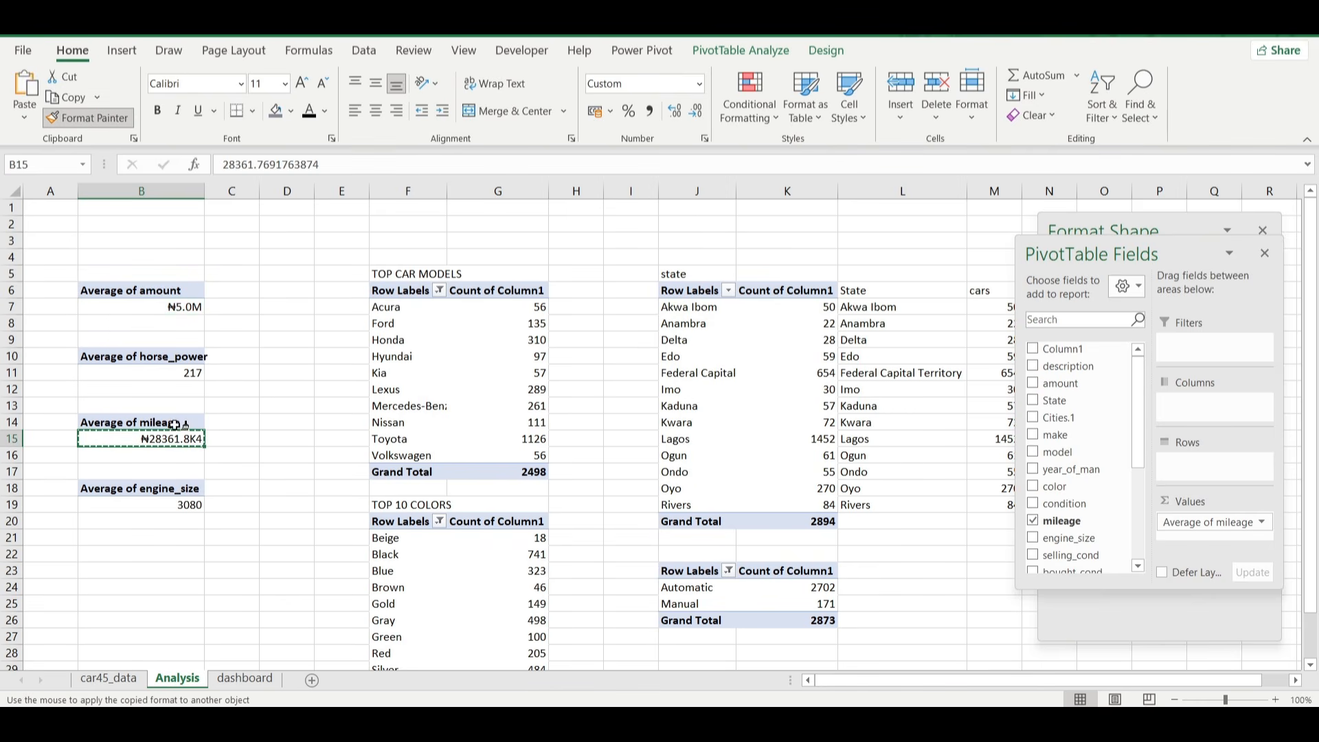
{"action": "left_click", "coordinate": [187, 505]}
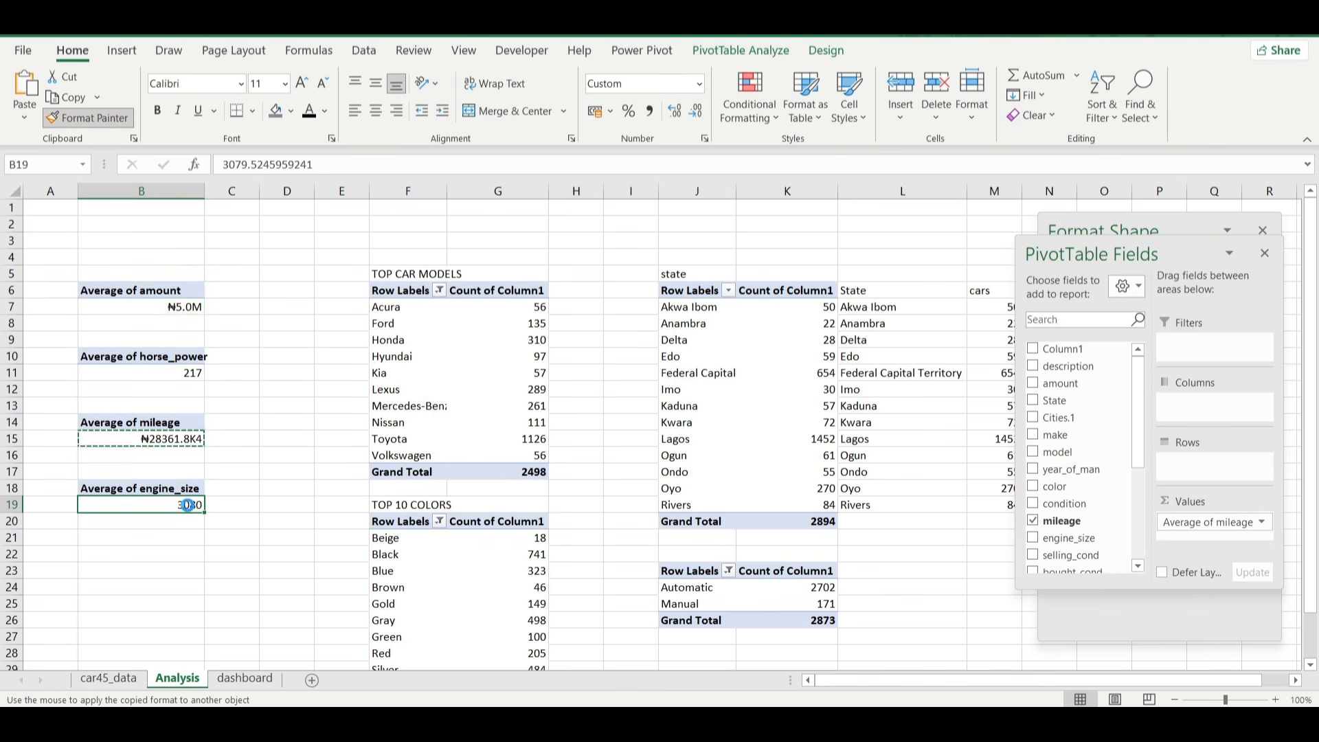
Correct B15's custom number format by removing the ₦ symbols and stray 4, making it [>=1000000]0.0,,"M";[>=1000]0.0,"K";0.
{"action": "left_click", "coordinate": [195, 439]}
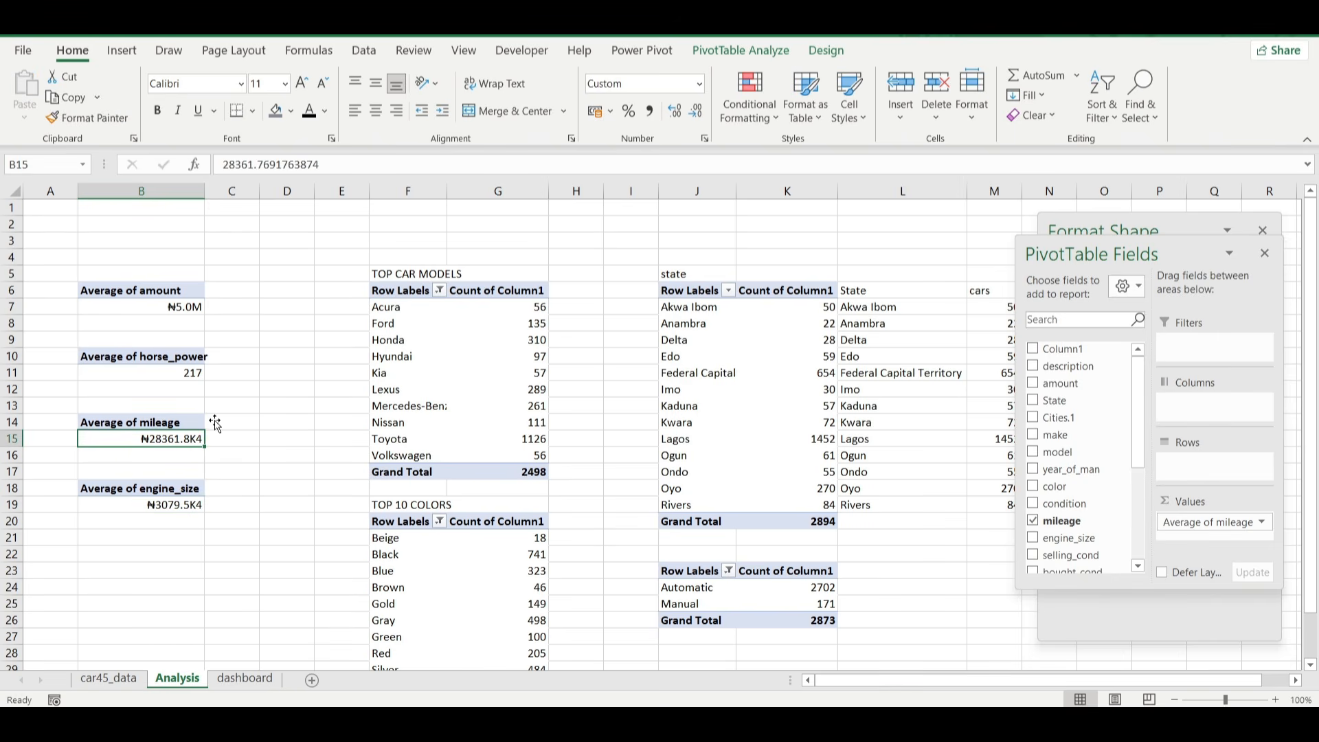
{"action": "left_click", "coordinate": [705, 140]}
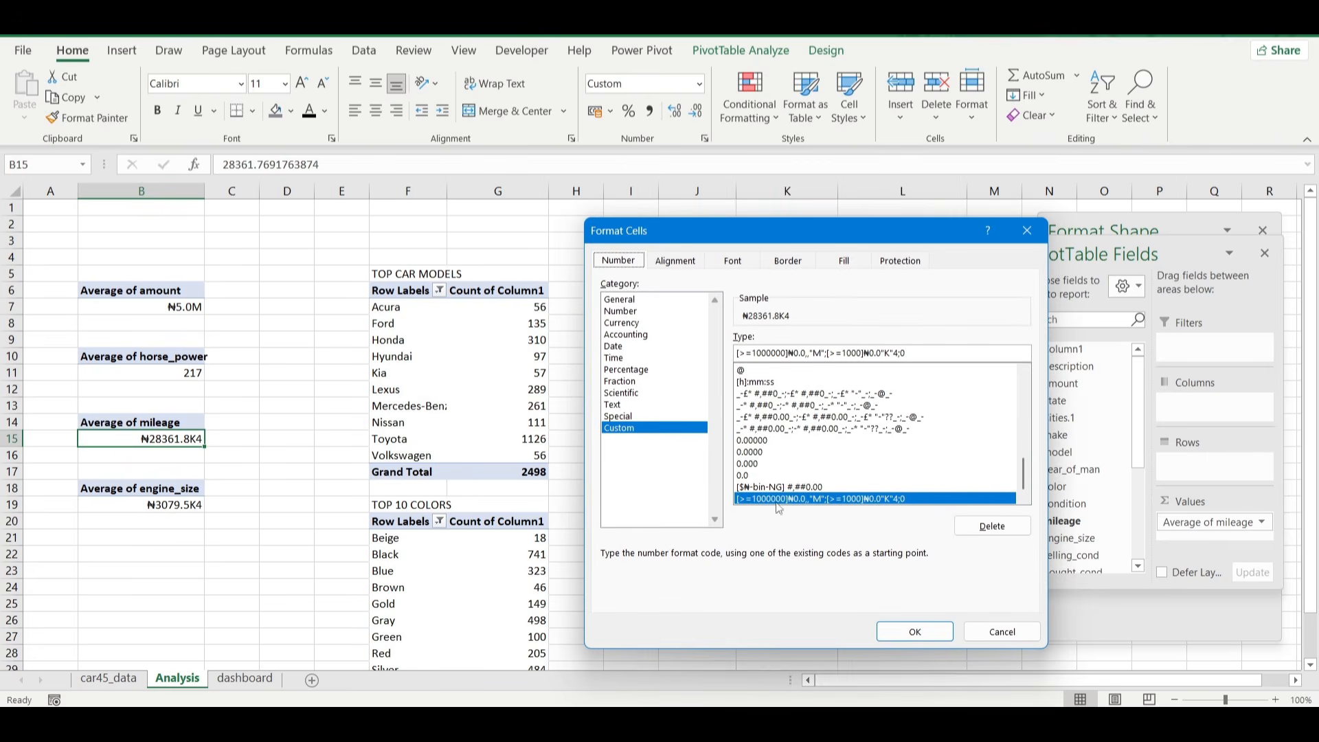
{"action": "left_click", "coordinate": [852, 352]}
{"action": "left_click", "coordinate": [897, 352]}
{"action": "key", "text": "BackSpace"}
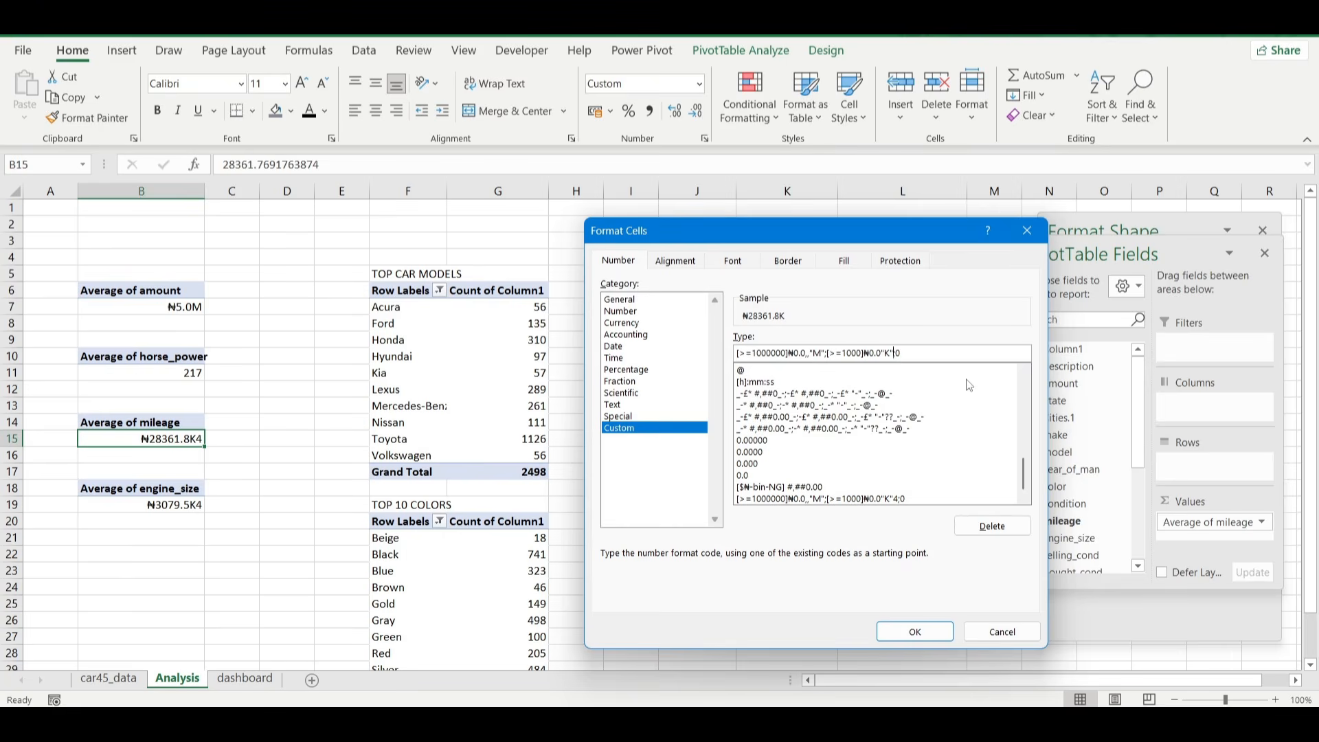
{"action": "left_click", "coordinate": [883, 352]}
{"action": "type", "text": ","}
{"action": "left_click", "coordinate": [867, 352]}
{"action": "key", "text": "BackSpace"}
{"action": "left_click", "coordinate": [792, 353]}
{"action": "key", "text": "BackSpace"}
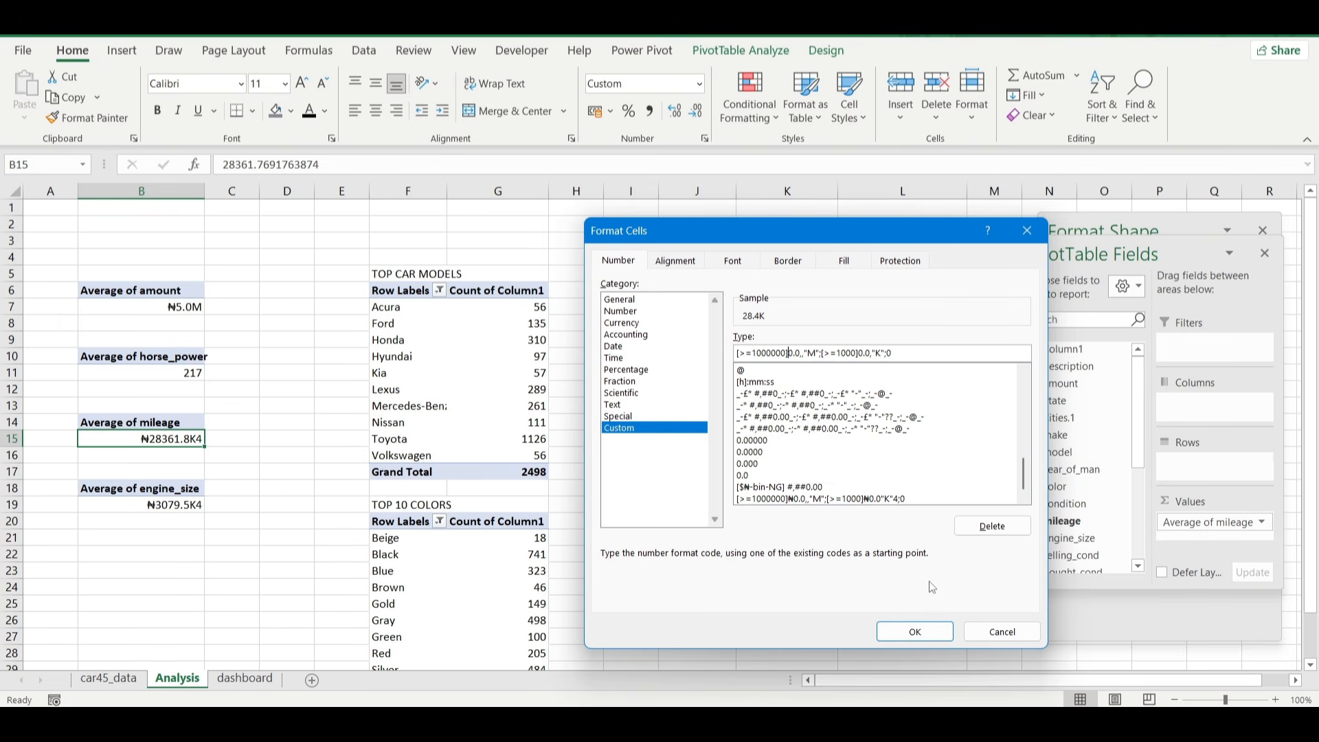
{"action": "left_click", "coordinate": [913, 629]}
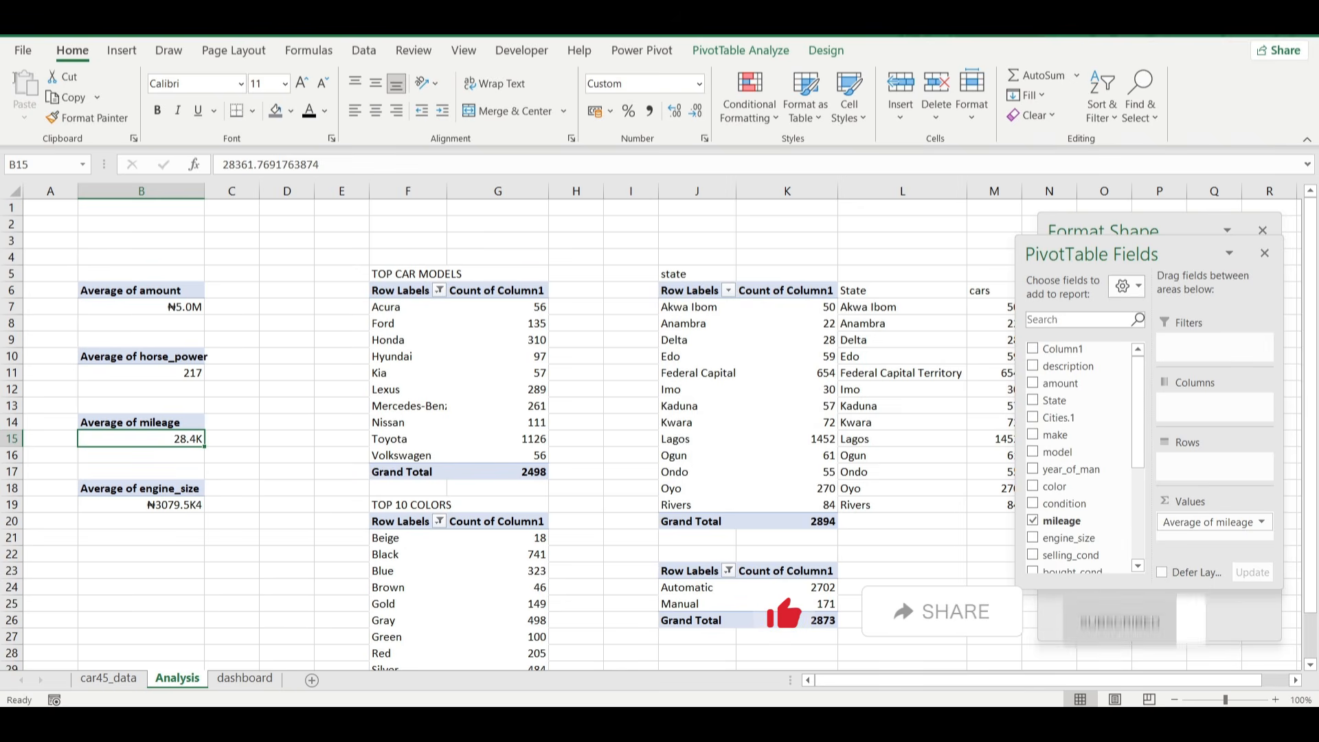
Copy B15's formatting to the average engine size in B19, and reduce the average mileage in B15 to zero decimal places.
{"action": "left_click", "coordinate": [84, 117]}
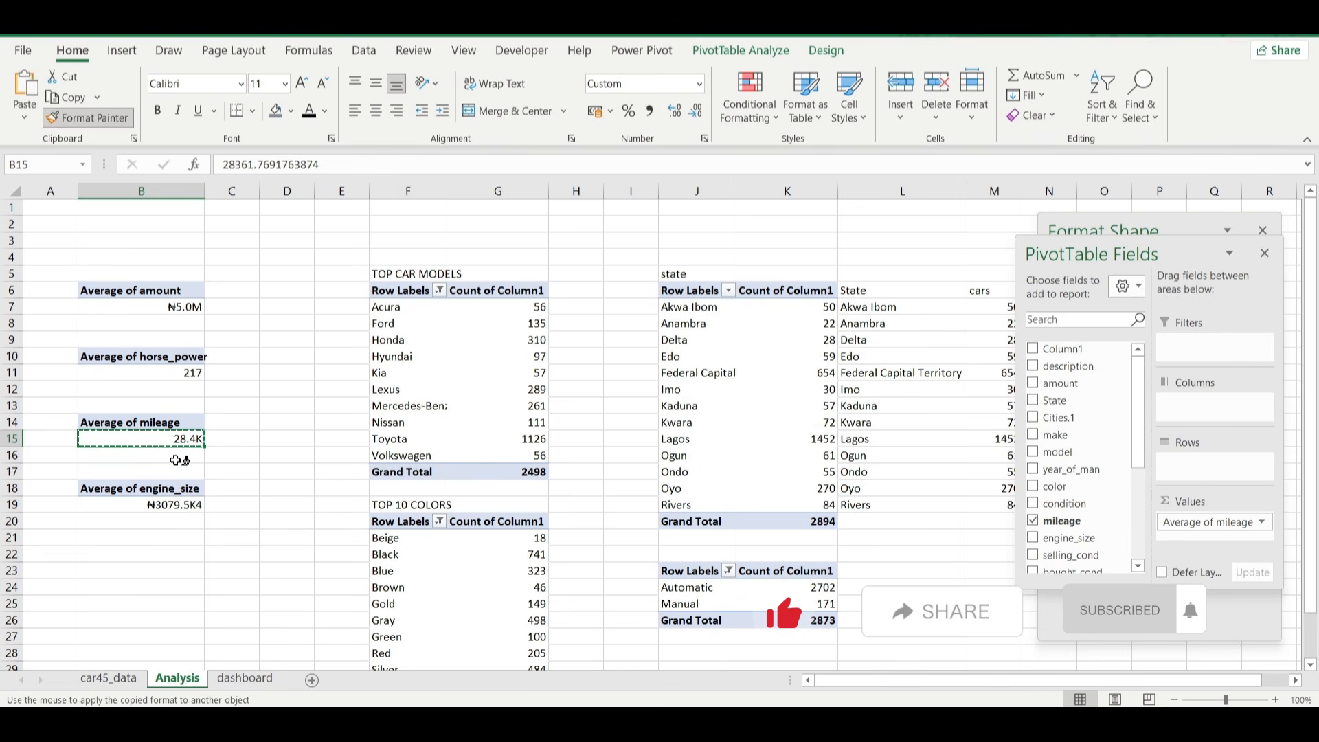
{"action": "left_click", "coordinate": [178, 507]}
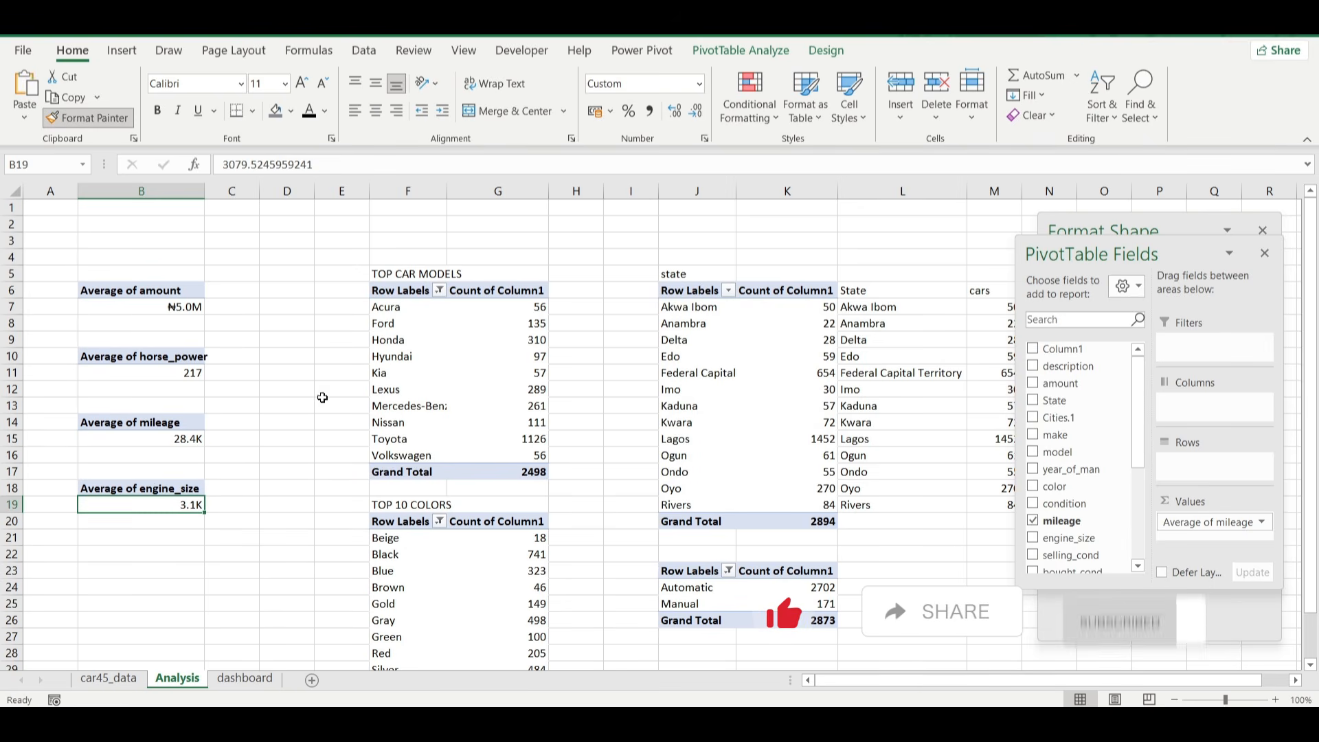
{"action": "left_click", "coordinate": [182, 439]}
{"action": "left_click", "coordinate": [695, 111]}
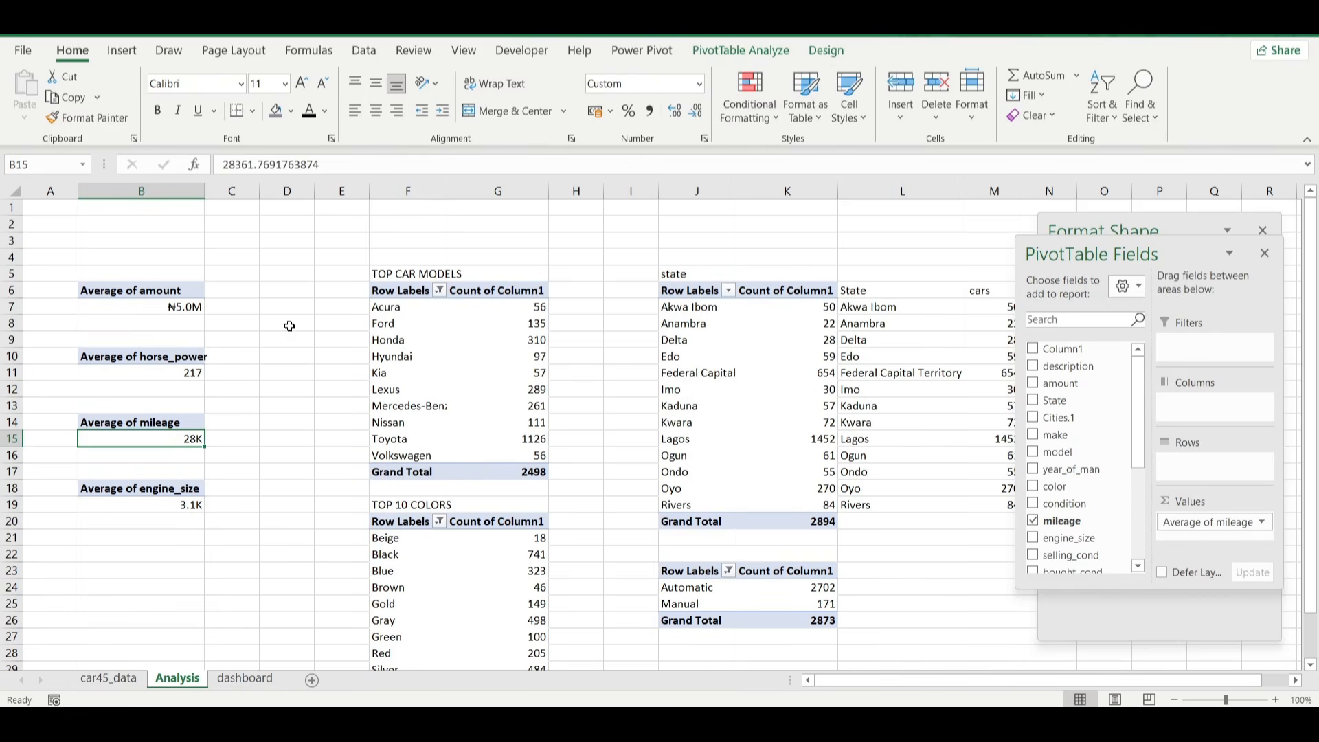
{"action": "left_click", "coordinate": [242, 399]}
Check the defined names of the average amount, horse power, mileage and engine size cells in column B.
{"action": "left_click", "coordinate": [182, 306]}
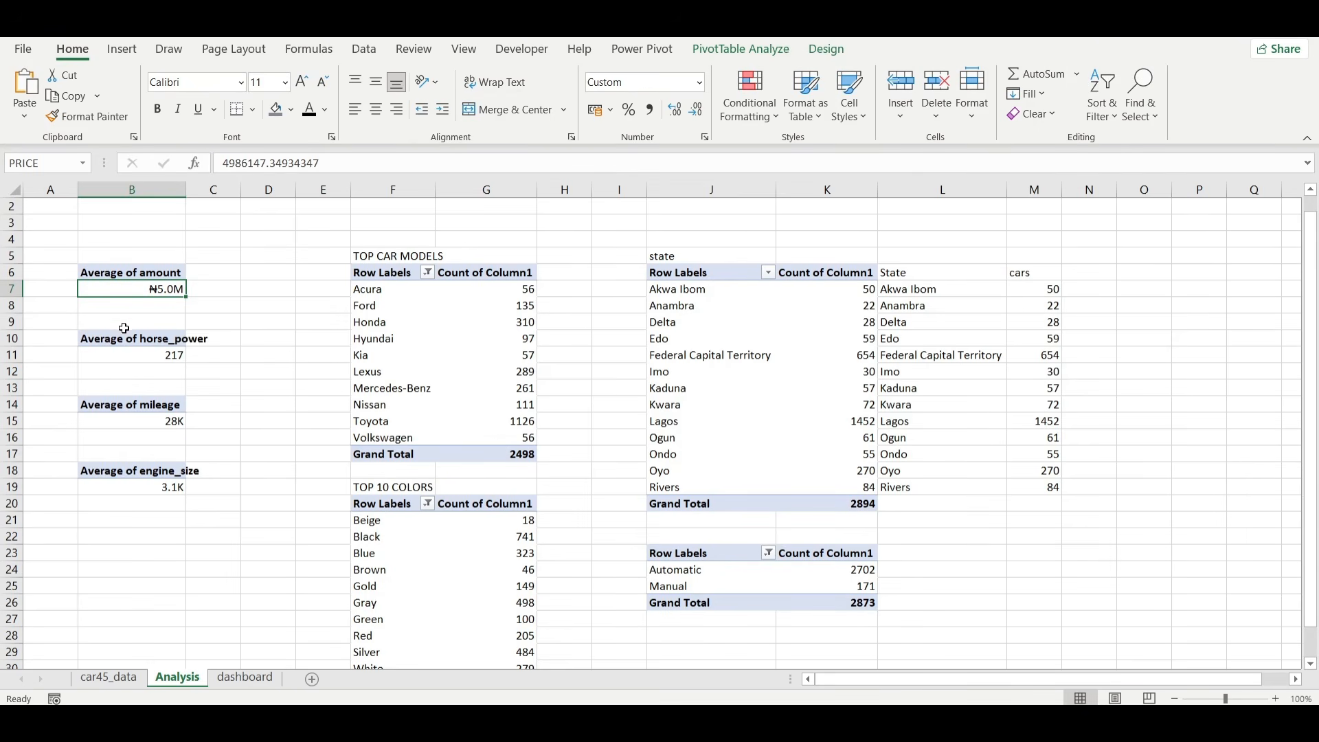
{"action": "left_click", "coordinate": [128, 357]}
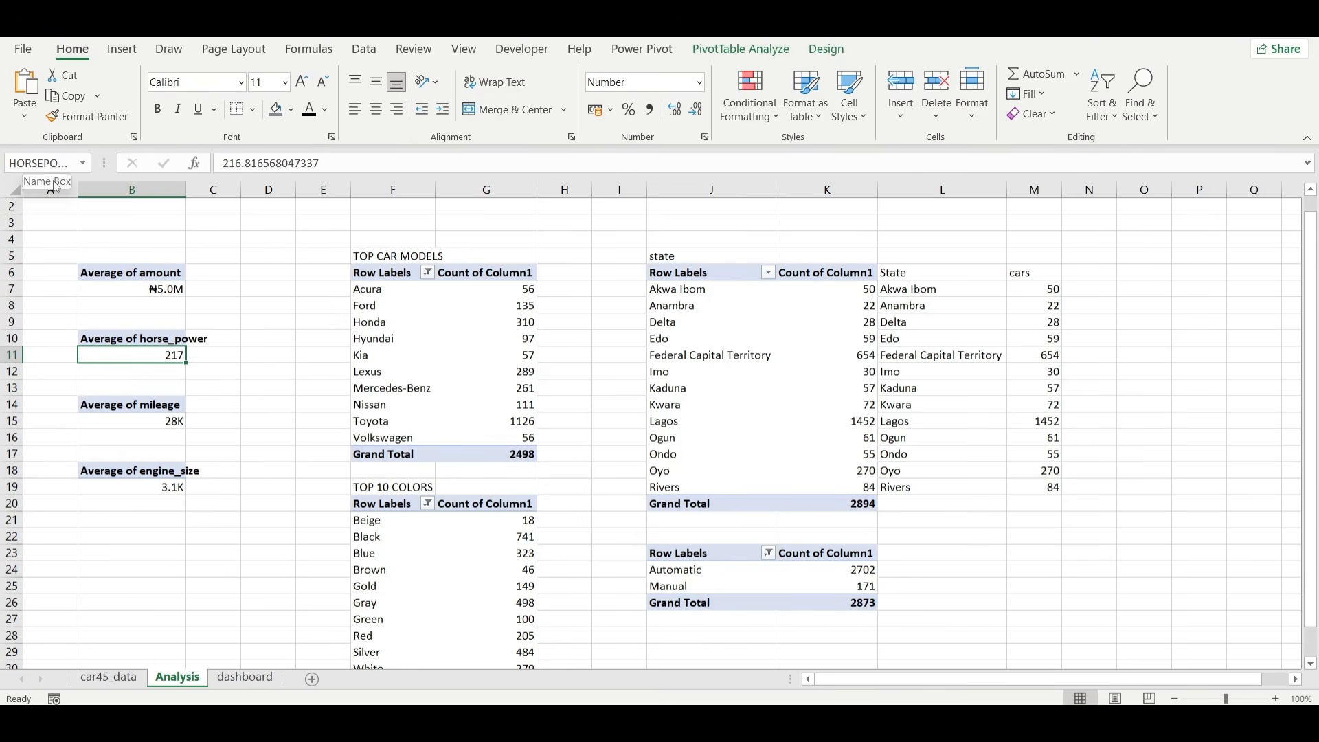
{"action": "left_click", "coordinate": [137, 422]}
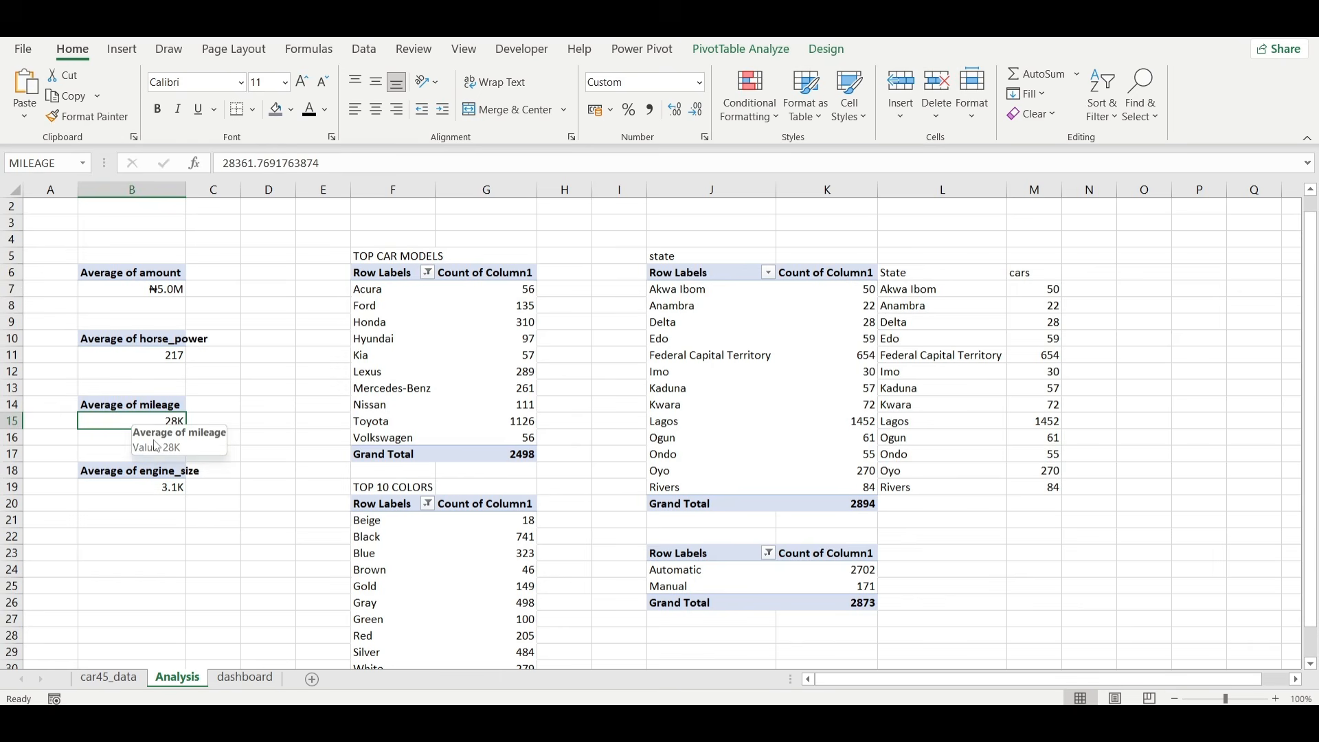
{"action": "left_click", "coordinate": [150, 486]}
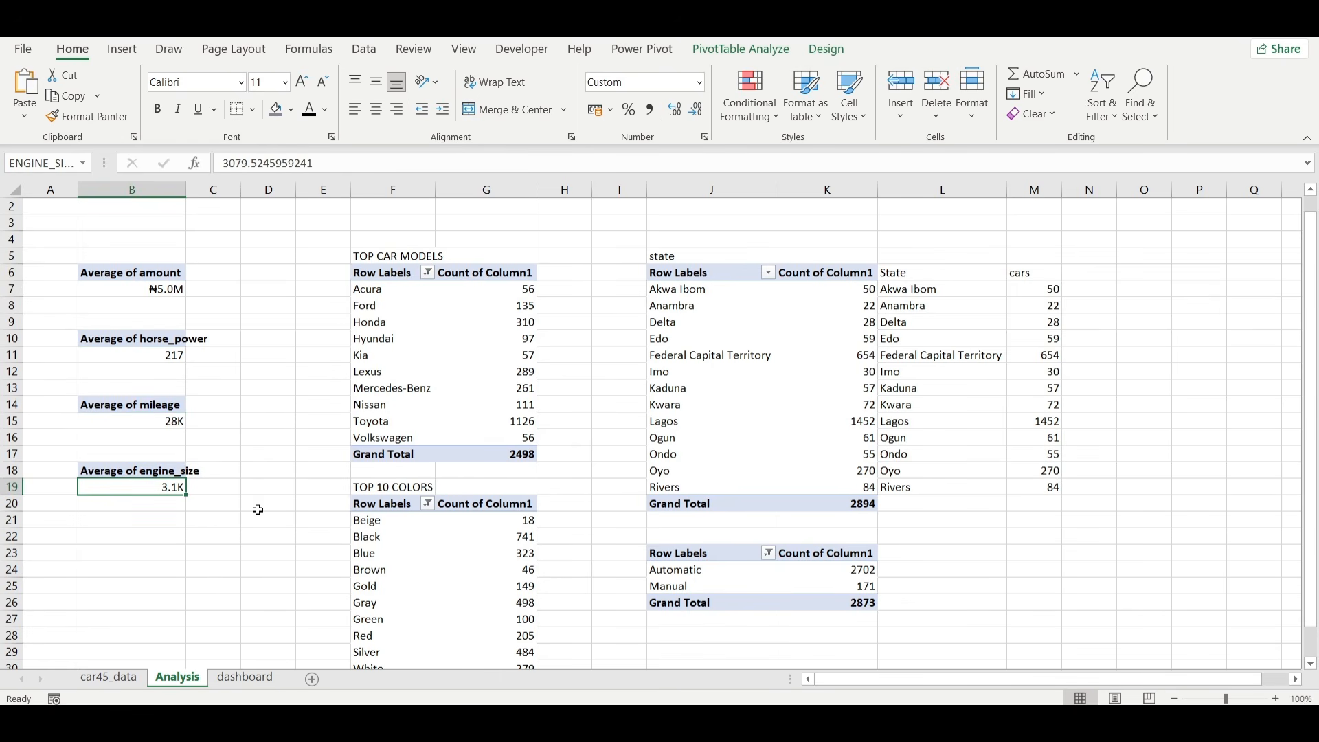
On the dashboard sheet, draw a text box about 1.18 cm high and 2.16 cm wide in the empty area beside the side panel.
{"action": "left_click", "coordinate": [246, 678]}
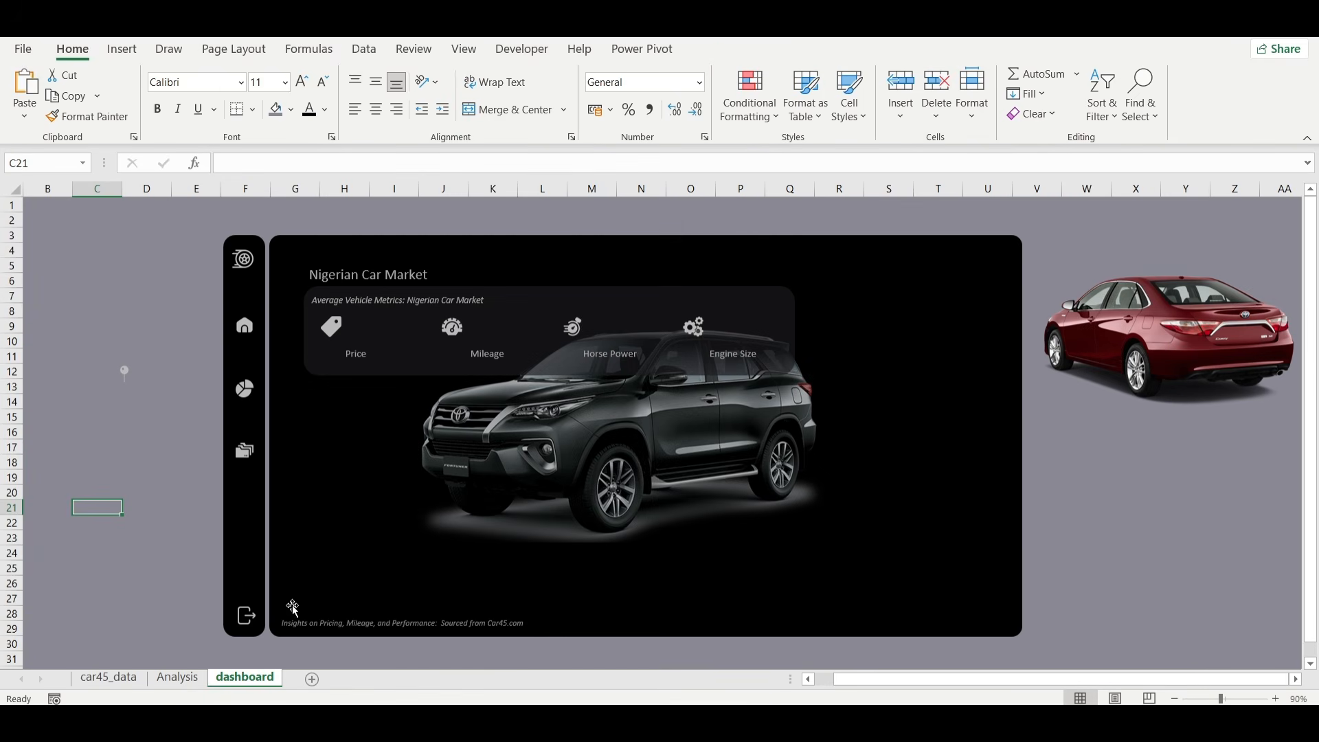
{"action": "left_click", "coordinate": [135, 292]}
{"action": "left_click", "coordinate": [122, 49]}
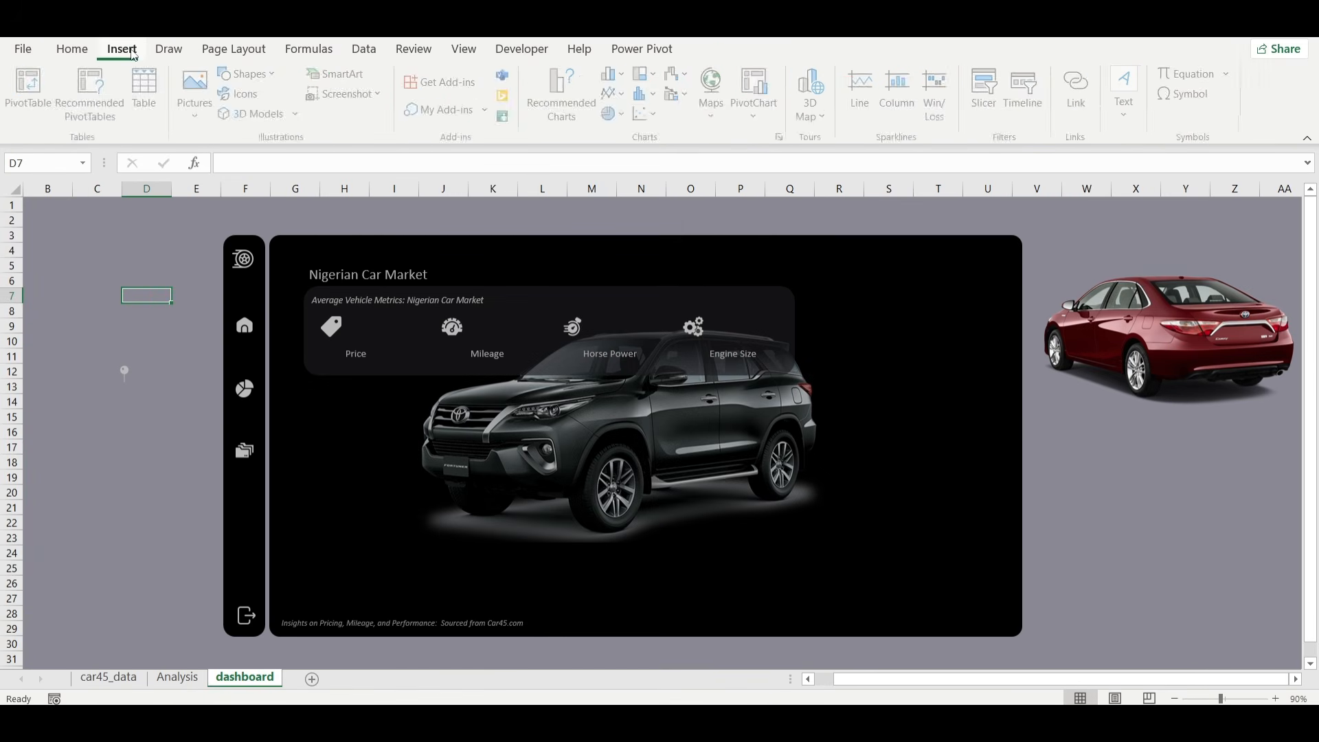
{"action": "left_click", "coordinate": [250, 73]}
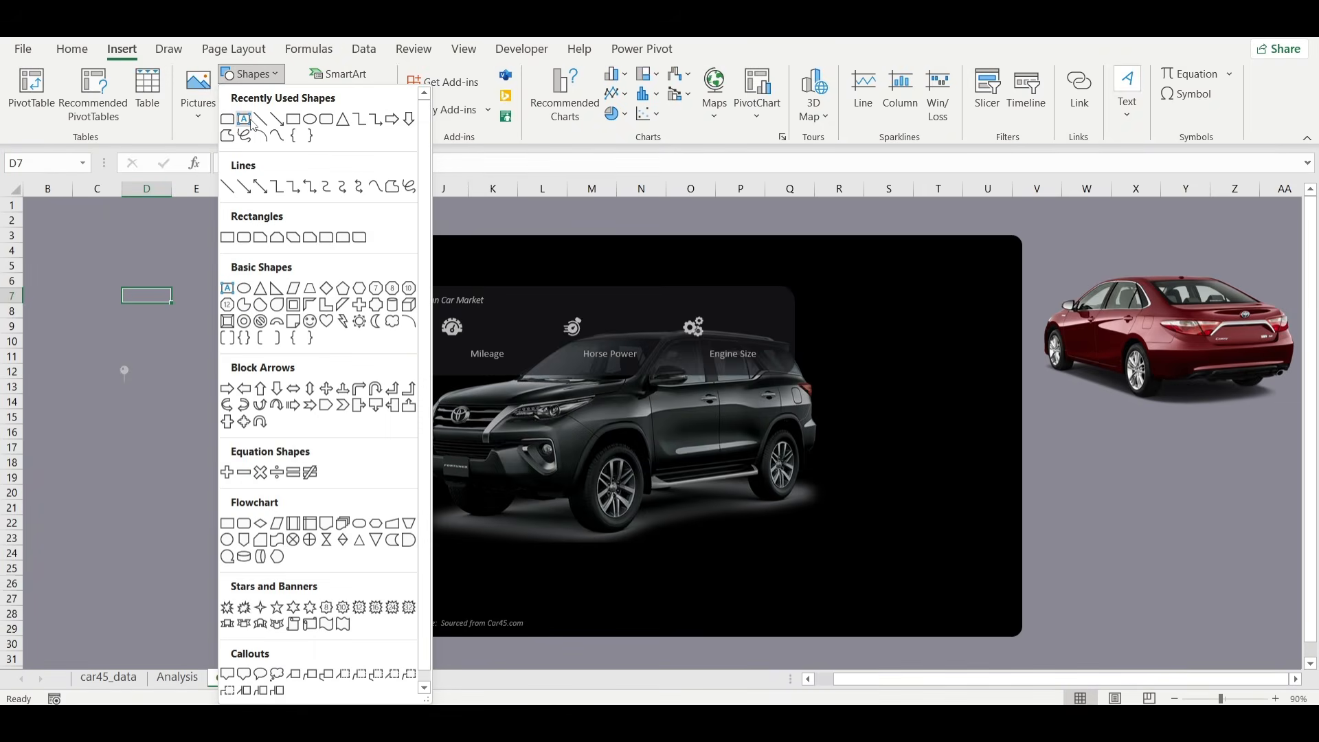
{"action": "left_click", "coordinate": [228, 248]}
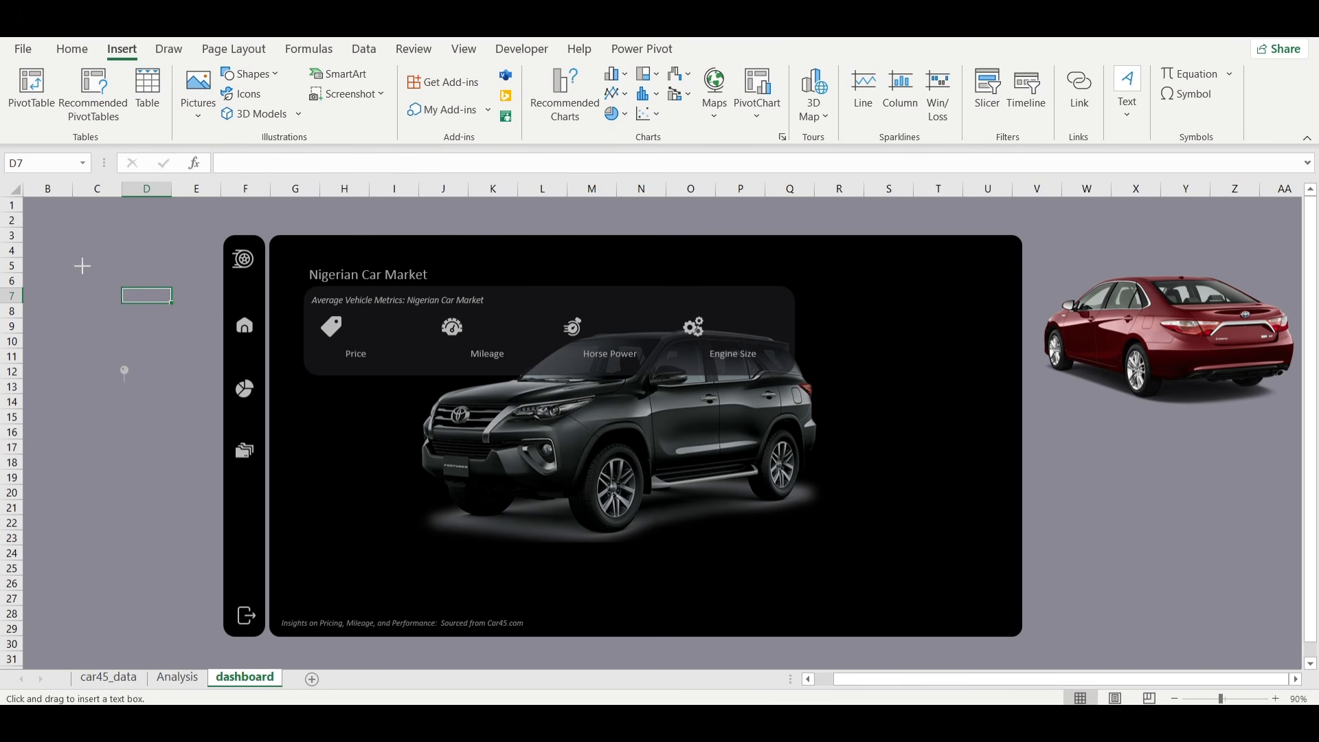
{"action": "left_click_drag", "start_coordinate": [81, 265], "coordinate": [147, 300]}
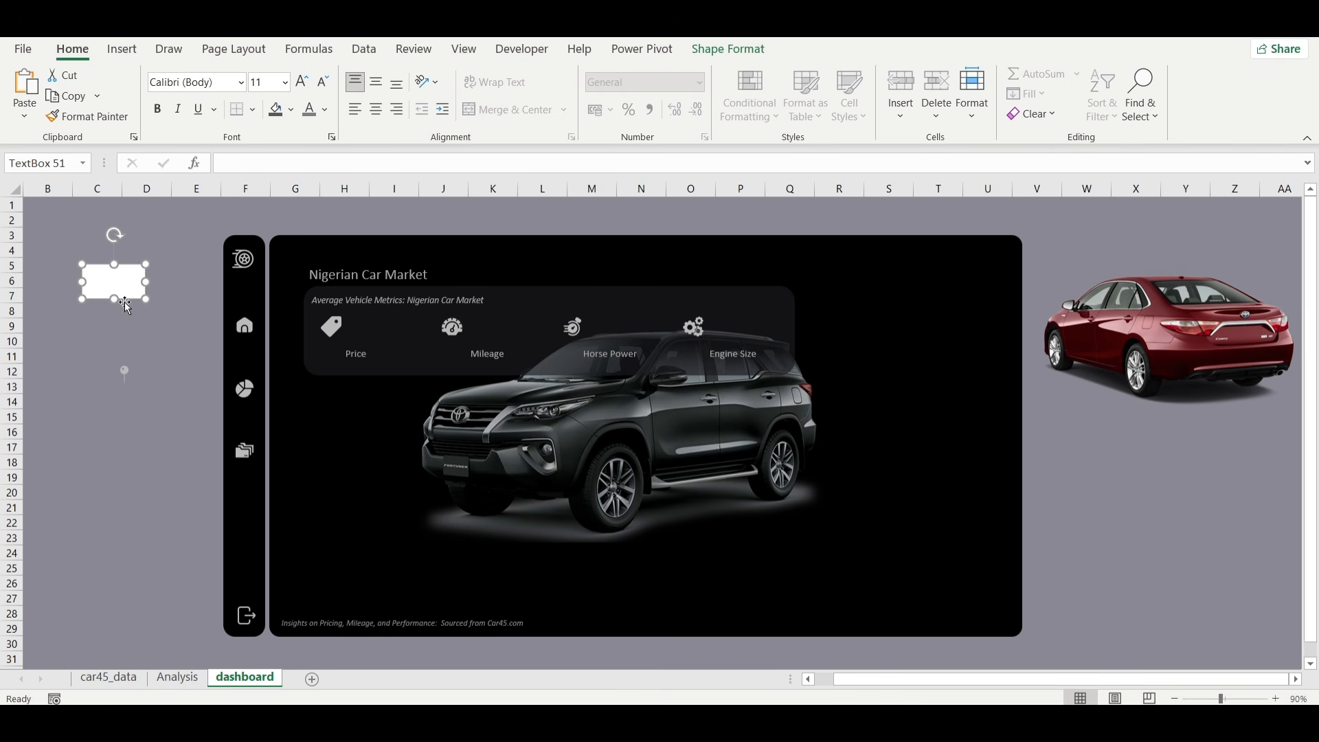
Set the new text box to no fill and no line.
{"action": "left_click", "coordinate": [730, 48]}
{"action": "left_click", "coordinate": [674, 137]}
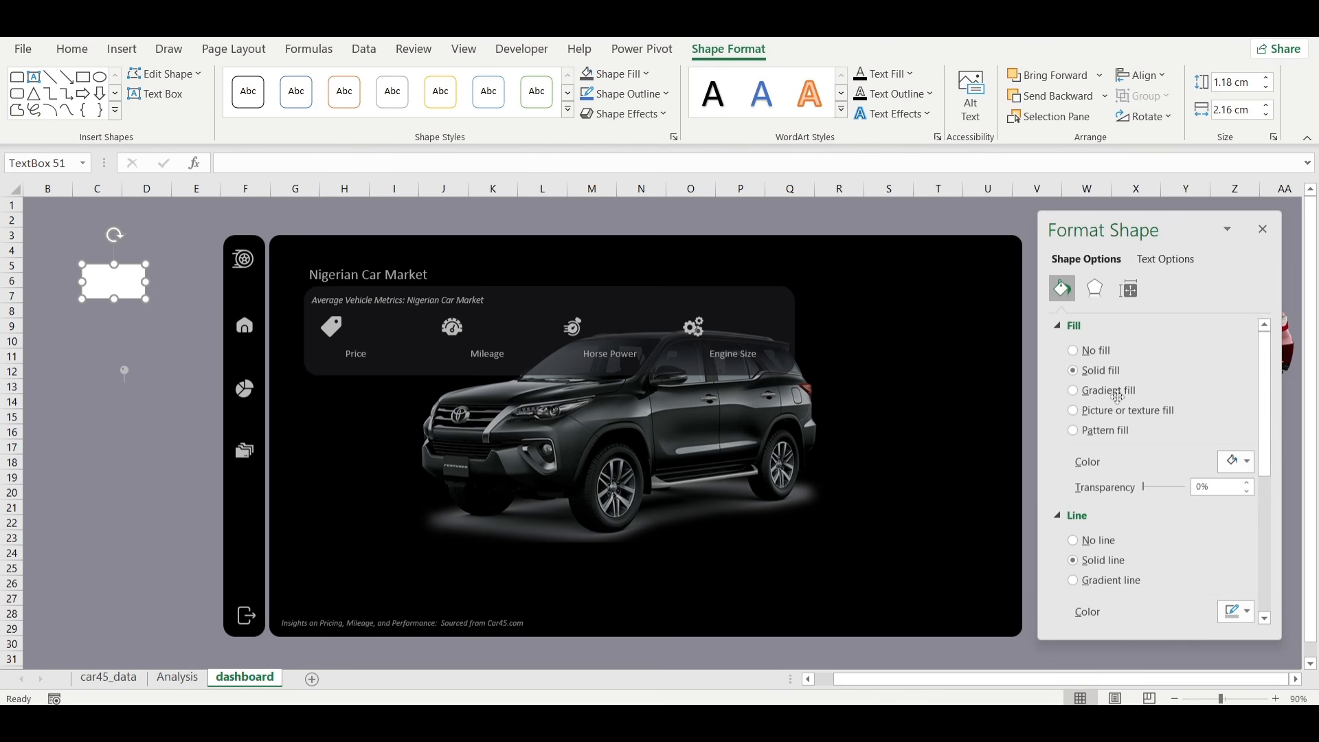
{"action": "left_click", "coordinate": [1097, 351]}
{"action": "left_click", "coordinate": [1094, 483]}
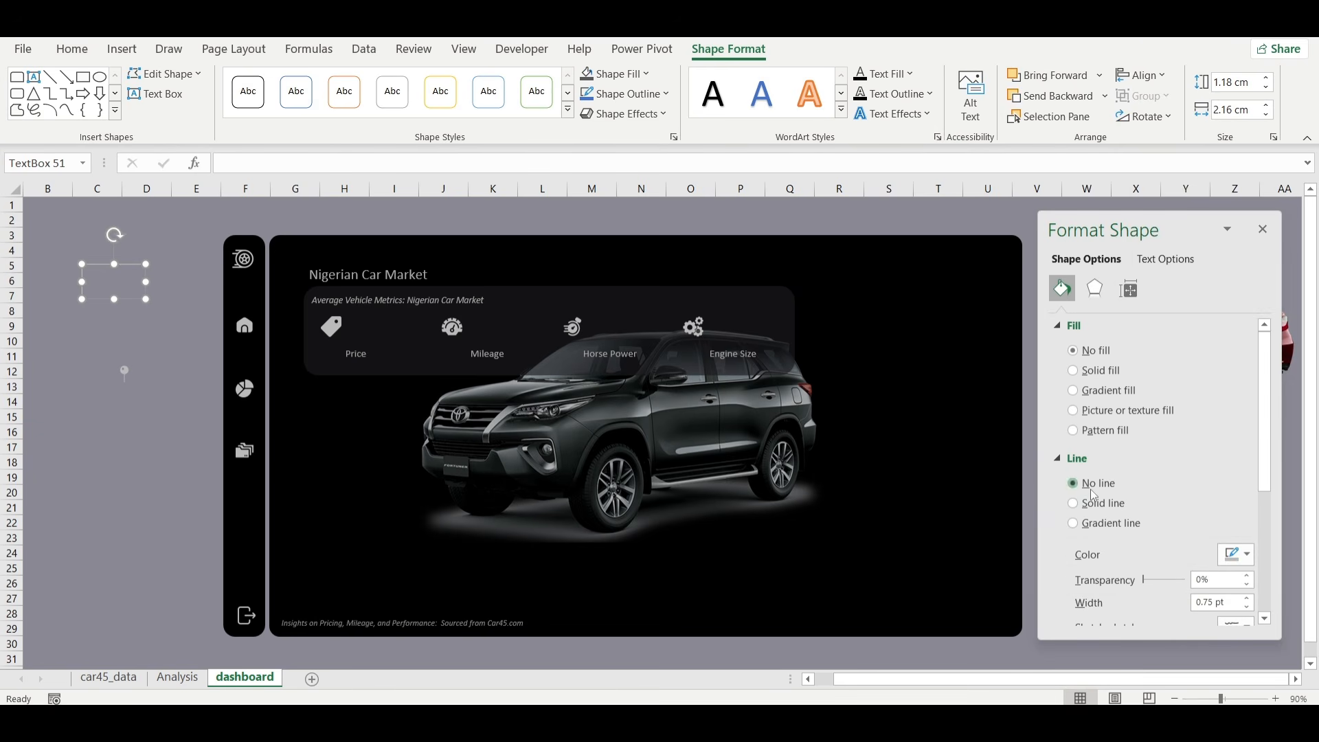
Link the text box to the average amount cell with the formula =PRICE.
{"action": "left_click", "coordinate": [241, 160]}
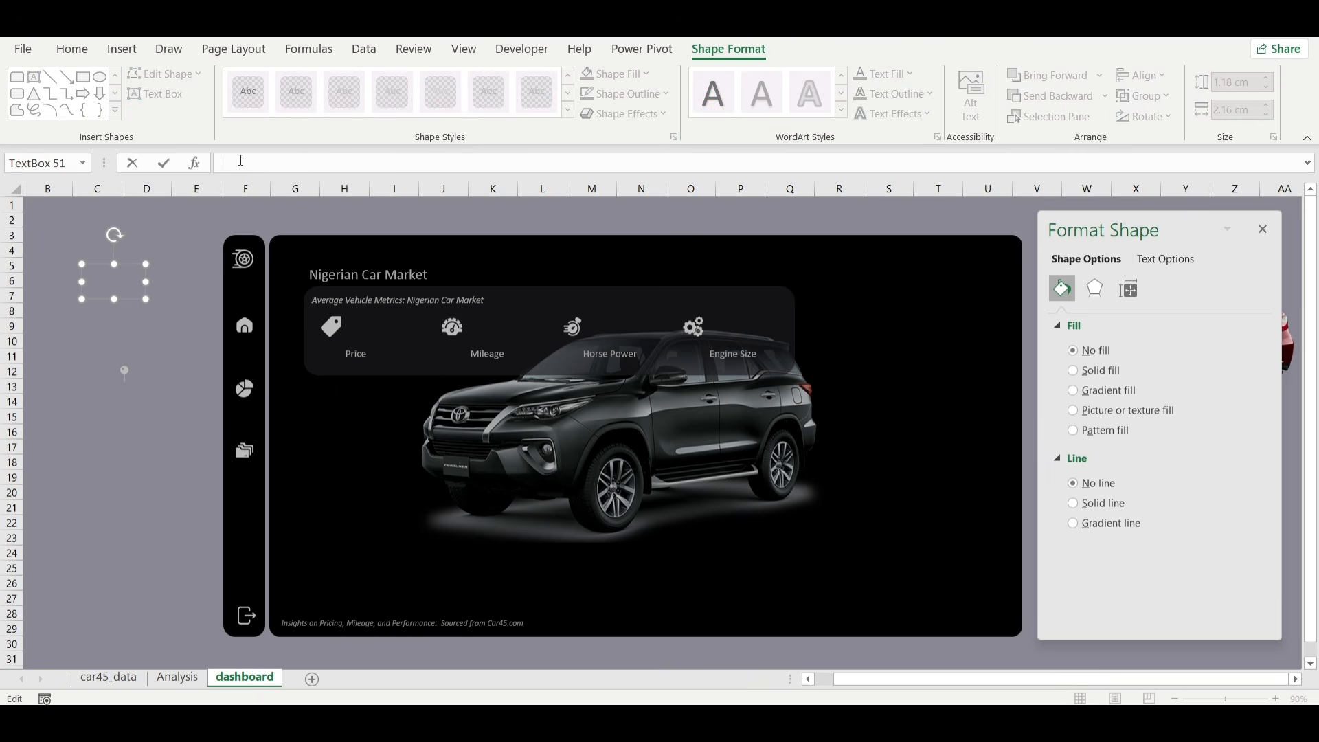
{"action": "type", "text": "=price"}
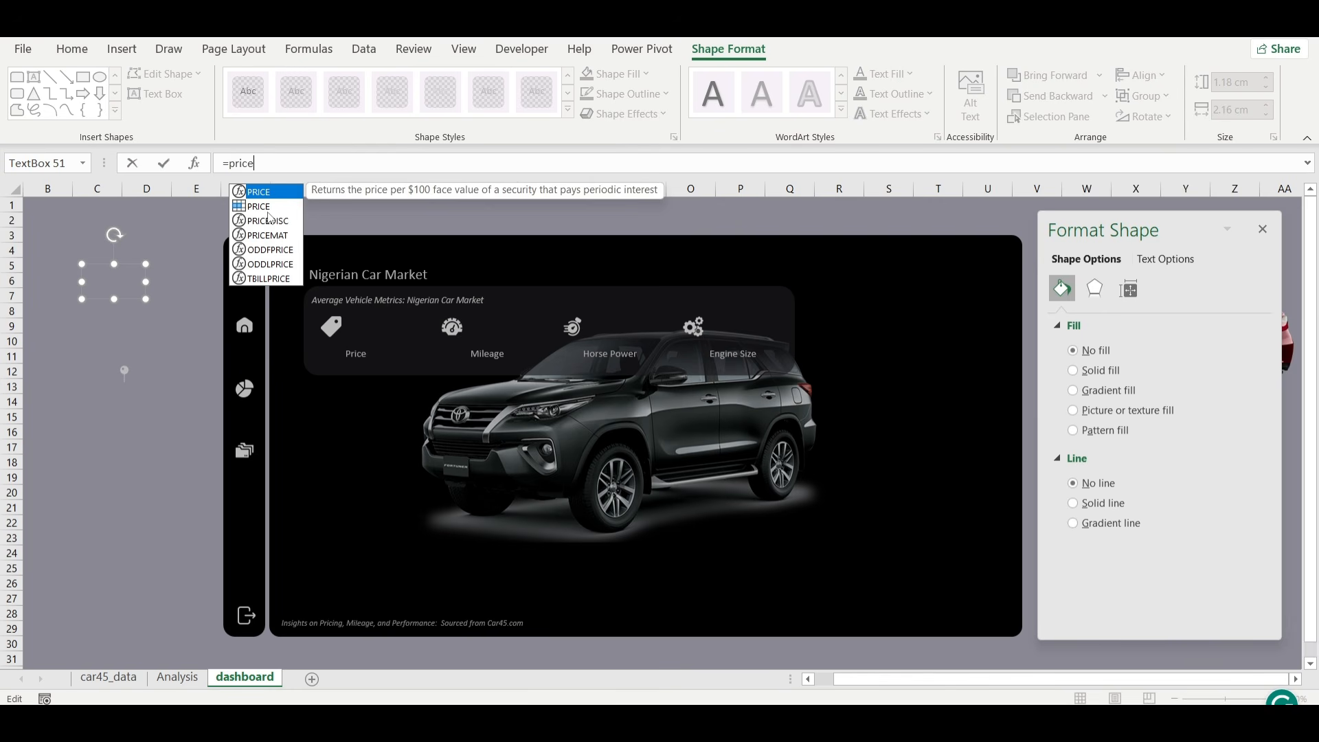
{"action": "key", "text": "Return"}
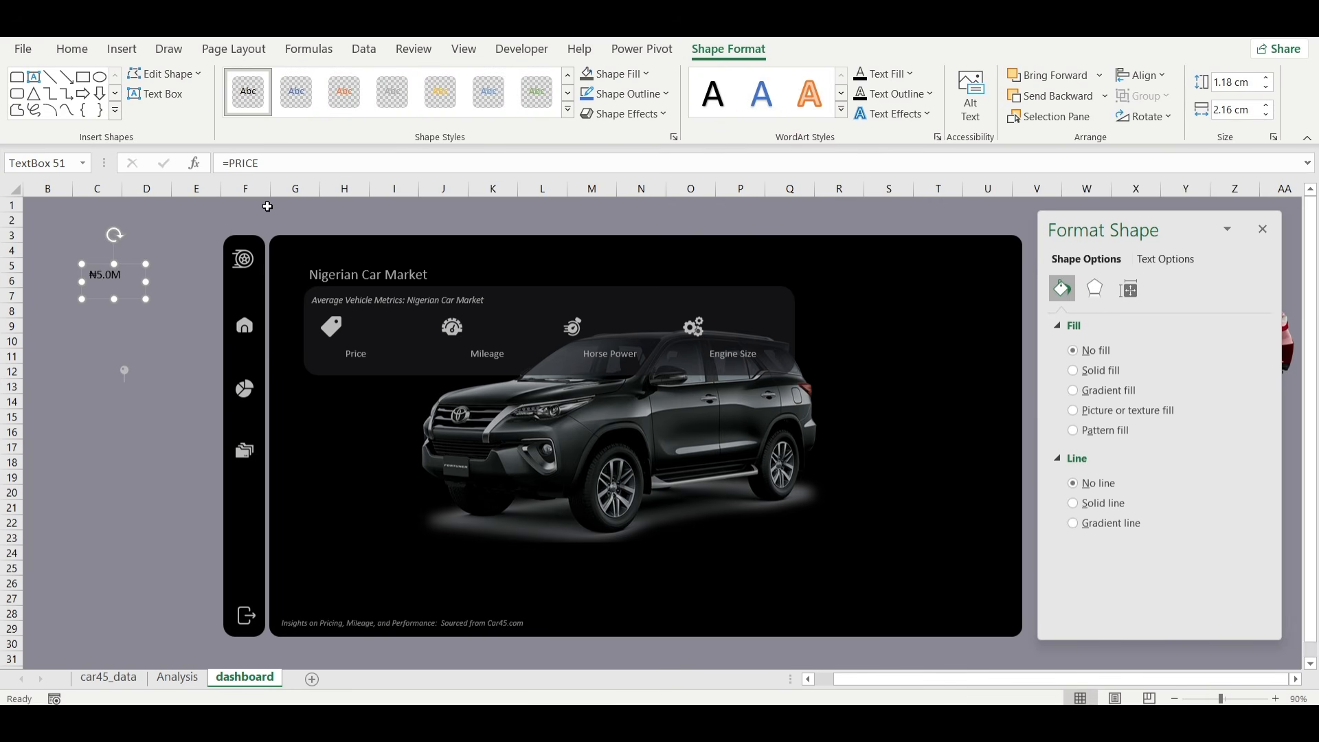
Format the price text box in gray at font size 18 and place it above the Price label in the metrics banner.
{"action": "left_click", "coordinate": [72, 49]}
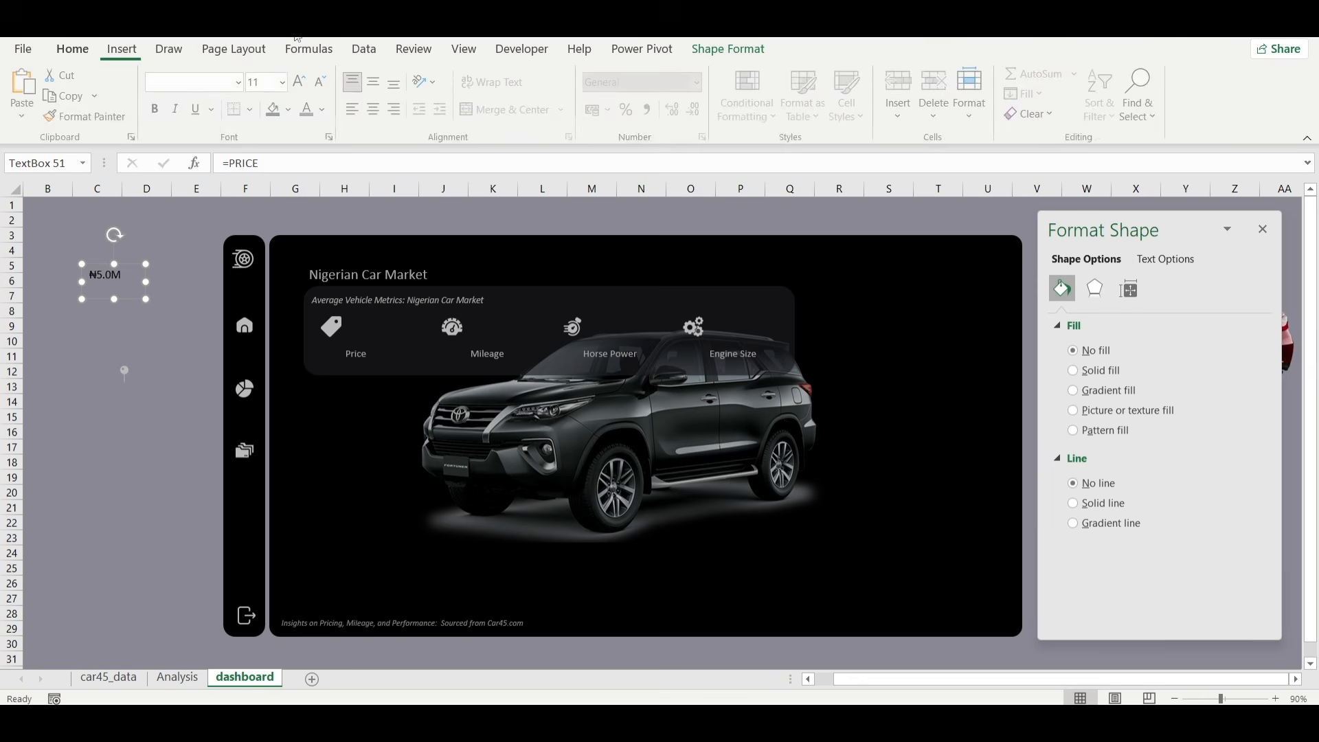
{"action": "left_click", "coordinate": [325, 110]}
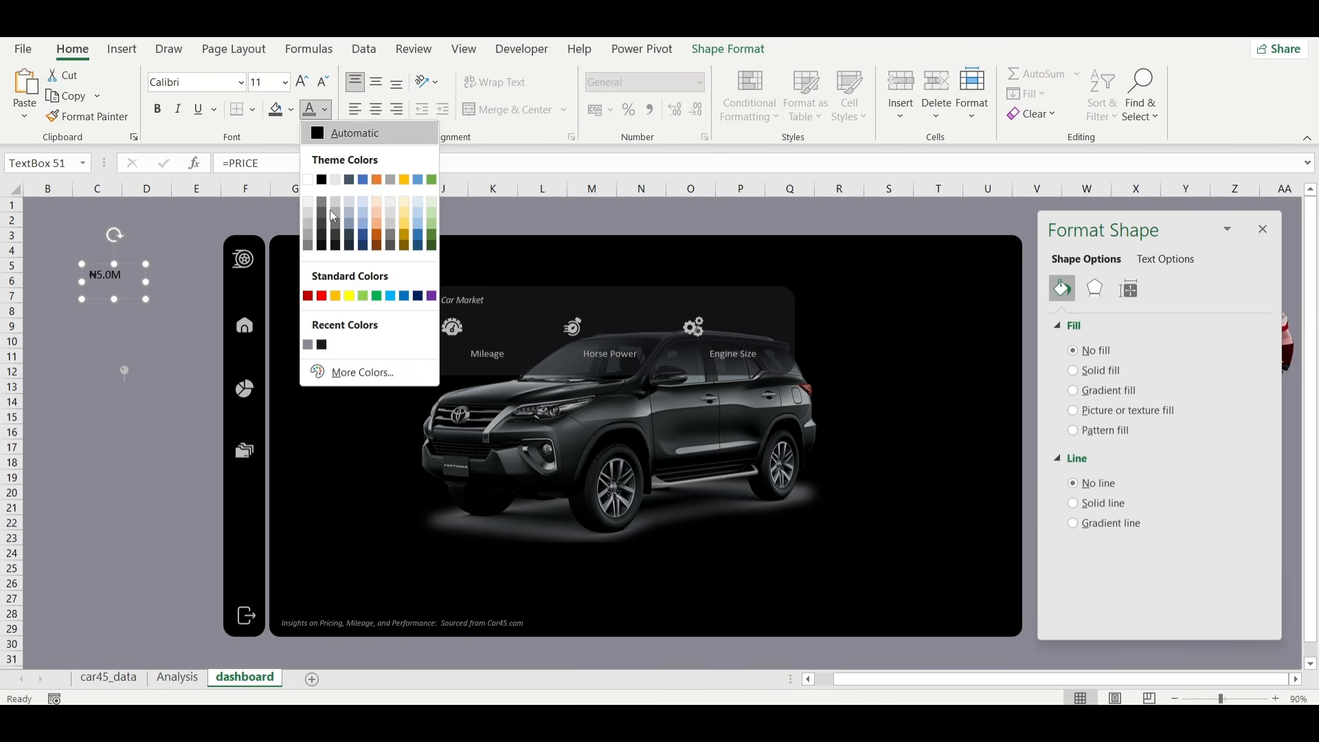
{"action": "left_click", "coordinate": [309, 237]}
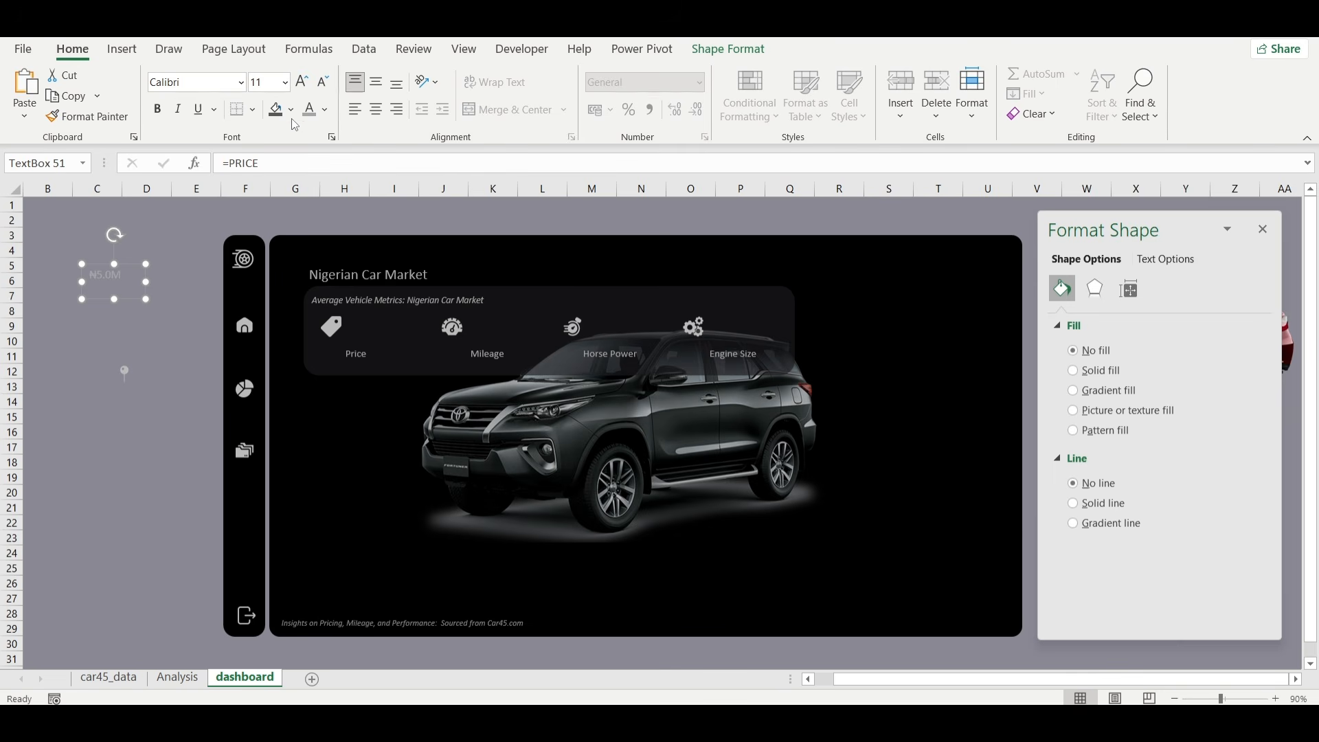
{"action": "left_click", "coordinate": [302, 86]}
{"action": "left_click", "coordinate": [302, 90]}
{"action": "left_click", "coordinate": [303, 90]}
{"action": "left_click", "coordinate": [302, 90]}
{"action": "left_click_drag", "start_coordinate": [146, 282], "coordinate": [388, 356]}
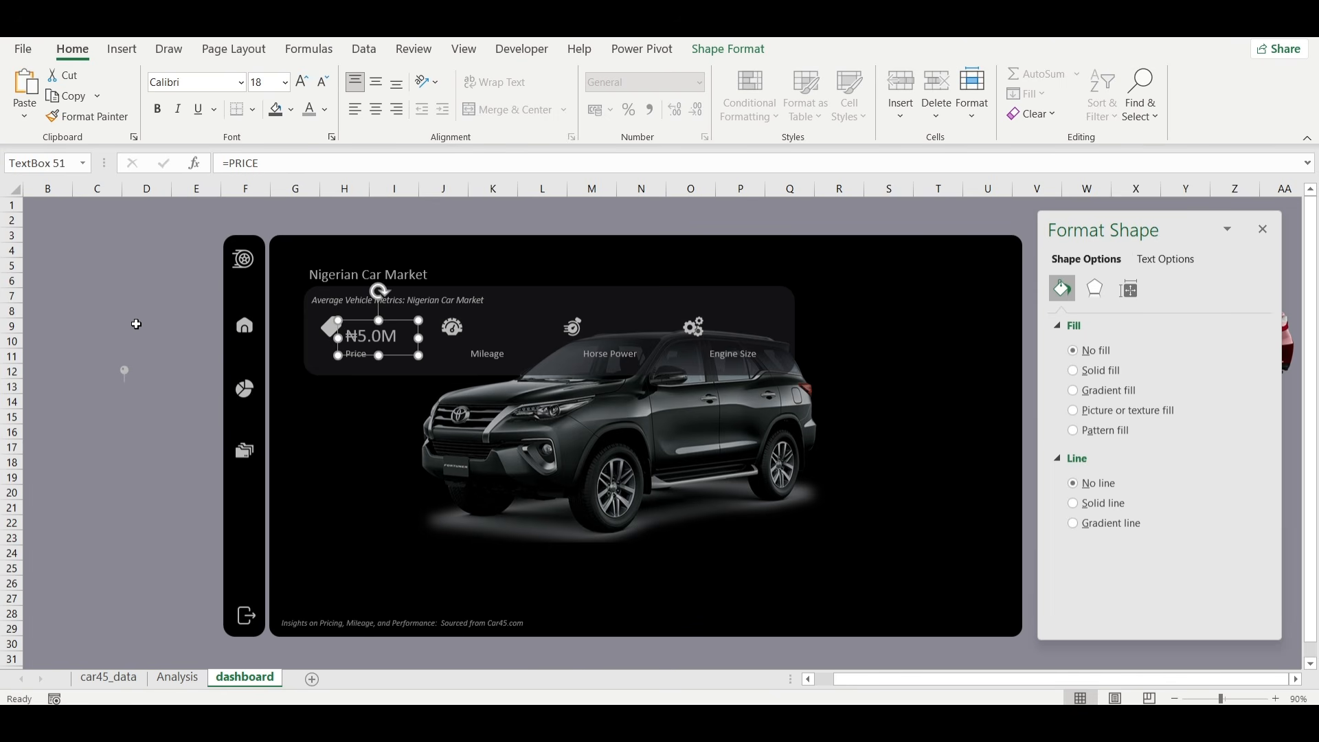
Duplicate the price text box, place the copy above the Mileage label, and link it with the formula =MILEAGE.
{"action": "key", "text": "ctrl+d"}
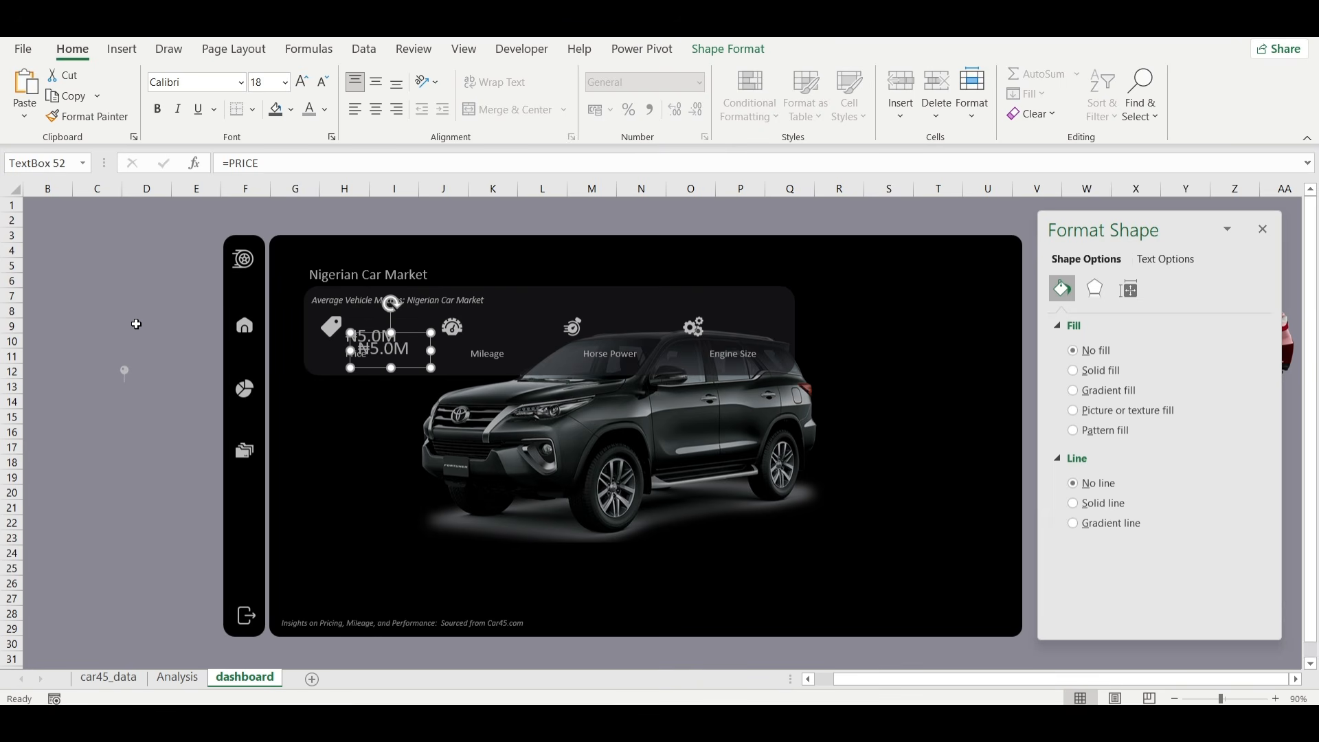
{"action": "left_click_drag", "start_coordinate": [416, 337], "coordinate": [523, 321]}
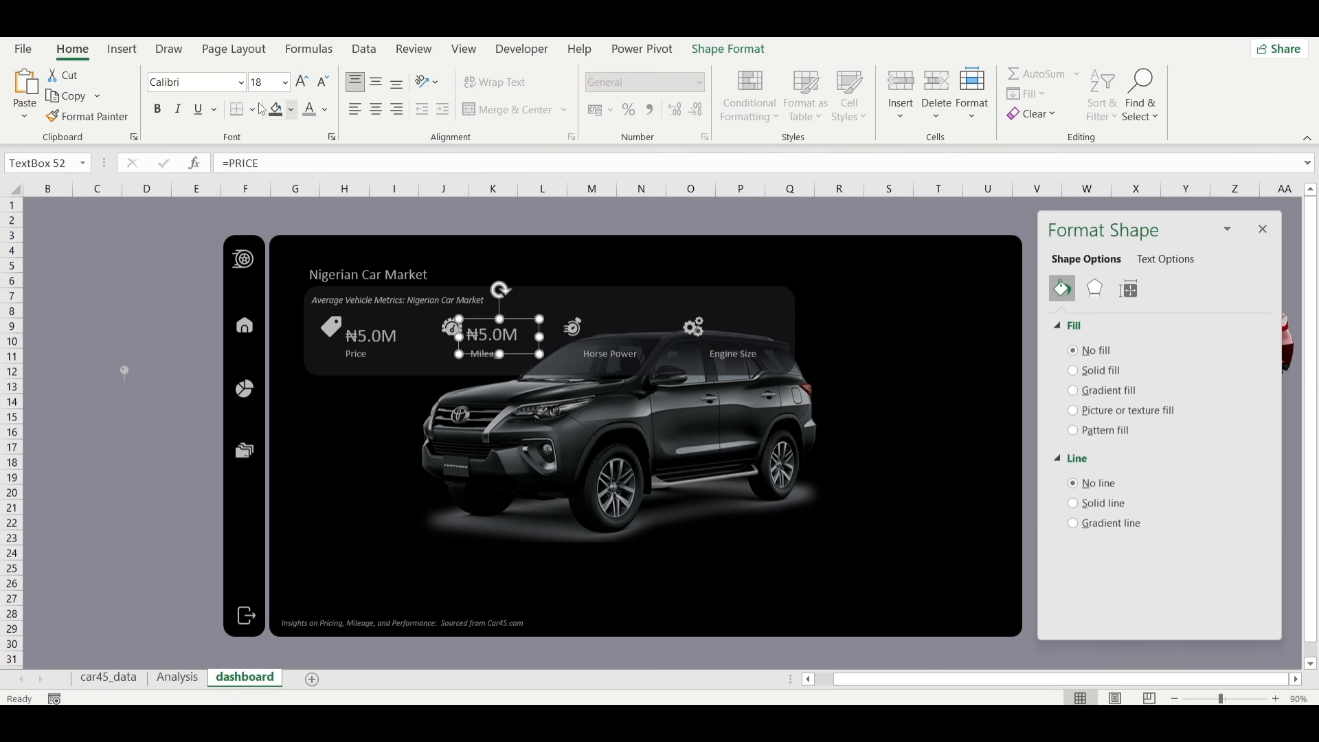
{"action": "double_click", "coordinate": [251, 165]}
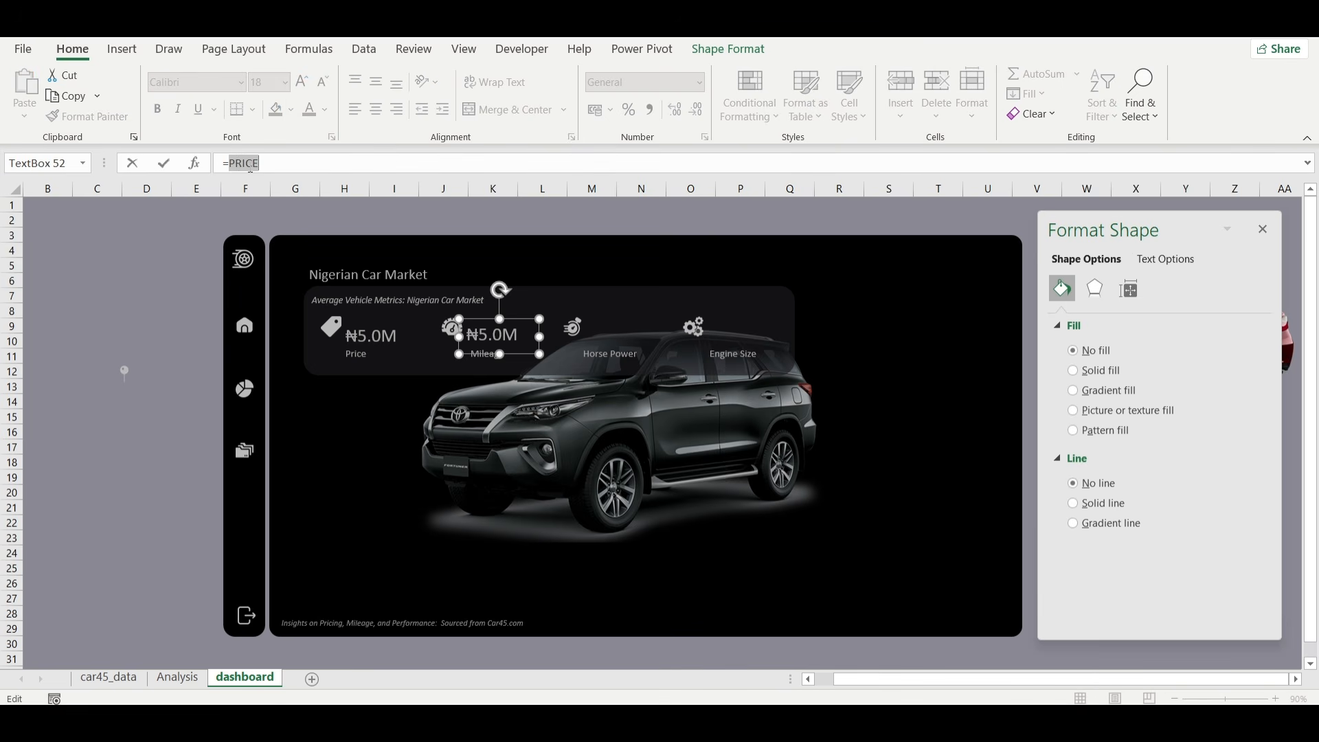
{"action": "type", "text": "mil"}
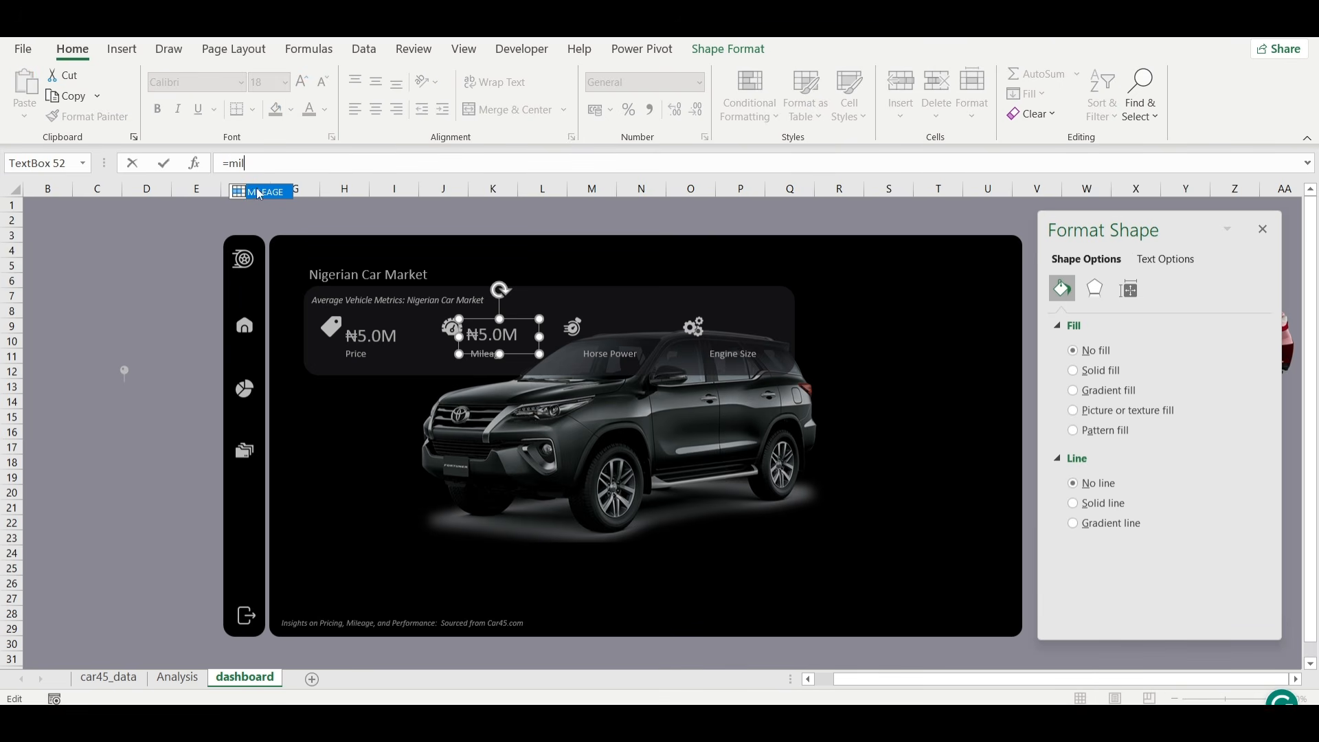
{"action": "double_click", "coordinate": [260, 193]}
{"action": "key", "text": "Return"}
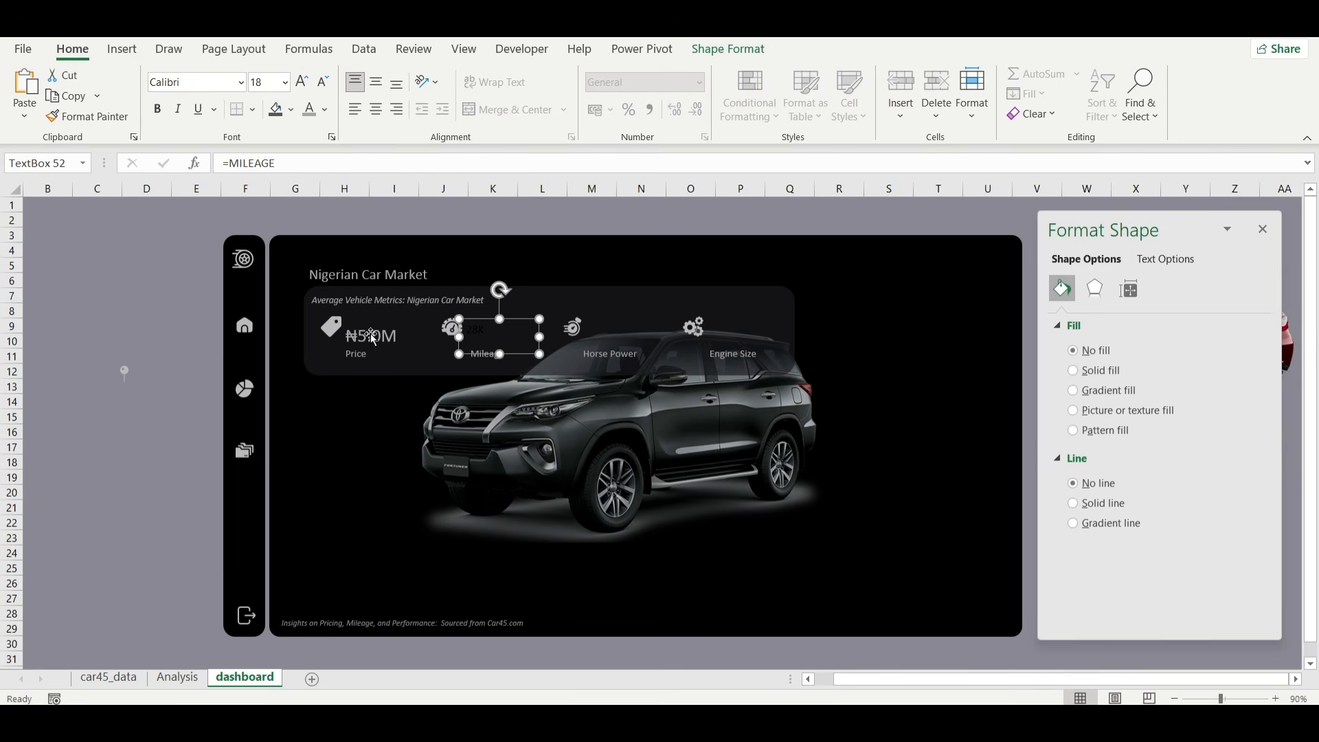
Copy the price text box's formatting onto the mileage value text box with Format Painter.
{"action": "left_click", "coordinate": [373, 338]}
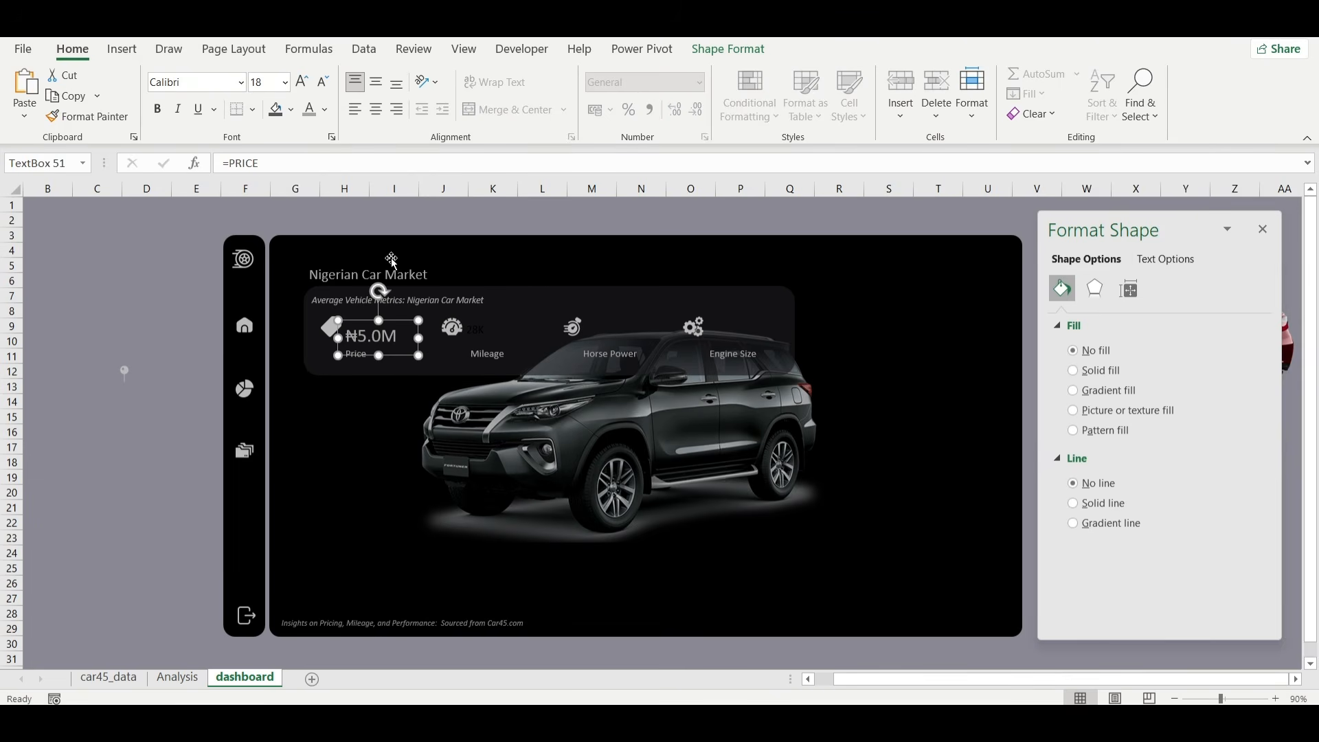
{"action": "left_click", "coordinate": [121, 117]}
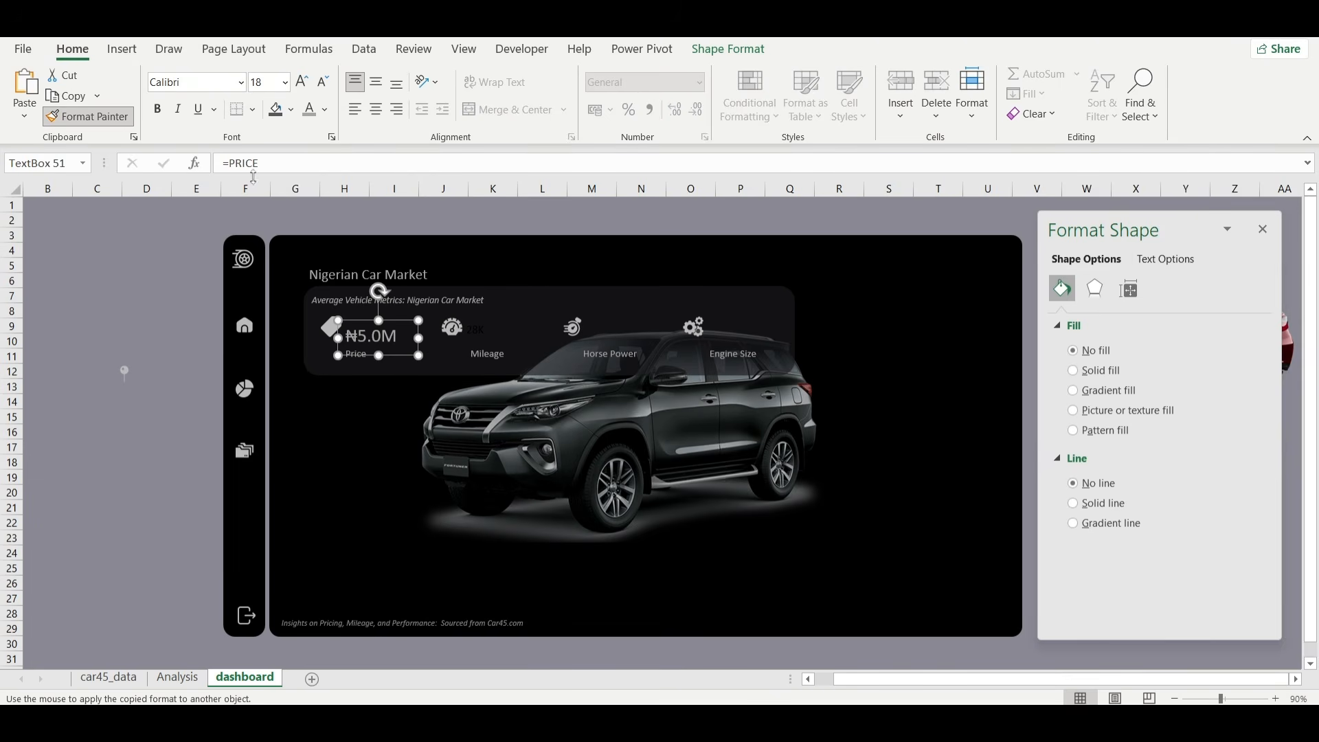
{"action": "left_click", "coordinate": [490, 336]}
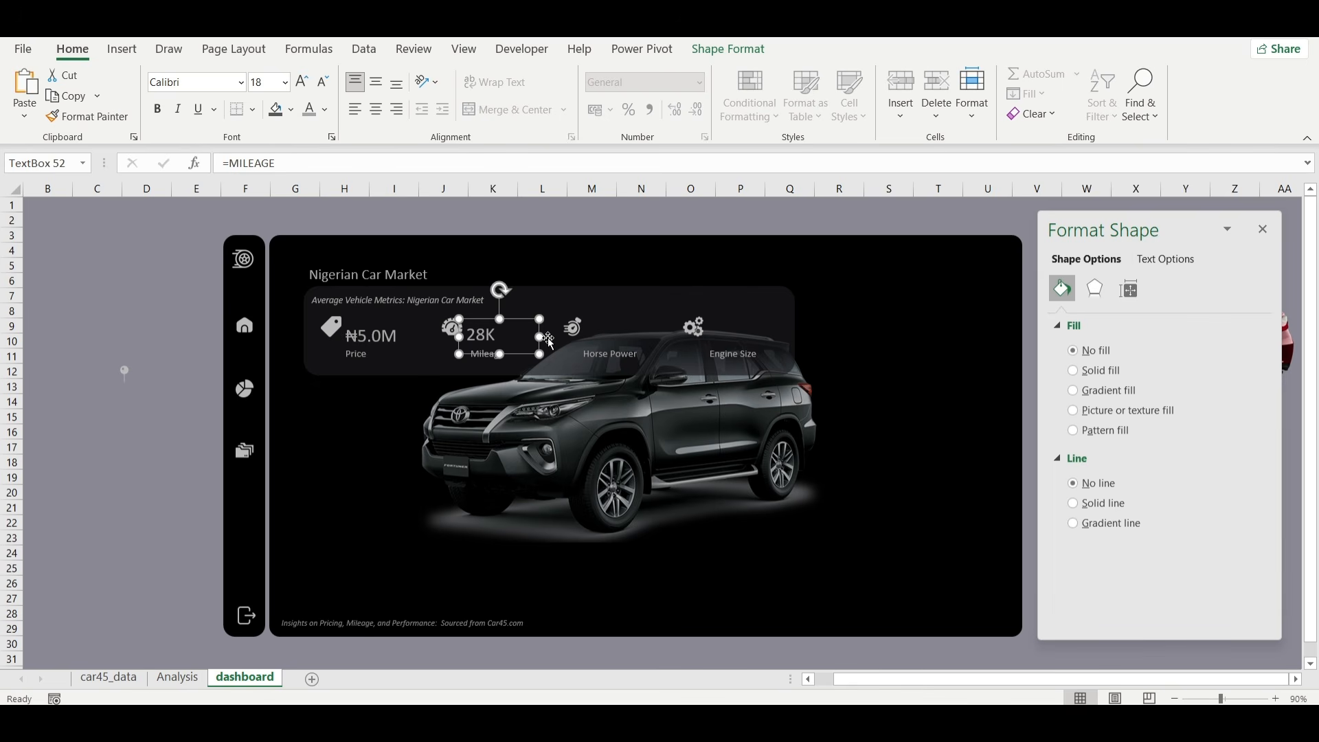
Duplicate the mileage value text box, place the copy above the Horse Power label, and link it with the formula =HORSEPOWER.
{"action": "key", "text": "ctrl+d"}
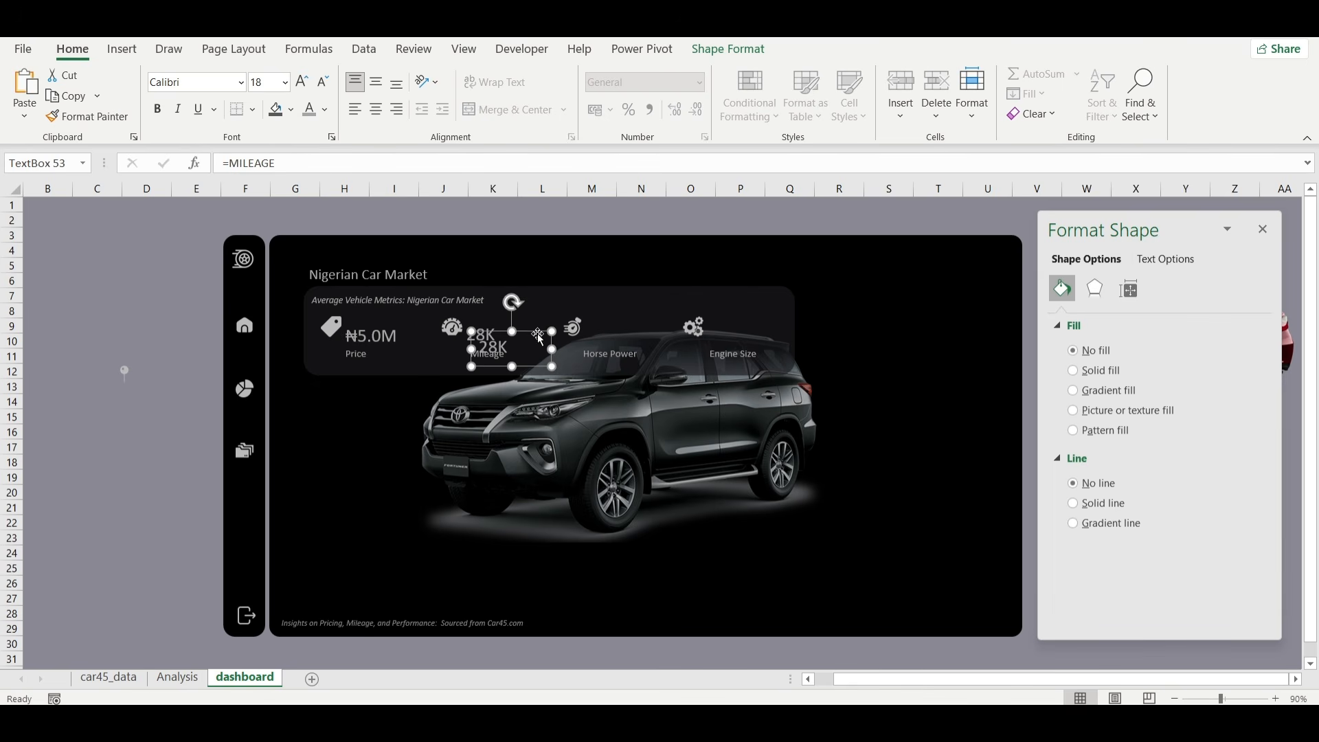
{"action": "left_click_drag", "start_coordinate": [538, 330], "coordinate": [639, 319]}
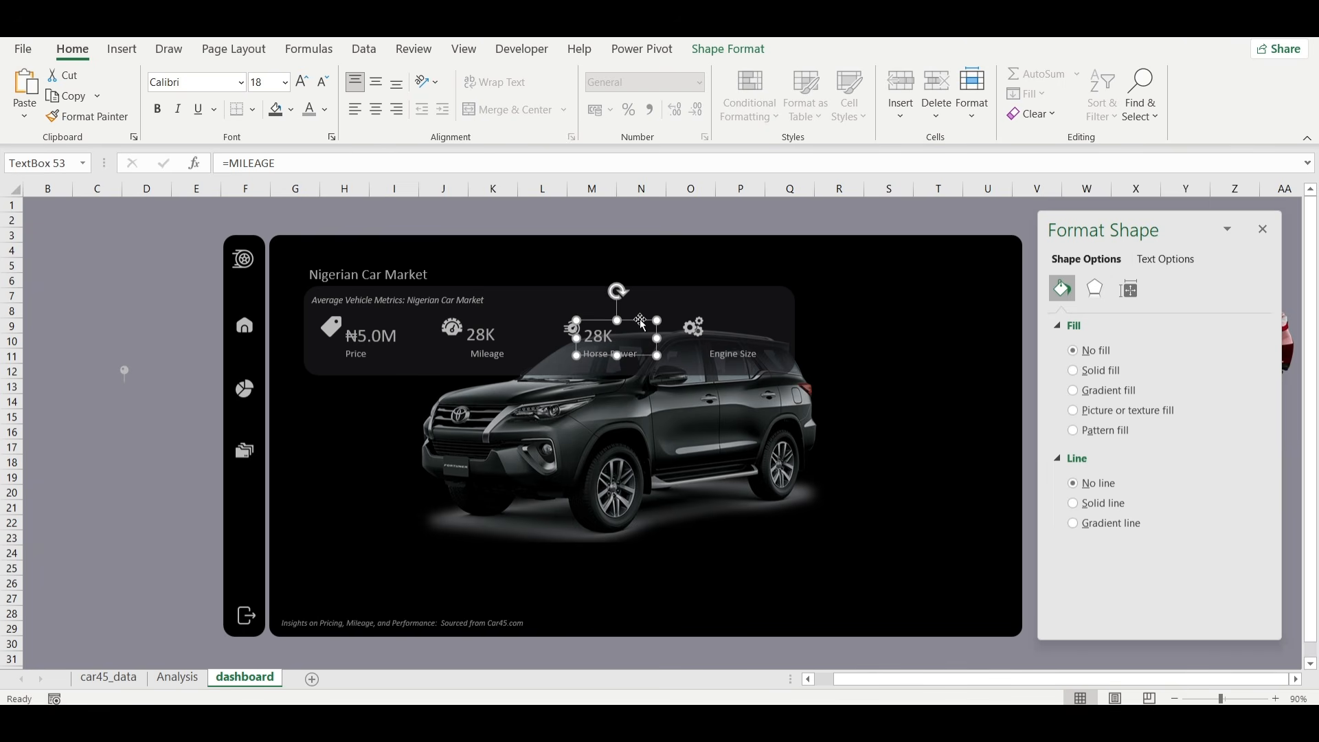
{"action": "double_click", "coordinate": [261, 165]}
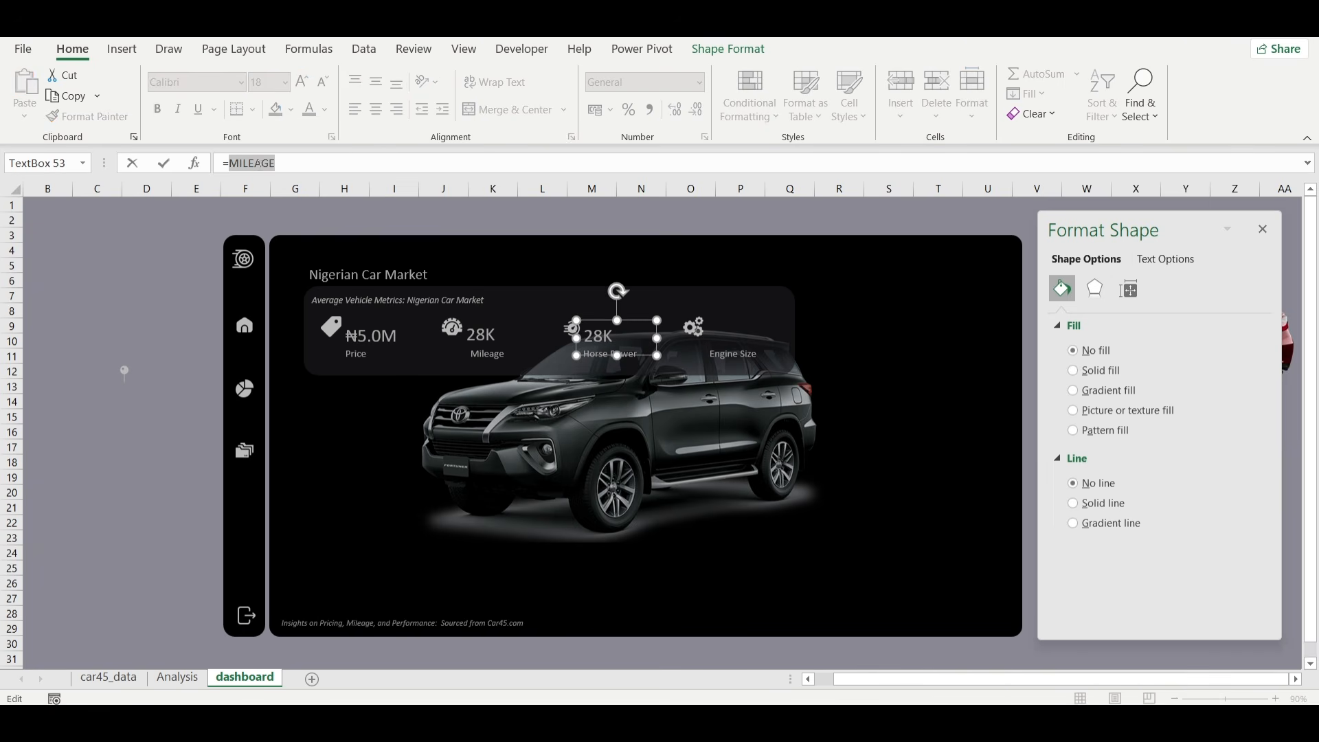
{"action": "type", "text": "horse"}
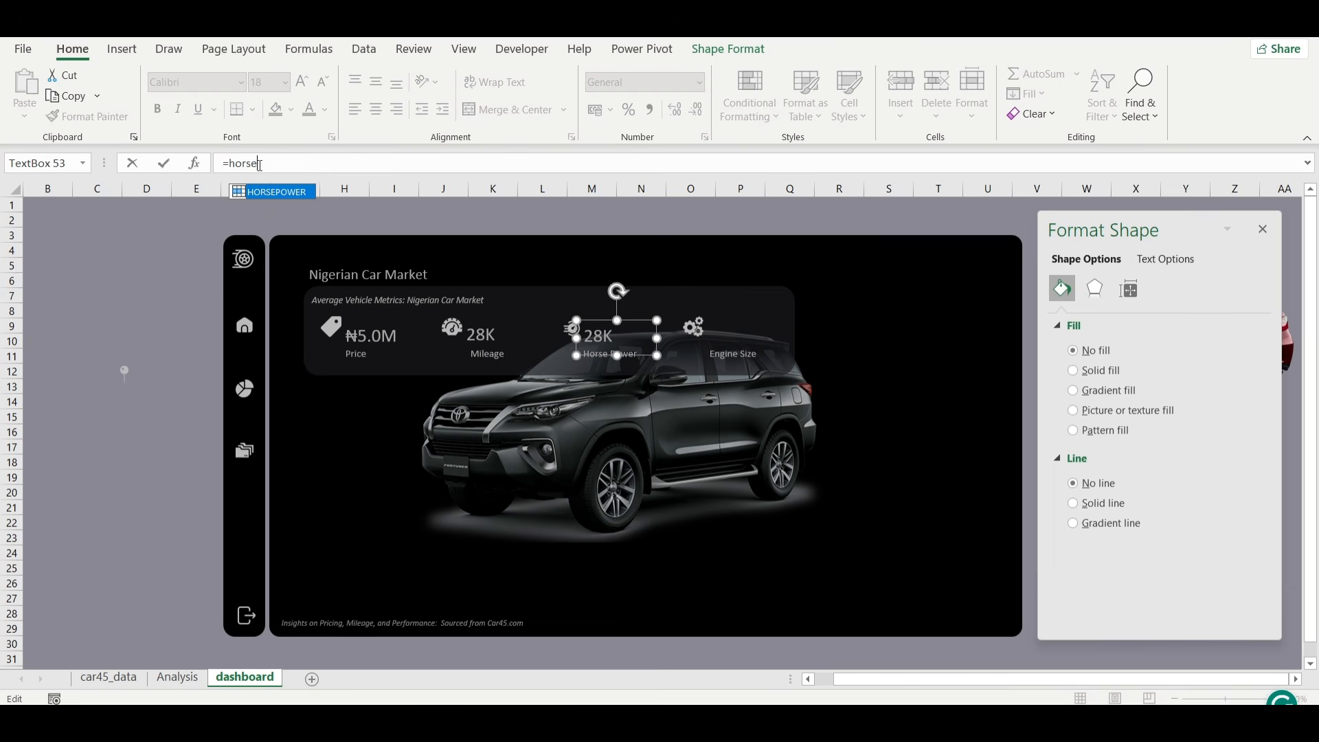
{"action": "double_click", "coordinate": [270, 191]}
{"action": "key", "text": "Return"}
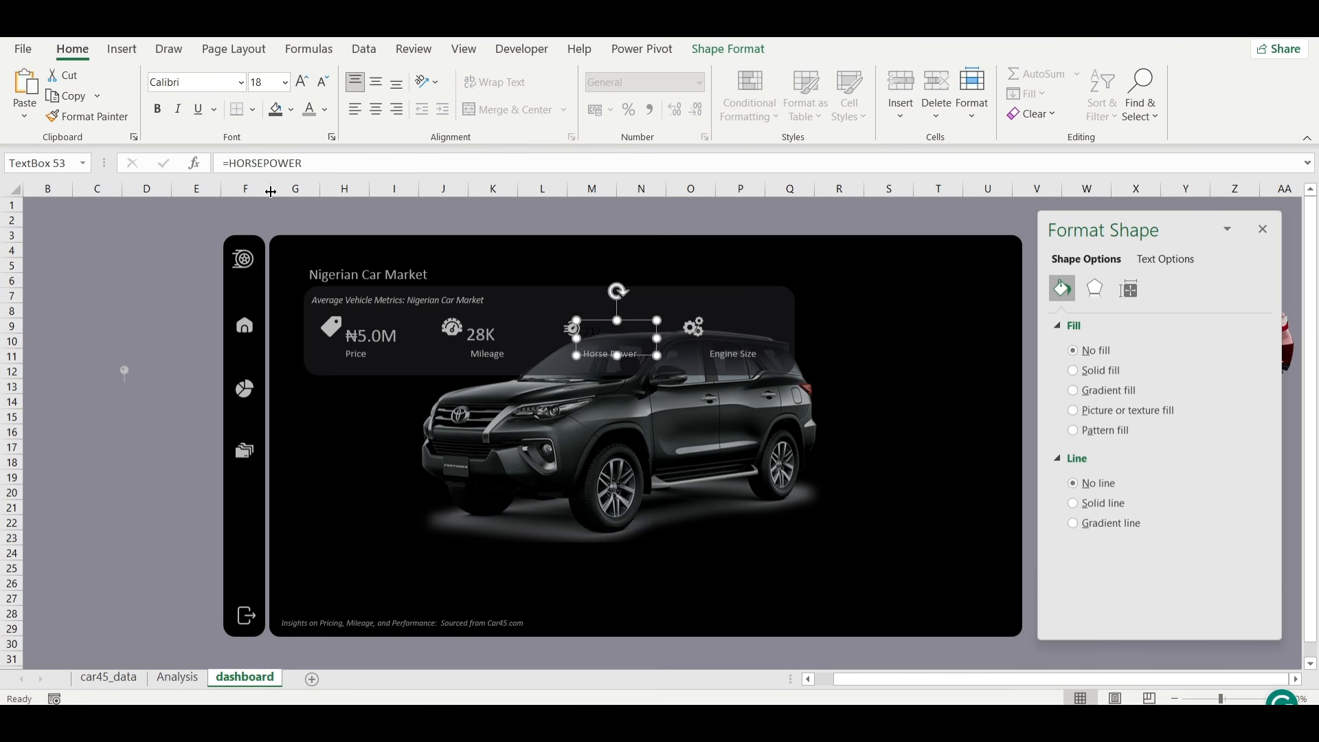
Add another copy of the value text box above the Engine Size label and link it with the formula =ENGINE_SIZE.
{"action": "key", "text": "ctrl+v"}
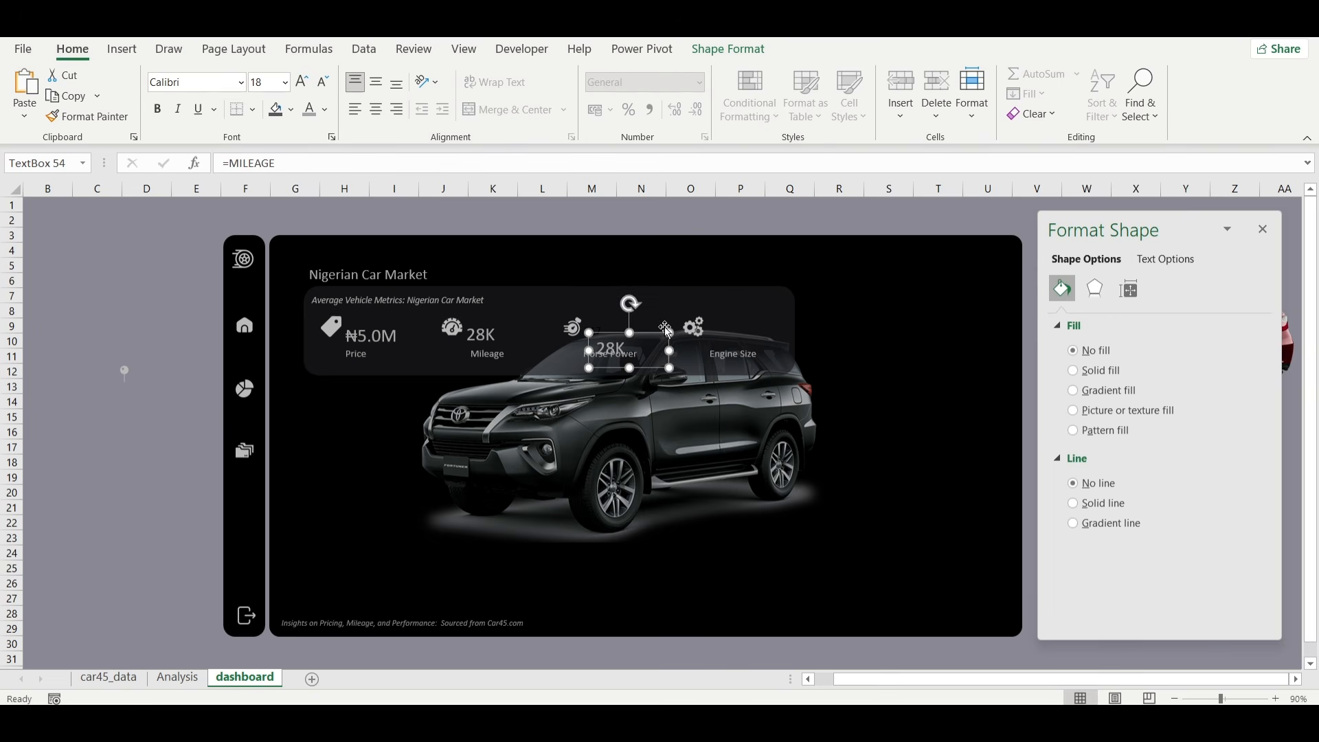
{"action": "left_click_drag", "start_coordinate": [656, 330], "coordinate": [771, 312]}
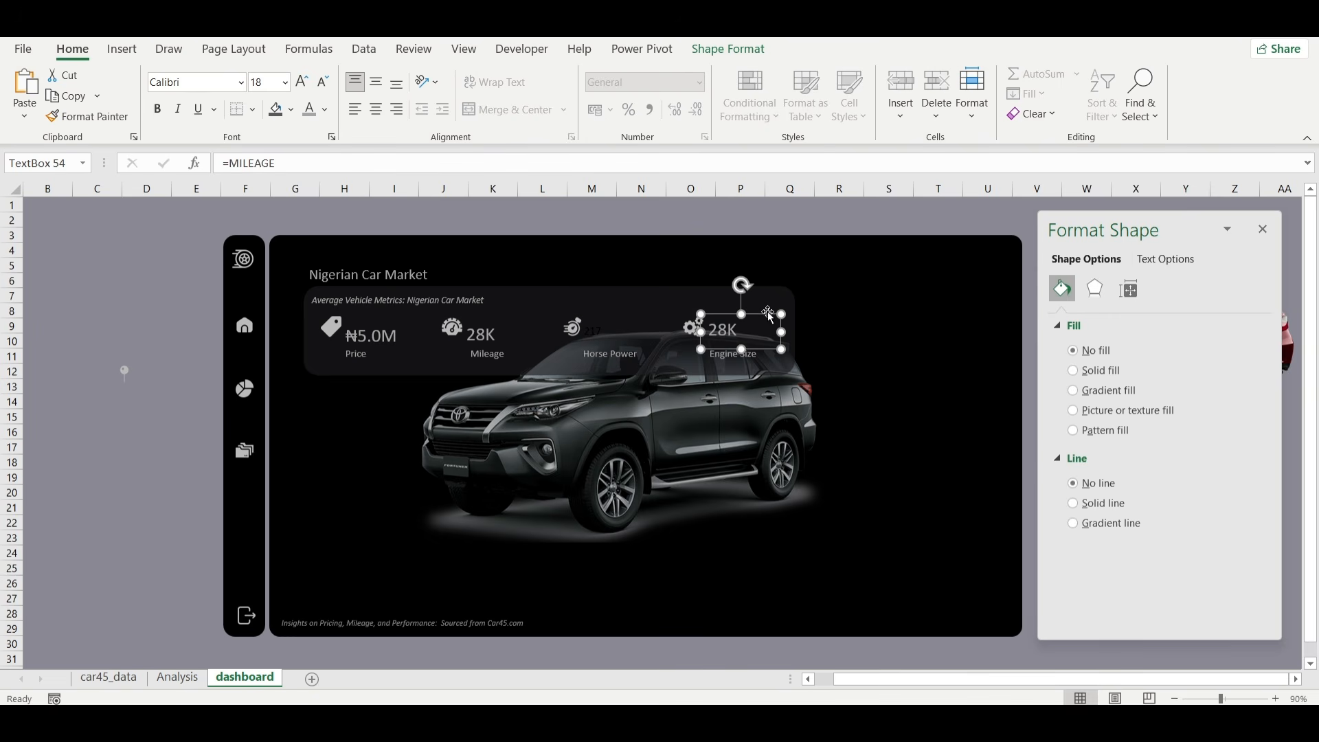
{"action": "double_click", "coordinate": [252, 162]}
{"action": "type", "text": "eng"}
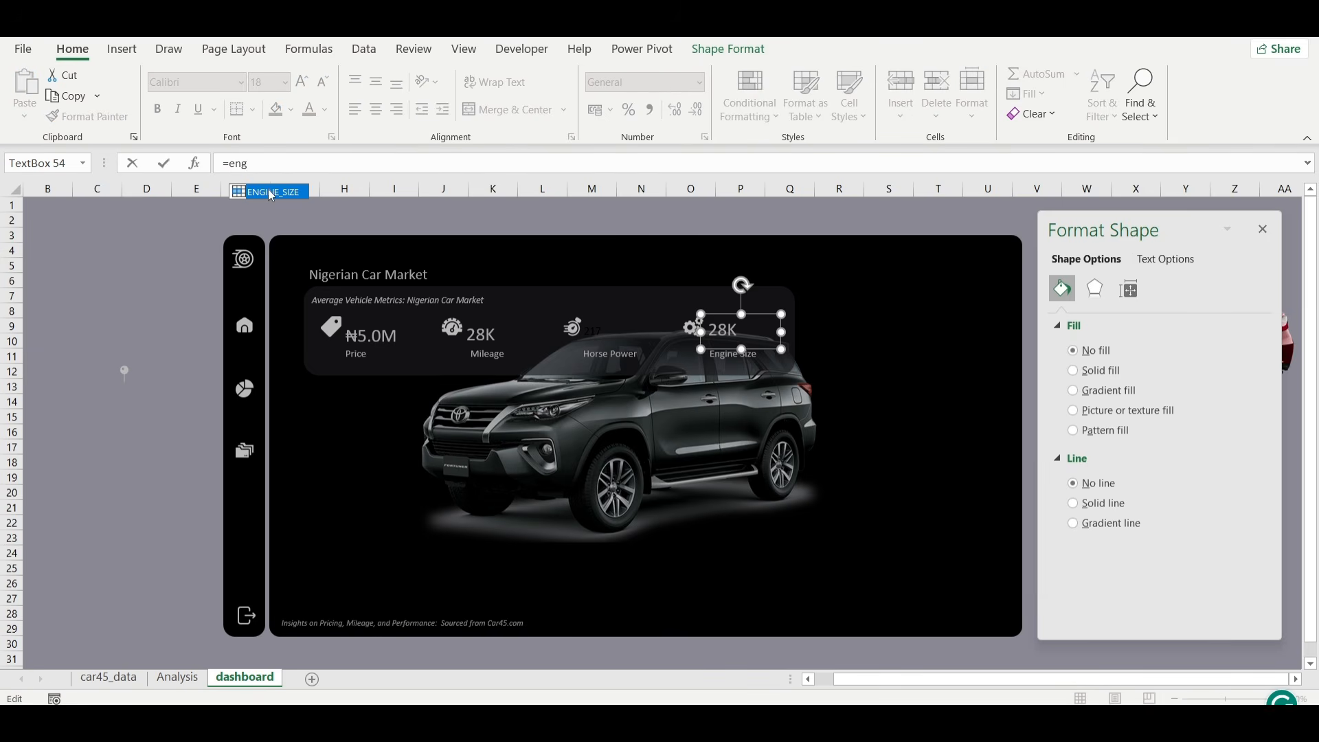
{"action": "double_click", "coordinate": [270, 192]}
{"action": "key", "text": "Return"}
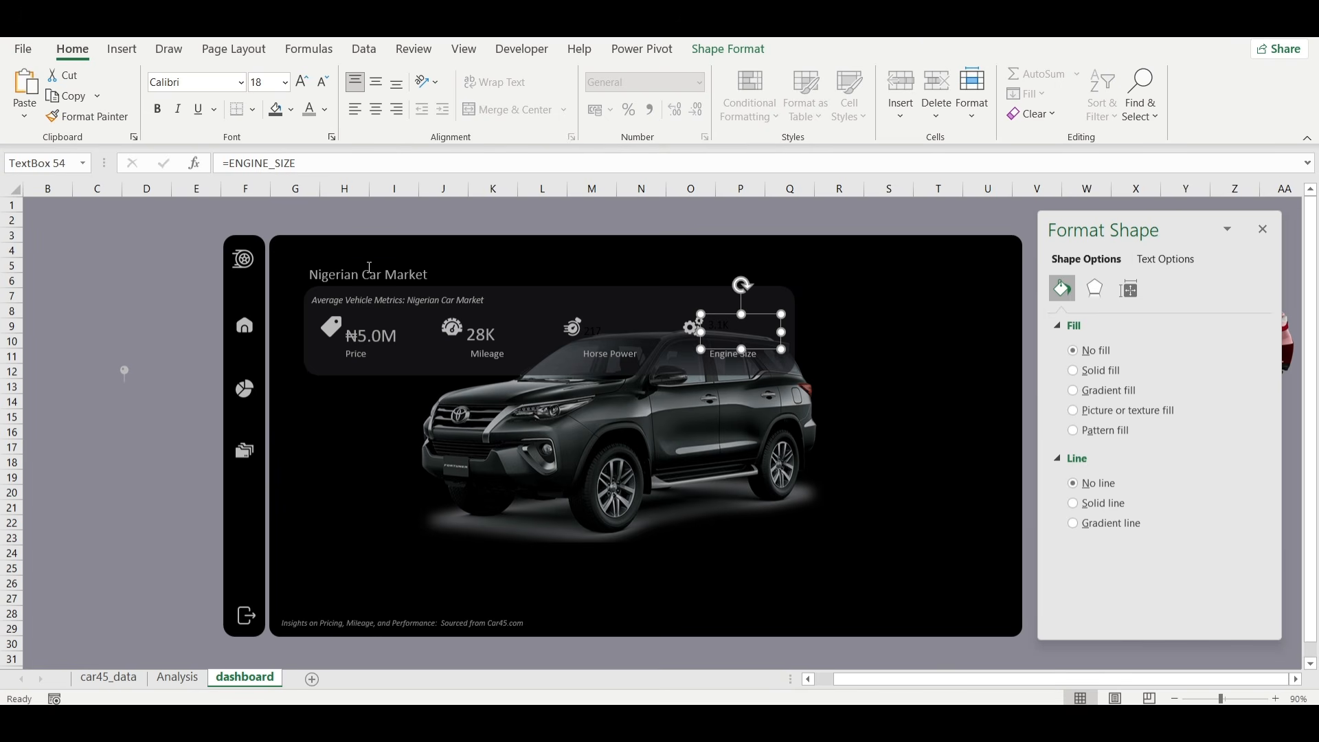
Apply the mileage value's formatting to the horsepower and engine size value text boxes with Format Painter.
{"action": "left_click", "coordinate": [481, 332]}
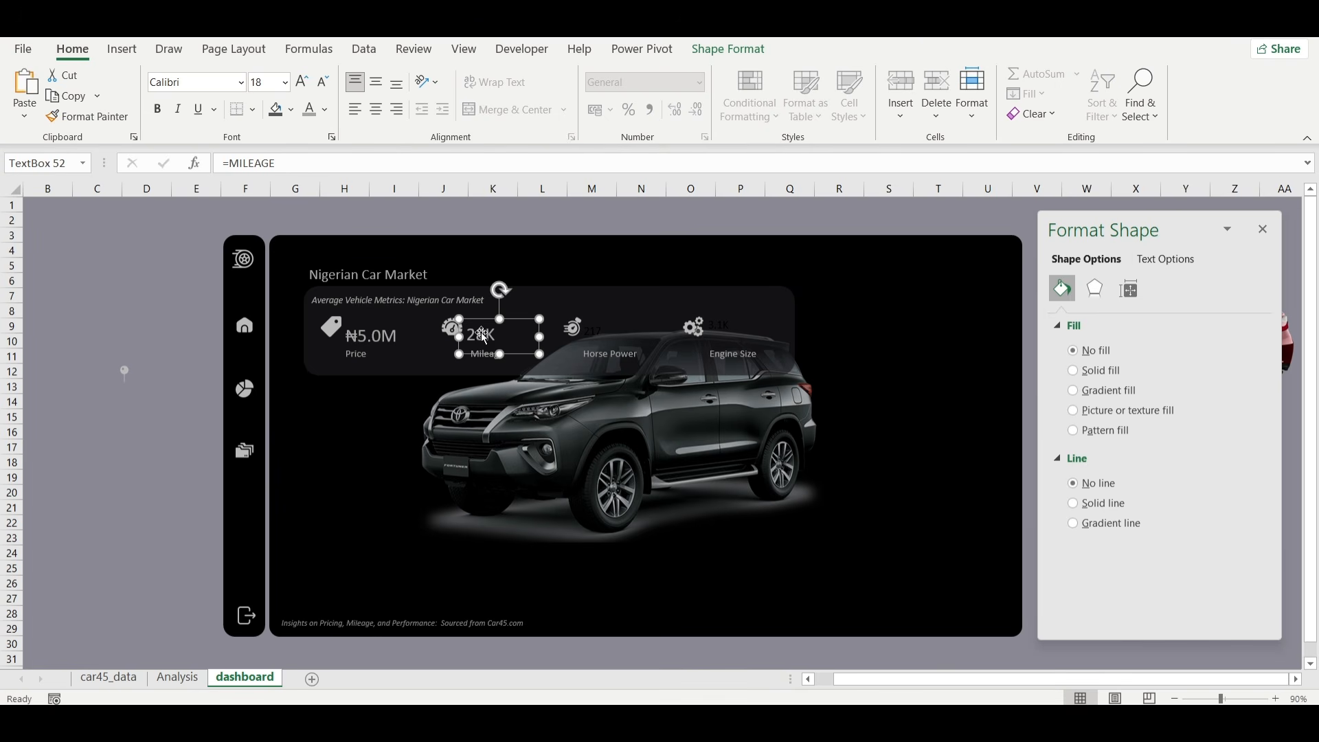
{"action": "left_click", "coordinate": [96, 117]}
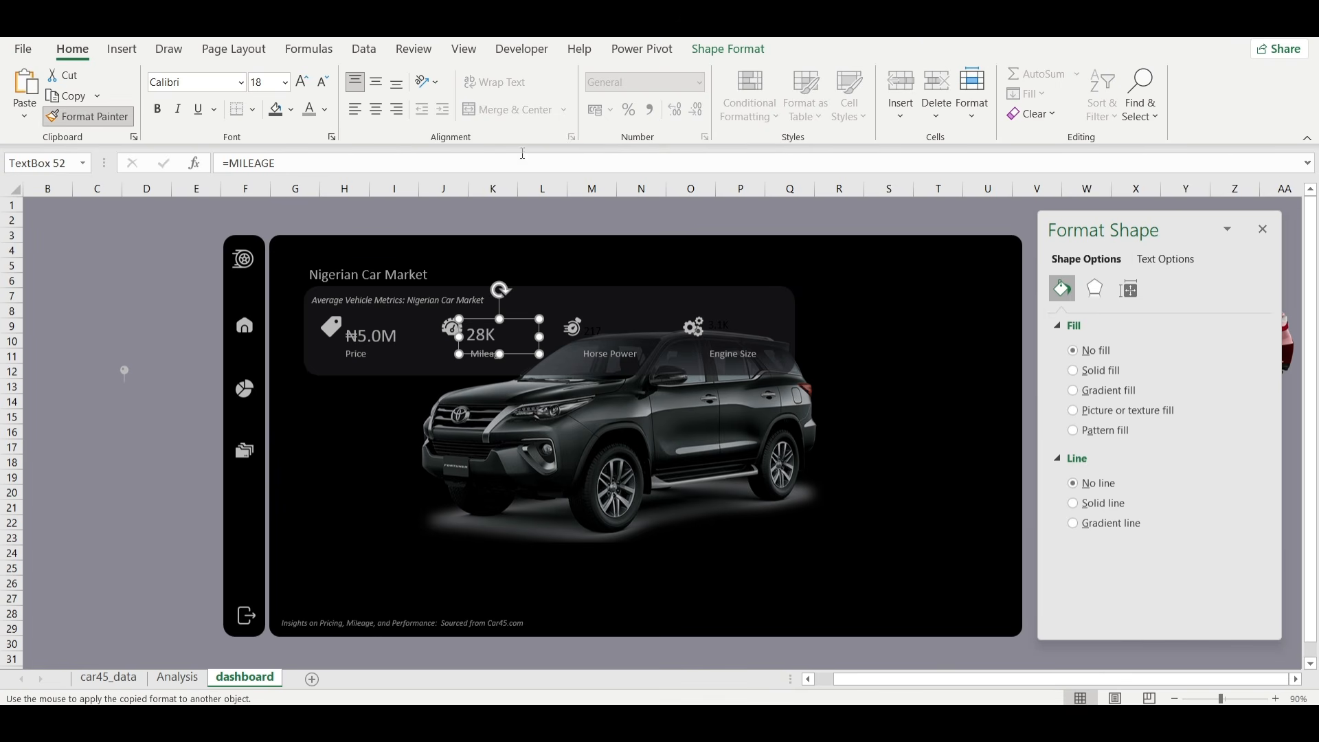
{"action": "left_click", "coordinate": [613, 342]}
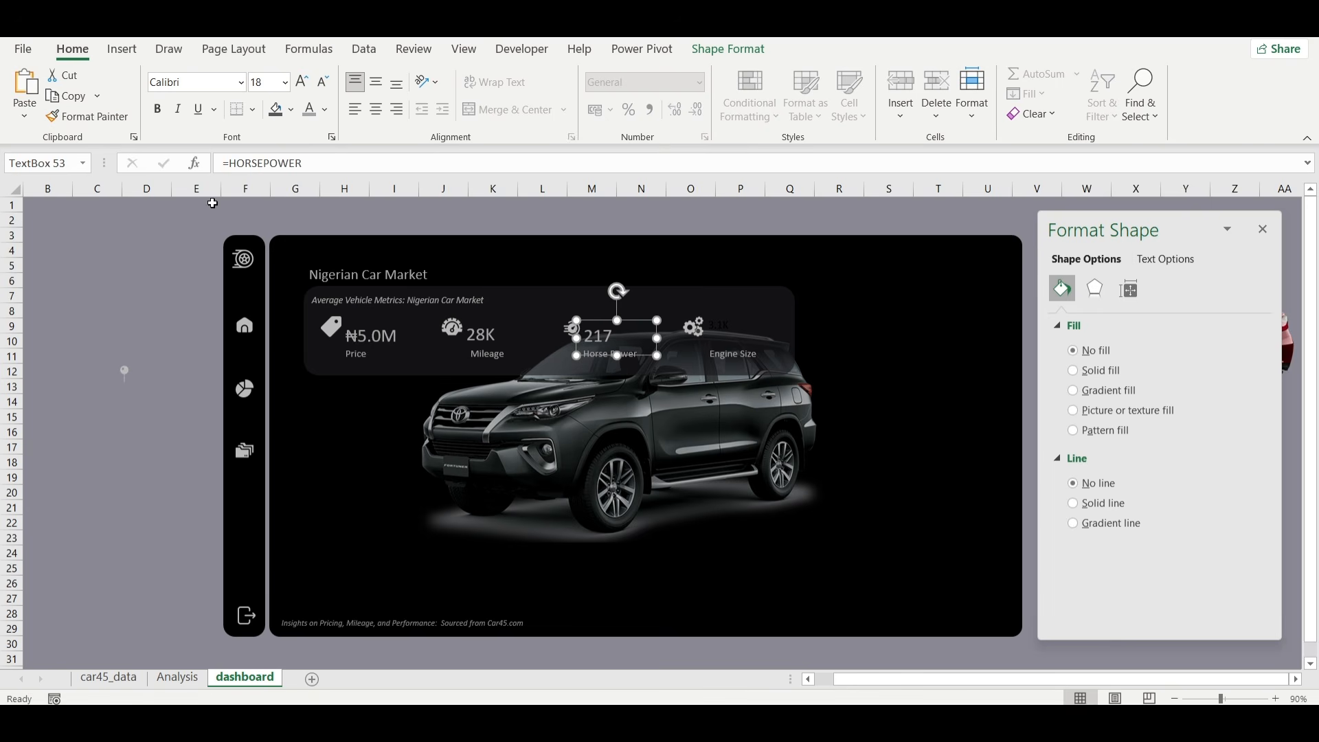
{"action": "left_click", "coordinate": [88, 117]}
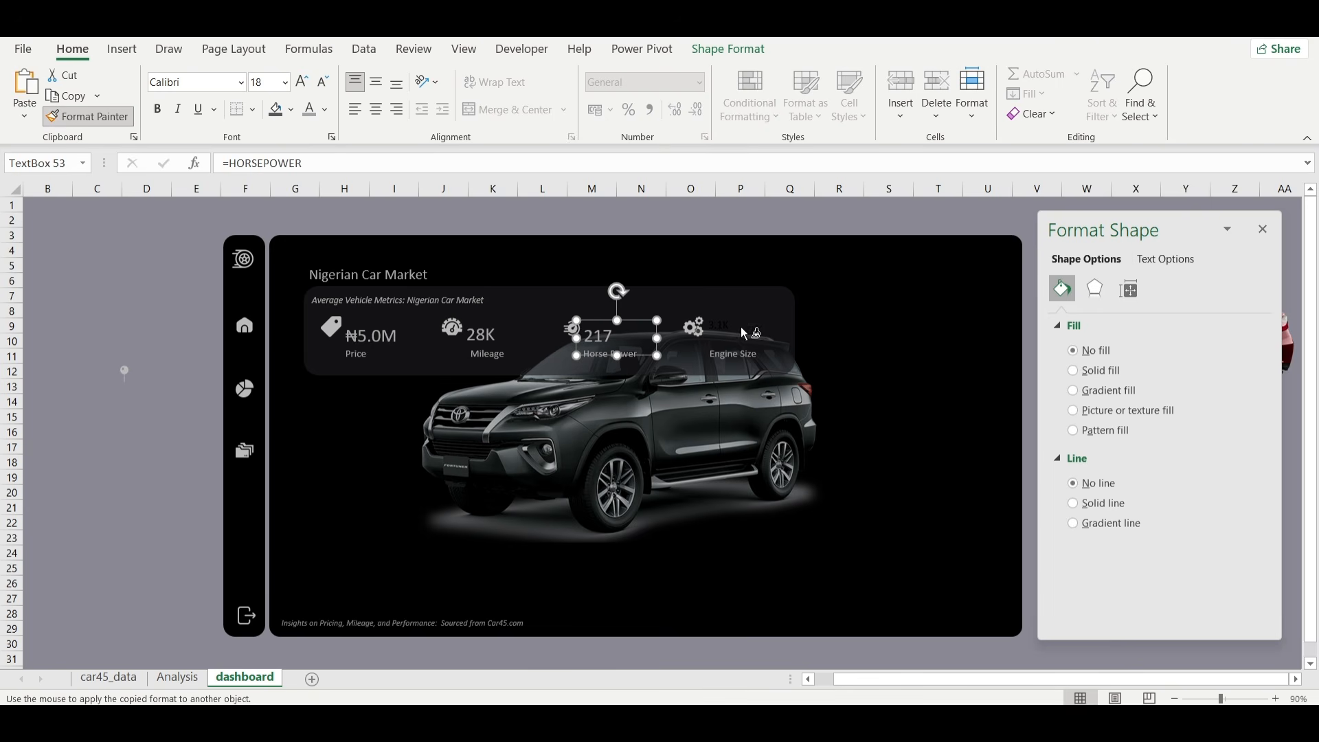
{"action": "left_click", "coordinate": [726, 327]}
Align the tops of the four value text boxes for price, mileage, horsepower and engine size in the metrics banner.
{"action": "left_click", "coordinate": [599, 336], "text": "shift"}
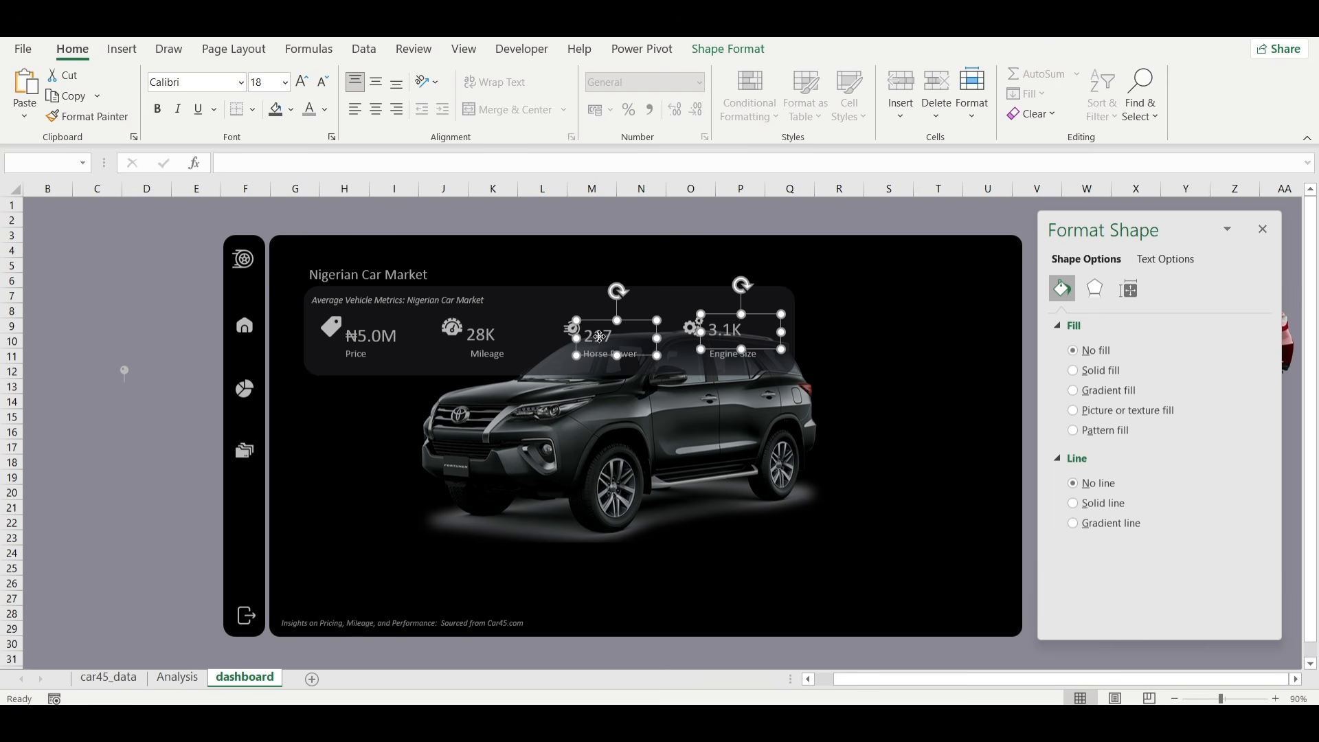
{"action": "left_click", "coordinate": [491, 335], "text": "shift"}
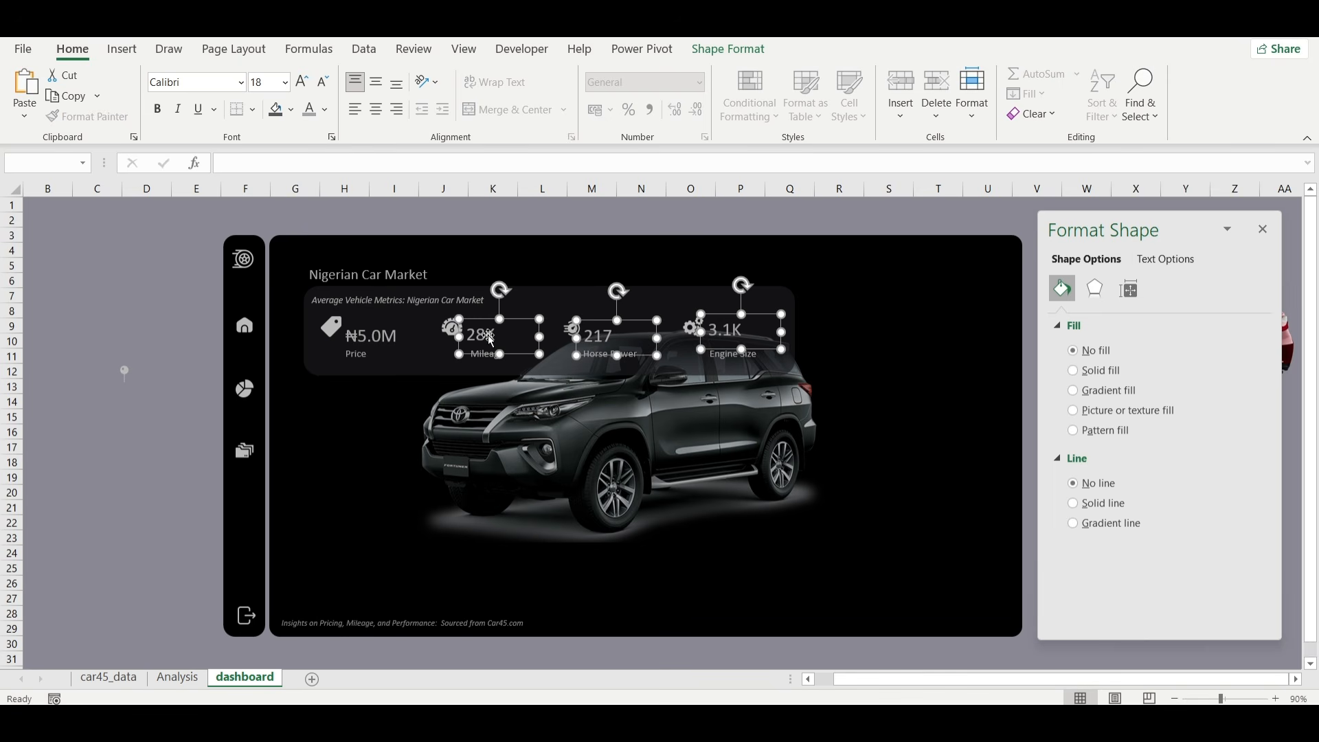
{"action": "left_click", "coordinate": [383, 336], "text": "shift"}
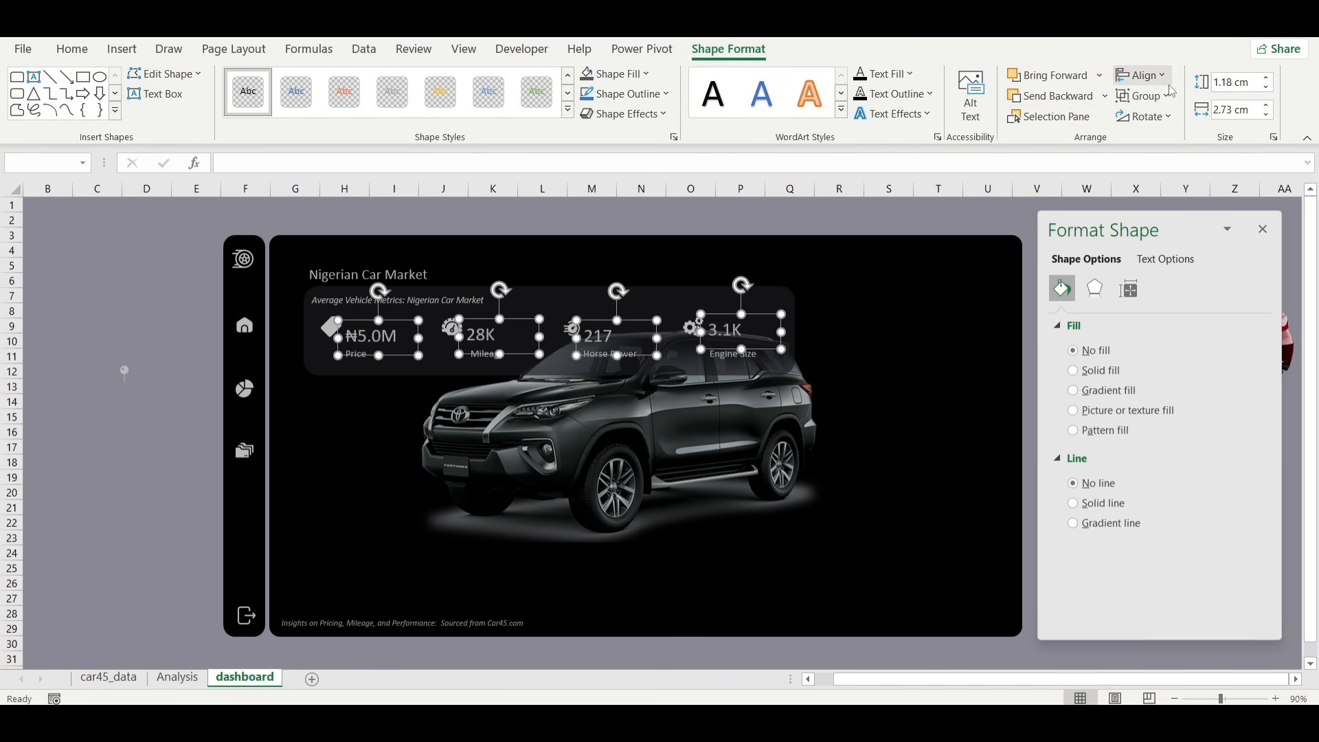
{"action": "left_click", "coordinate": [1165, 77]}
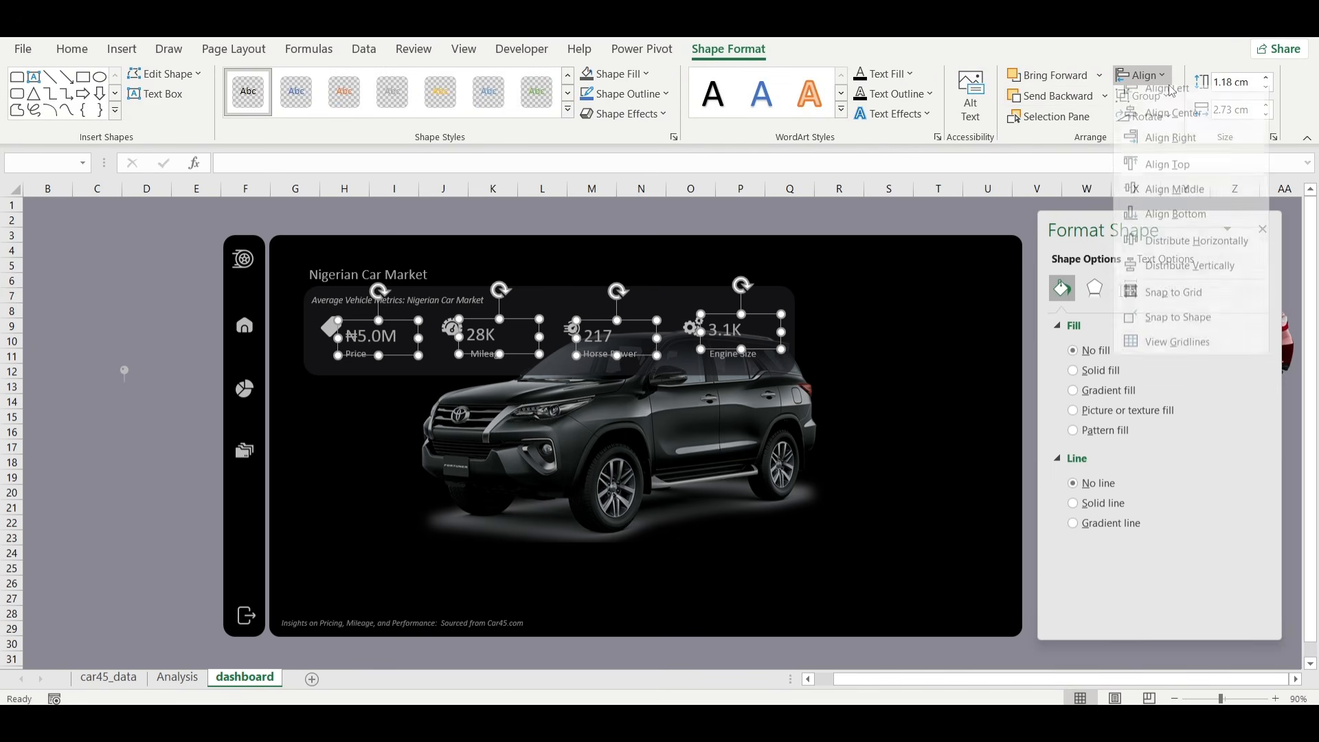
{"action": "left_click", "coordinate": [1165, 165]}
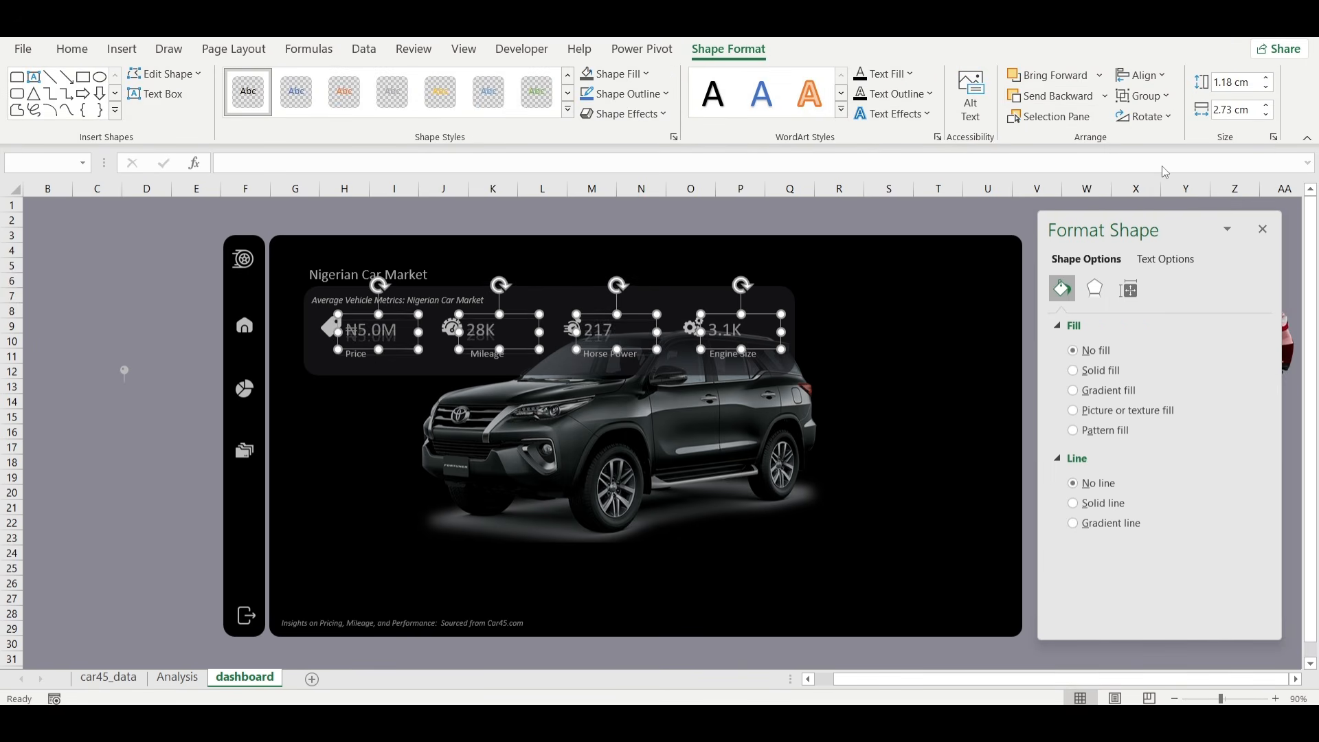
{"action": "left_click", "coordinate": [929, 224]}
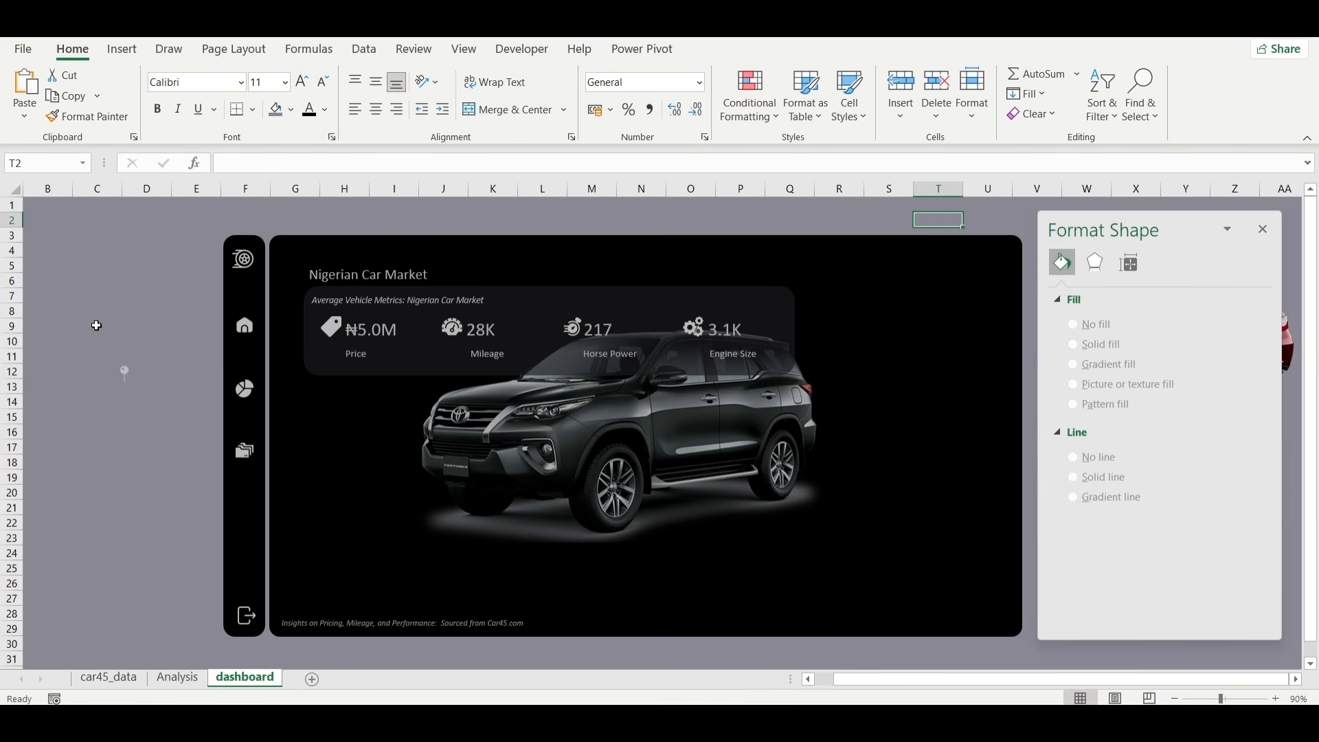
Duplicate the price text box and move the copy to the empty area beside the side panel.
{"action": "left_click", "coordinate": [122, 49]}
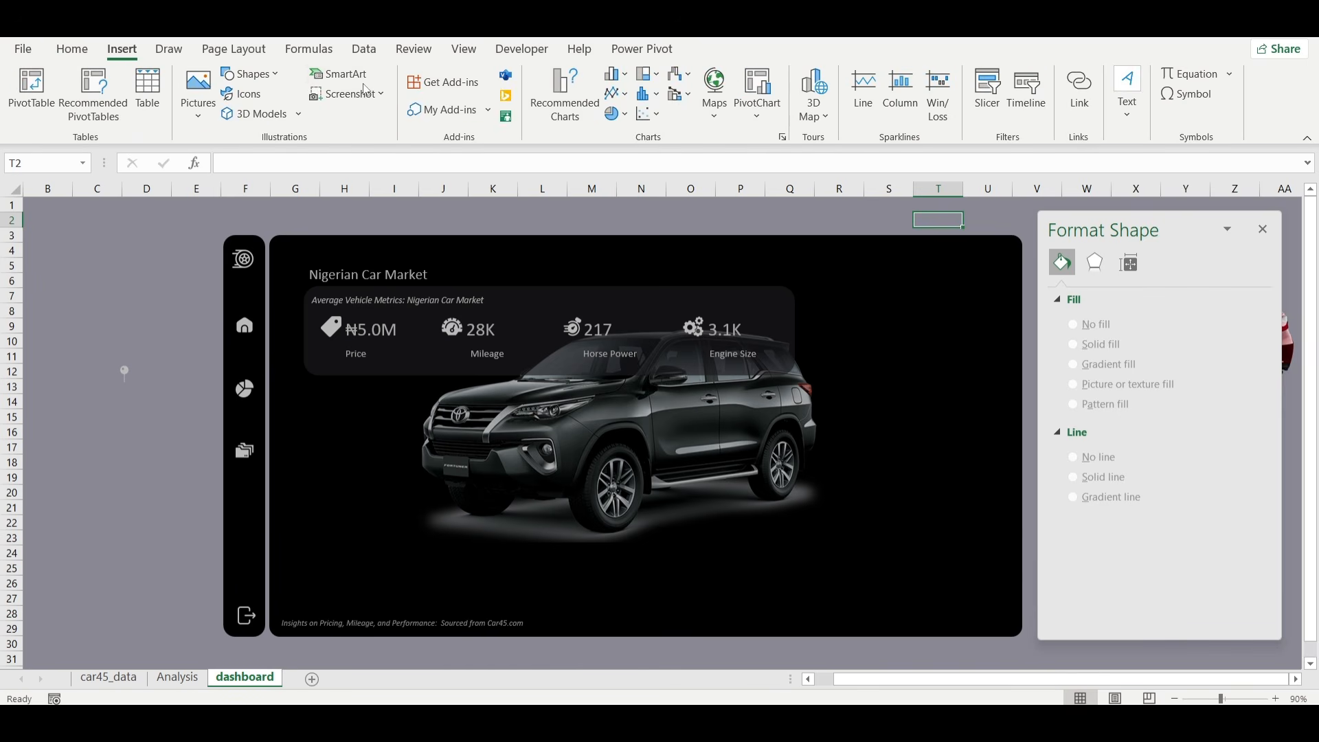
{"action": "left_click", "coordinate": [369, 335]}
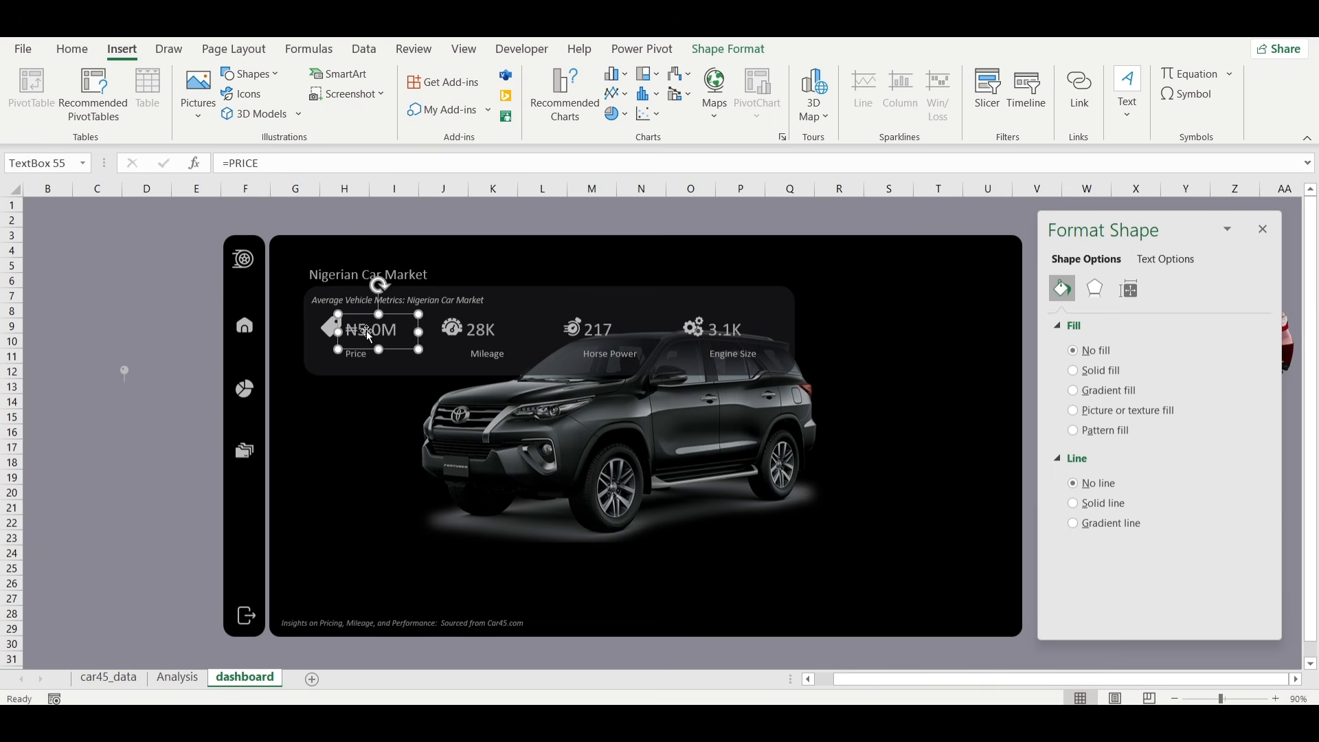
{"action": "key", "text": "ctrl+d"}
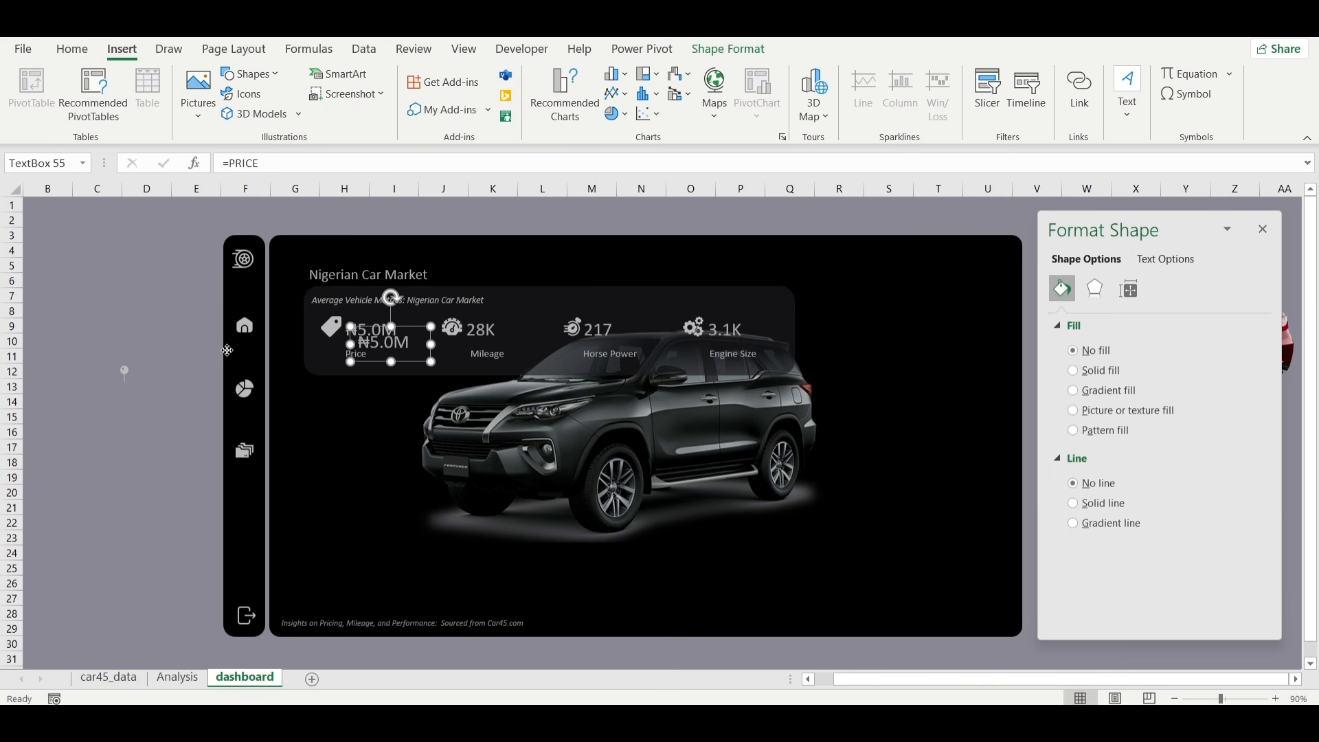
{"action": "left_click_drag", "start_coordinate": [407, 329], "coordinate": [141, 309]}
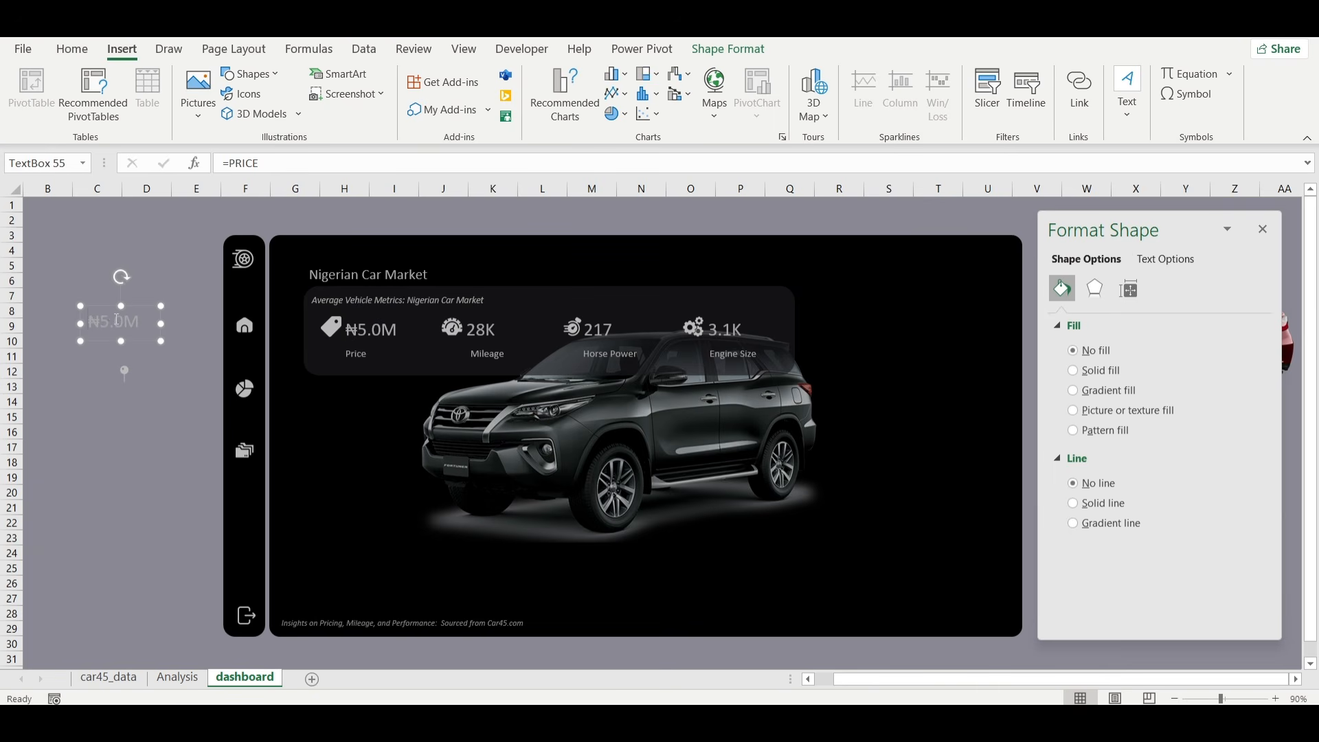
Remove the =PRICE link from the copied text box and replace its text with (km).
{"action": "double_click", "coordinate": [255, 171]}
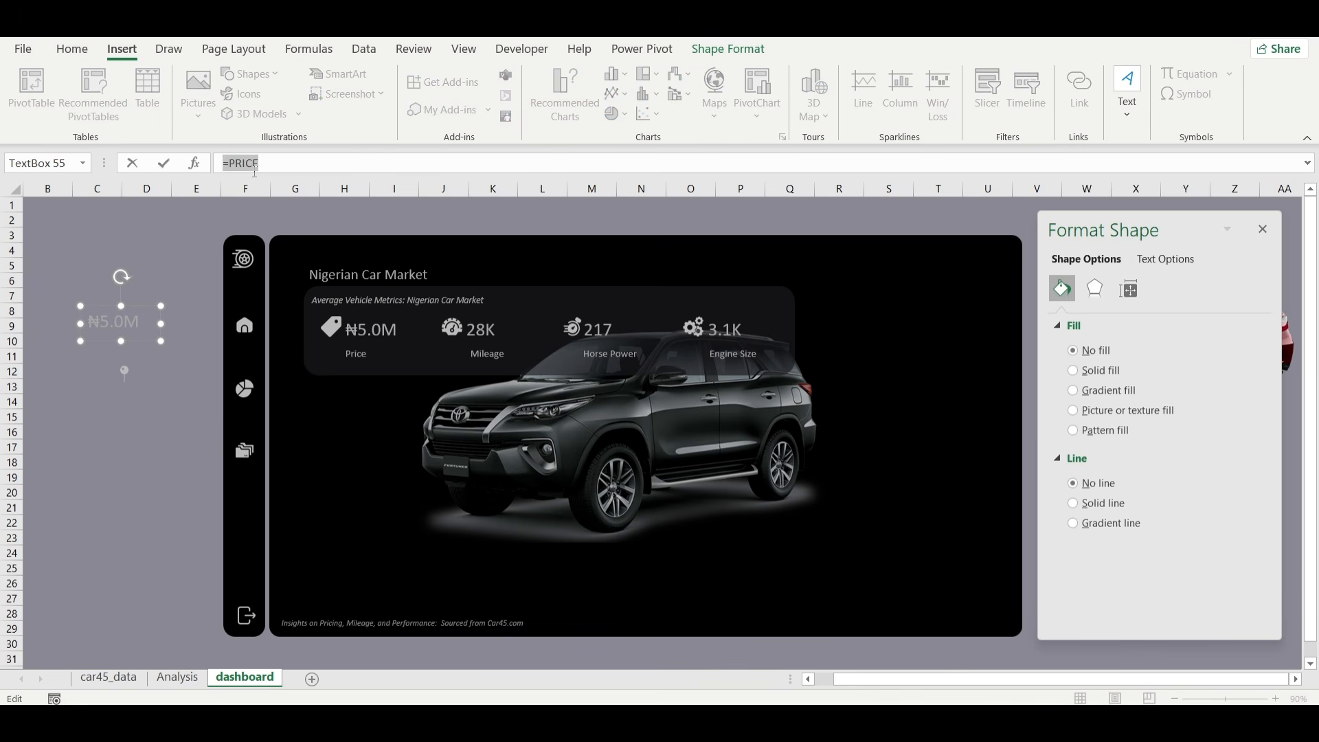
{"action": "key", "text": "Delete"}
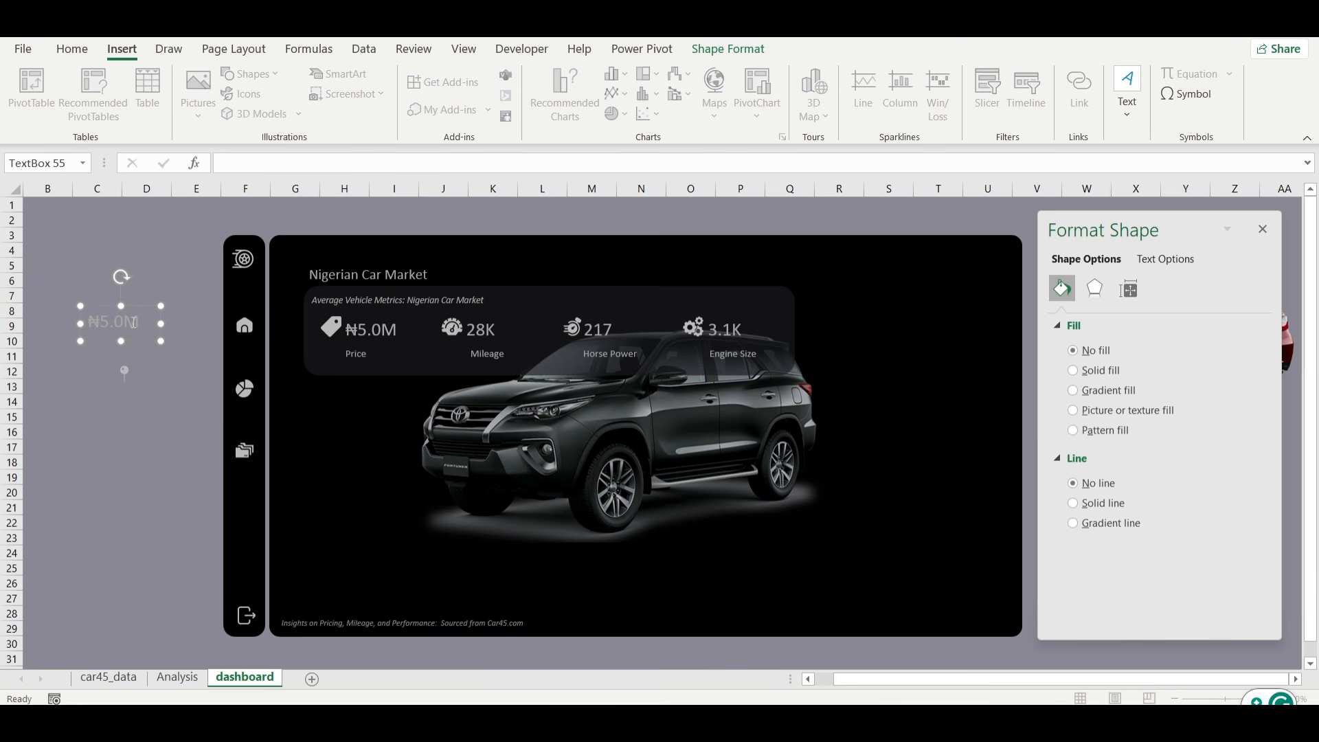
{"action": "left_click", "coordinate": [134, 322]}
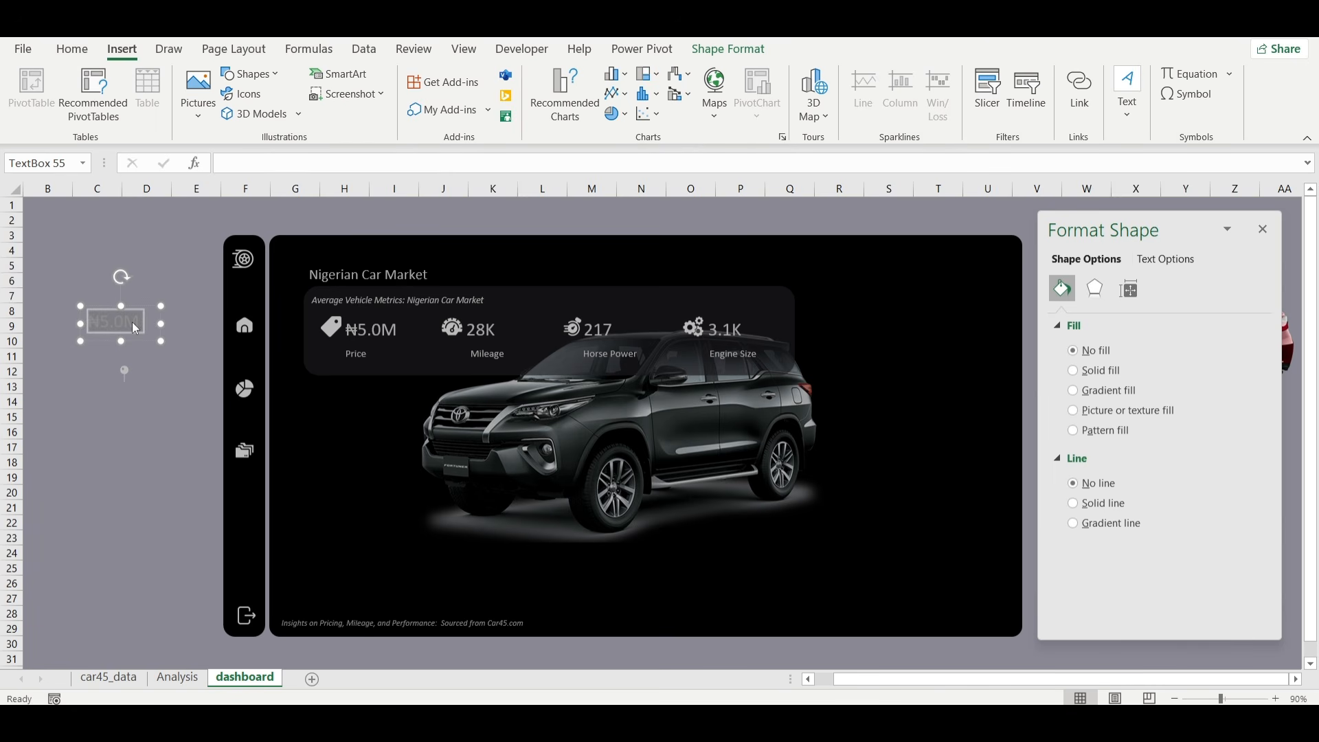
{"action": "key", "text": "Delete"}
{"action": "left_click", "coordinate": [75, 49]}
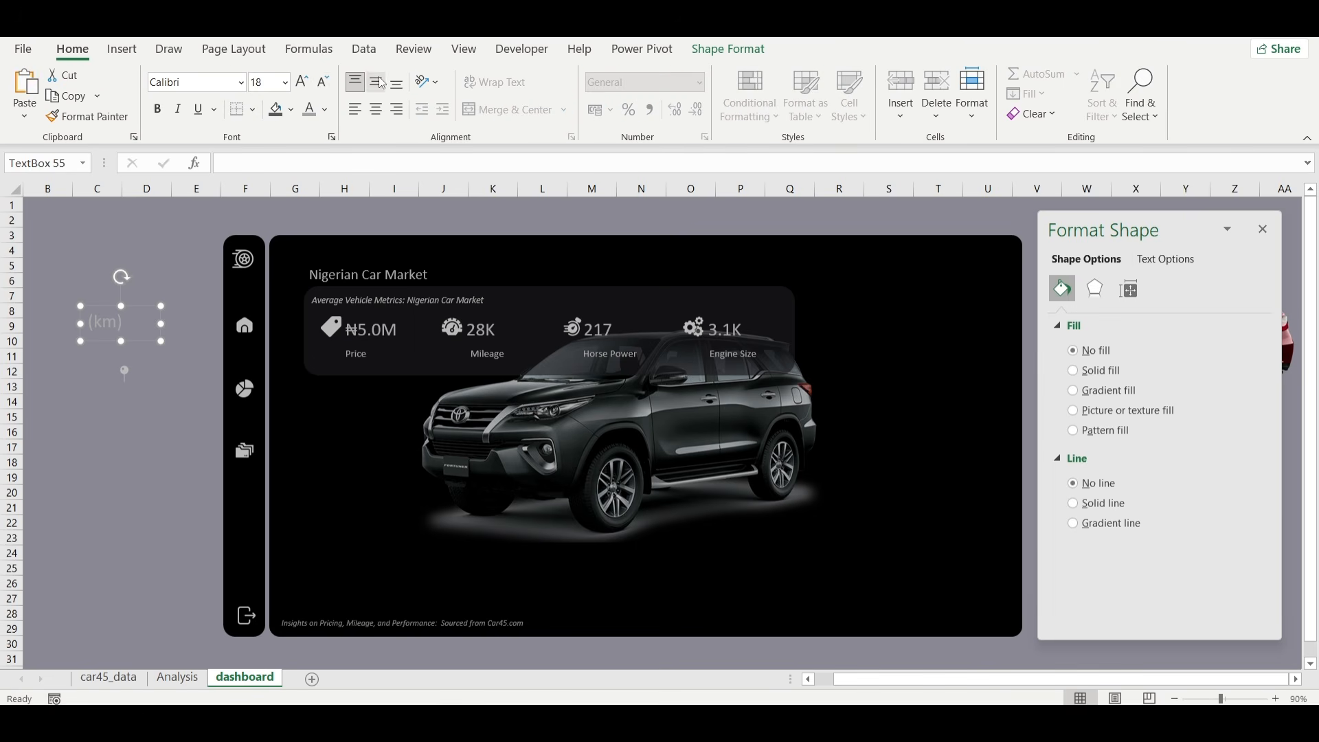
Reduce the (km) label to 14 pt in a smaller text box and duplicate it below as an (hp) label.
{"action": "left_click", "coordinate": [322, 84]}
{"action": "left_click_drag", "start_coordinate": [160, 340], "coordinate": [127, 336]}
{"action": "key", "text": "ctrl+d"}
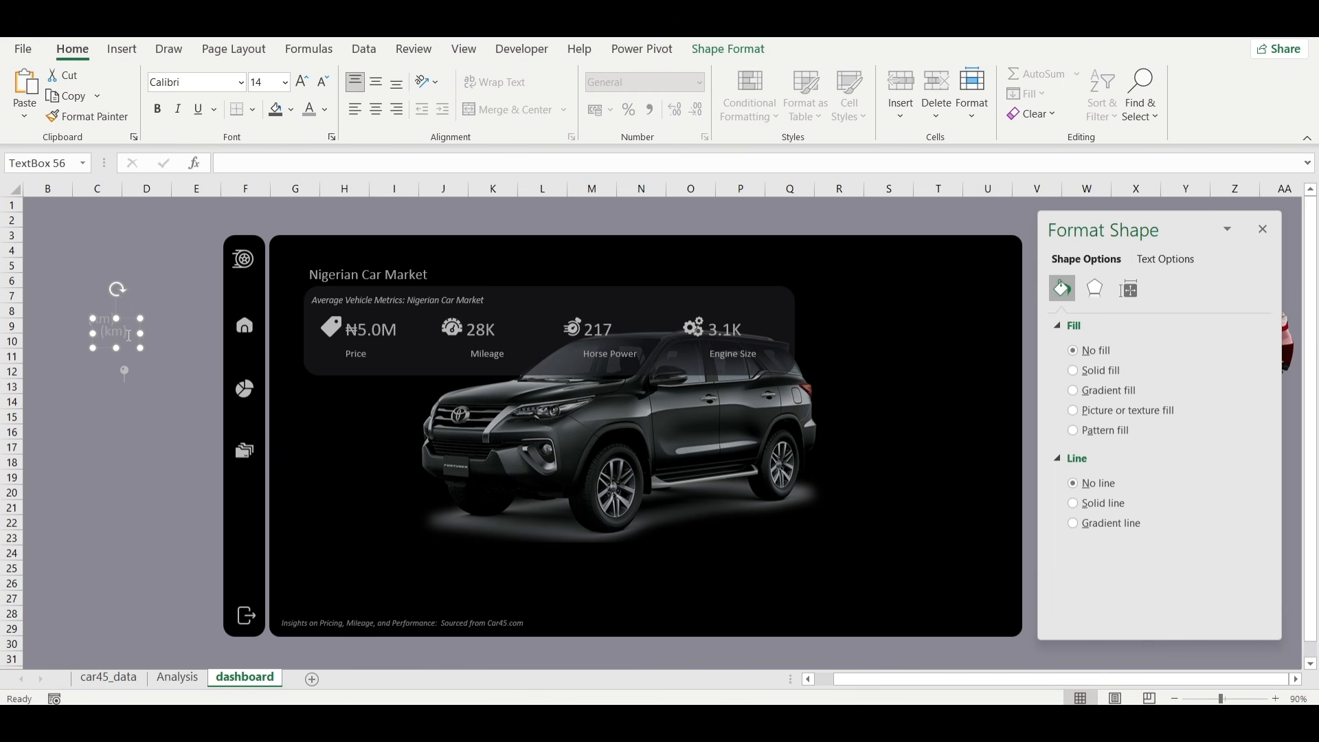
{"action": "left_click_drag", "start_coordinate": [128, 348], "coordinate": [109, 364]}
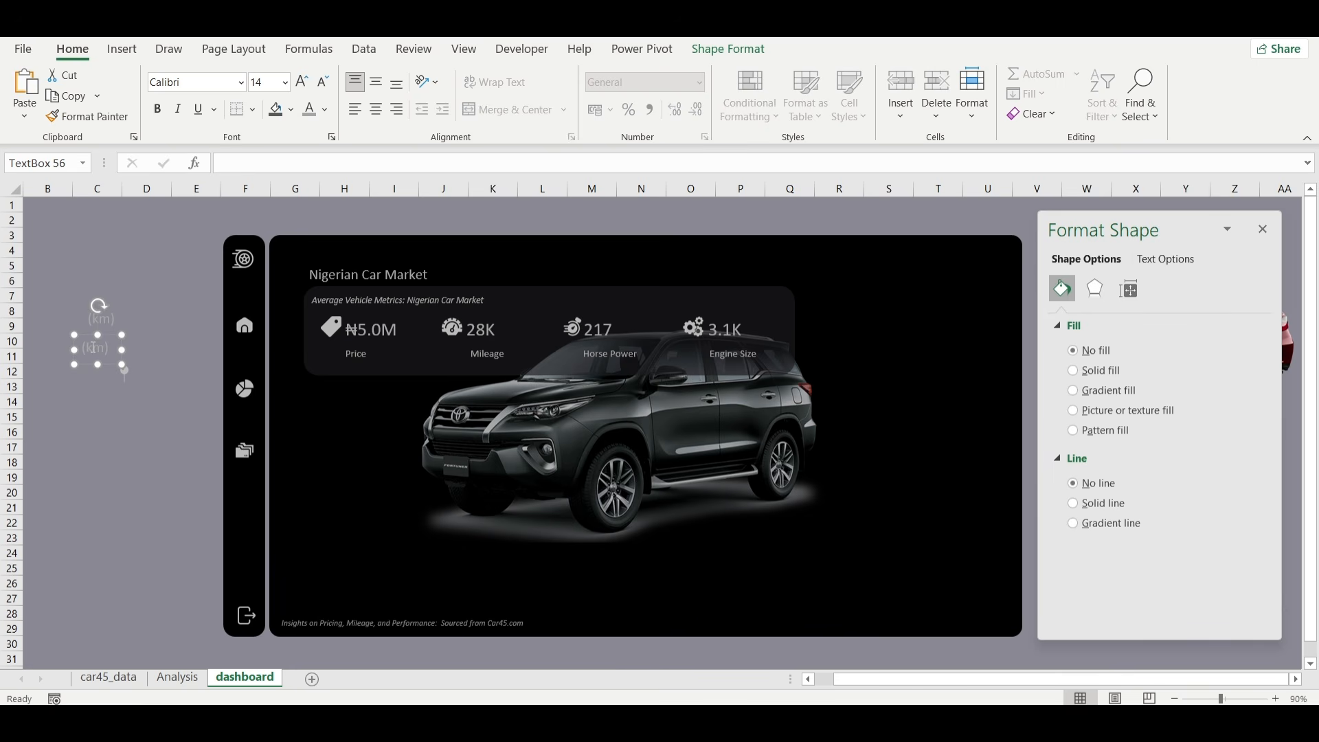
{"action": "double_click", "coordinate": [94, 347]}
Make a third copy of the unit label below the (hp) label and change its text to (cc).
{"action": "key", "text": "ctrl+v"}
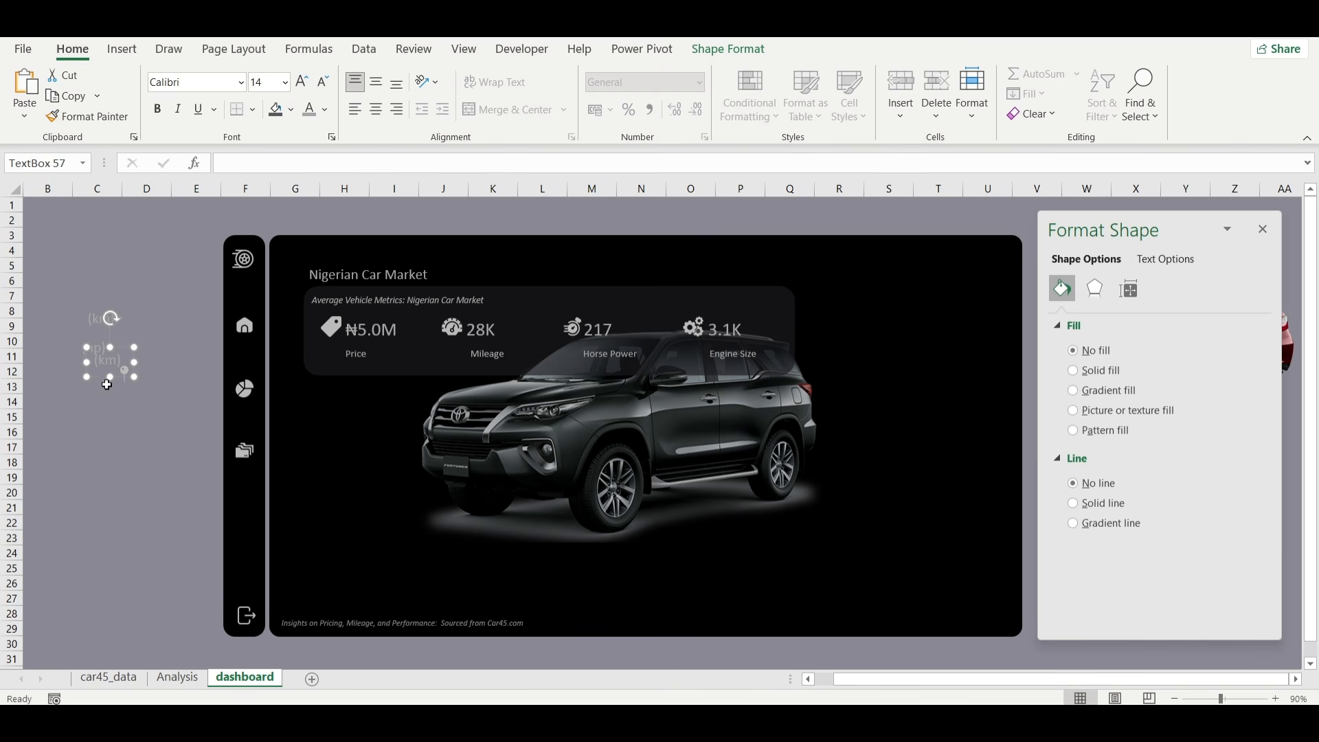
{"action": "left_click_drag", "start_coordinate": [101, 378], "coordinate": [96, 408]}
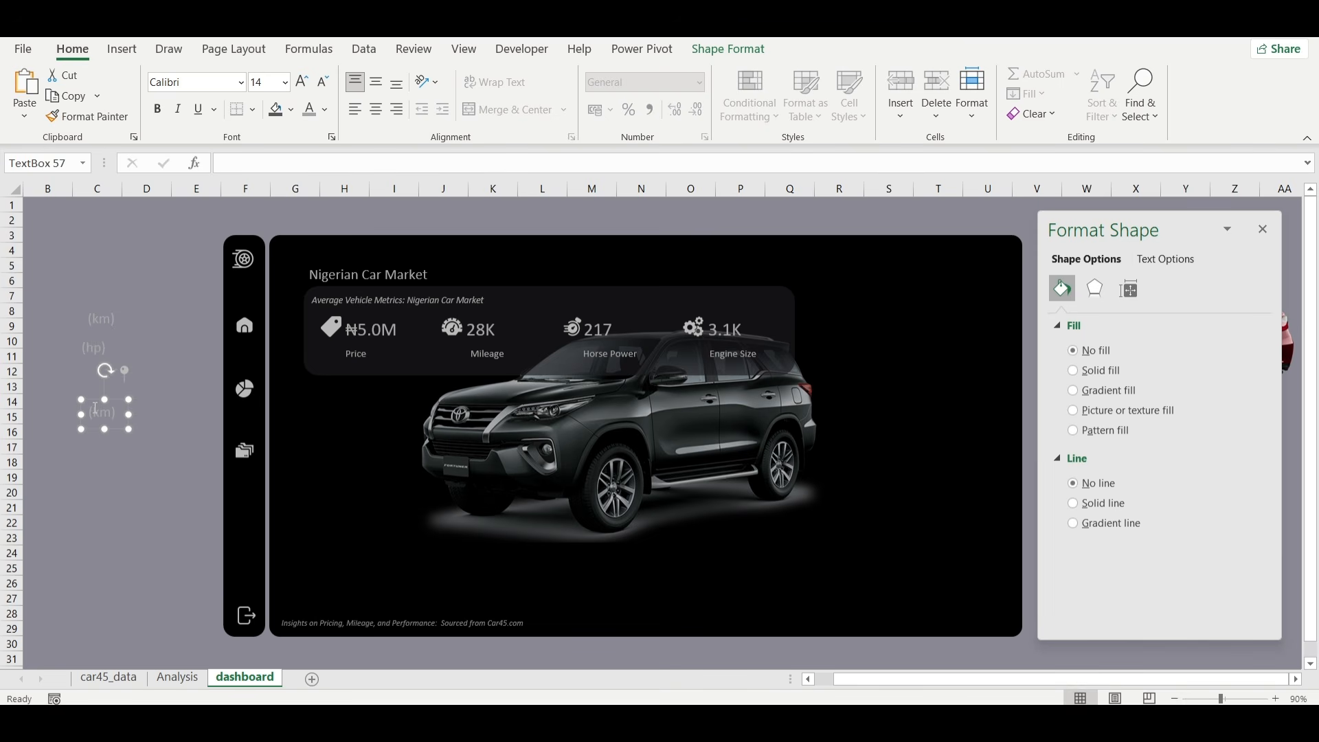
{"action": "double_click", "coordinate": [96, 411]}
{"action": "type", "text": "cc"}
Place the (cc), (hp) and (km) labels beside the engine size, horsepower and mileage values in the metrics banner.
{"action": "left_click_drag", "start_coordinate": [118, 430], "coordinate": [773, 352]}
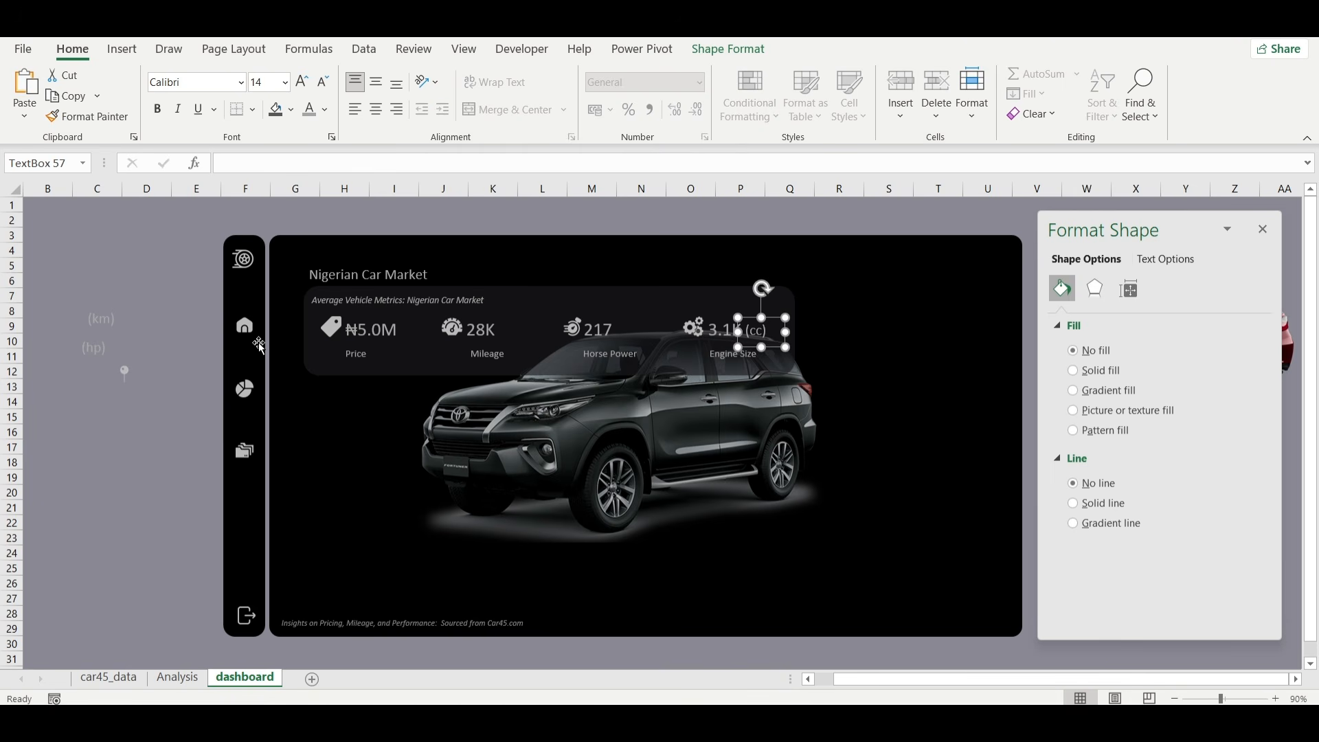
{"action": "left_click", "coordinate": [97, 351]}
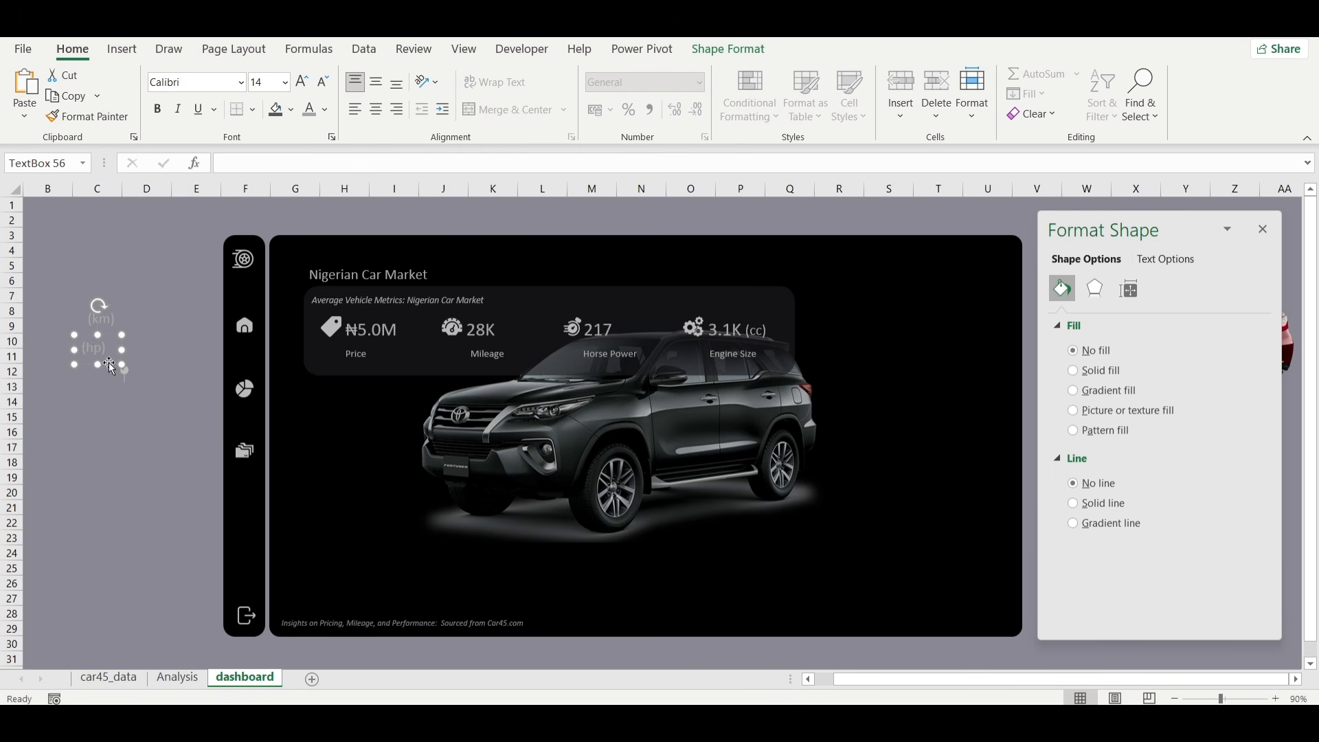
{"action": "left_click_drag", "start_coordinate": [106, 362], "coordinate": [642, 345]}
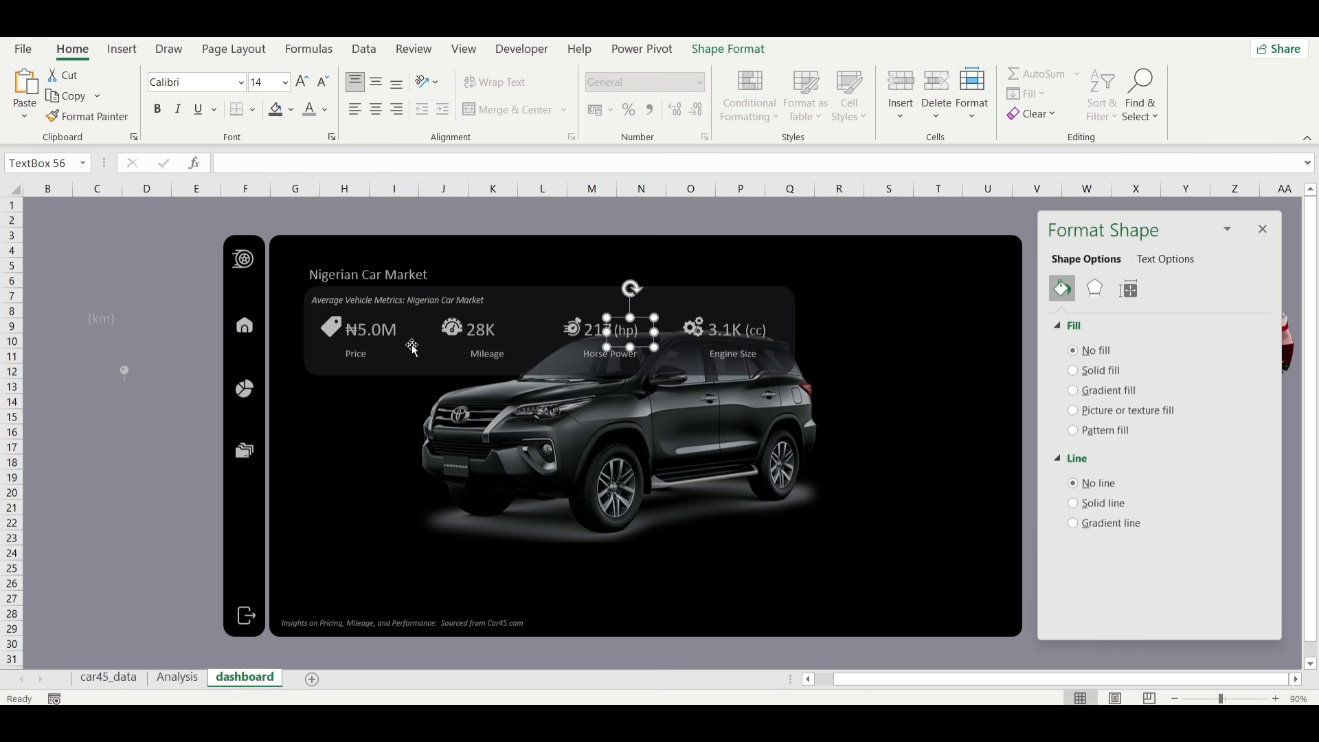
{"action": "left_click", "coordinate": [102, 323]}
{"action": "left_click_drag", "start_coordinate": [110, 328], "coordinate": [526, 347]}
{"action": "left_click", "coordinate": [95, 414]}
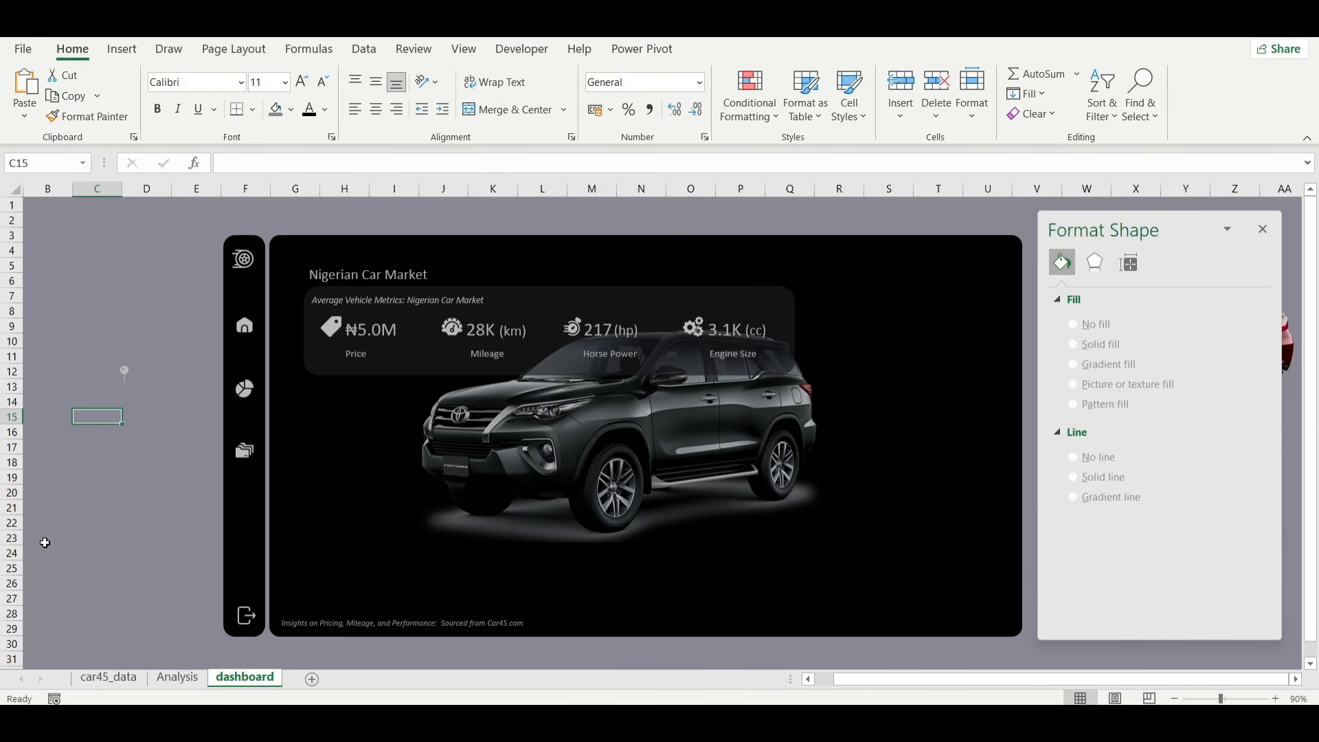
{"action": "left_click", "coordinate": [295, 623]}
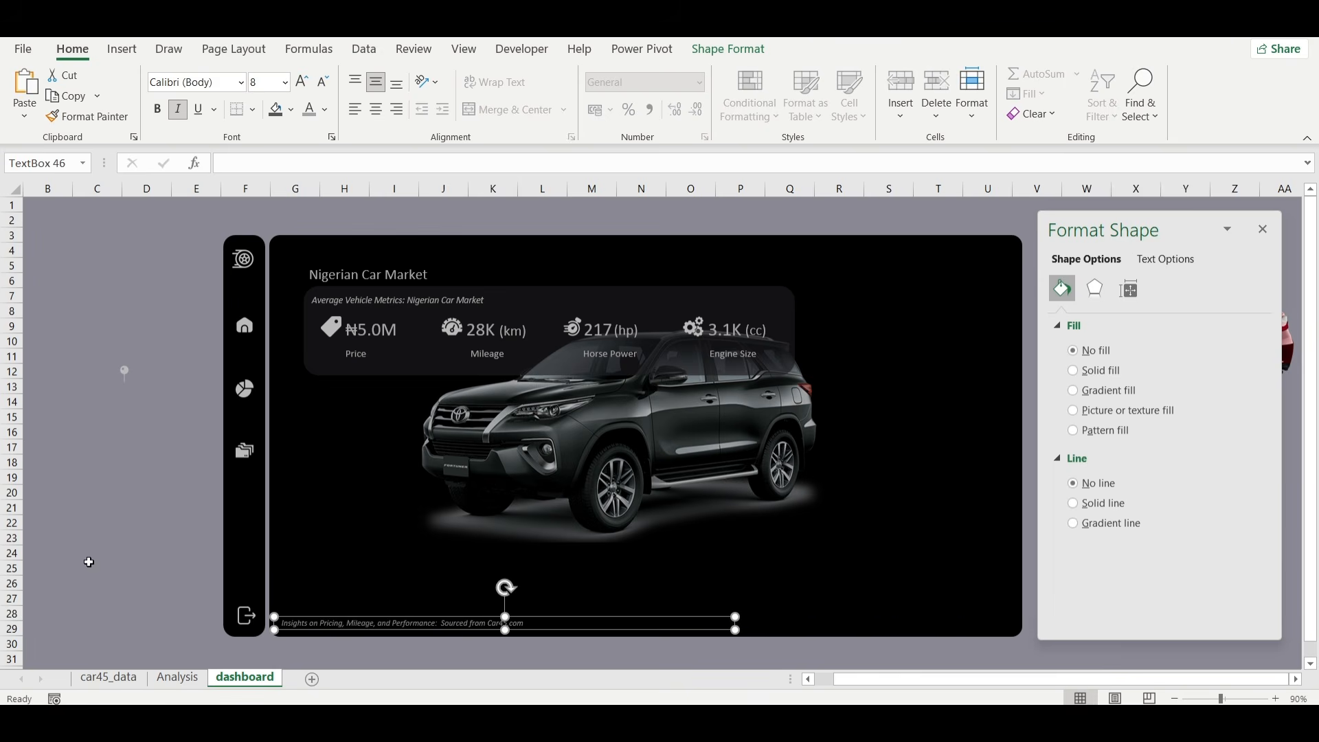
{"action": "left_click", "coordinate": [141, 568]}
Insert a filled map chart from the State and cars columns, L6:M19, on the Analysis sheet.
{"action": "left_click", "coordinate": [177, 678]}
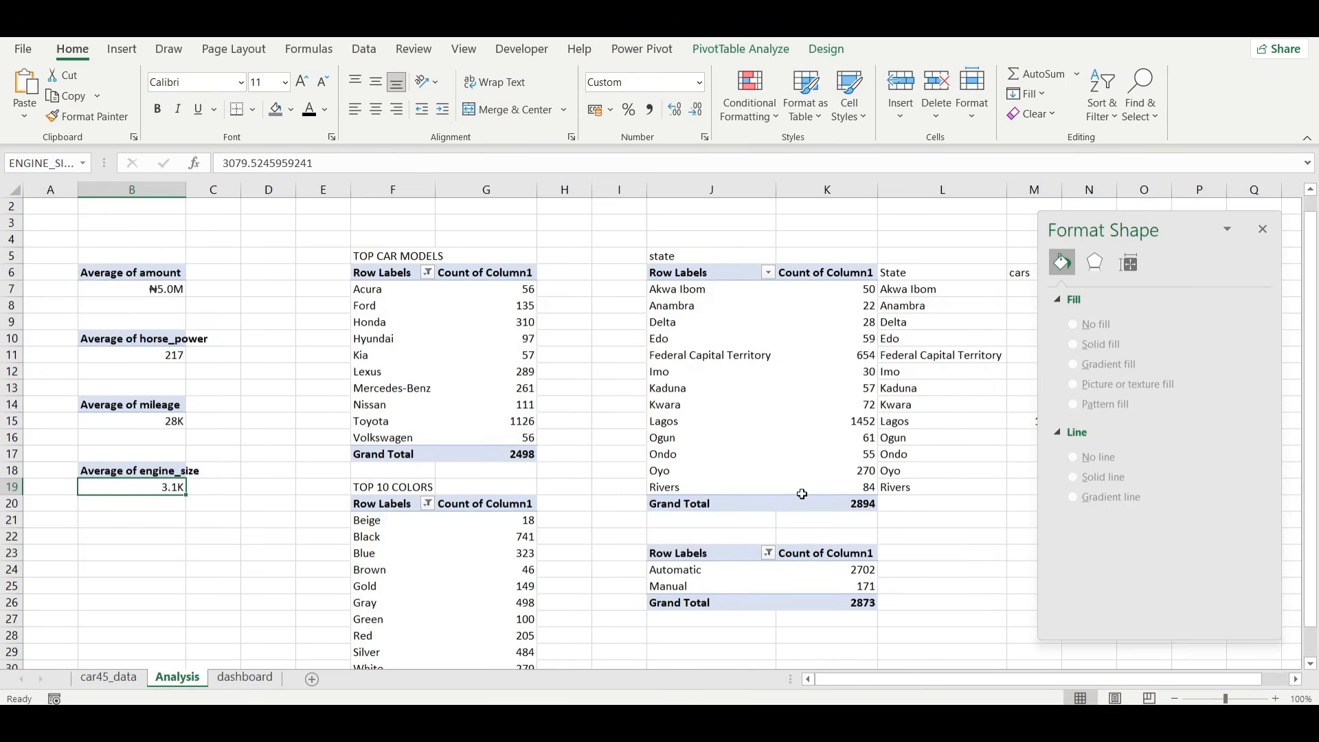
{"action": "scroll", "coordinate": [561, 311], "scroll_direction": "right", "scroll_amount": 3}
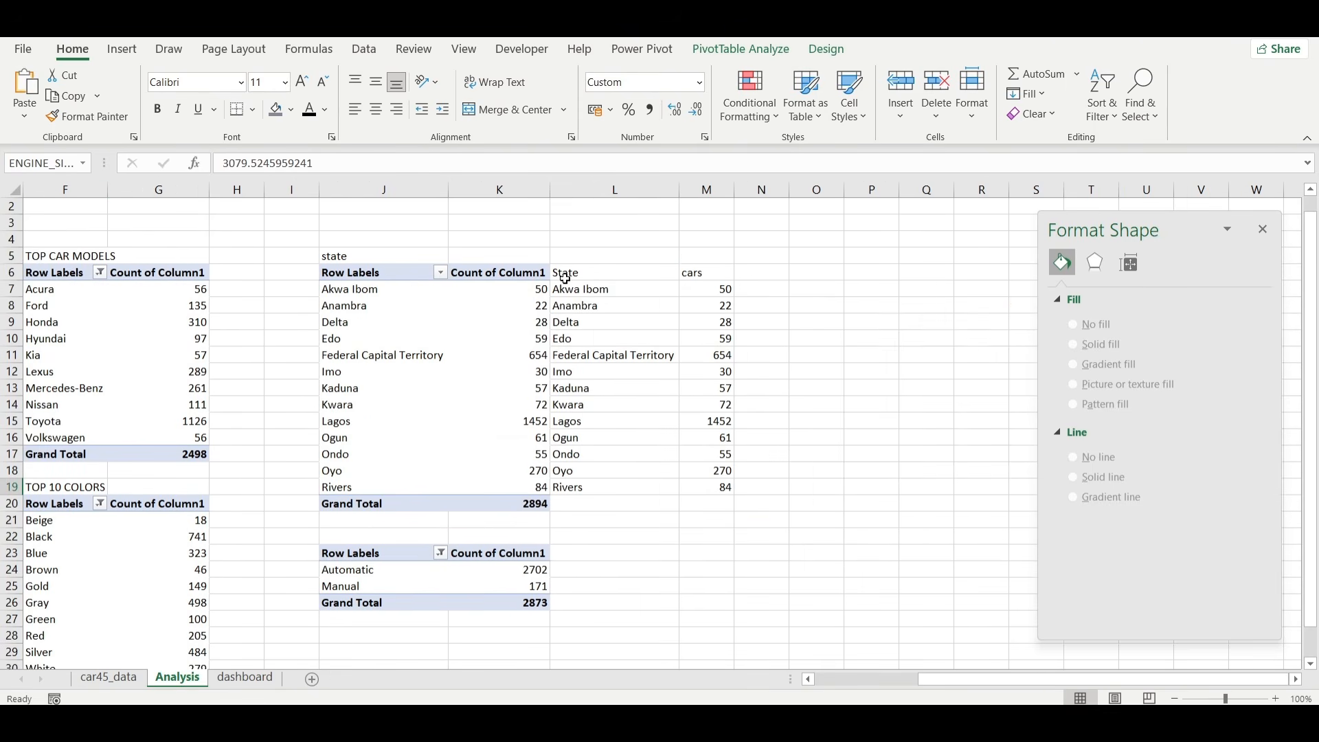
{"action": "mouse_move", "coordinate": [569, 273]}
{"action": "left_mouse_down"}
{"action": "mouse_move", "coordinate": [685, 300]}
{"action": "mouse_move", "coordinate": [674, 495]}
{"action": "mouse_move", "coordinate": [724, 486]}
{"action": "left_mouse_up"}
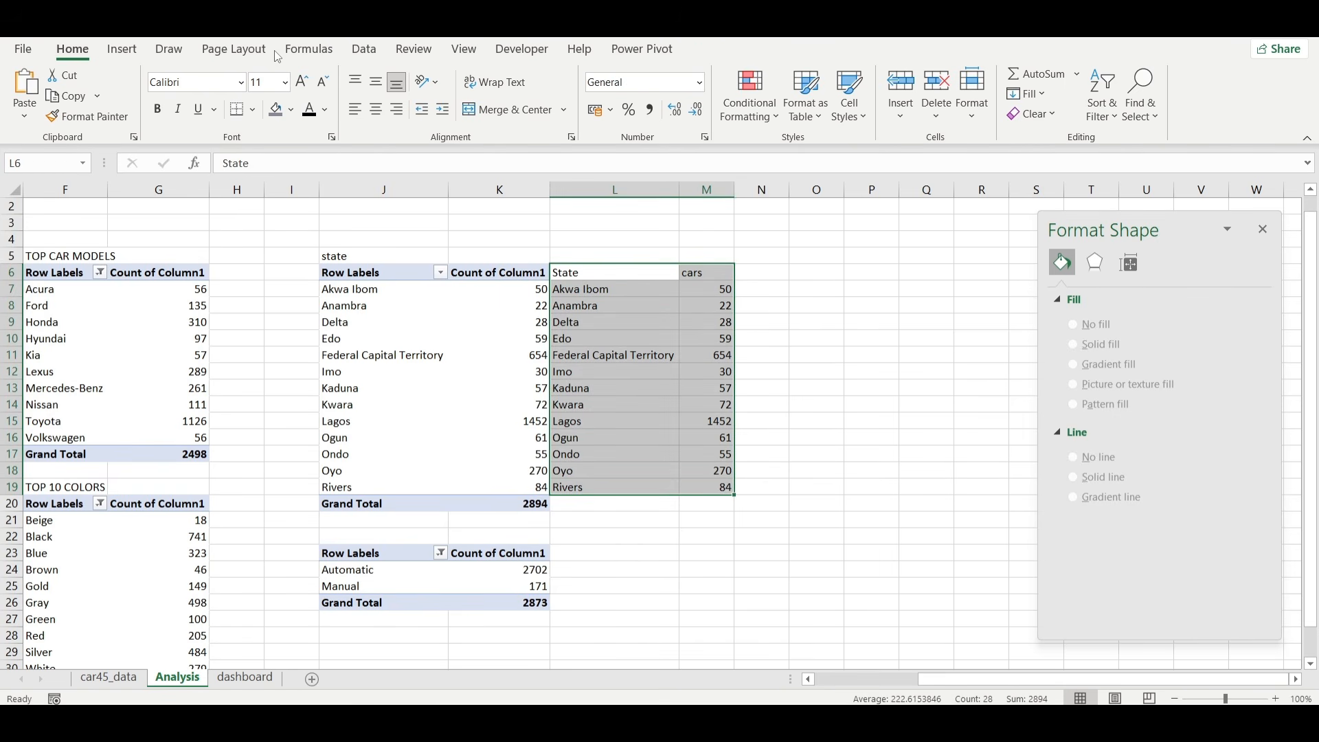
{"action": "left_click", "coordinate": [122, 48]}
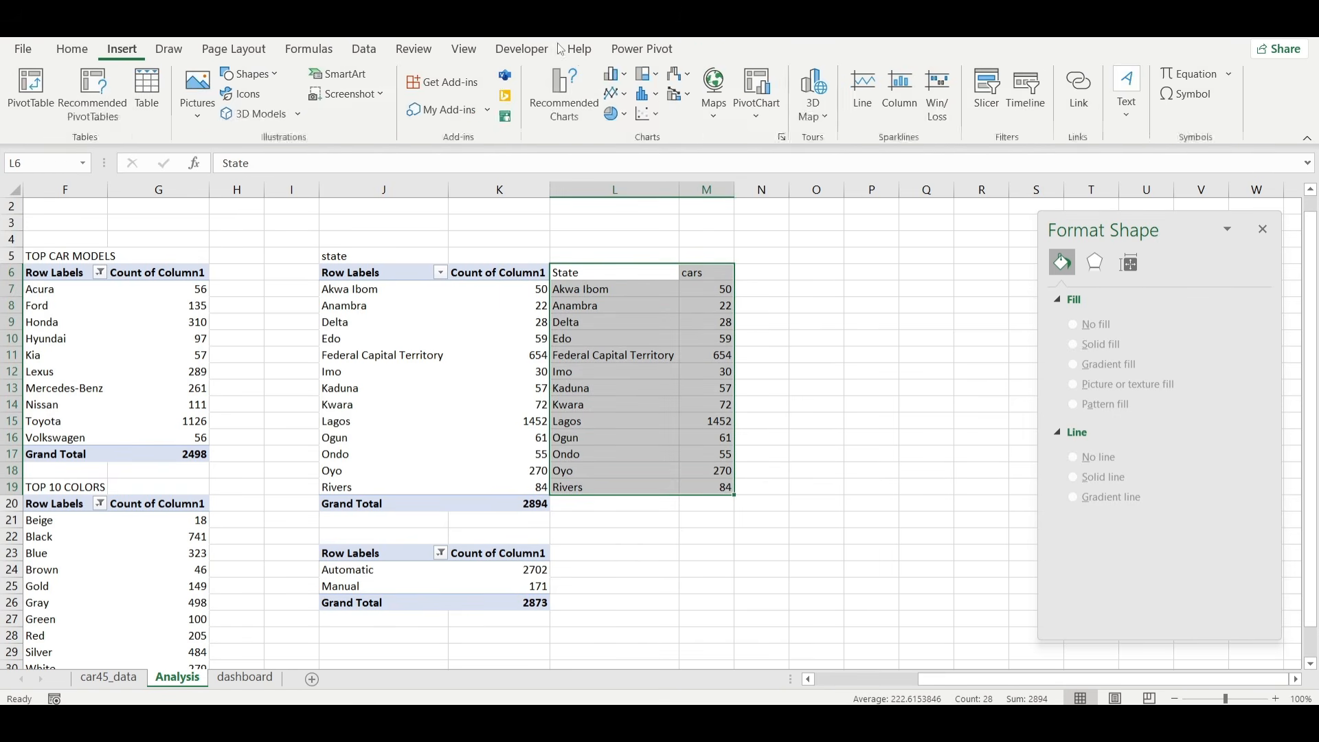
{"action": "left_click", "coordinate": [716, 93]}
{"action": "left_click", "coordinate": [723, 178]}
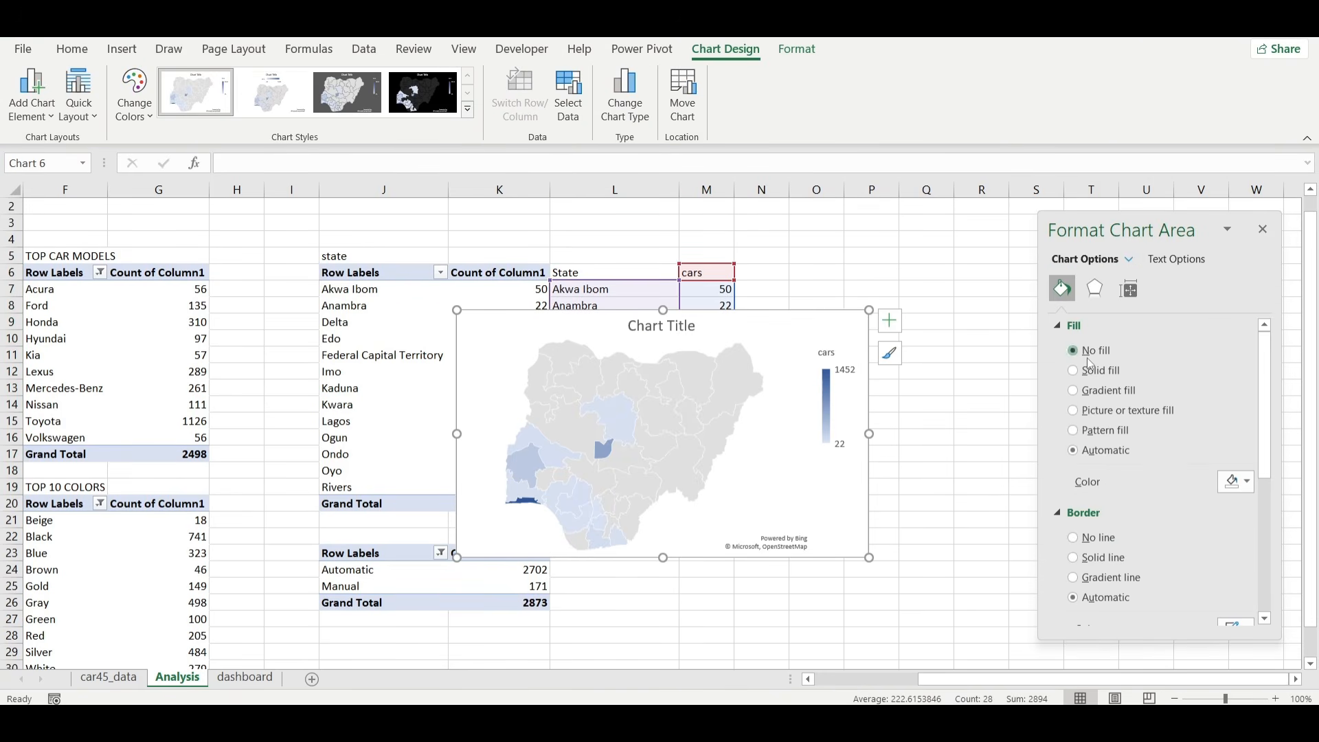
Set the map chart area to no fill and no line, and remove its legend and chart title.
{"action": "left_click", "coordinate": [1088, 360]}
{"action": "left_click", "coordinate": [1098, 503]}
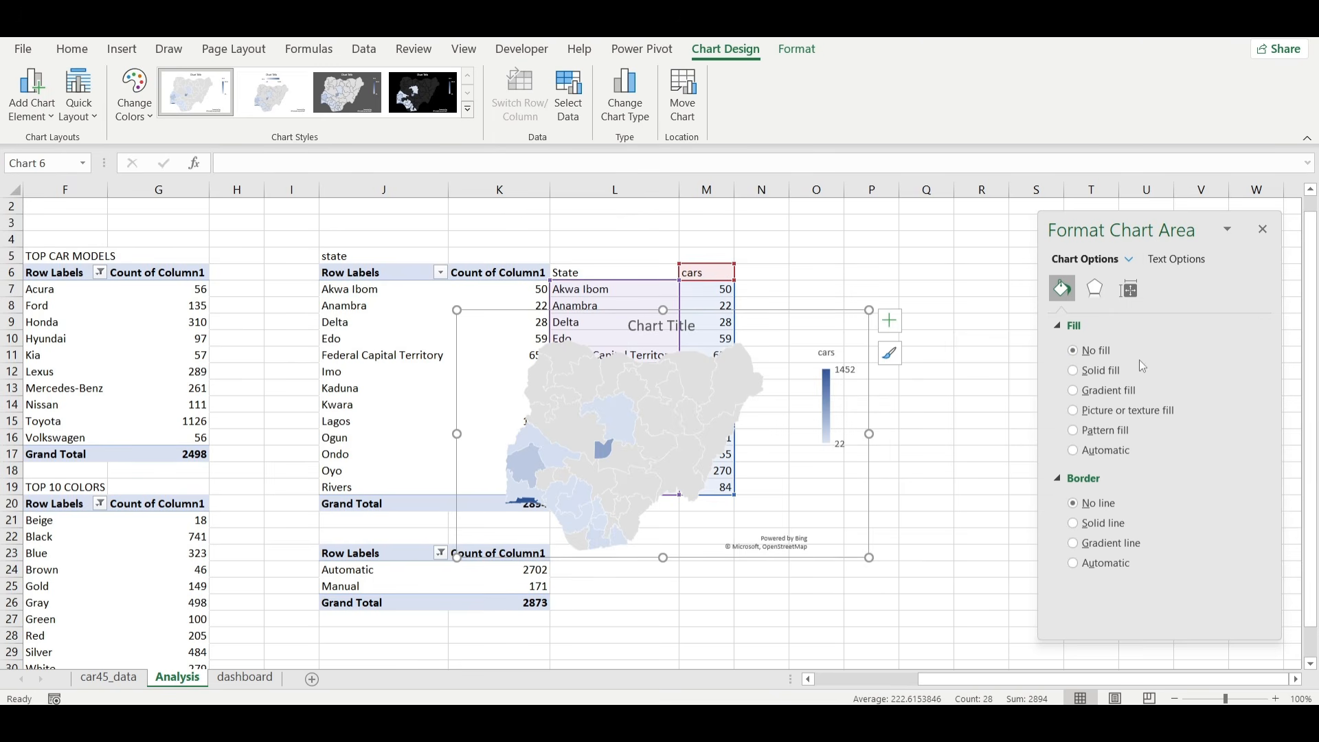
{"action": "left_click", "coordinate": [889, 329]}
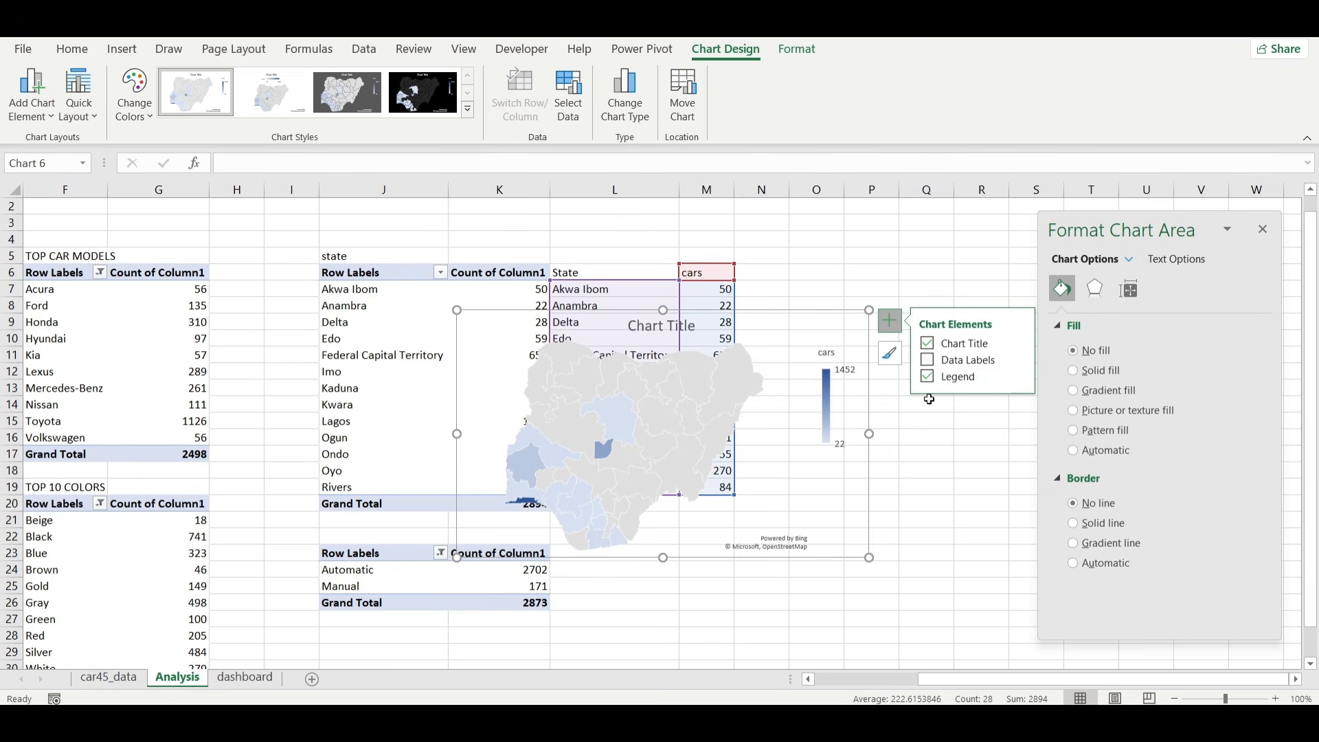
{"action": "left_click", "coordinate": [928, 377]}
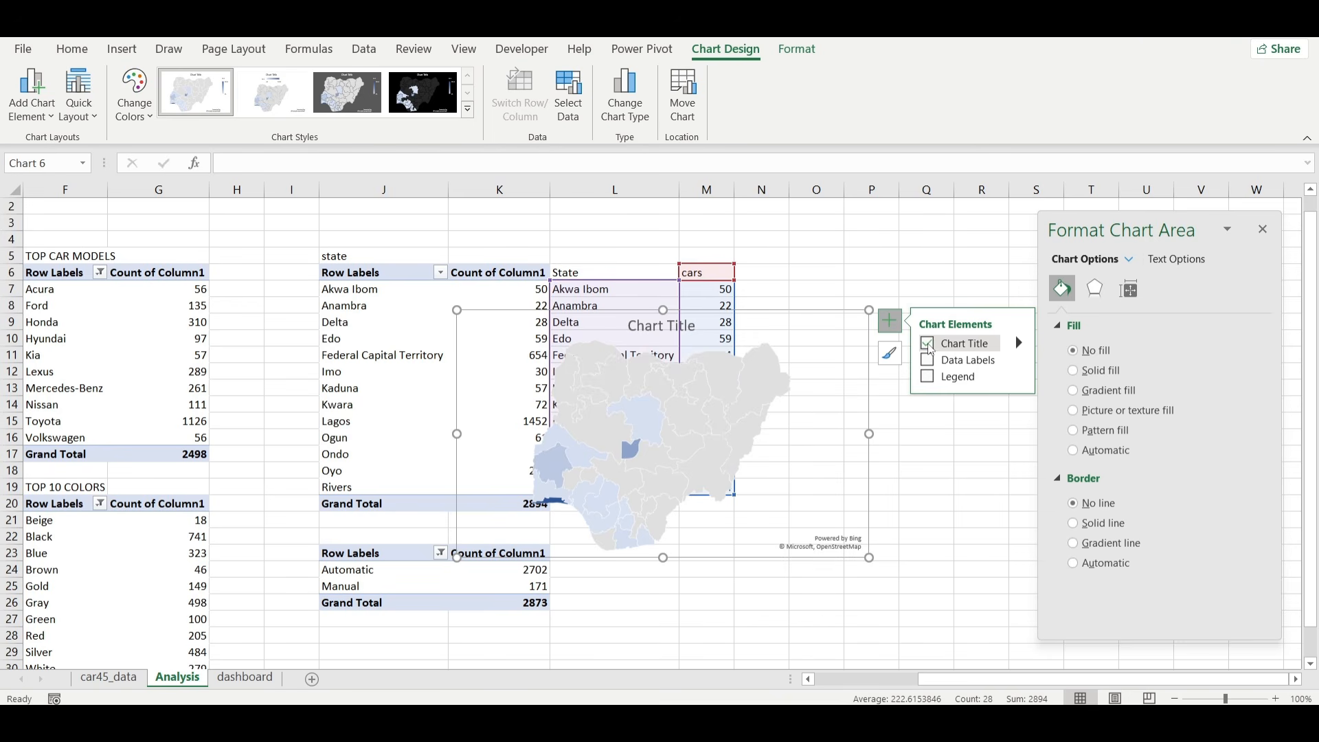
{"action": "left_click", "coordinate": [928, 344]}
{"action": "left_click", "coordinate": [792, 474]}
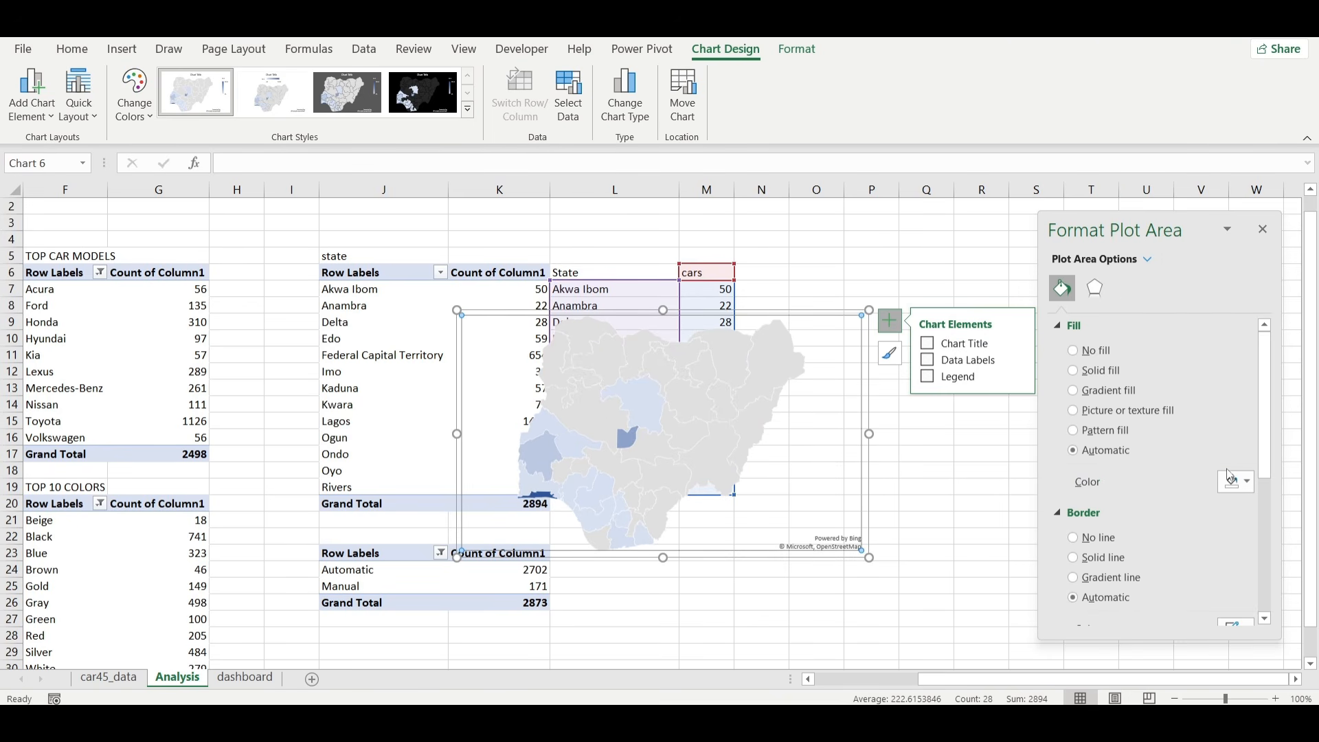
{"action": "left_click", "coordinate": [1233, 481]}
{"action": "left_click", "coordinate": [1185, 437]}
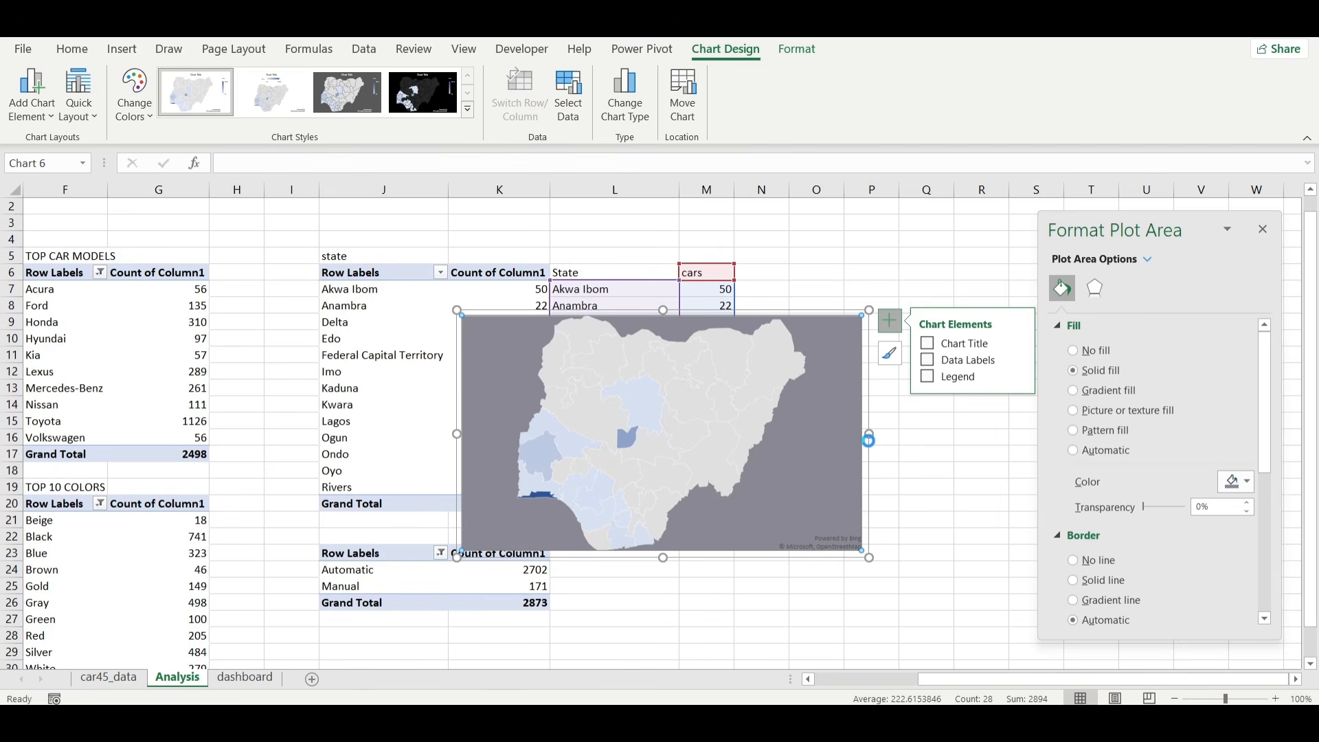
{"action": "key", "text": "ctrl+z"}
Give the map's data series a solid fill in the recently used purplish grey.
{"action": "left_click", "coordinate": [698, 416]}
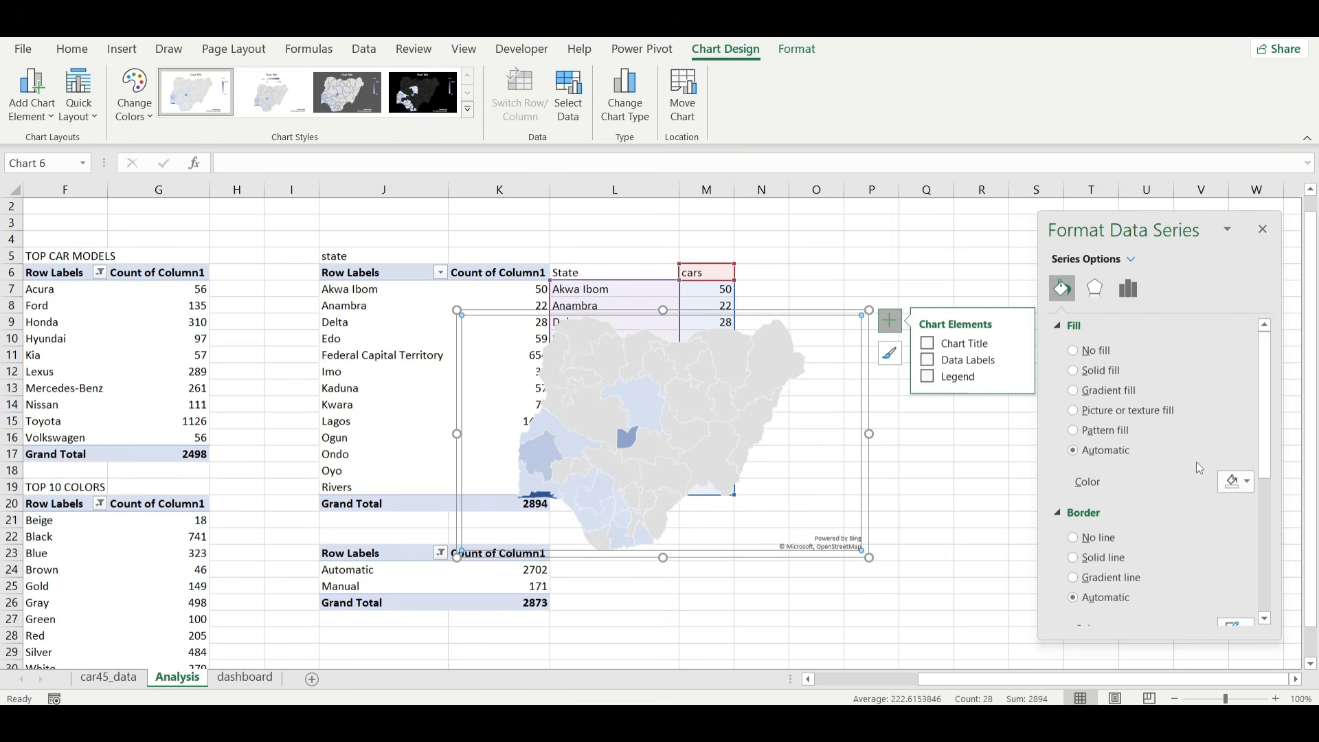
{"action": "left_click", "coordinate": [1242, 481]}
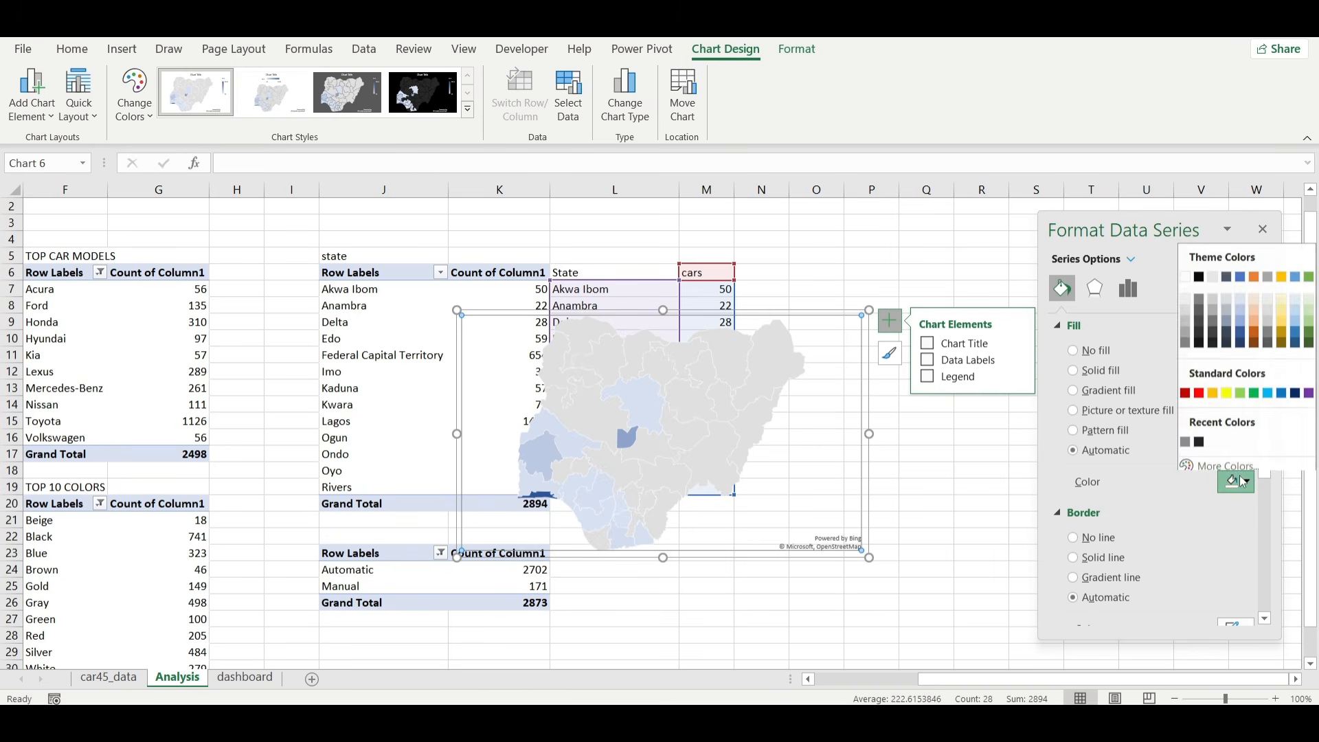
{"action": "left_click", "coordinate": [1186, 439]}
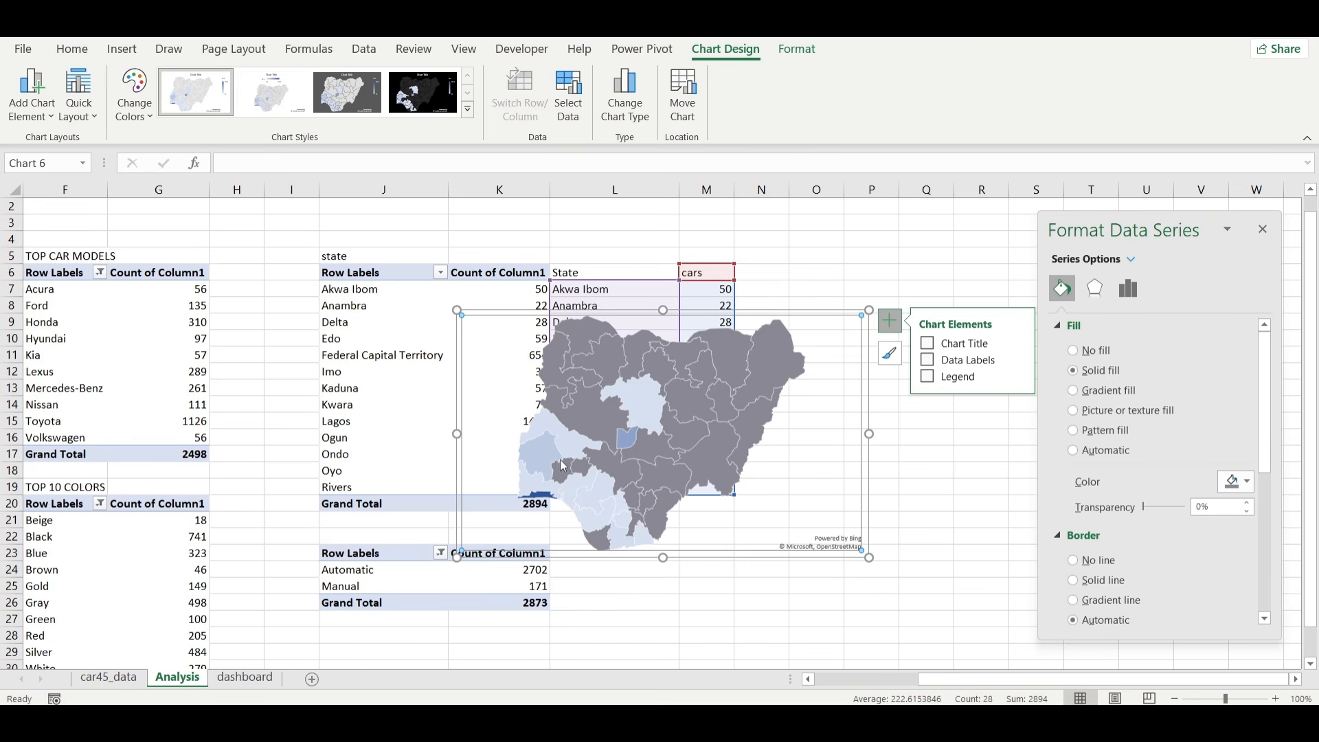
Recolor the map's two-color sequential scale with a medium grey for the lowest value and a light grey for the highest value.
{"action": "left_click", "coordinate": [1128, 288]}
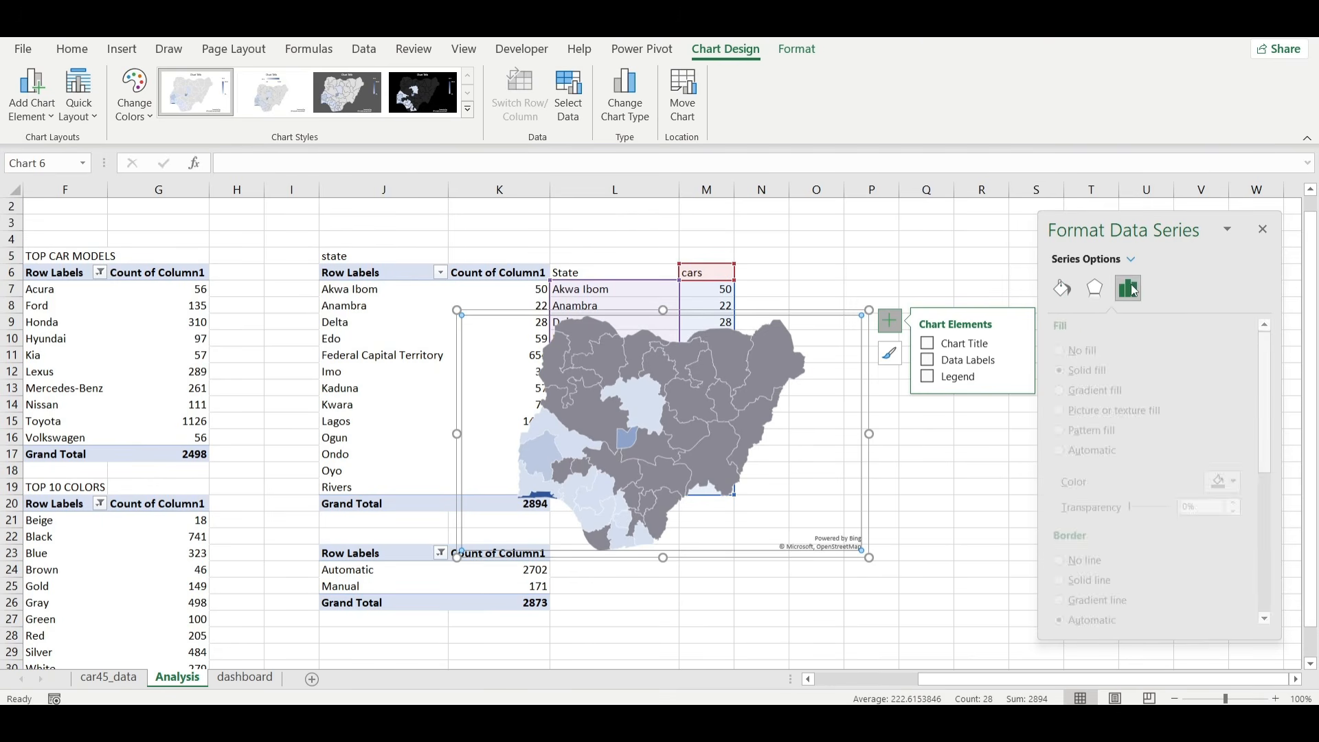
{"action": "left_click", "coordinate": [1151, 348]}
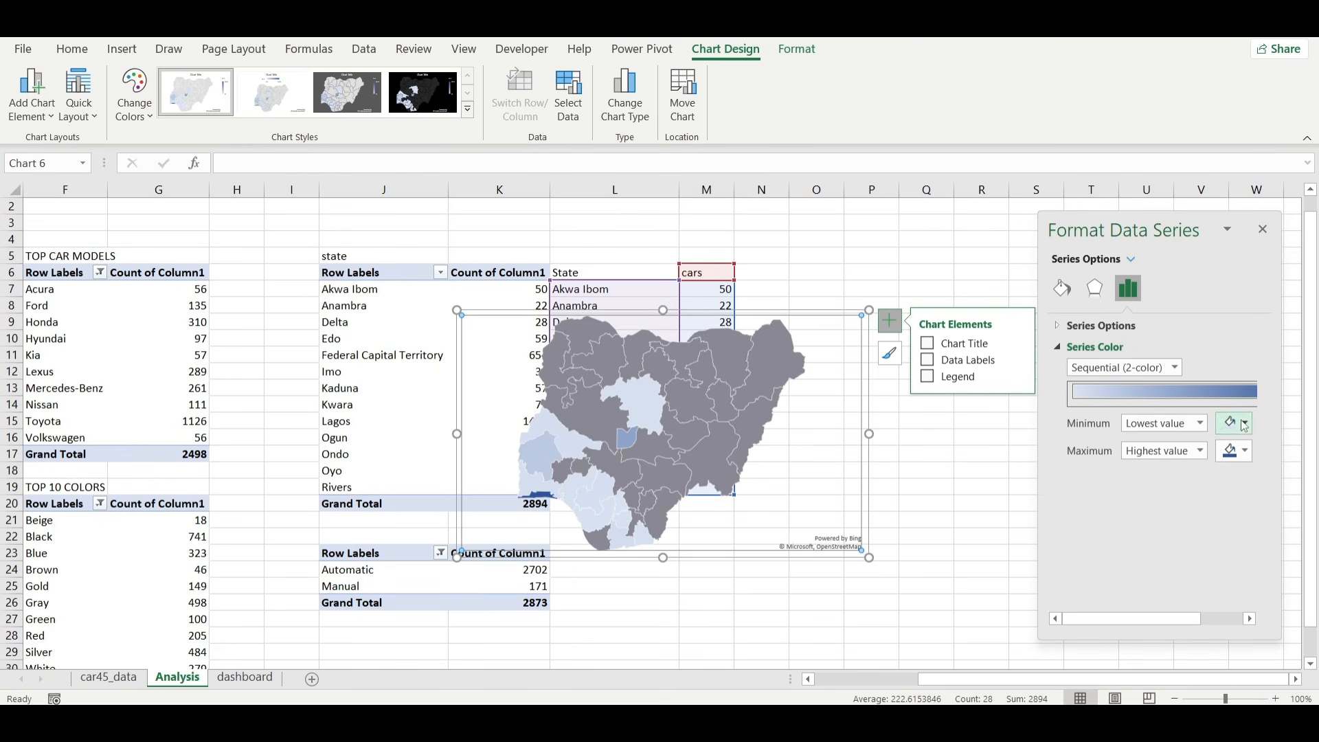
{"action": "left_click", "coordinate": [1242, 426]}
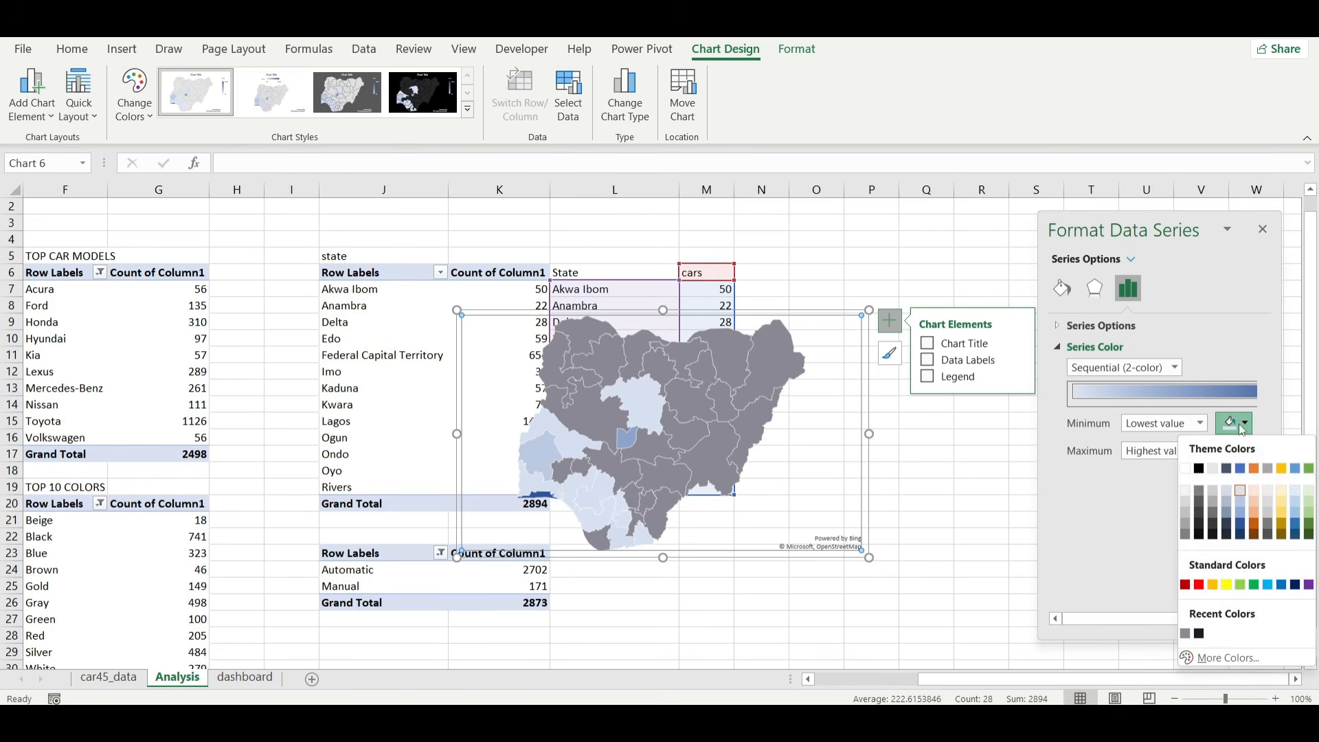
{"action": "left_click", "coordinate": [1185, 533]}
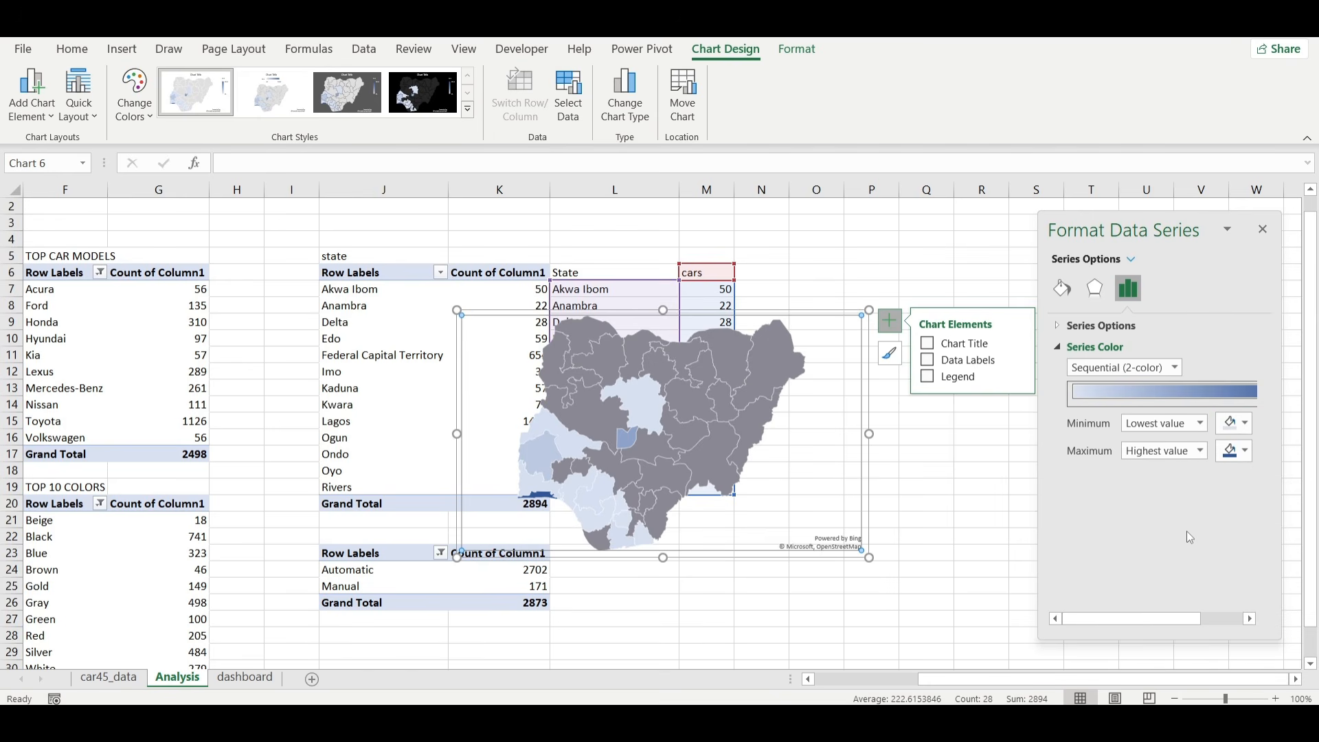
{"action": "left_click", "coordinate": [1237, 451]}
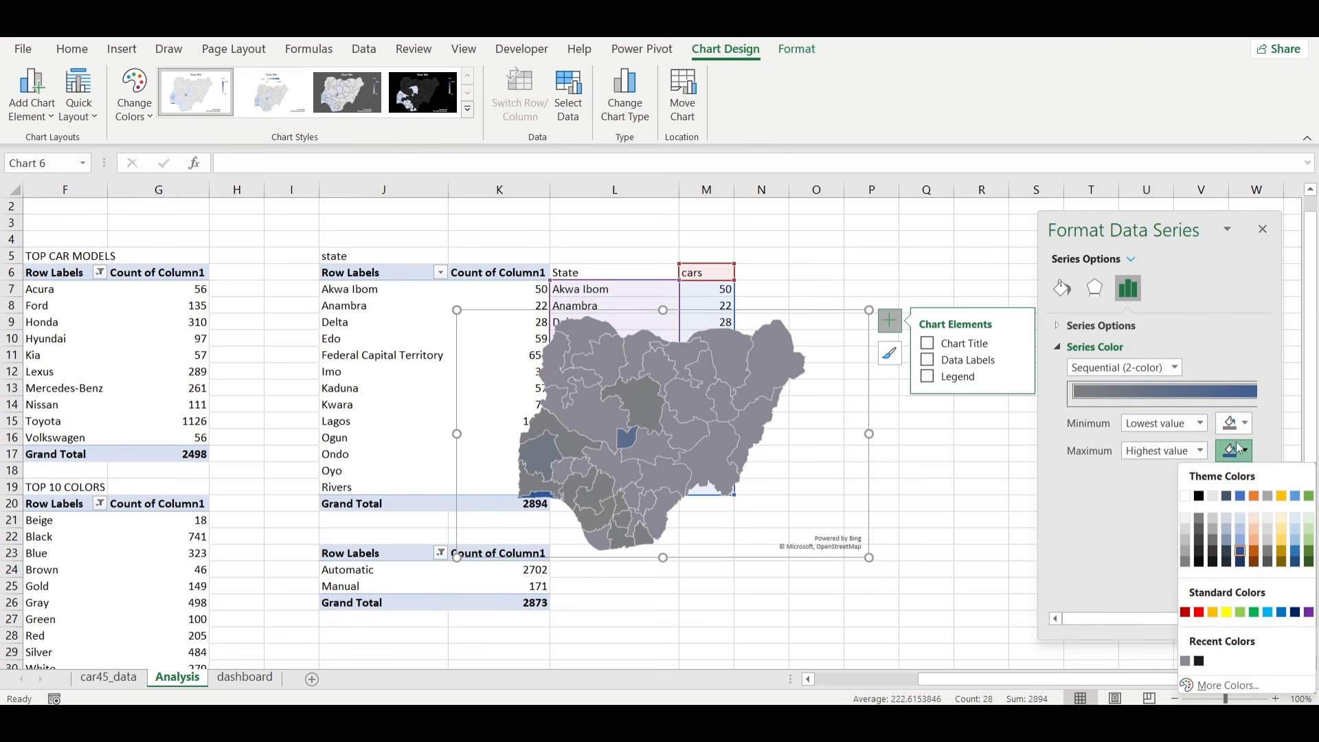
{"action": "left_click", "coordinate": [1185, 536]}
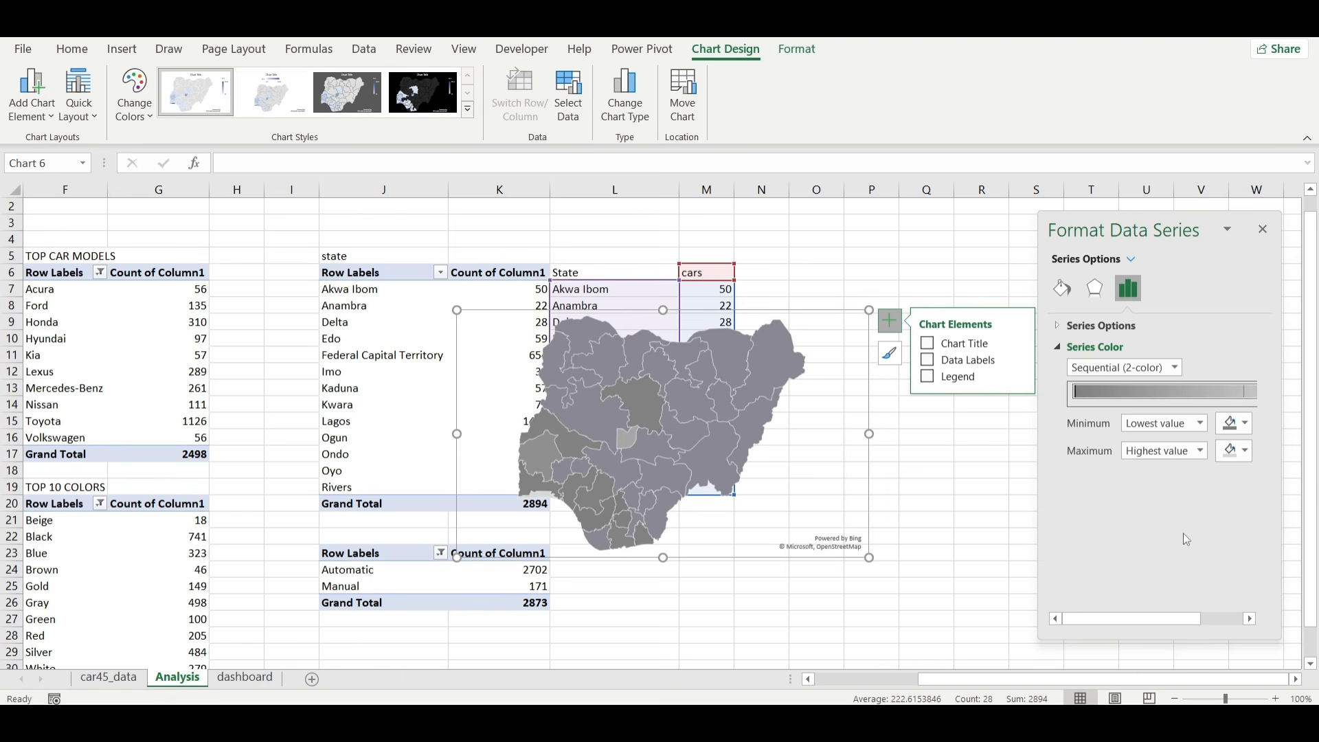
{"action": "left_click", "coordinate": [1243, 425]}
{"action": "left_click", "coordinate": [1199, 515]}
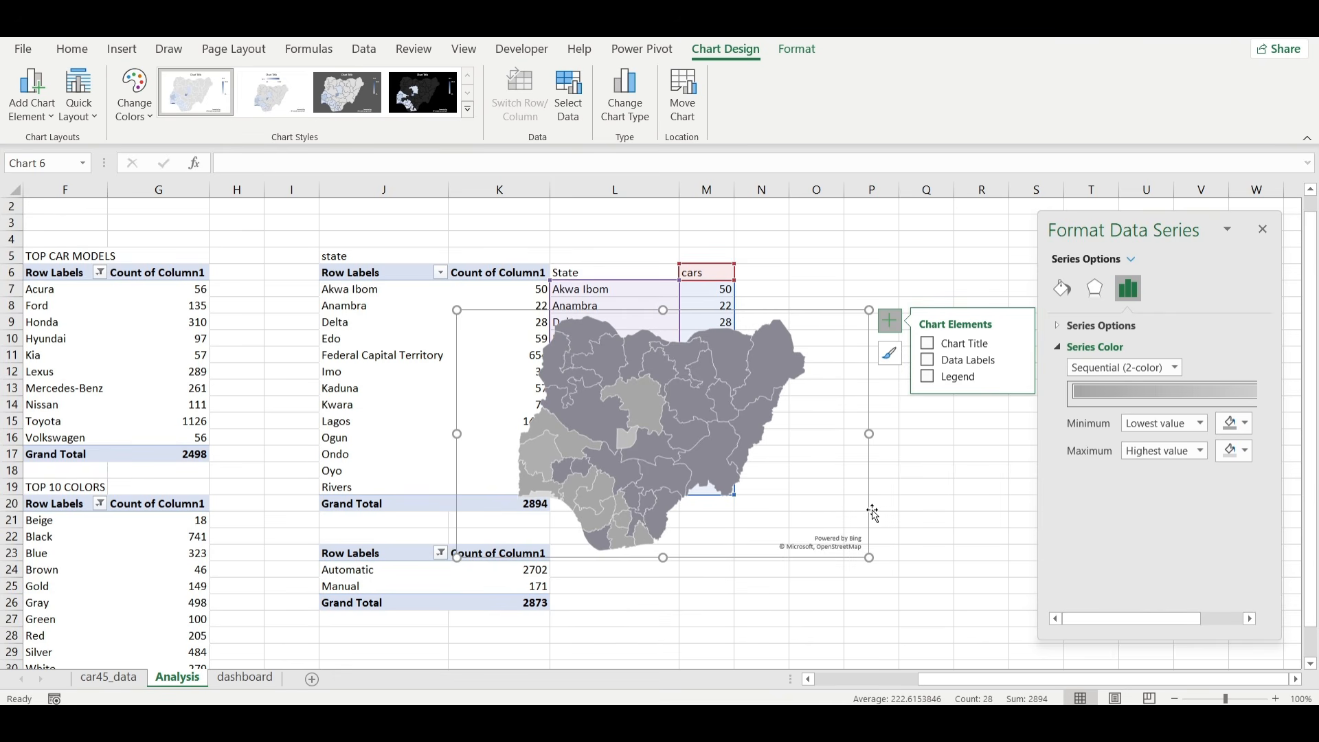
Cut the map chart from the Analysis sheet and paste it into the dashboard sheet.
{"action": "left_click_drag", "start_coordinate": [872, 512], "coordinate": [869, 511]}
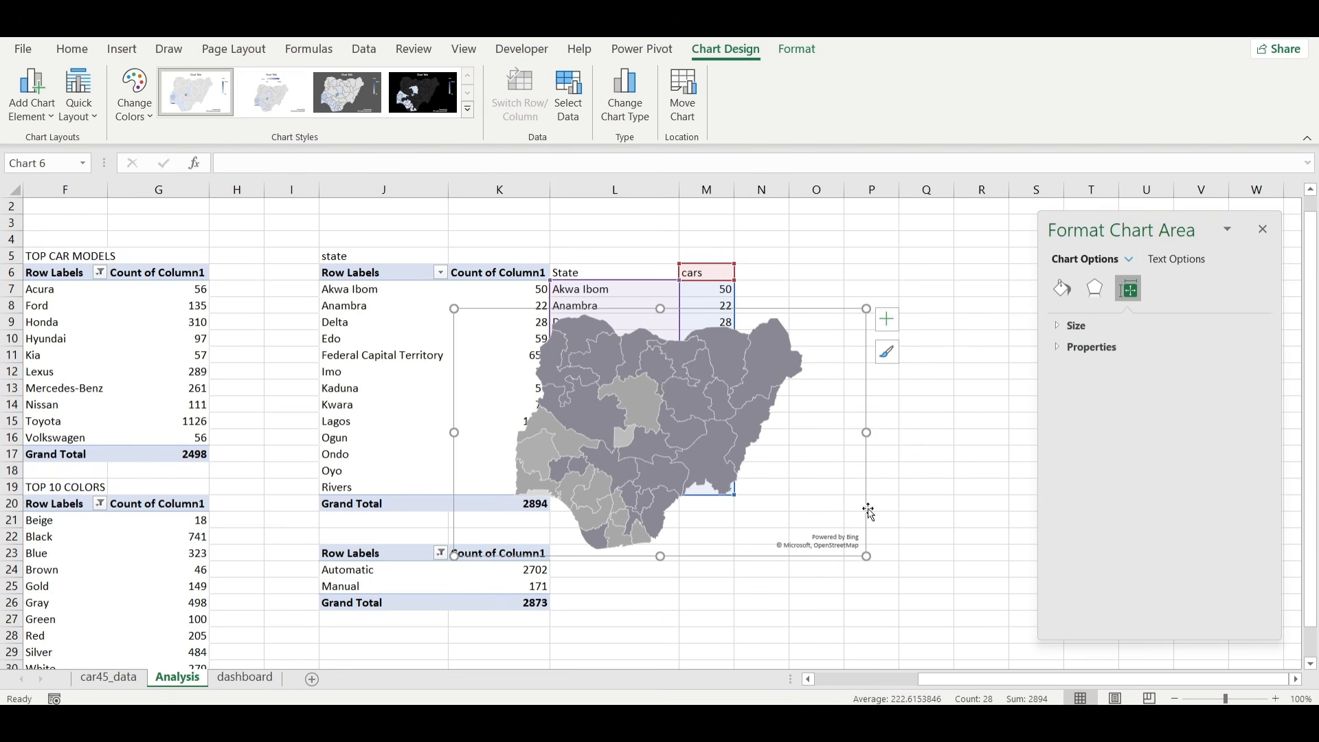
{"action": "key", "text": "ctrl+x"}
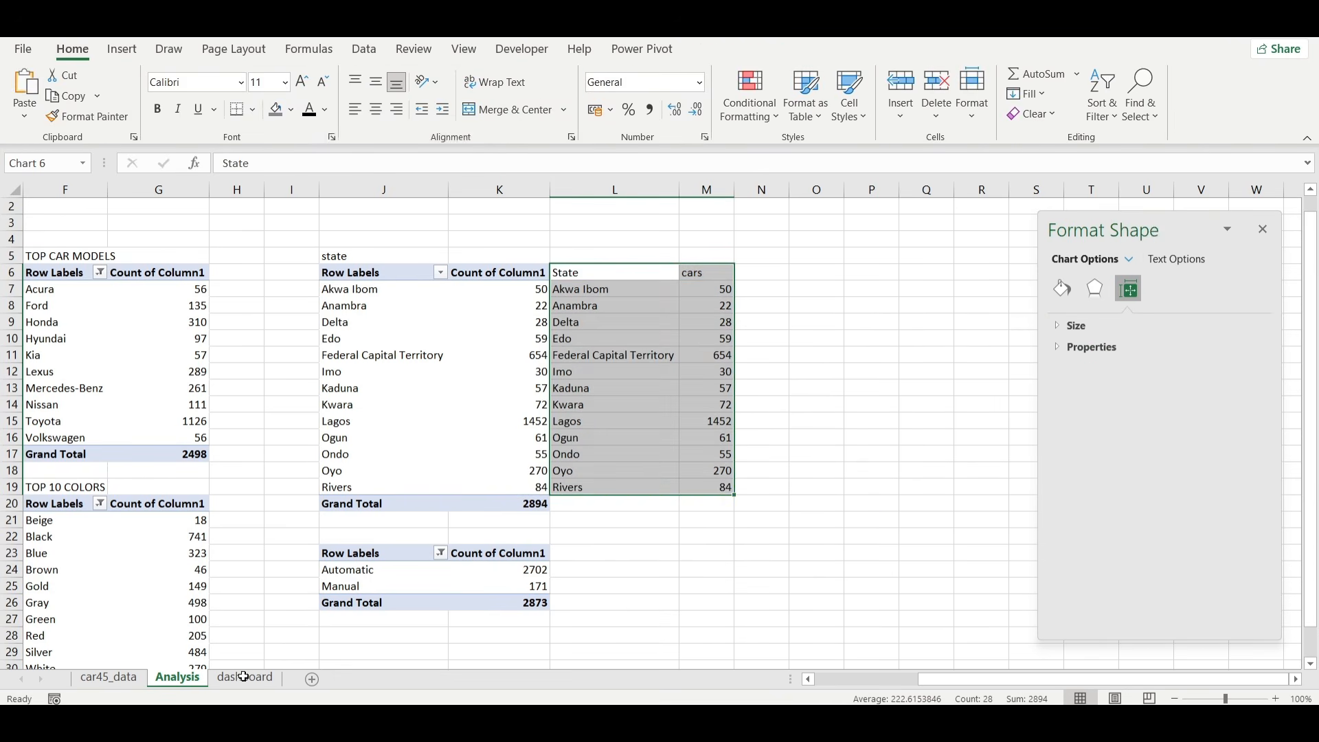
{"action": "left_click", "coordinate": [246, 678]}
{"action": "key", "text": "ctrl+v"}
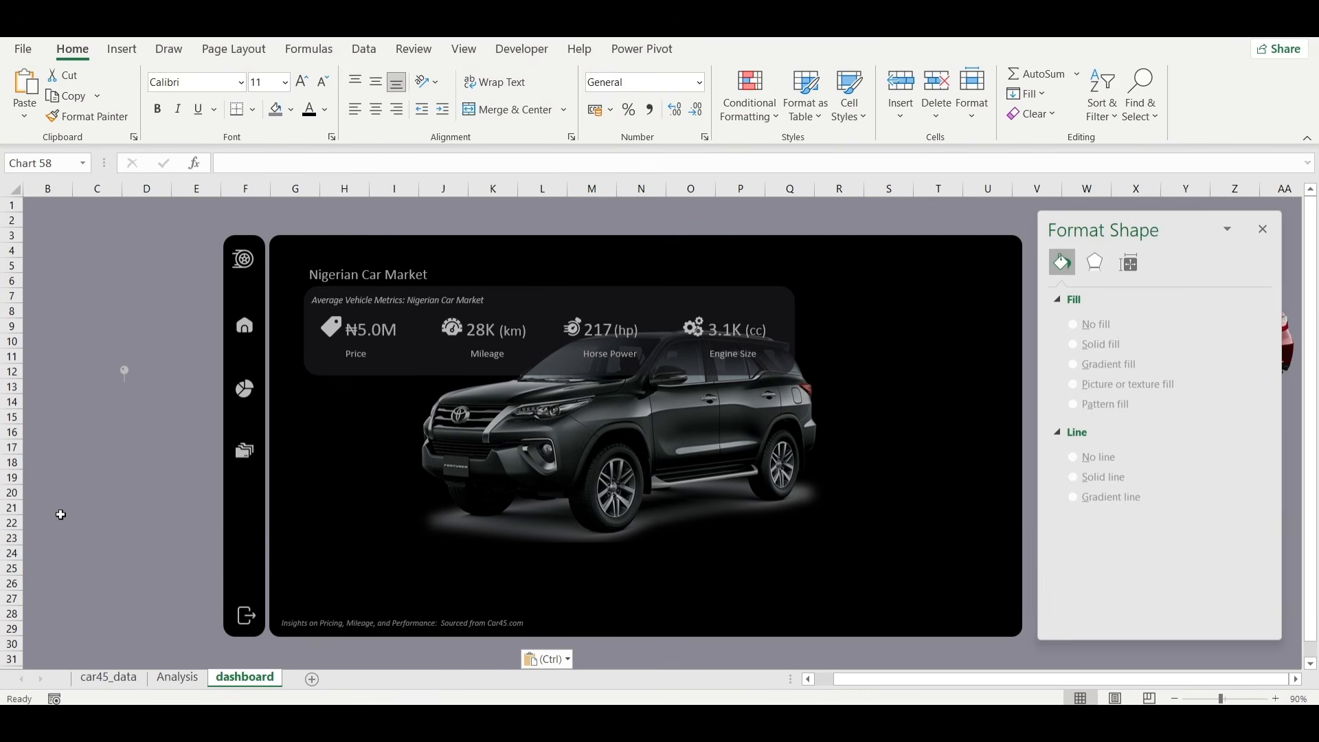
Place the map chart beside the rear of the car and shrink it to fit inside the black panel, shifting the car image slightly left.
{"action": "left_click", "coordinate": [127, 560]}
{"action": "left_click_drag", "start_coordinate": [127, 560], "coordinate": [195, 409]}
{"action": "left_click_drag", "start_coordinate": [285, 393], "coordinate": [790, 313]}
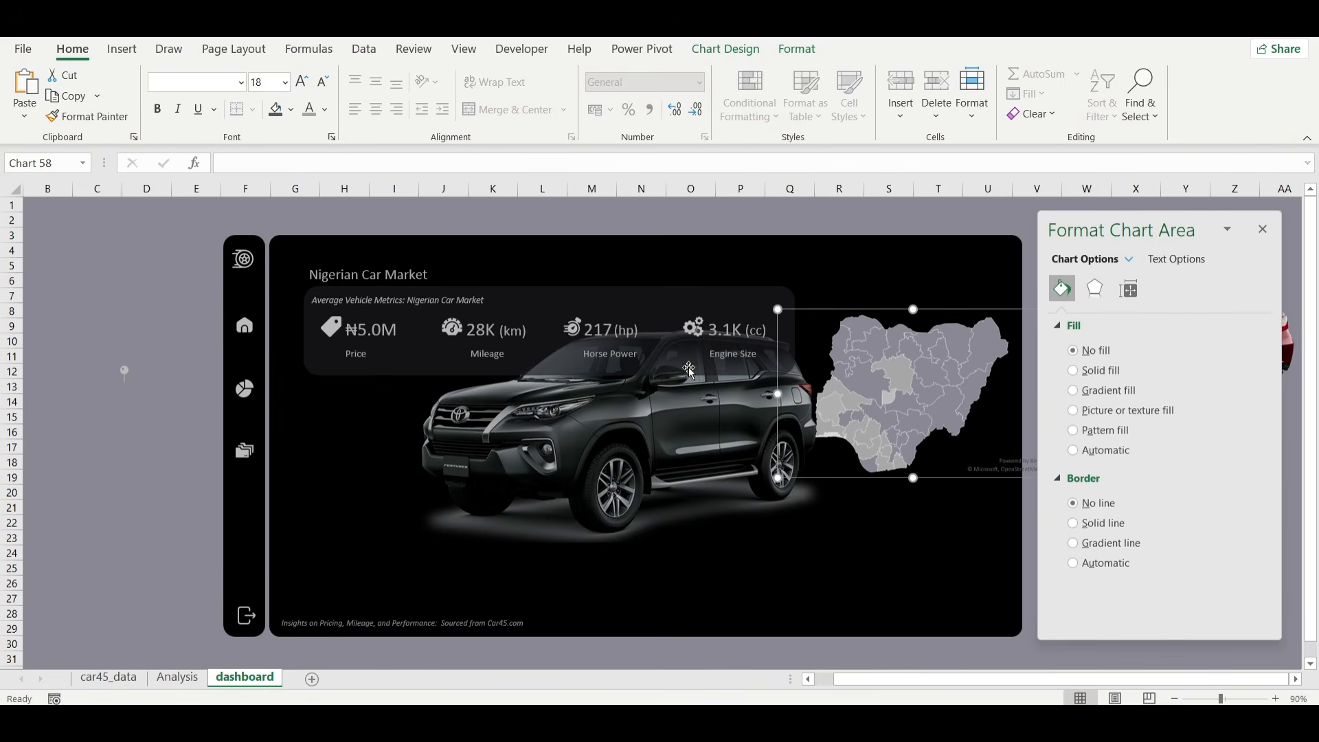
{"action": "left_click_drag", "start_coordinate": [630, 401], "coordinate": [611, 404]}
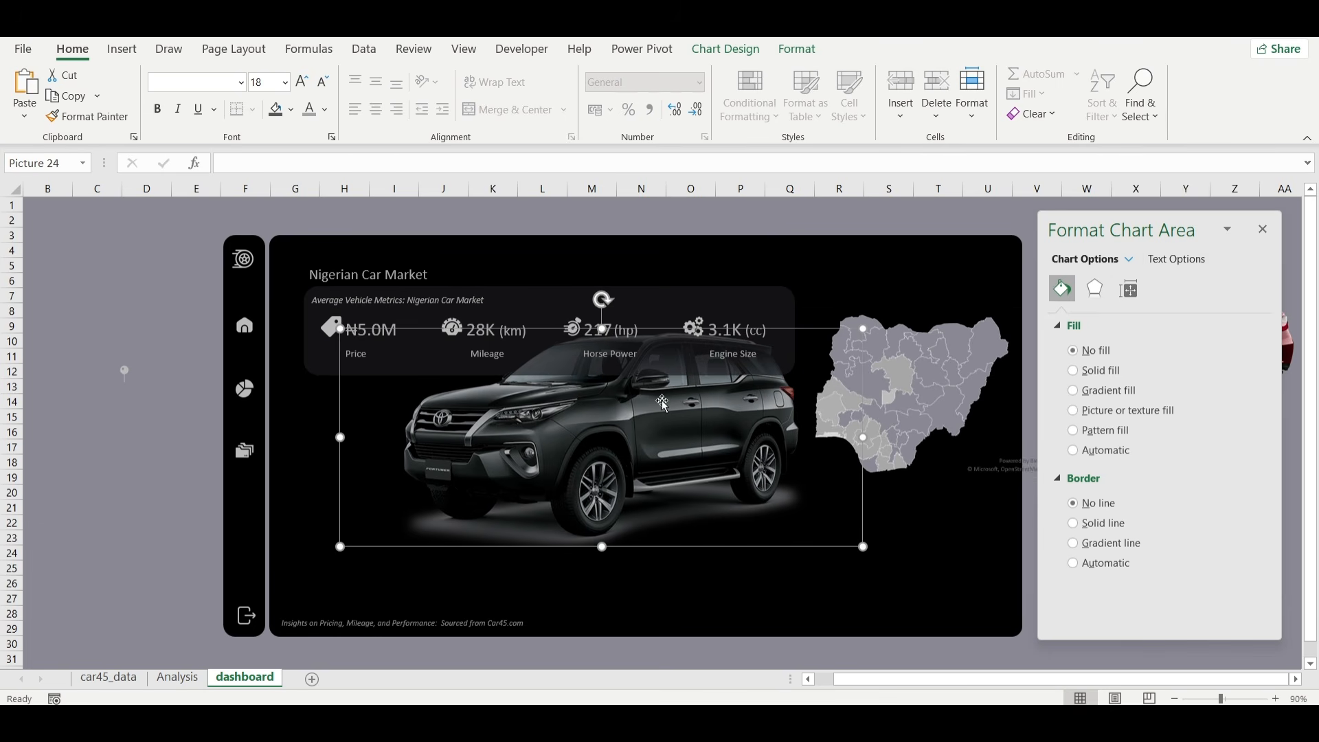
{"action": "left_click", "coordinate": [912, 403]}
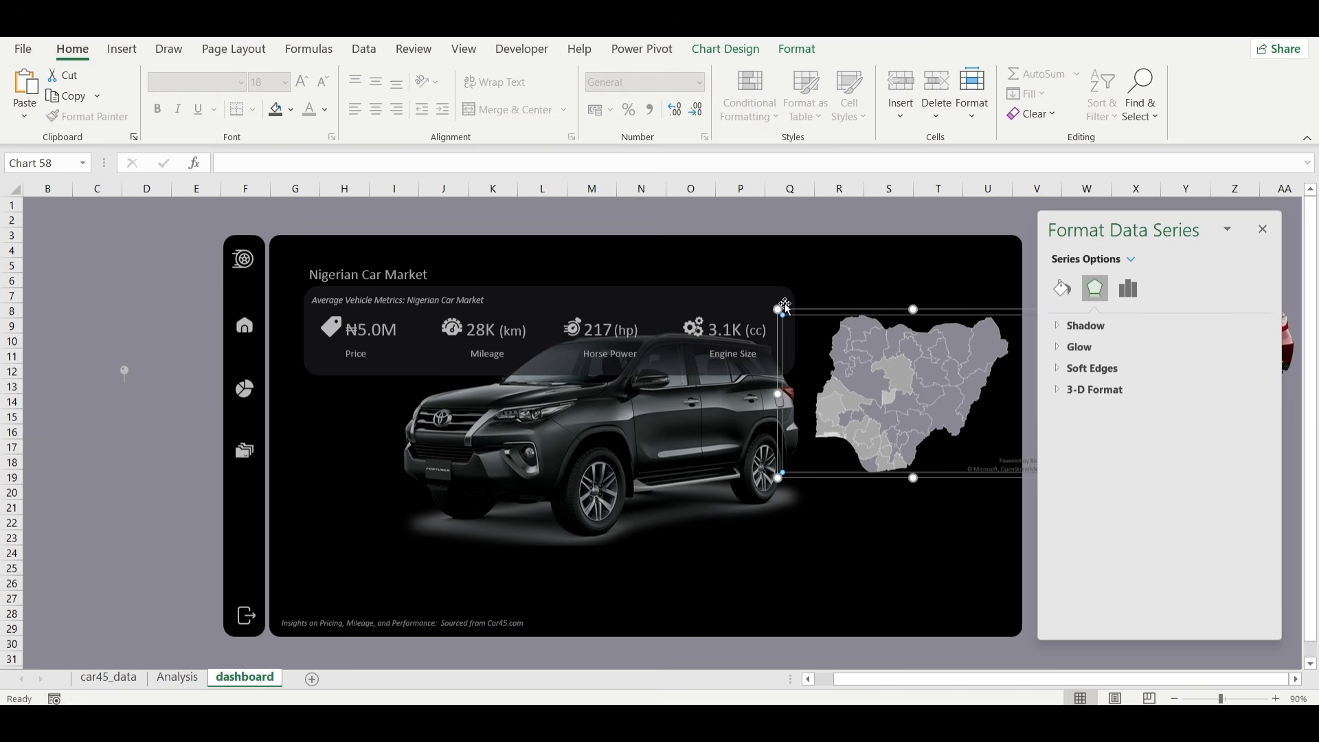
{"action": "left_click_drag", "start_coordinate": [783, 314], "coordinate": [817, 322]}
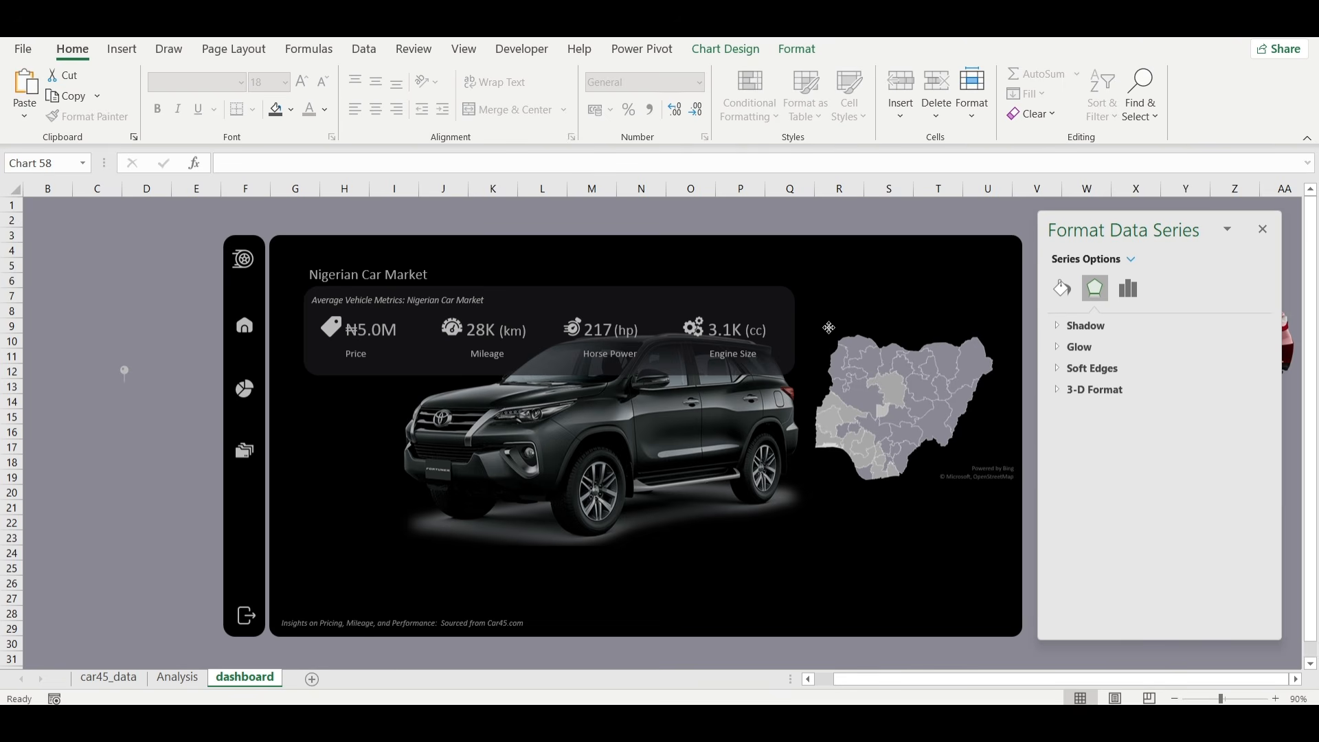
{"action": "left_click", "coordinate": [829, 328]}
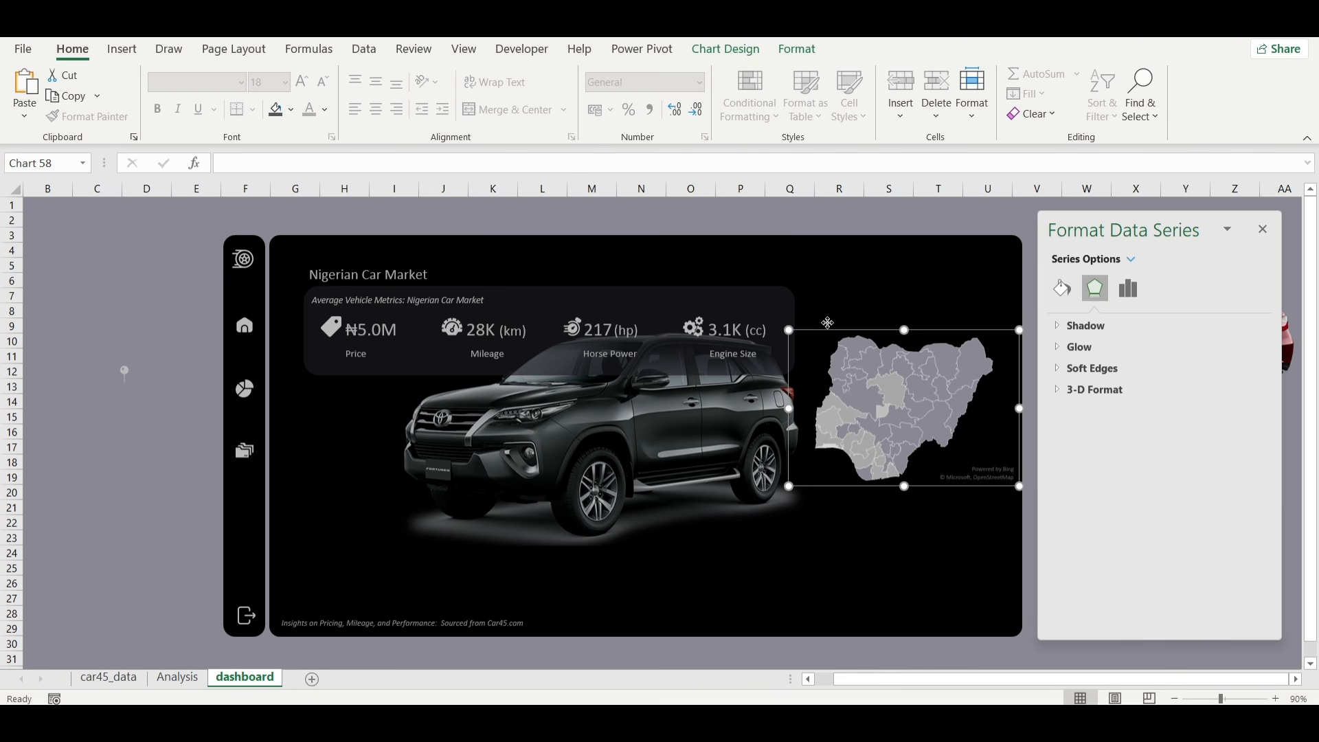
Duplicate the "Average Vehicle Metrics" caption and replace the copy's text with "Location: Nigeria - Africa".
{"action": "left_click", "coordinate": [125, 371]}
{"action": "left_click", "coordinate": [341, 299]}
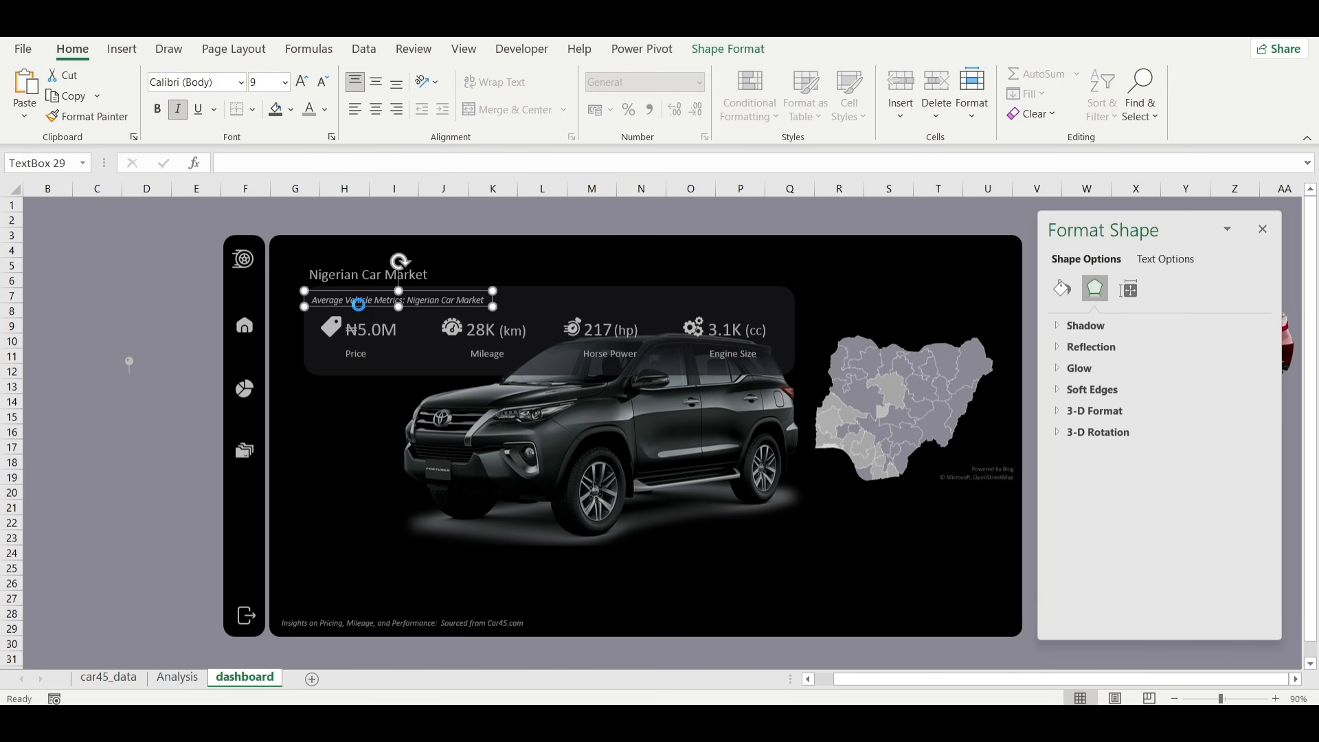
{"action": "key", "text": "ctrl+d"}
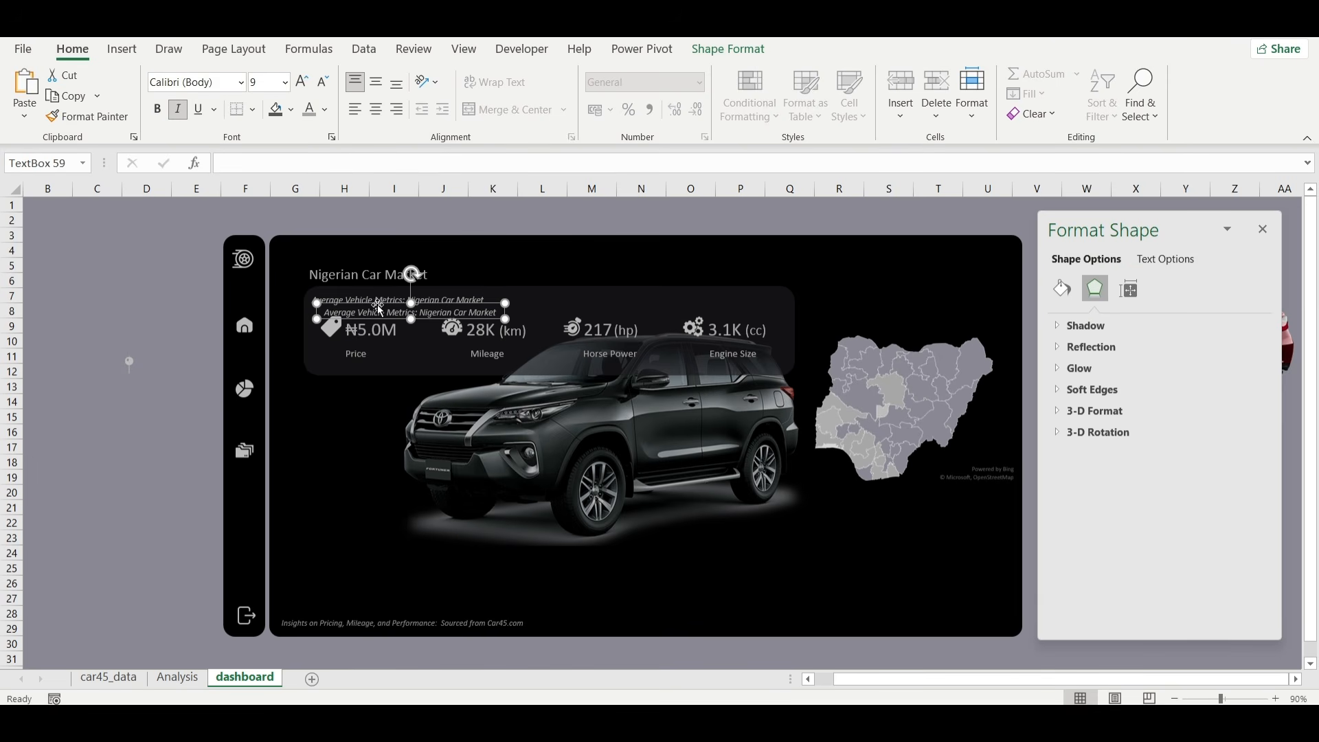
{"action": "left_click_drag", "start_coordinate": [379, 308], "coordinate": [115, 299]}
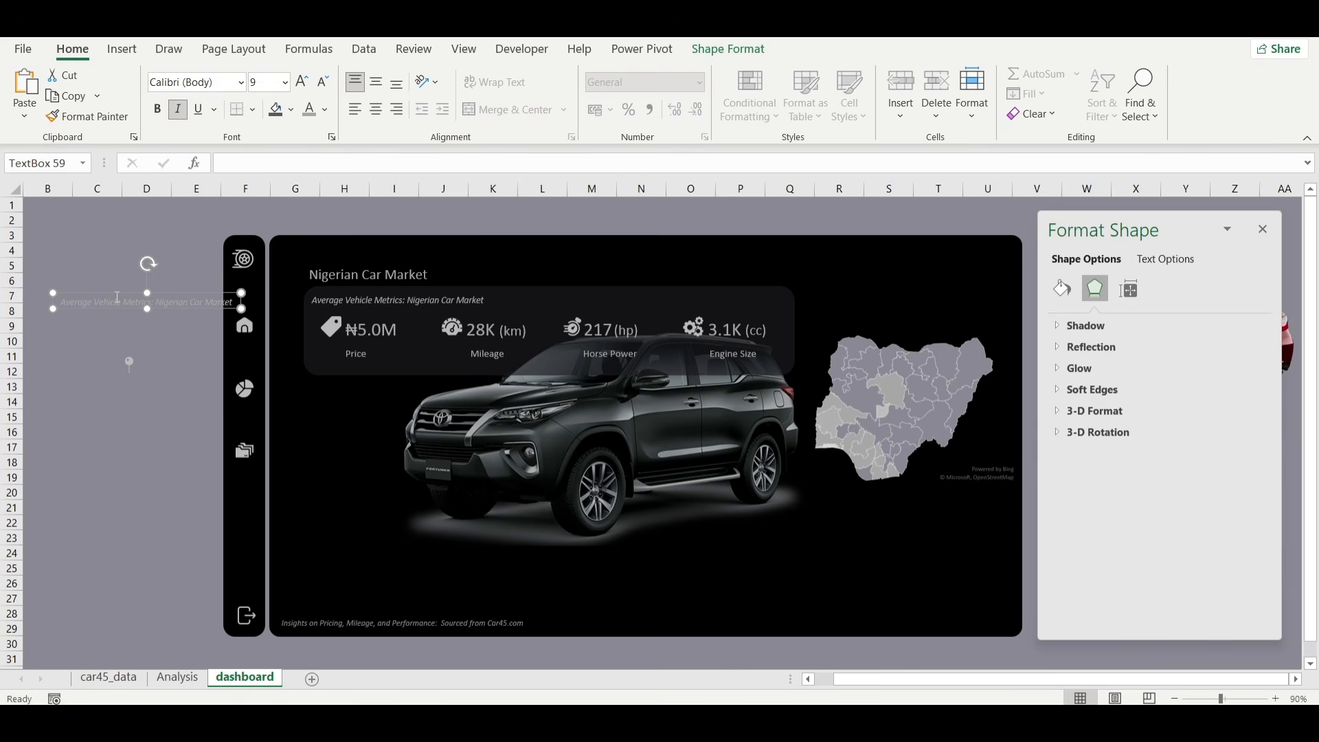
{"action": "key", "text": "ctrl+s"}
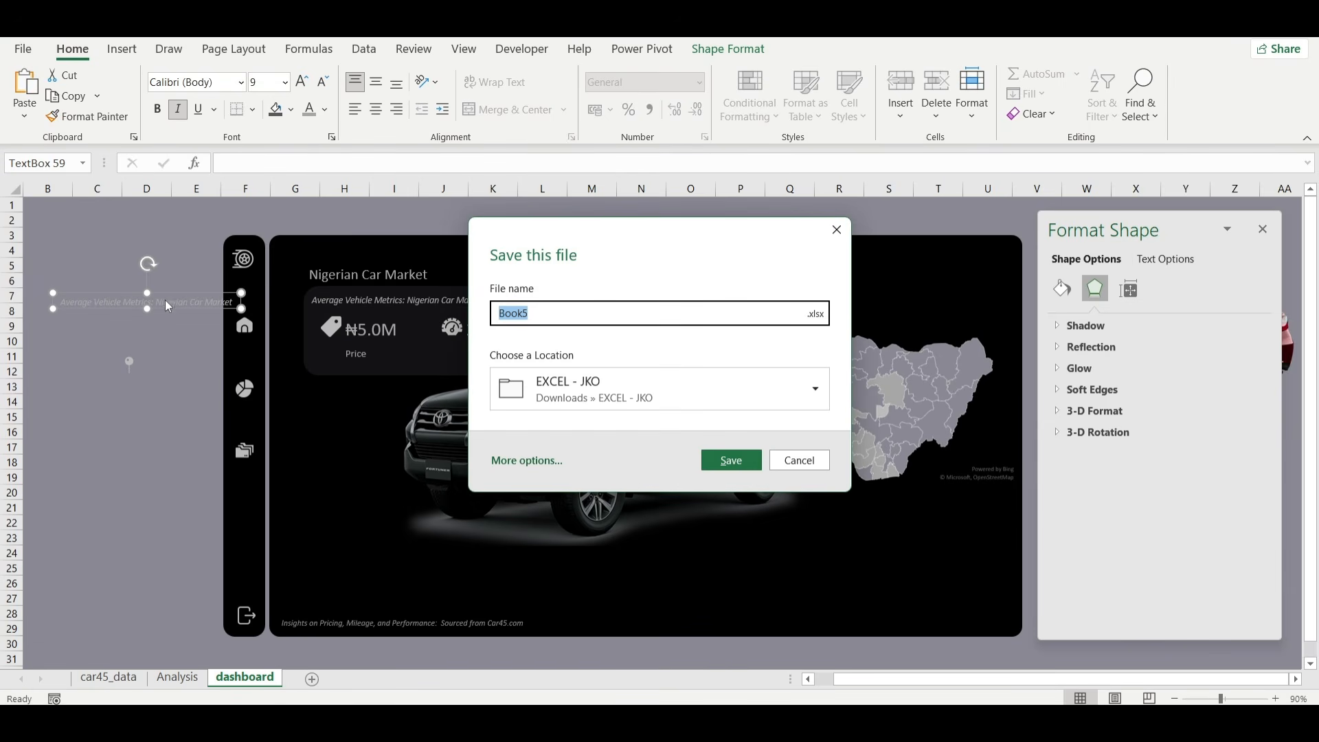
{"action": "left_click", "coordinate": [837, 229]}
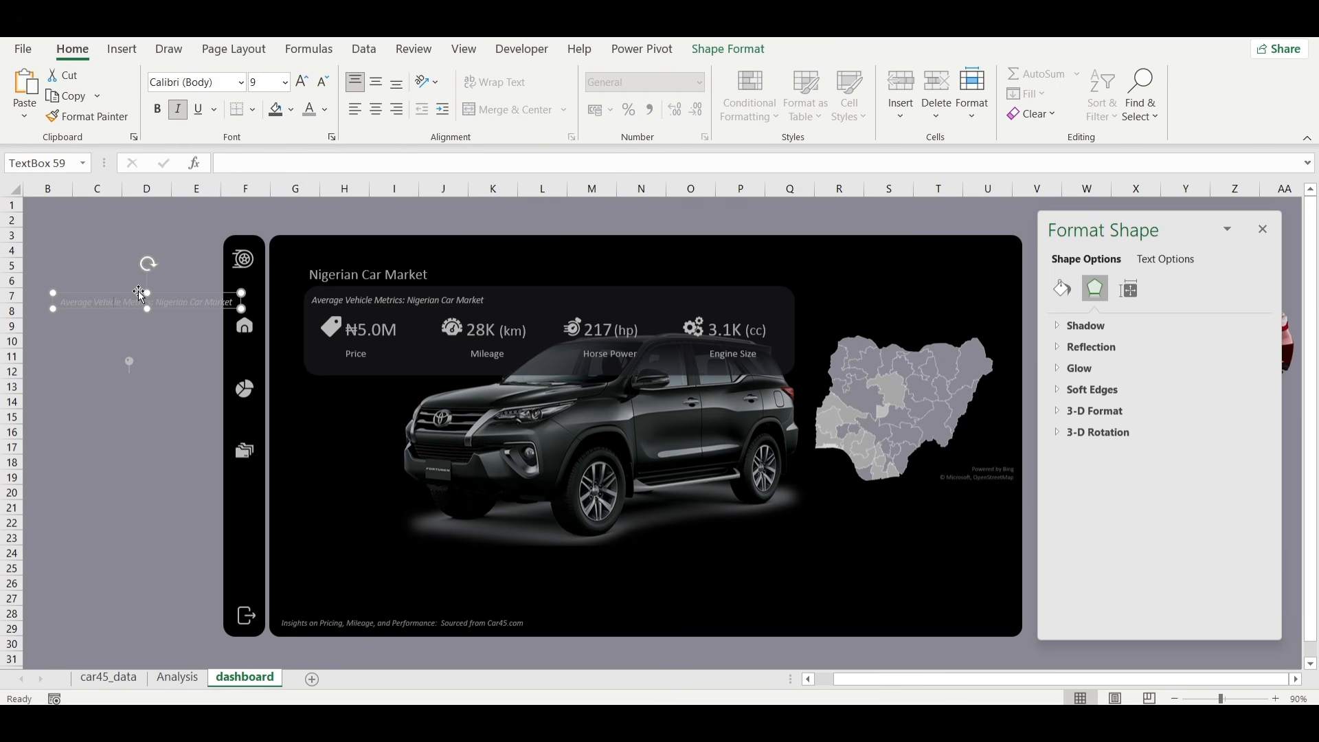
{"action": "key", "text": "ctrl+a"}
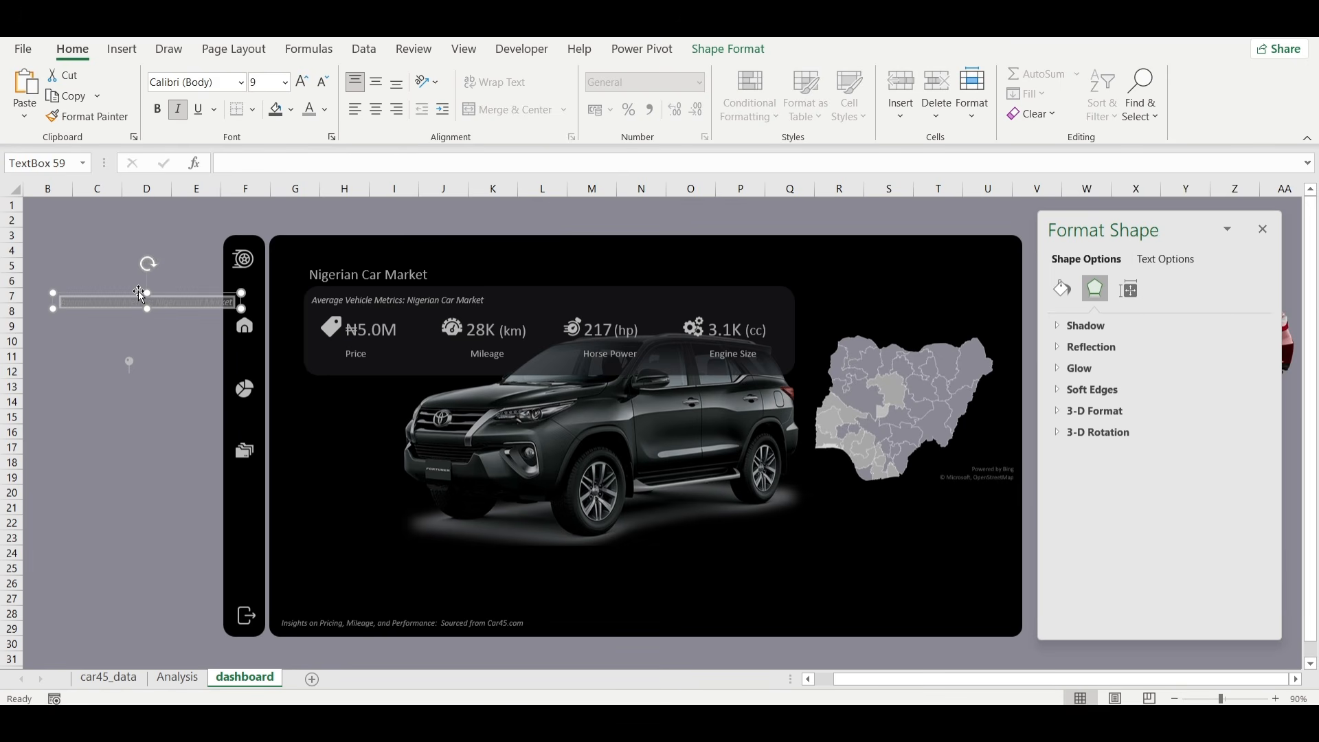
{"action": "key", "text": "BackSpace"}
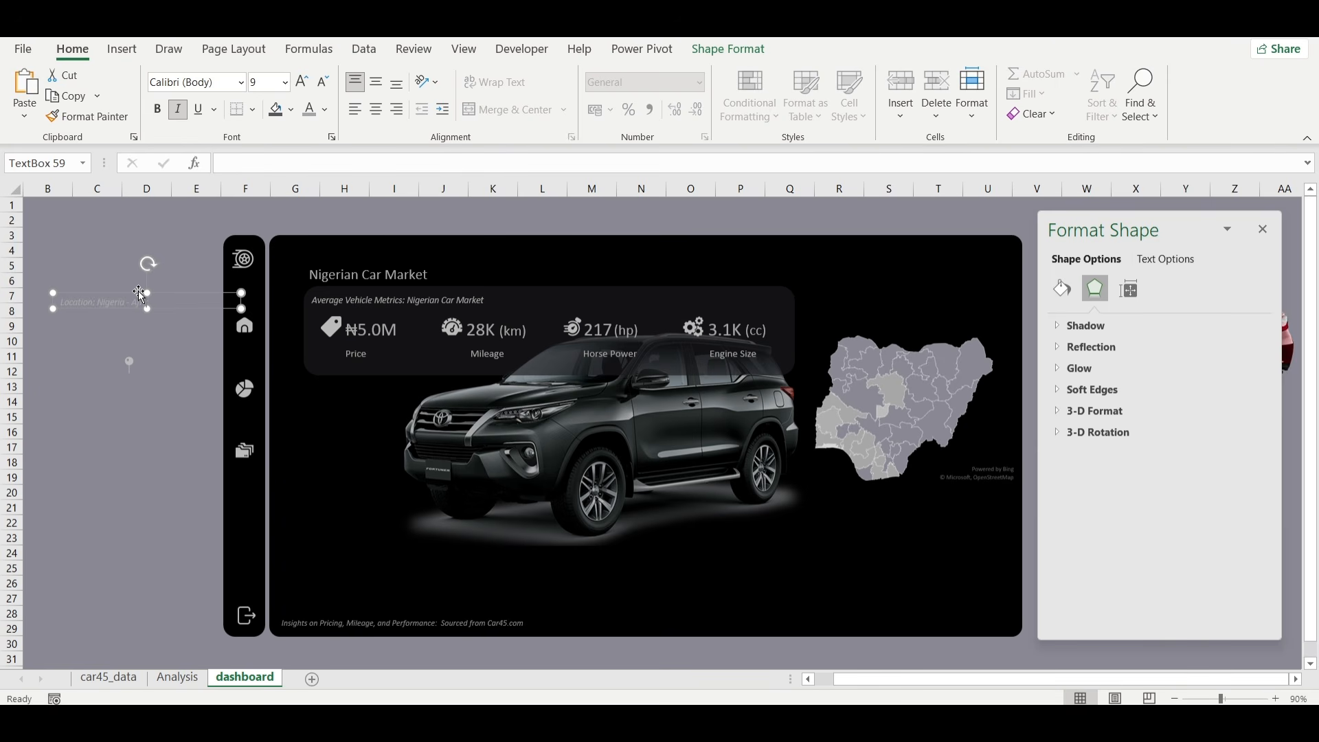
Narrow the location caption, place it above the map, and put the pin icon just before its text.
{"action": "left_click_drag", "start_coordinate": [241, 309], "coordinate": [940, 331]}
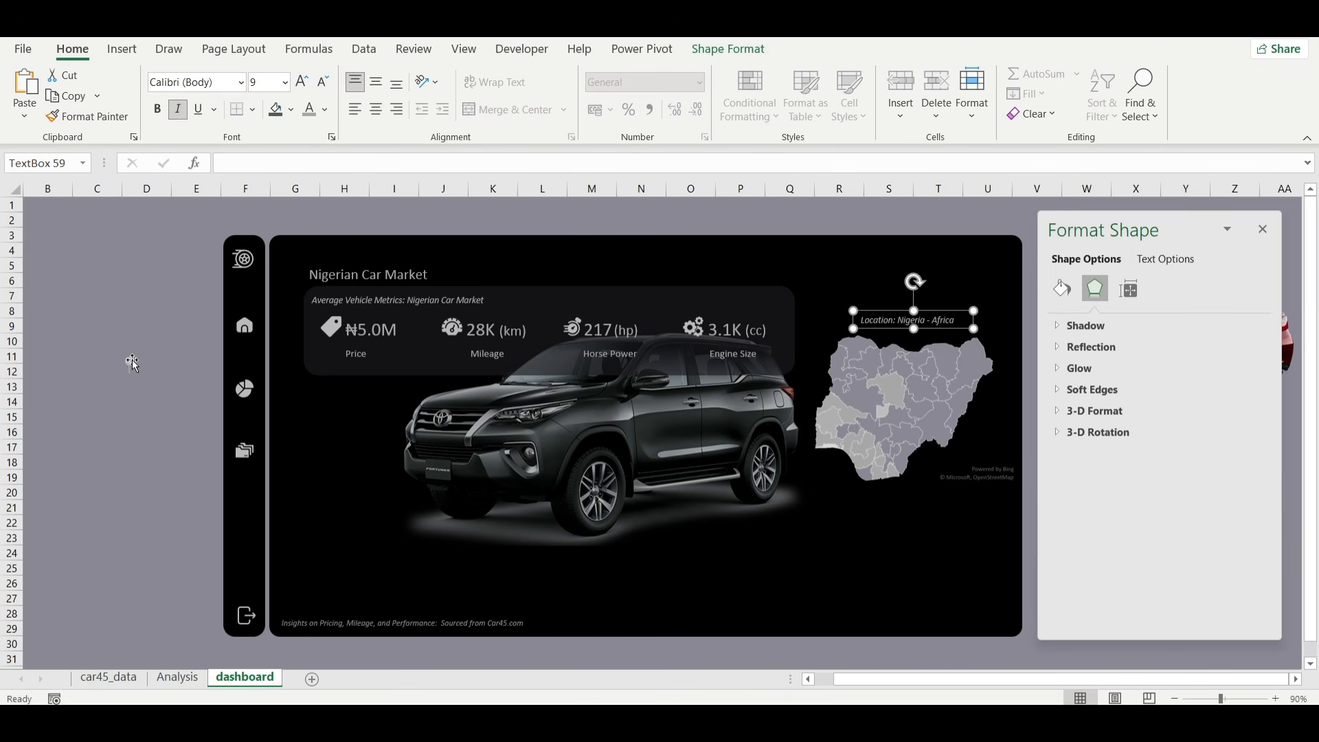
{"action": "left_click", "coordinate": [133, 362]}
{"action": "left_click_drag", "start_coordinate": [139, 369], "coordinate": [857, 321]}
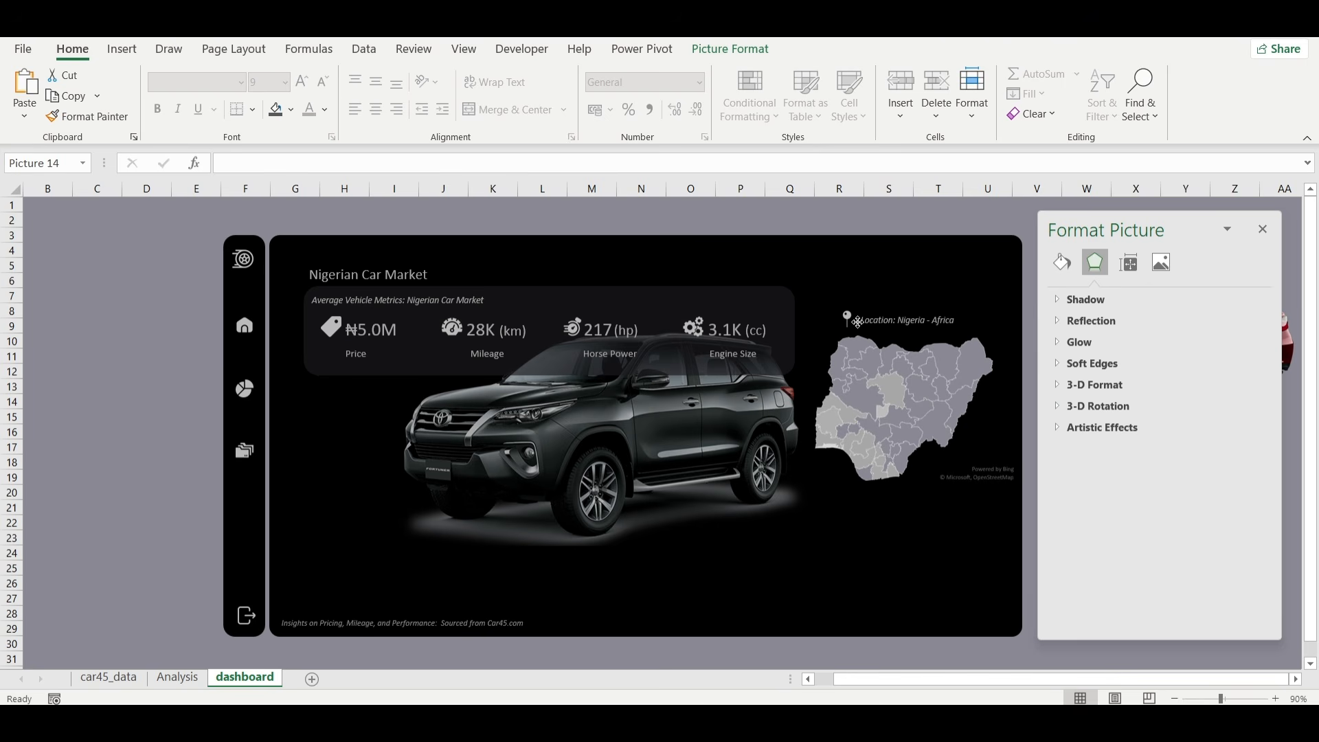
{"action": "left_click", "coordinate": [139, 397]}
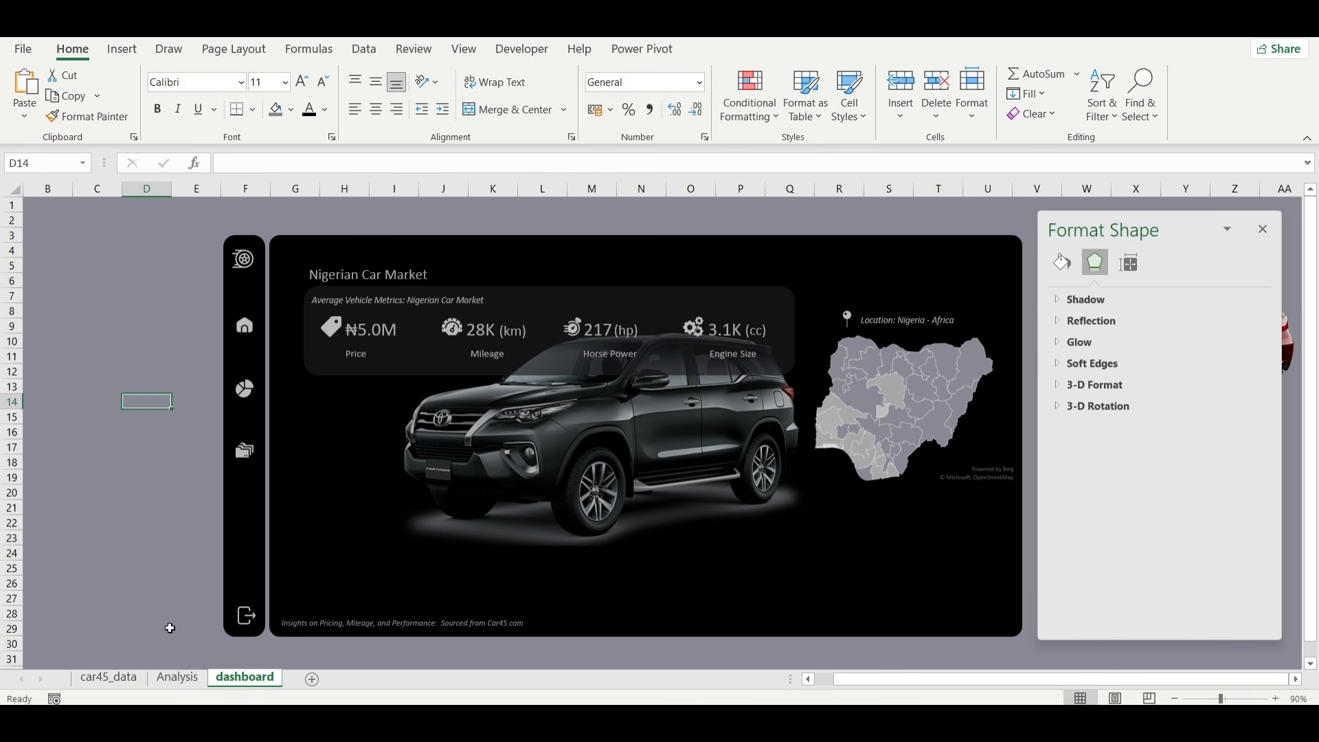
Insert a clustered bar pivot chart from the TOP CAR MODELS pivot table on the Analysis sheet.
{"action": "left_click", "coordinate": [178, 678]}
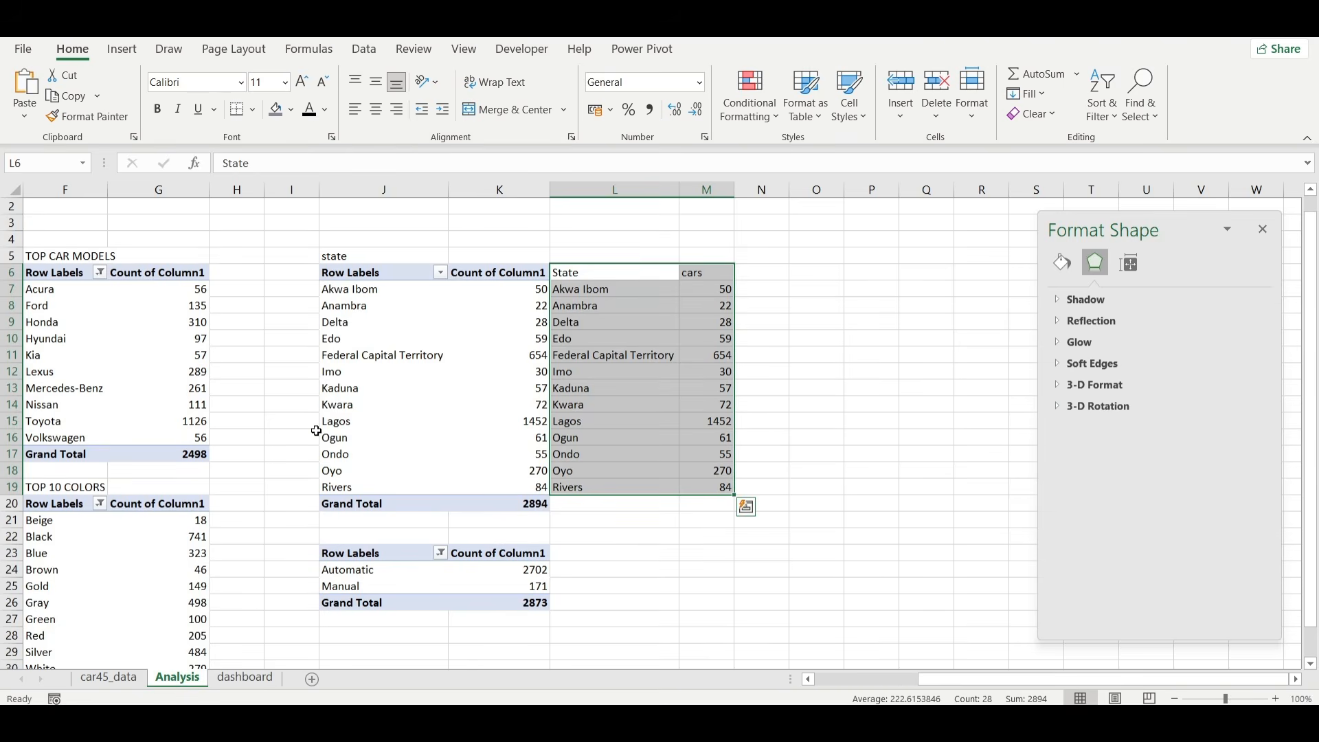
{"action": "scroll", "coordinate": [317, 431], "scroll_direction": "left", "scroll_amount": 3}
{"action": "left_click", "coordinate": [409, 321]}
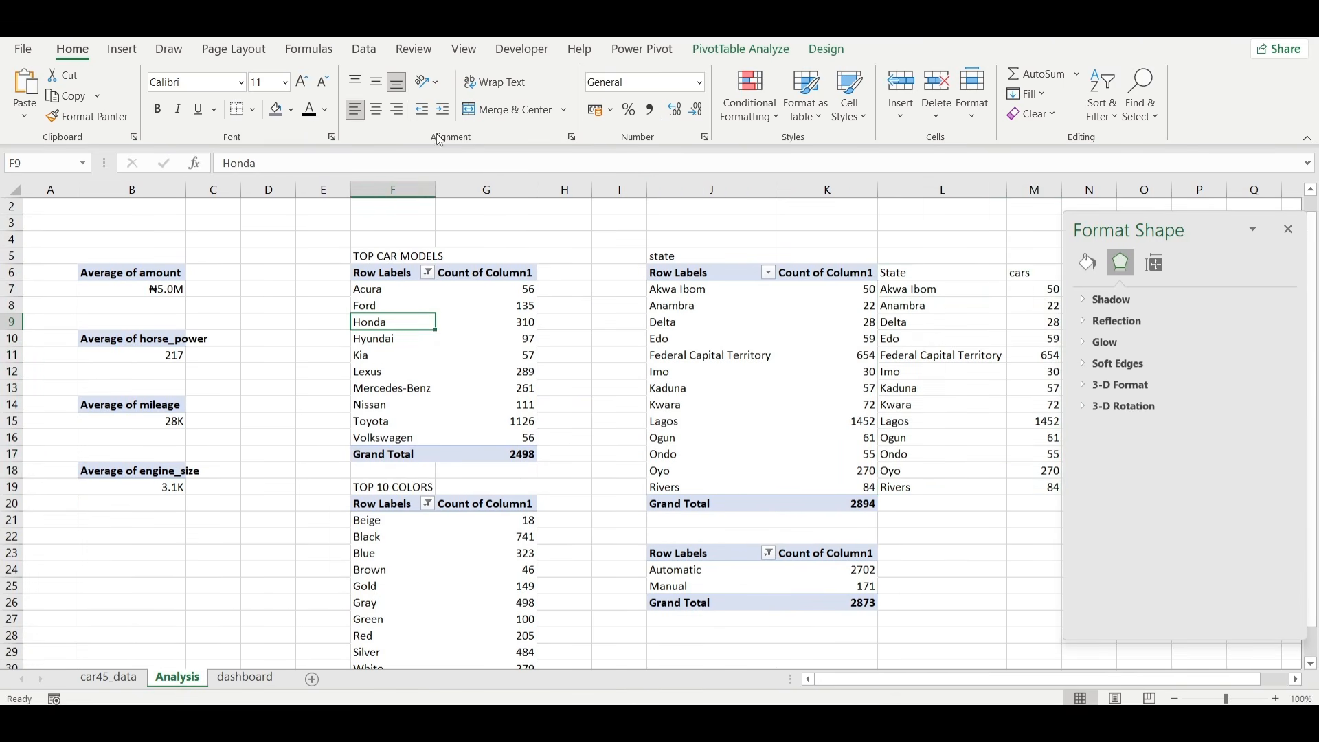
{"action": "left_click", "coordinate": [114, 52]}
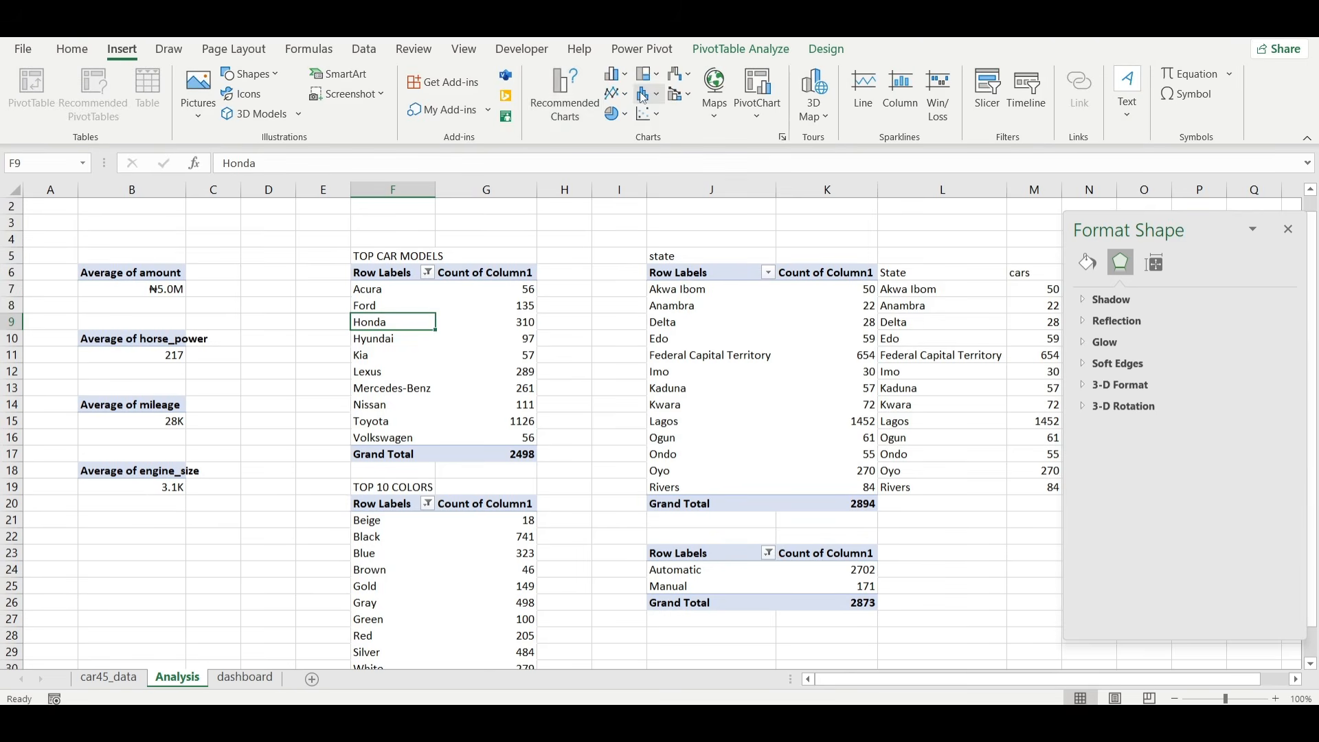
{"action": "left_click", "coordinate": [570, 109]}
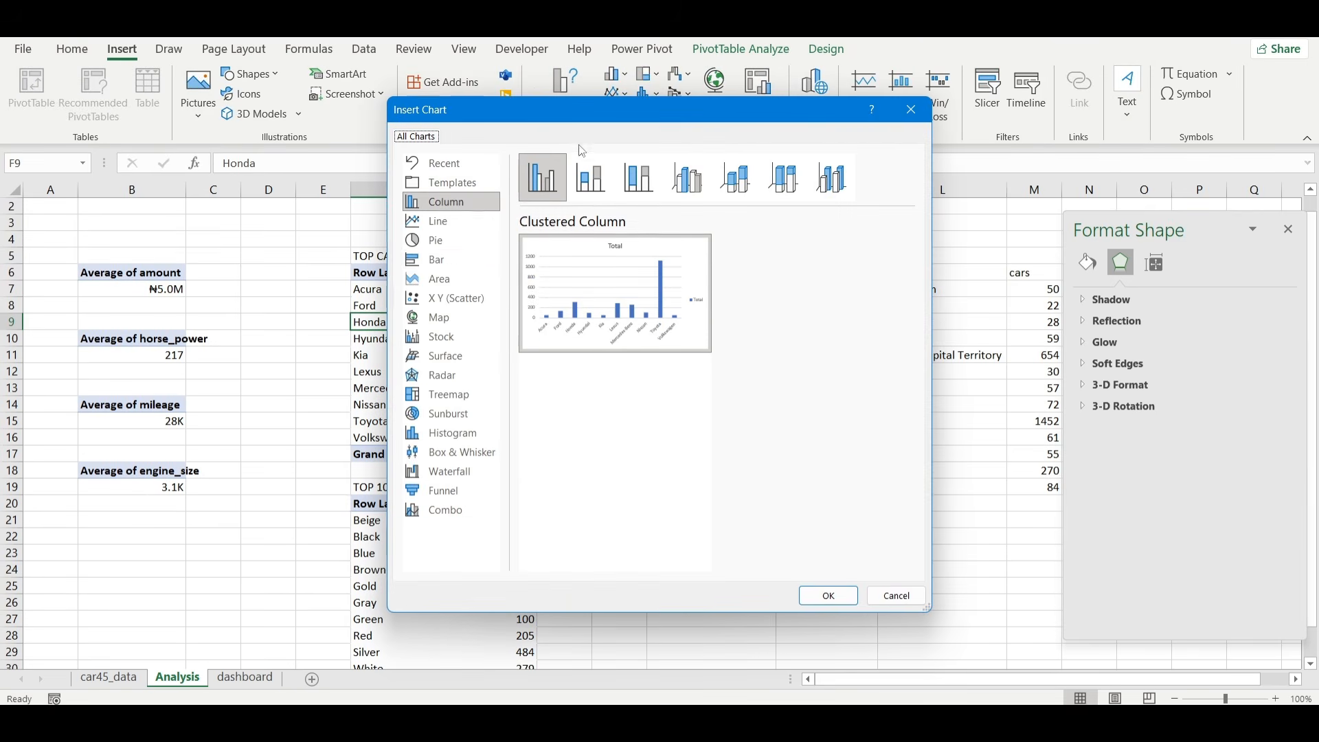
{"action": "left_click", "coordinate": [432, 261]}
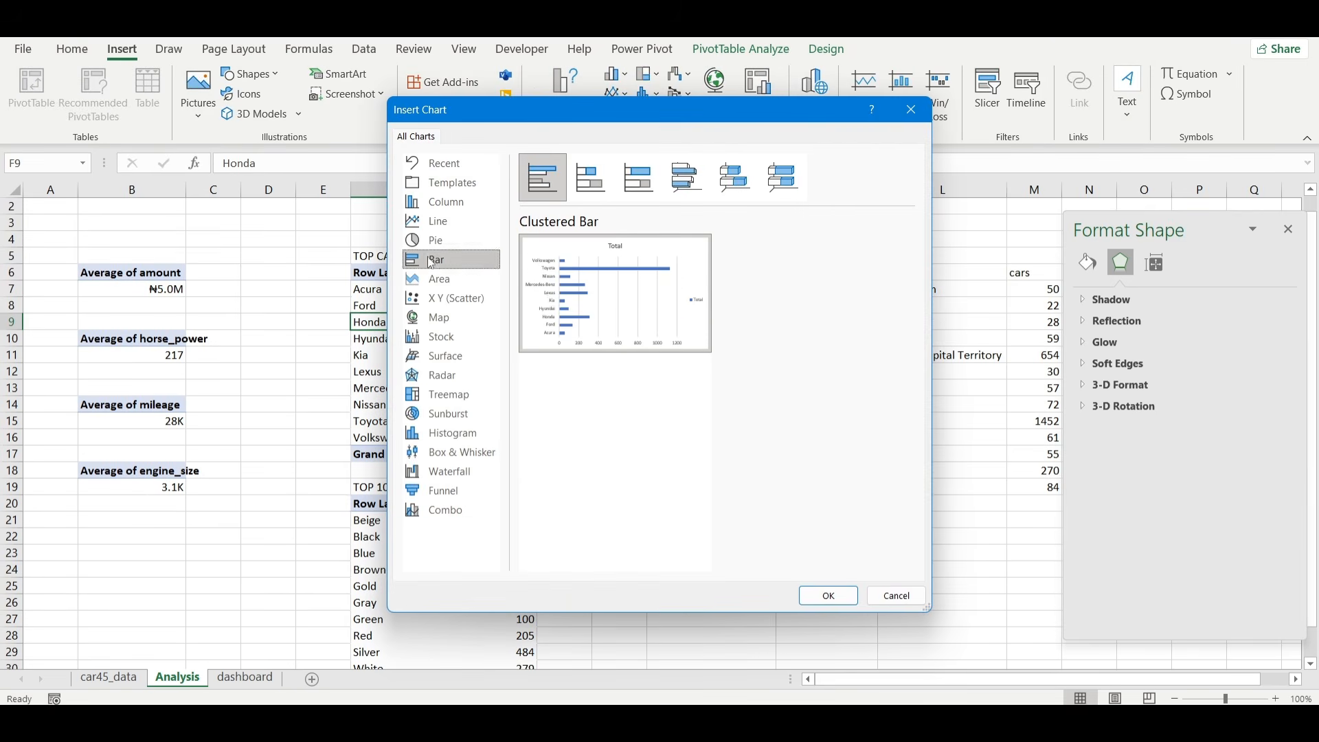
{"action": "left_click", "coordinate": [828, 595]}
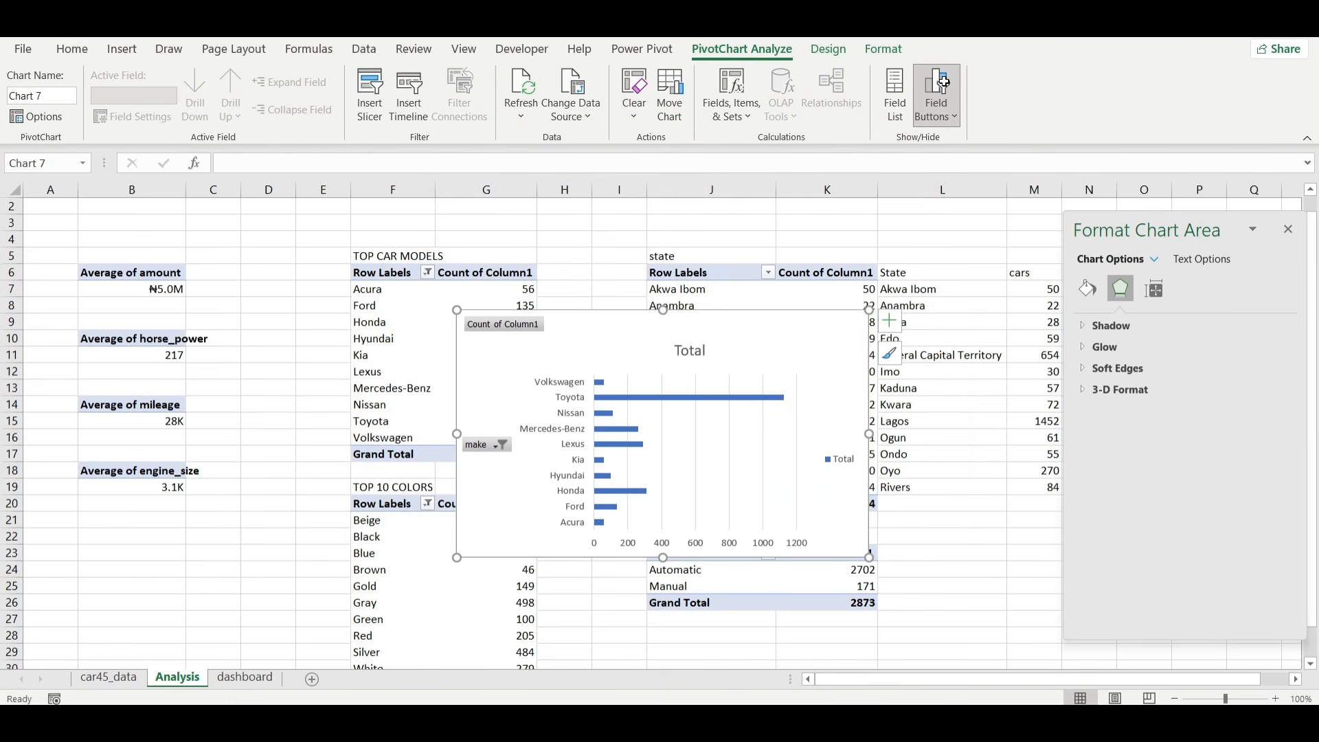
Hide the bar chart's field buttons and remove its gridlines, legend, value axis and the line of the car-make axis.
{"action": "left_click", "coordinate": [934, 96]}
{"action": "left_click", "coordinate": [890, 321]}
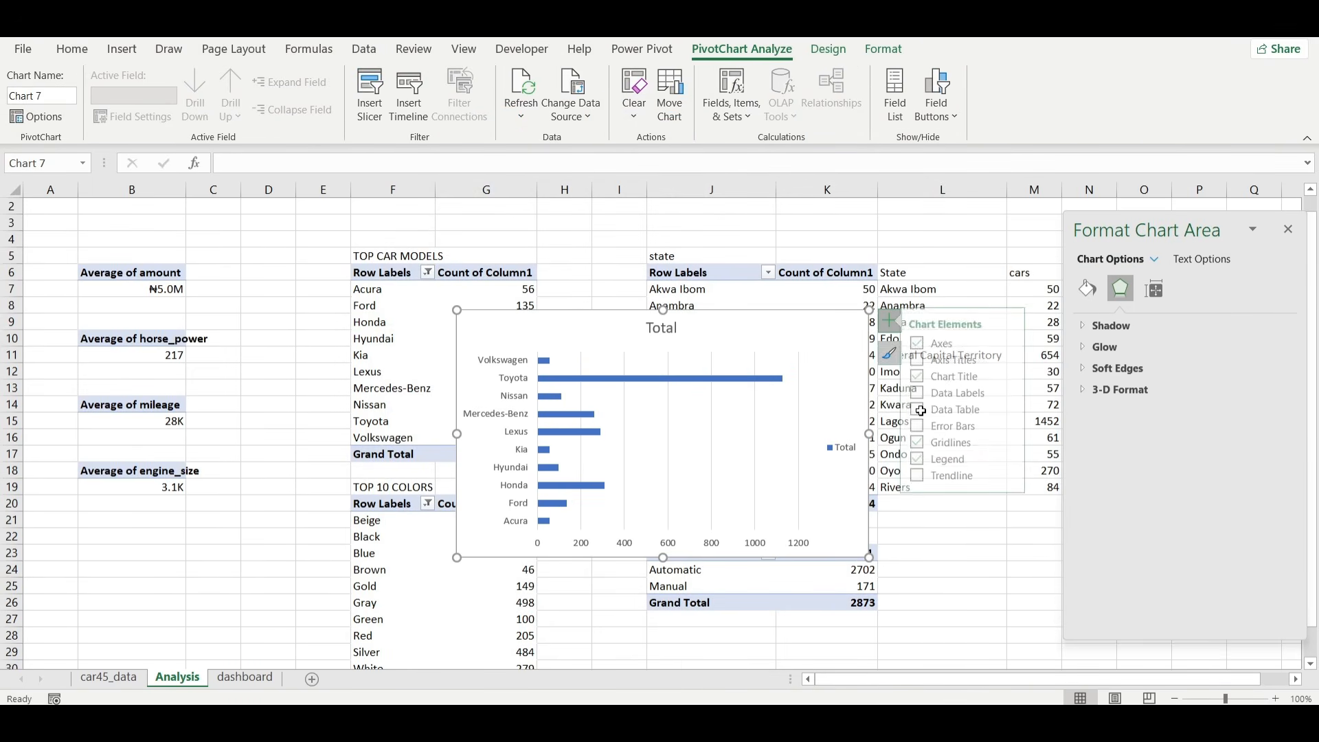
{"action": "left_click", "coordinate": [929, 443]}
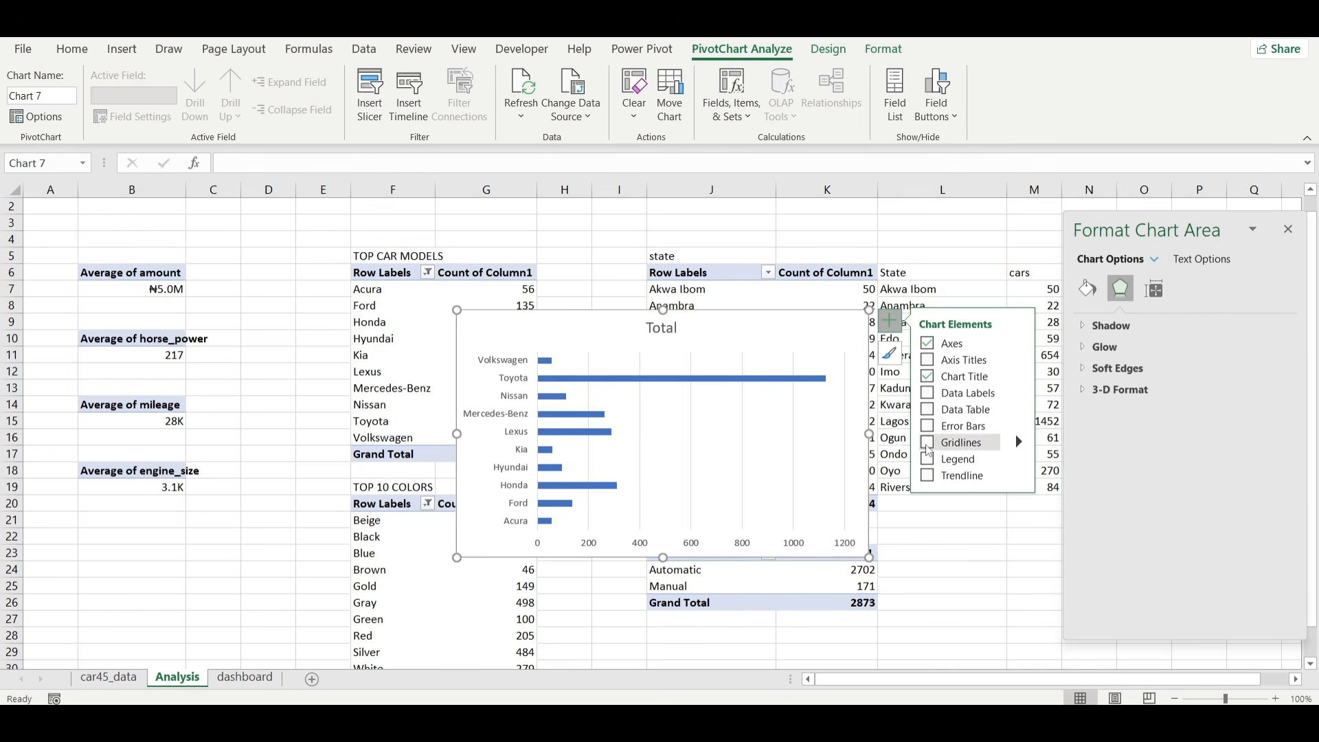
{"action": "left_click", "coordinate": [781, 546]}
{"action": "key", "text": "Delete"}
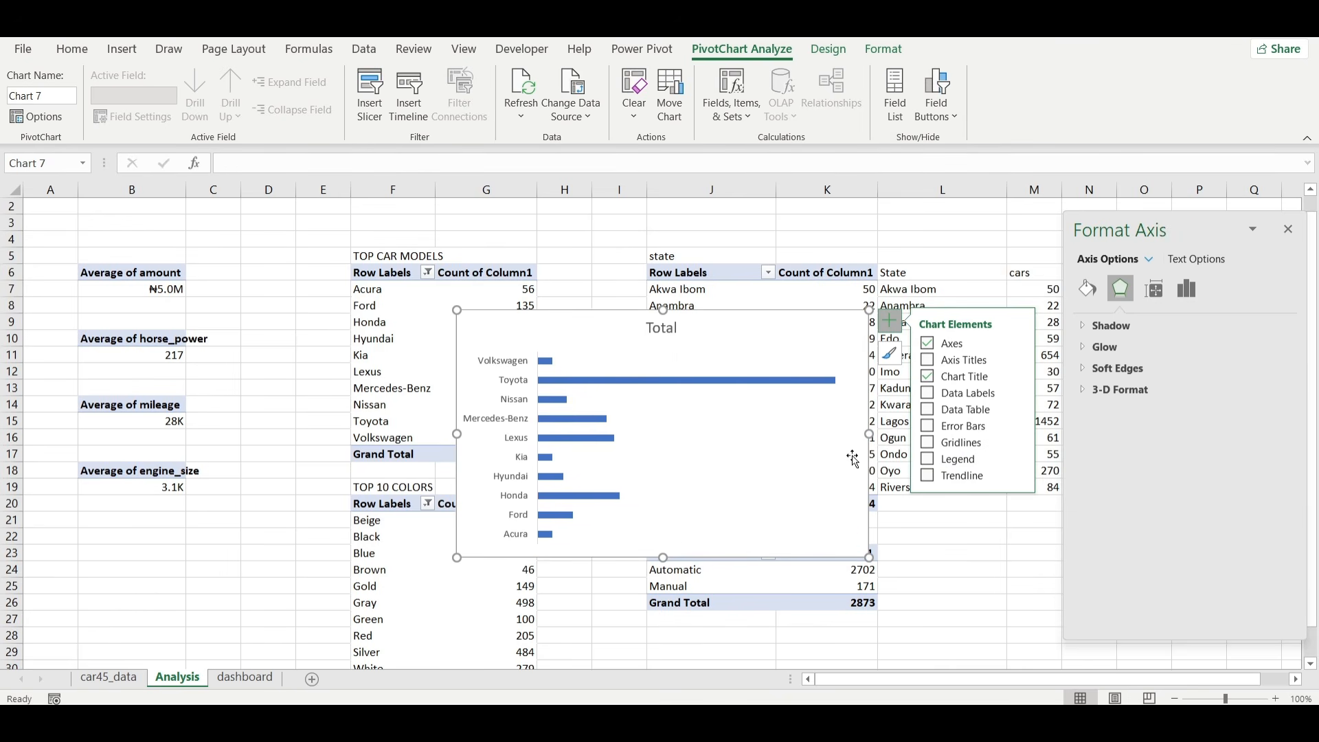
{"action": "left_click", "coordinate": [516, 423]}
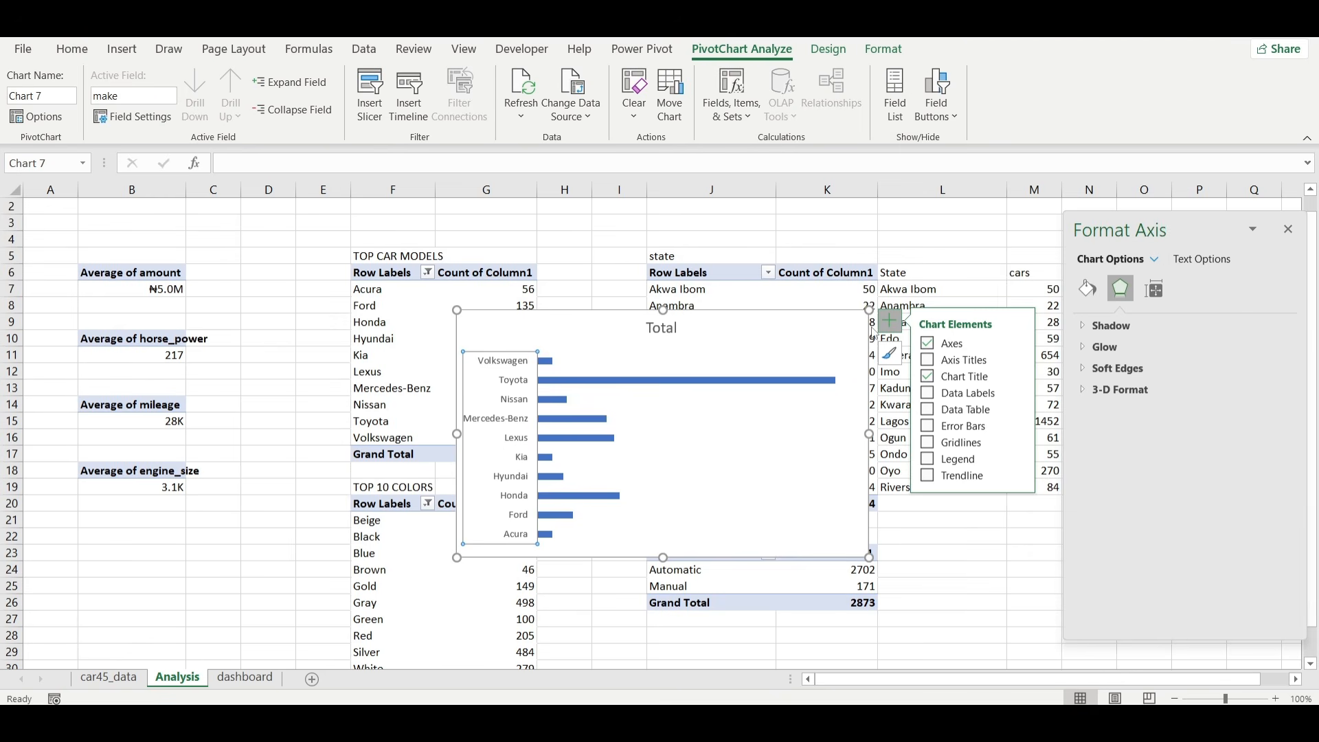
{"action": "left_click", "coordinate": [1087, 287]}
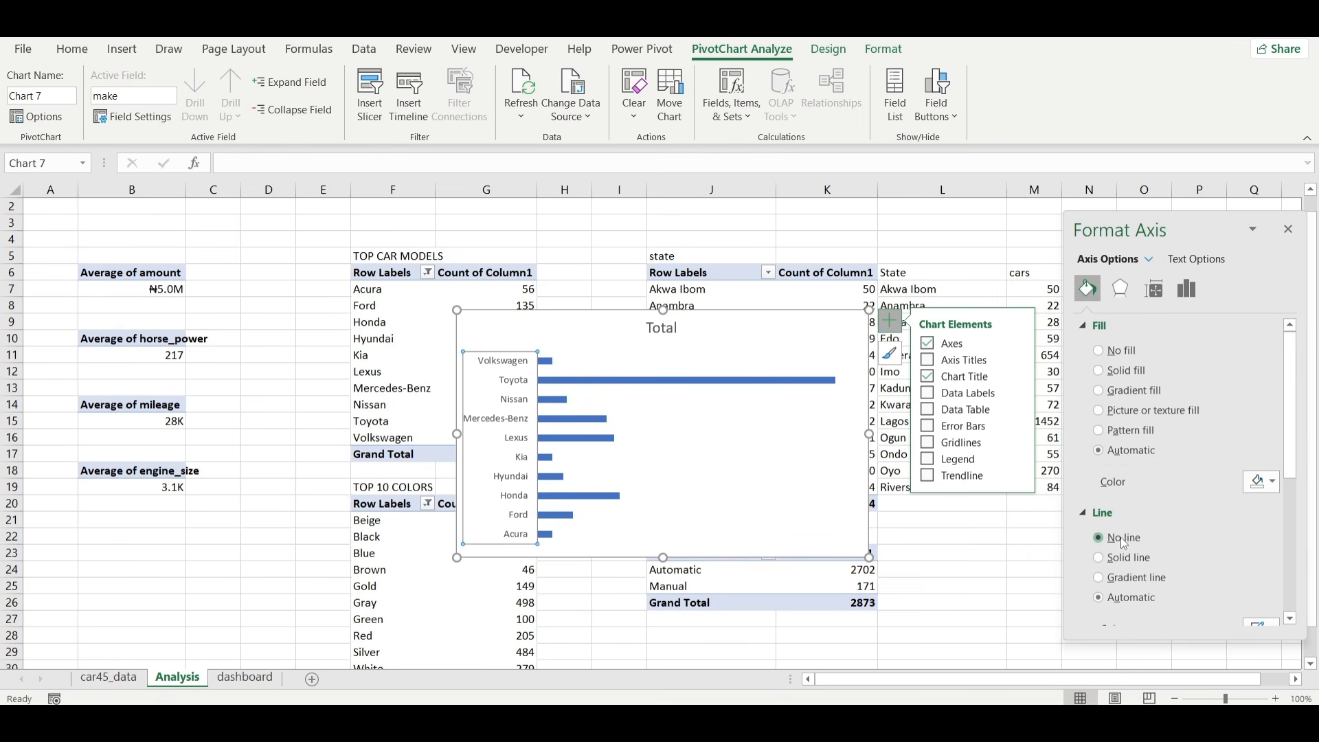
Give the chart's bars a solid medium grey fill and remove the chart title.
{"action": "left_click", "coordinate": [667, 389]}
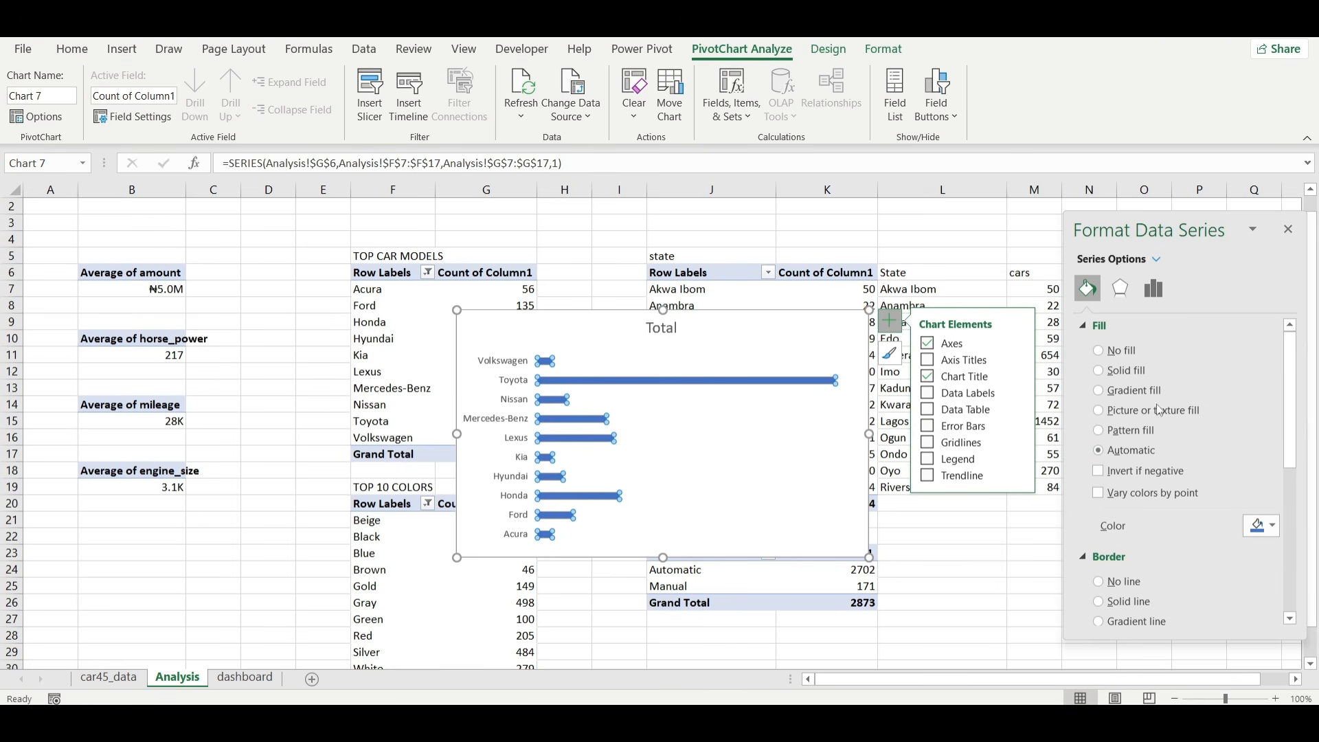
{"action": "left_click", "coordinate": [1266, 527]}
{"action": "left_click", "coordinate": [1201, 341]}
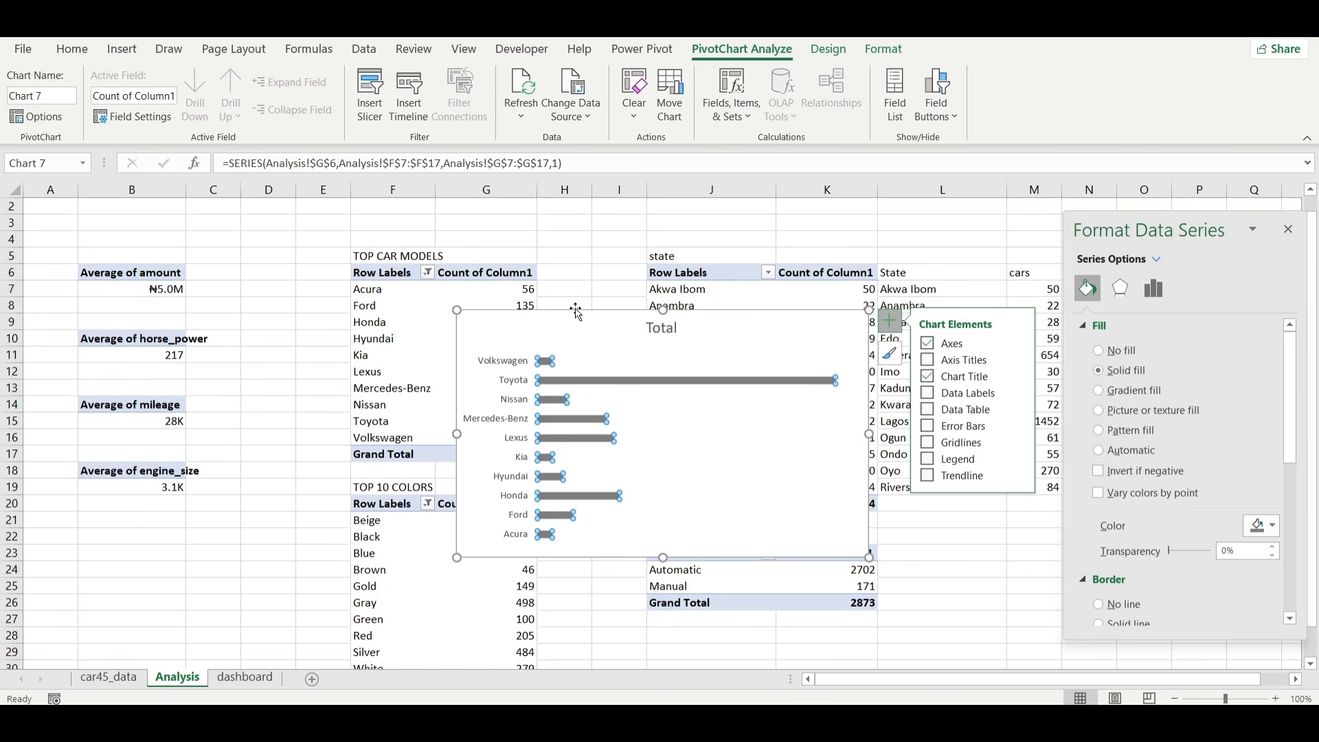
{"action": "left_click", "coordinate": [928, 376]}
Cut the car models bar chart from the Analysis sheet and paste it into the dashboard sheet.
{"action": "left_click", "coordinate": [757, 313]}
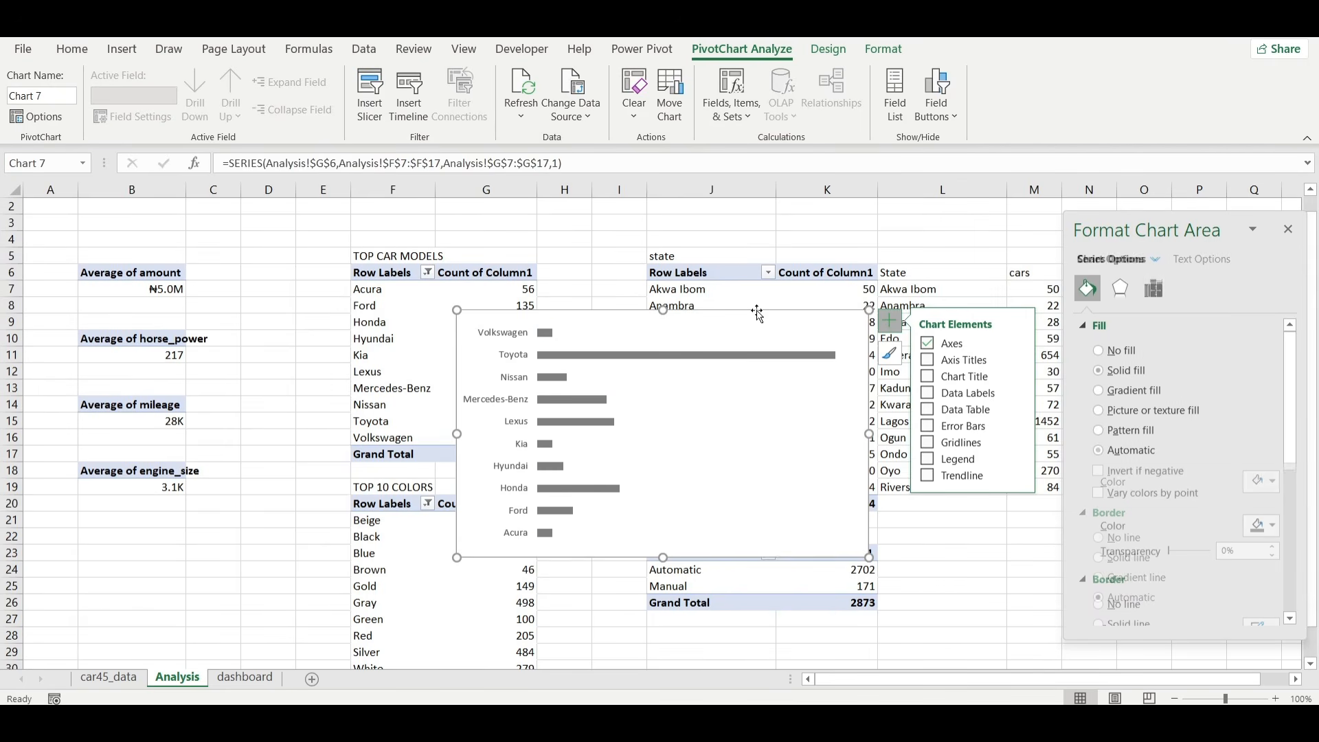
{"action": "key", "text": "ctrl+x"}
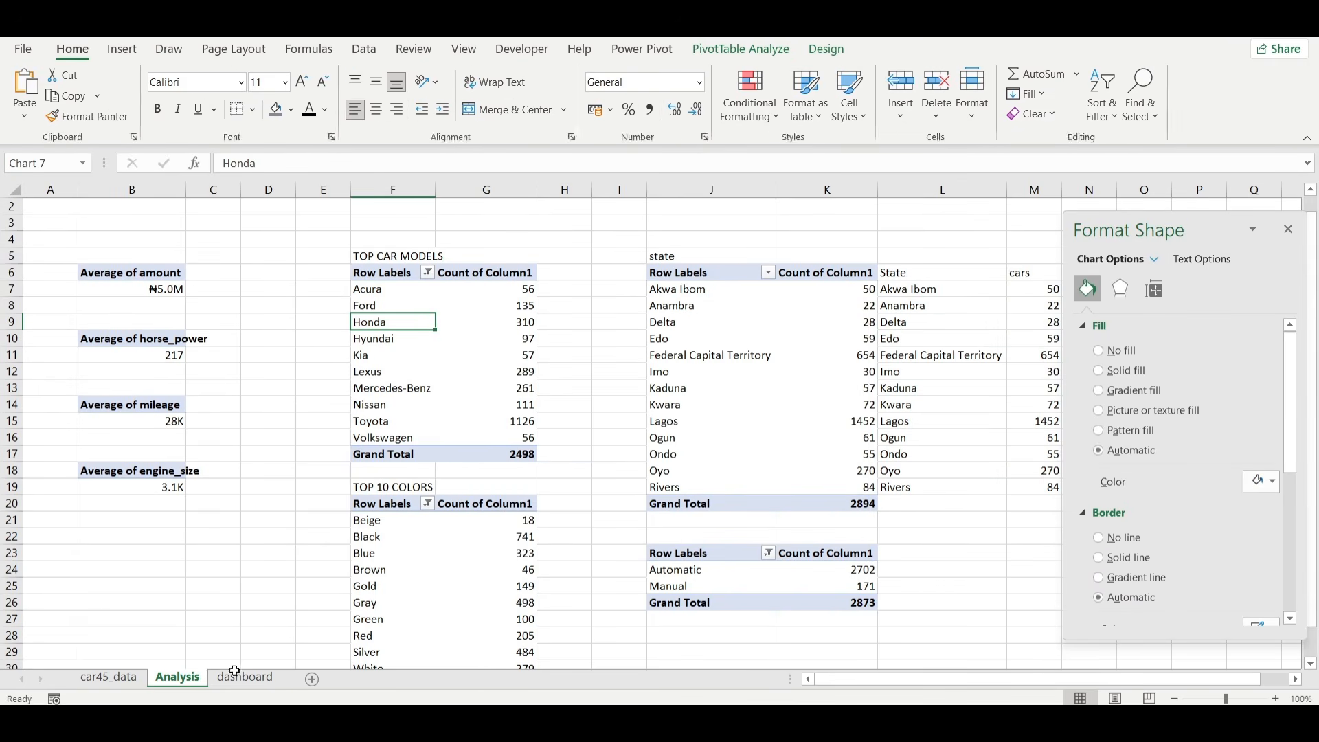
{"action": "left_click", "coordinate": [245, 678]}
{"action": "key", "text": "ctrl+v"}
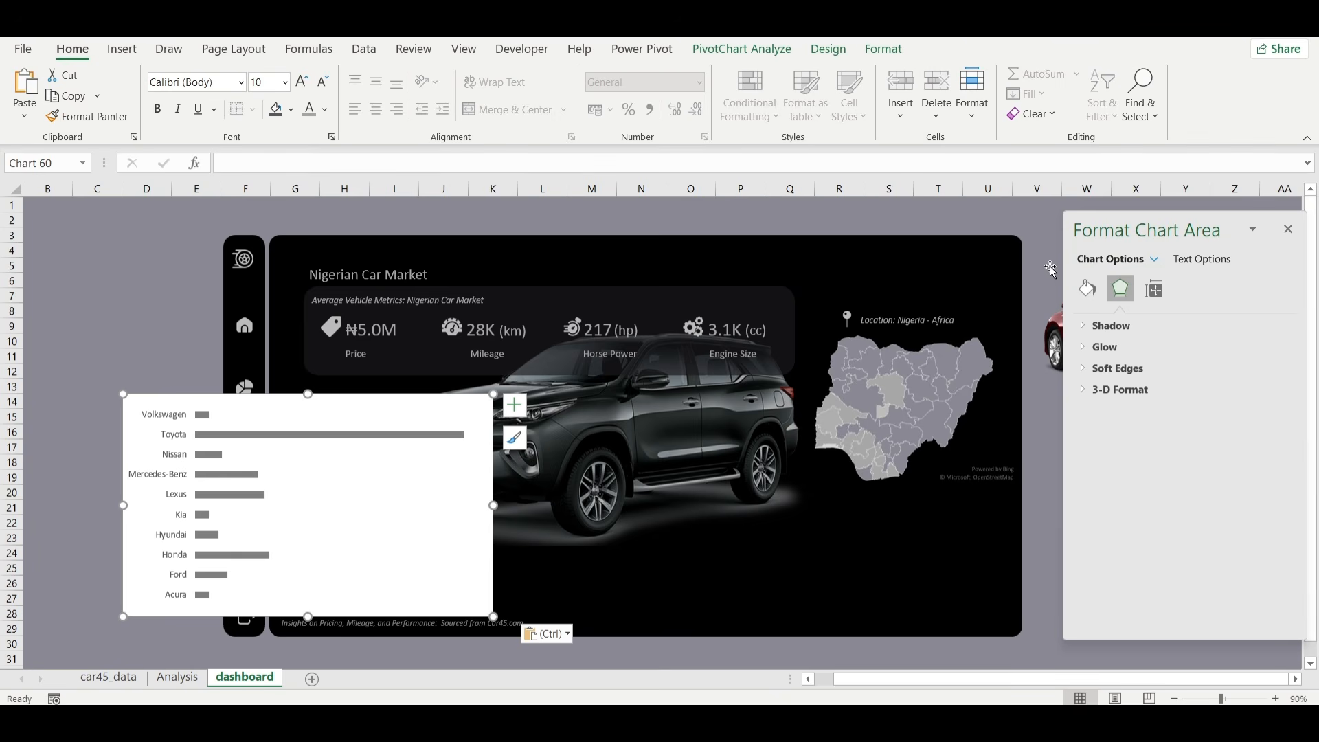
Set the pasted bar chart area to no fill and no border line, and reduce the chart's width by almost half.
{"action": "left_click", "coordinate": [1088, 289]}
{"action": "left_click", "coordinate": [1124, 351]}
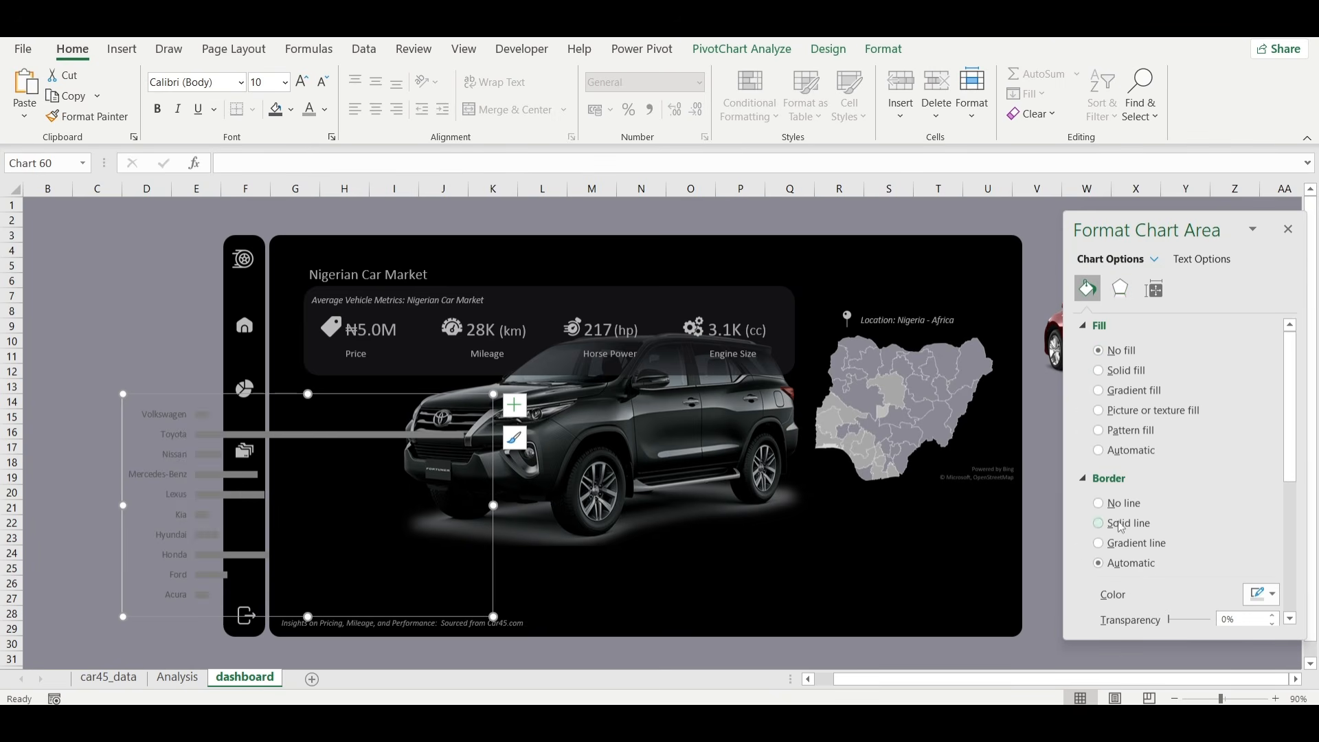
{"action": "left_click", "coordinate": [1124, 505]}
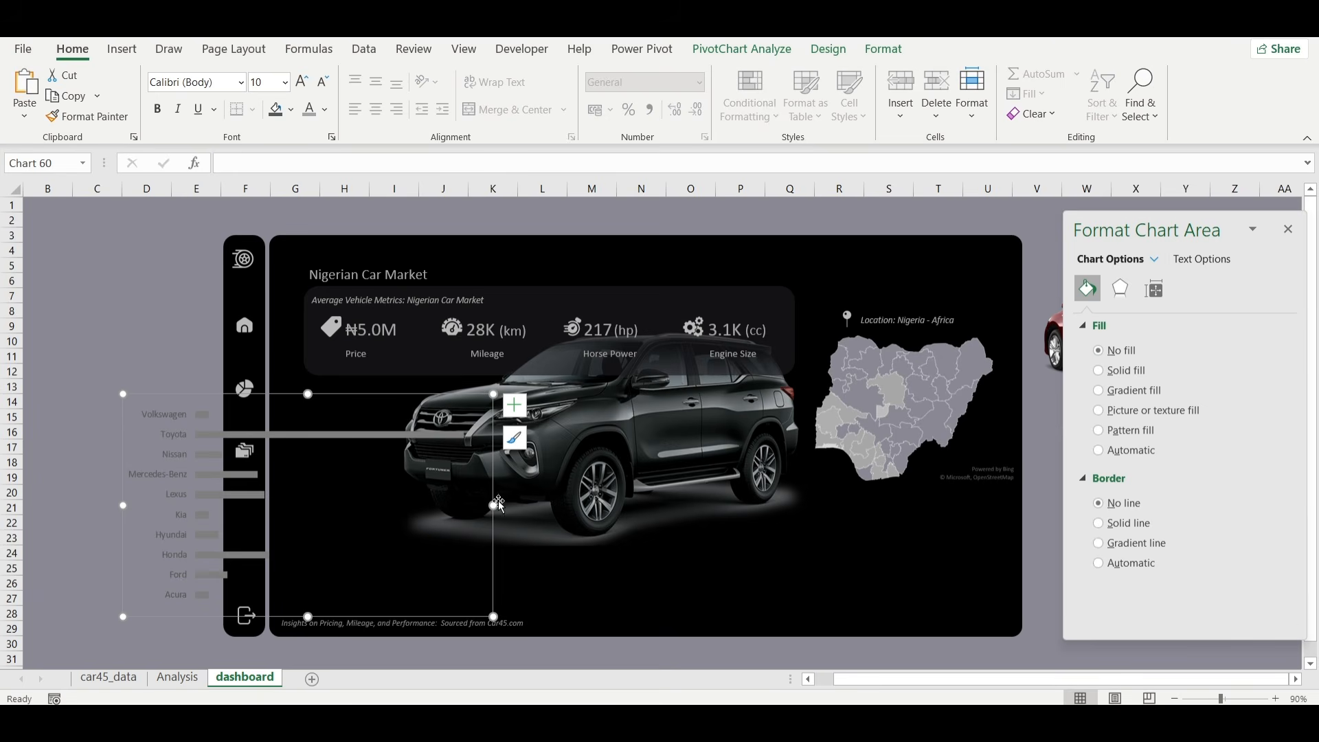
{"action": "left_click_drag", "start_coordinate": [494, 506], "coordinate": [324, 502]}
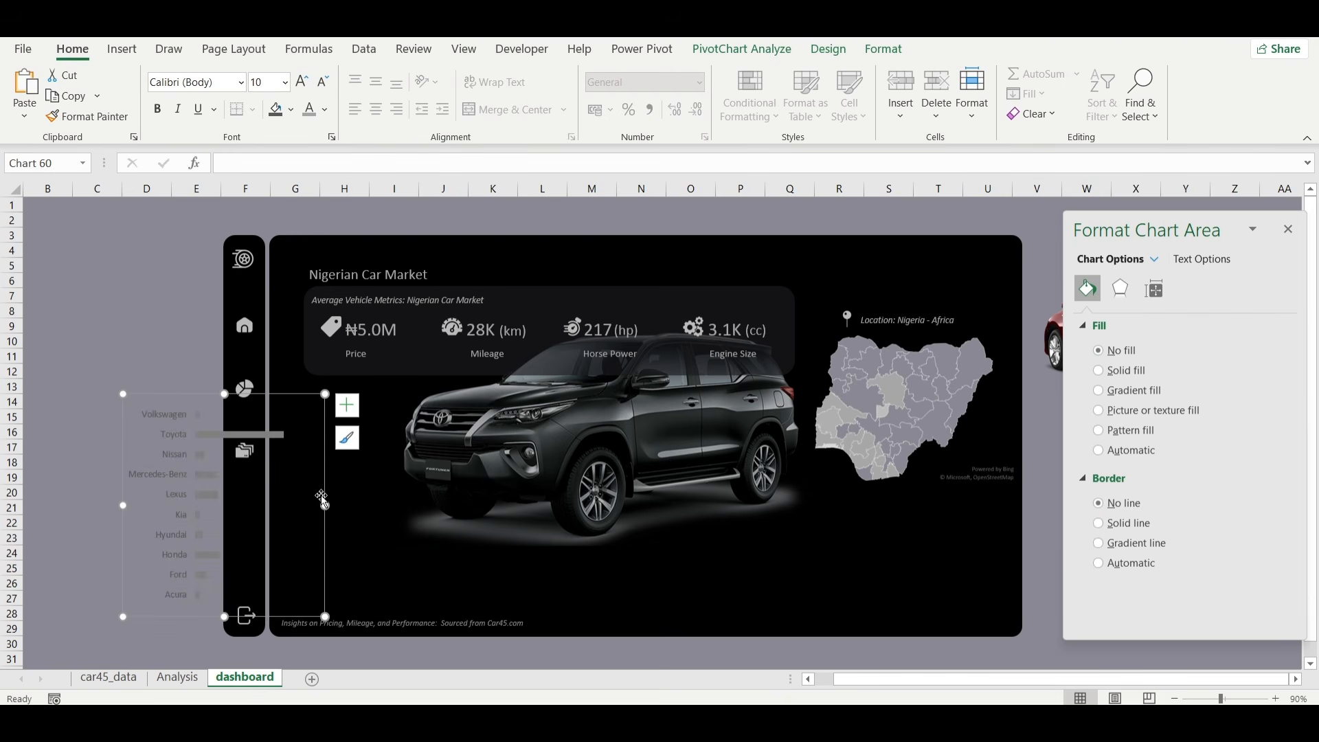
Set the car-make axis labels to font size 8 and move the bar chart onto the dashboard panel below the metrics banner.
{"action": "left_click", "coordinate": [168, 438]}
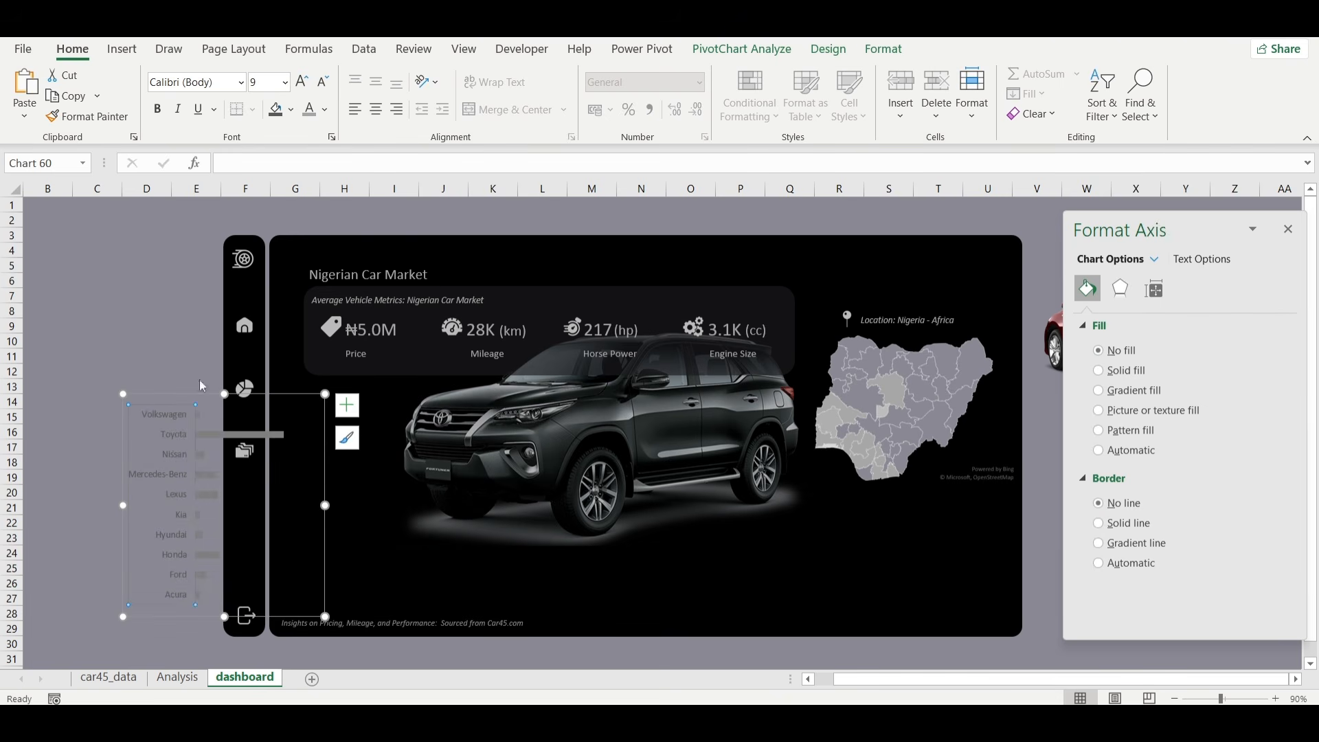
{"action": "left_click", "coordinate": [321, 82]}
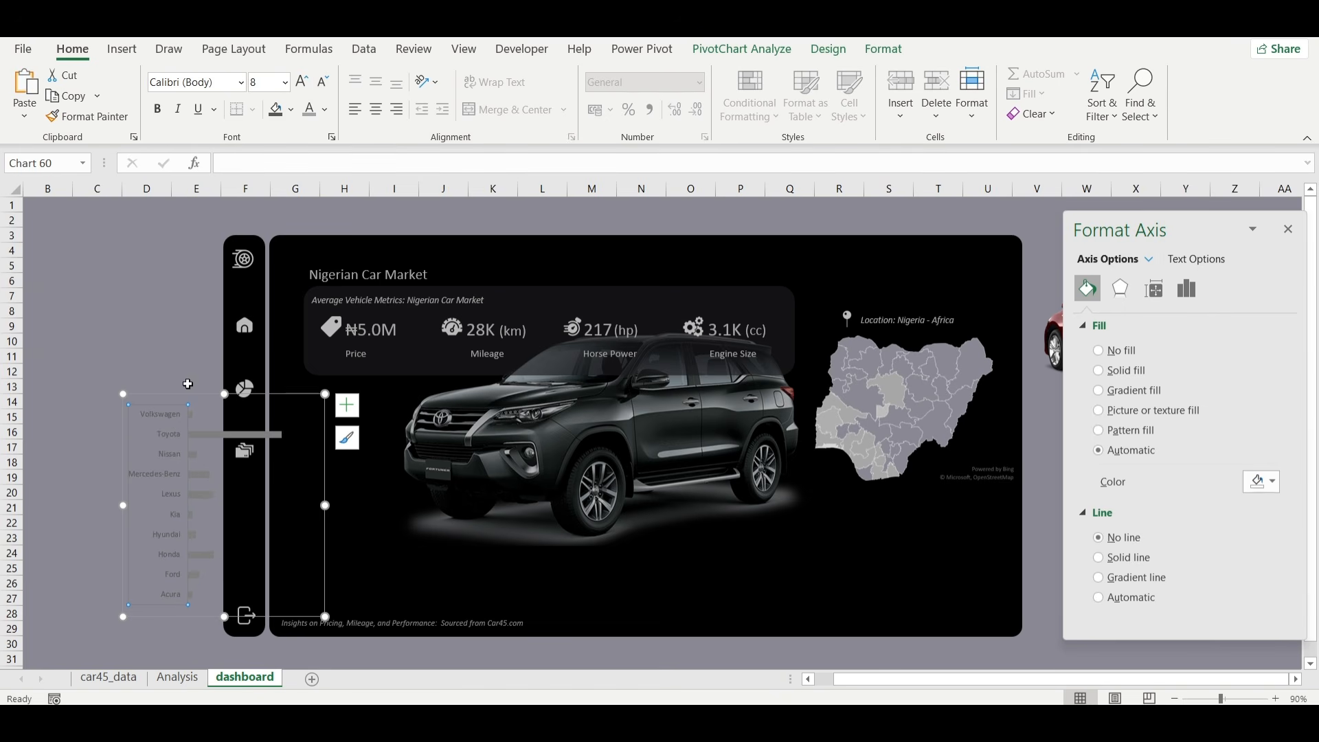
{"action": "left_click_drag", "start_coordinate": [180, 393], "coordinate": [338, 383]}
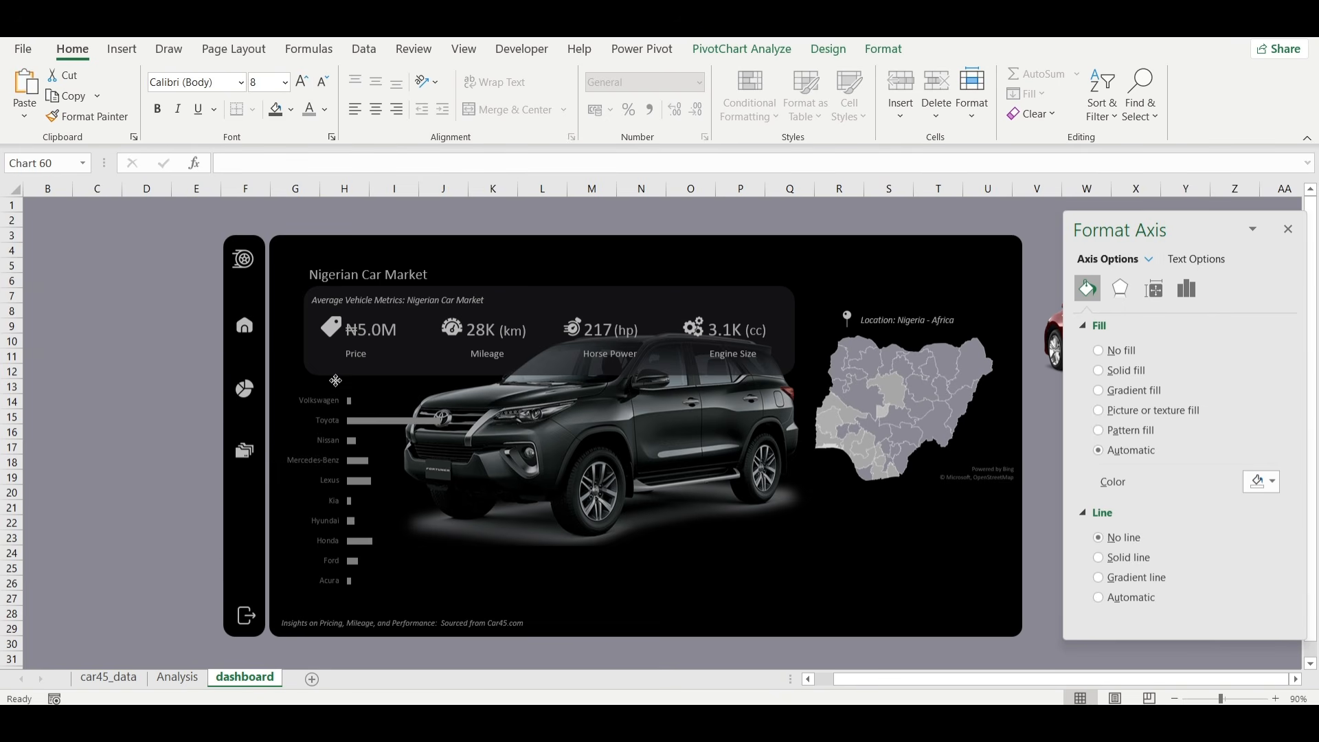
Apply a light font colour to the bar chart's car-make axis labels.
{"action": "left_click", "coordinate": [324, 422]}
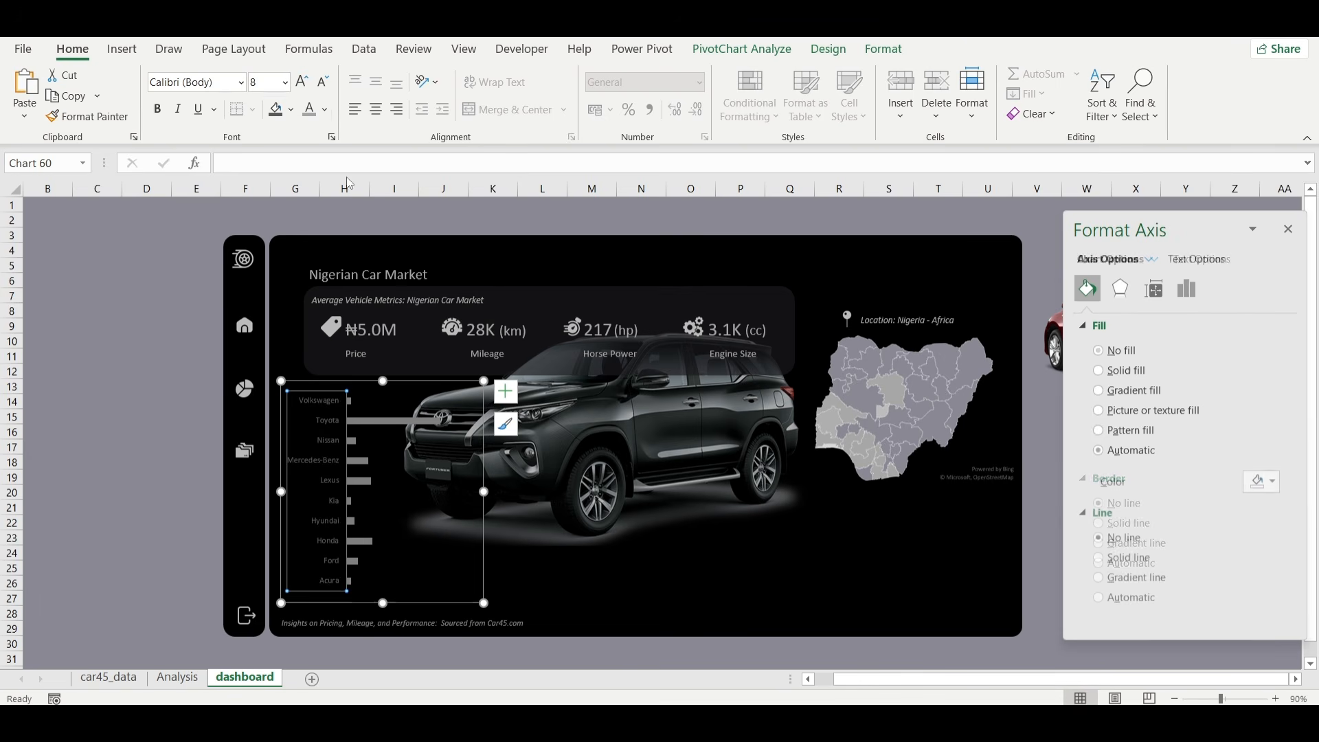
{"action": "left_click", "coordinate": [312, 117]}
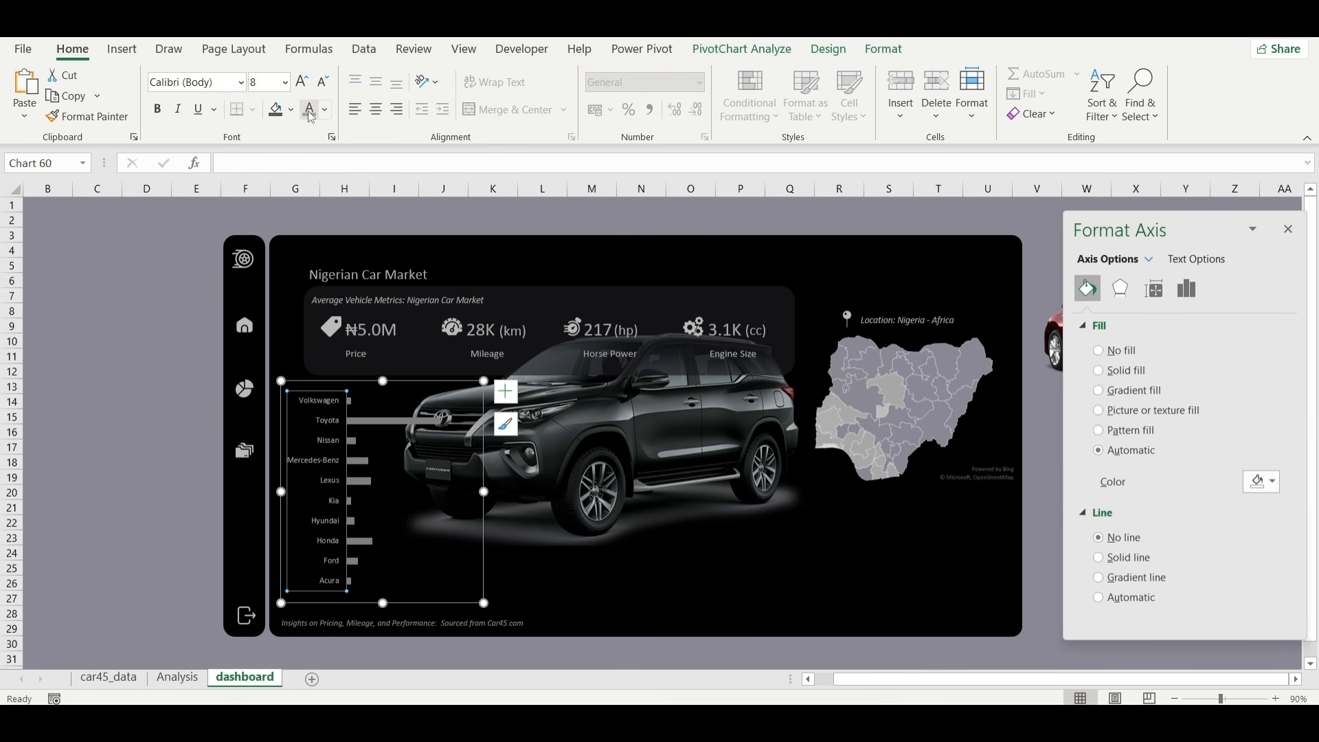
{"action": "left_click", "coordinate": [113, 510]}
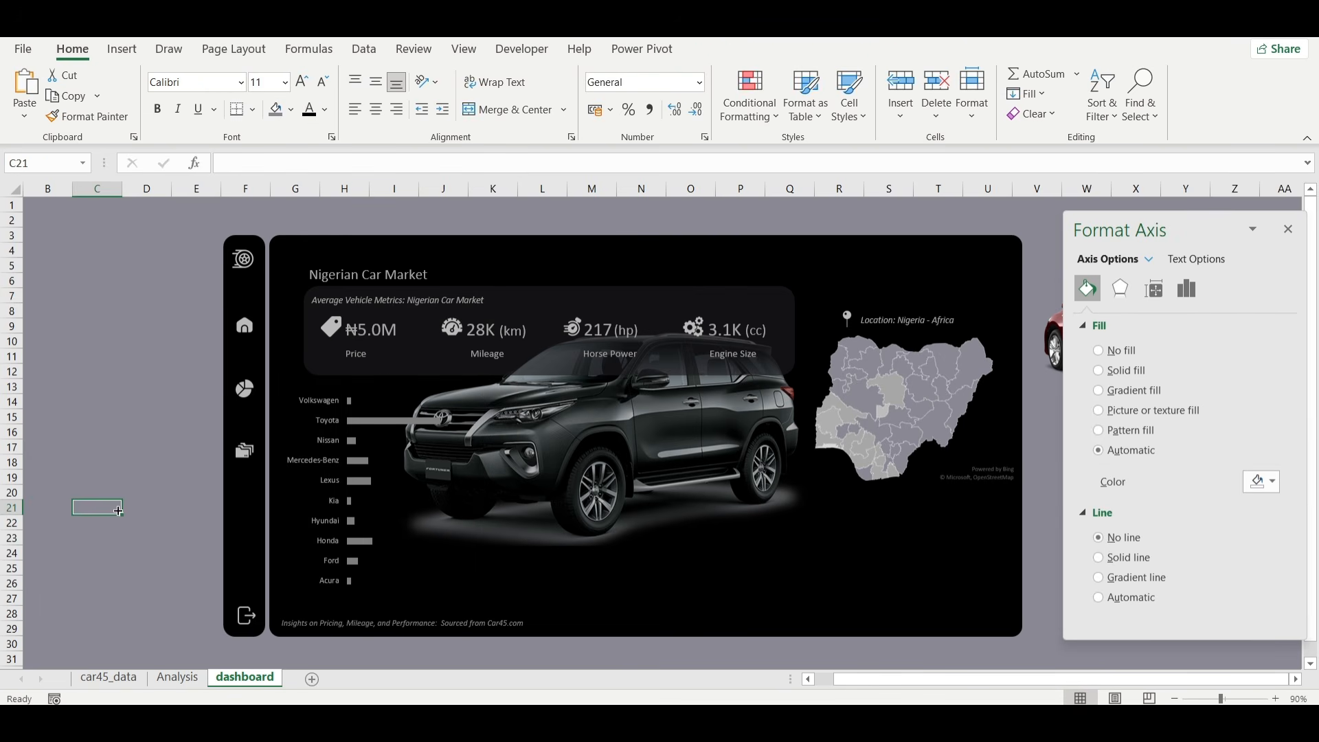
Nudge the car models bar chart slightly up and to the left, closer to the metrics banner.
{"action": "left_click", "coordinate": [427, 457]}
{"action": "left_click", "coordinate": [433, 387]}
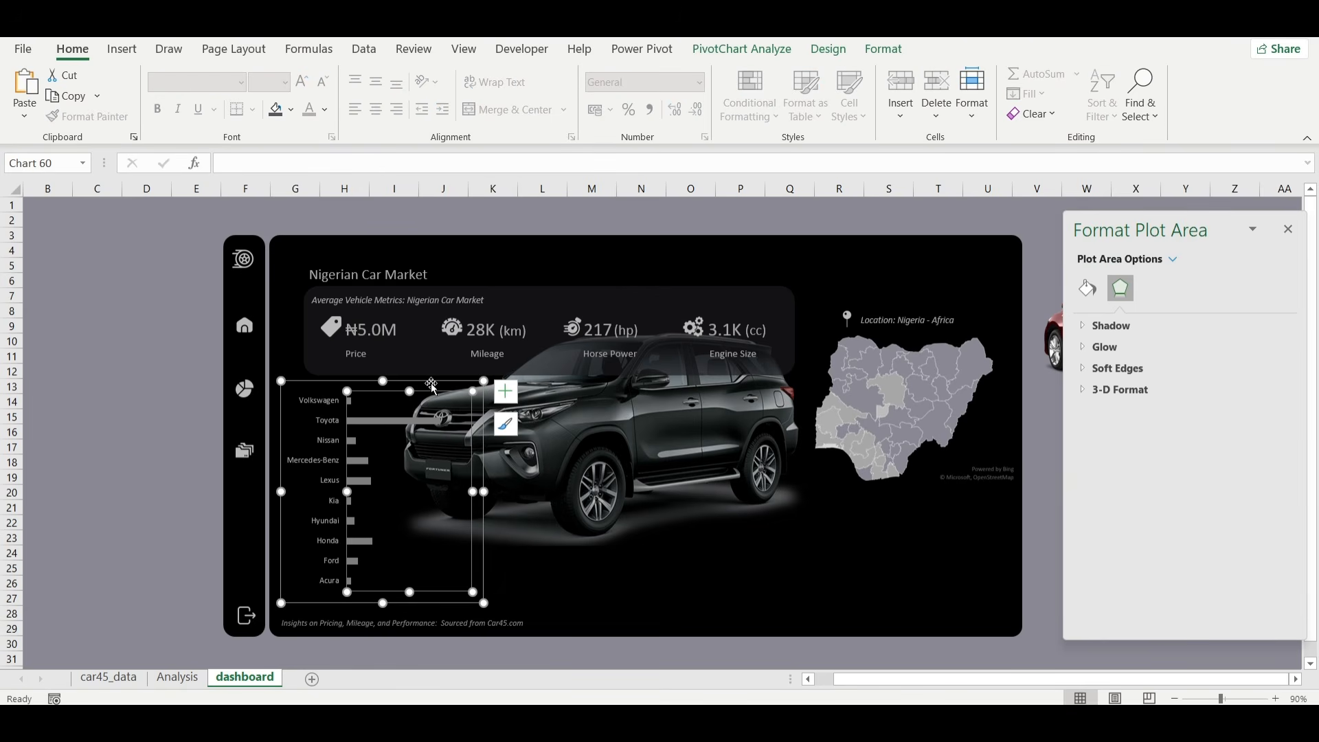
{"action": "left_click_drag", "start_coordinate": [433, 386], "coordinate": [425, 376]}
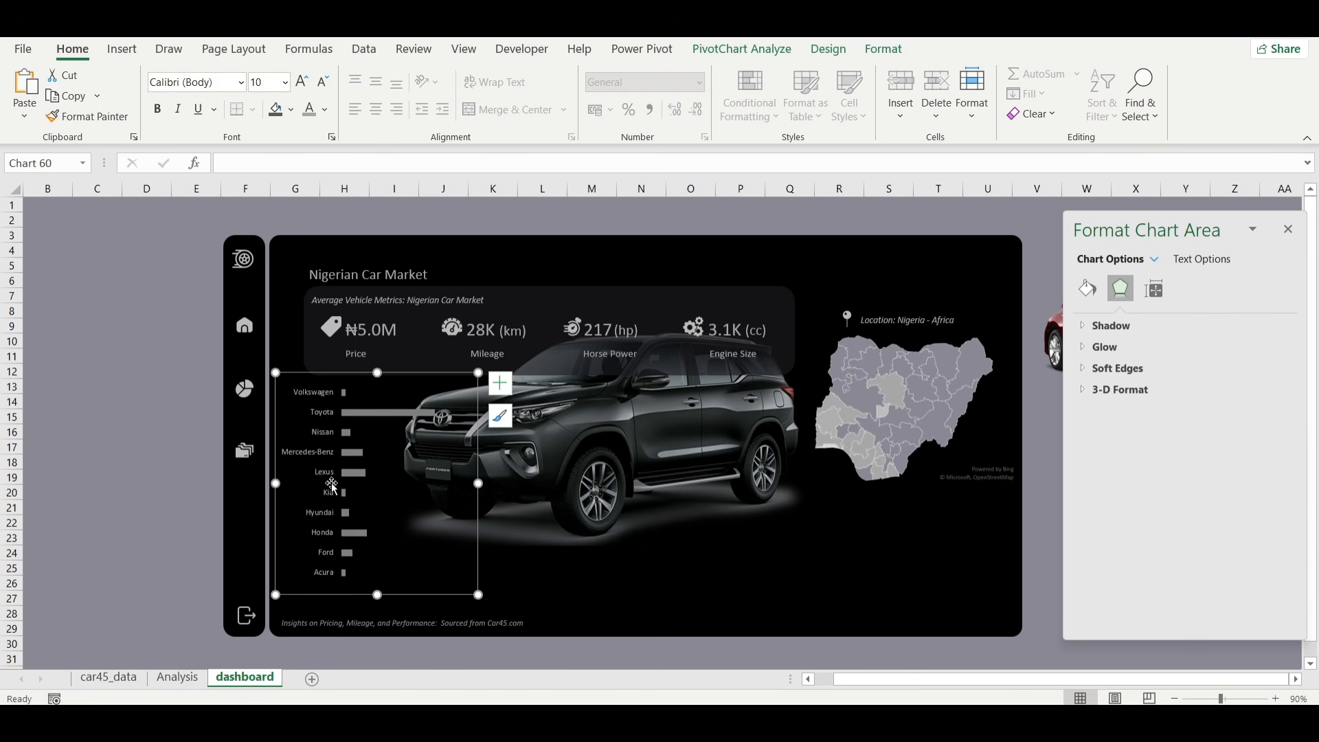
{"action": "left_click", "coordinate": [106, 462]}
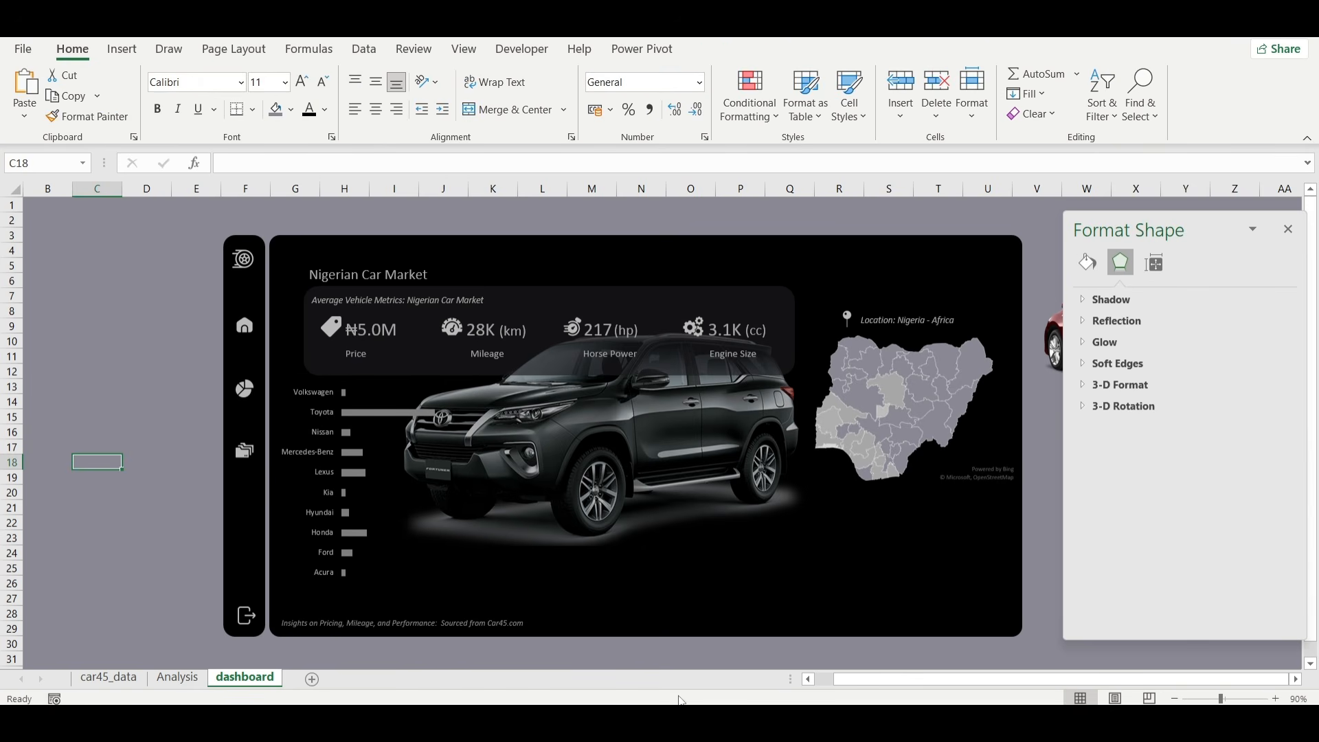
Switch to the NIGERIAN CAR workbook and copy the text box titled "Top 10 Most Popular Car Models in Nigeria".
{"action": "mouse_move", "coordinate": [899, 722]}
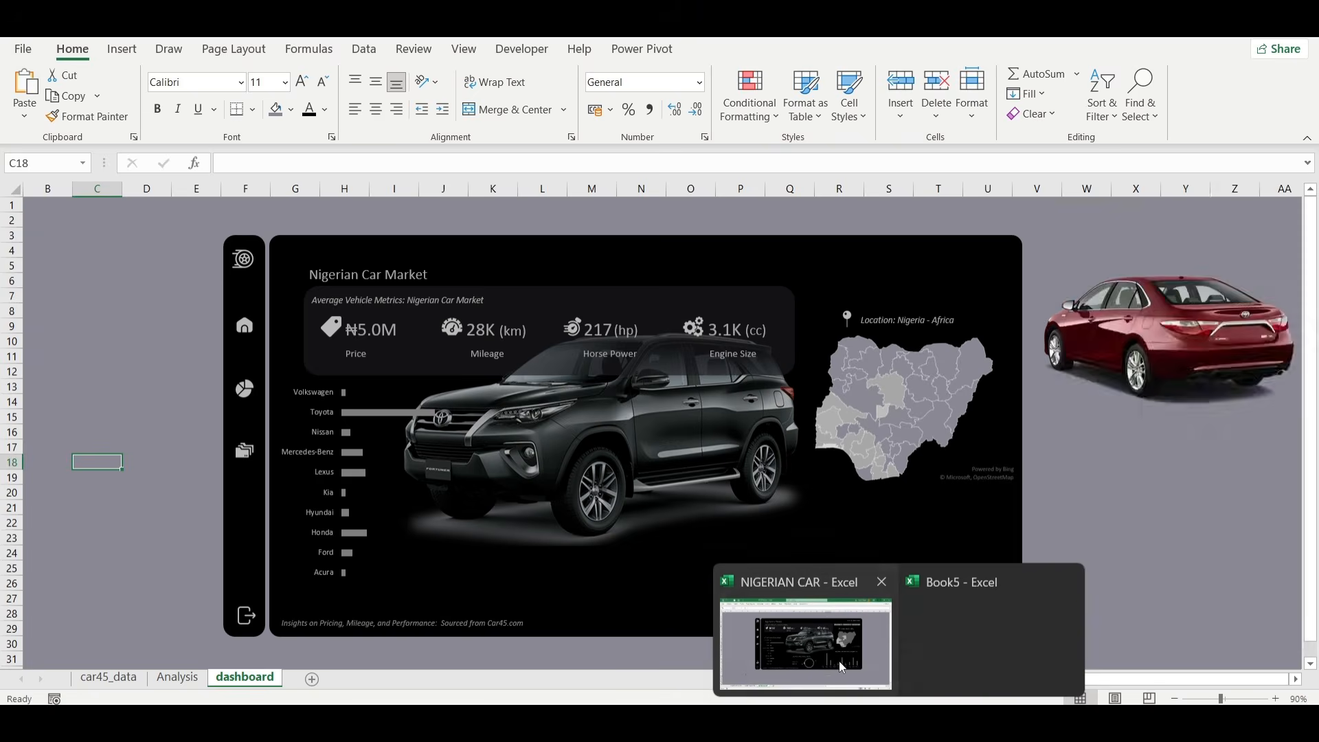
{"action": "left_click", "coordinate": [842, 667]}
{"action": "left_click", "coordinate": [414, 304]}
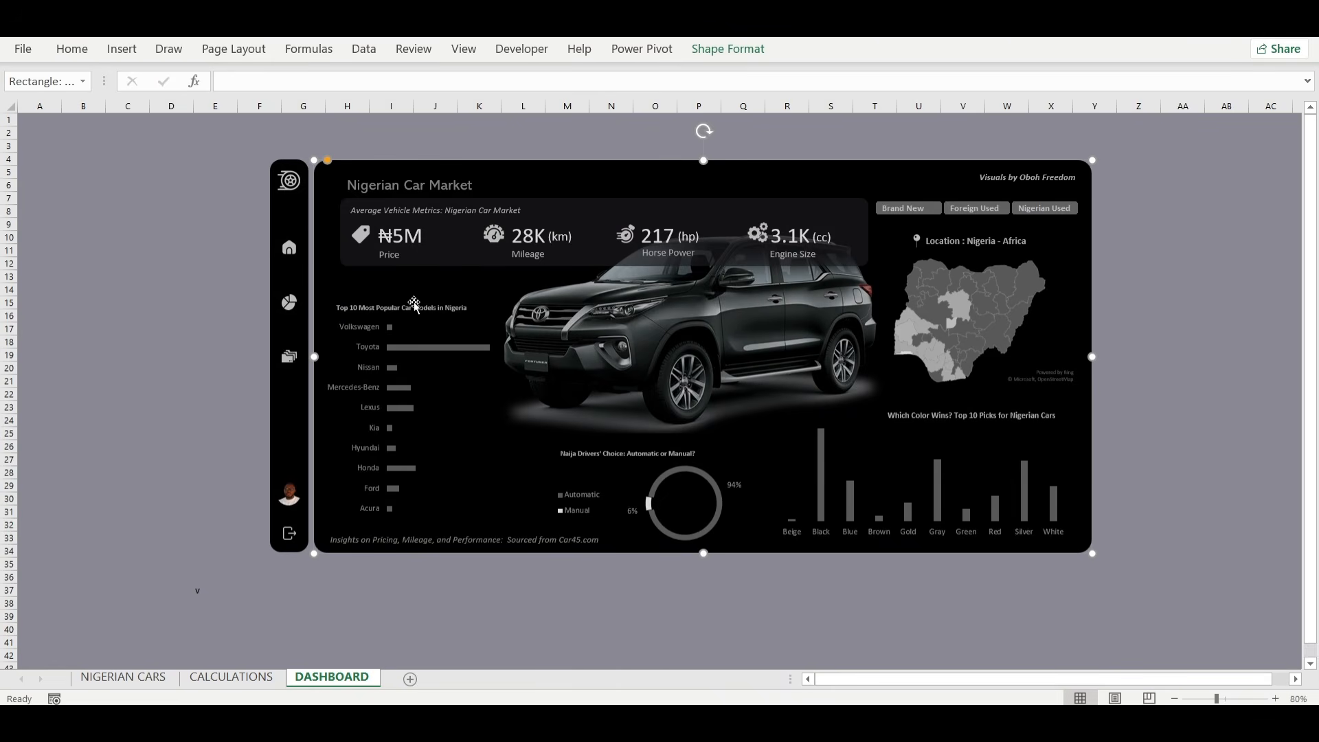
{"action": "left_click", "coordinate": [415, 304]}
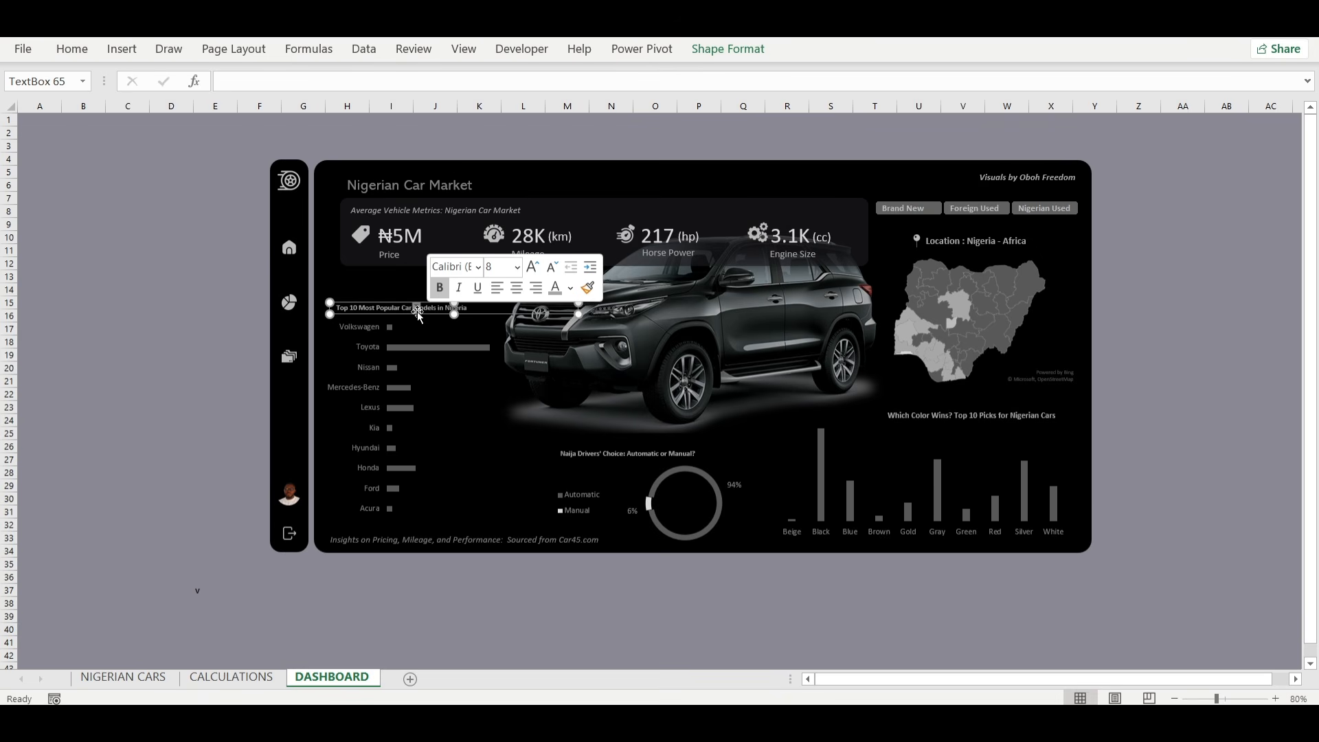
{"action": "left_click", "coordinate": [416, 318]}
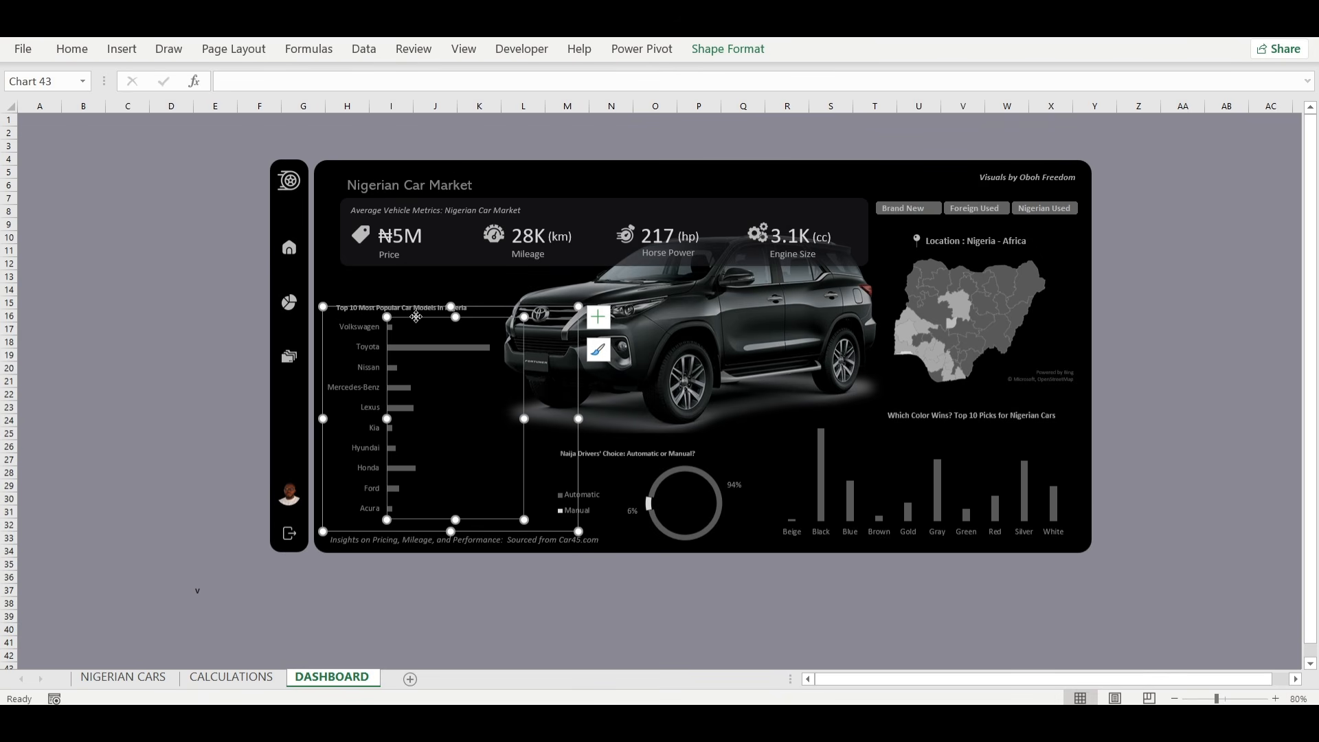
{"action": "left_click", "coordinate": [415, 304]}
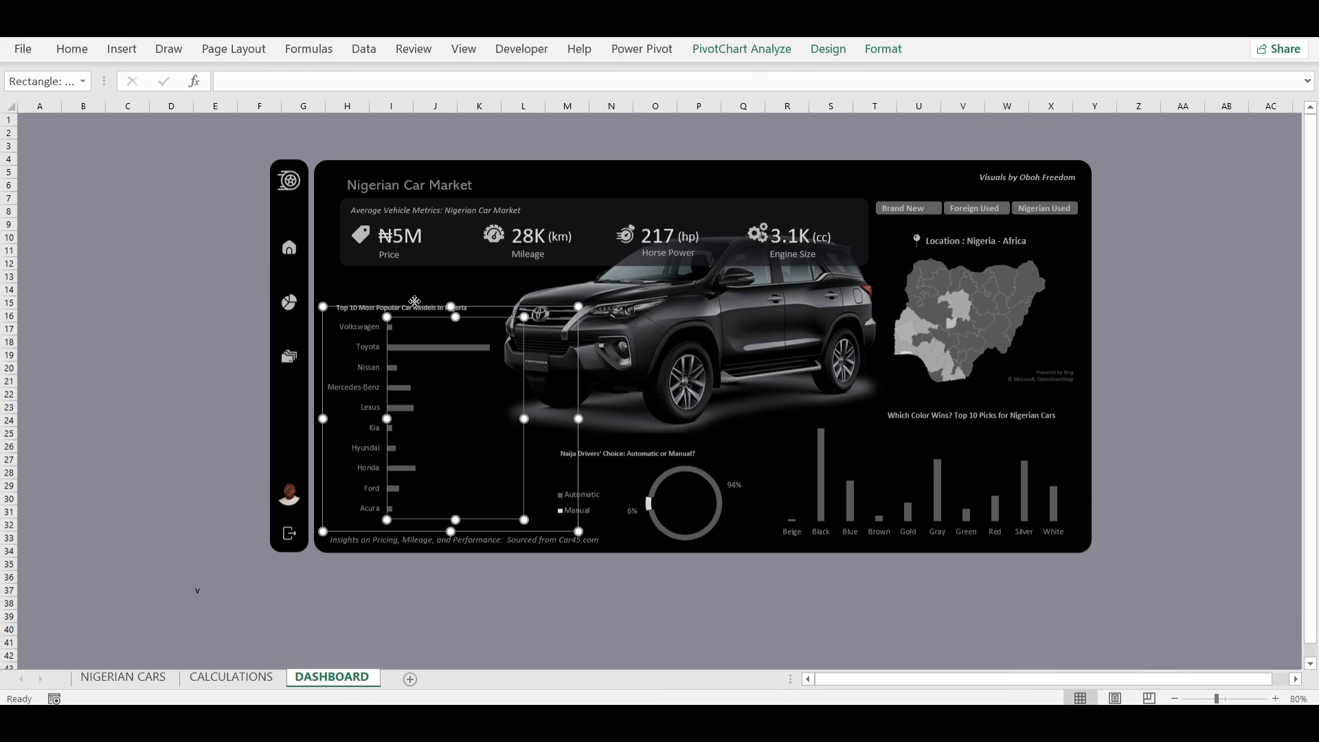
{"action": "left_click", "coordinate": [409, 307]}
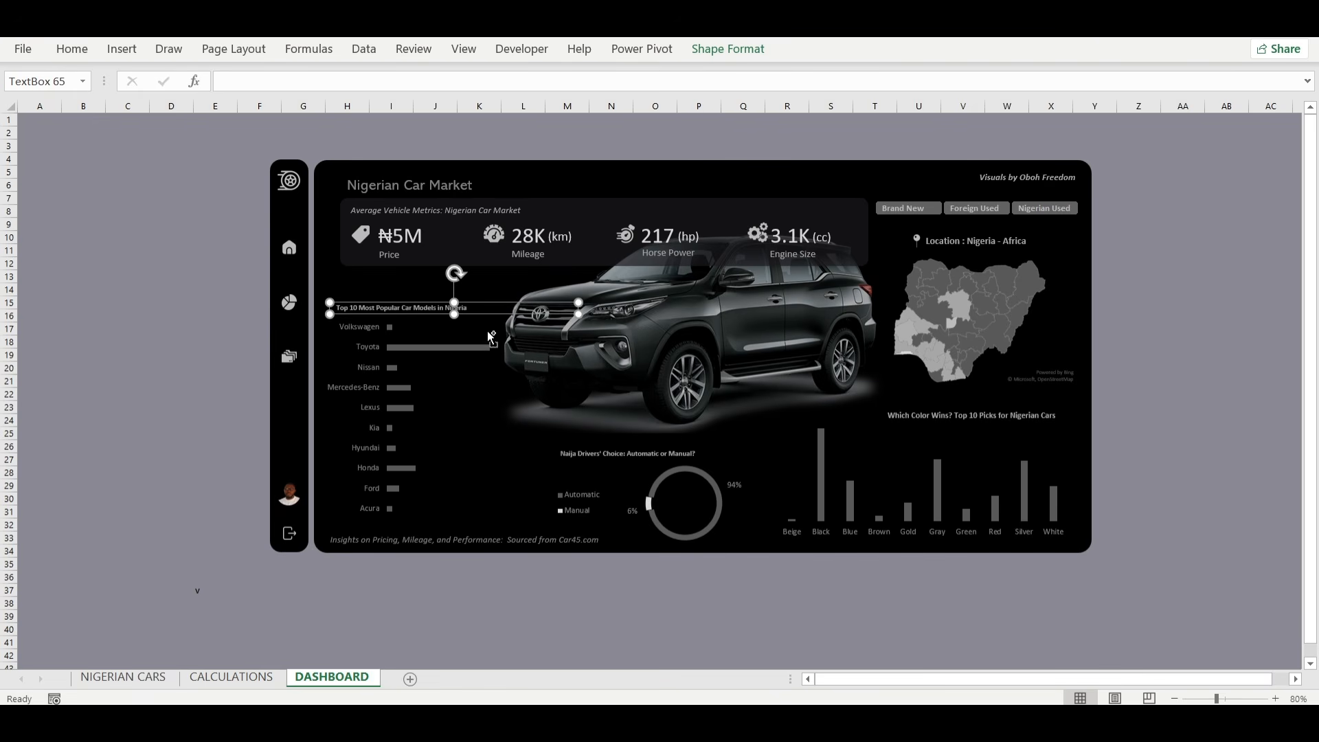
Paste the title text box into Book5's dashboard, place it directly above the car models bar chart and reduce its font size one step.
{"action": "mouse_move", "coordinate": [910, 711]}
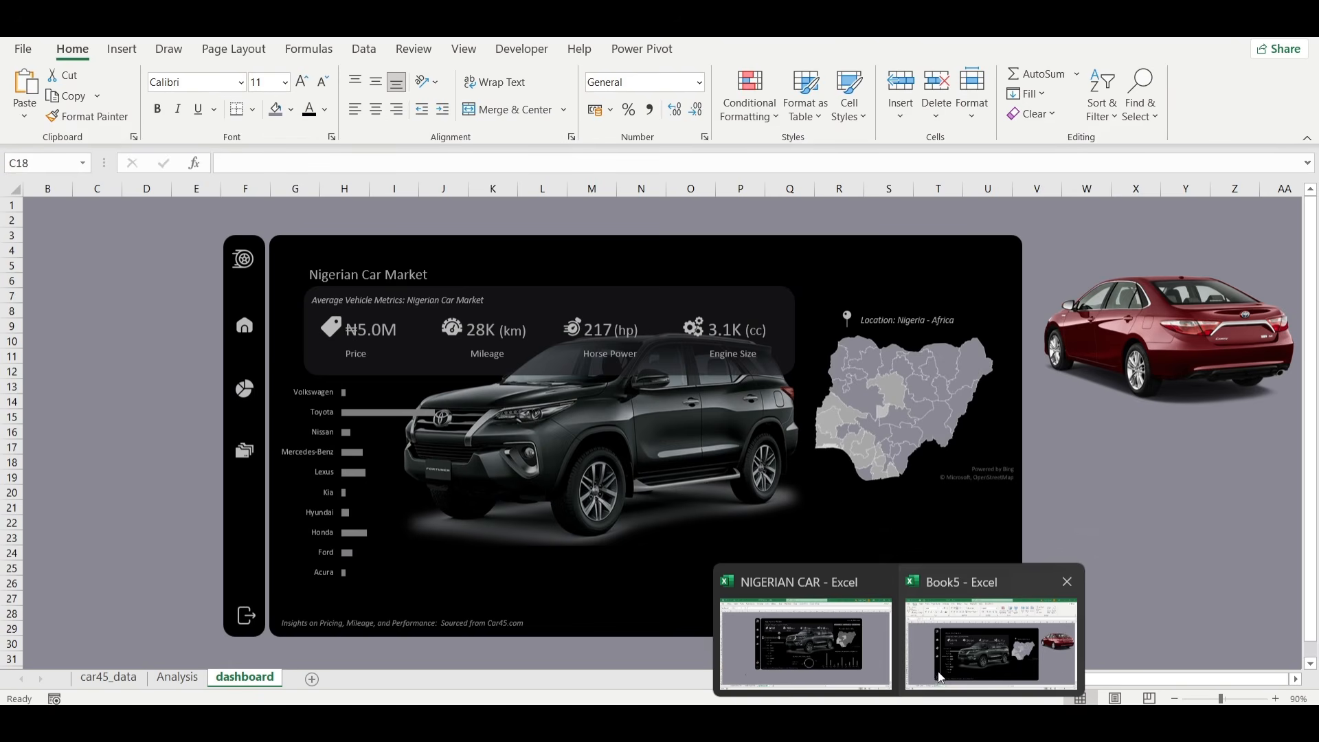
{"action": "left_click", "coordinate": [940, 672]}
{"action": "key", "text": "ctrl+v"}
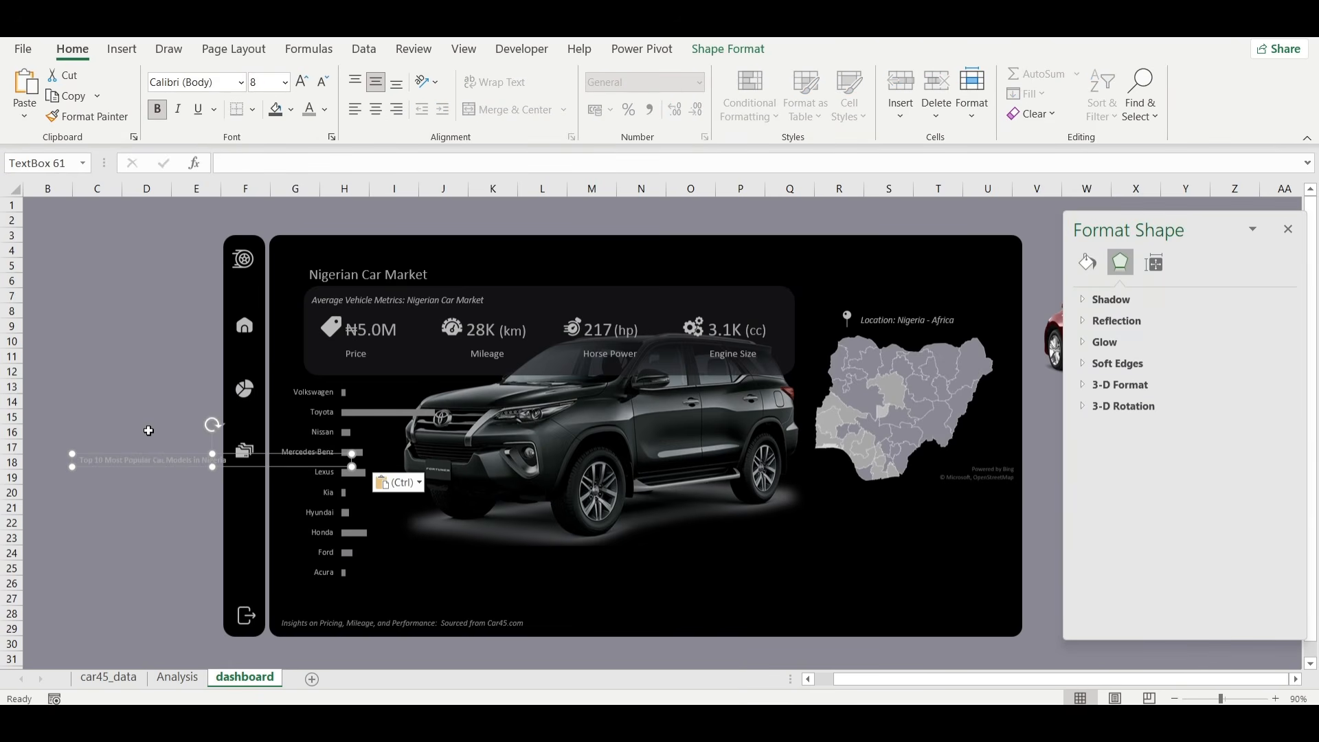
{"action": "left_click_drag", "start_coordinate": [158, 451], "coordinate": [365, 370]}
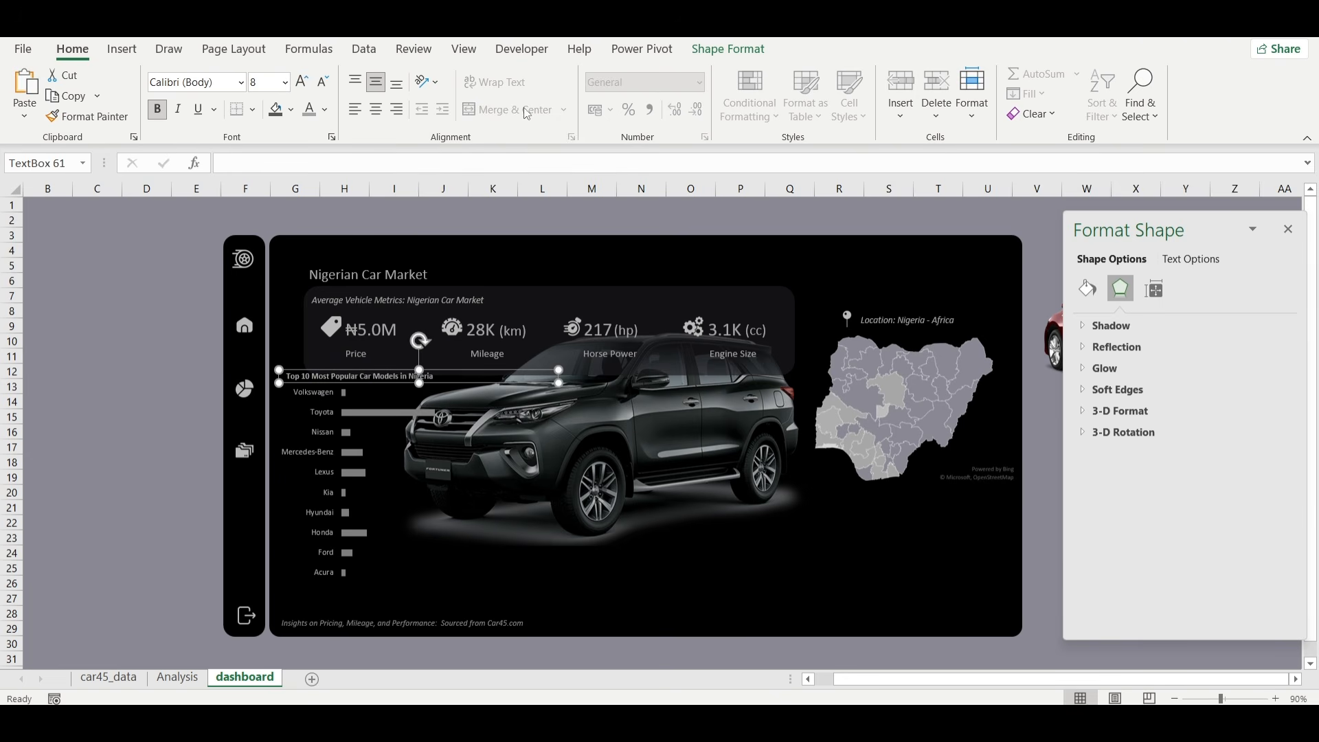
{"action": "left_click", "coordinate": [324, 83]}
{"action": "left_click", "coordinate": [141, 393]}
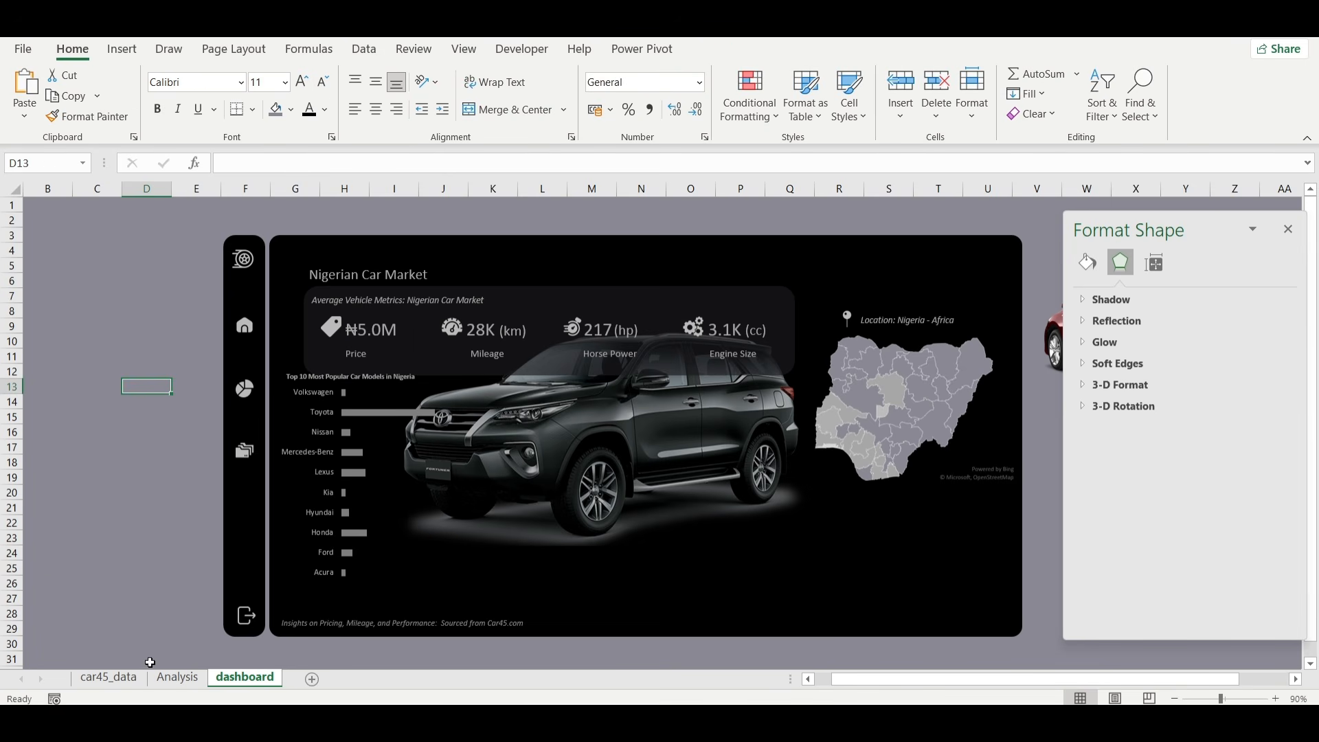
Insert a clustered column chart from the TOP 10 COLORS pivot table on the Analysis sheet.
{"action": "left_click", "coordinate": [168, 678]}
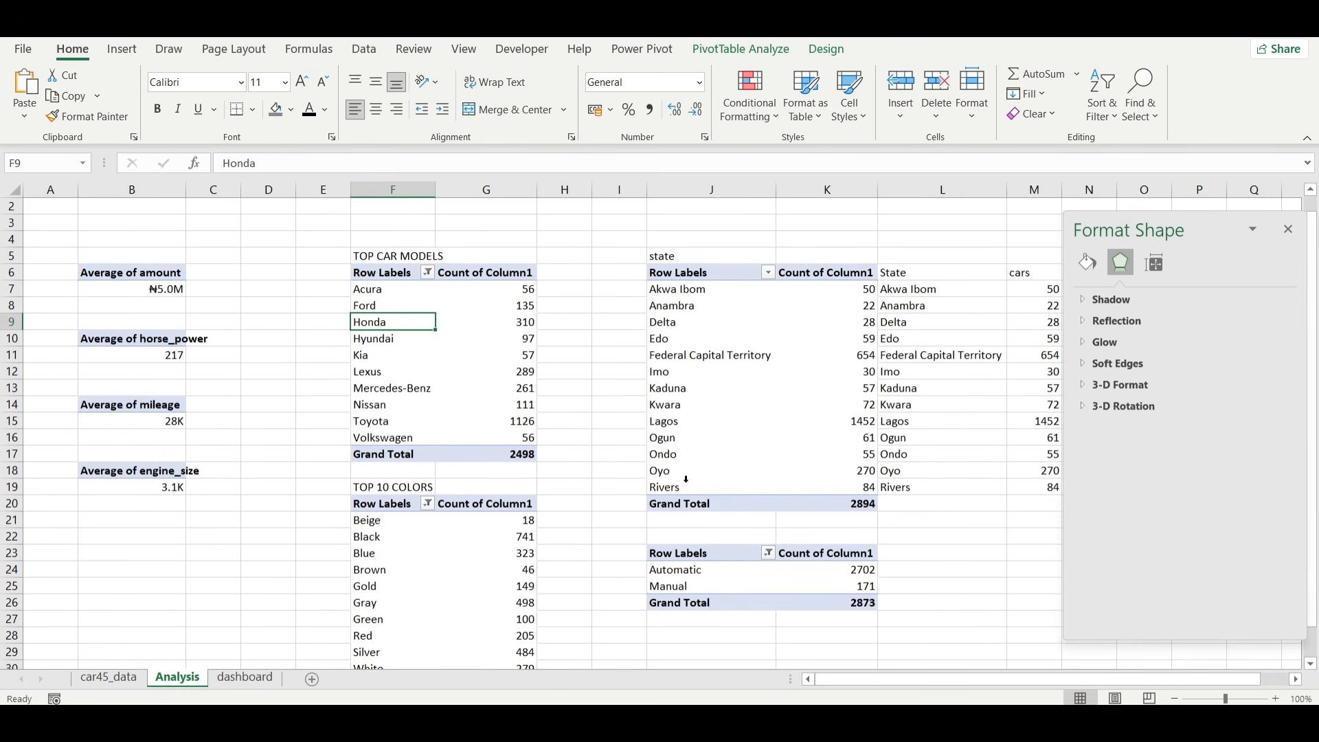
{"action": "scroll", "coordinate": [685, 479], "scroll_direction": "down", "scroll_amount": 1}
{"action": "left_click", "coordinate": [385, 492]}
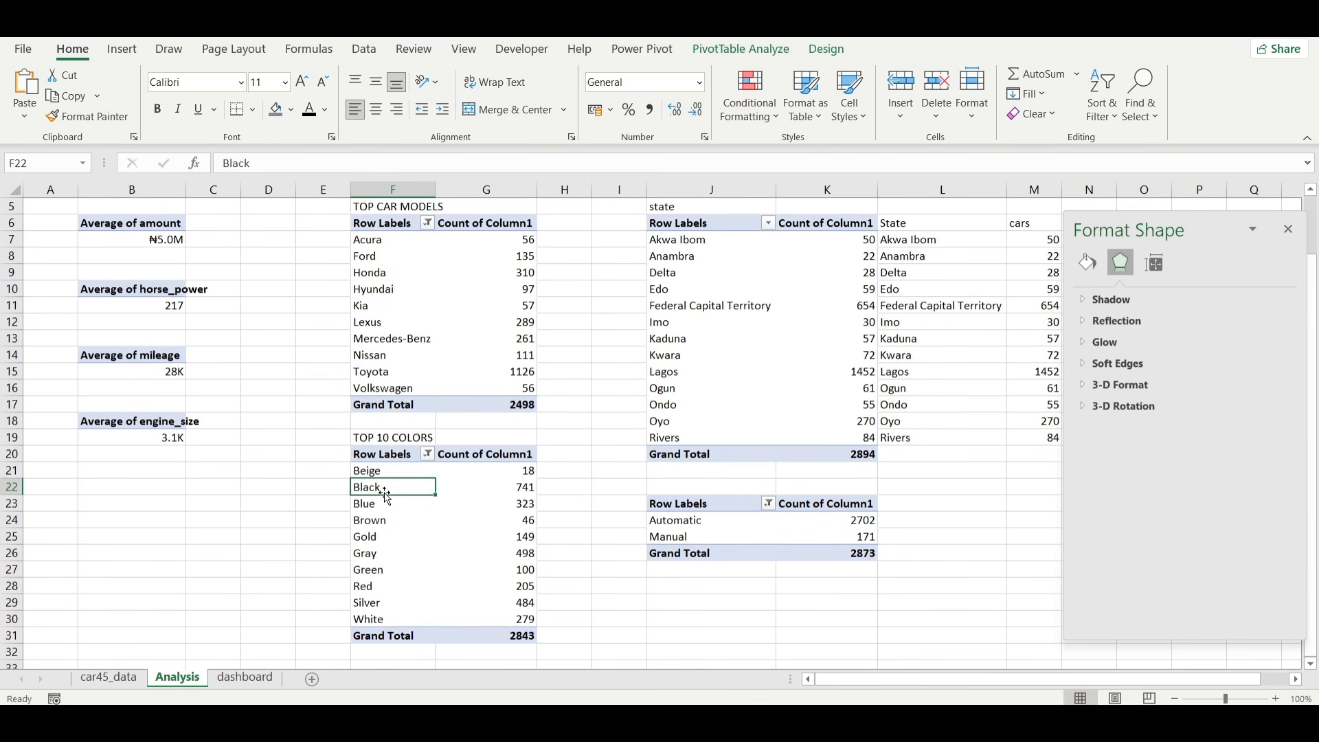
{"action": "left_click", "coordinate": [742, 51]}
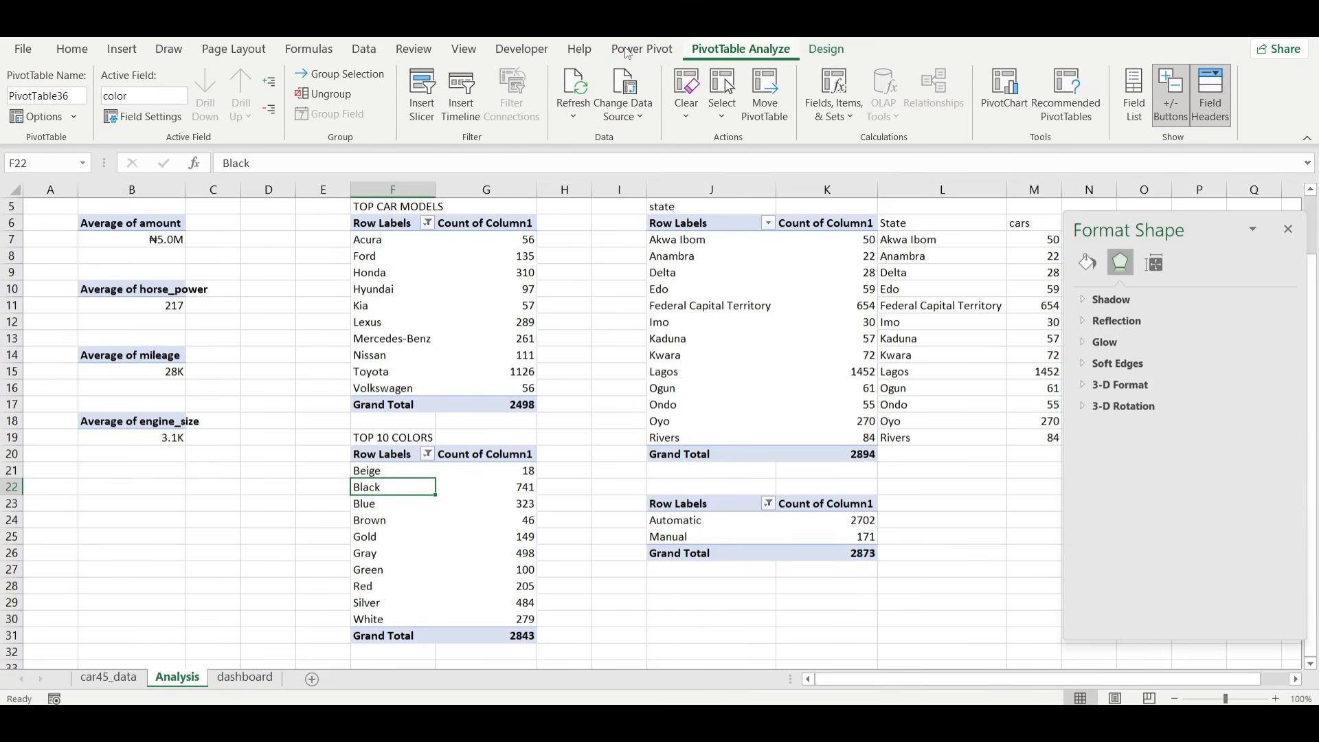
{"action": "left_click", "coordinate": [114, 53]}
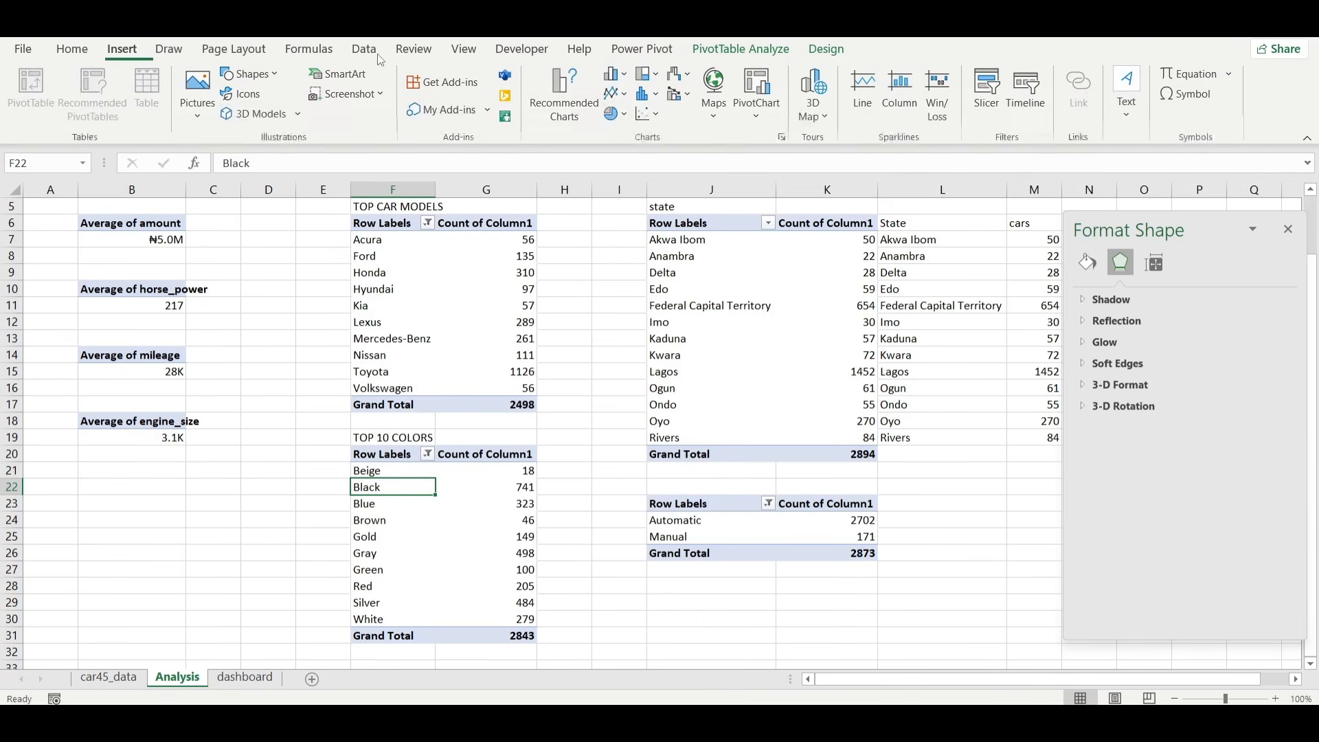
{"action": "left_click", "coordinate": [575, 99]}
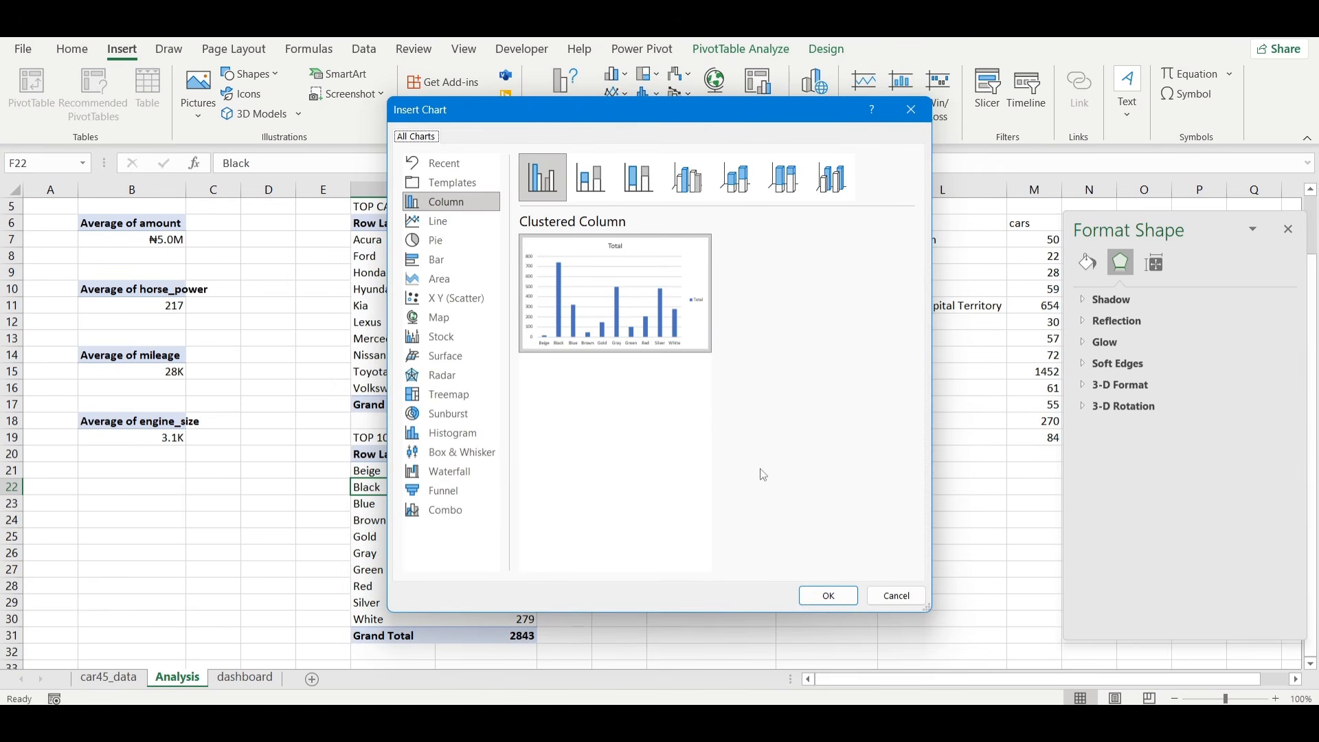
{"action": "left_click", "coordinate": [816, 595]}
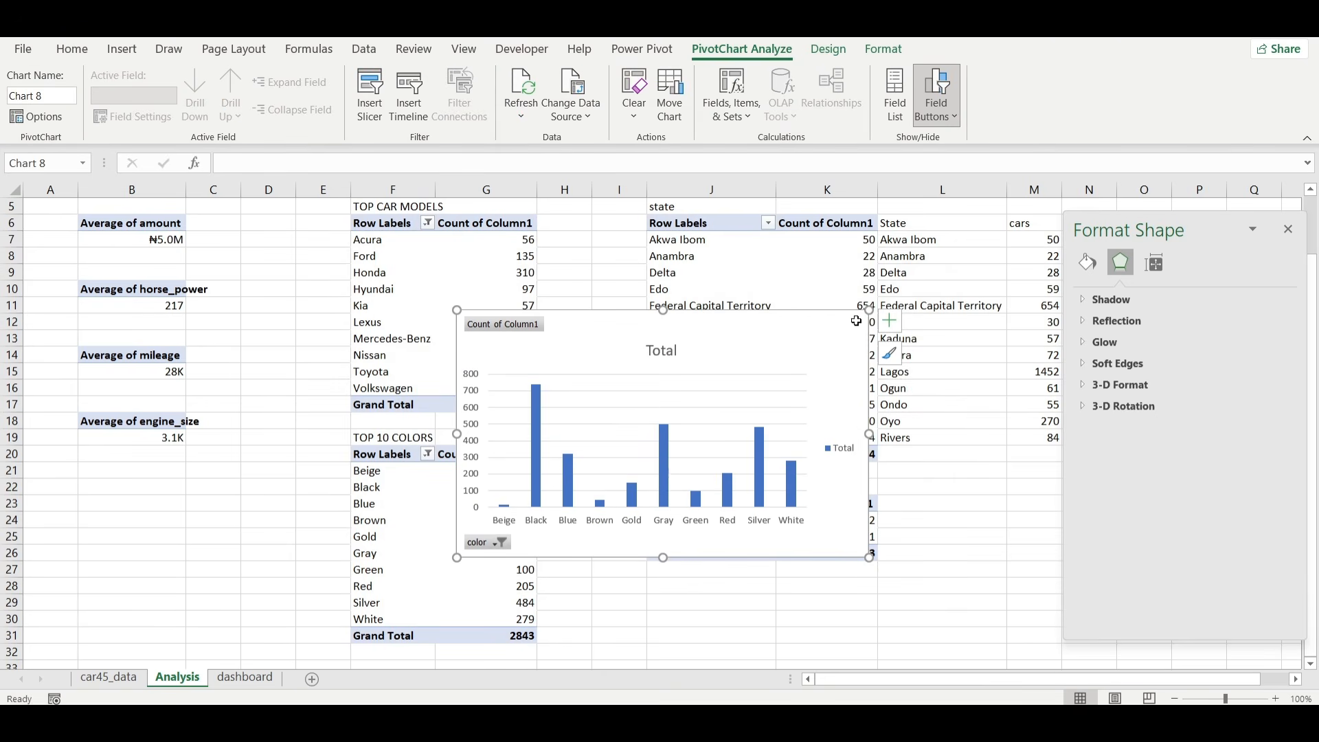
Hide the color chart's field buttons and remove its legend, gridlines and chart title.
{"action": "left_click", "coordinate": [936, 86]}
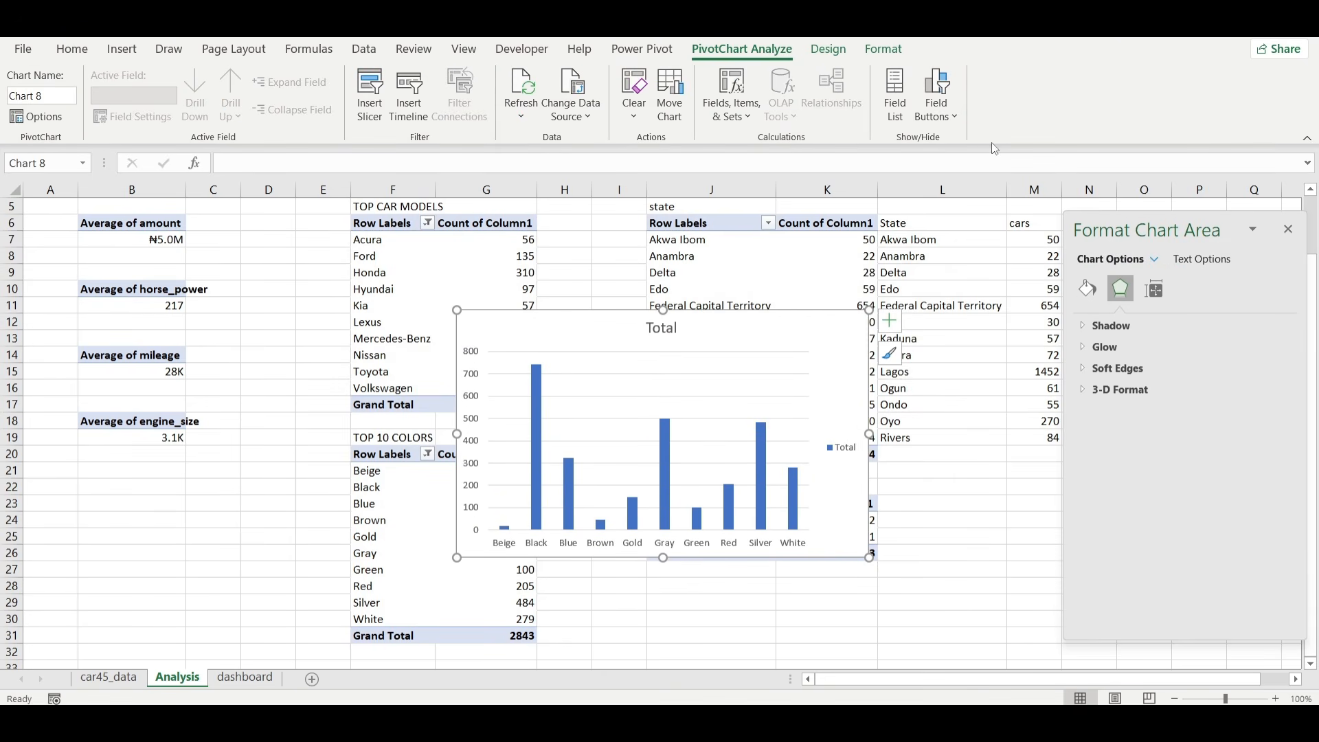
{"action": "left_click", "coordinate": [890, 320]}
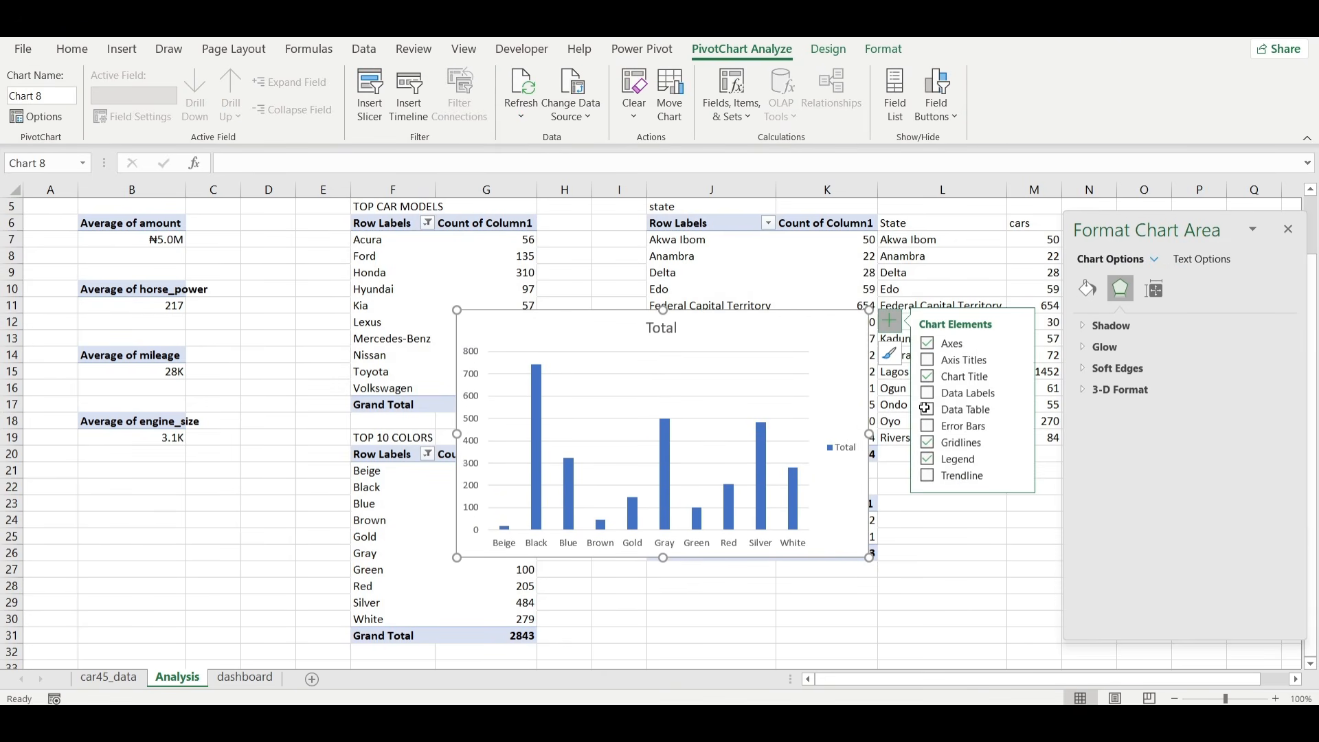
{"action": "left_click", "coordinate": [929, 459]}
{"action": "left_click", "coordinate": [928, 442]}
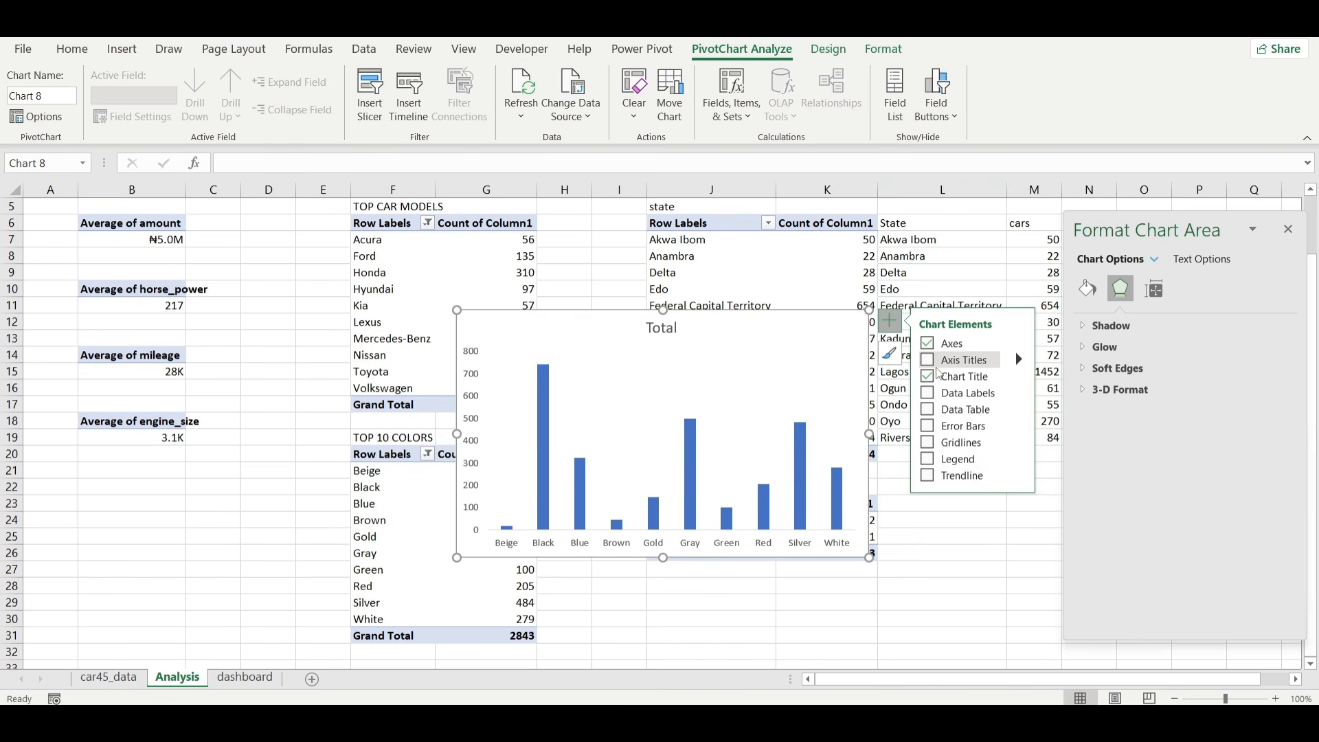
{"action": "left_click", "coordinate": [928, 376]}
Set the color chart's category axis to no line and delete its value axis.
{"action": "left_click", "coordinate": [810, 547]}
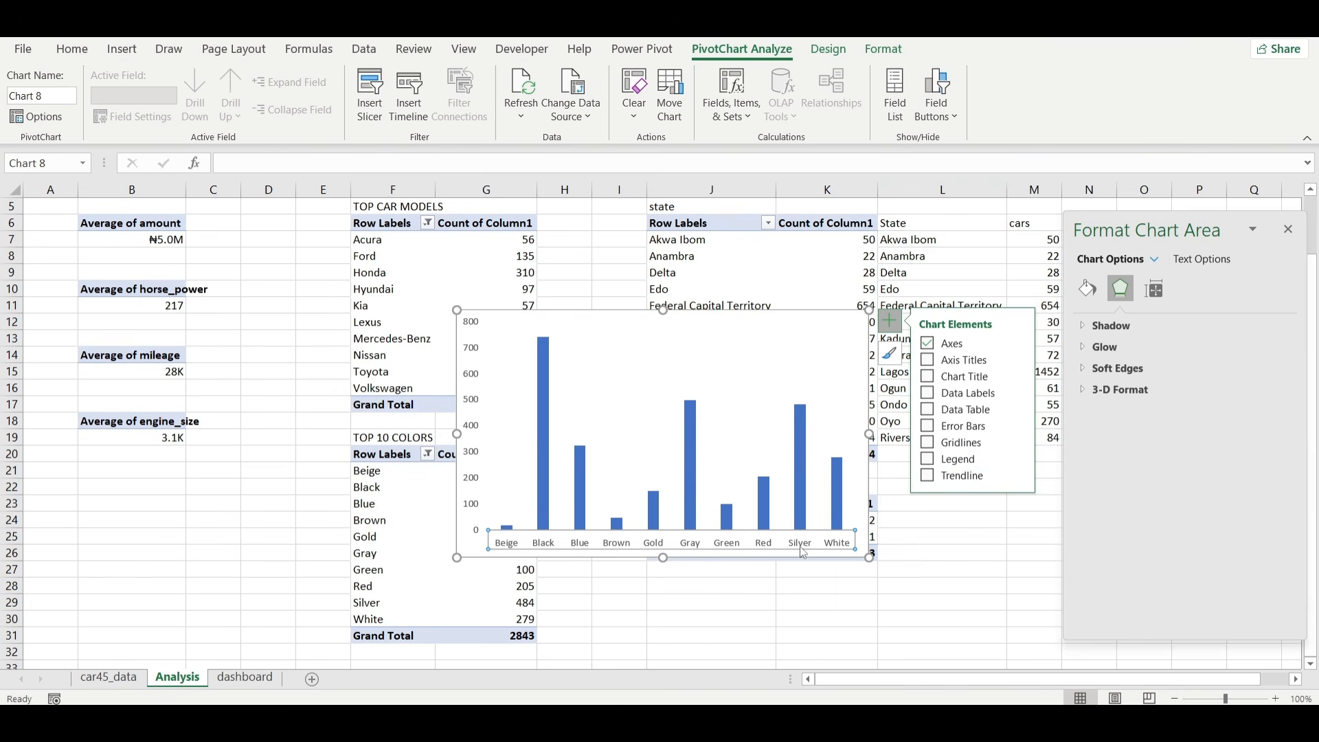
{"action": "left_click", "coordinate": [1088, 288]}
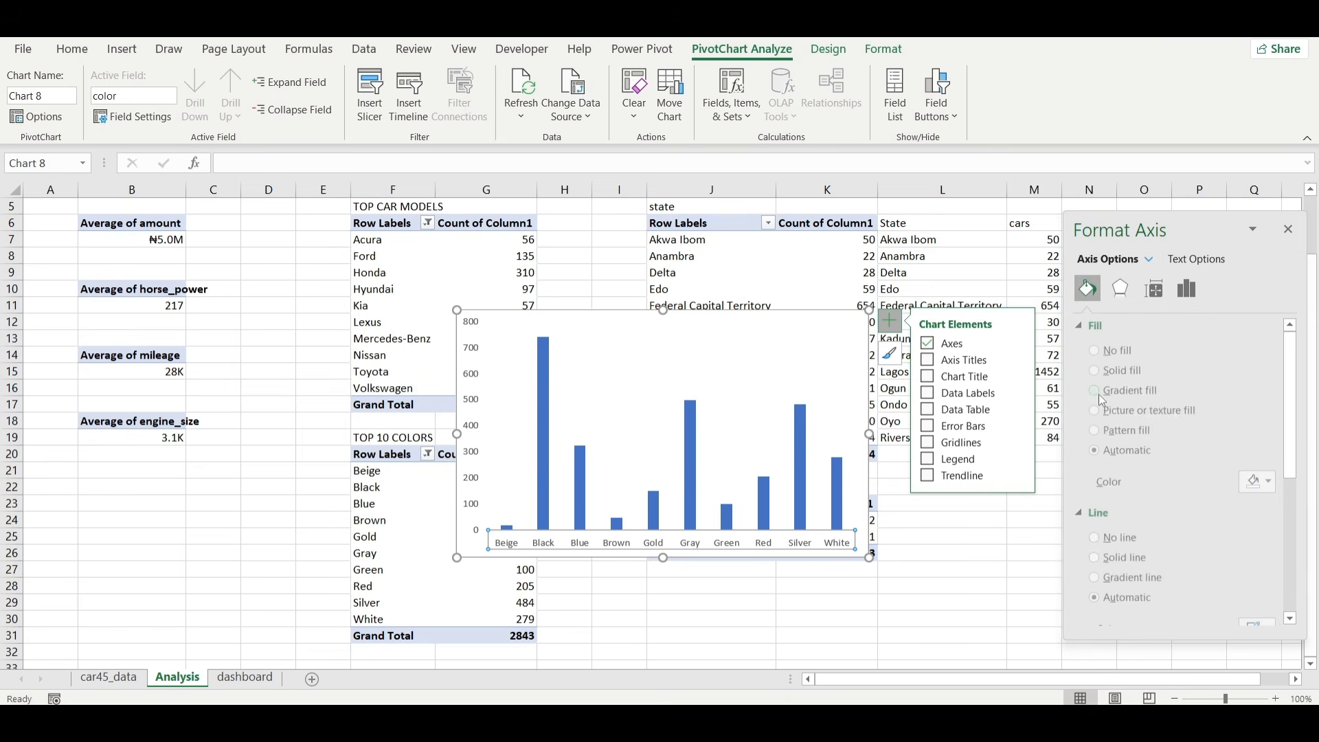
{"action": "left_click", "coordinate": [1111, 536]}
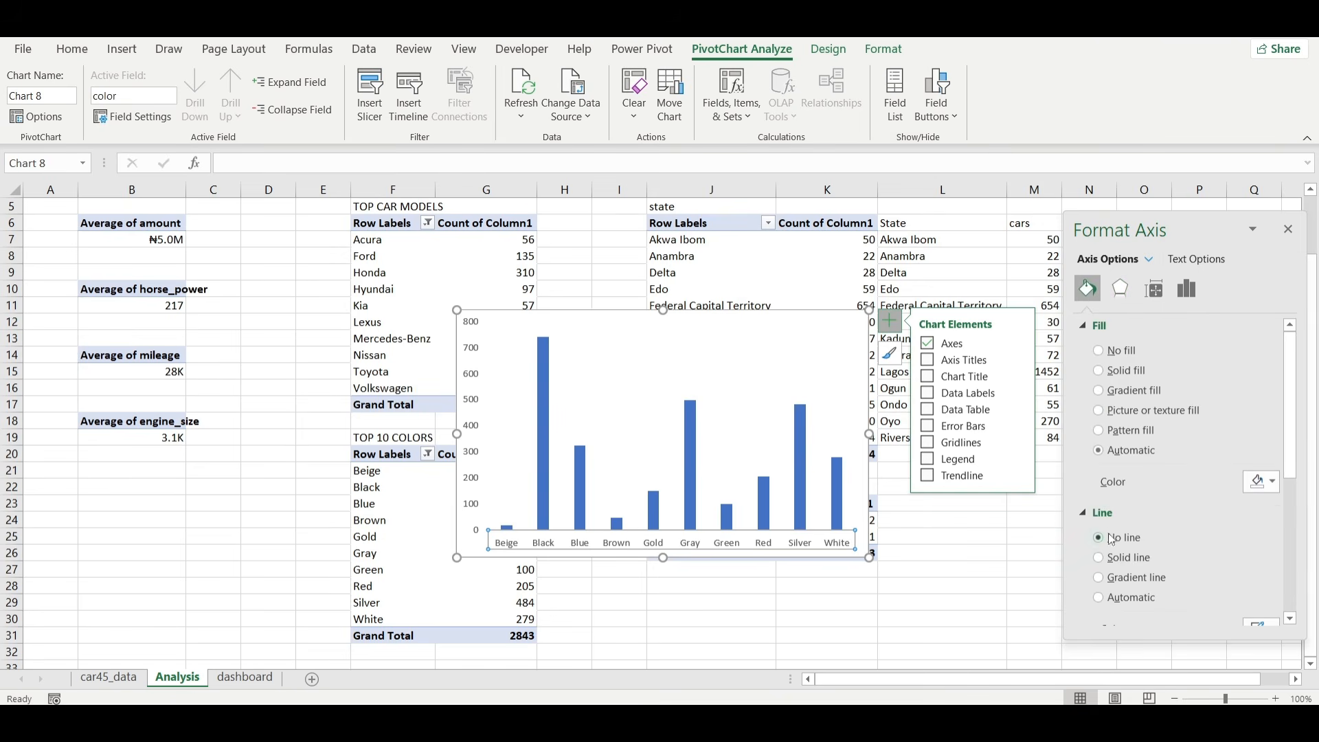
{"action": "left_click", "coordinate": [473, 430]}
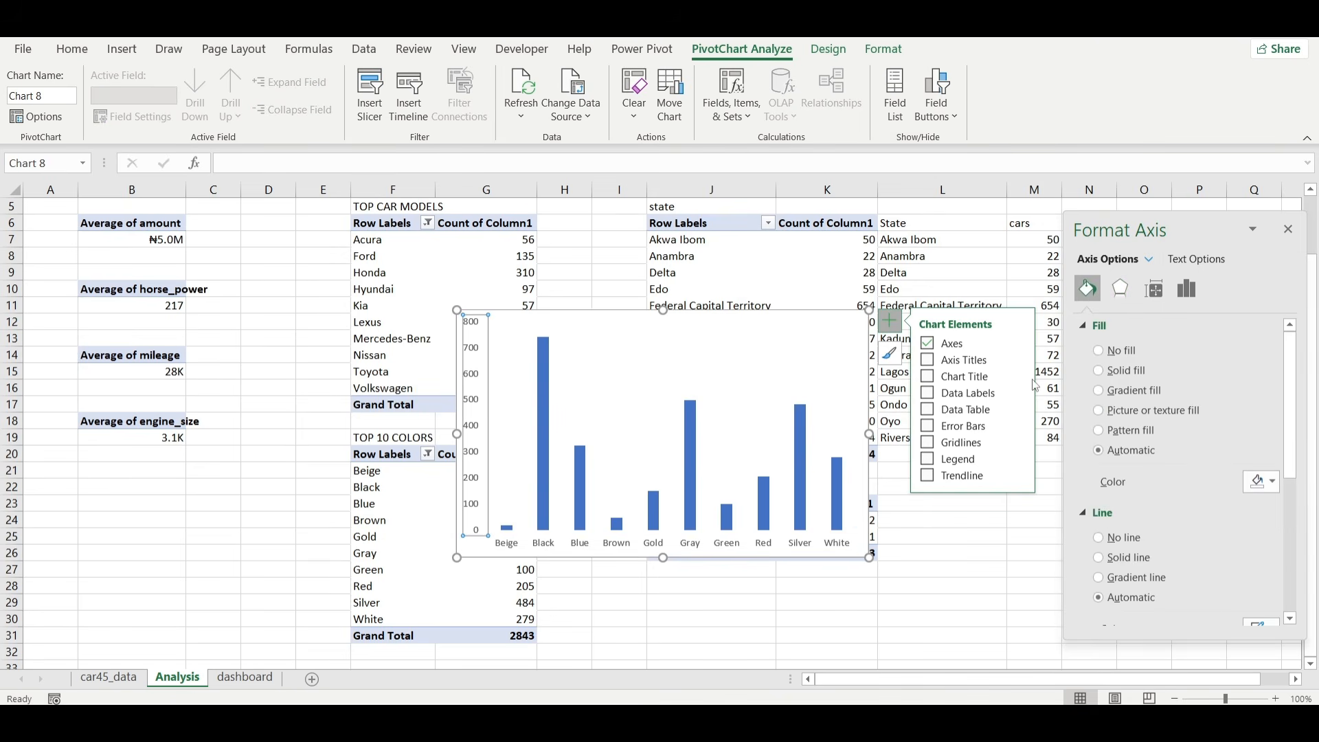
{"action": "key", "text": "Delete"}
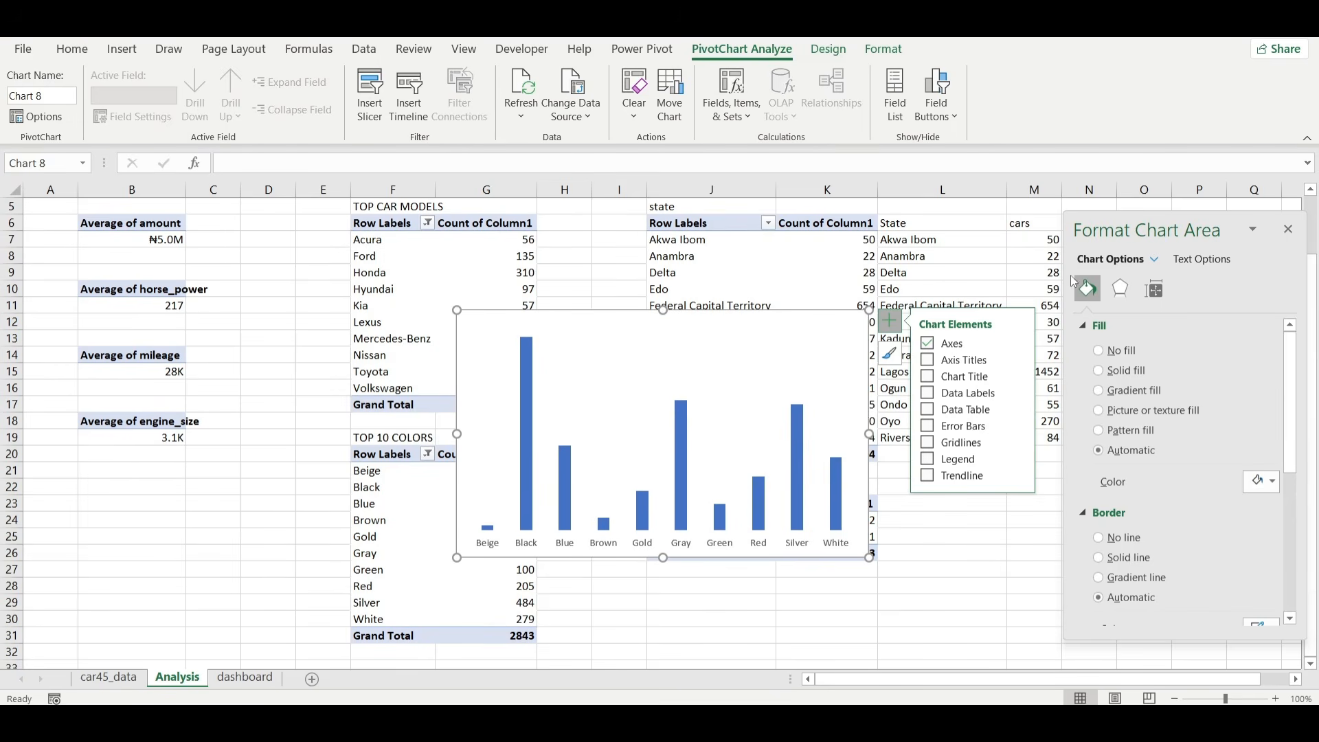
Set the color chart's area to no fill and no border line.
{"action": "left_click", "coordinate": [1099, 351]}
{"action": "left_click", "coordinate": [1114, 503]}
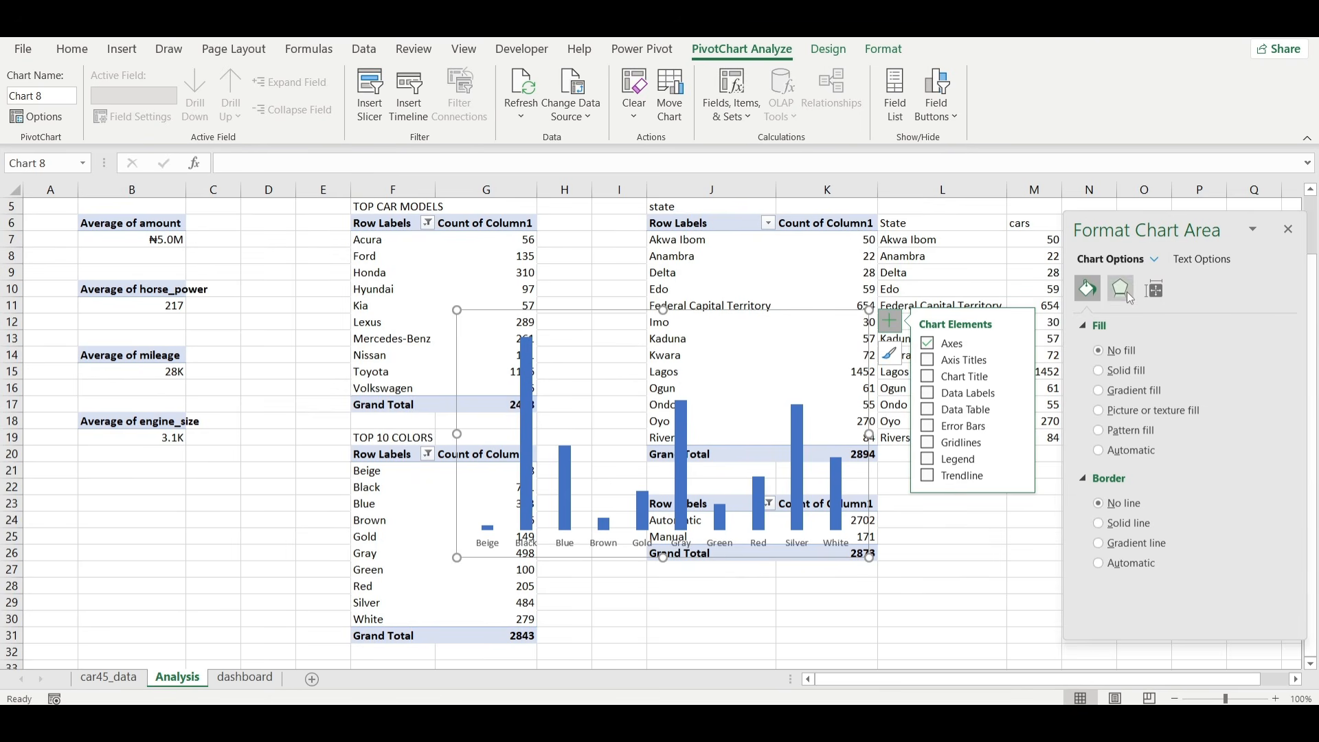
Fill the columns of the color chart with solid dark gray.
{"action": "left_click", "coordinate": [800, 434]}
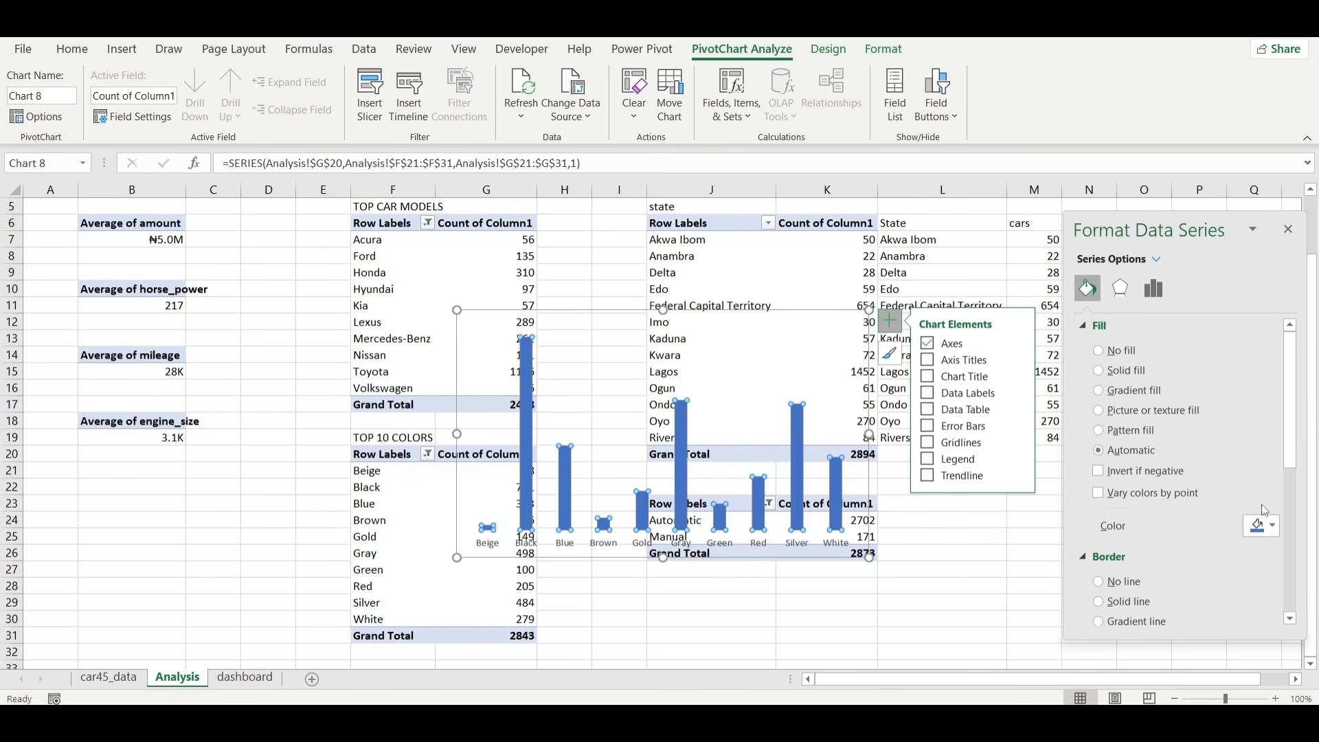
{"action": "left_click", "coordinate": [1265, 525]}
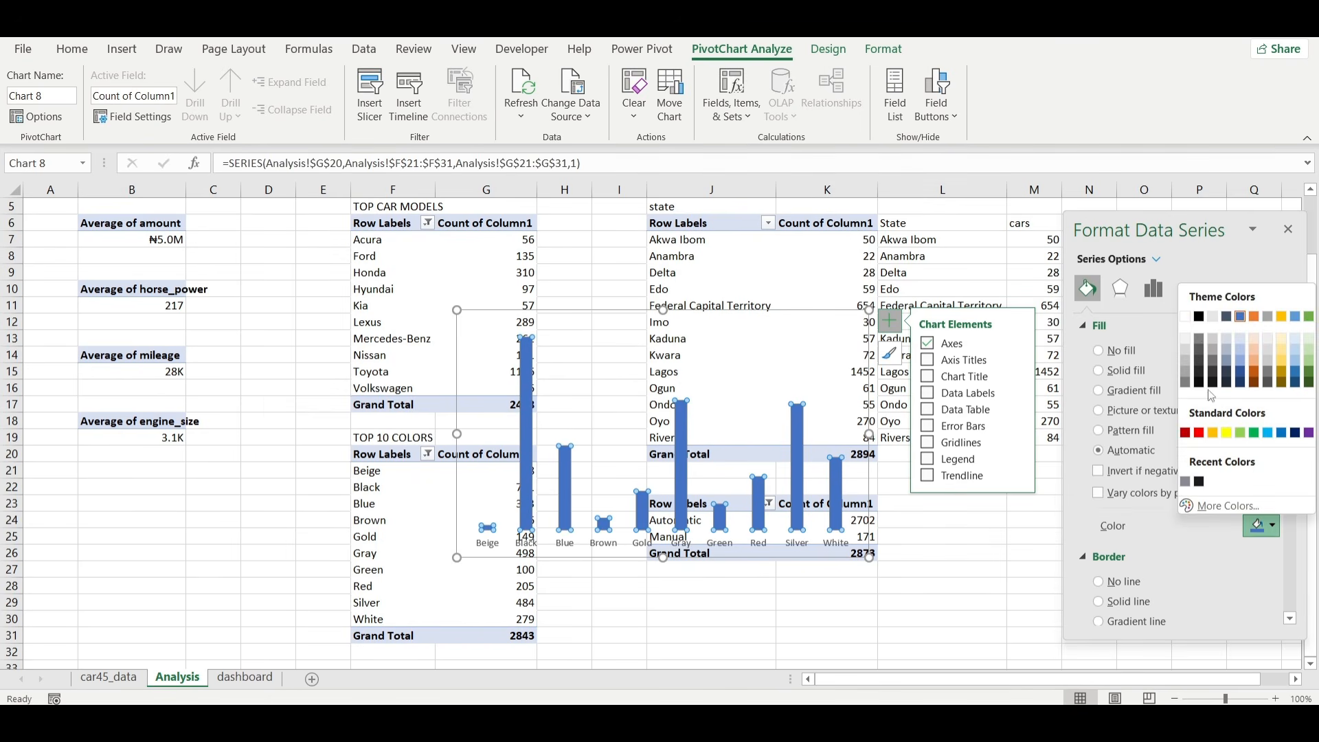
{"action": "left_click", "coordinate": [1201, 339]}
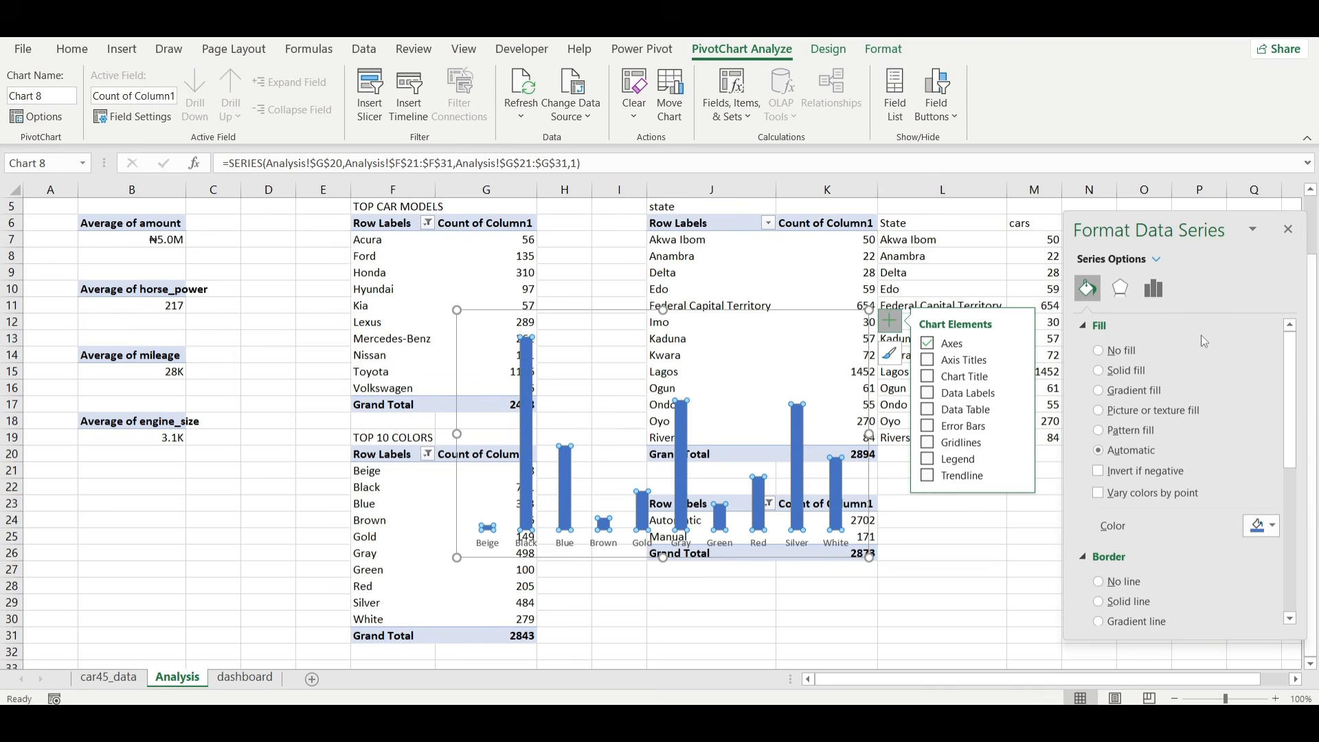
Move the color column chart from the Analysis sheet to the dashboard sheet by cutting and pasting it.
{"action": "left_click", "coordinate": [745, 314]}
{"action": "key", "text": "ctrl+x"}
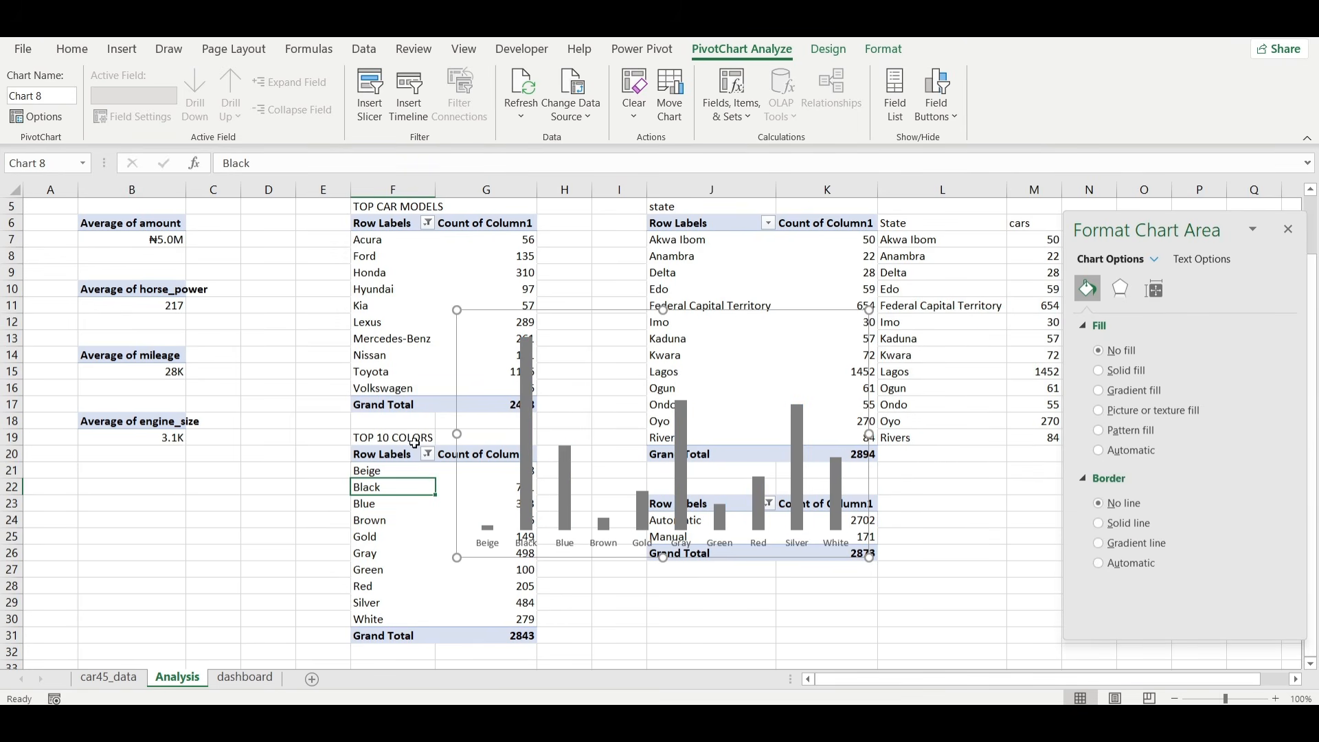
{"action": "left_click", "coordinate": [245, 676]}
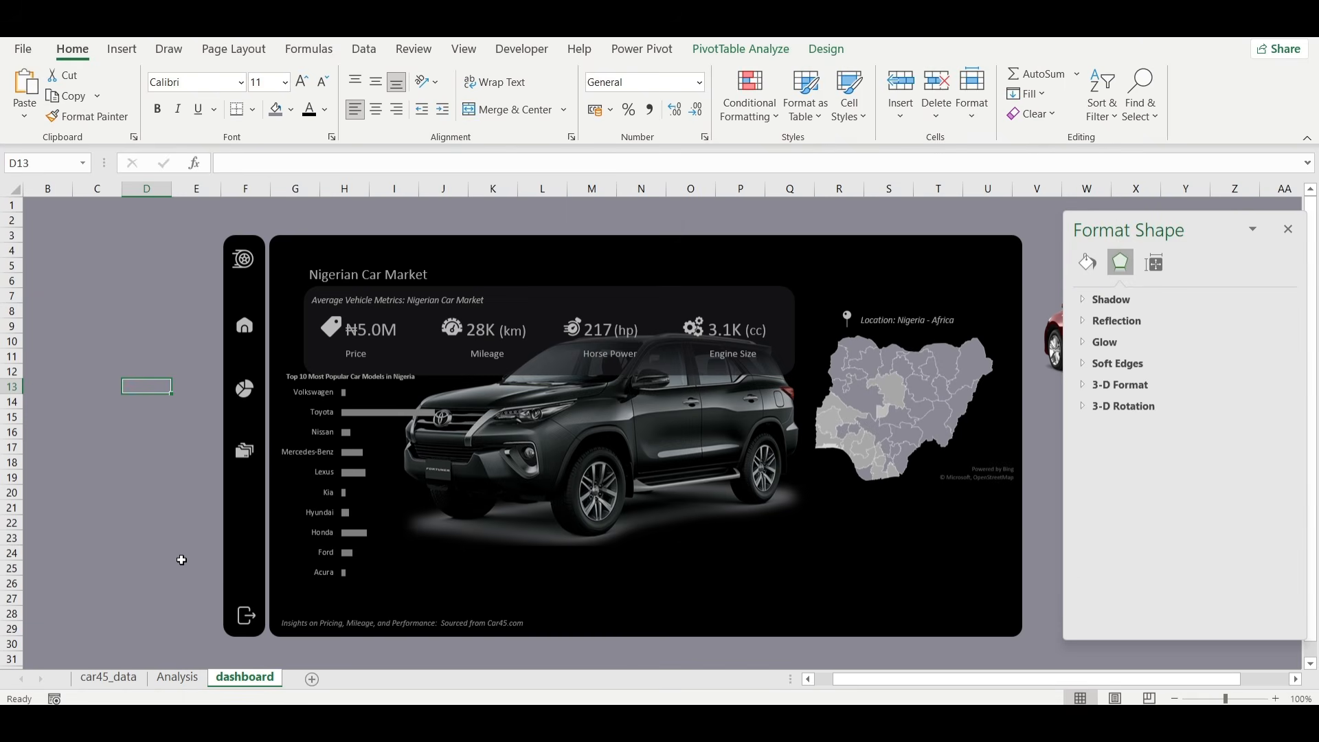
{"action": "key", "text": "ctrl+v"}
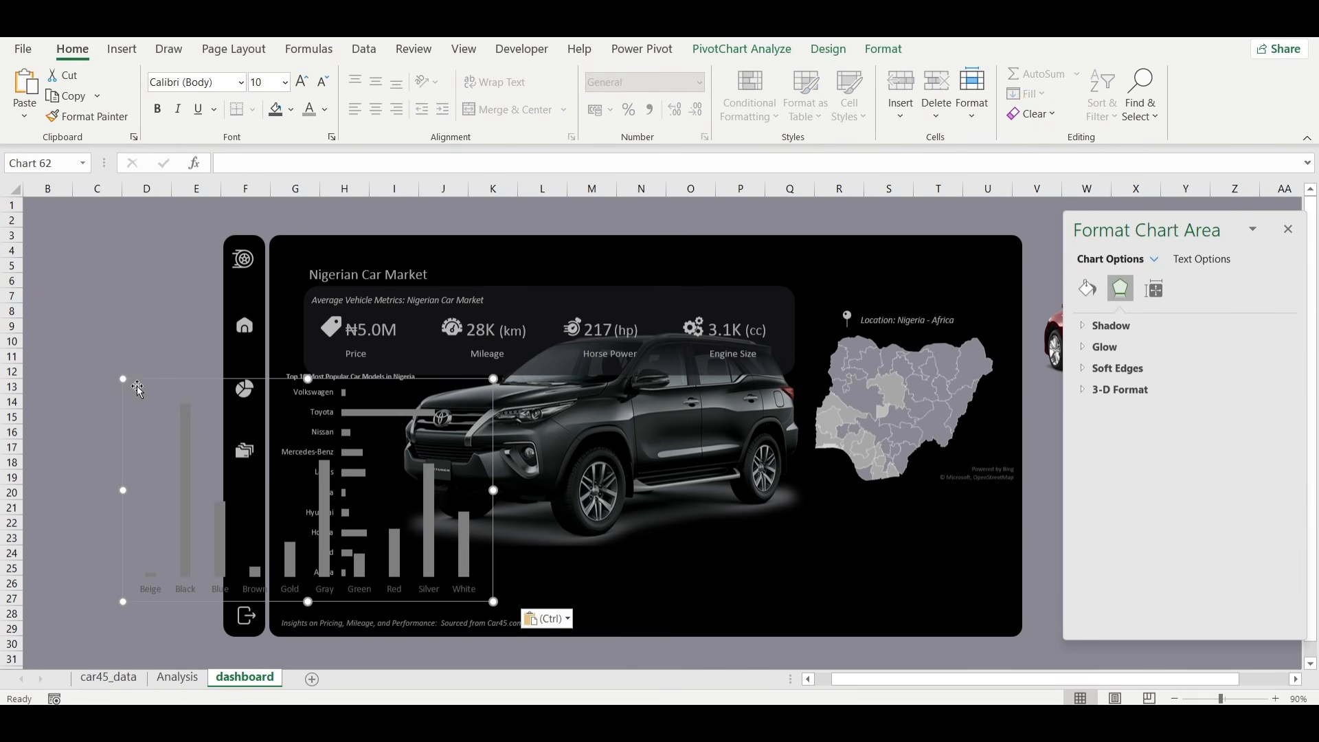
Shrink the color chart and position it beneath the Nigeria map in the dashboard's lower corner.
{"action": "left_click_drag", "start_coordinate": [123, 378], "coordinate": [204, 468]}
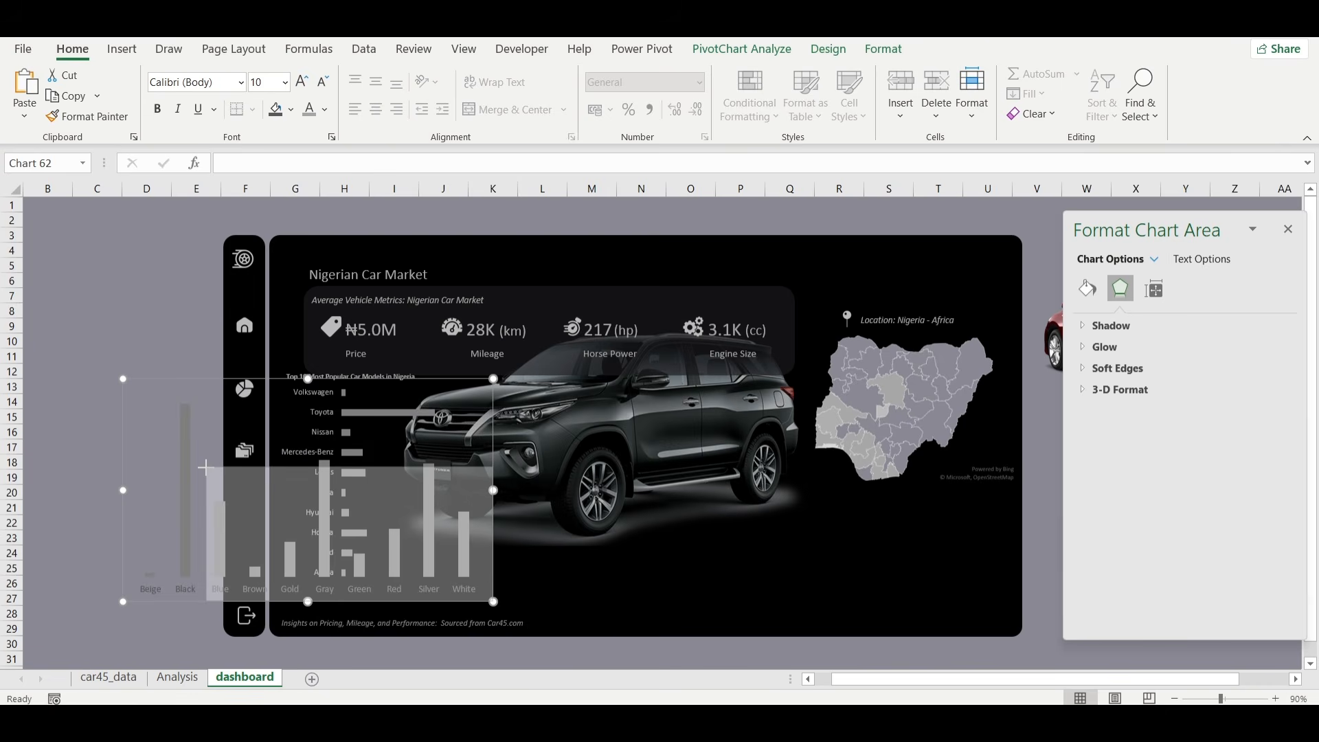
{"action": "left_click_drag", "start_coordinate": [321, 473], "coordinate": [846, 499]}
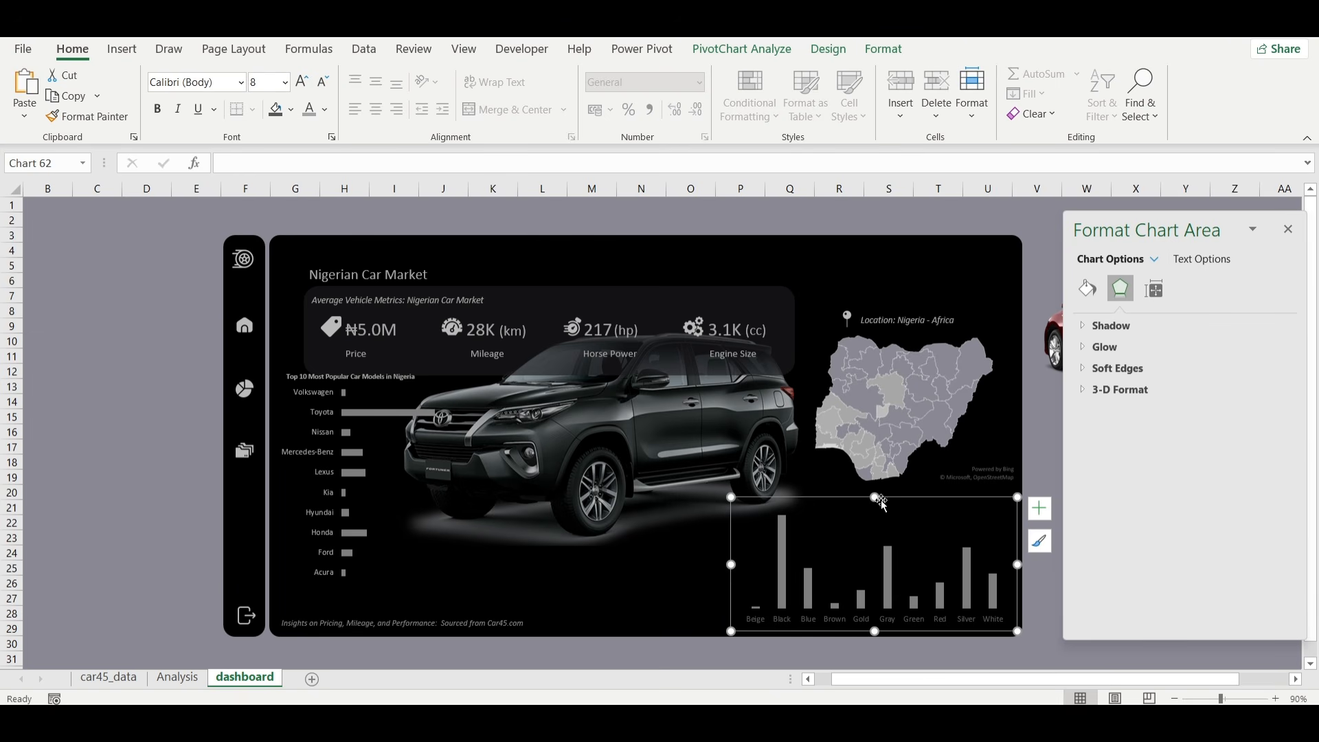
{"action": "left_click_drag", "start_coordinate": [873, 496], "coordinate": [874, 514]}
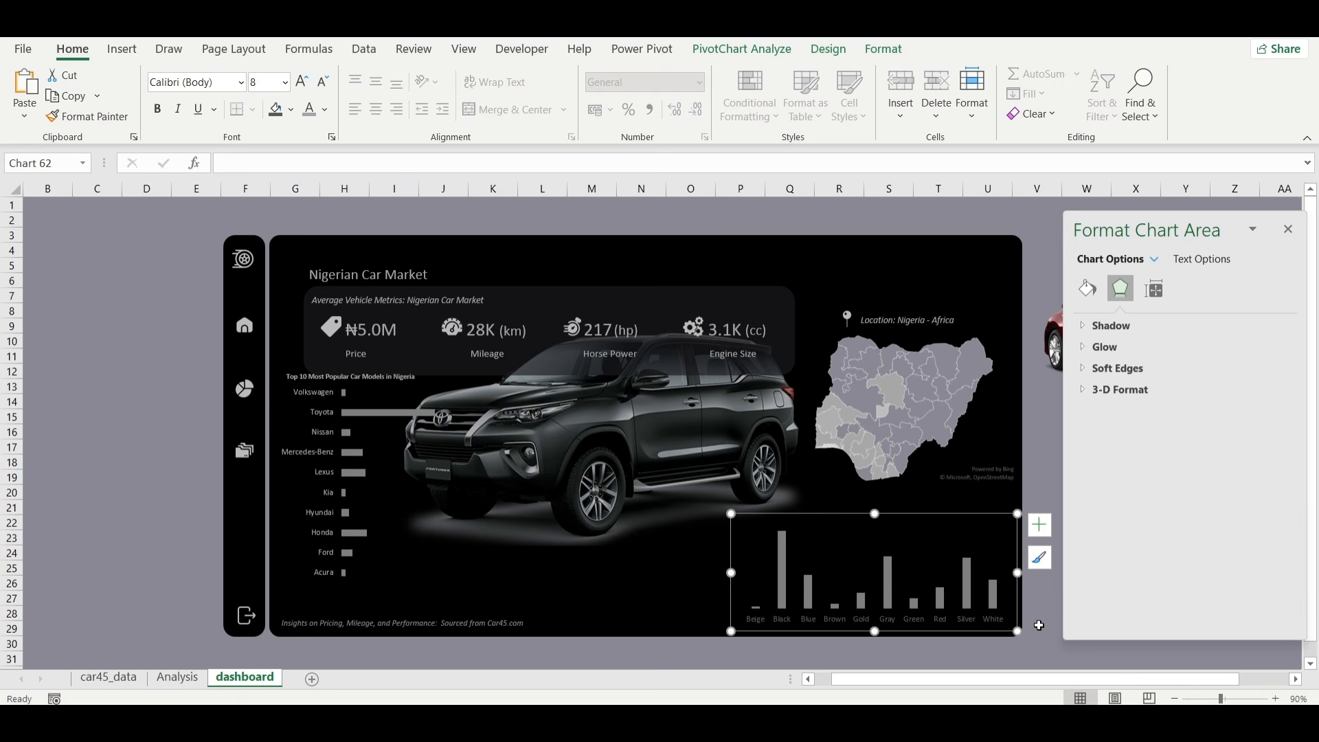
{"action": "left_click", "coordinate": [1039, 626]}
{"action": "left_click", "coordinate": [986, 624]}
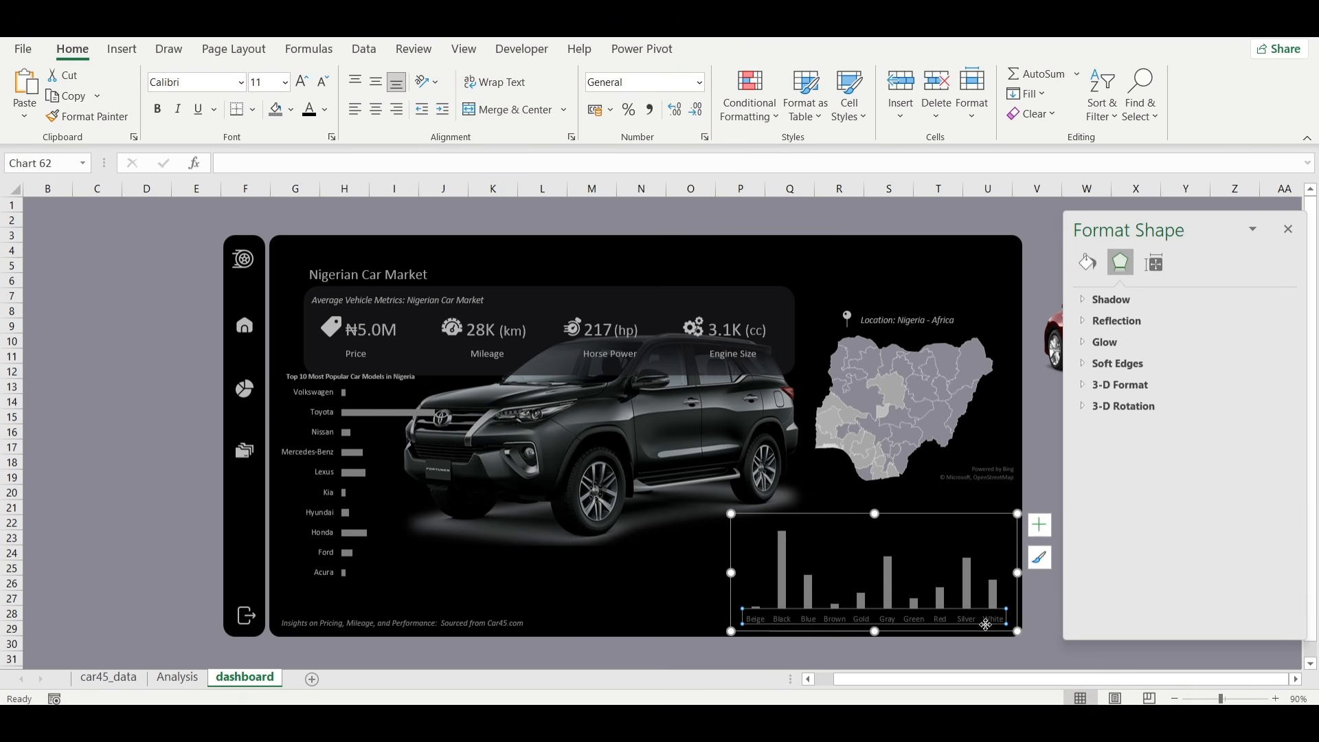
{"action": "left_click_drag", "start_coordinate": [985, 632], "coordinate": [987, 637]}
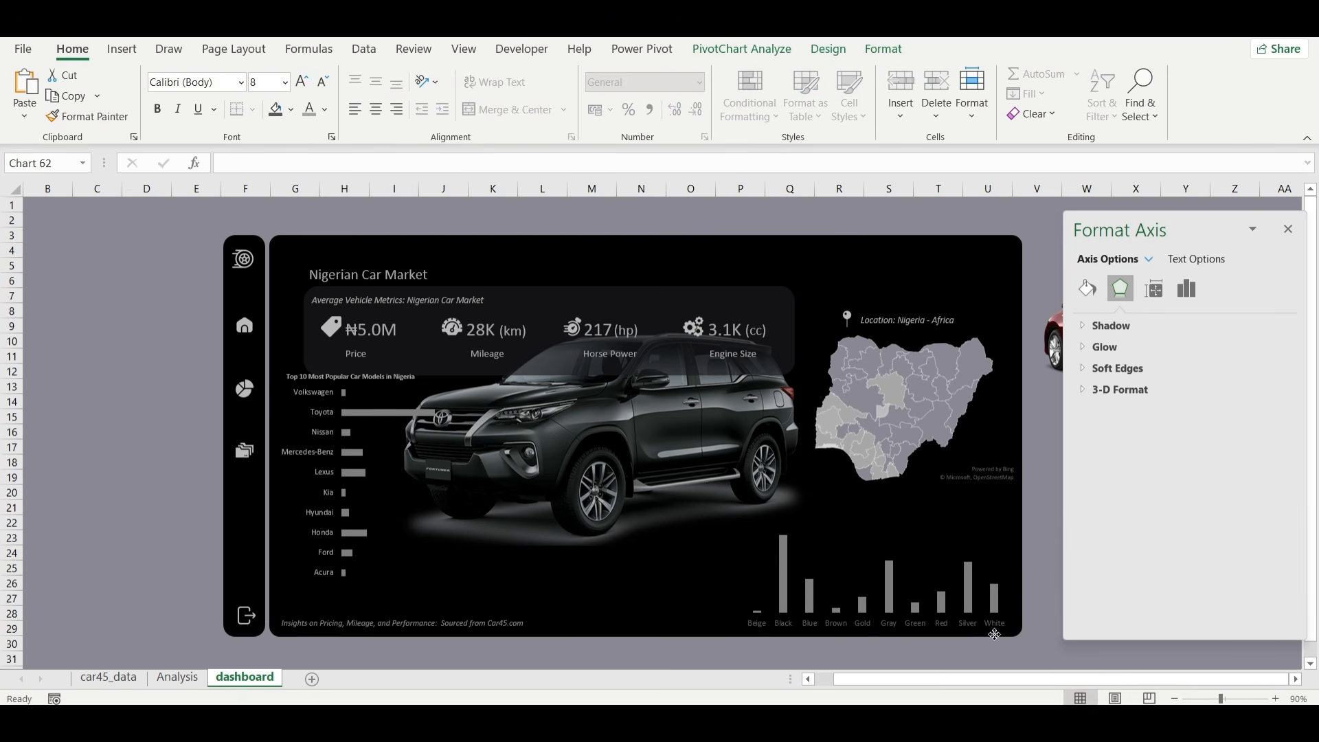
{"action": "left_click", "coordinate": [1045, 633]}
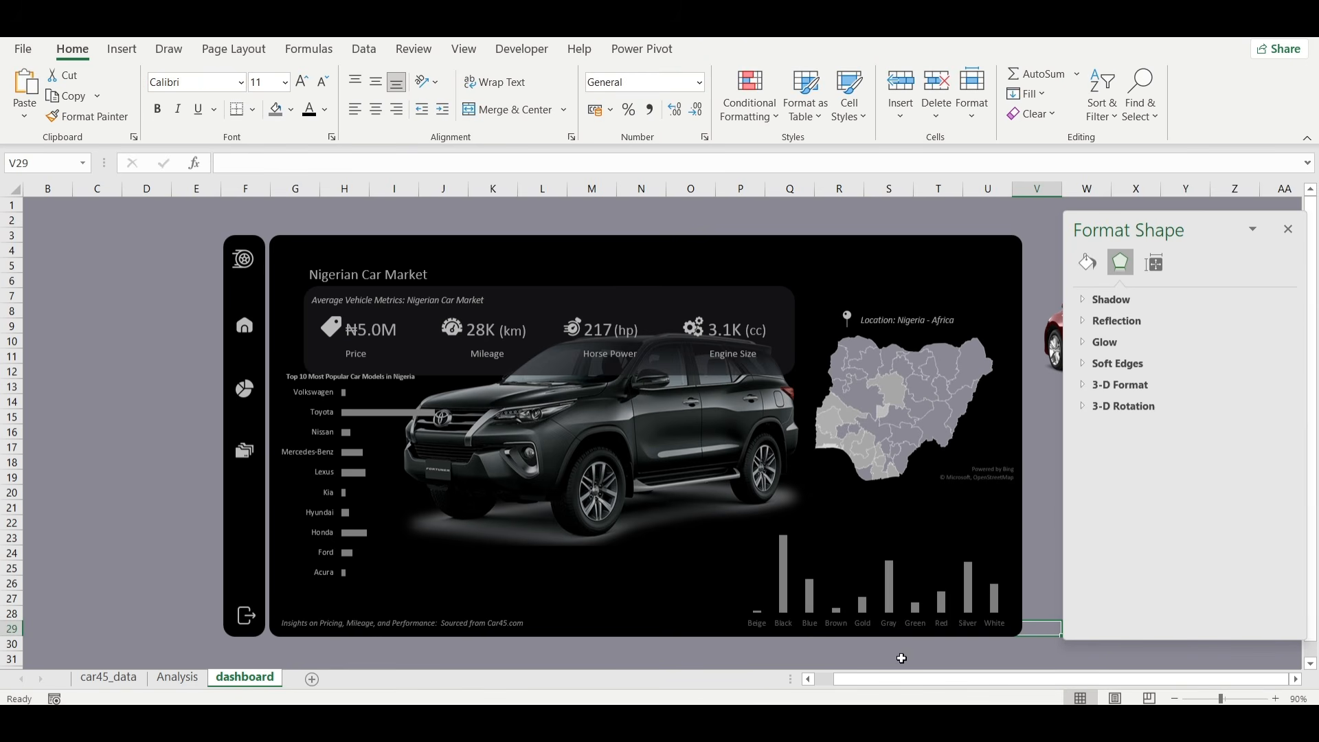
Copy the text box "Which Color Wins? Top 10 Picks for Nigerian Cars" from the NIGERIAN CAR workbook into Book5's dashboard sheet.
{"action": "left_click", "coordinate": [867, 642]}
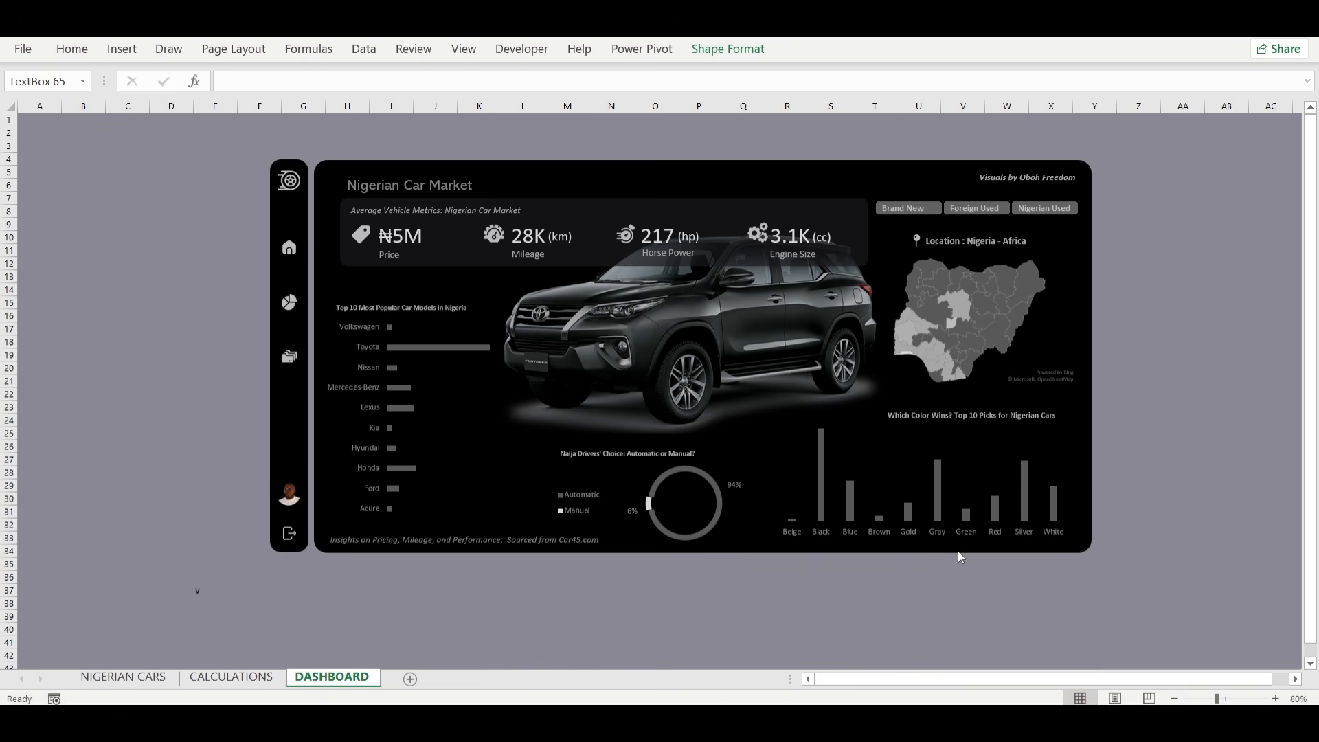
{"action": "left_click", "coordinate": [922, 416]}
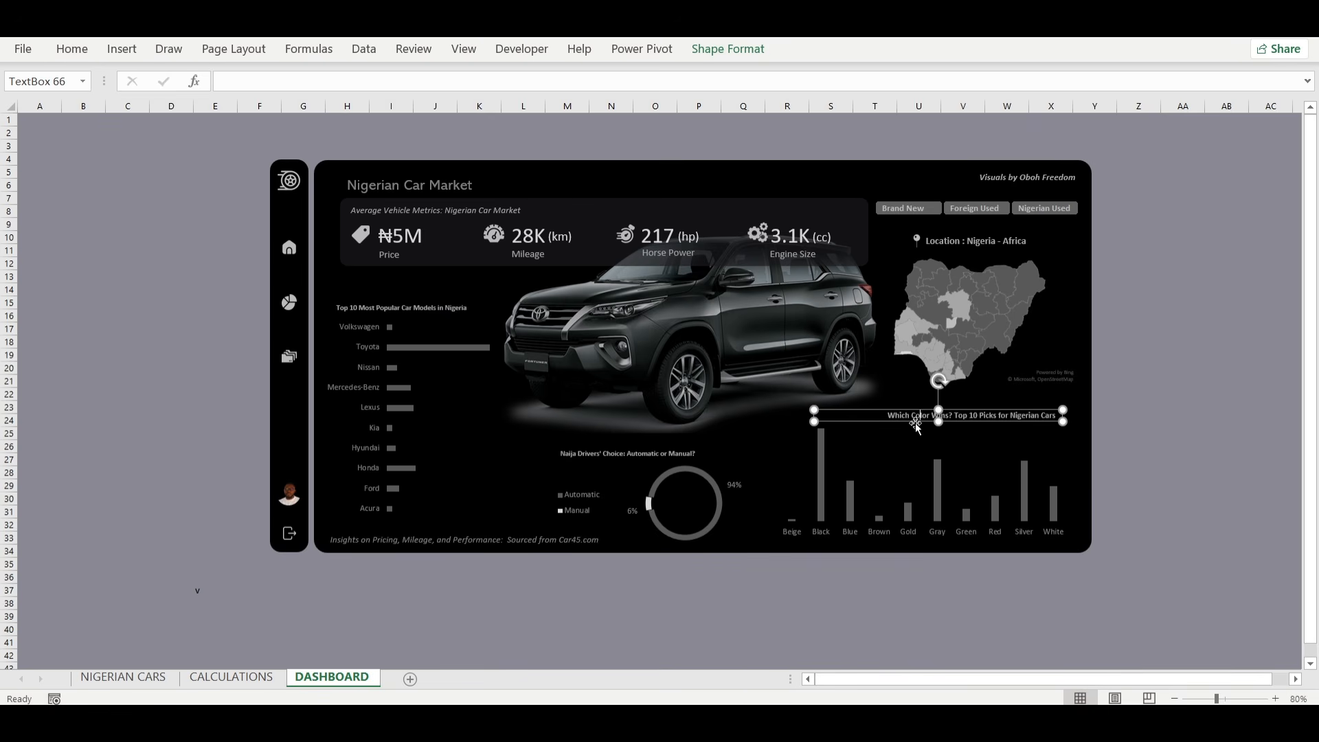
{"action": "left_click_drag", "start_coordinate": [917, 422], "coordinate": [917, 419]}
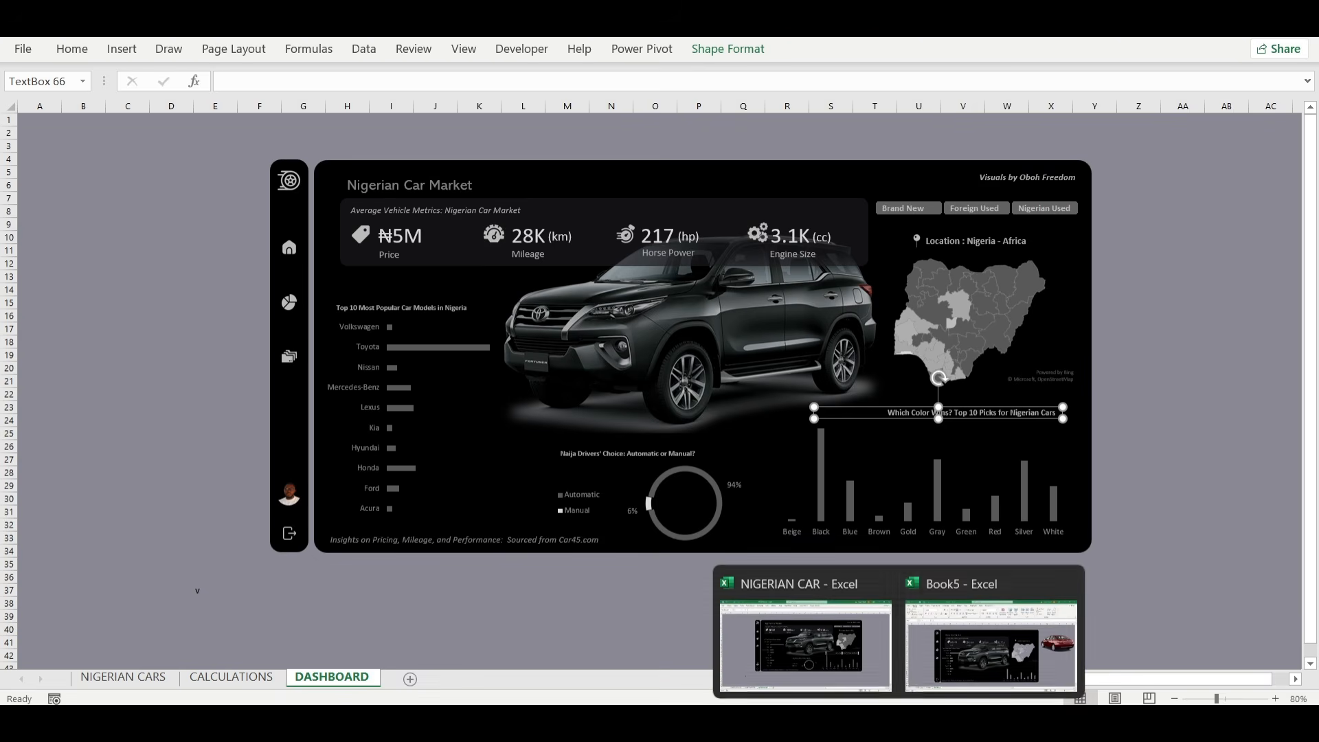
{"action": "left_click", "coordinate": [993, 636]}
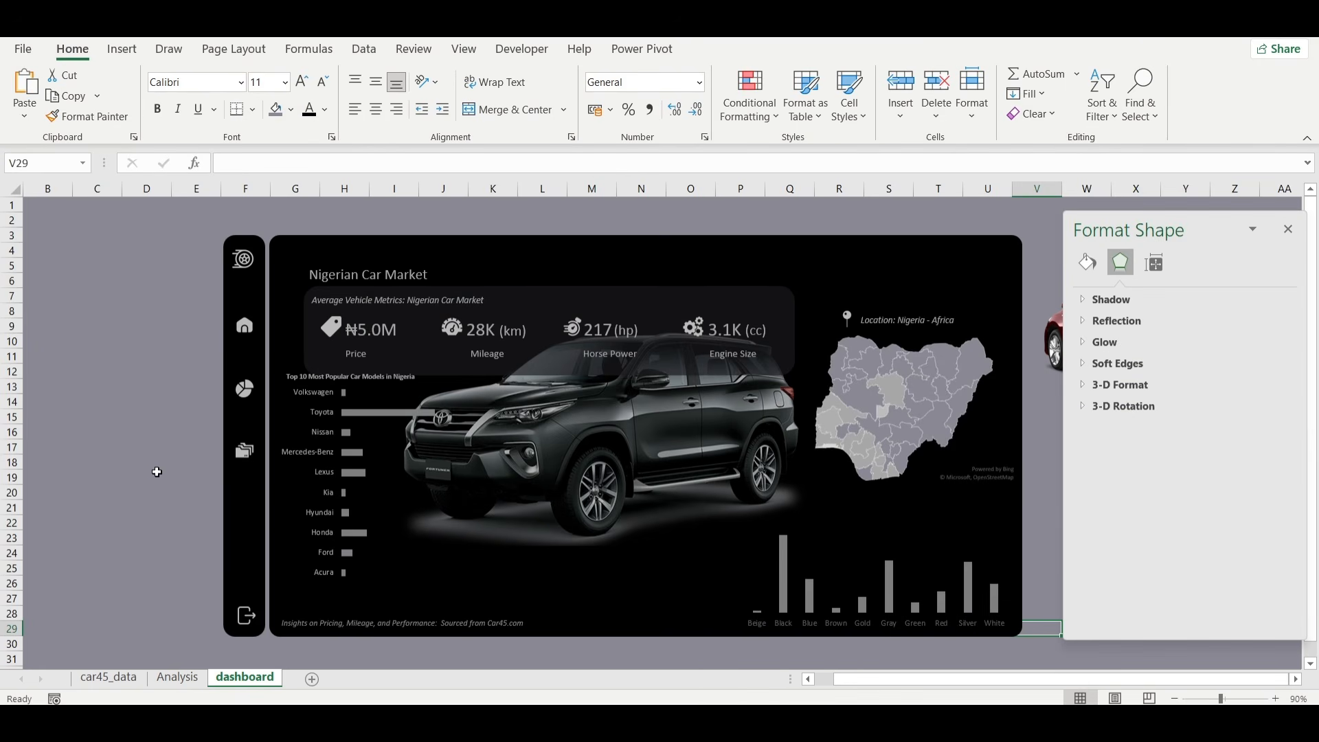
{"action": "key", "text": "ctrl+v"}
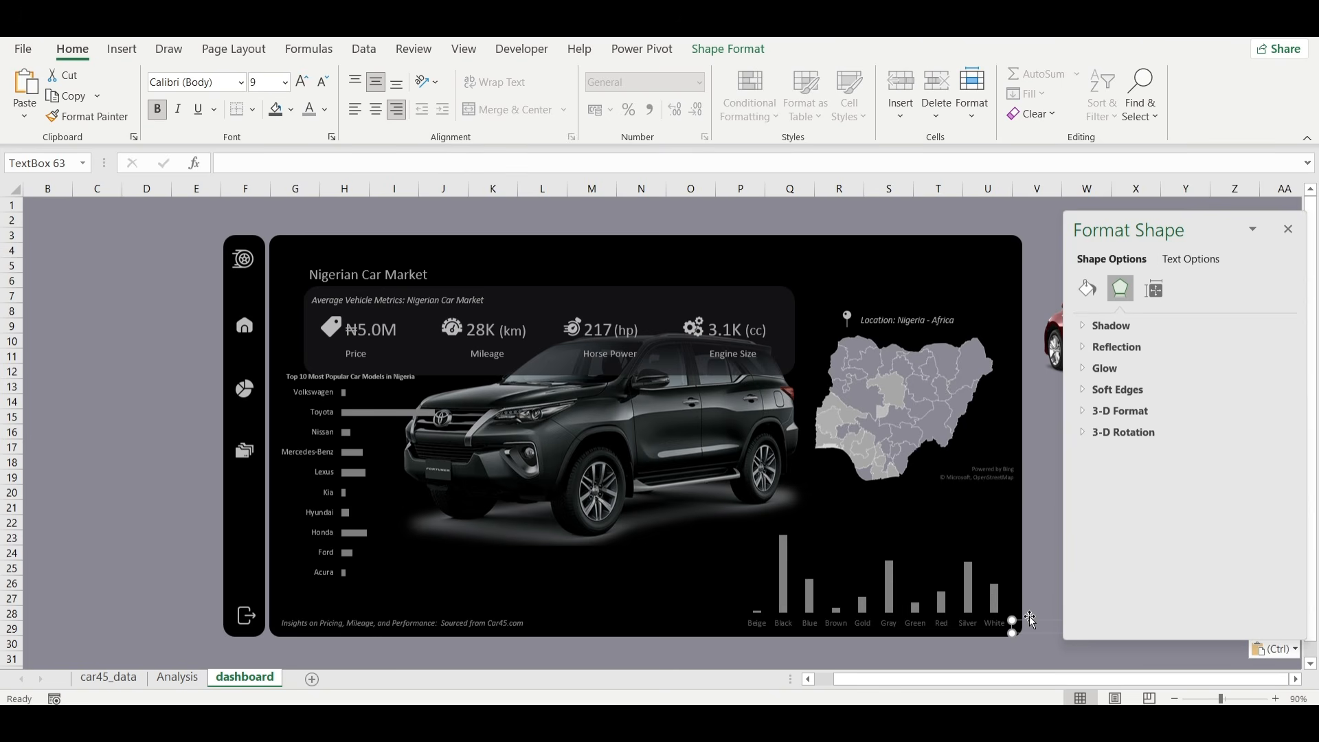
Place the "Which Color Wins?" title just above the color chart and reduce its font size by one step.
{"action": "left_click_drag", "start_coordinate": [1033, 621], "coordinate": [750, 515]}
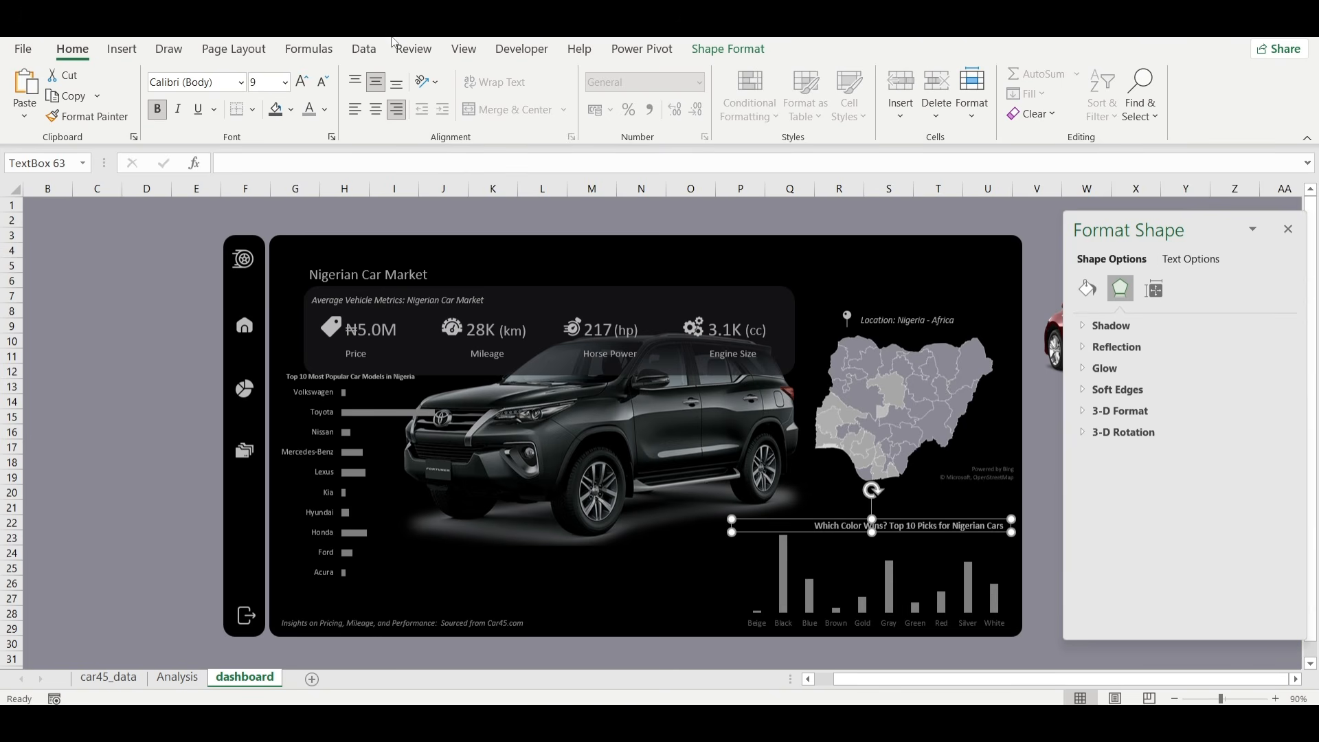
{"action": "left_click", "coordinate": [325, 82]}
{"action": "left_click_drag", "start_coordinate": [941, 530], "coordinate": [938, 522]}
{"action": "left_click", "coordinate": [1044, 569]}
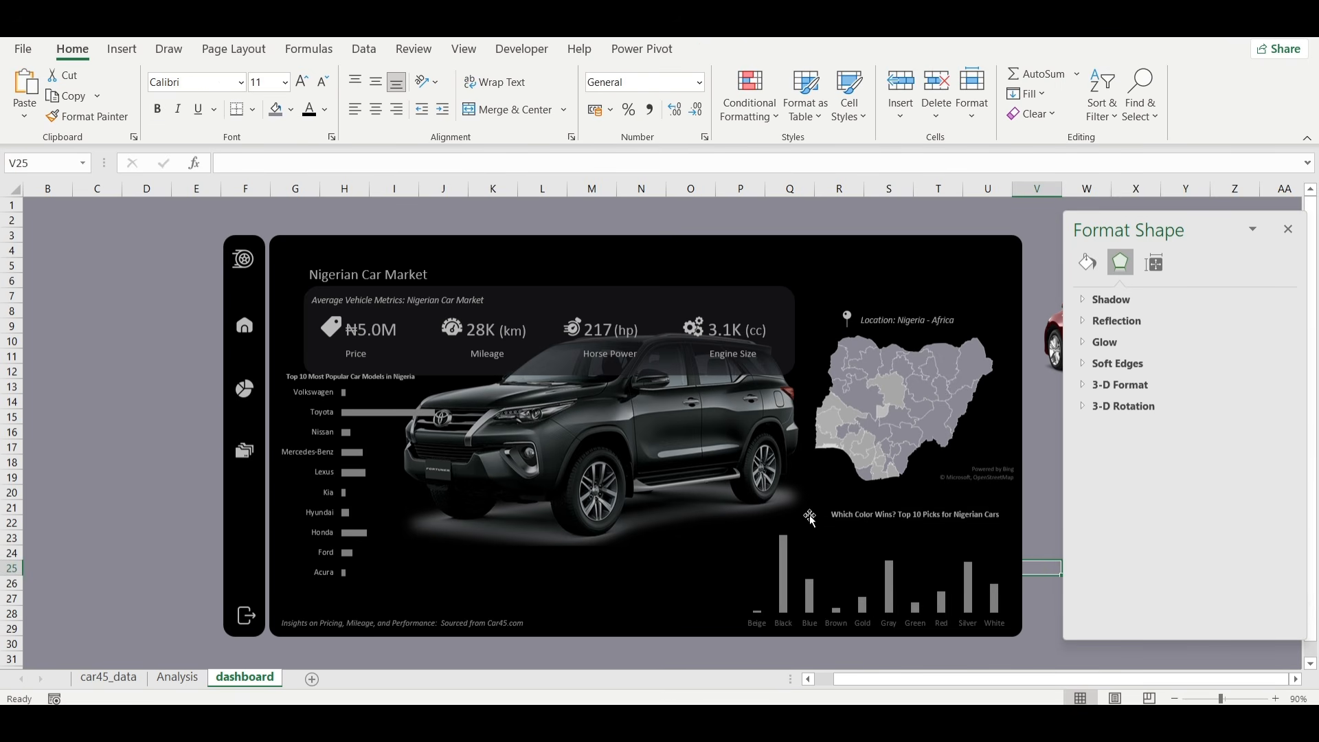
Insert a doughnut chart from the Automatic/Manual transmission pivot table on the Analysis sheet.
{"action": "left_click", "coordinate": [177, 678]}
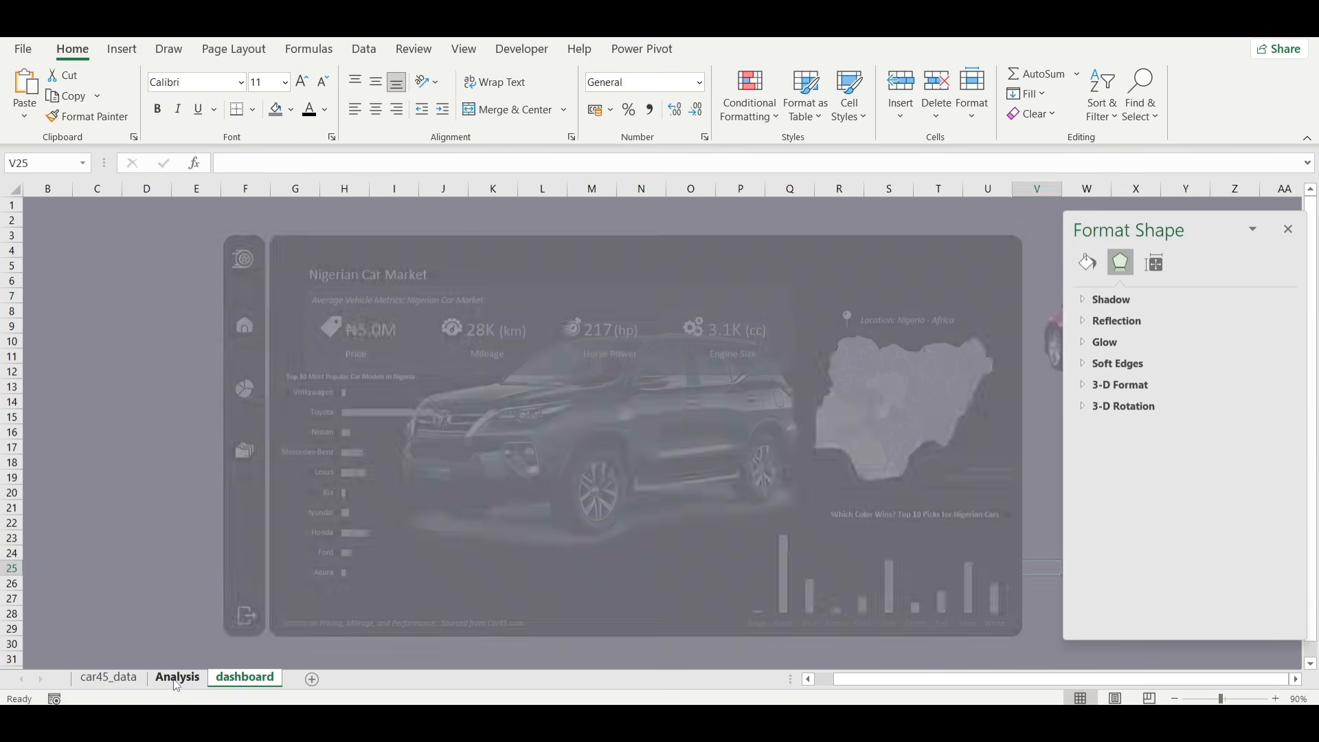
{"action": "left_click", "coordinate": [707, 529]}
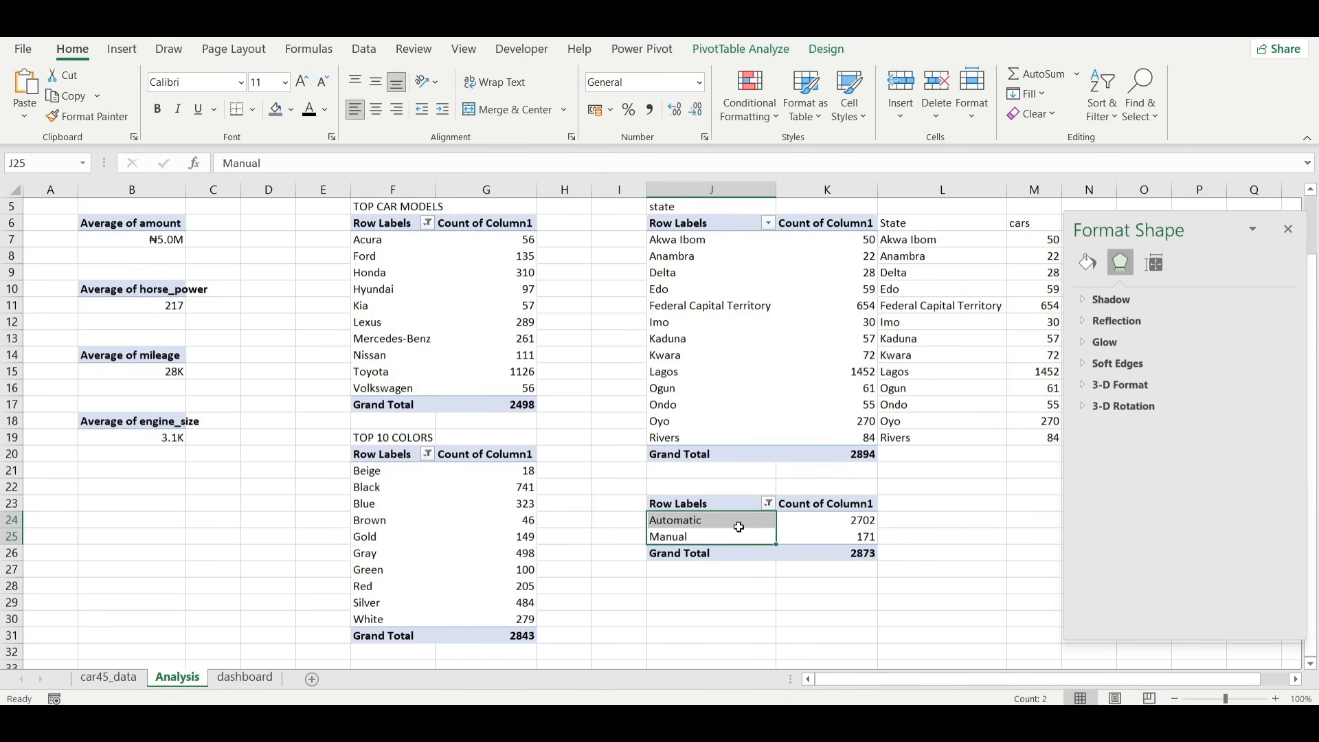
{"action": "left_click", "coordinate": [765, 523]}
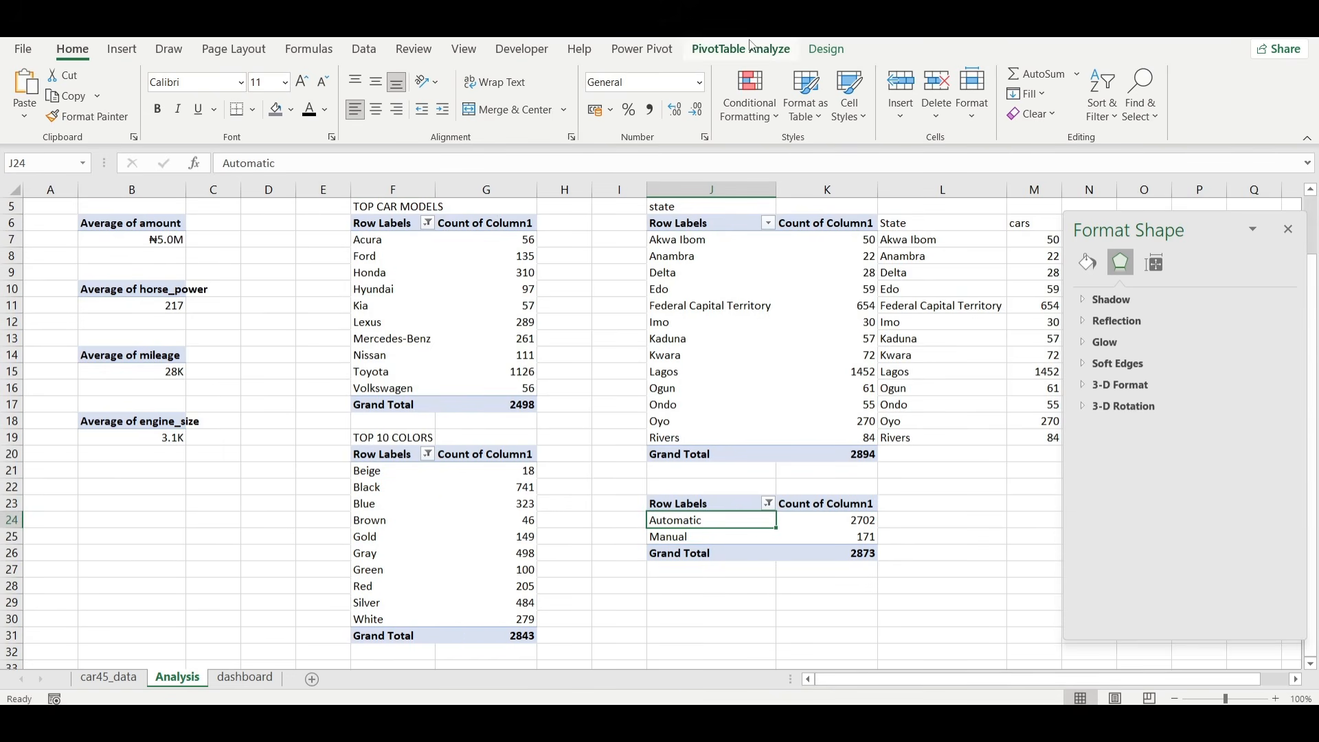
{"action": "left_click", "coordinate": [122, 48]}
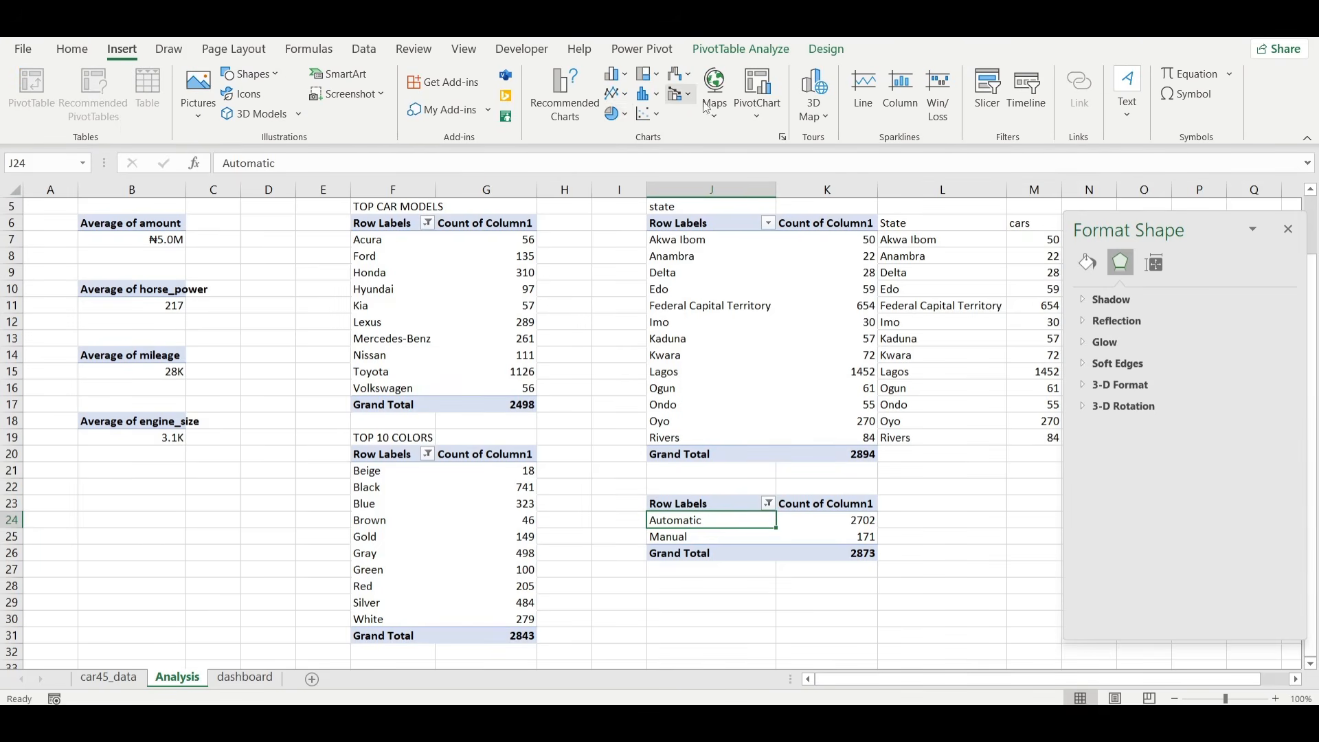
{"action": "left_click", "coordinate": [617, 123]}
{"action": "left_click", "coordinate": [626, 339]}
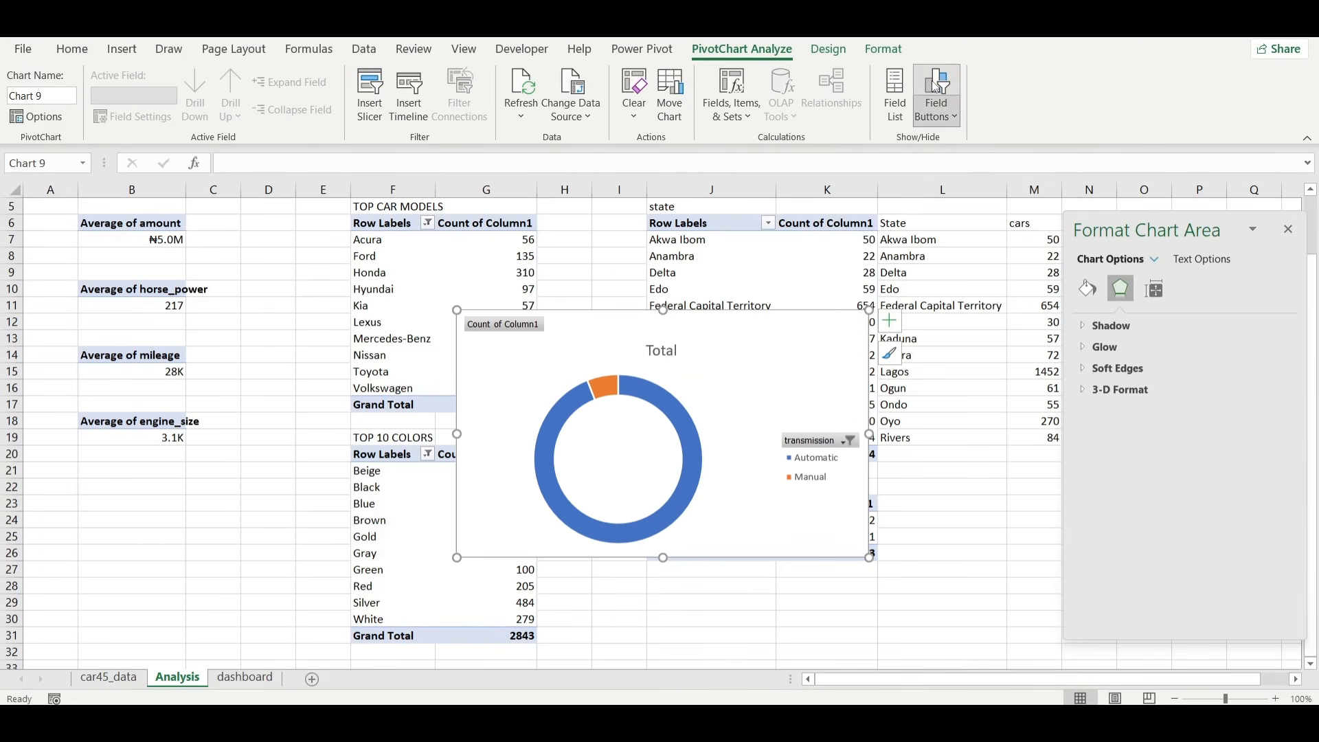
Hide the doughnut chart's field buttons, remove its chart title and add data labels while keeping the legend.
{"action": "left_click", "coordinate": [937, 86]}
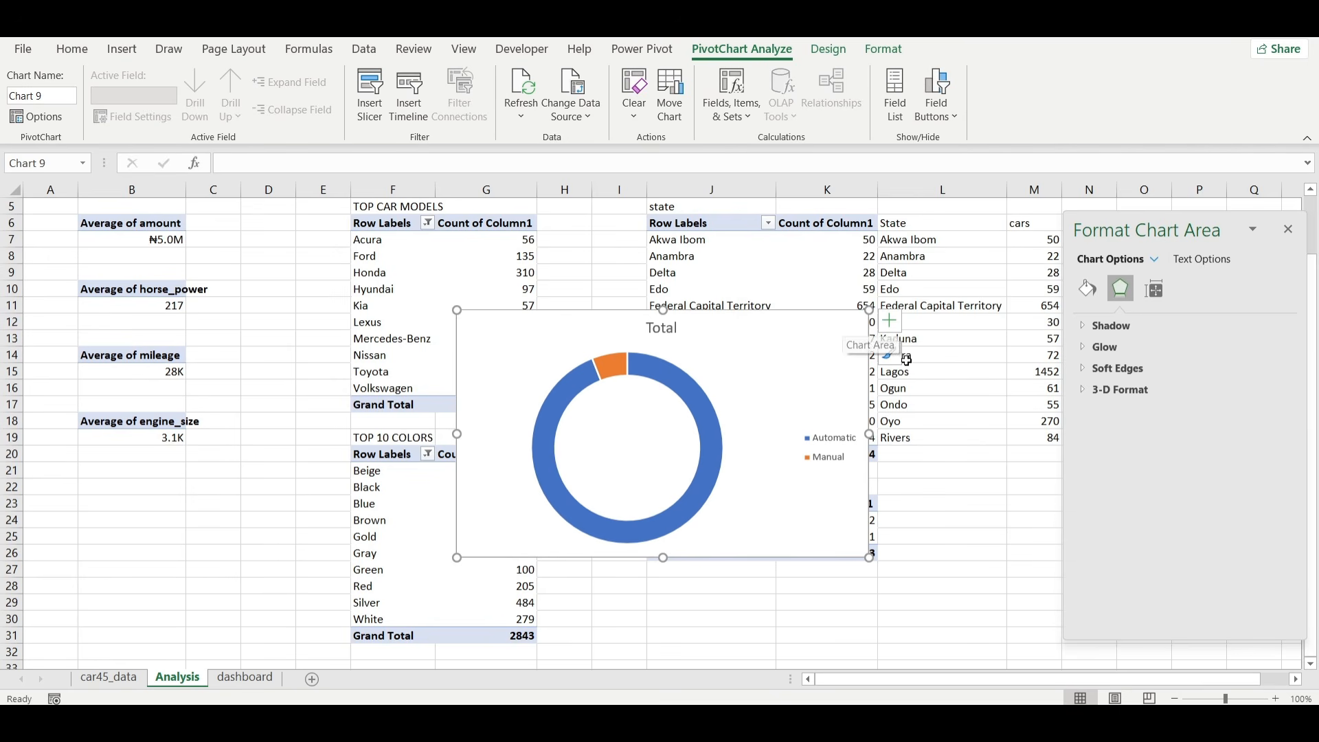
{"action": "left_click", "coordinate": [890, 320]}
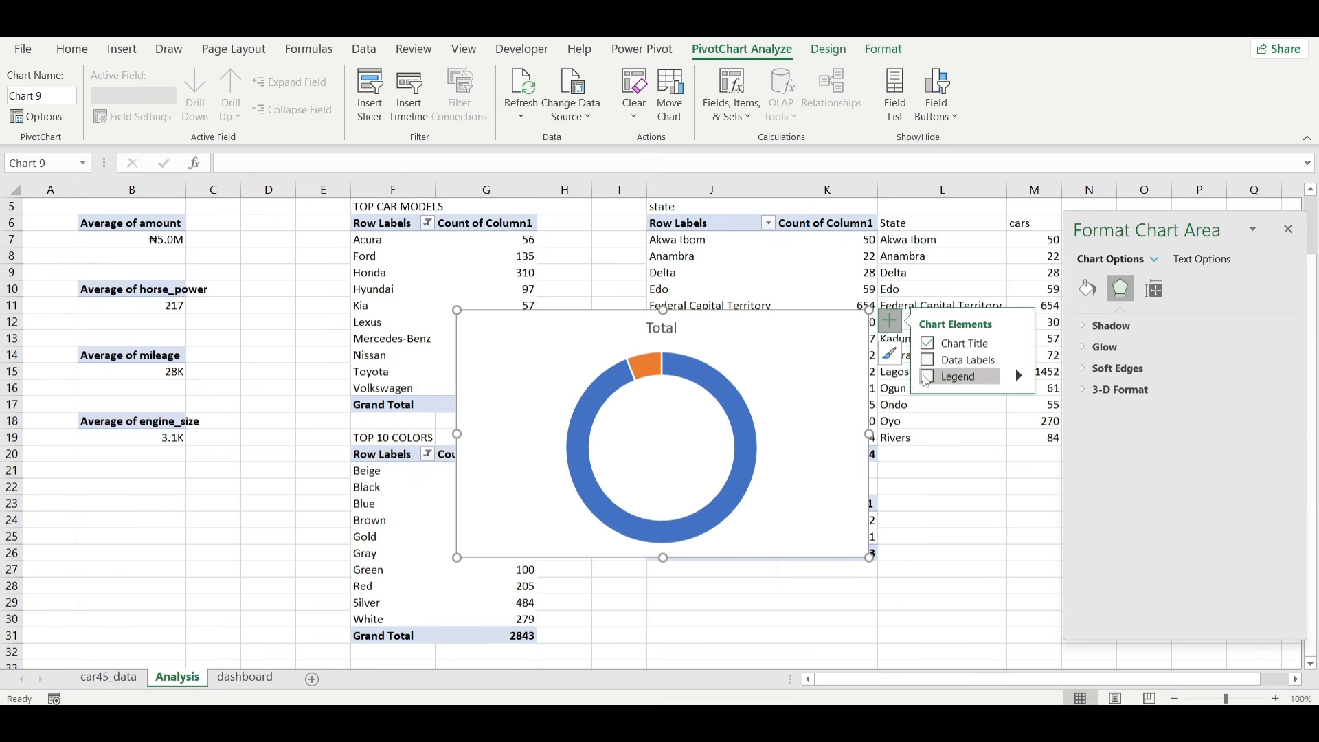
{"action": "left_click", "coordinate": [928, 378]}
{"action": "left_click", "coordinate": [947, 362]}
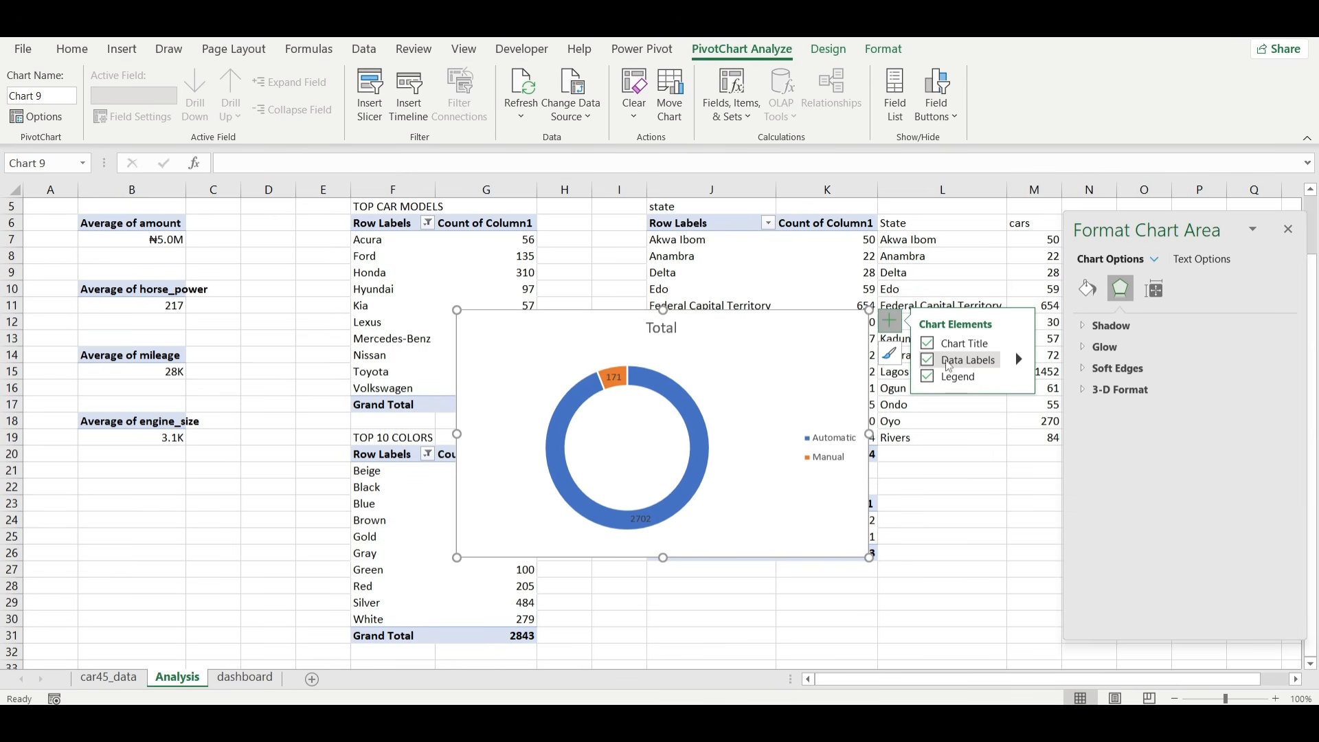
{"action": "left_click", "coordinate": [927, 362]}
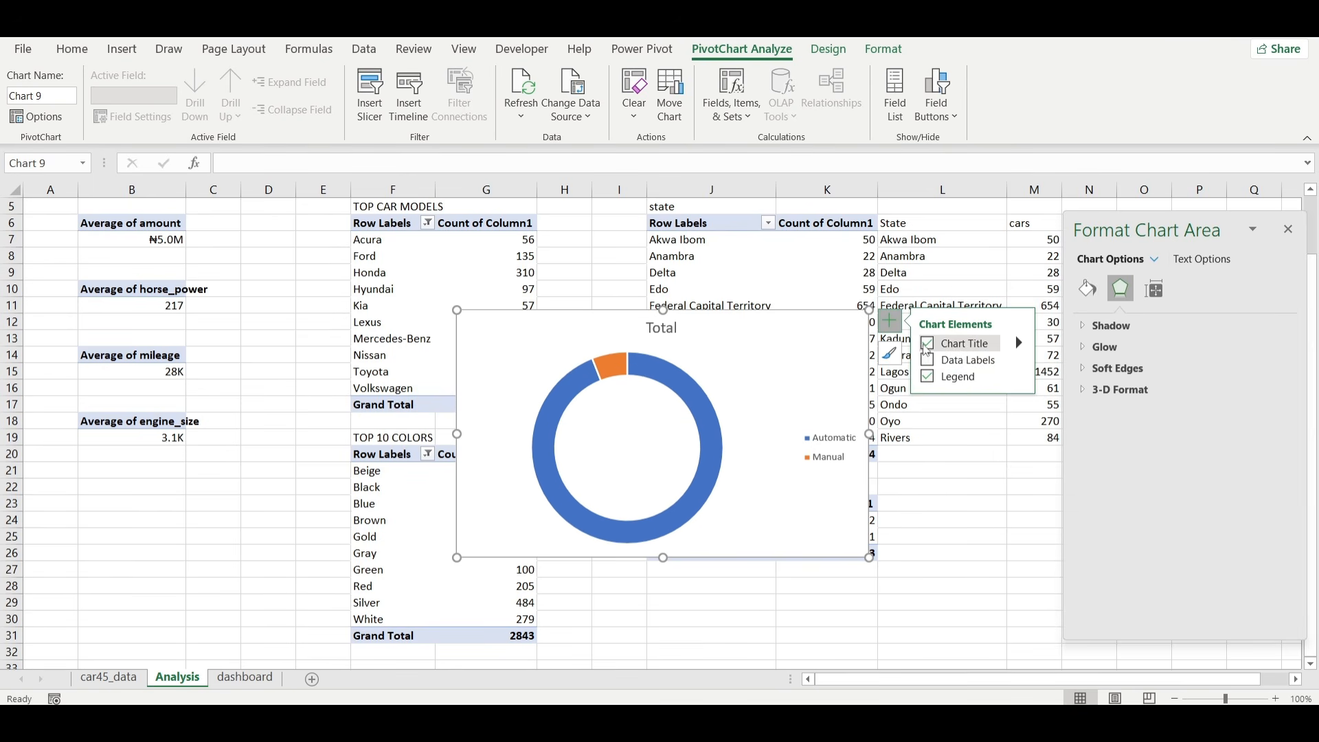
{"action": "left_click", "coordinate": [927, 360]}
{"action": "left_click", "coordinate": [928, 344]}
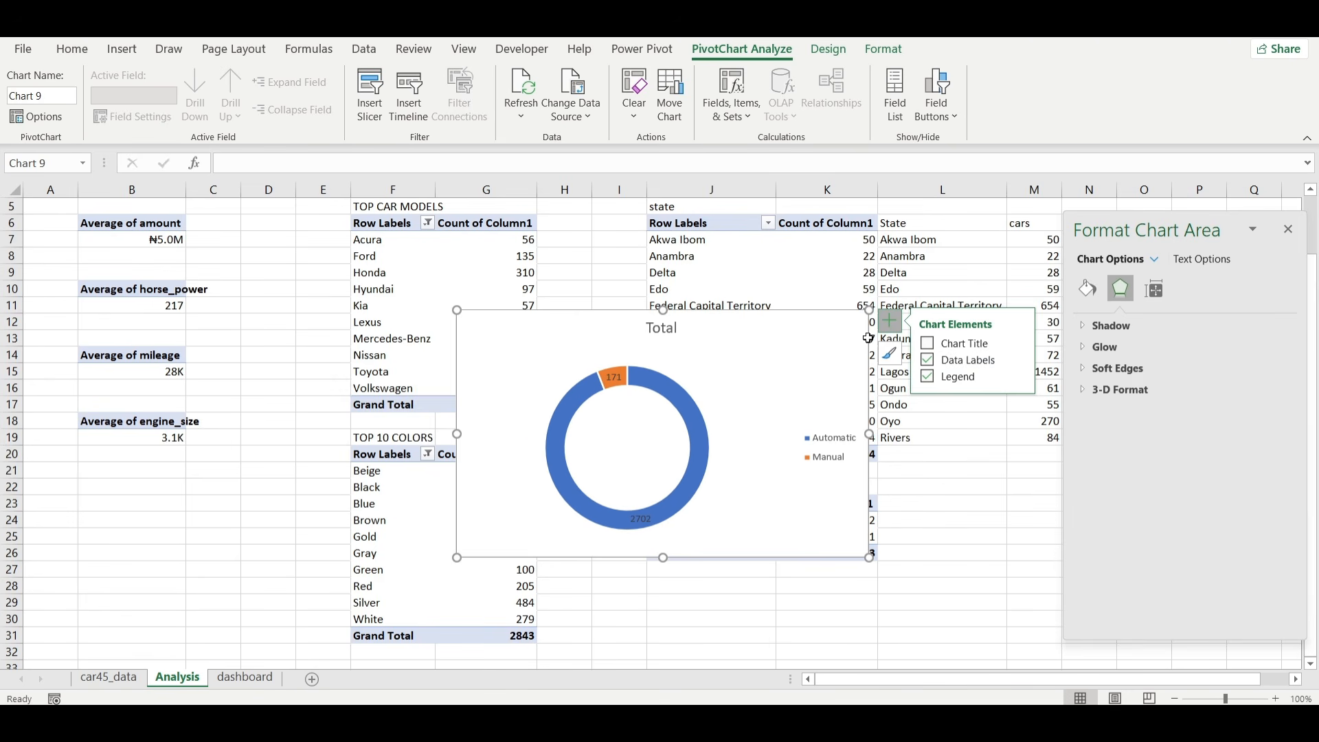
Try to move the doughnut chart's data labels outside the ring.
{"action": "left_click", "coordinate": [610, 352]}
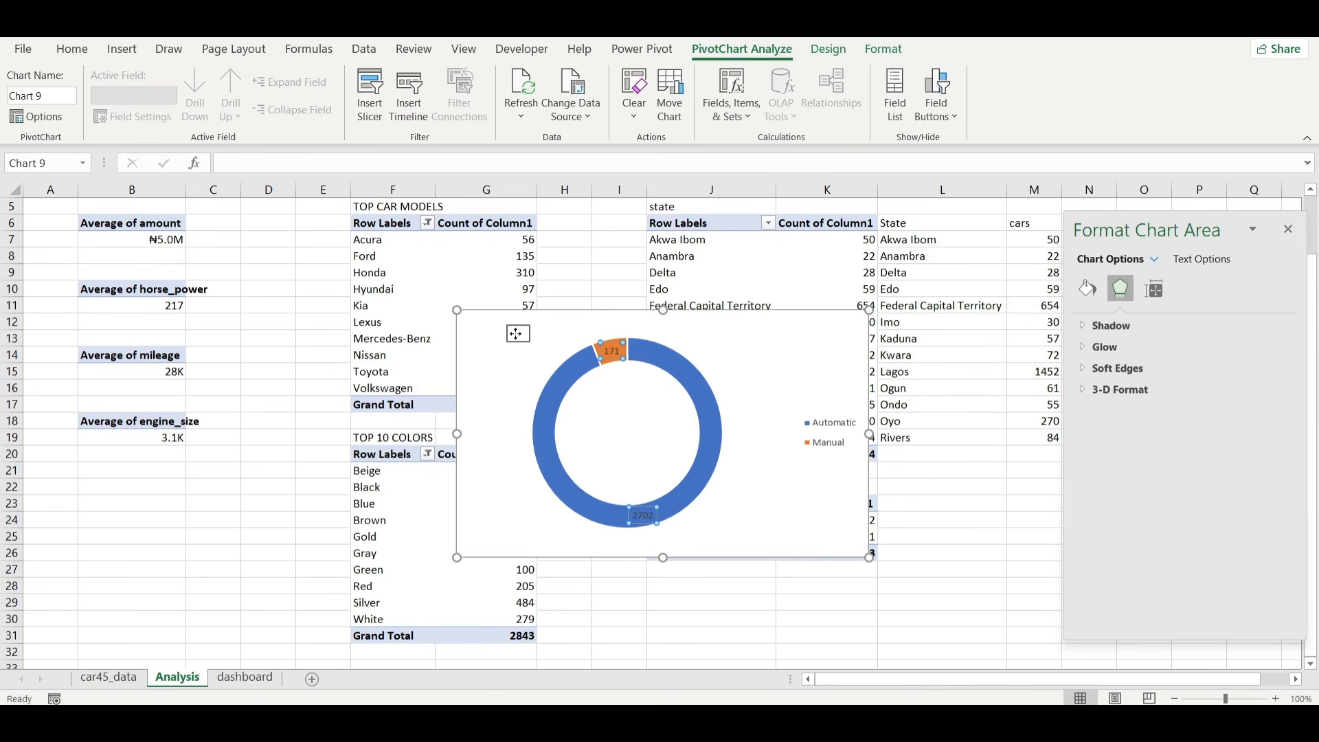
{"action": "mouse_move", "coordinate": [515, 334]}
{"action": "left_mouse_down"}
{"action": "mouse_move", "coordinate": [542, 322]}
{"action": "mouse_move", "coordinate": [533, 332]}
{"action": "left_mouse_up"}
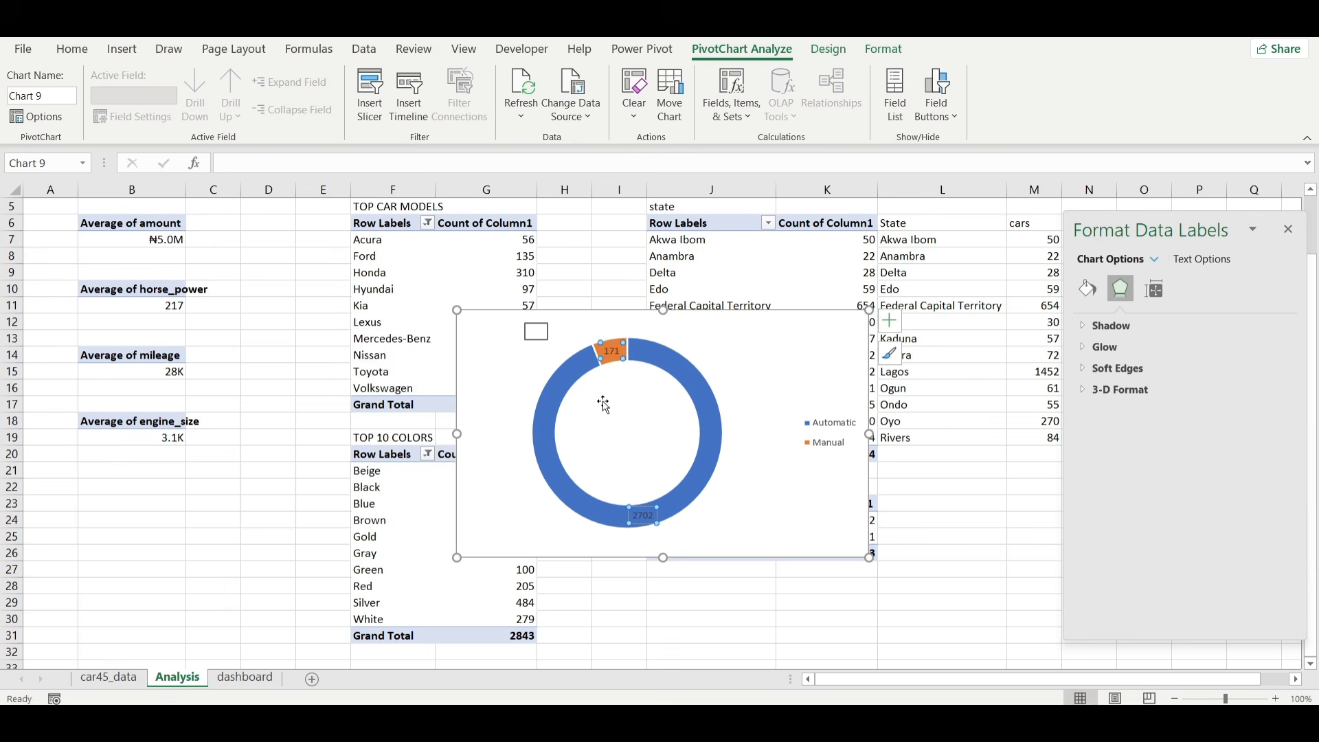
{"action": "left_click", "coordinate": [650, 522]}
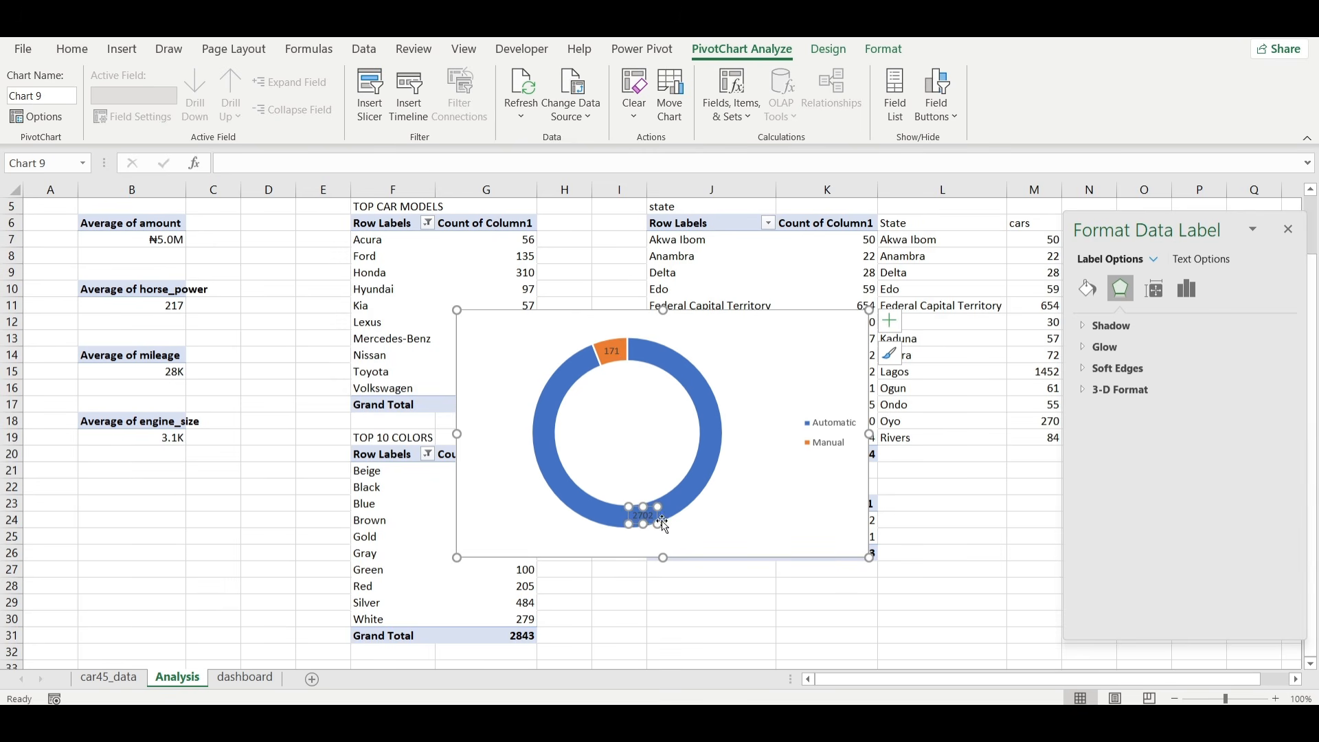
Set the doughnut series' angle of first slice to 30°.
{"action": "left_click", "coordinate": [707, 429]}
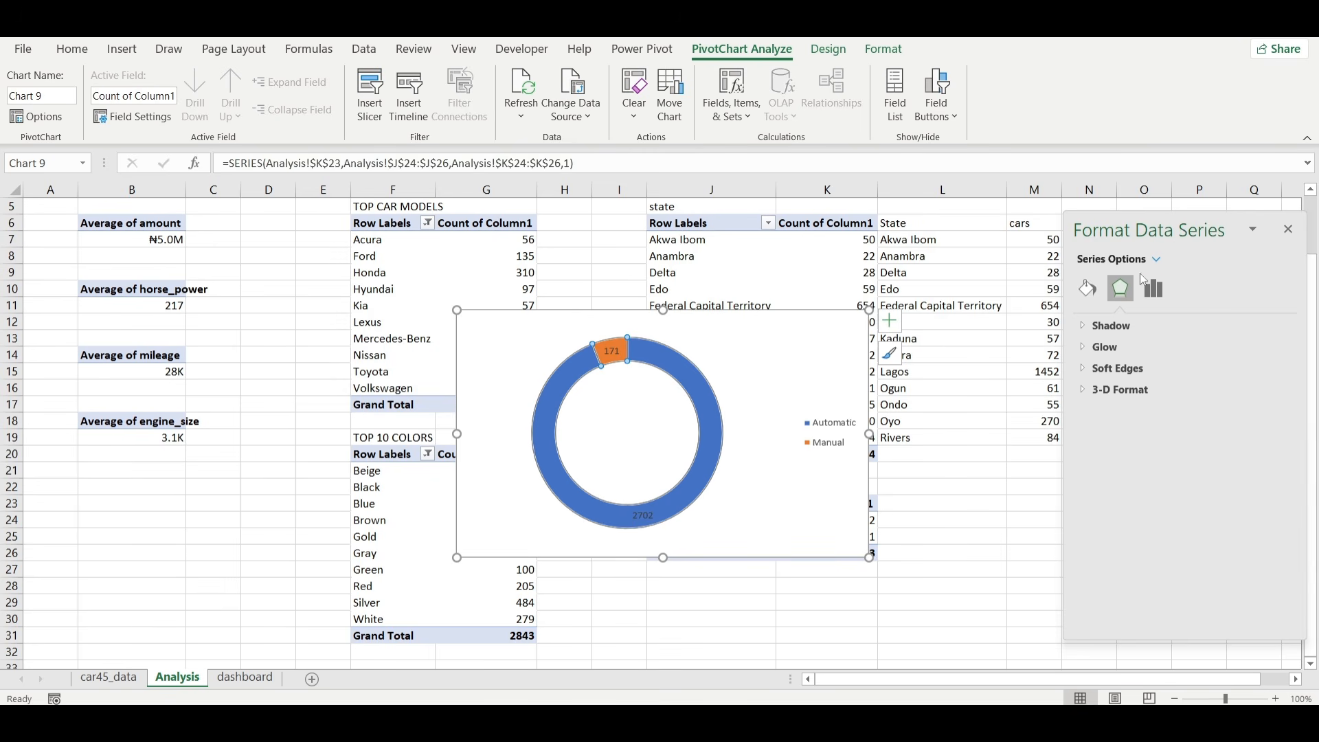
{"action": "left_click", "coordinate": [1151, 287]}
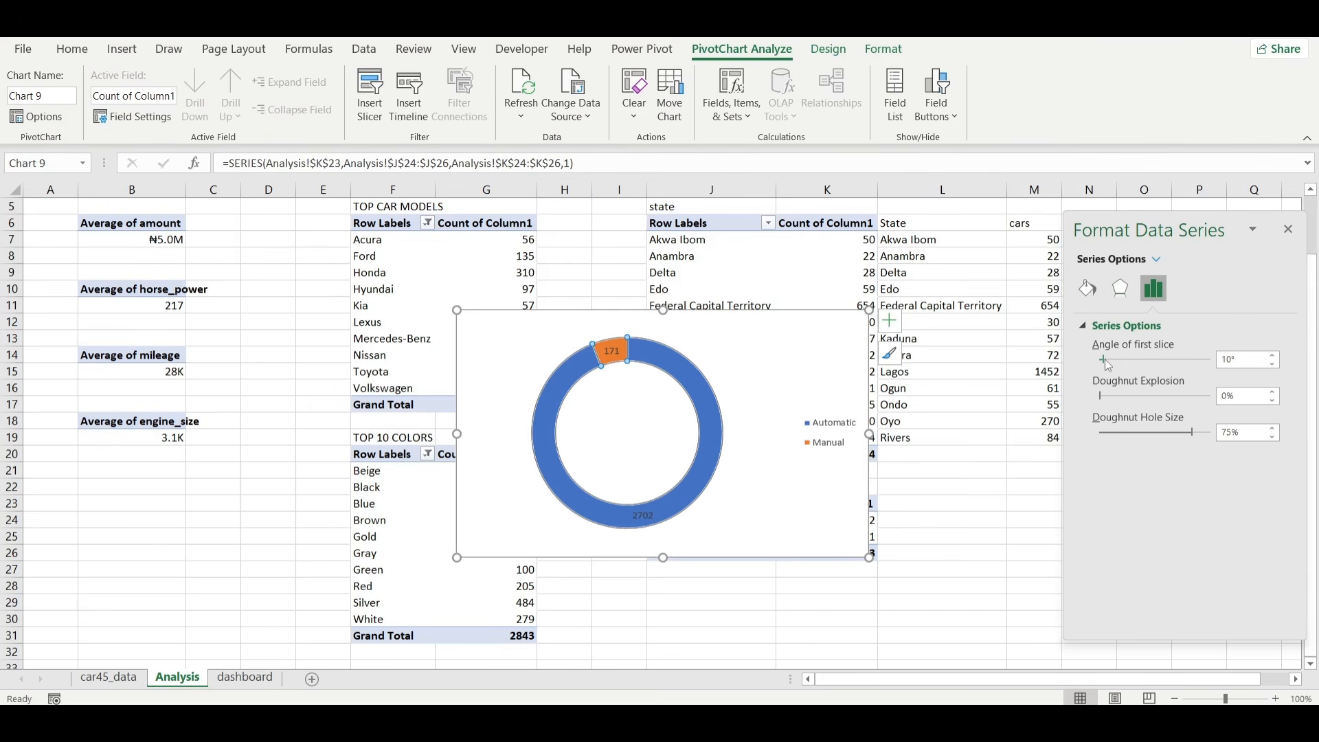
{"action": "left_click_drag", "start_coordinate": [1105, 359], "coordinate": [1109, 359]}
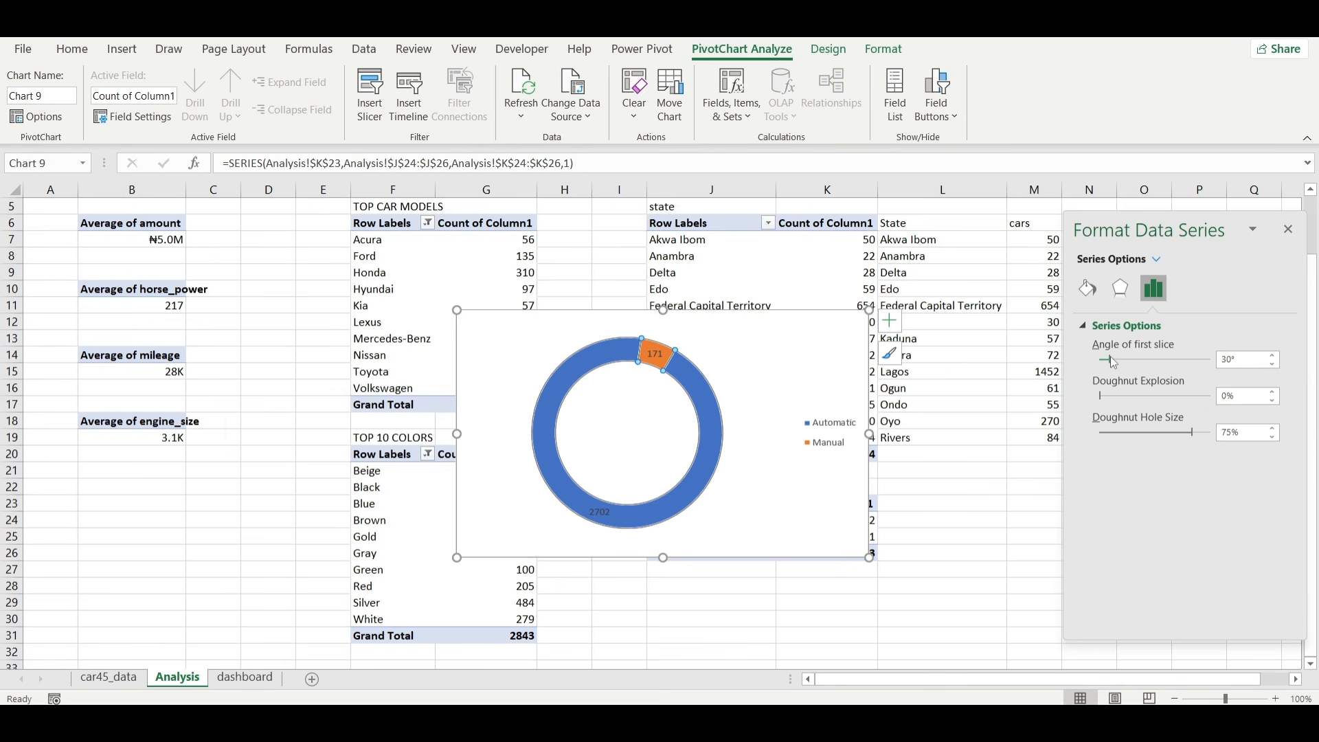
Set the doughnut's angle of first slice to 282° and make its data labels show percentages instead of values.
{"action": "left_click_drag", "start_coordinate": [1110, 358], "coordinate": [1187, 360]}
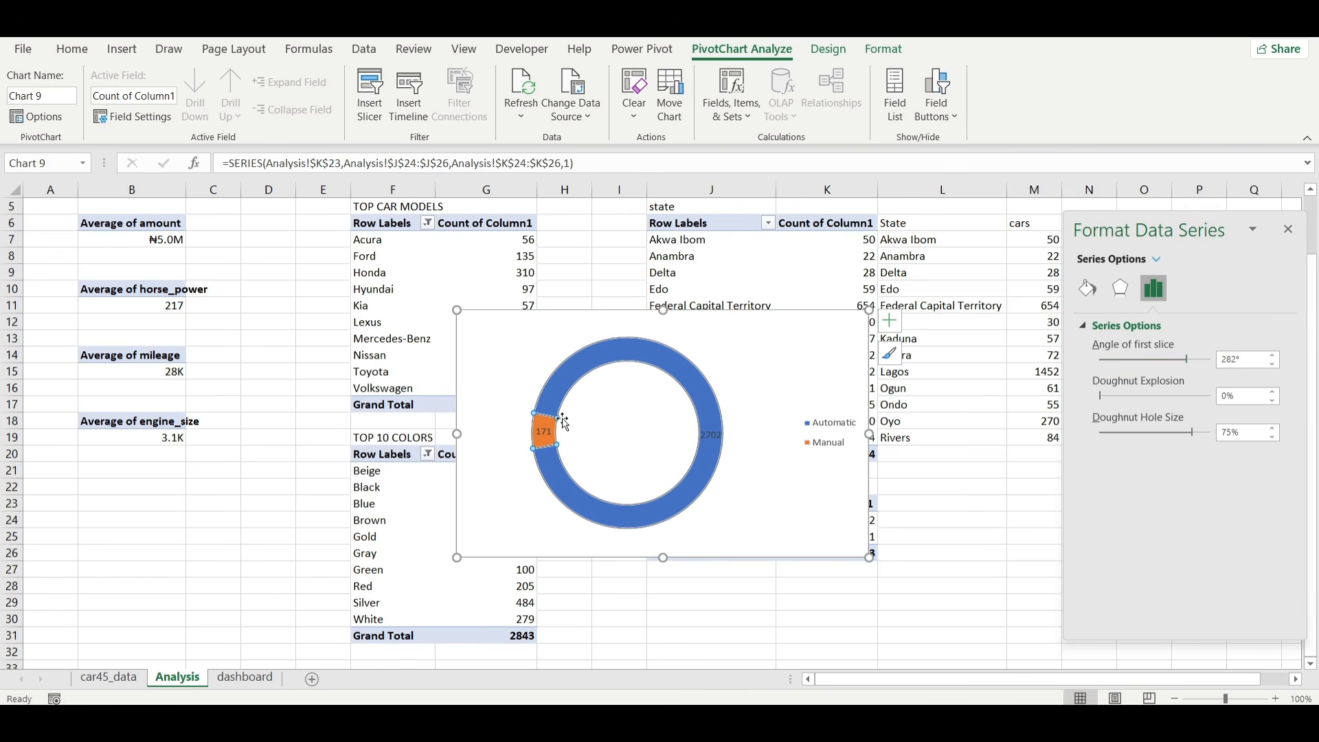
{"action": "left_click", "coordinate": [550, 431]}
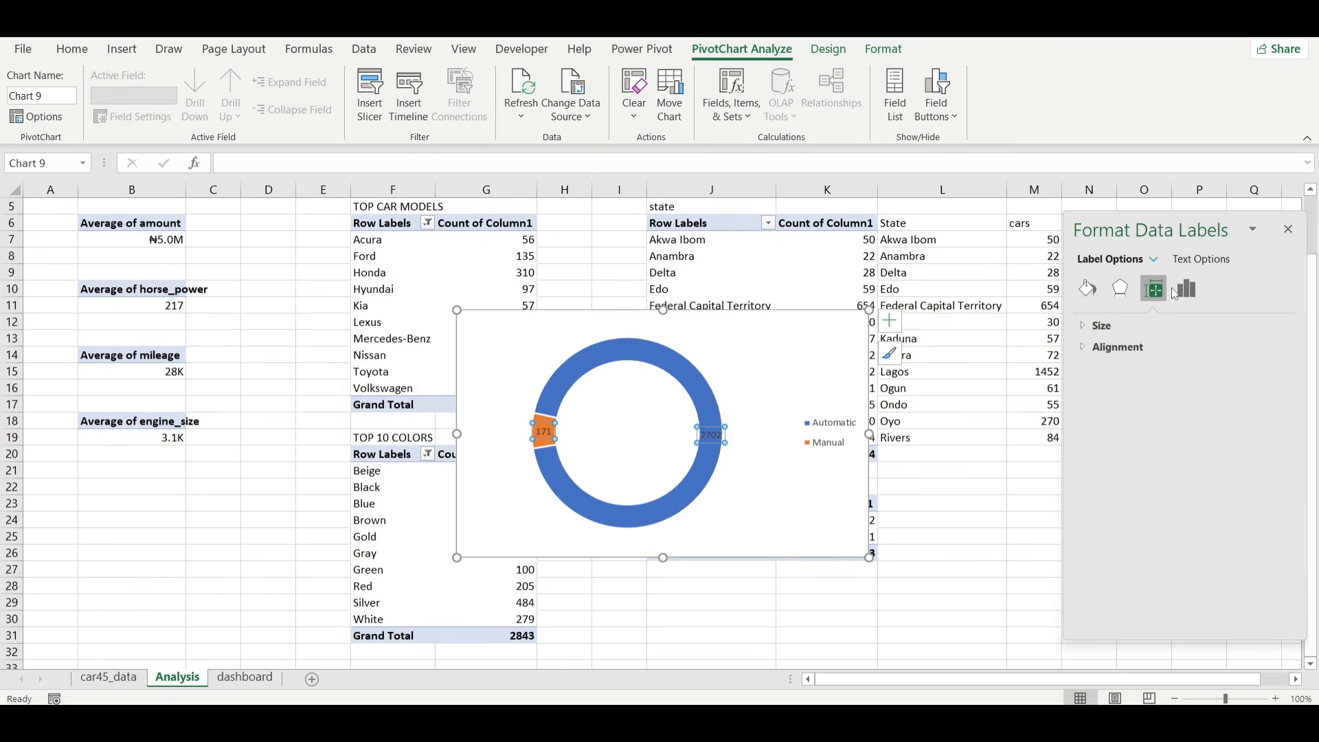
{"action": "left_click", "coordinate": [1184, 292]}
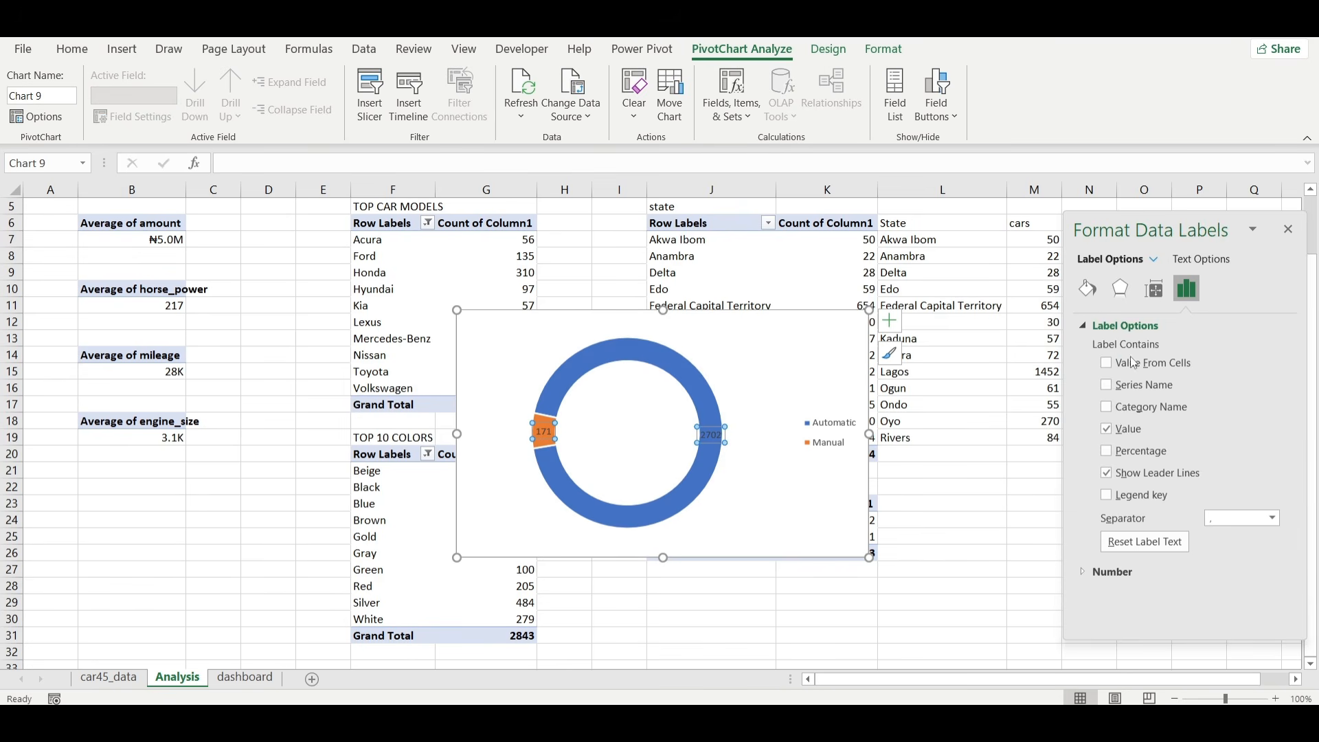
{"action": "left_click", "coordinate": [1107, 430]}
Move the Automatic and Manual percentage labels just outside the ring and remove their leader lines.
{"action": "left_click", "coordinate": [717, 443]}
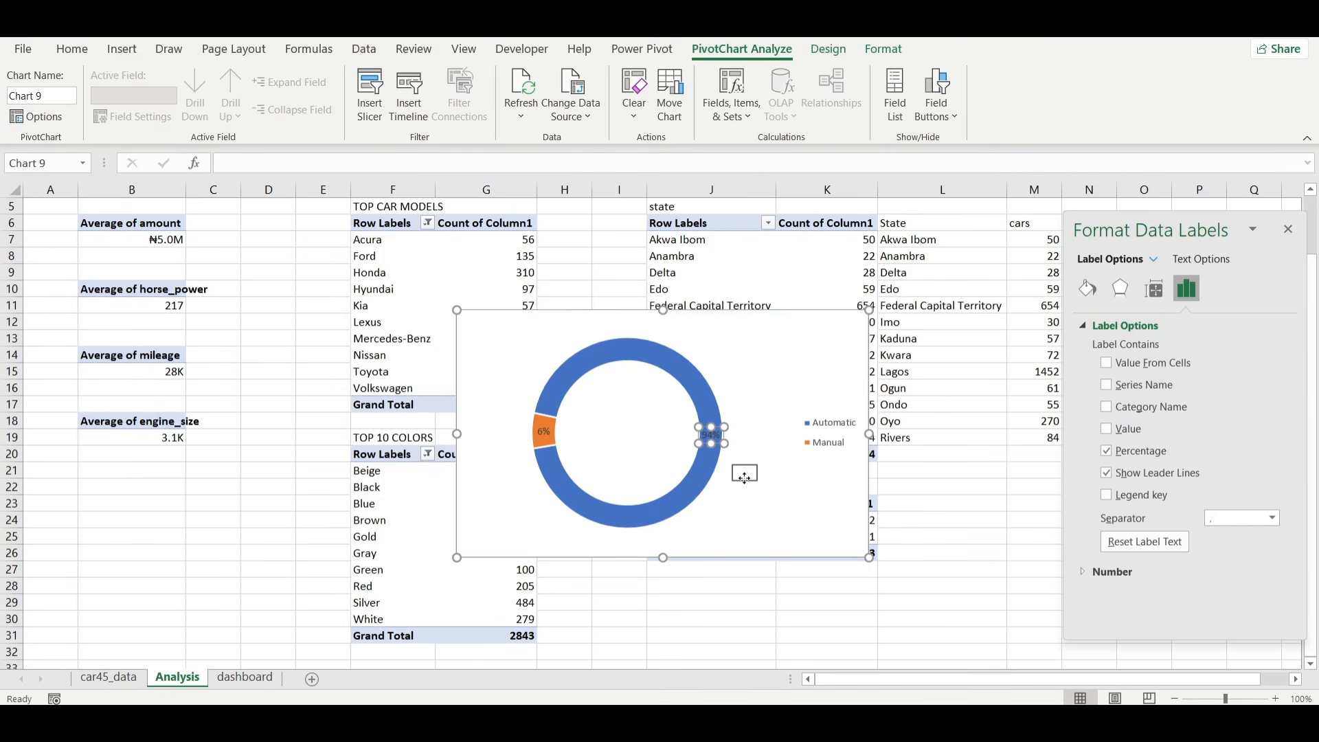
{"action": "left_click_drag", "start_coordinate": [745, 482], "coordinate": [746, 482]}
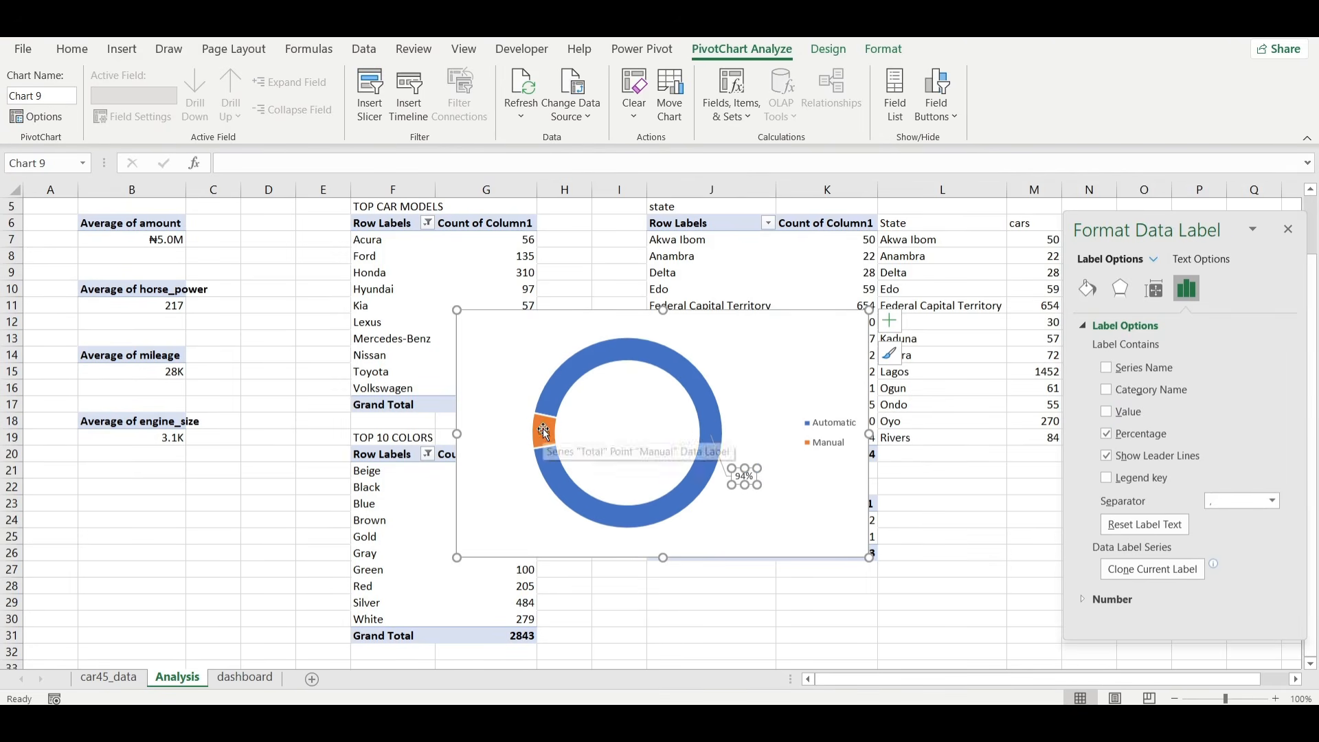
{"action": "left_click", "coordinate": [542, 428]}
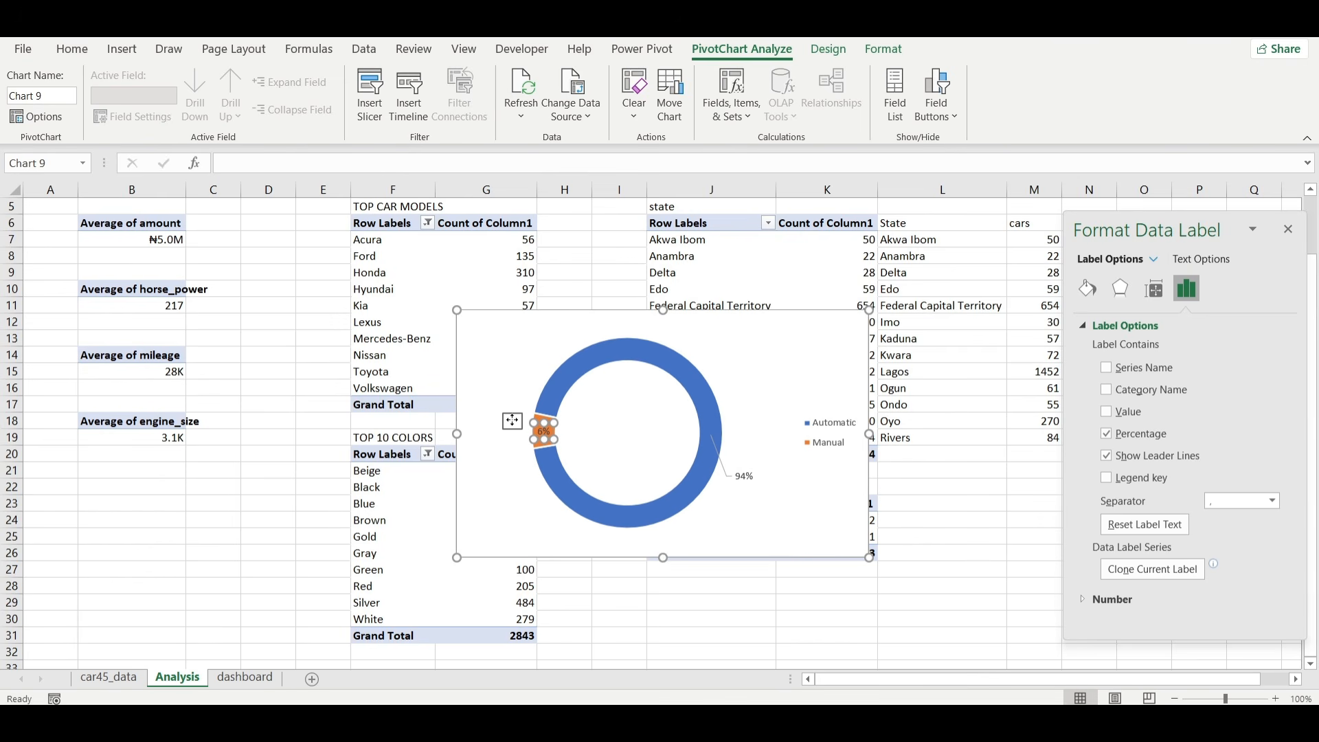
{"action": "left_click_drag", "start_coordinate": [543, 431], "coordinate": [513, 422]}
{"action": "left_click", "coordinate": [721, 460]}
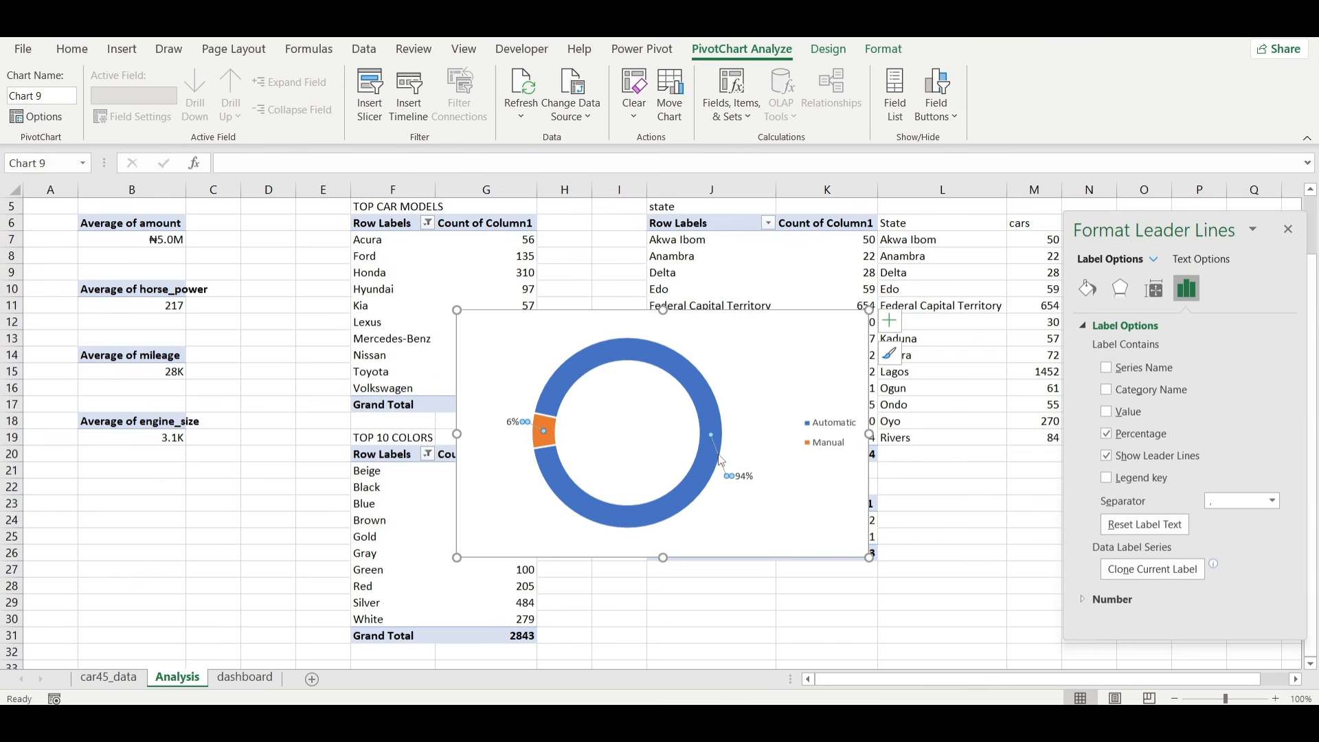
{"action": "left_click", "coordinate": [722, 462]}
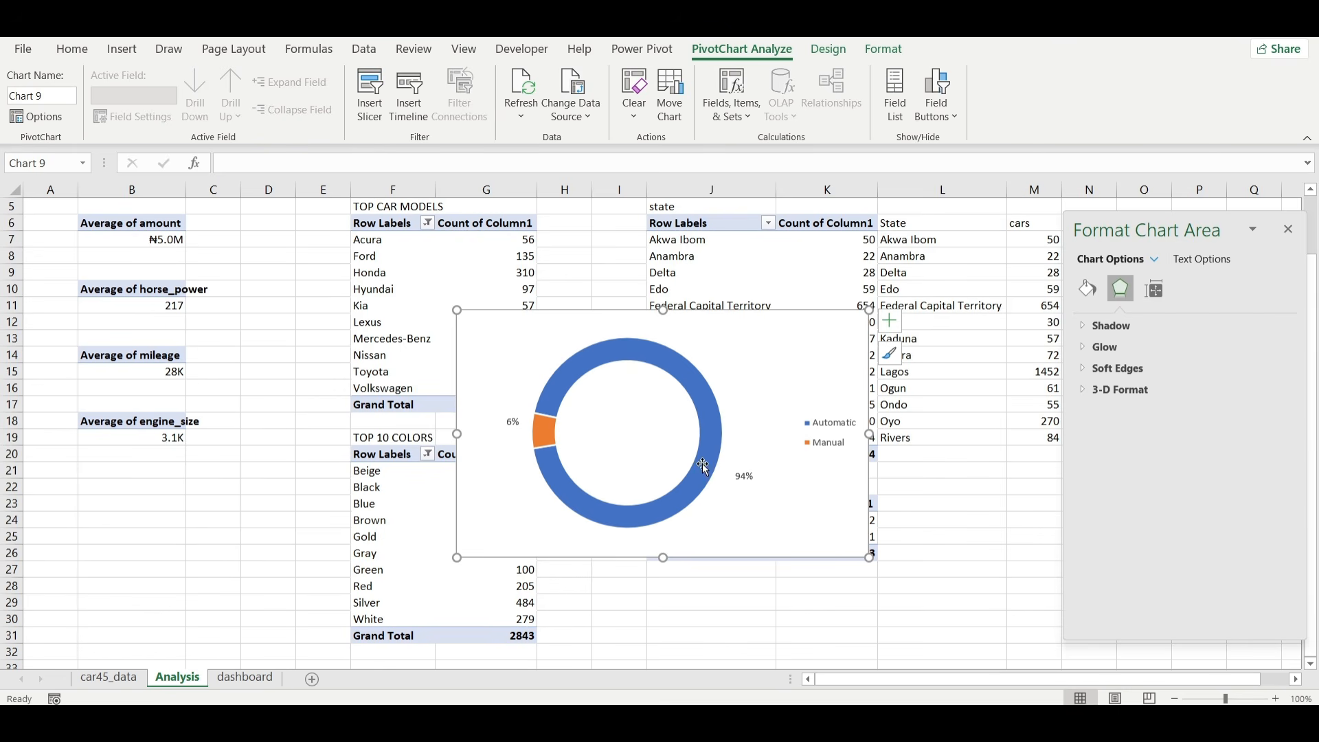
Remove the border line from the doughnut series.
{"action": "left_click", "coordinate": [547, 466]}
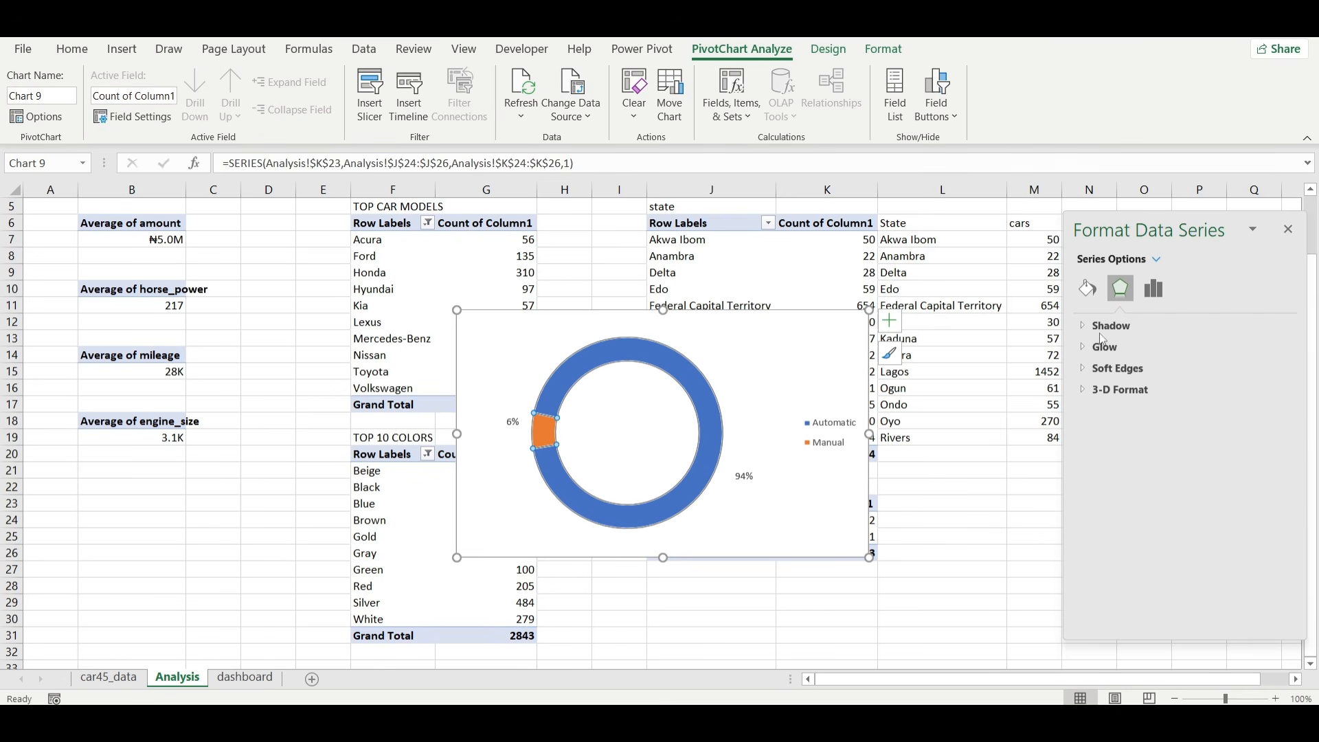
{"action": "left_click", "coordinate": [1088, 289]}
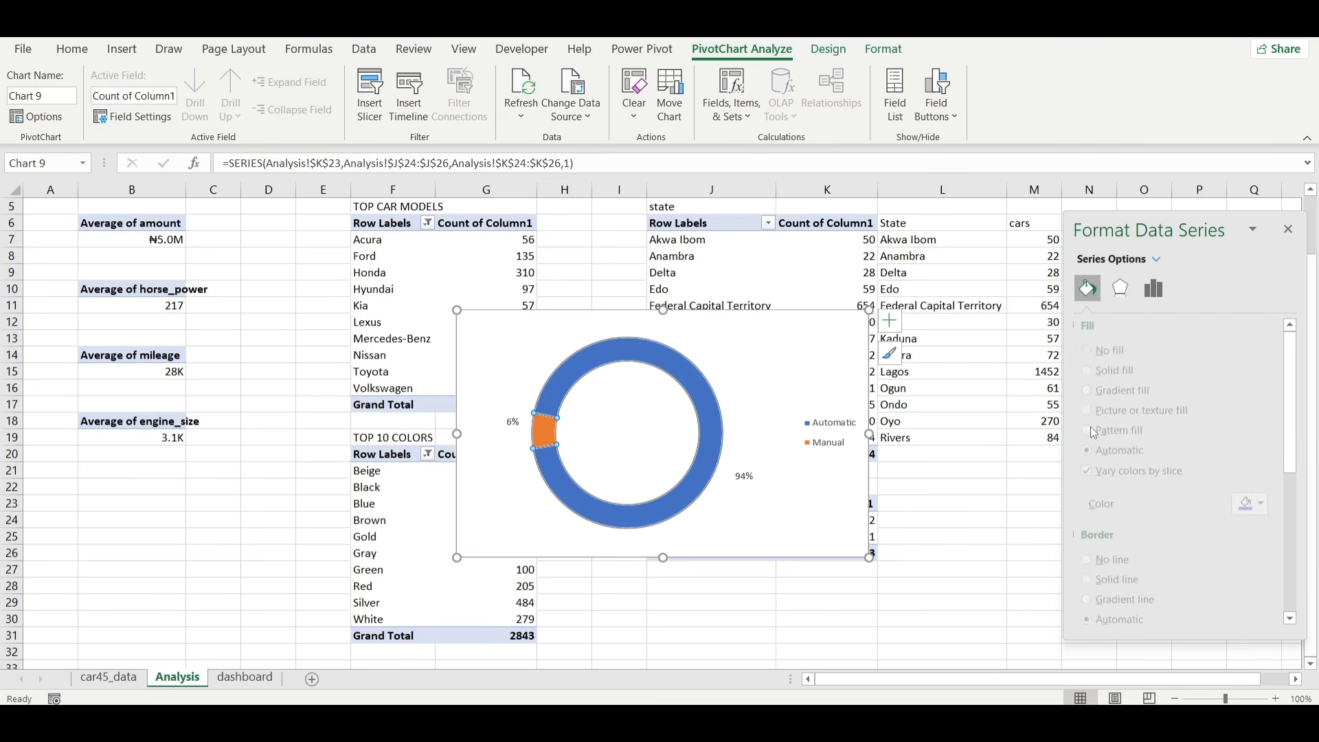
{"action": "left_click", "coordinate": [1112, 560]}
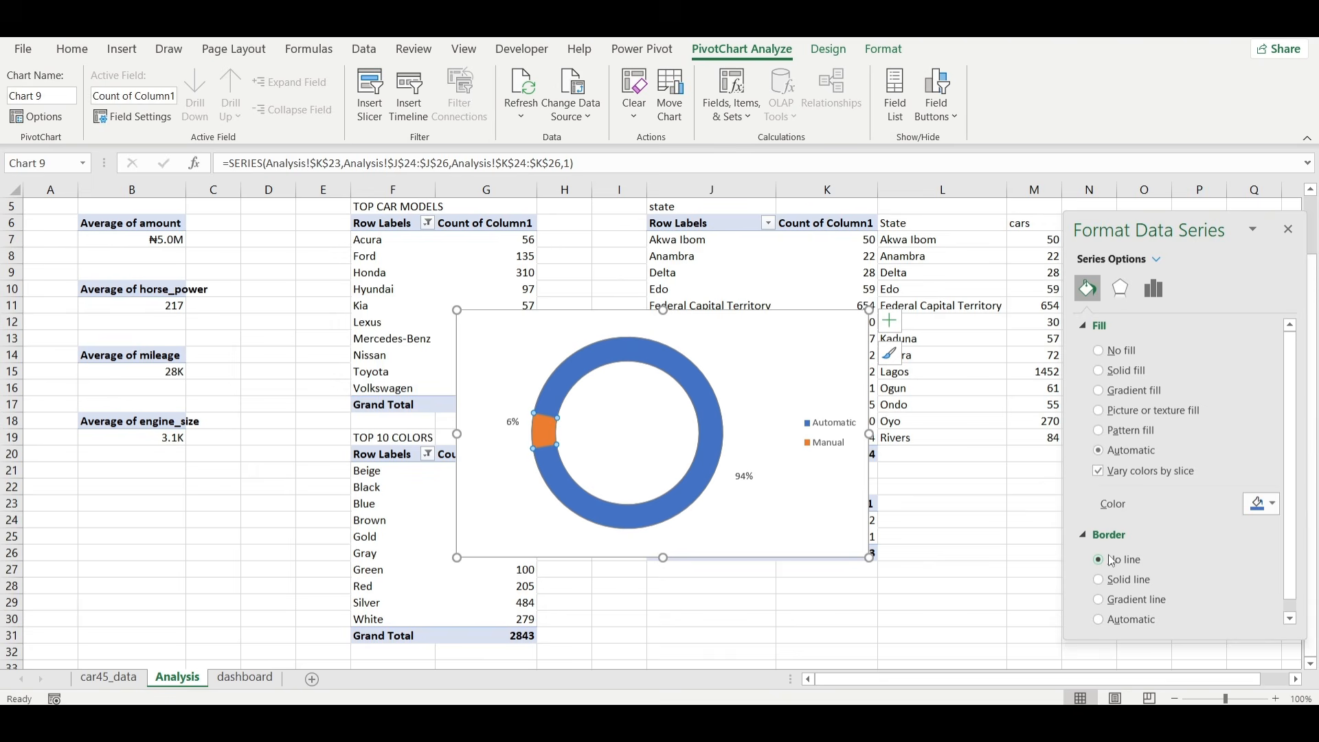
Fill the Automatic slice with dark gray and the Manual slice with light gray.
{"action": "left_click", "coordinate": [1273, 505]}
{"action": "left_click", "coordinate": [695, 488]}
{"action": "left_click", "coordinate": [696, 486]}
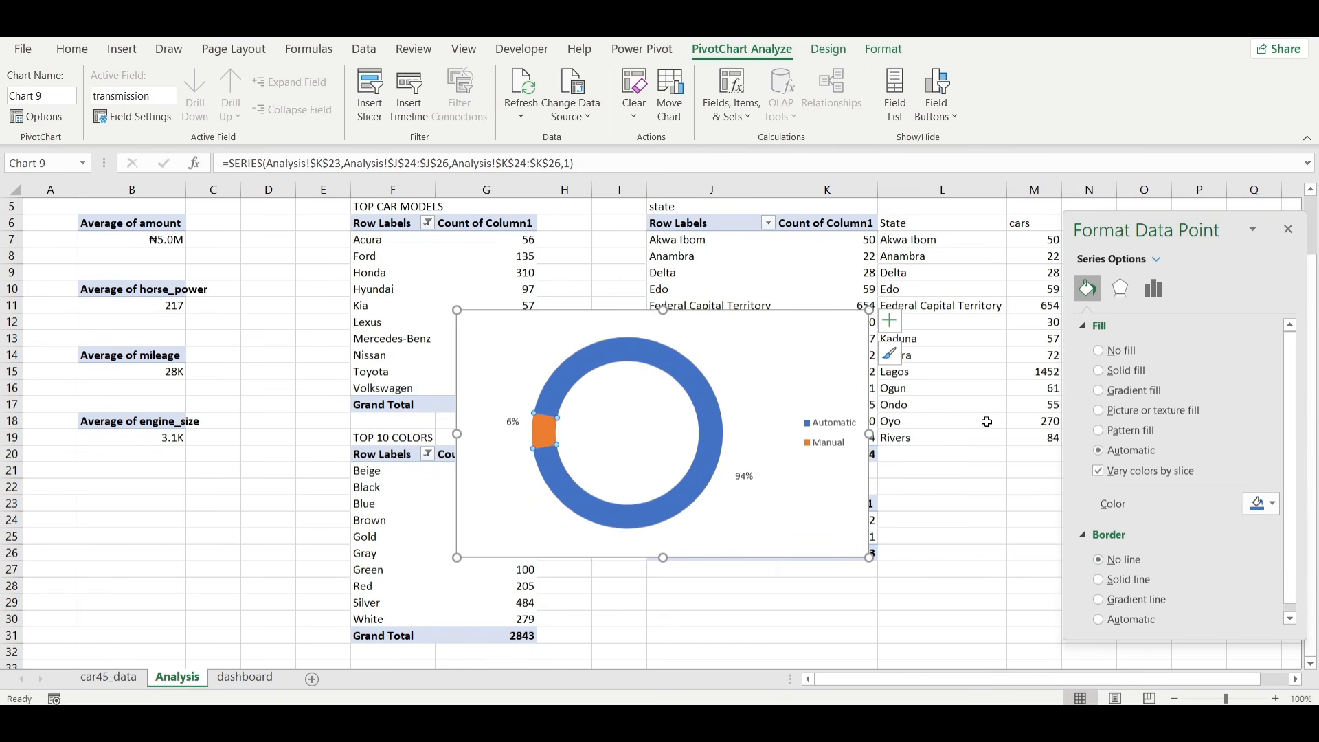
{"action": "left_click", "coordinate": [1262, 505]}
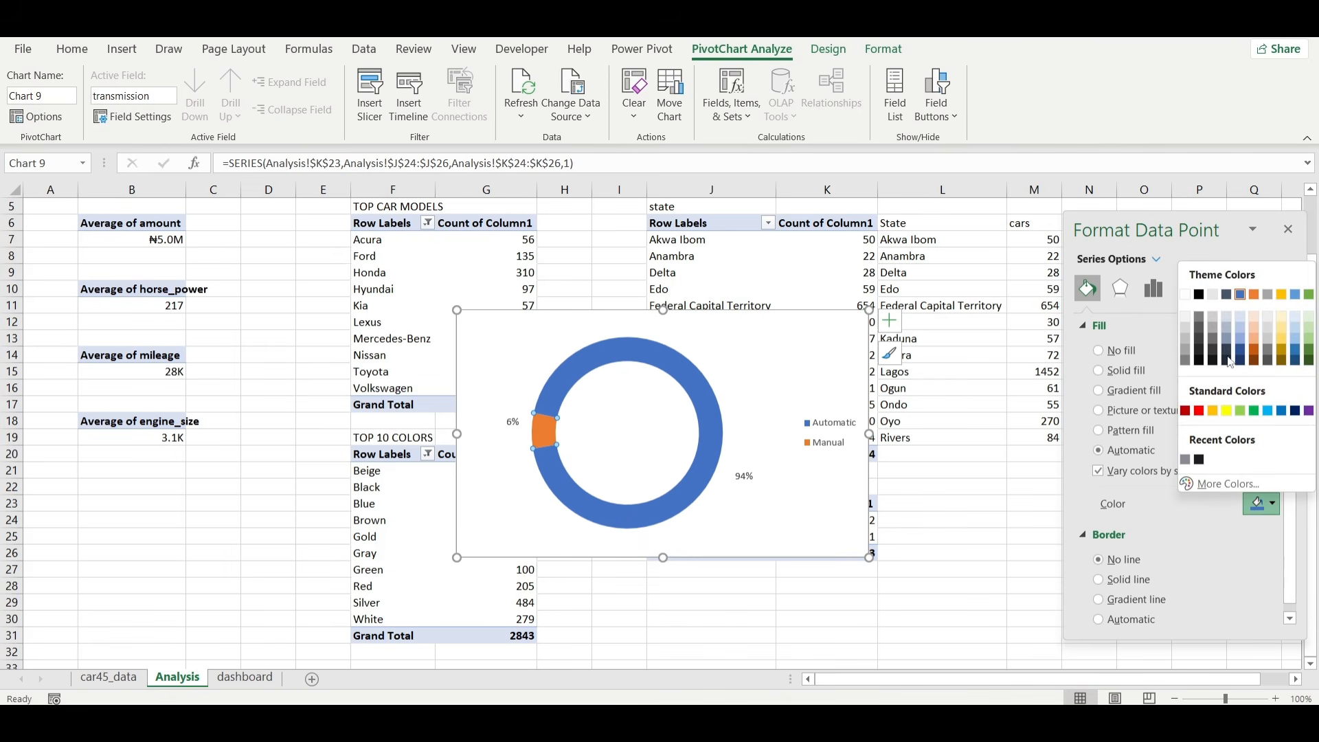
{"action": "left_click", "coordinate": [1200, 318]}
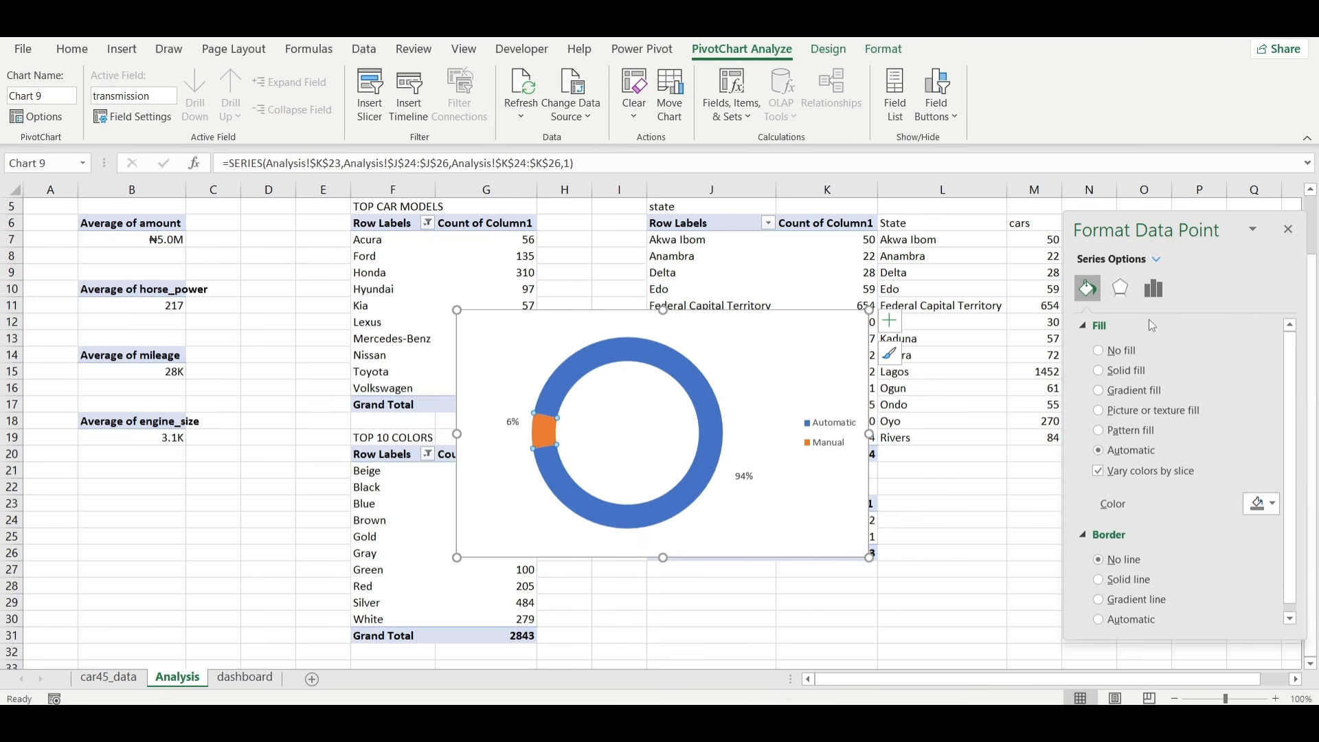
{"action": "left_click", "coordinate": [549, 433]}
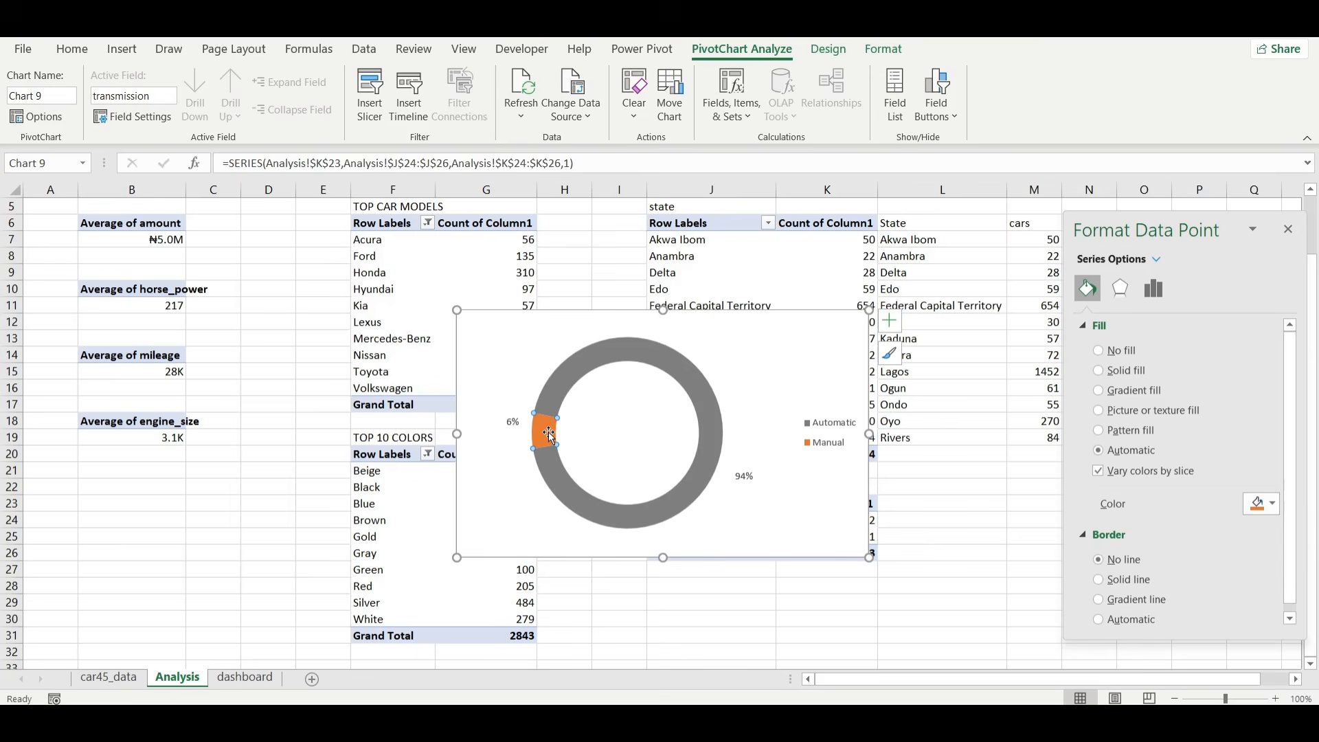
{"action": "left_click", "coordinate": [1262, 505]}
{"action": "left_click", "coordinate": [1186, 341]}
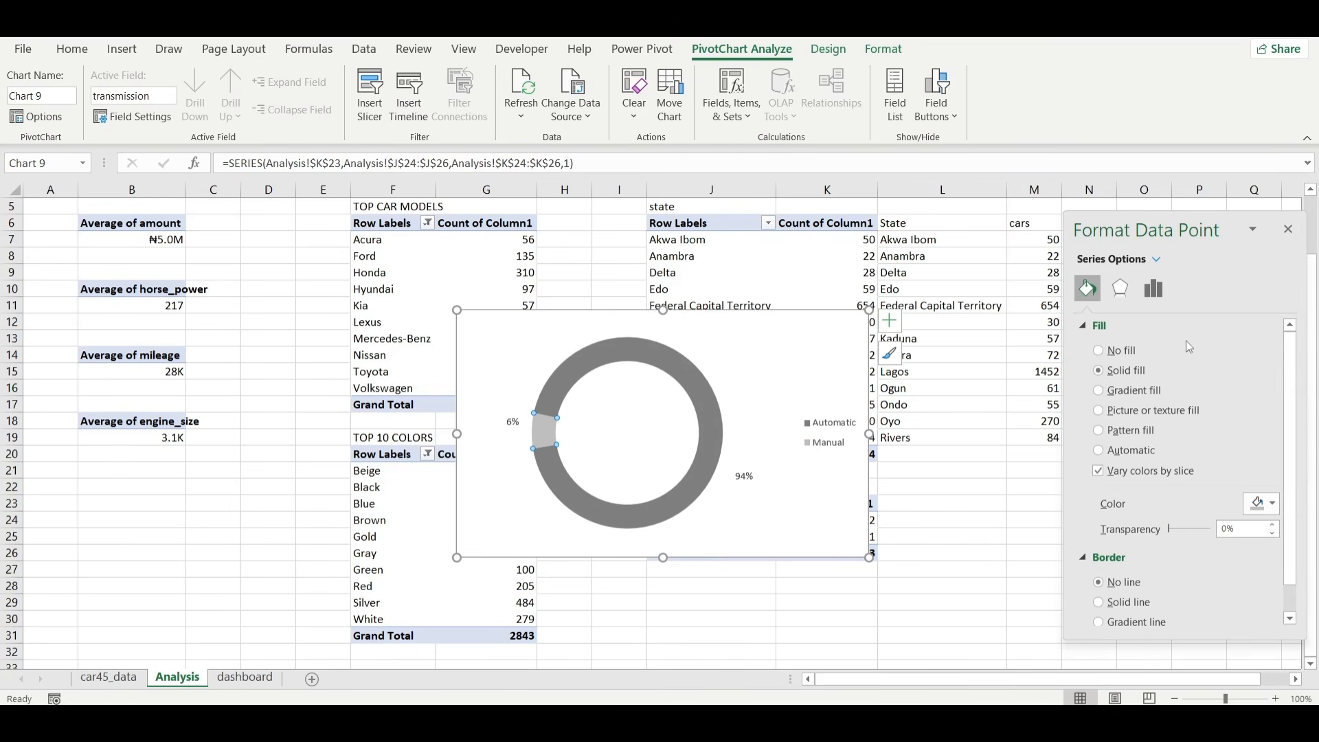
Slightly raise the Manual slice's point explosion to offset it from the ring, and shrink the doughnut chart.
{"action": "left_click", "coordinate": [1157, 290]}
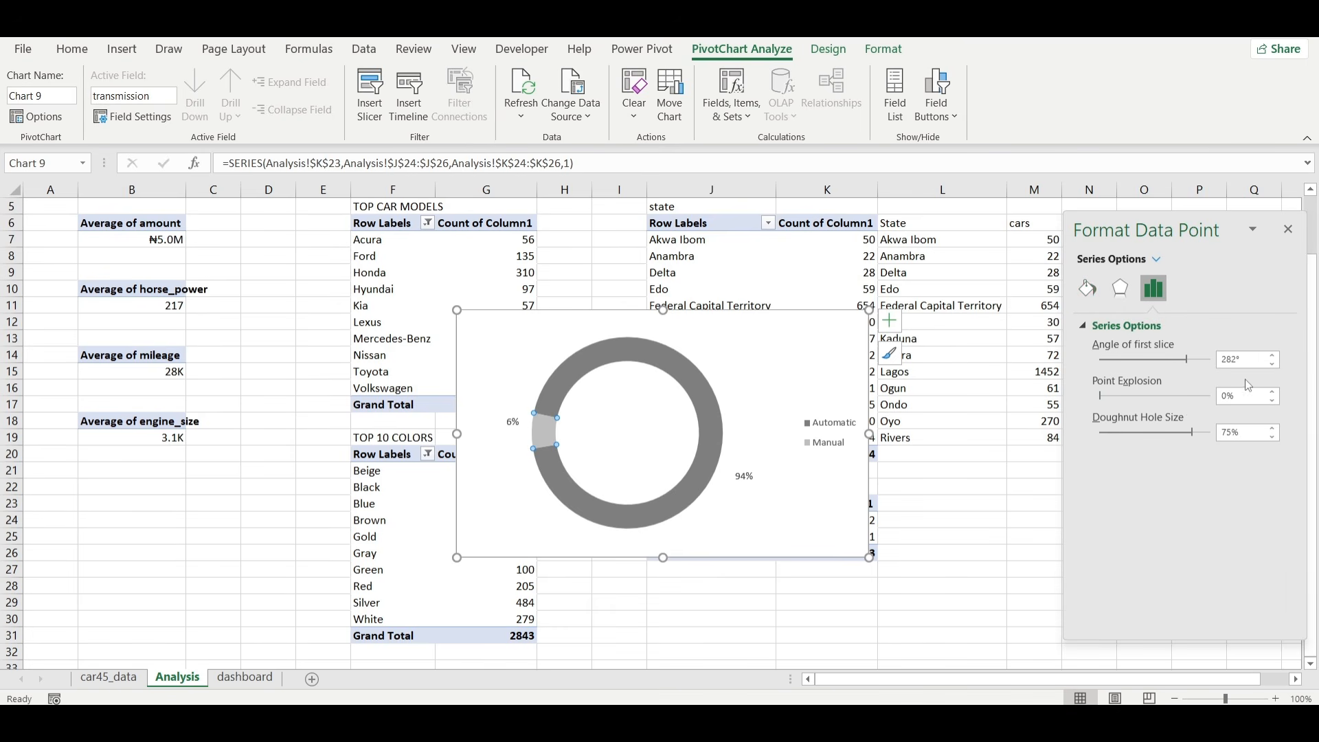
{"action": "left_click", "coordinate": [1274, 391]}
{"action": "left_click", "coordinate": [1274, 391]}
{"action": "left_click", "coordinate": [1273, 391]}
{"action": "left_click", "coordinate": [1273, 392]}
{"action": "left_click", "coordinate": [1274, 393]}
{"action": "left_click", "coordinate": [1274, 392]}
{"action": "left_click", "coordinate": [1274, 392]}
{"action": "left_click_drag", "start_coordinate": [864, 313], "coordinate": [779, 355]}
{"action": "left_click", "coordinate": [646, 416]}
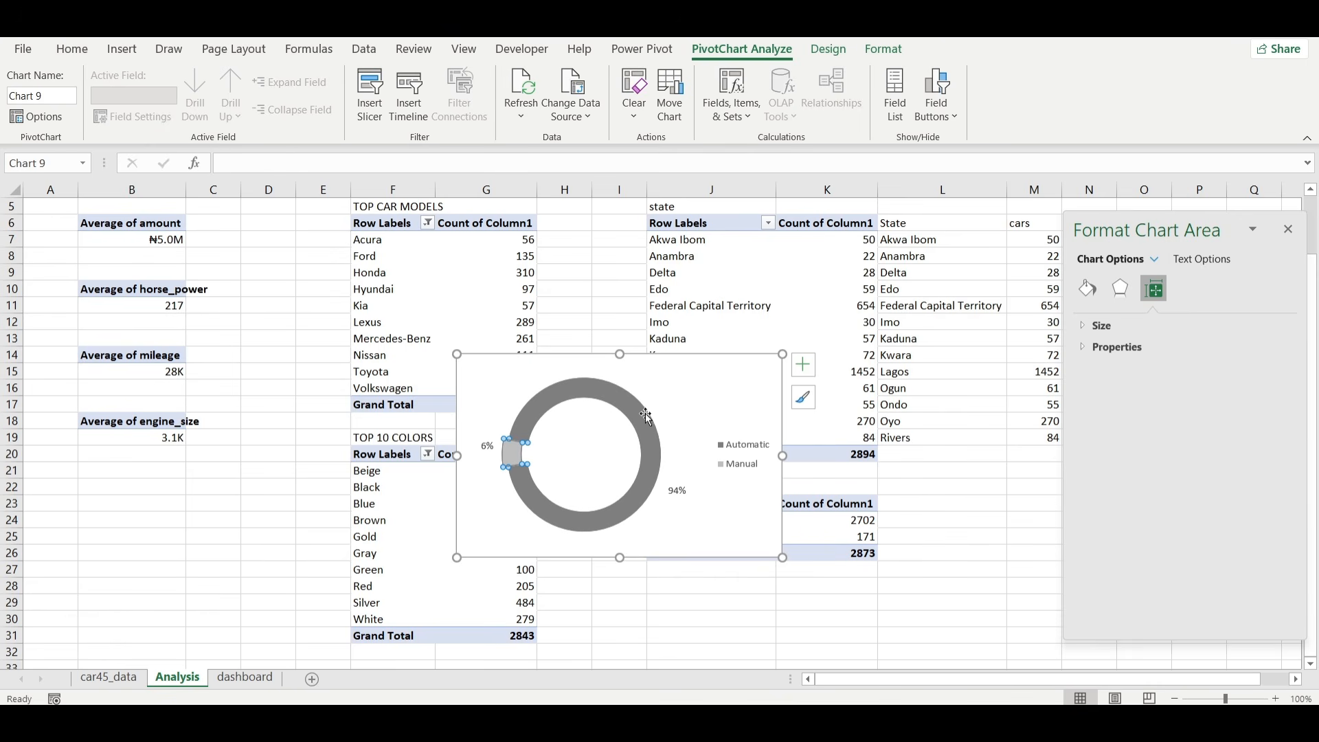
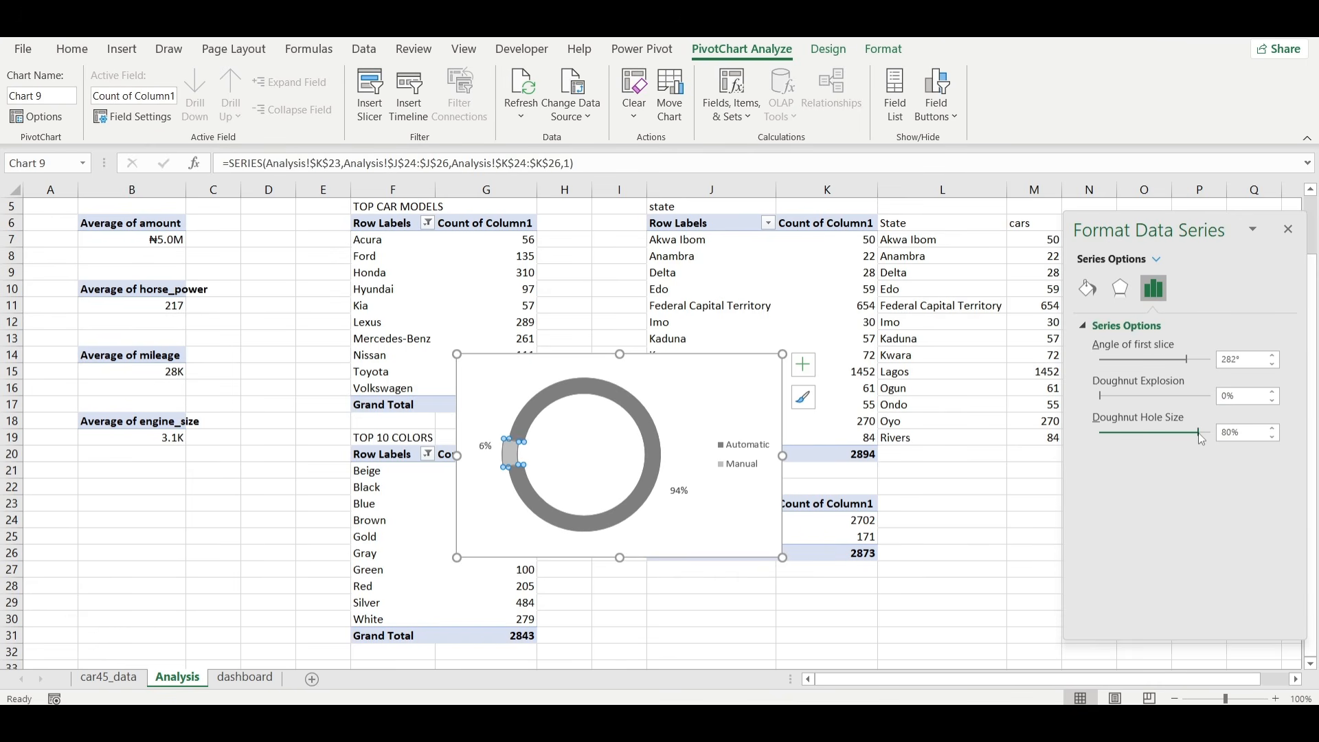
Set the doughnut hole size to 84% and give the chart area no fill and no border line.
{"action": "left_click_drag", "start_coordinate": [1200, 433], "coordinate": [1203, 433]}
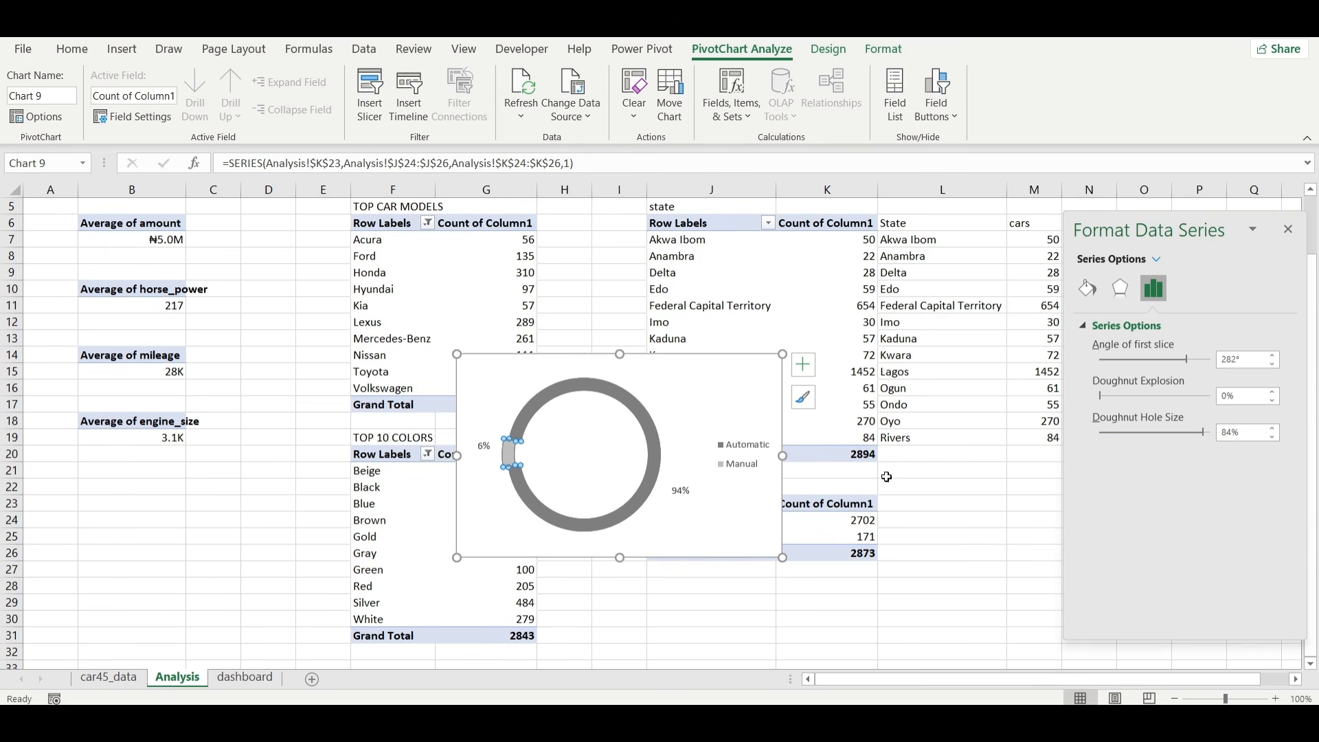
{"action": "left_click", "coordinate": [715, 485]}
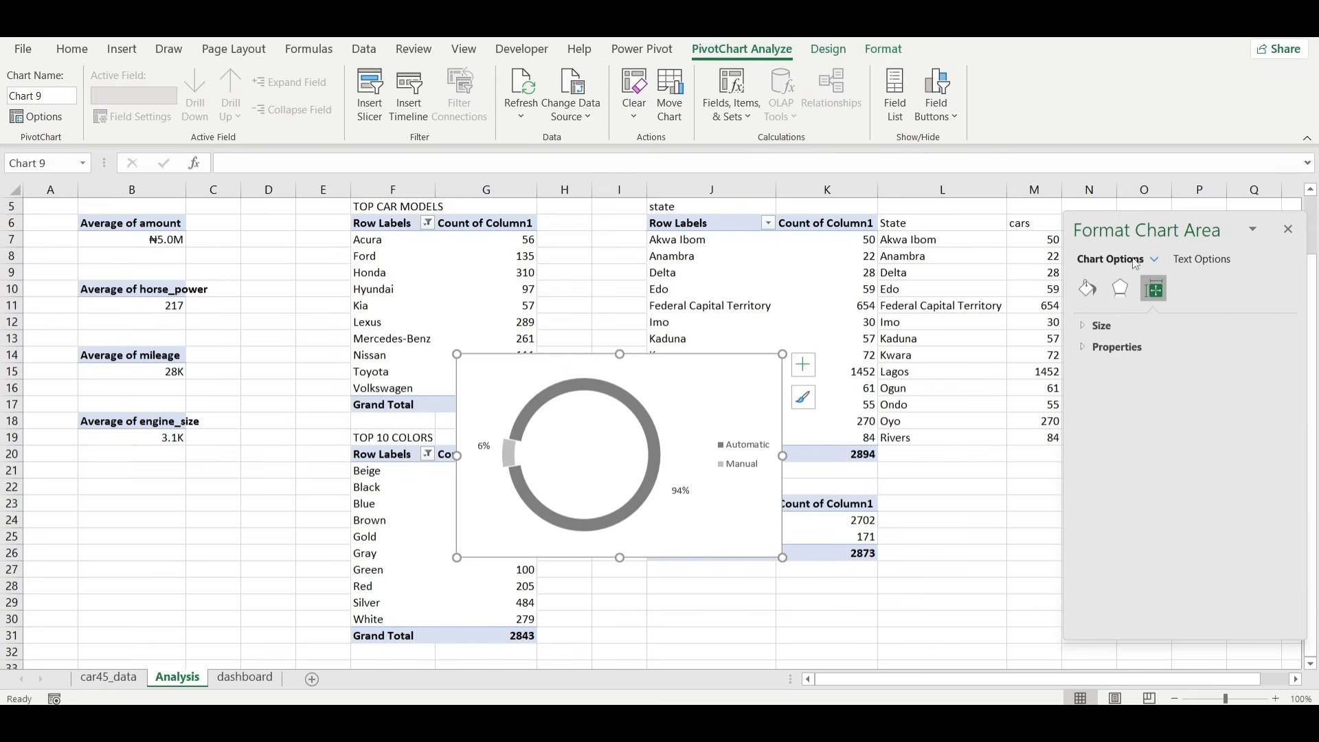
{"action": "left_click", "coordinate": [1087, 289]}
{"action": "left_click", "coordinate": [1098, 350]}
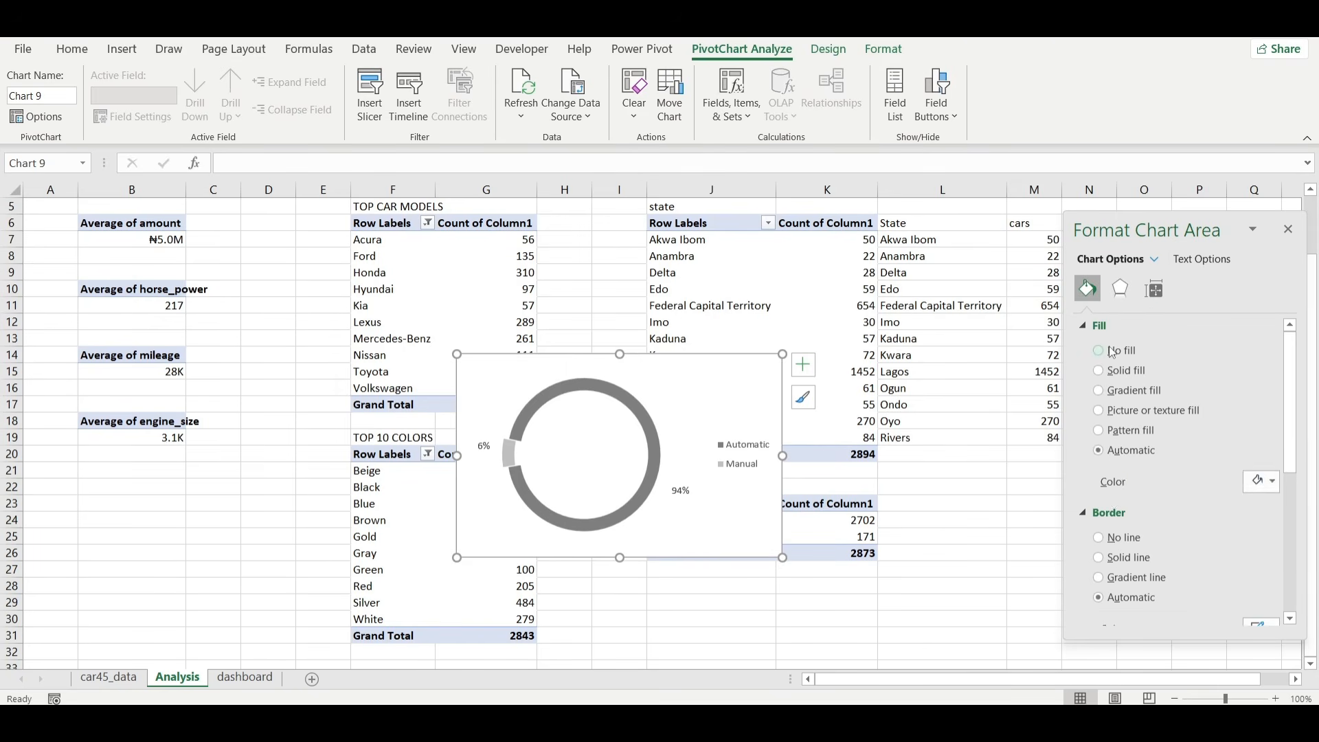
{"action": "left_click", "coordinate": [1120, 504]}
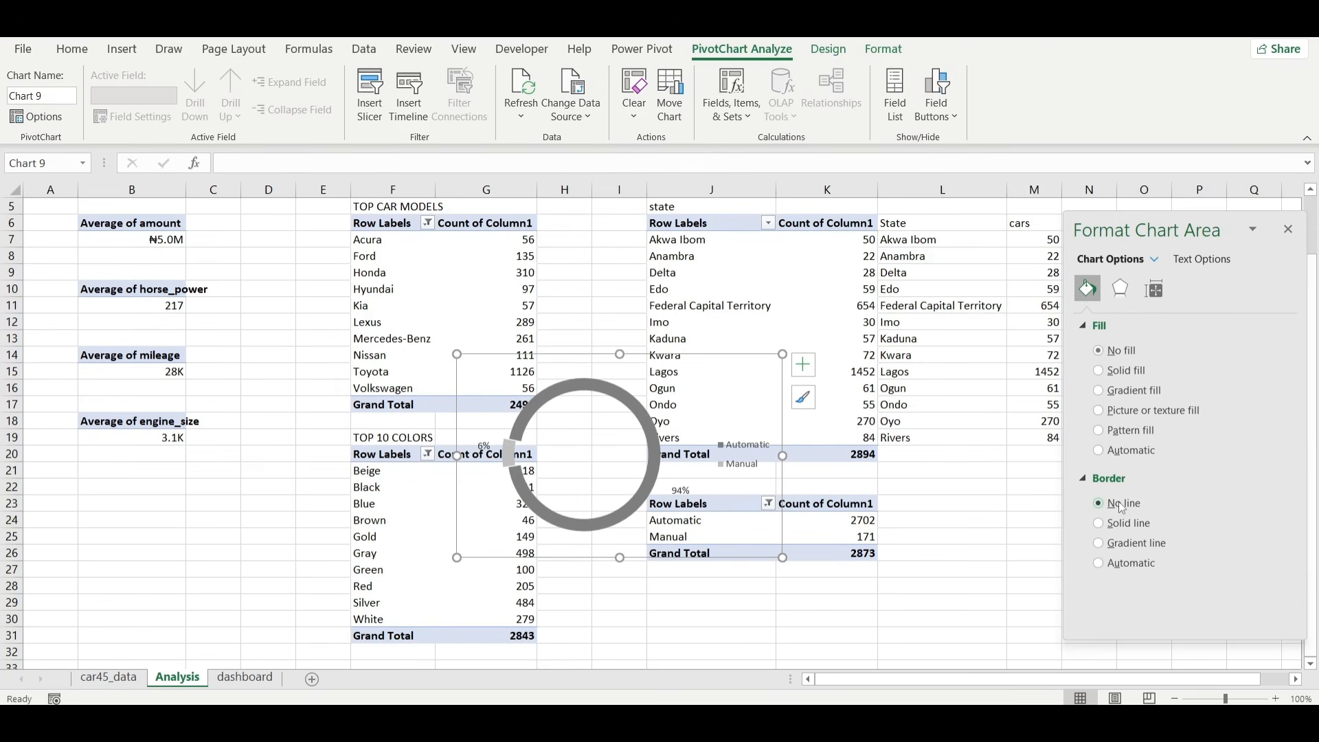
Move the doughnut chart from the Analysis sheet to the dashboard sheet.
{"action": "key", "text": "ctrl+x"}
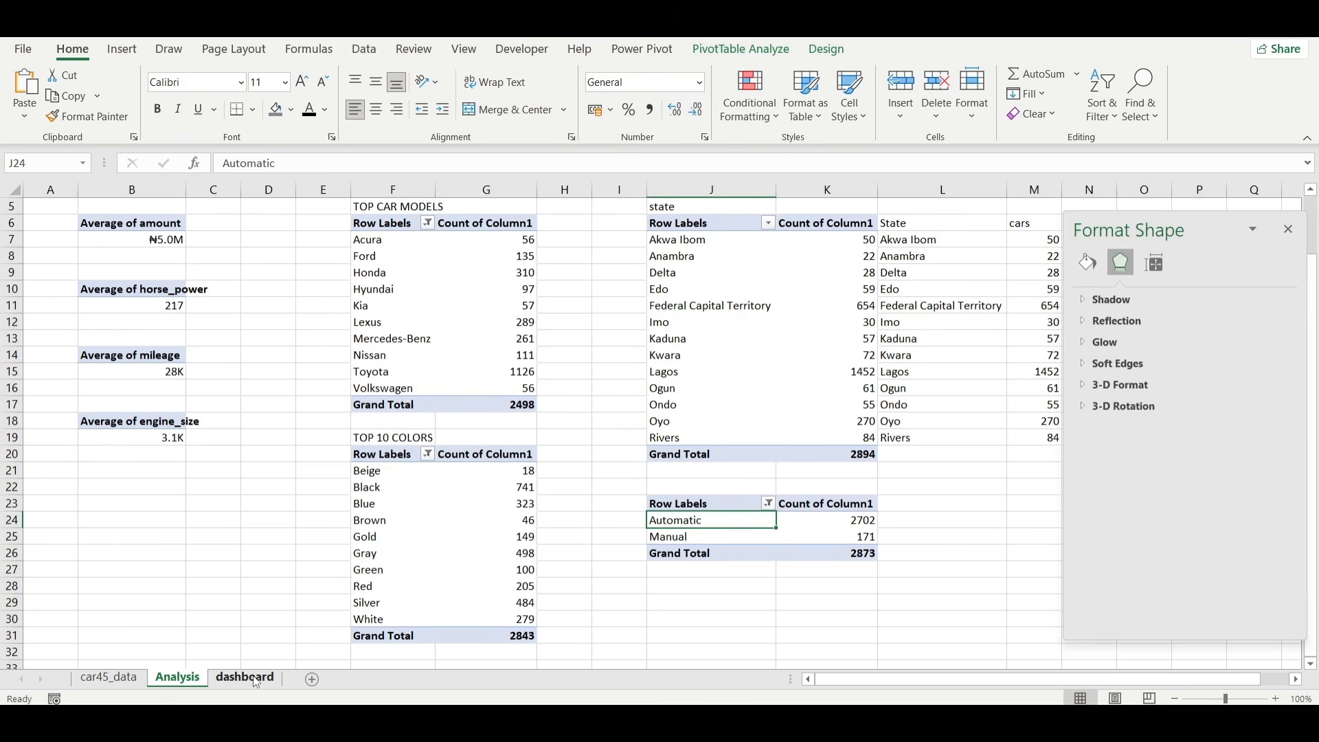
{"action": "left_click", "coordinate": [245, 677]}
{"action": "left_click", "coordinate": [151, 521]}
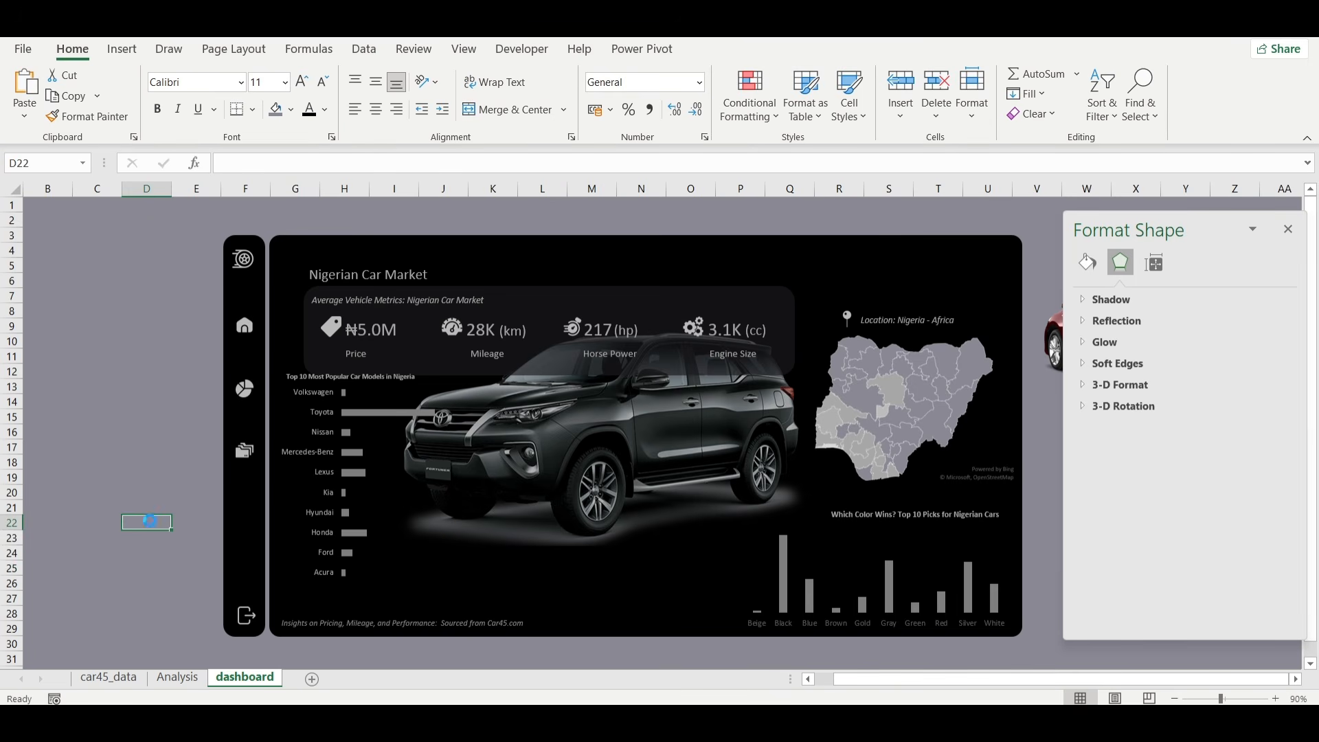
{"action": "key", "text": "ctrl+v"}
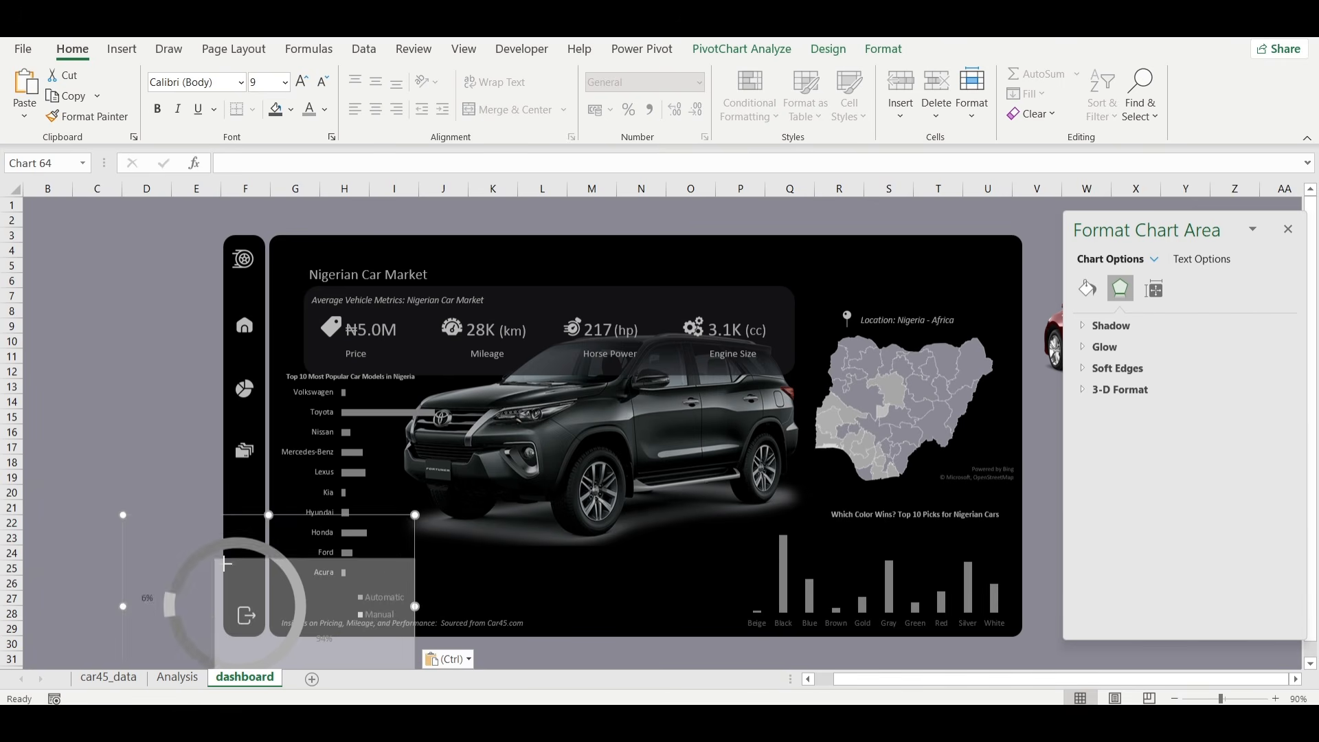
Shrink the doughnut chart and position it below the car image, between the car models and colors charts.
{"action": "left_click_drag", "start_coordinate": [227, 564], "coordinate": [281, 591]}
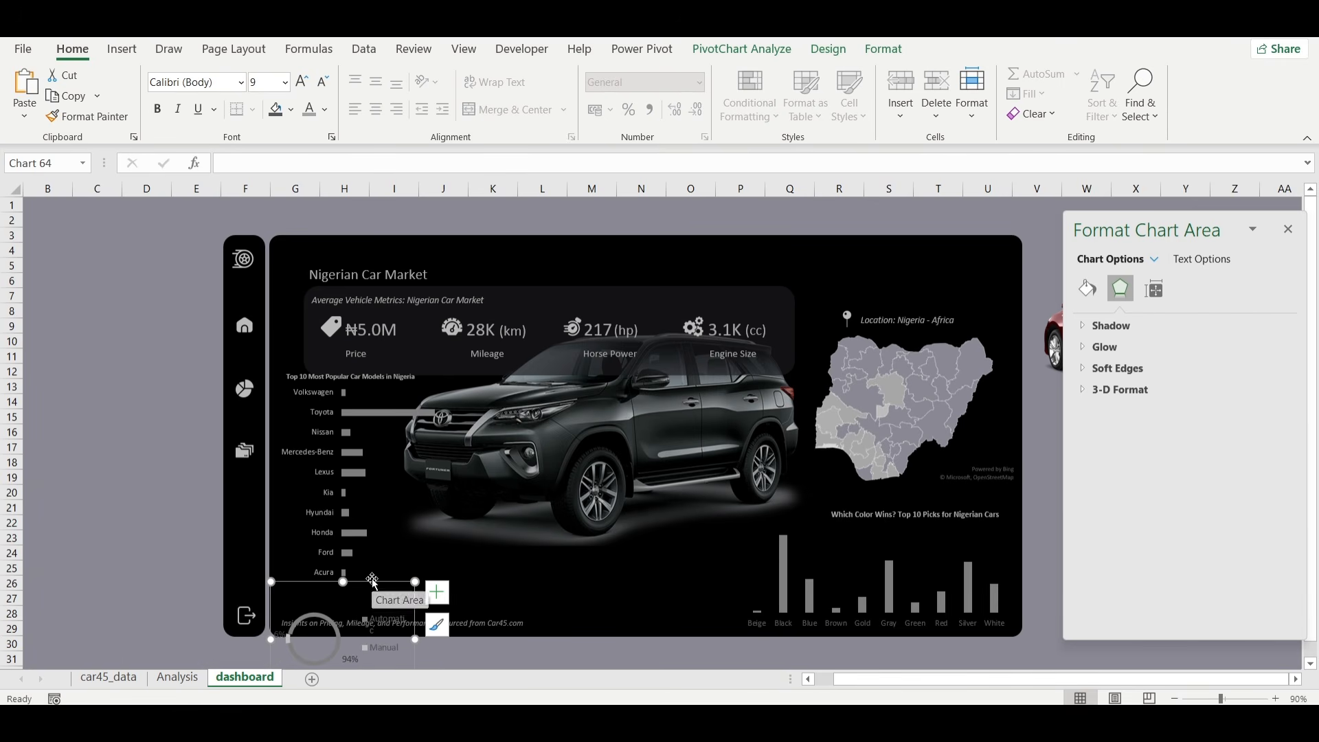
{"action": "left_click_drag", "start_coordinate": [372, 578], "coordinate": [629, 516]}
{"action": "left_click_drag", "start_coordinate": [514, 574], "coordinate": [455, 576]}
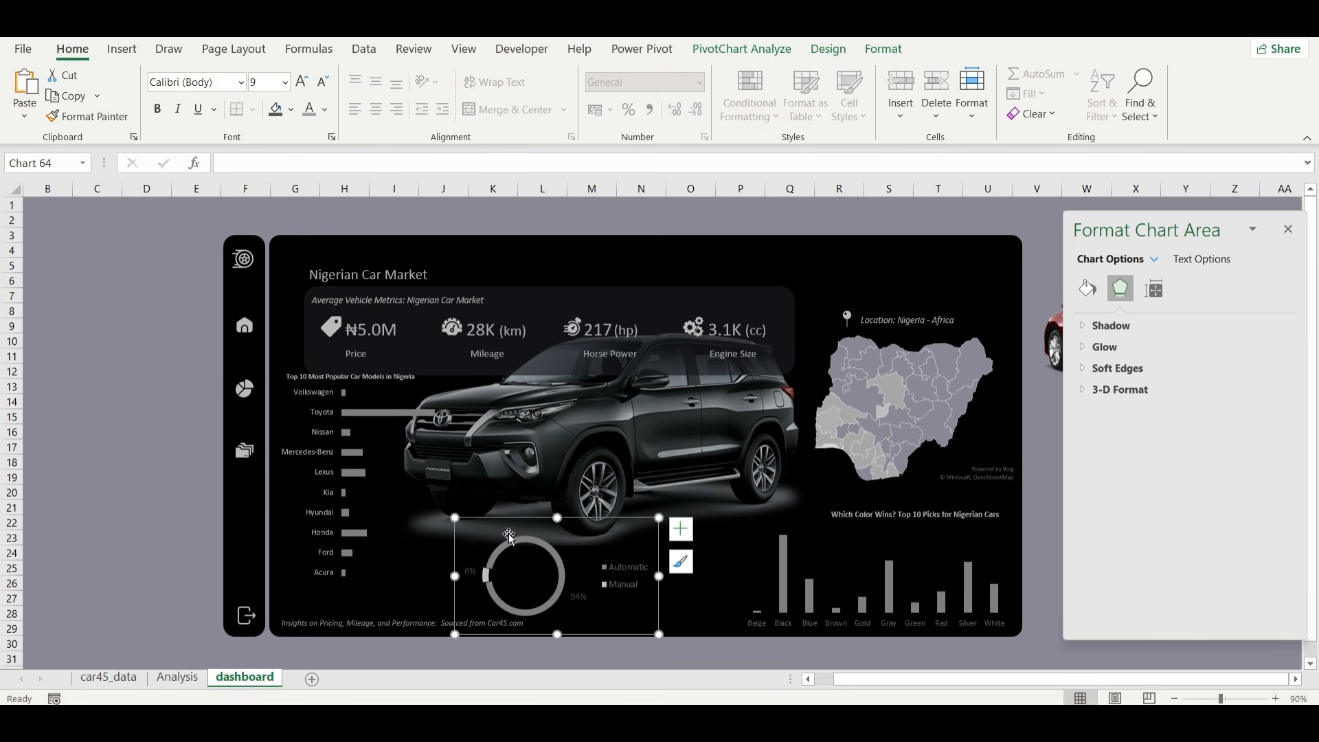
{"action": "left_click_drag", "start_coordinate": [455, 518], "coordinate": [474, 532]}
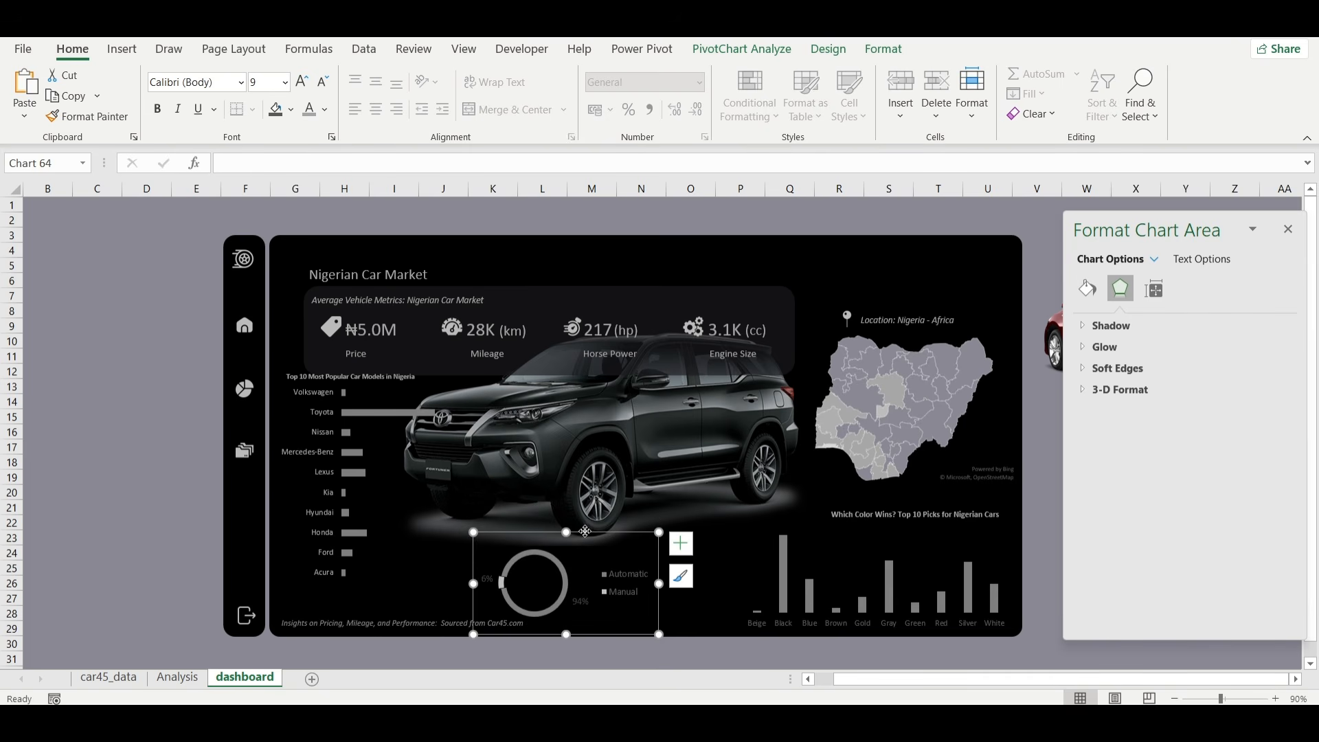
{"action": "left_click_drag", "start_coordinate": [584, 531], "coordinate": [632, 532]}
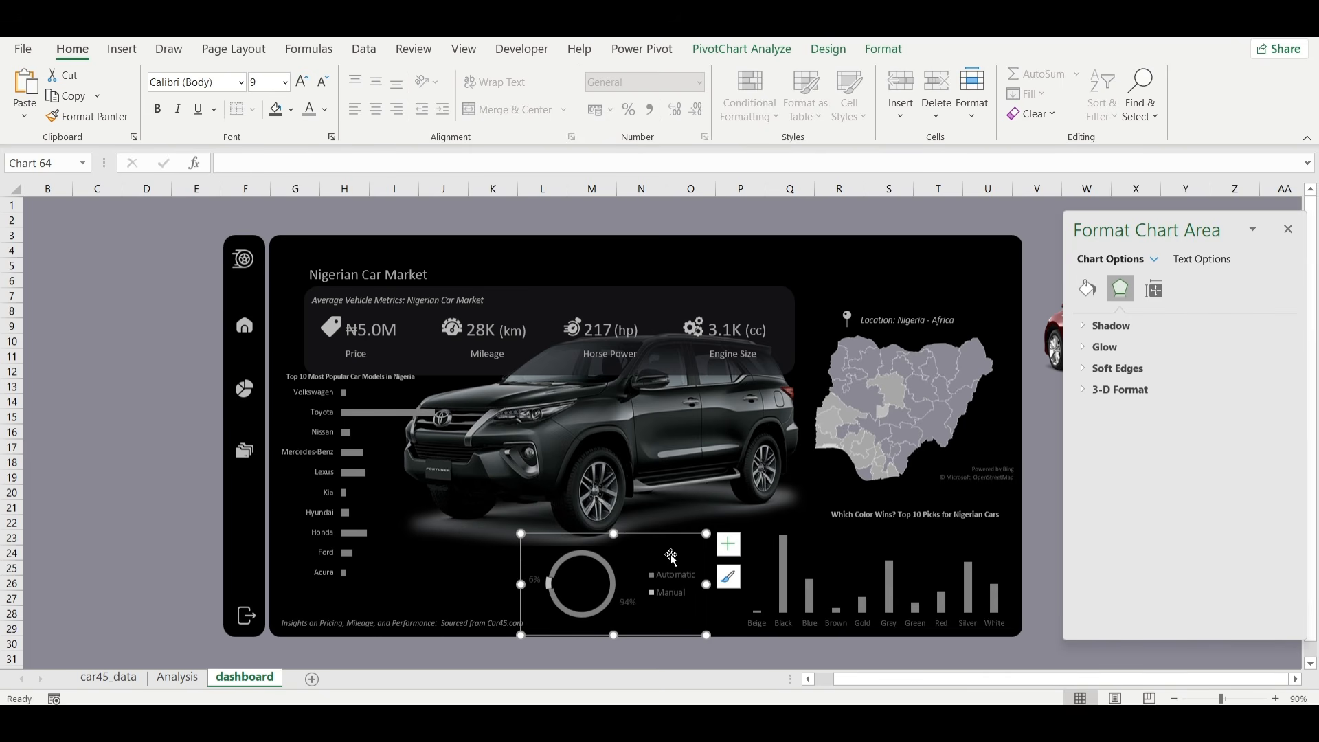
Reduce the doughnut chart's font size to 8 and nudge the chart slightly downward.
{"action": "left_click", "coordinate": [322, 81]}
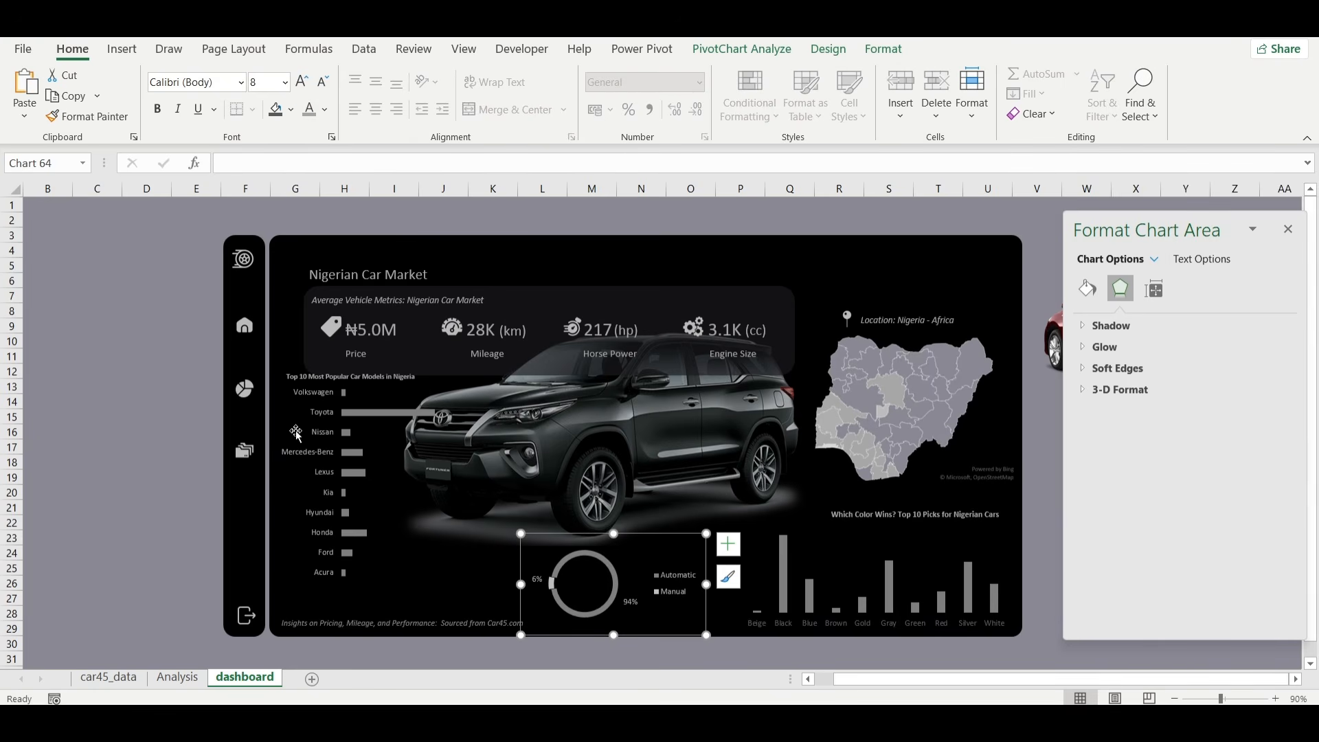
{"action": "left_click", "coordinate": [97, 477]}
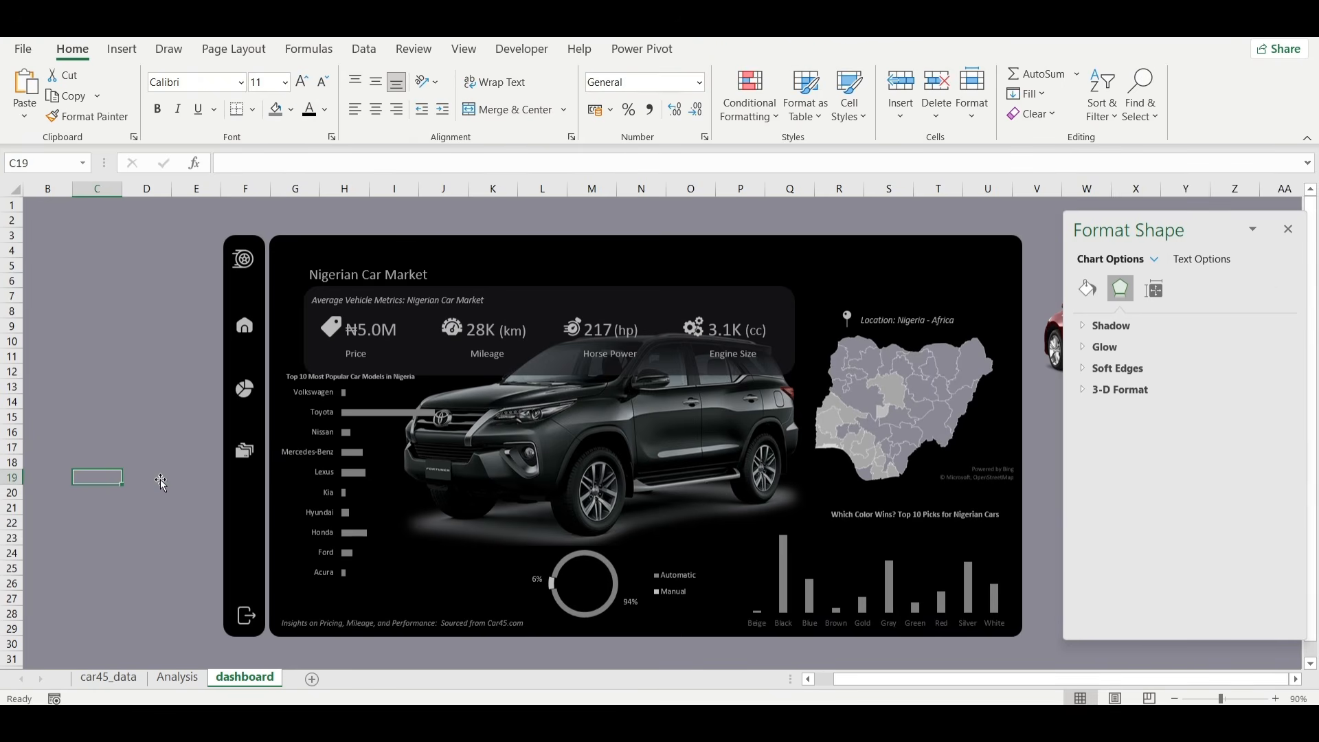
{"action": "left_click", "coordinate": [656, 584]}
{"action": "left_click", "coordinate": [671, 536]}
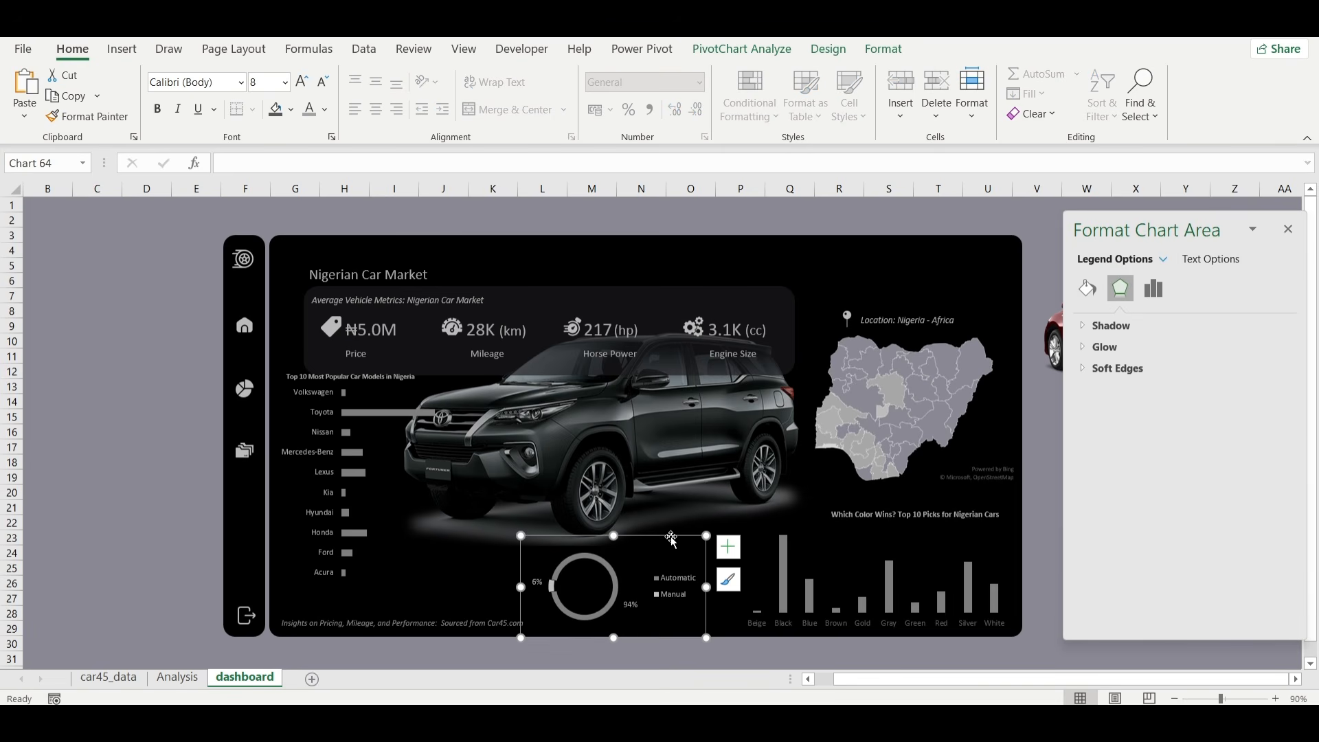
{"action": "key", "text": "ctrl+Down"}
{"action": "key", "text": "ctrl+Down"}
{"action": "key", "text": "ctrl+Down"}
{"action": "key", "text": "ctrl+Down"}
{"action": "key", "text": "ctrl+Down"}
{"action": "key", "text": "ctrl+Down"}
{"action": "key", "text": "ctrl+Down"}
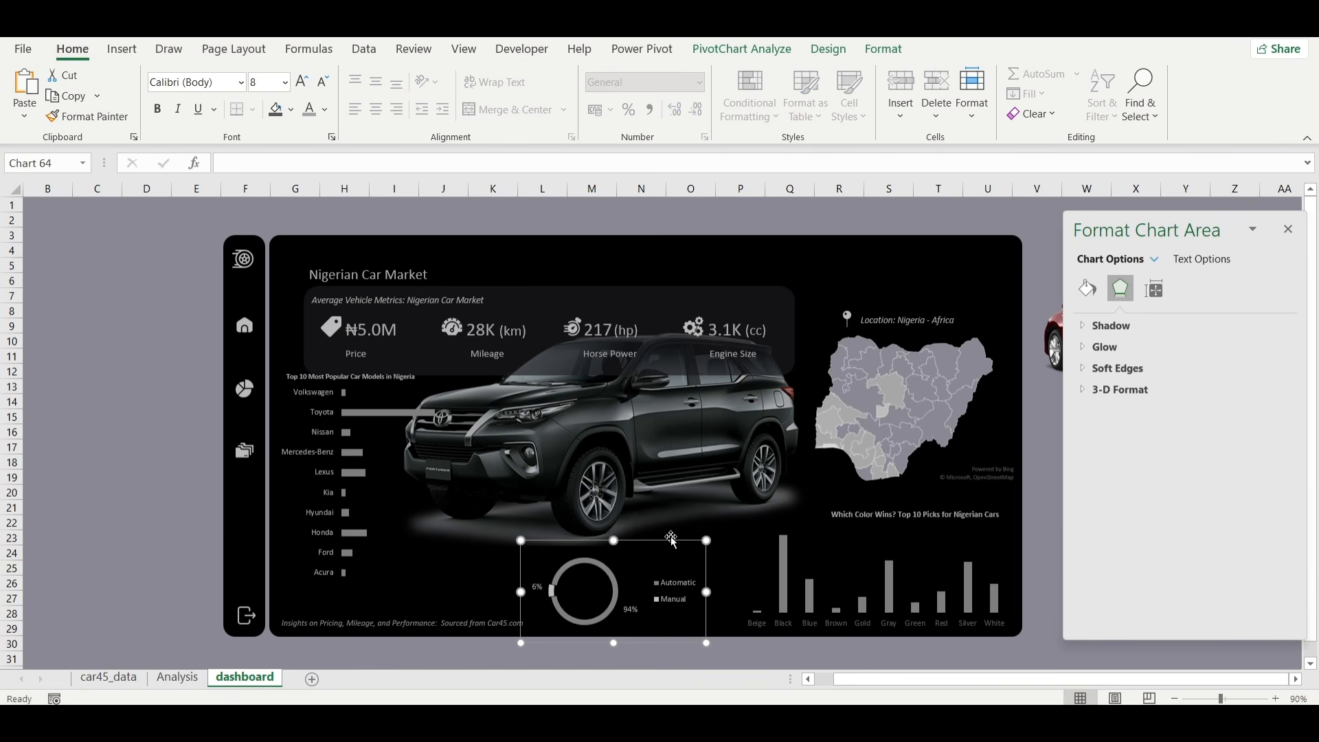
{"action": "key", "text": "ctrl+Down"}
{"action": "key", "text": "ctrl+Down"}
{"action": "key", "text": "ctrl+Down"}
{"action": "left_click", "coordinate": [761, 658]}
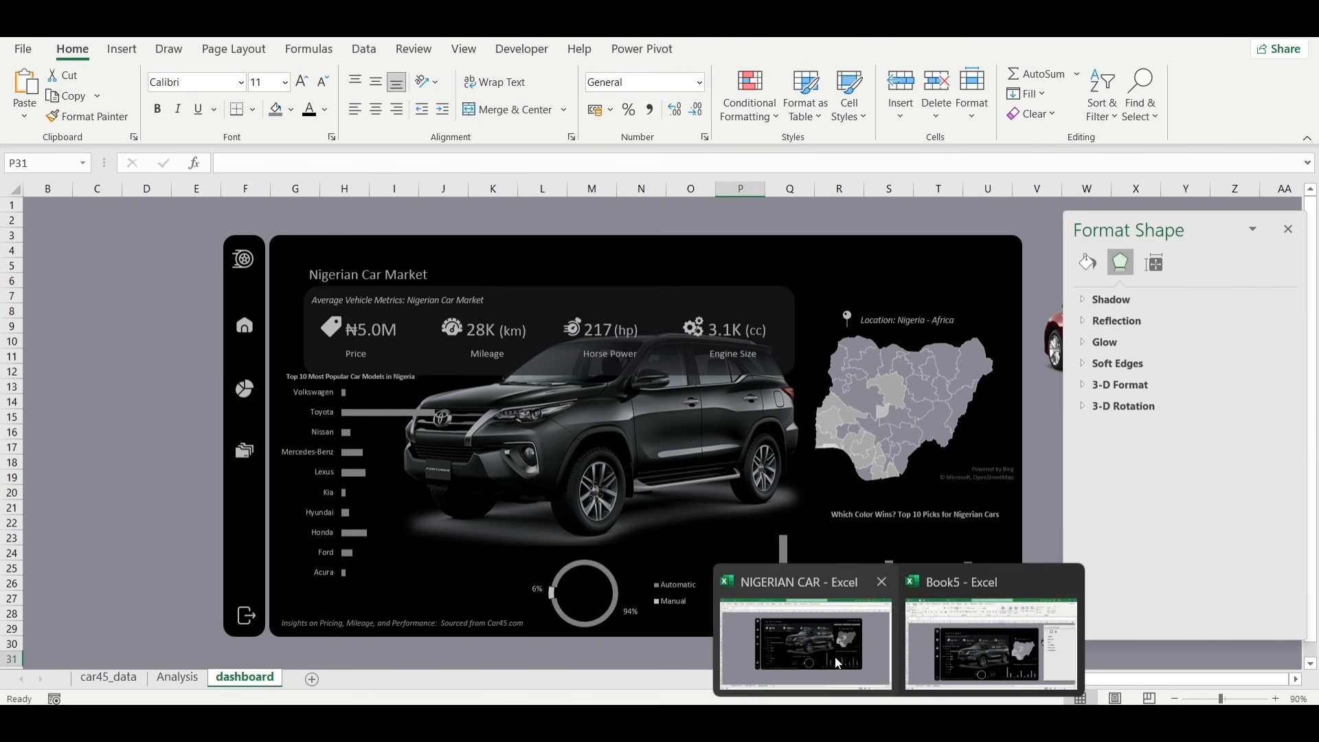
Copy the title "Naija Drivers' Choice: Automatic or Manual?" from the NIGERIAN CAR workbook into Book5 and place it above the doughnut chart.
{"action": "left_click", "coordinate": [837, 662]}
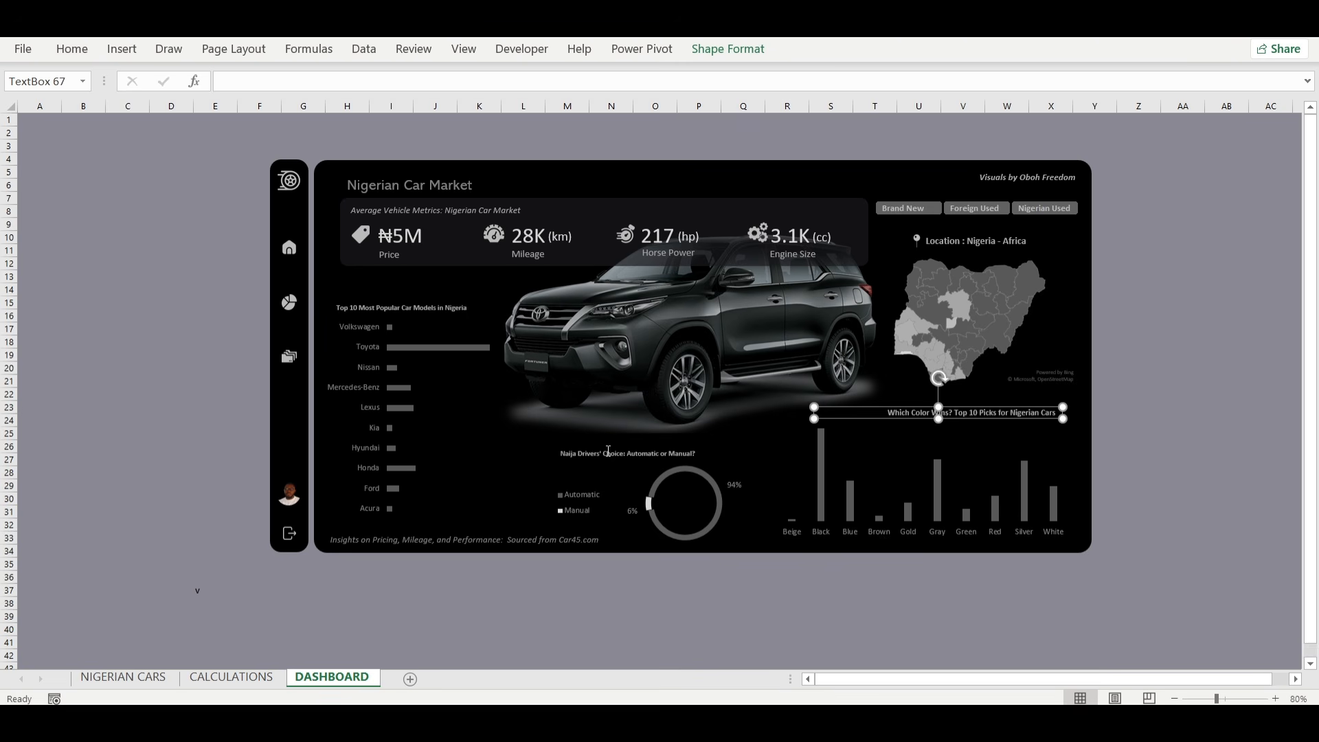
{"action": "left_click", "coordinate": [610, 453]}
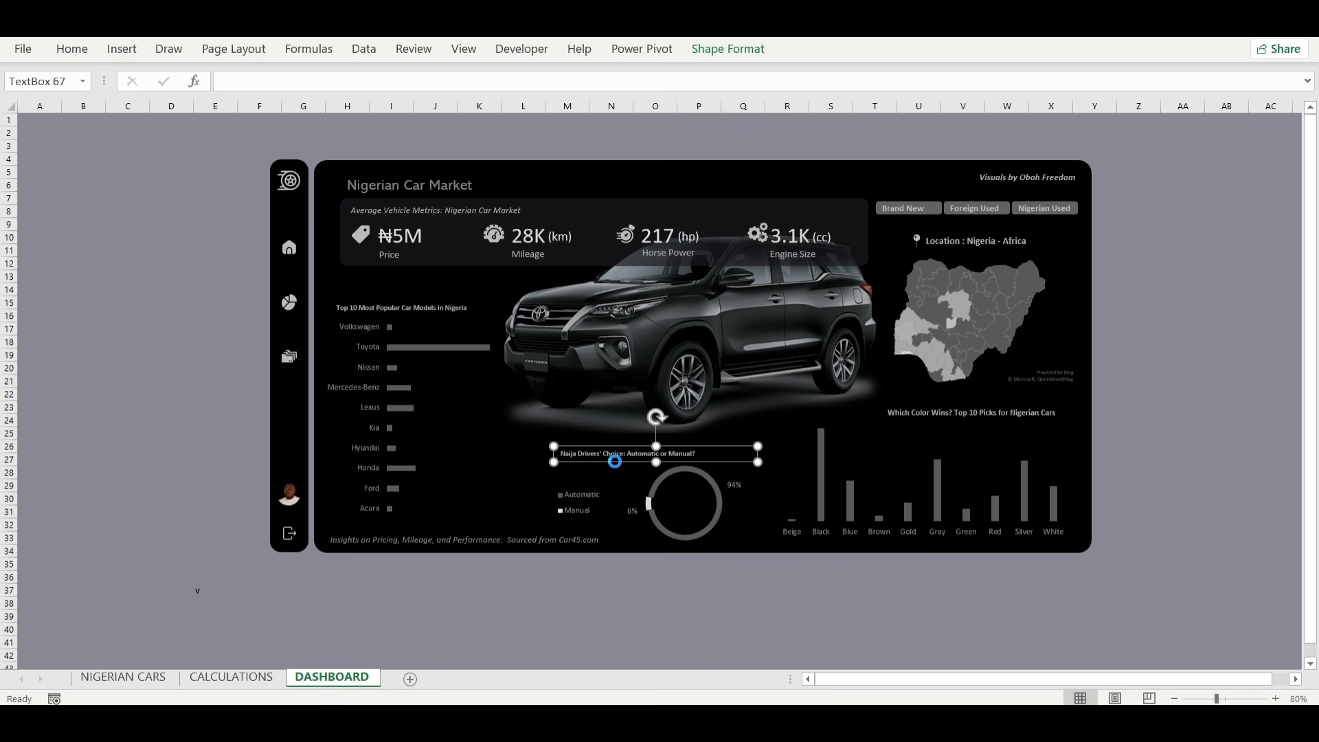
{"action": "mouse_move", "coordinate": [898, 721]}
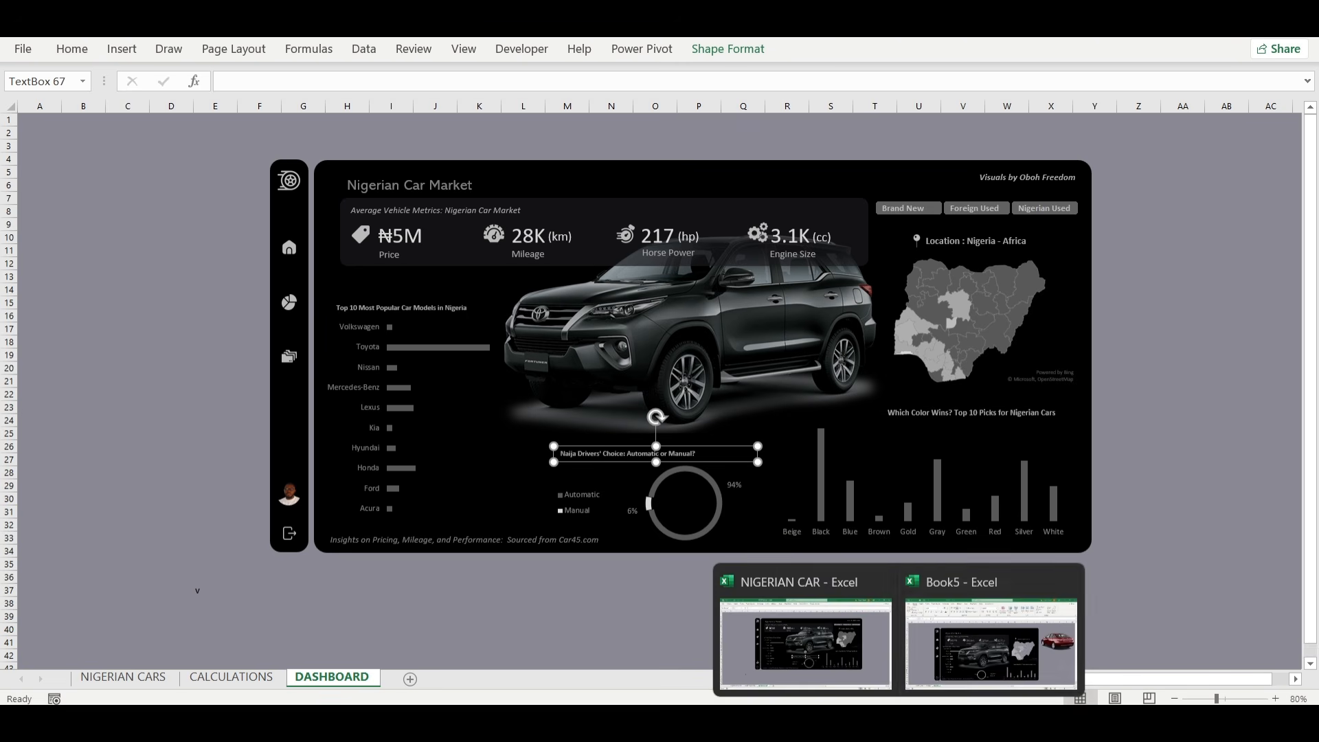
{"action": "left_click", "coordinate": [935, 669]}
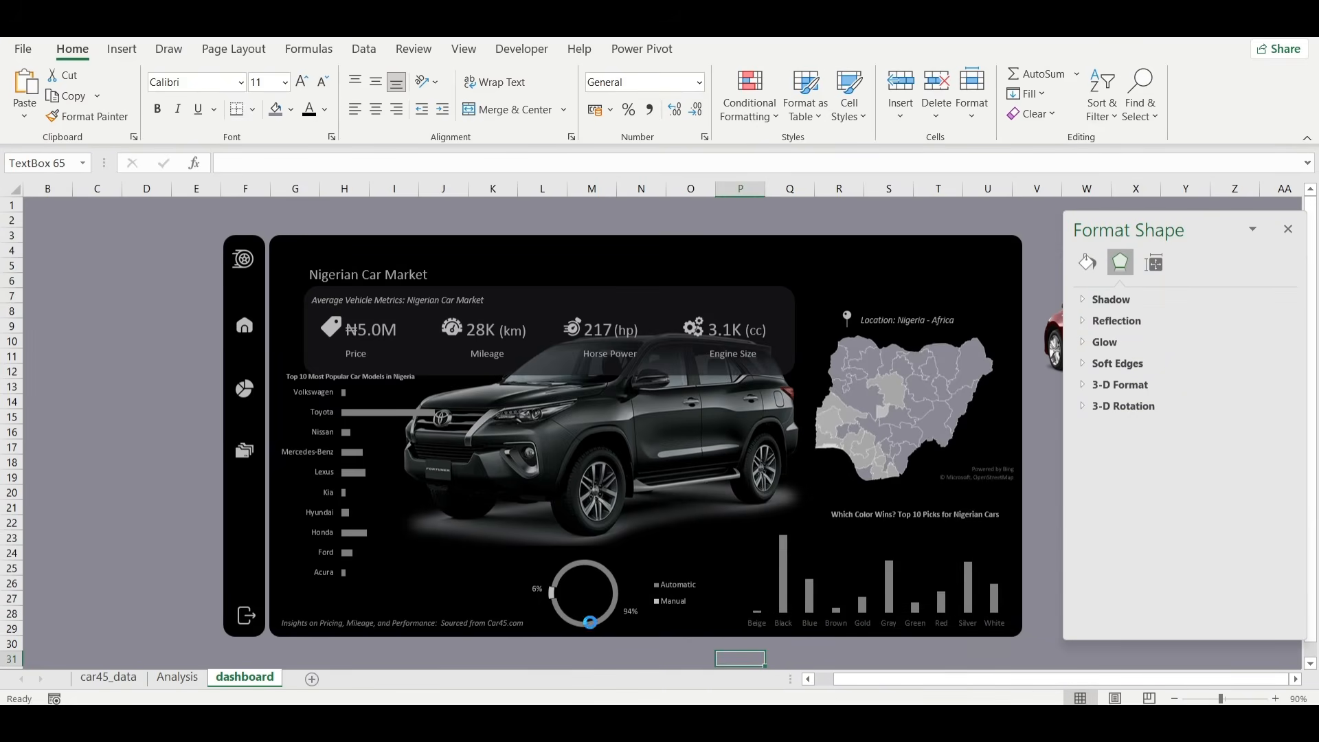
{"action": "key", "text": "ctrl+v"}
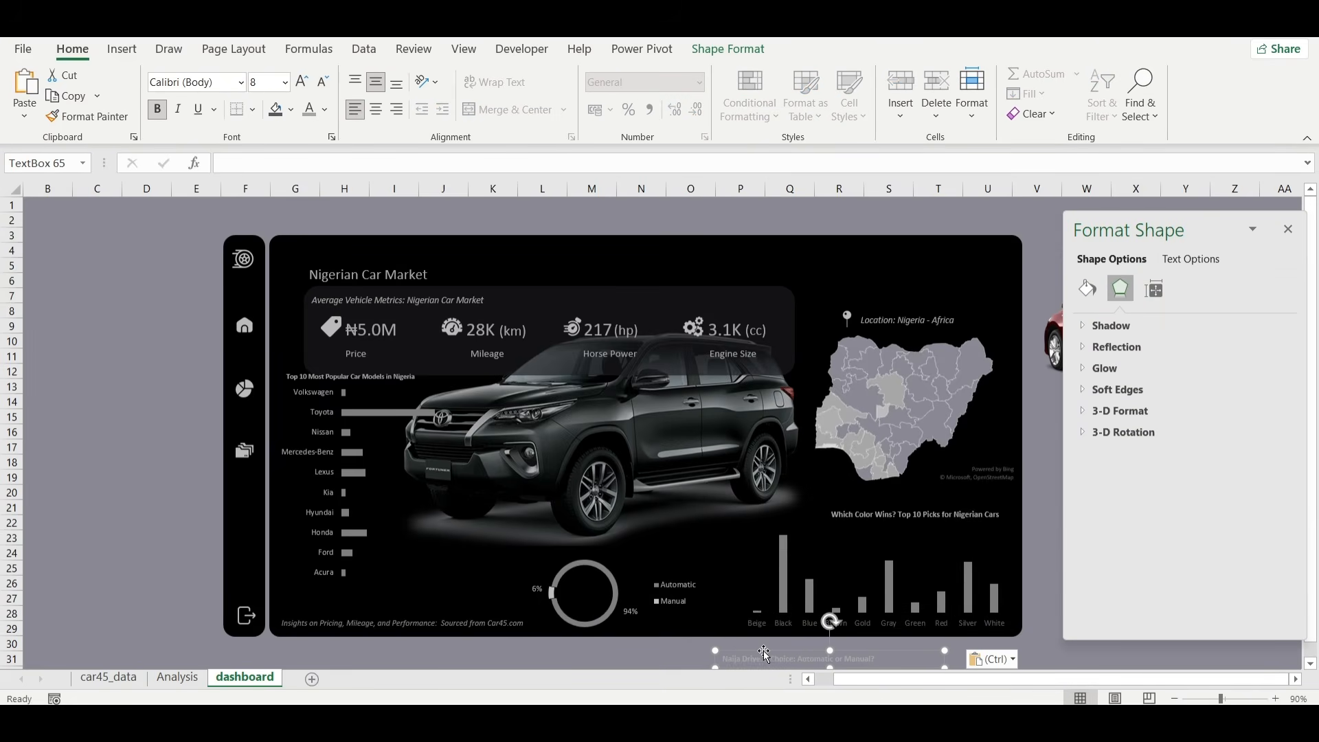
{"action": "left_click_drag", "start_coordinate": [764, 651], "coordinate": [664, 550]}
{"action": "mouse_move", "coordinate": [580, 534]}
{"action": "left_mouse_down"}
{"action": "mouse_move", "coordinate": [554, 535]}
{"action": "mouse_move", "coordinate": [566, 542]}
{"action": "left_mouse_up"}
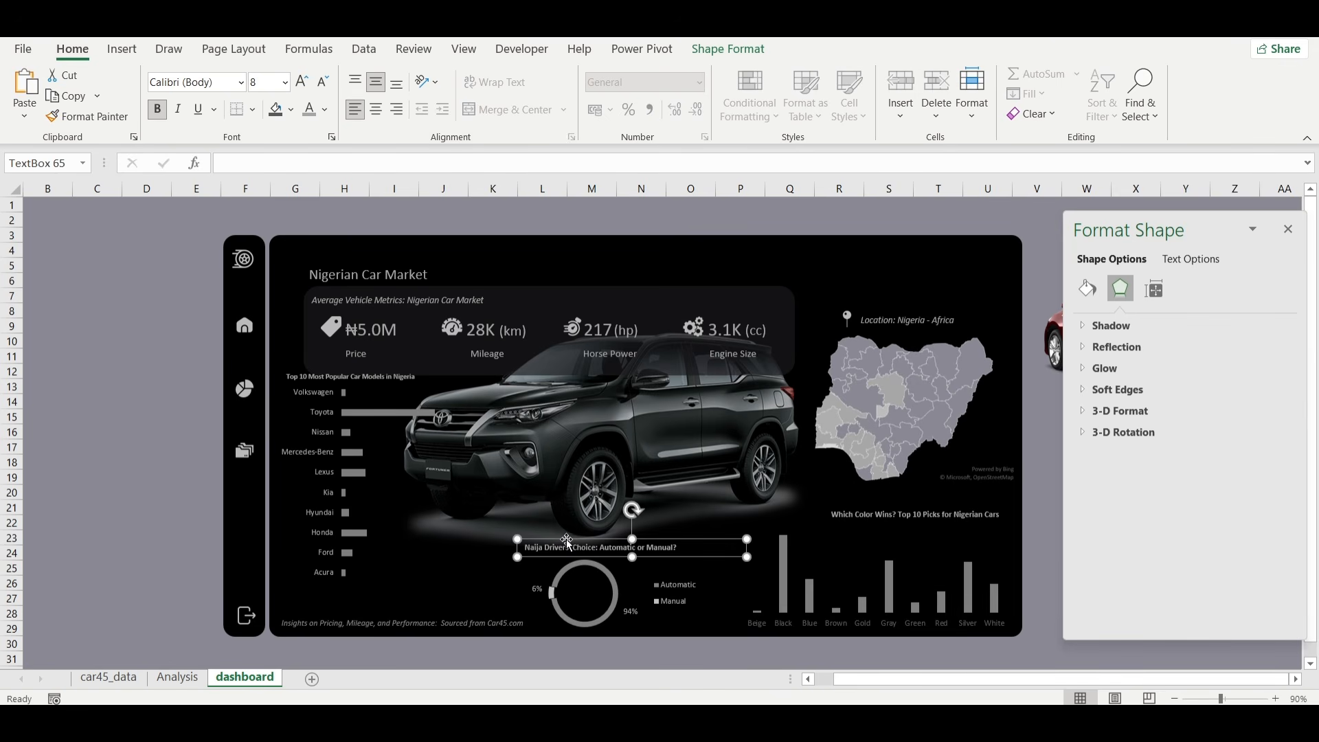
Try font size 7 on the doughnut chart's title and set it back to 8.
{"action": "left_click", "coordinate": [324, 84]}
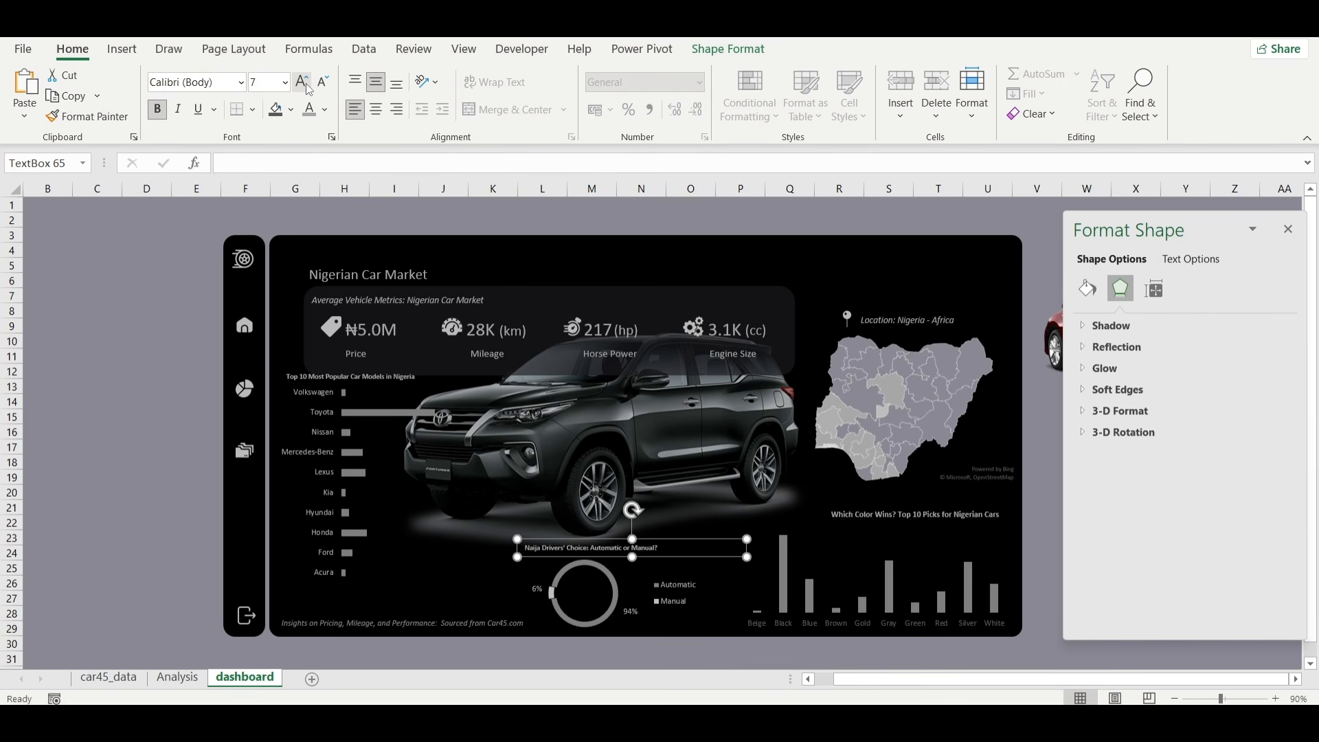
{"action": "left_click", "coordinate": [306, 84]}
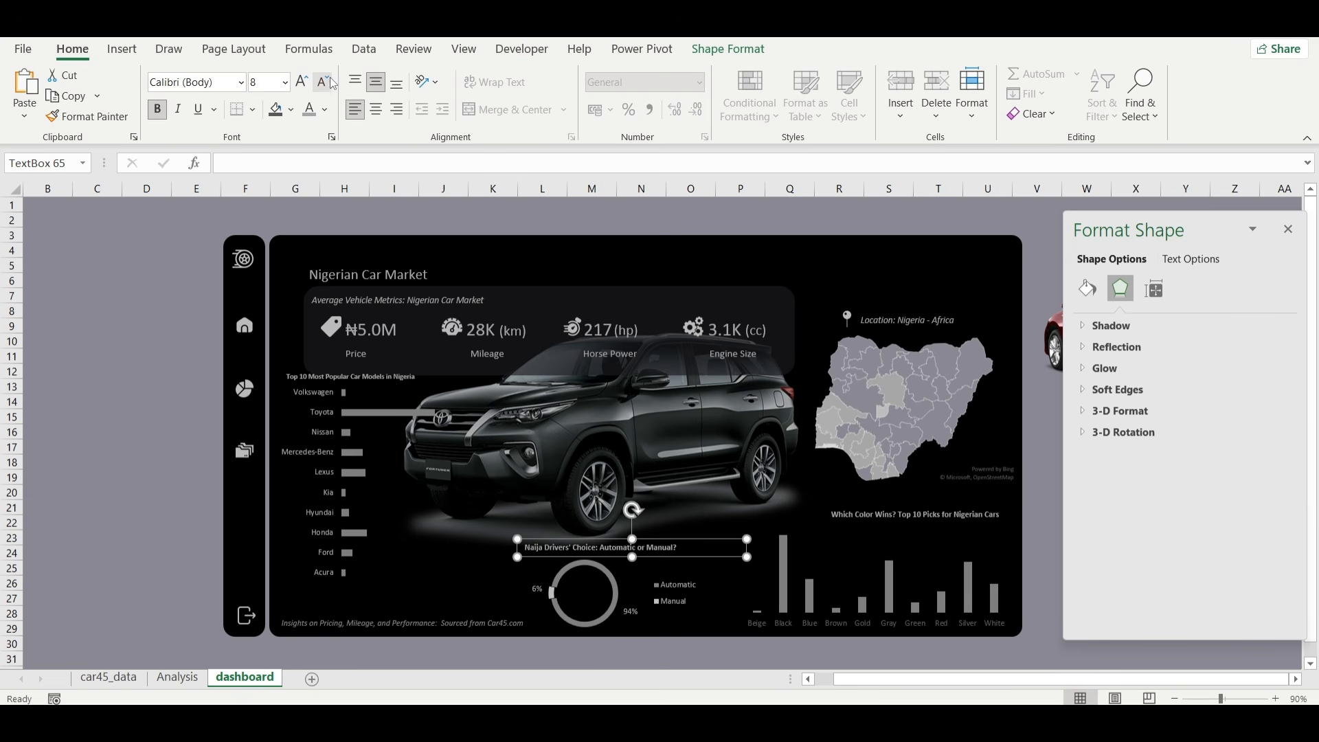
{"action": "left_click", "coordinate": [325, 84]}
{"action": "left_click", "coordinate": [307, 82]}
{"action": "left_click", "coordinate": [176, 377]}
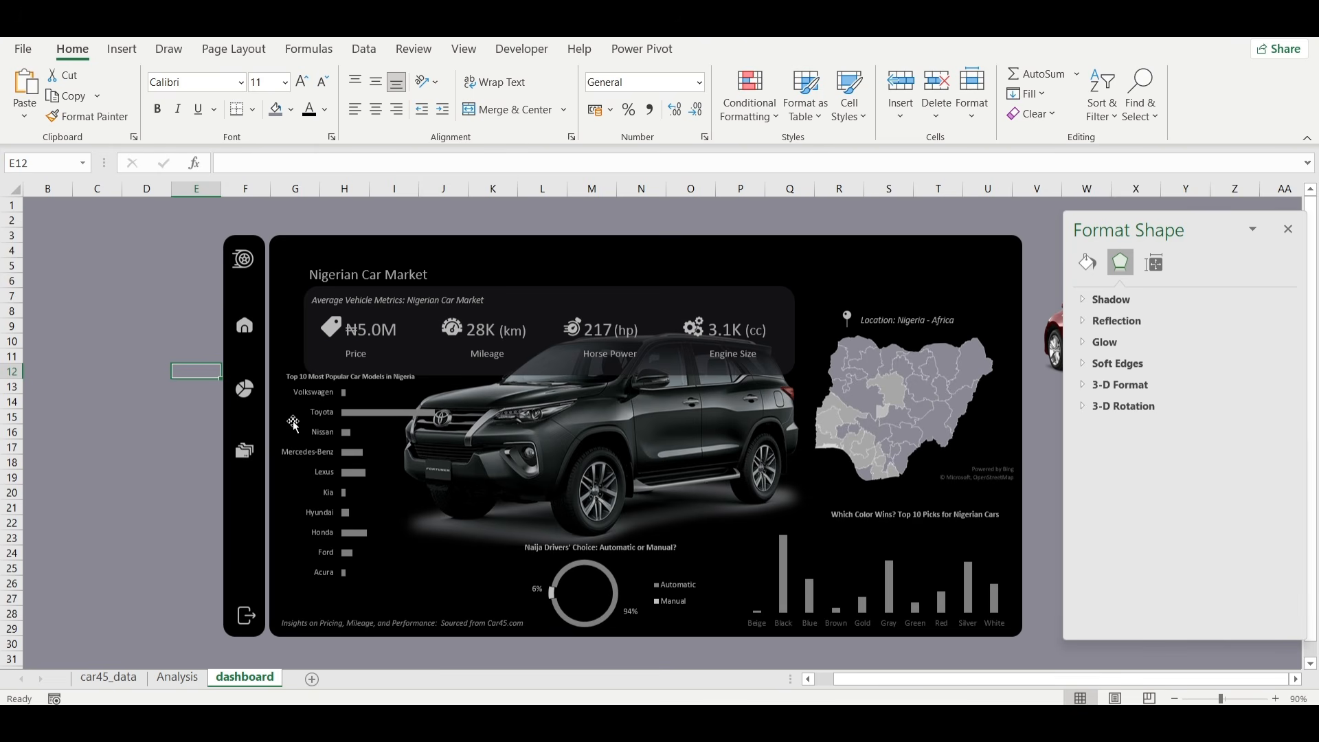
Insert a condition slicer for the TOP CAR MODELS pivot table on the Analysis sheet and shift it beside the table.
{"action": "left_click", "coordinate": [177, 677]}
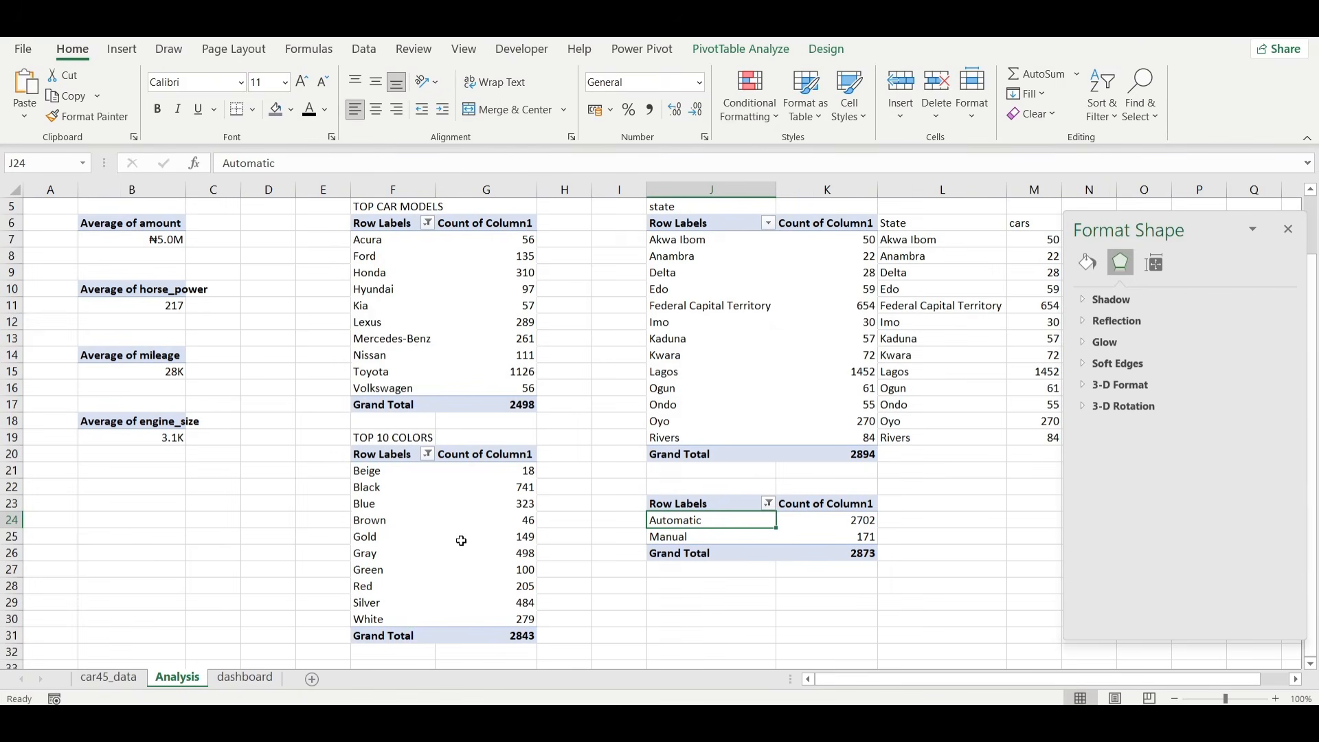
{"action": "left_click", "coordinate": [401, 309]}
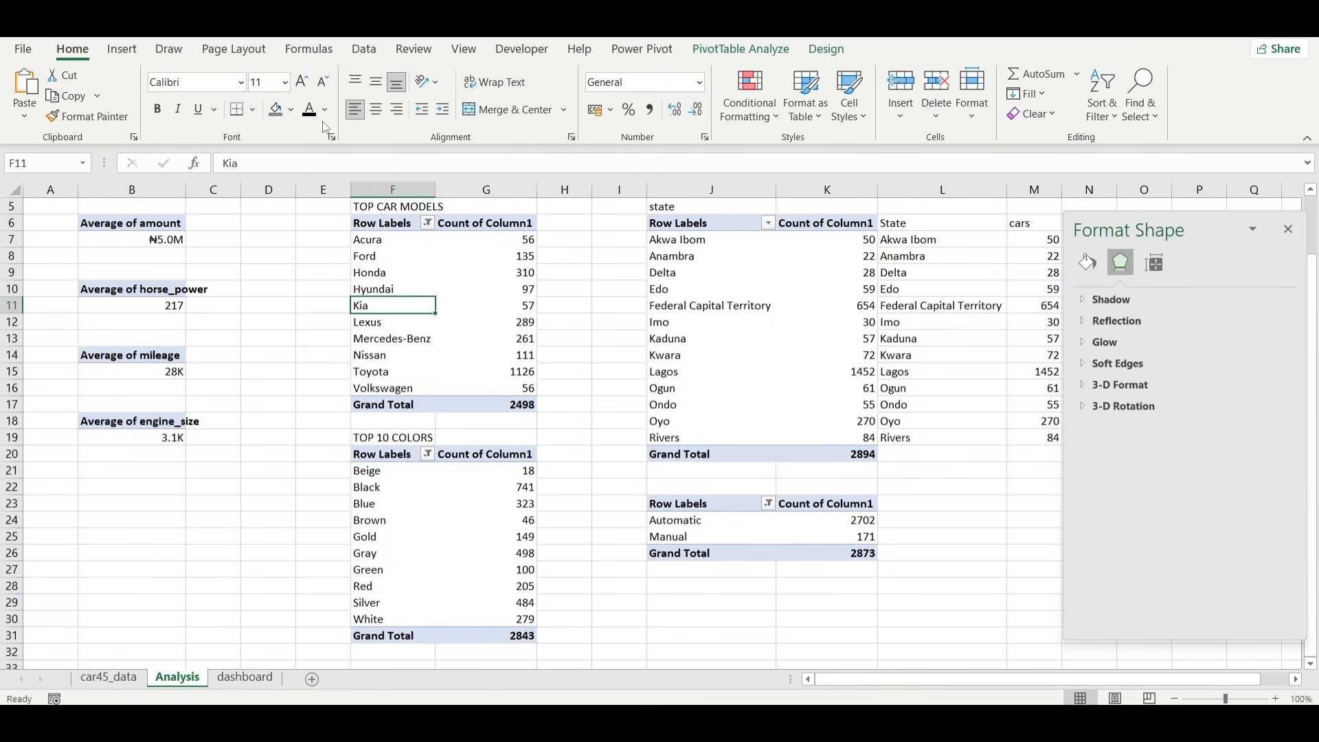
{"action": "left_click", "coordinate": [121, 49]}
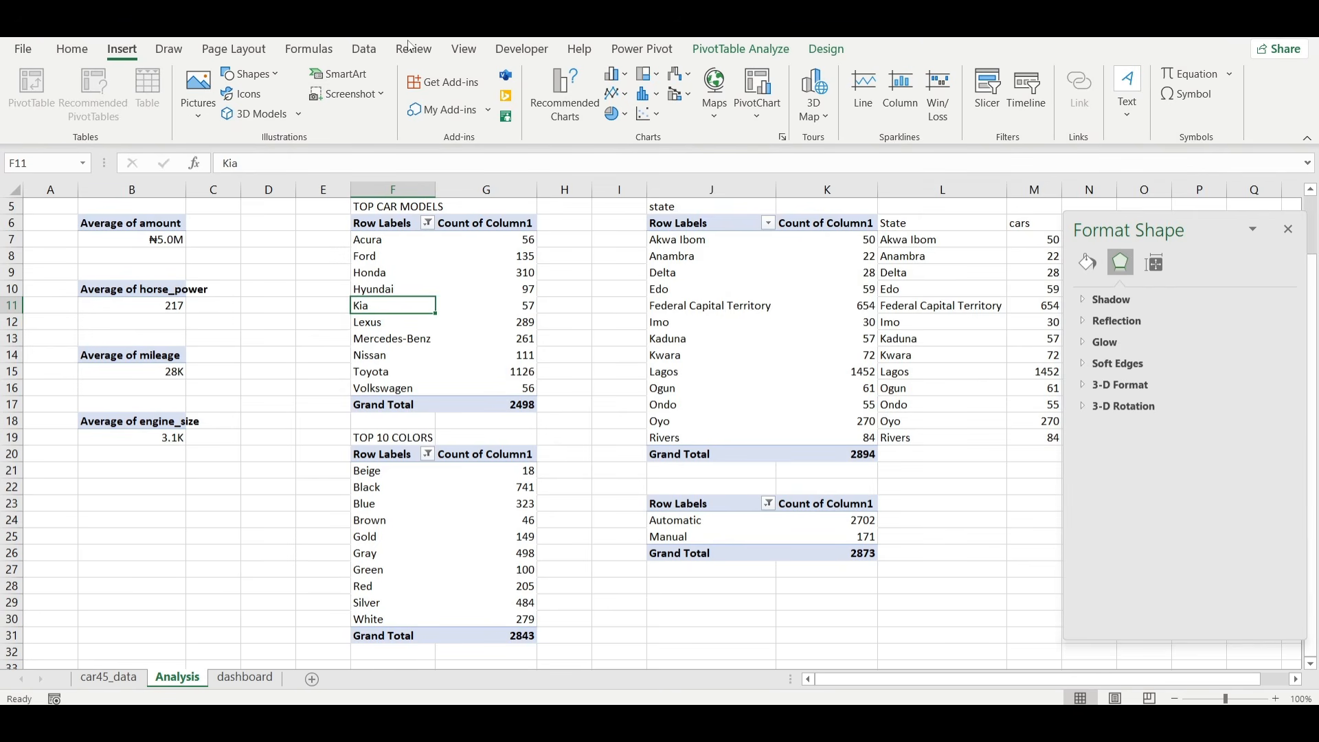
{"action": "left_click", "coordinate": [1003, 91]}
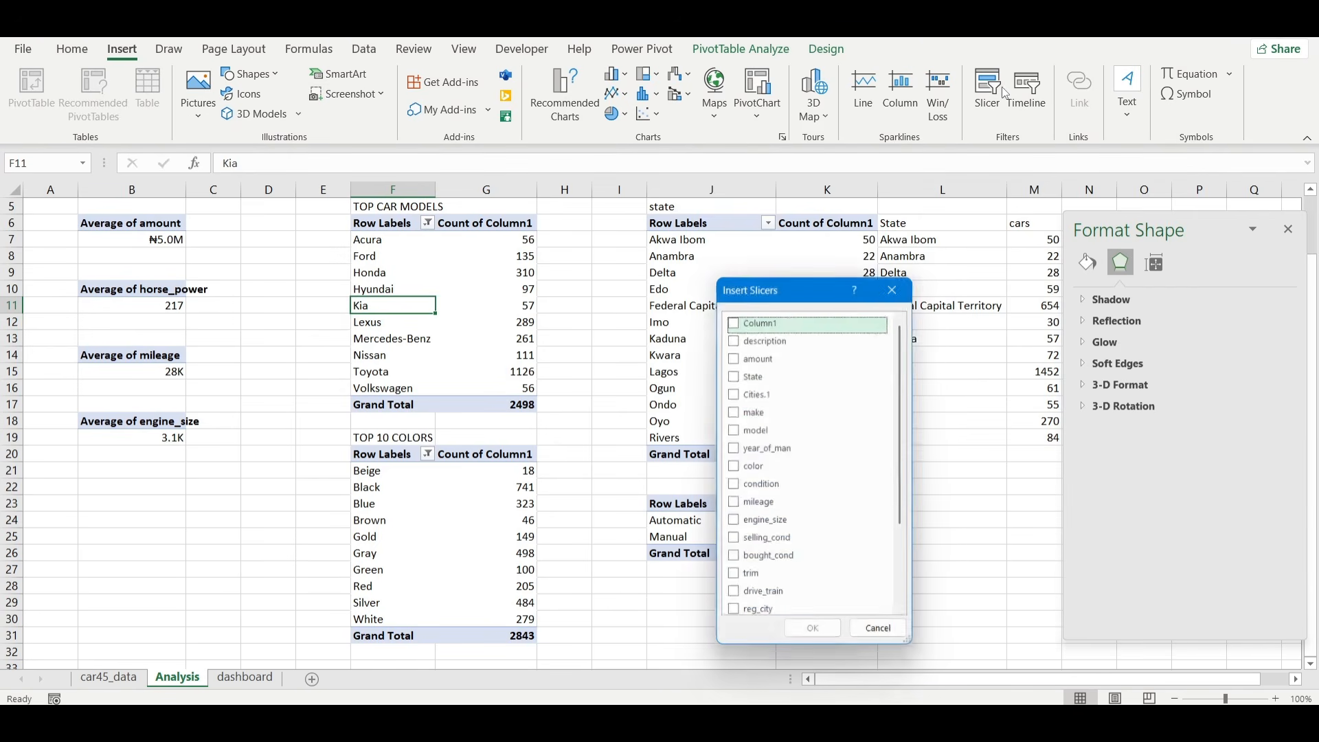
{"action": "left_click", "coordinate": [756, 486]}
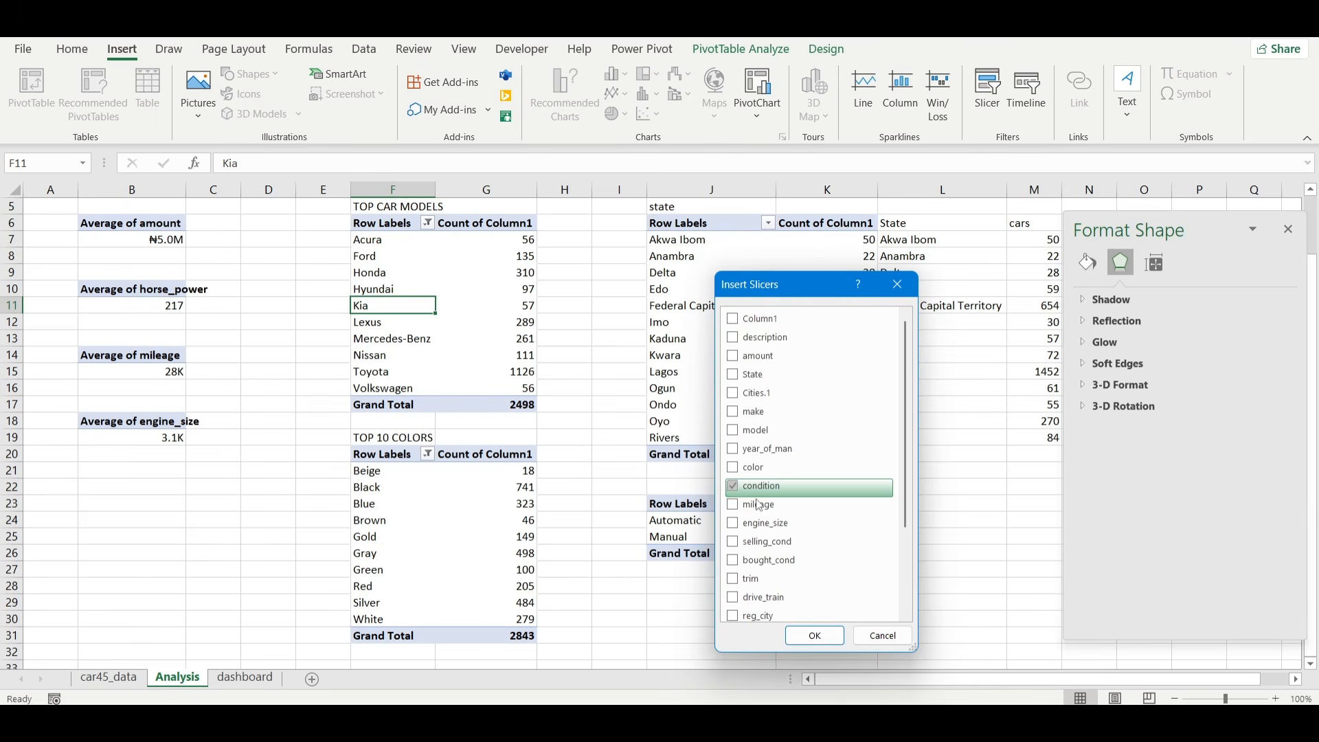
{"action": "left_click", "coordinate": [814, 635]}
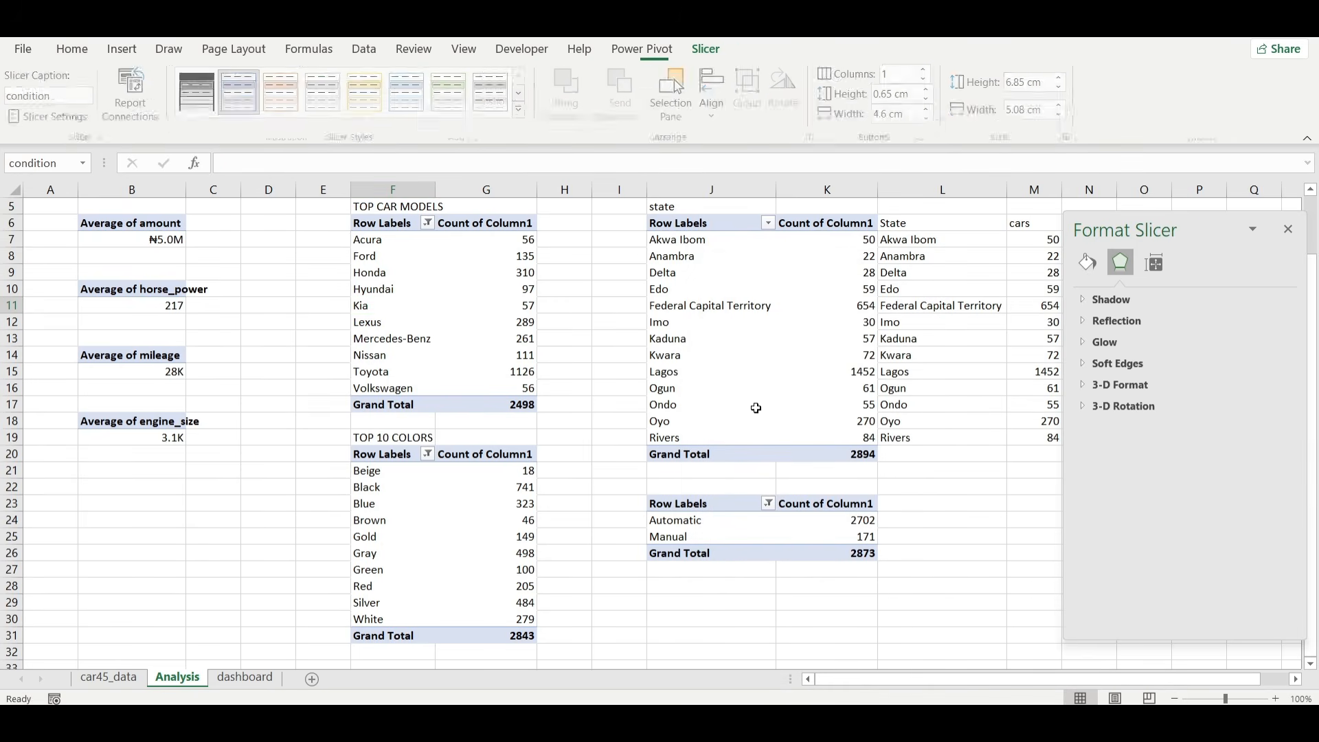
{"action": "left_click_drag", "start_coordinate": [710, 462], "coordinate": [640, 456]}
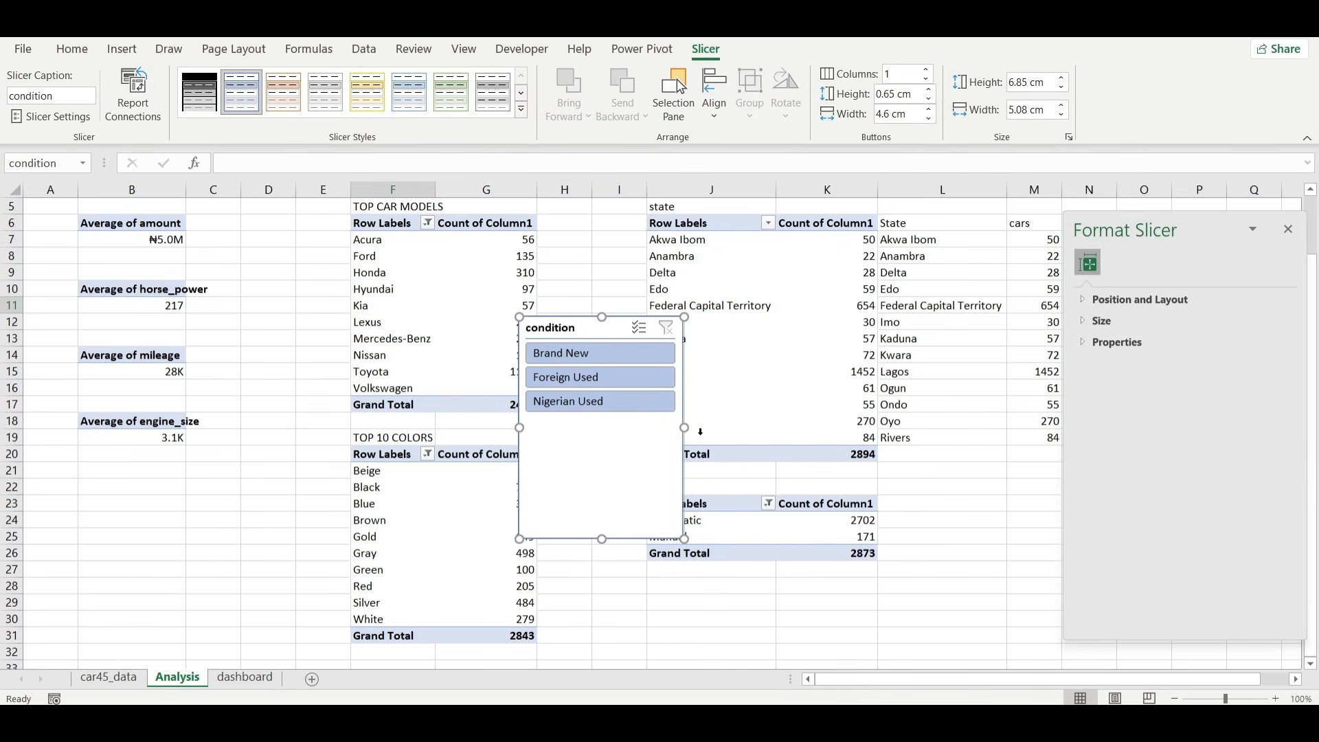
Duplicate the dark gray built-in slicer style to start a custom style.
{"action": "right_click", "coordinate": [487, 107]}
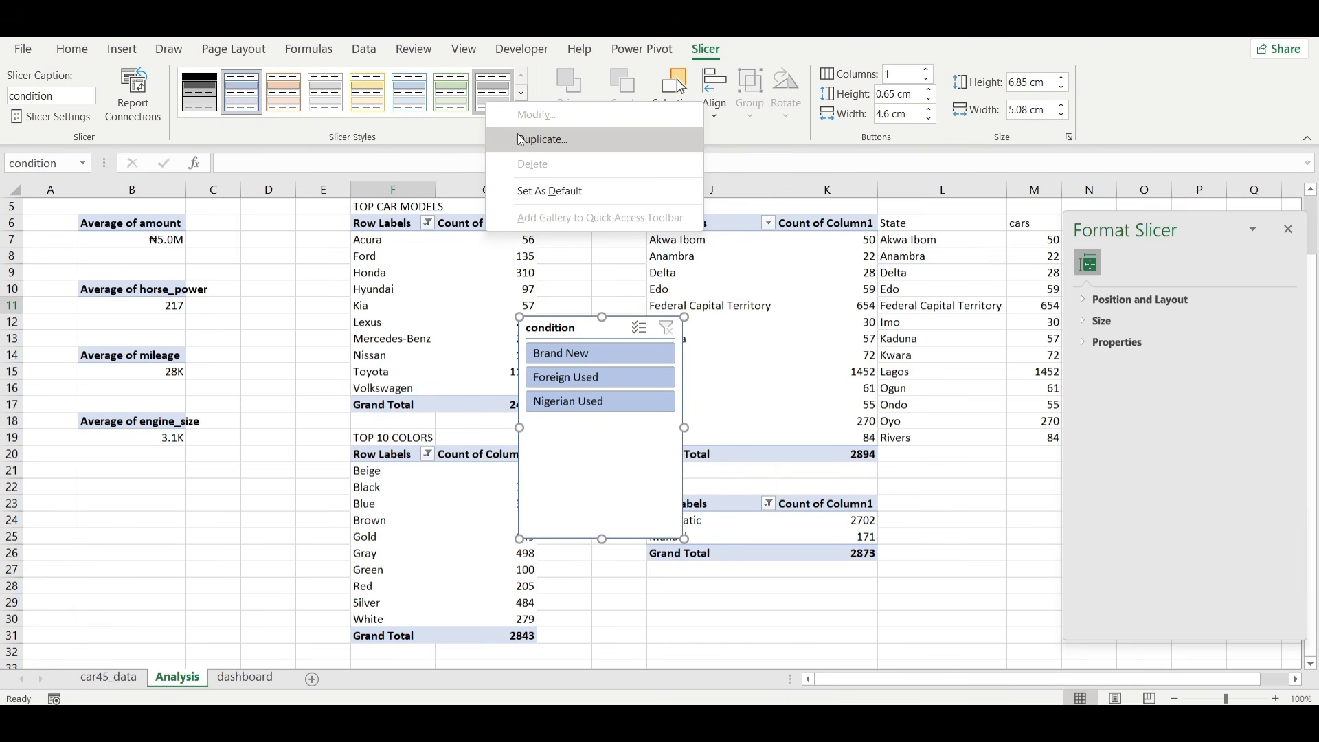
{"action": "left_click", "coordinate": [545, 90]}
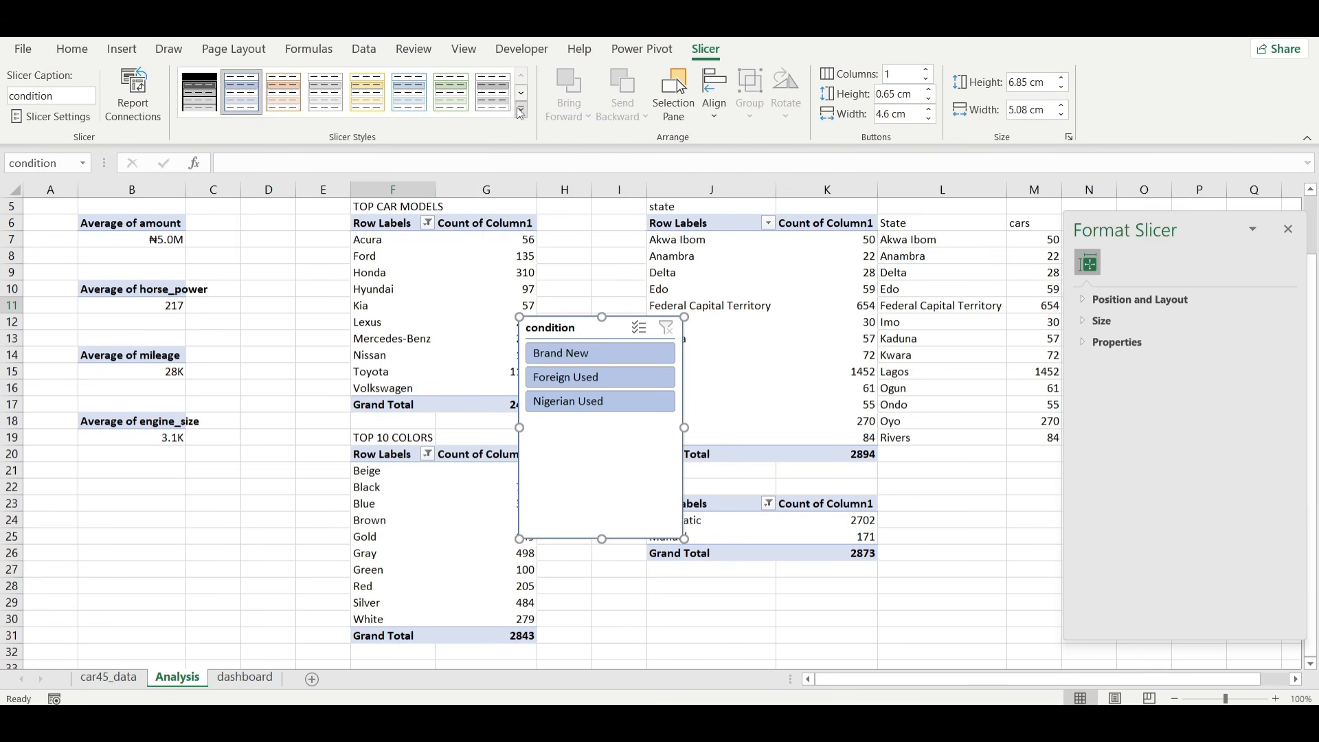
{"action": "left_click", "coordinate": [521, 111]}
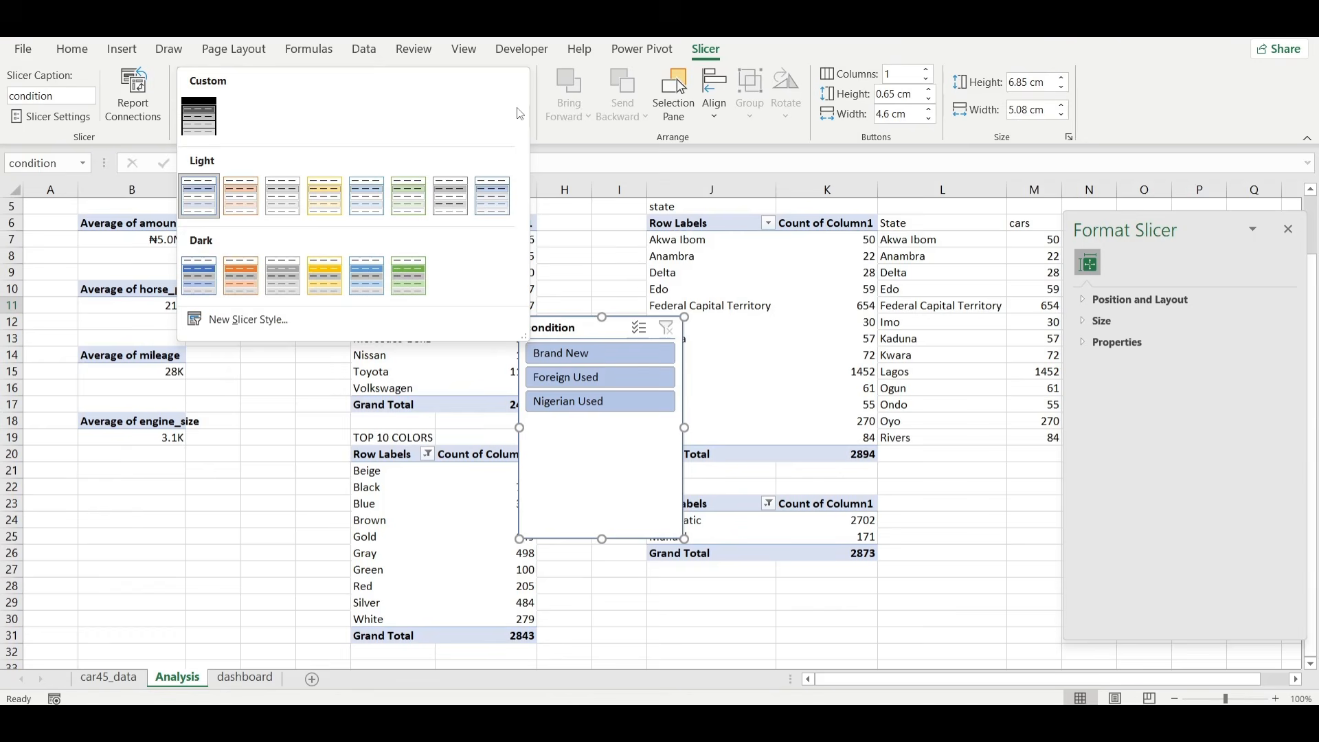
{"action": "right_click", "coordinate": [279, 290]}
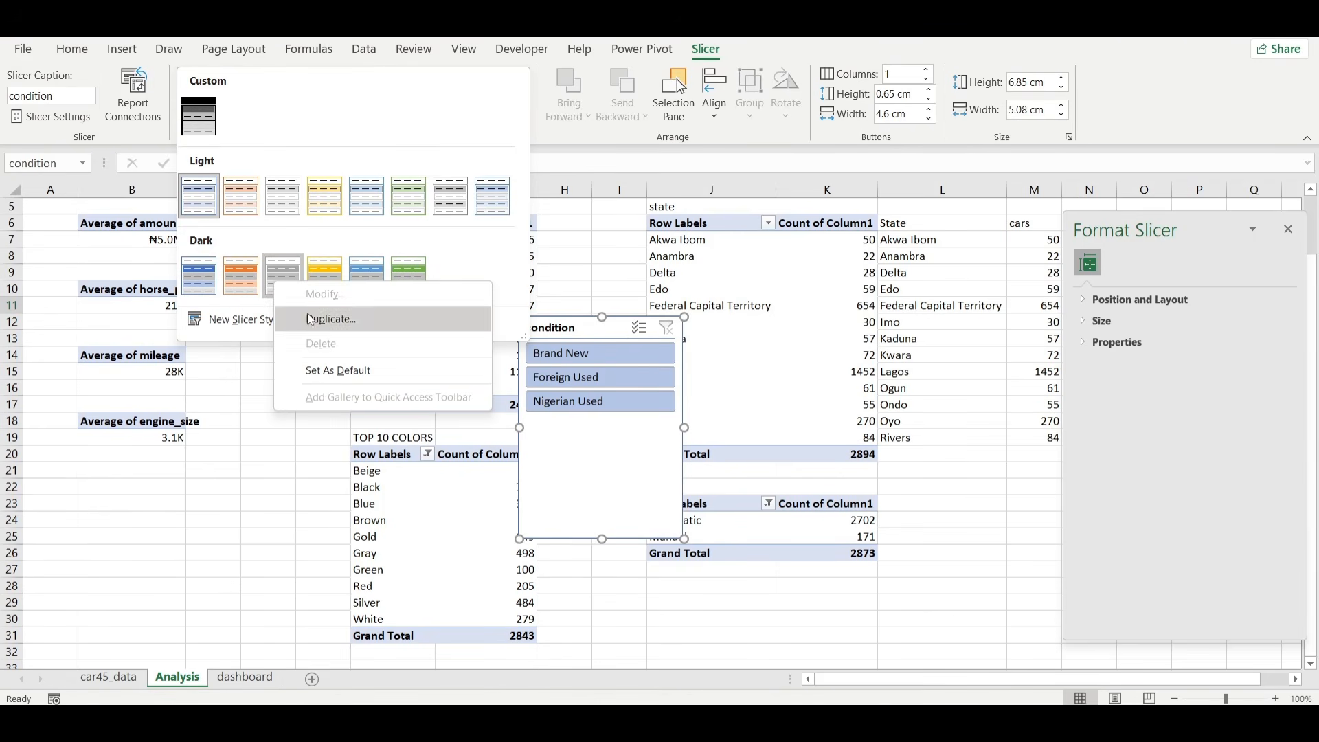
{"action": "left_click", "coordinate": [308, 314]}
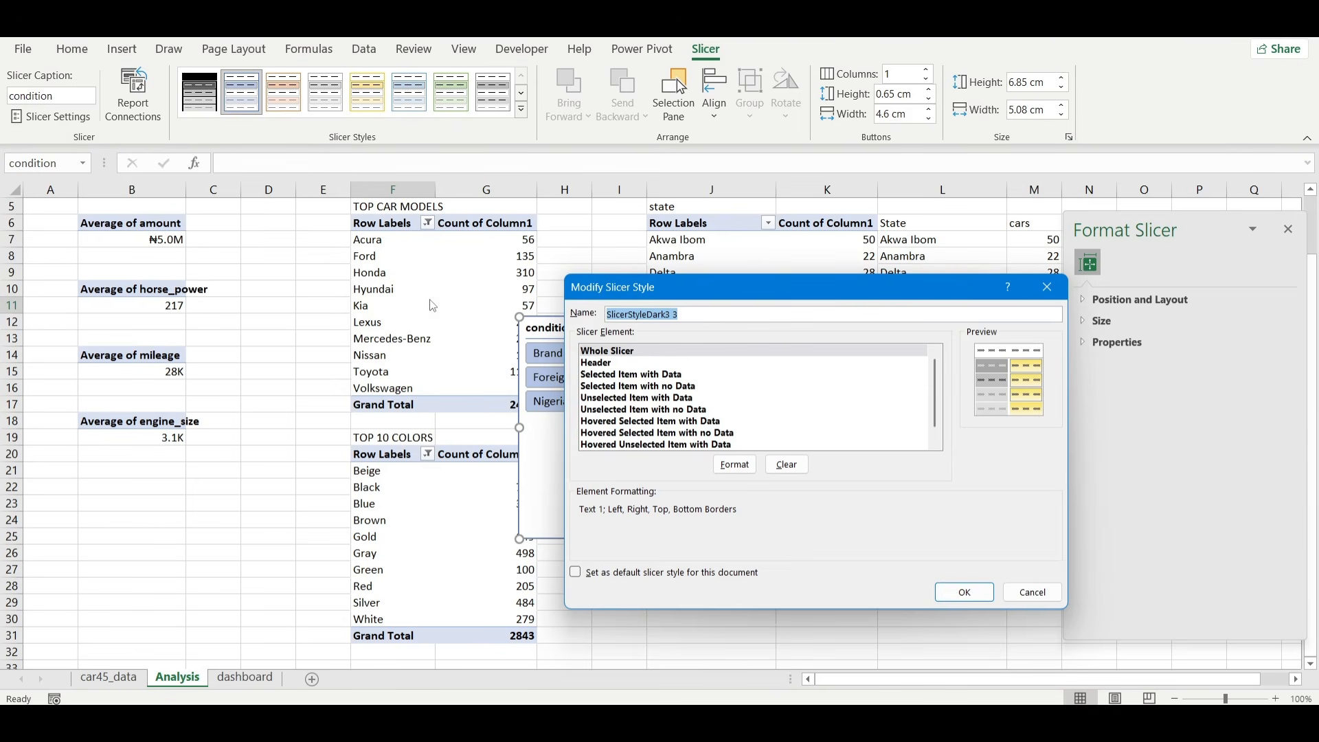
Format the custom style's Whole Slicer element with a black fill and no borders.
{"action": "left_click", "coordinate": [741, 464]}
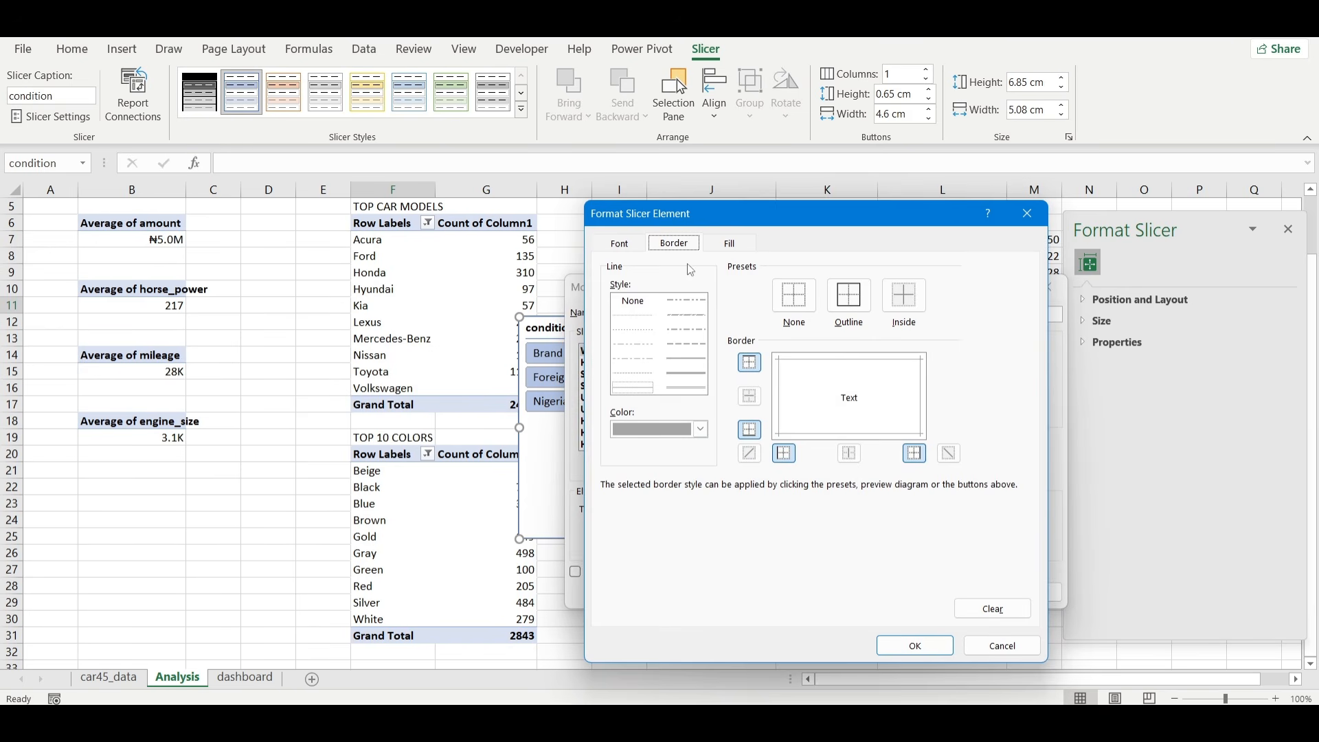
{"action": "left_click", "coordinate": [731, 243]}
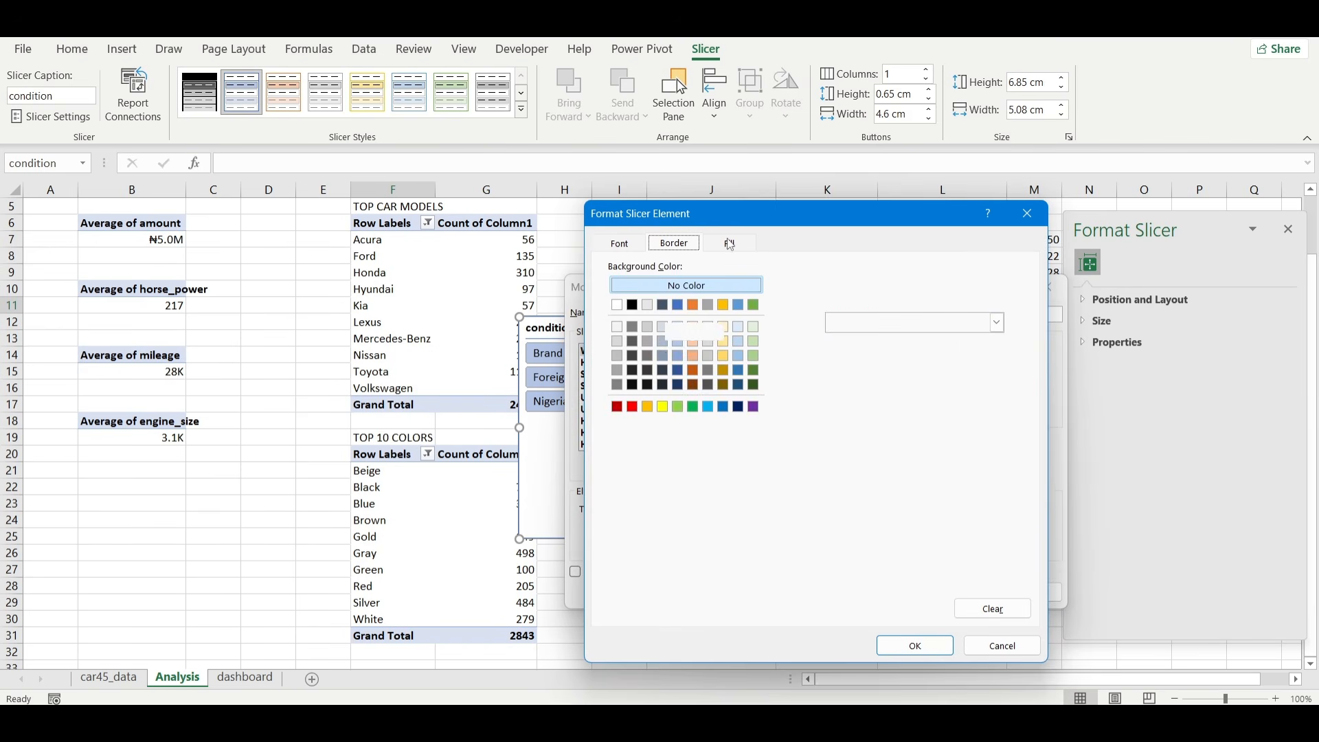
{"action": "left_click", "coordinate": [632, 304]}
{"action": "left_click", "coordinate": [619, 244]}
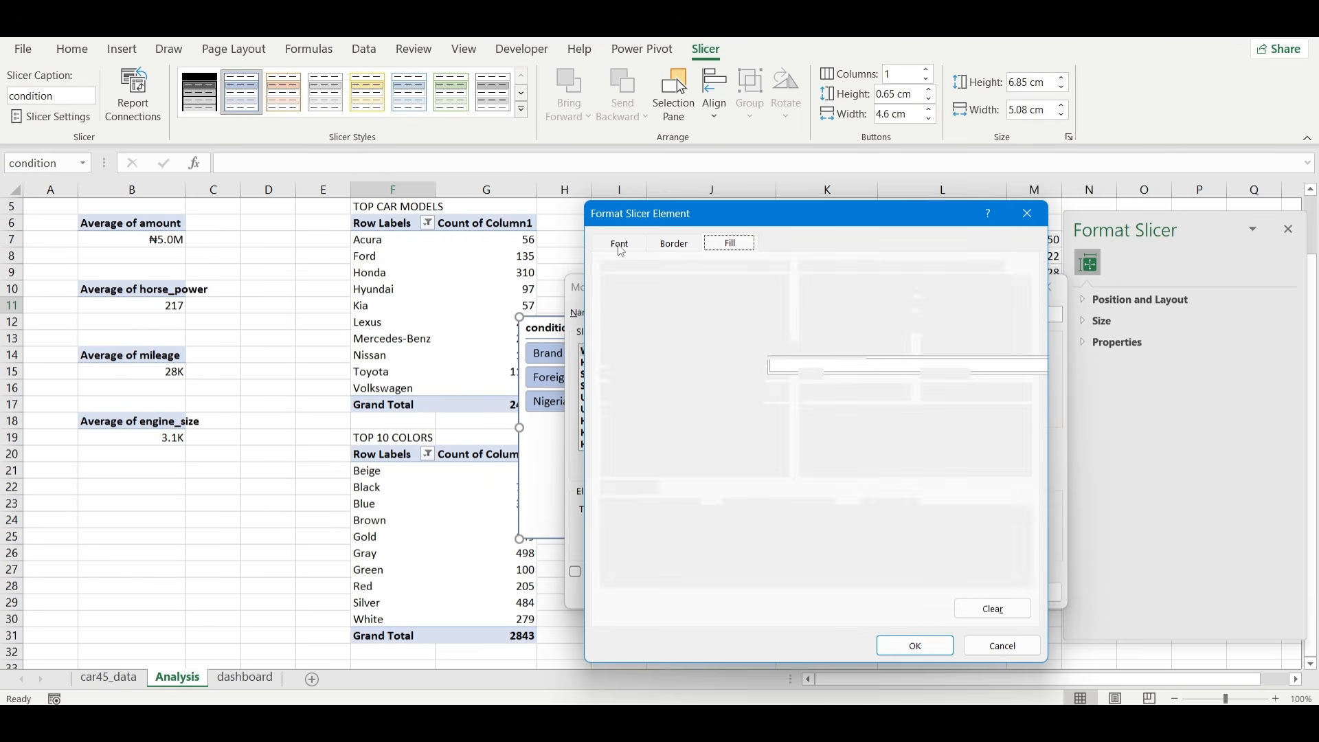
{"action": "left_click", "coordinate": [931, 653]}
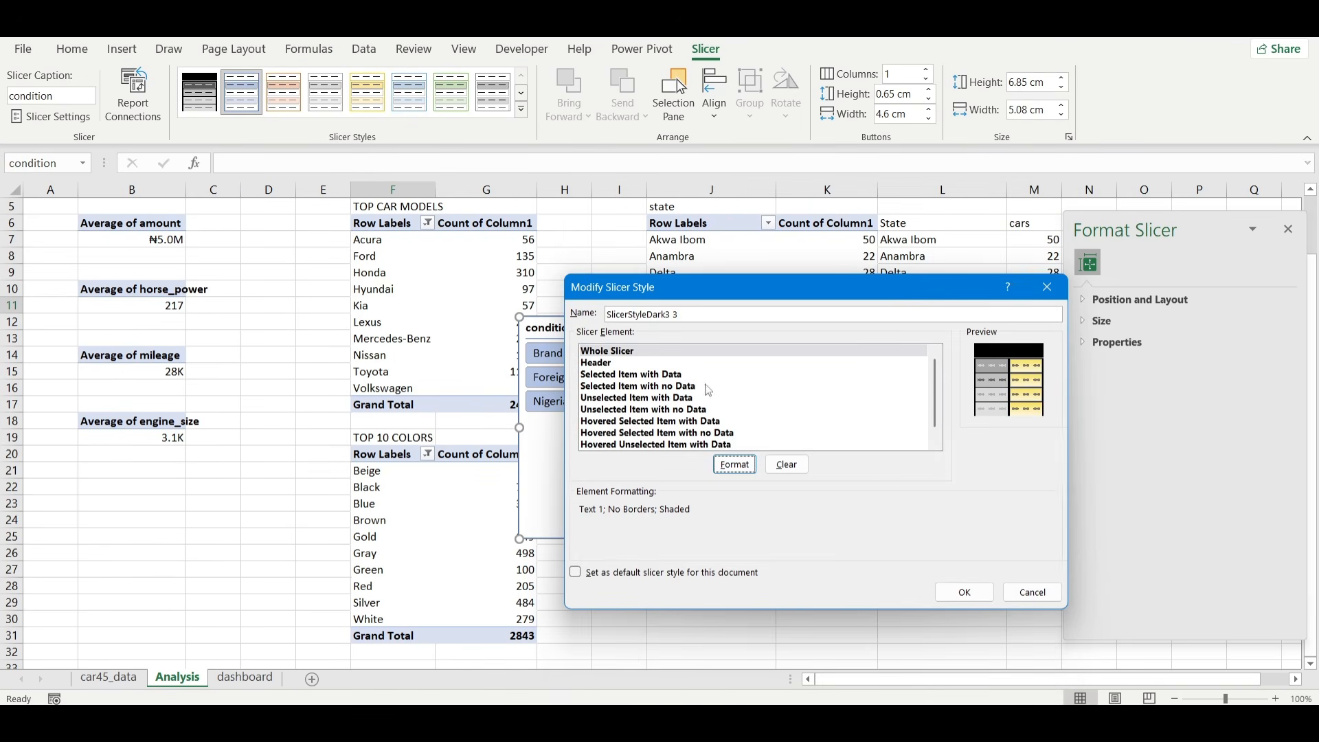
Format the Selected Item with Data element with no borders, a dark gray fill and font size 9.
{"action": "left_click", "coordinate": [670, 377]}
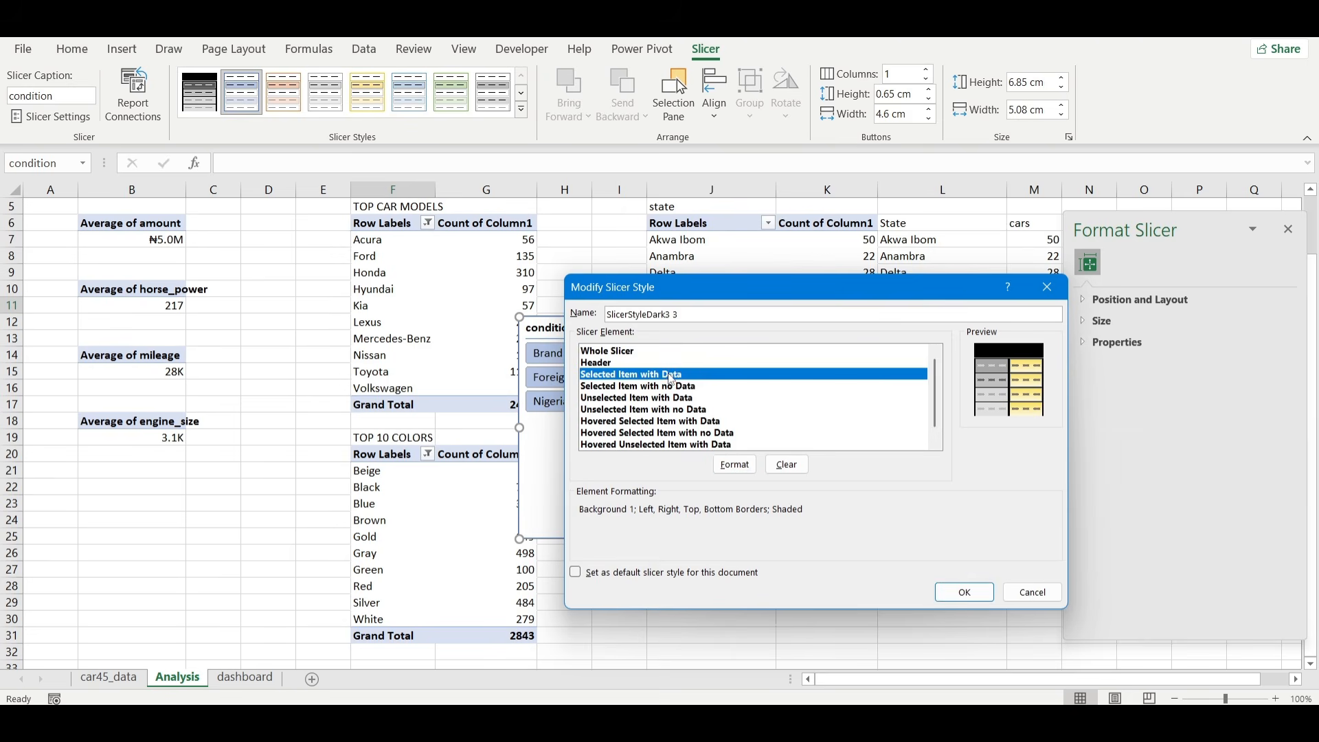
{"action": "left_click", "coordinate": [746, 468]}
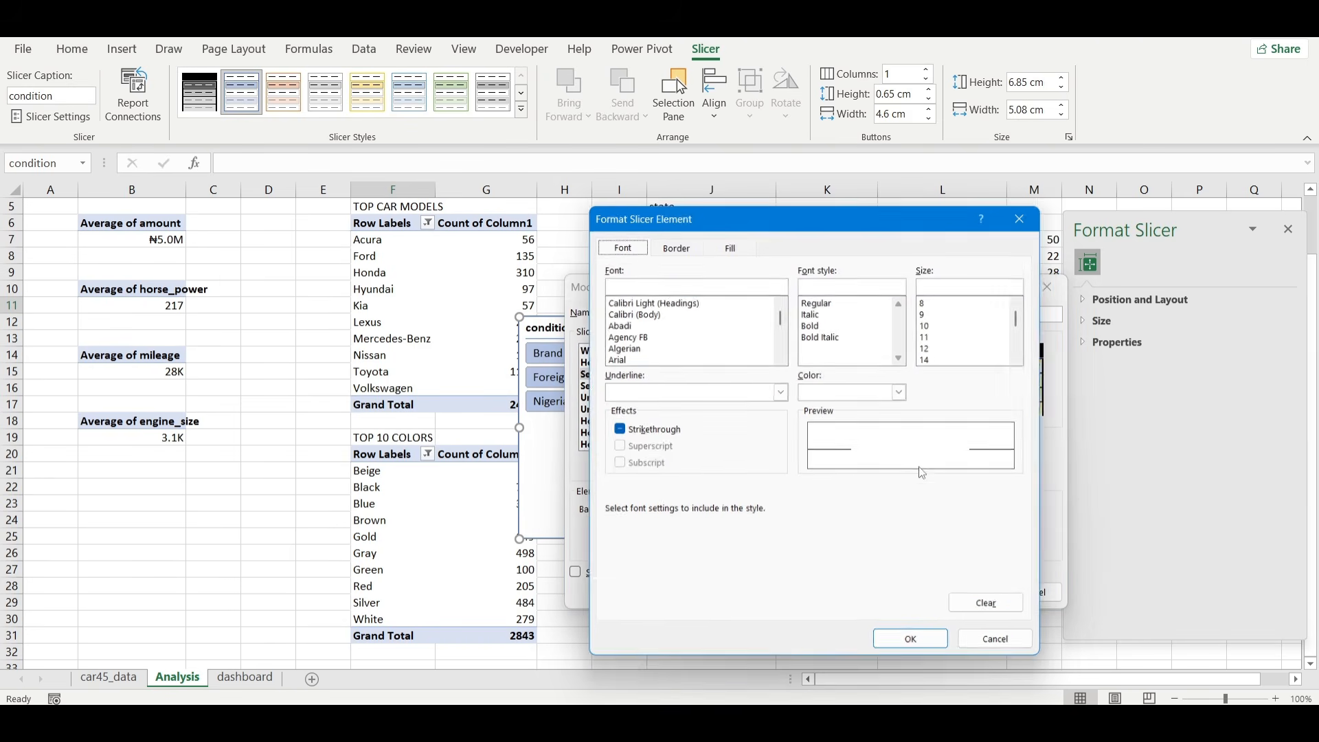
{"action": "left_click", "coordinate": [674, 243]}
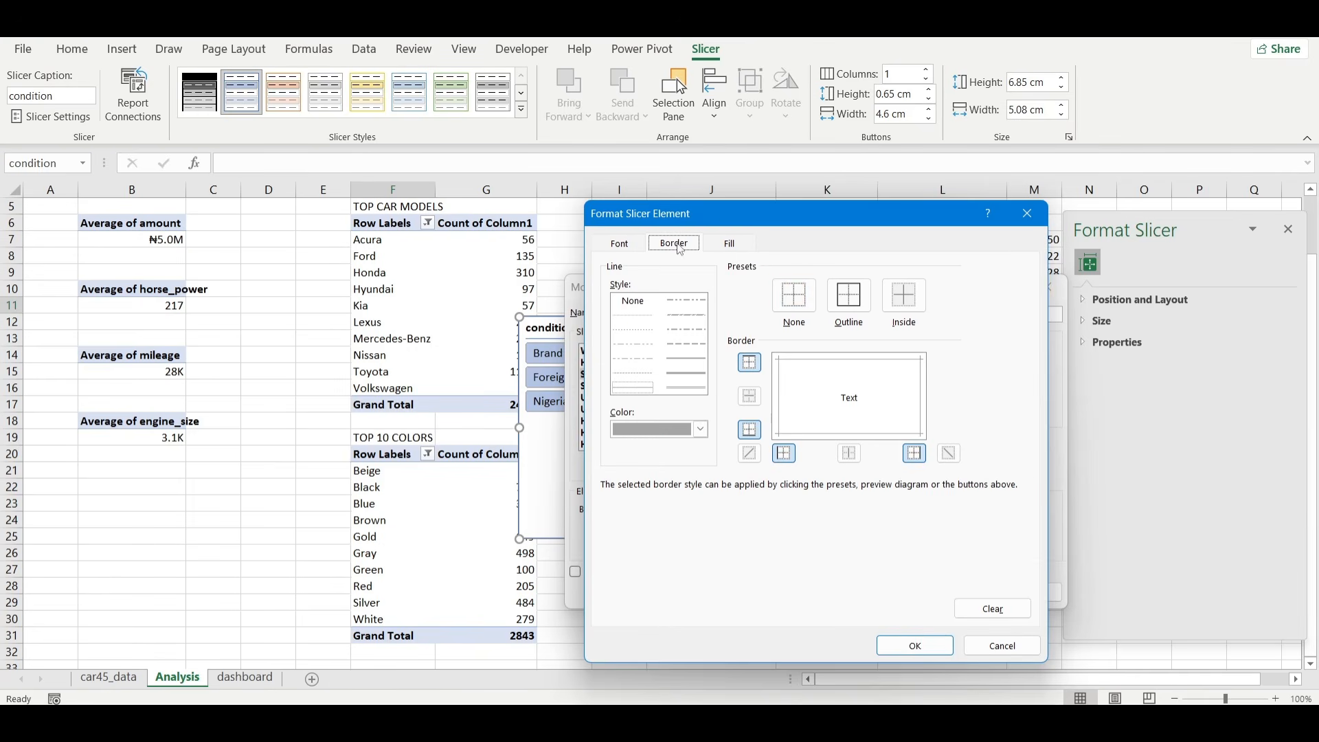
{"action": "left_click", "coordinate": [801, 300]}
{"action": "left_click", "coordinate": [730, 243]}
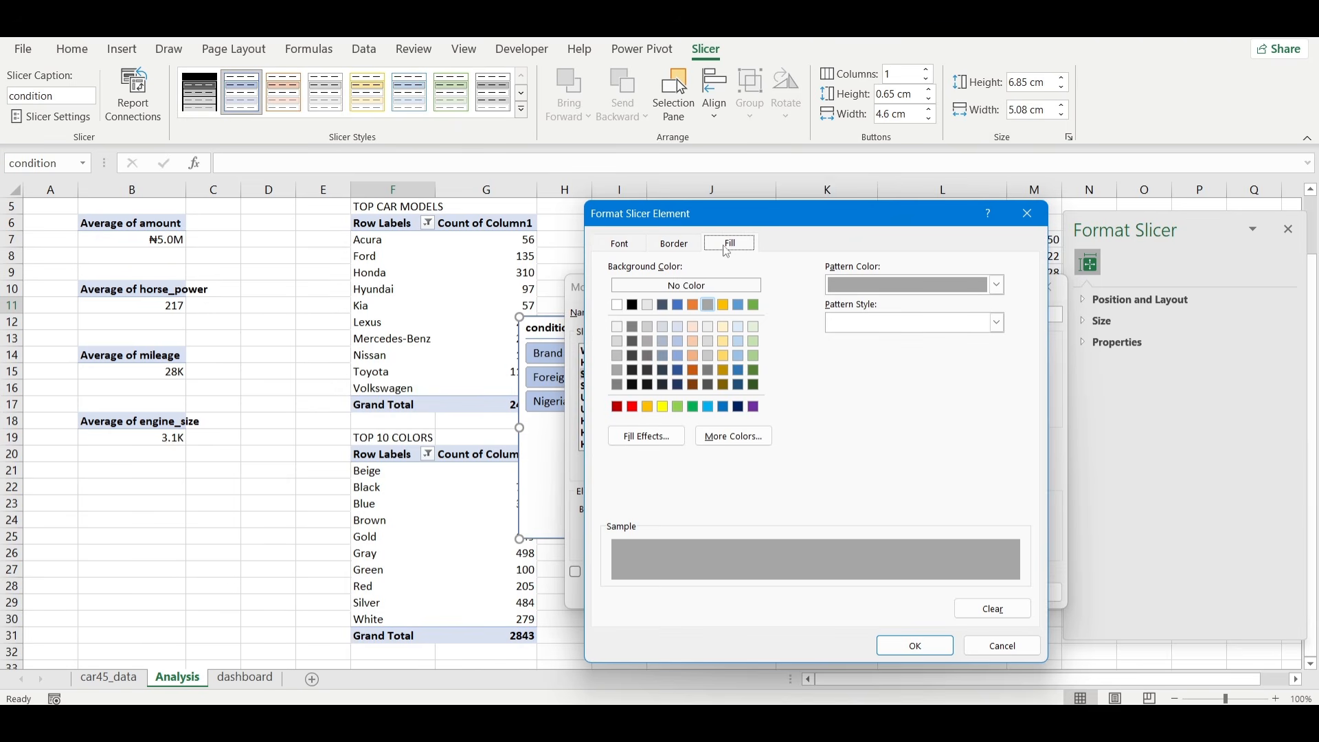
{"action": "left_click", "coordinate": [632, 327]}
{"action": "left_click", "coordinate": [627, 246]}
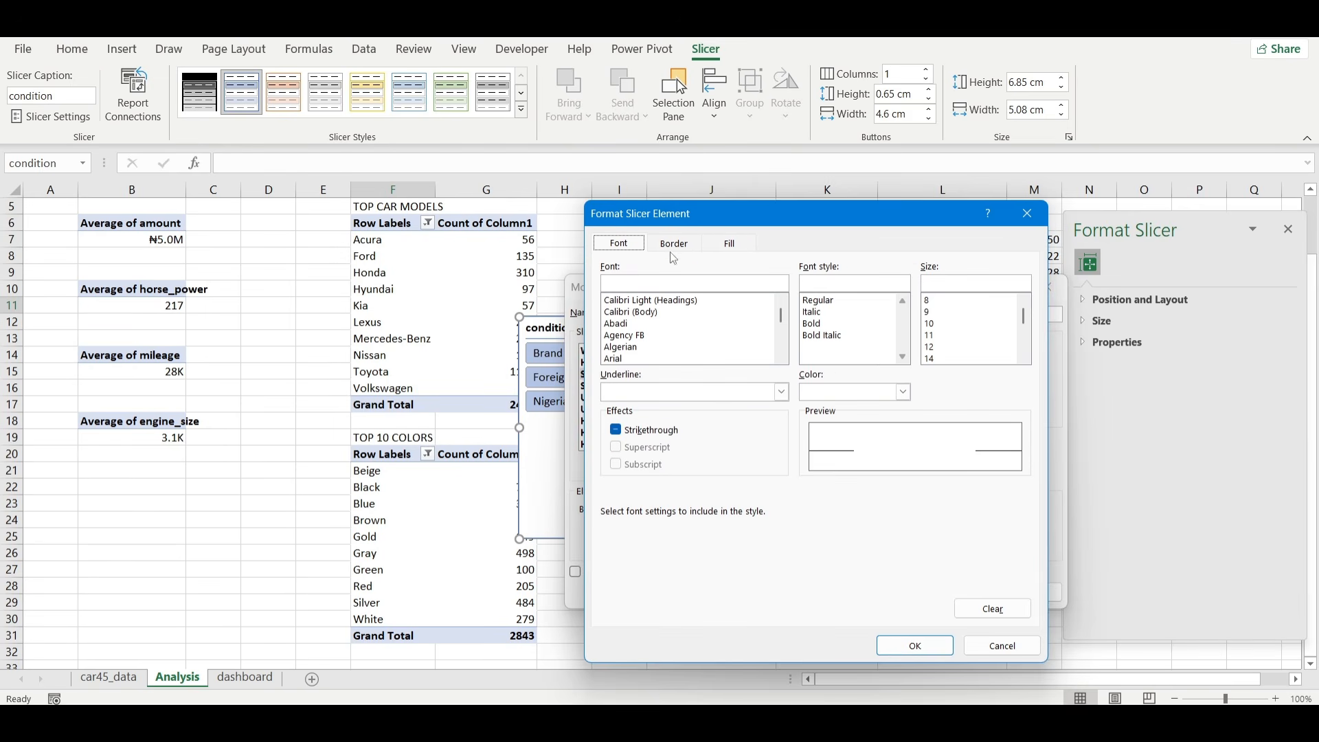
{"action": "left_click", "coordinate": [947, 313]}
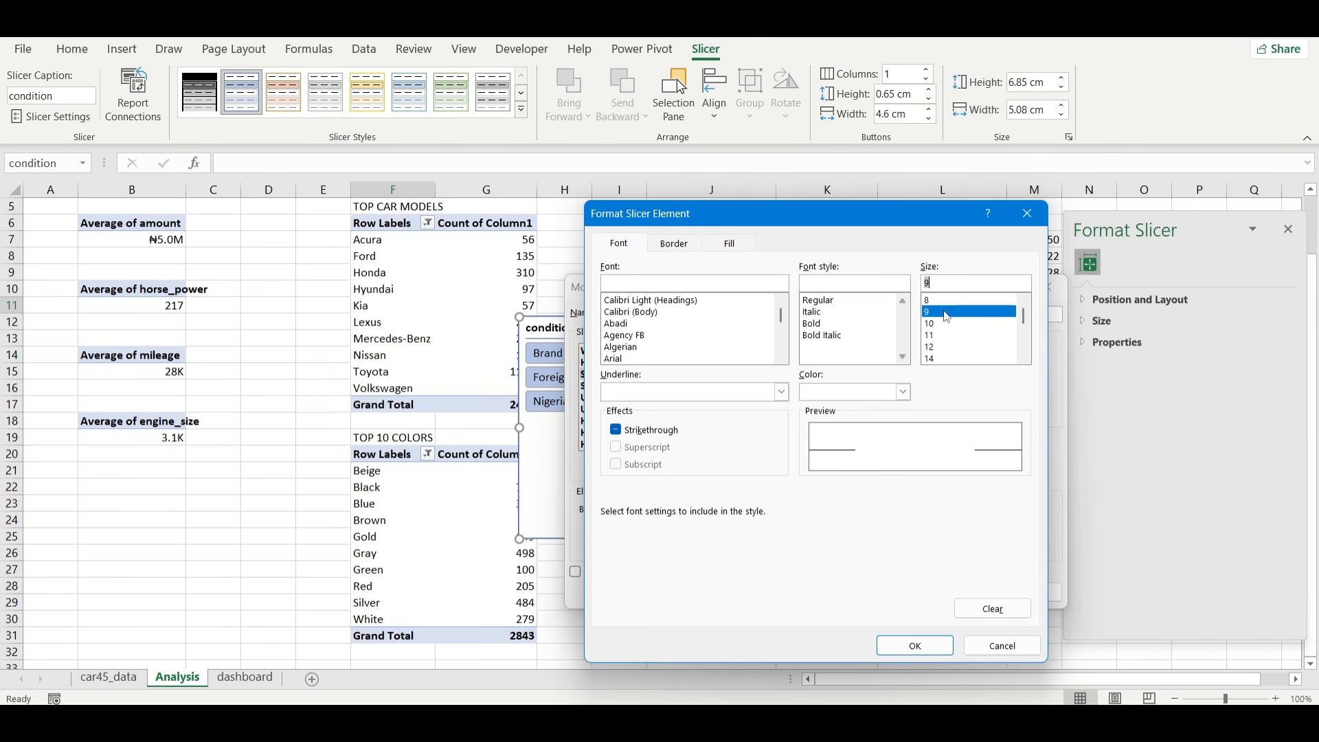
{"action": "left_click", "coordinate": [927, 646]}
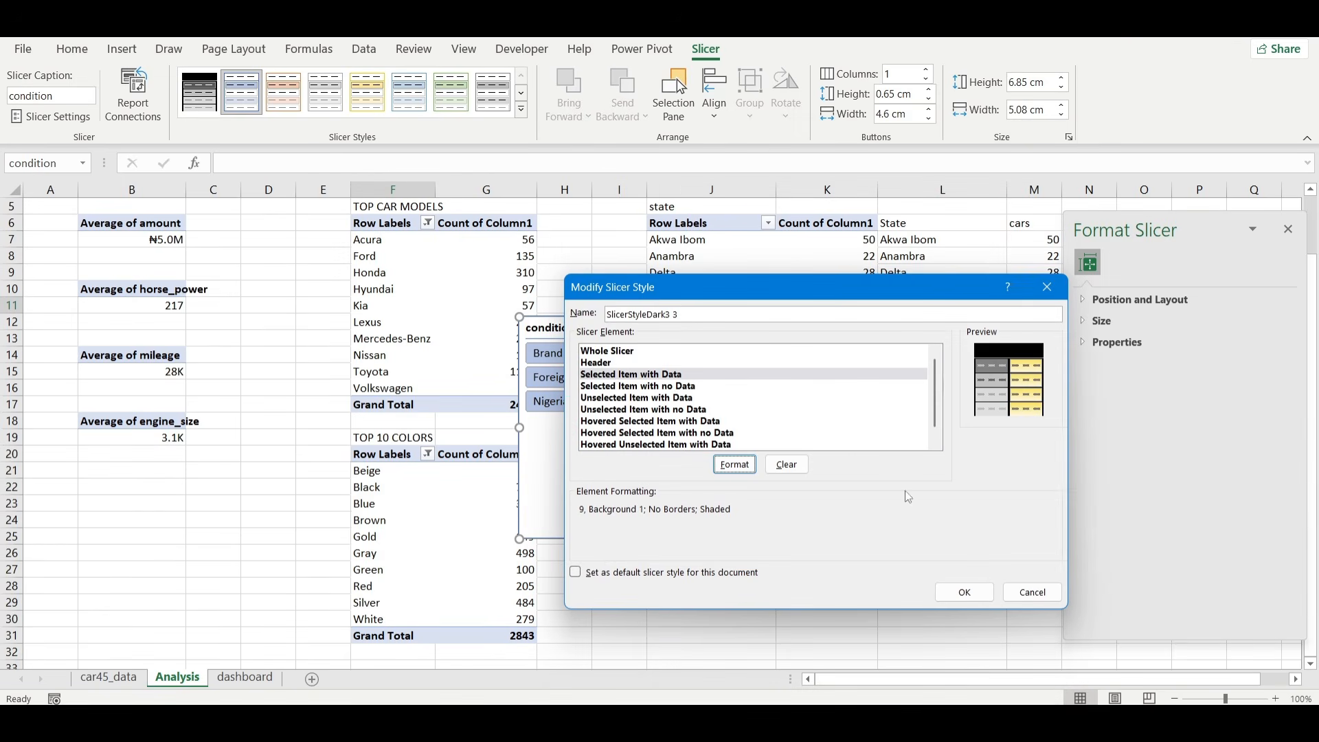
Set the Unselected Item with Data element's font size to 9 and save the custom slicer style.
{"action": "left_click", "coordinate": [674, 398]}
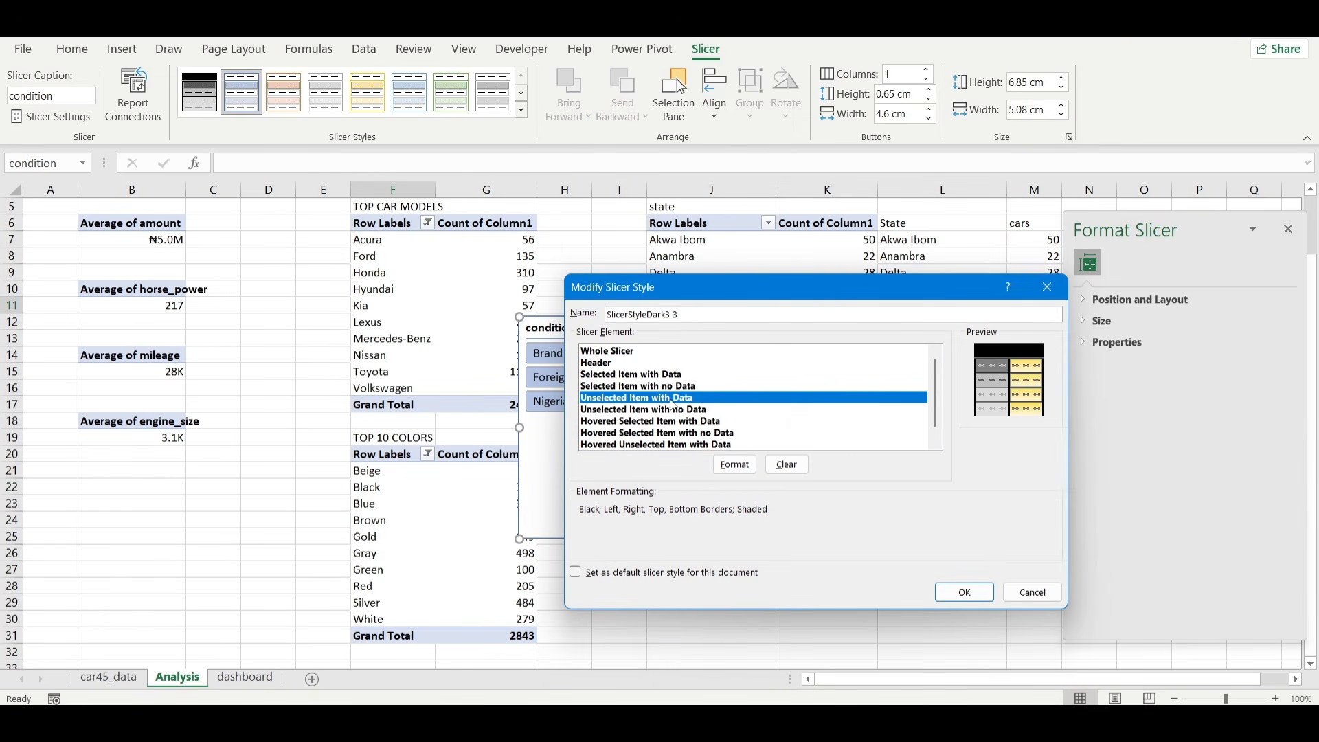
{"action": "left_click", "coordinate": [742, 468]}
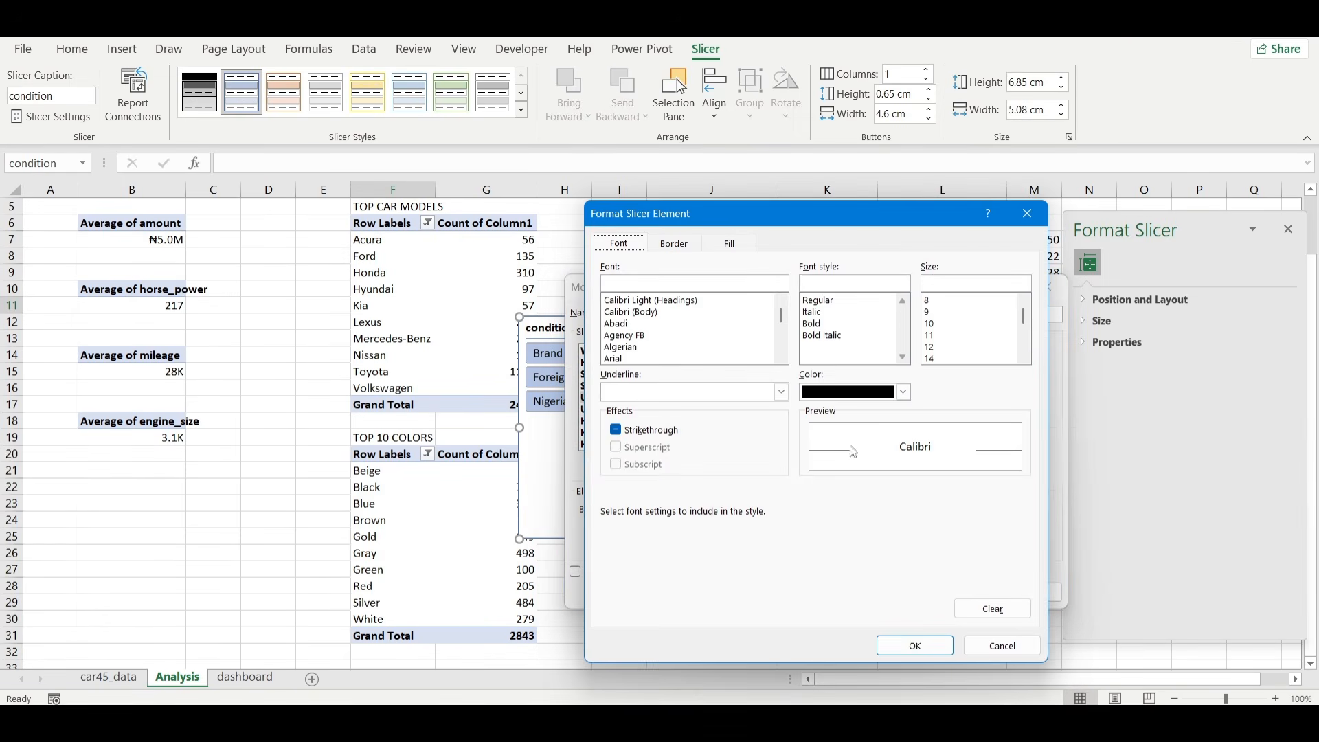
{"action": "left_click", "coordinate": [729, 245]}
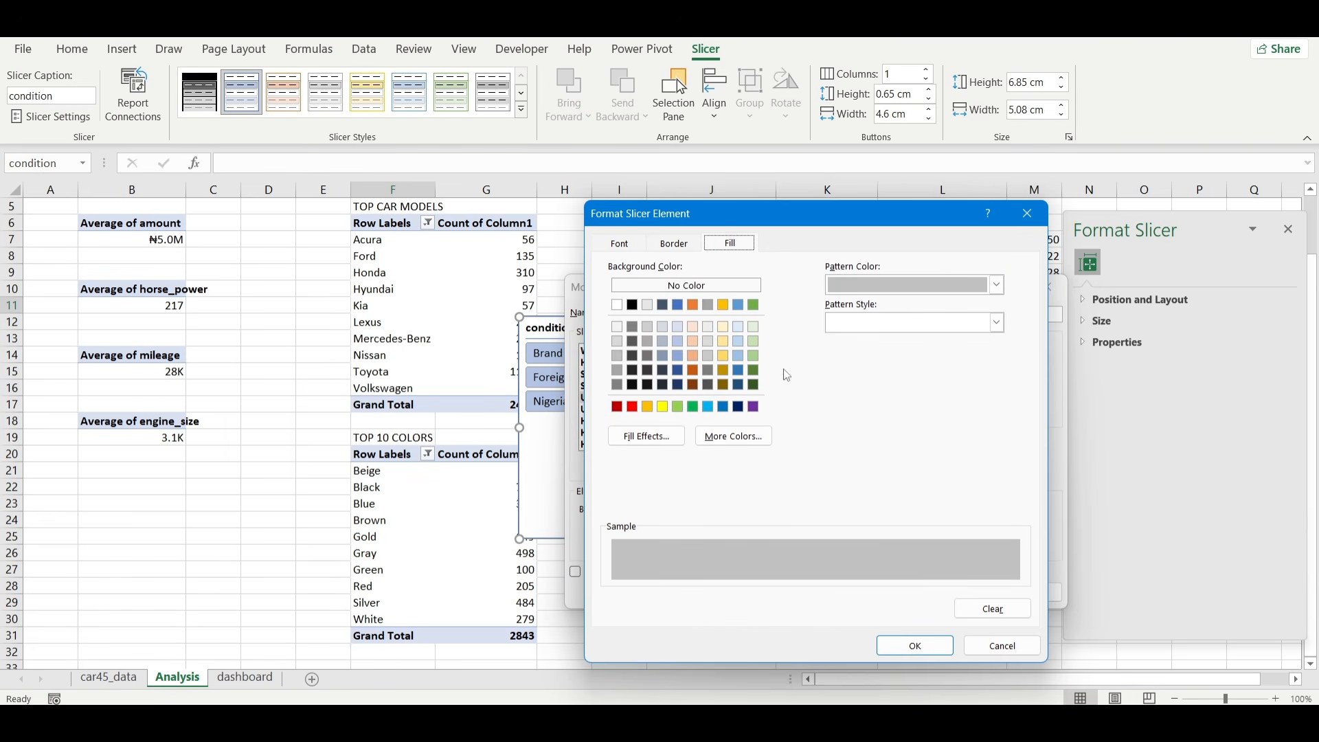
{"action": "left_click", "coordinate": [620, 245]}
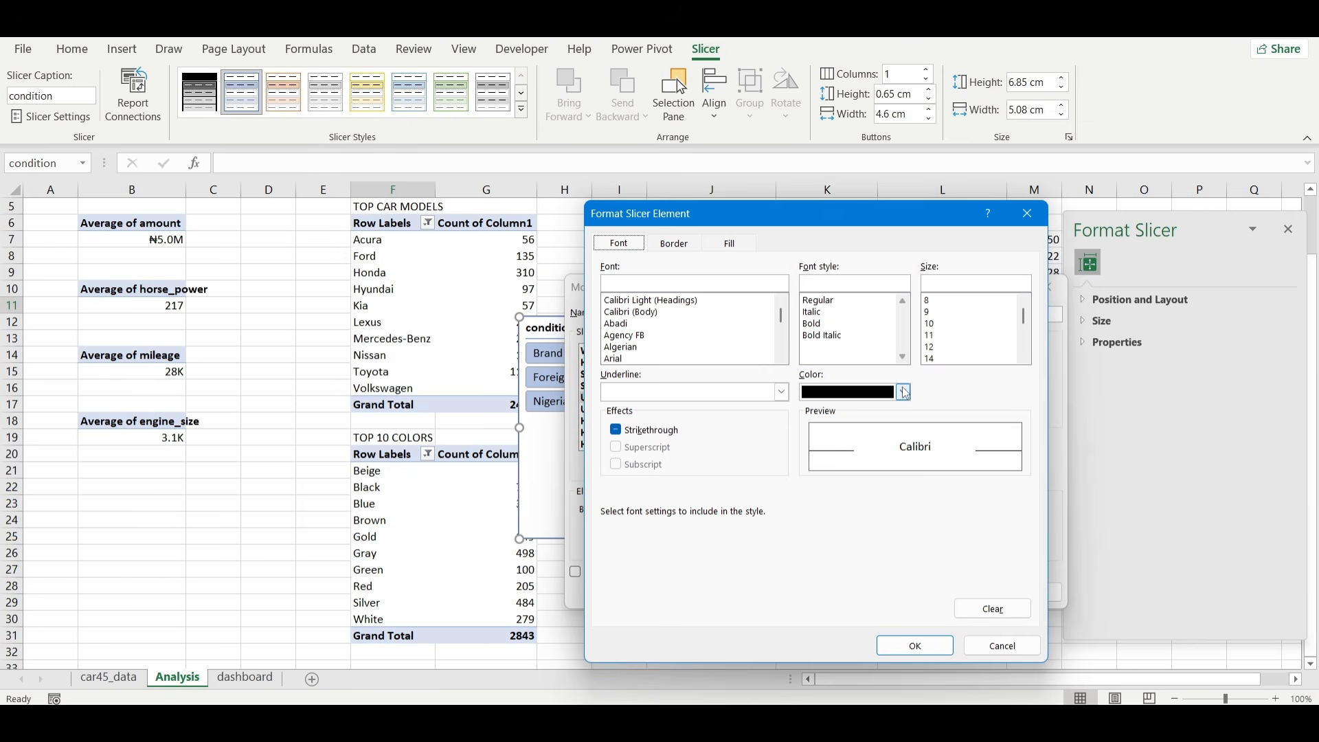
{"action": "left_click", "coordinate": [950, 312]}
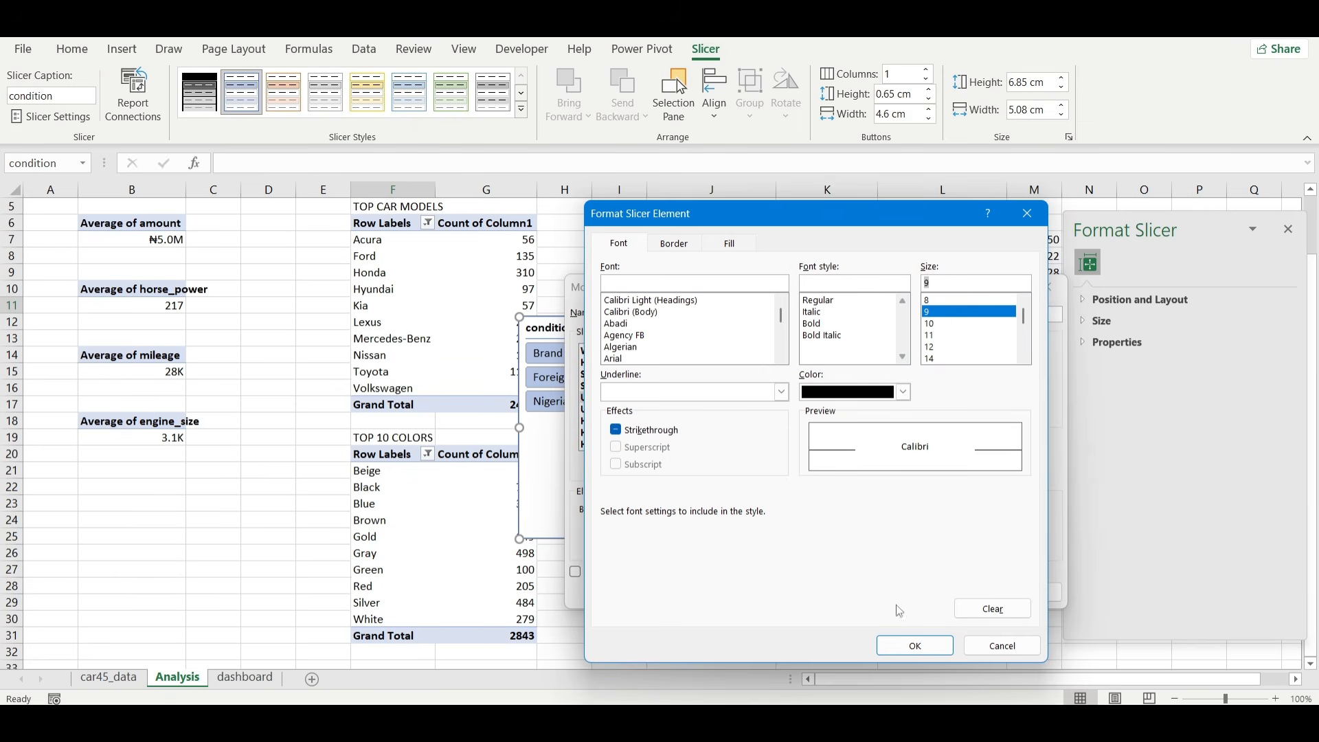
{"action": "left_click", "coordinate": [942, 646]}
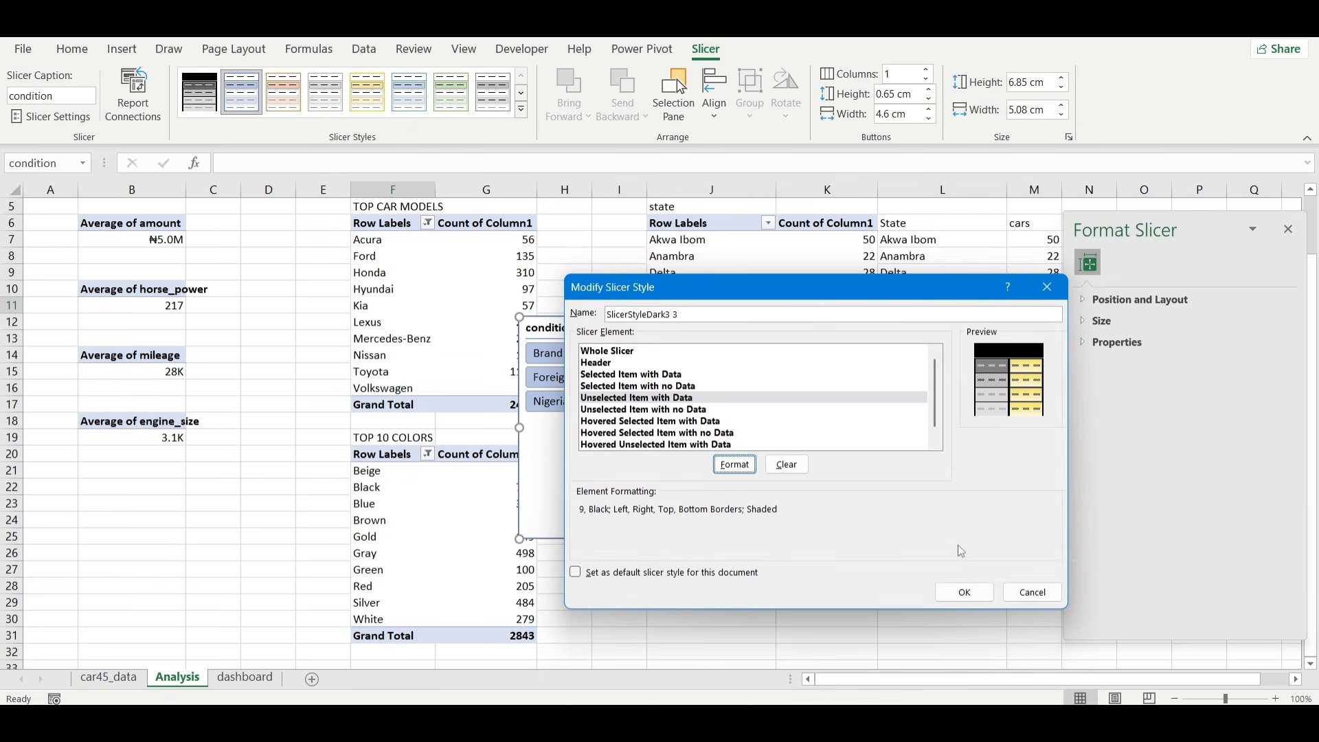
{"action": "left_click", "coordinate": [962, 590]}
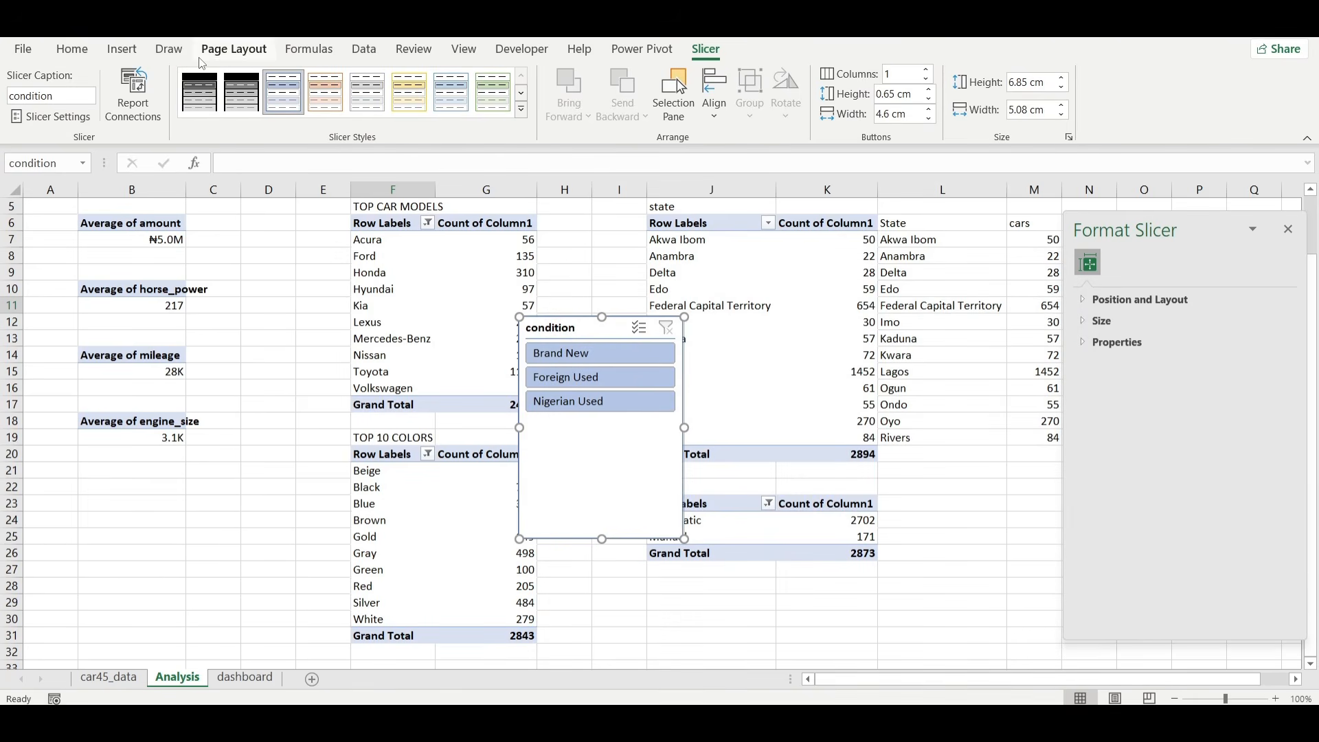
Apply the first custom black style to the condition slicer and arrange its buttons in 3 columns.
{"action": "left_click", "coordinate": [200, 91]}
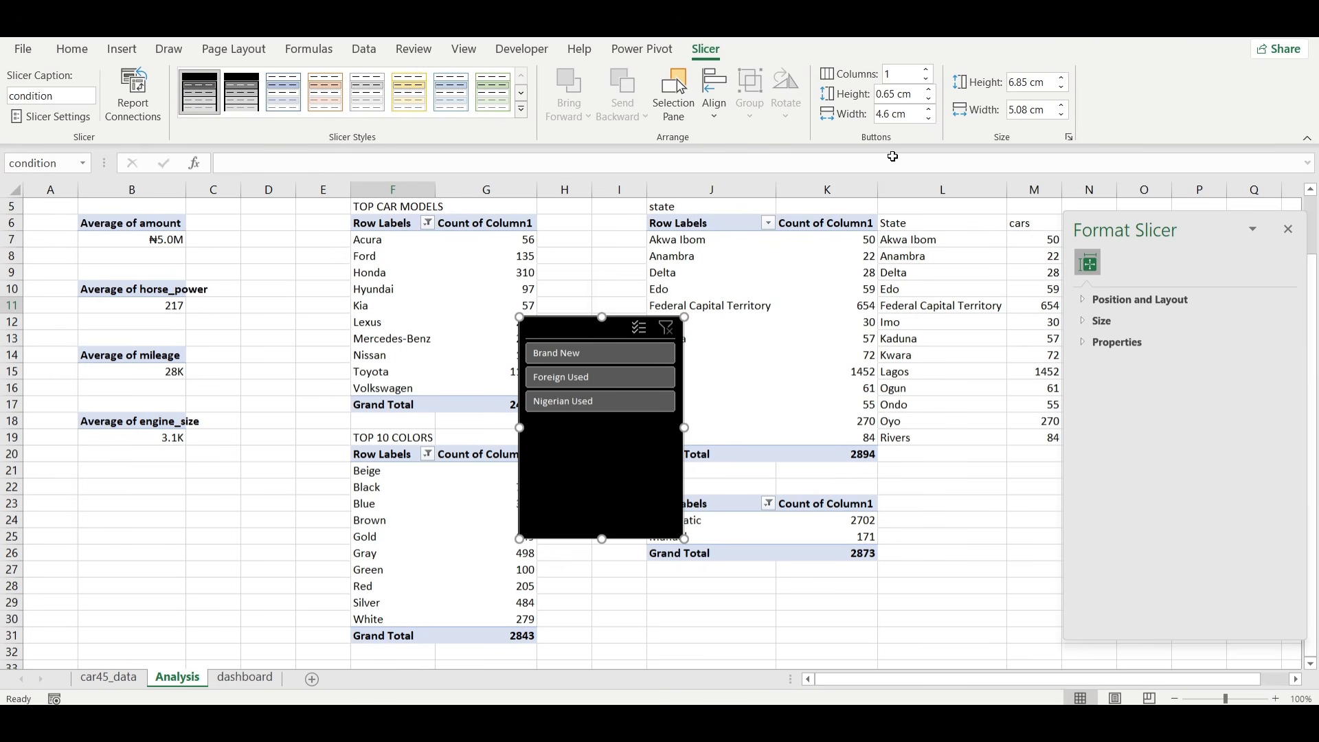
{"action": "left_click", "coordinate": [901, 74]}
{"action": "type", "text": "3"}
{"action": "key", "text": "Return"}
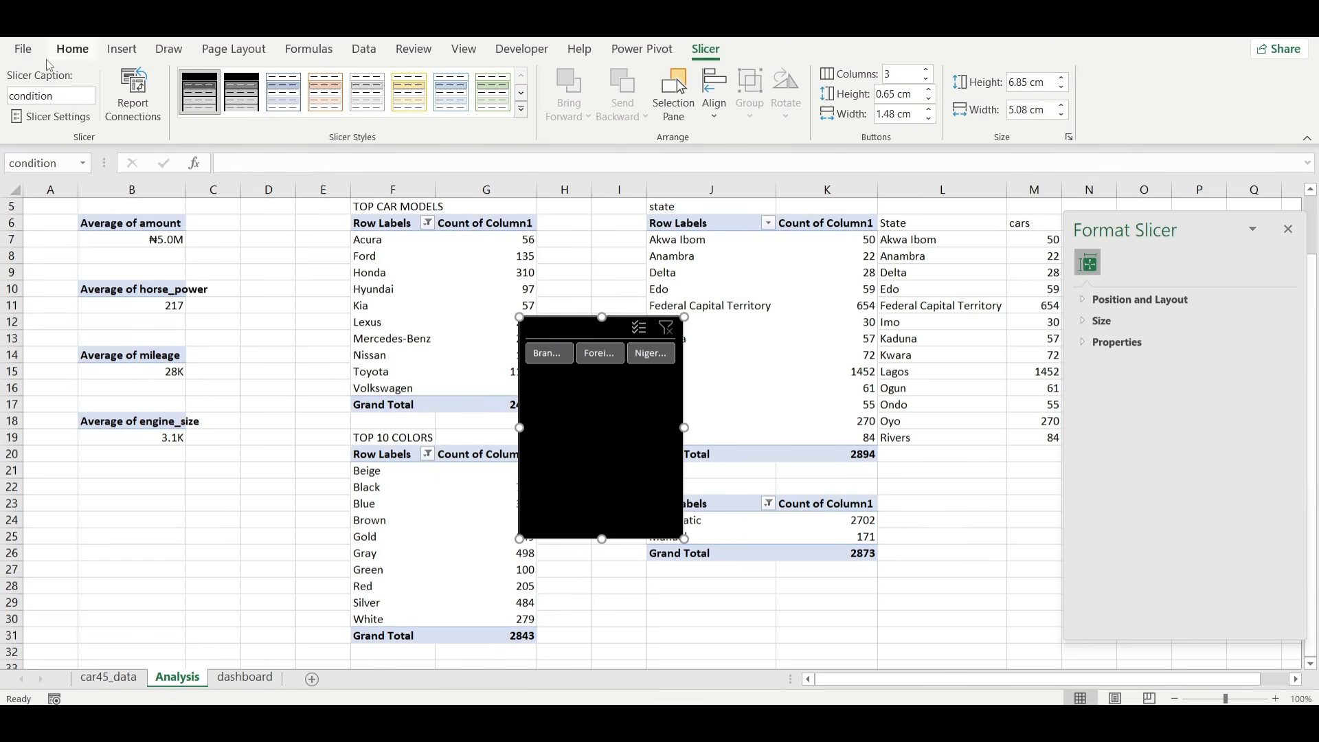
Turn off the header display of the condition slicer.
{"action": "left_click", "coordinate": [50, 116]}
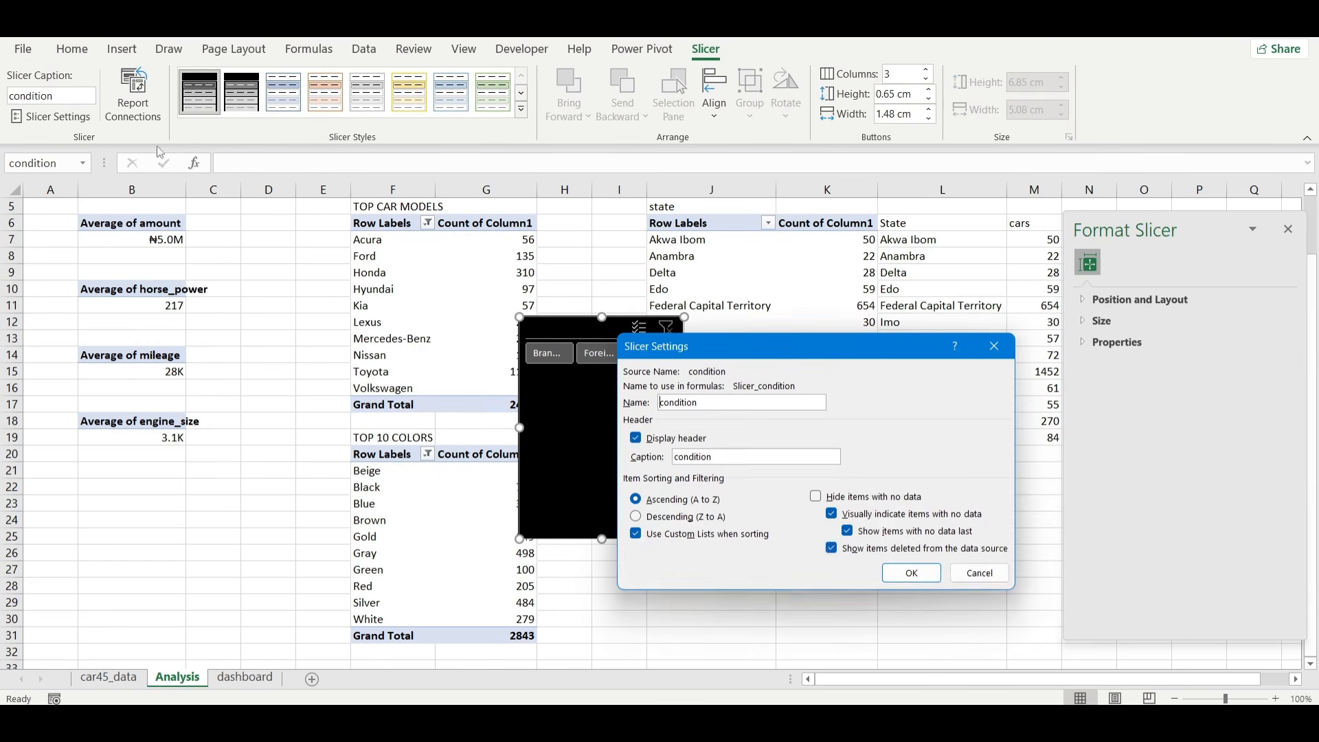
{"action": "left_click", "coordinate": [636, 437]}
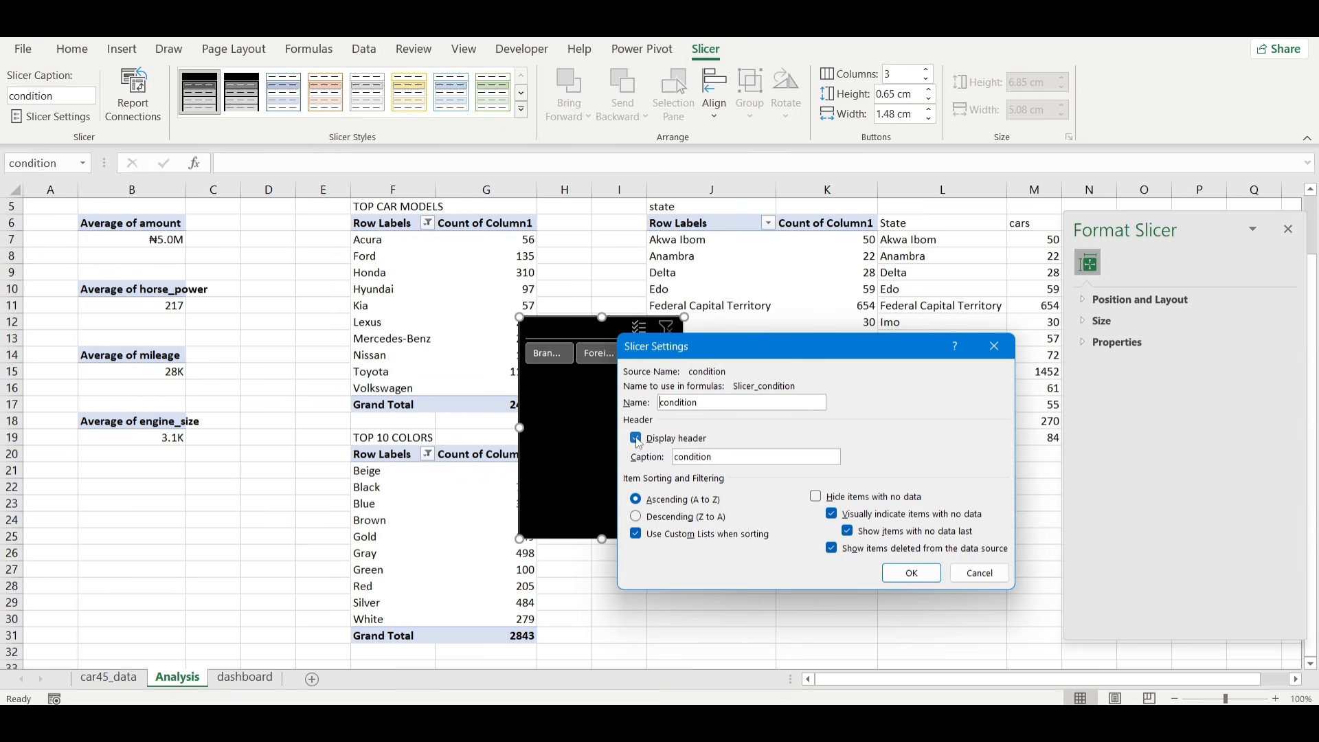
{"action": "left_click", "coordinate": [906, 574]}
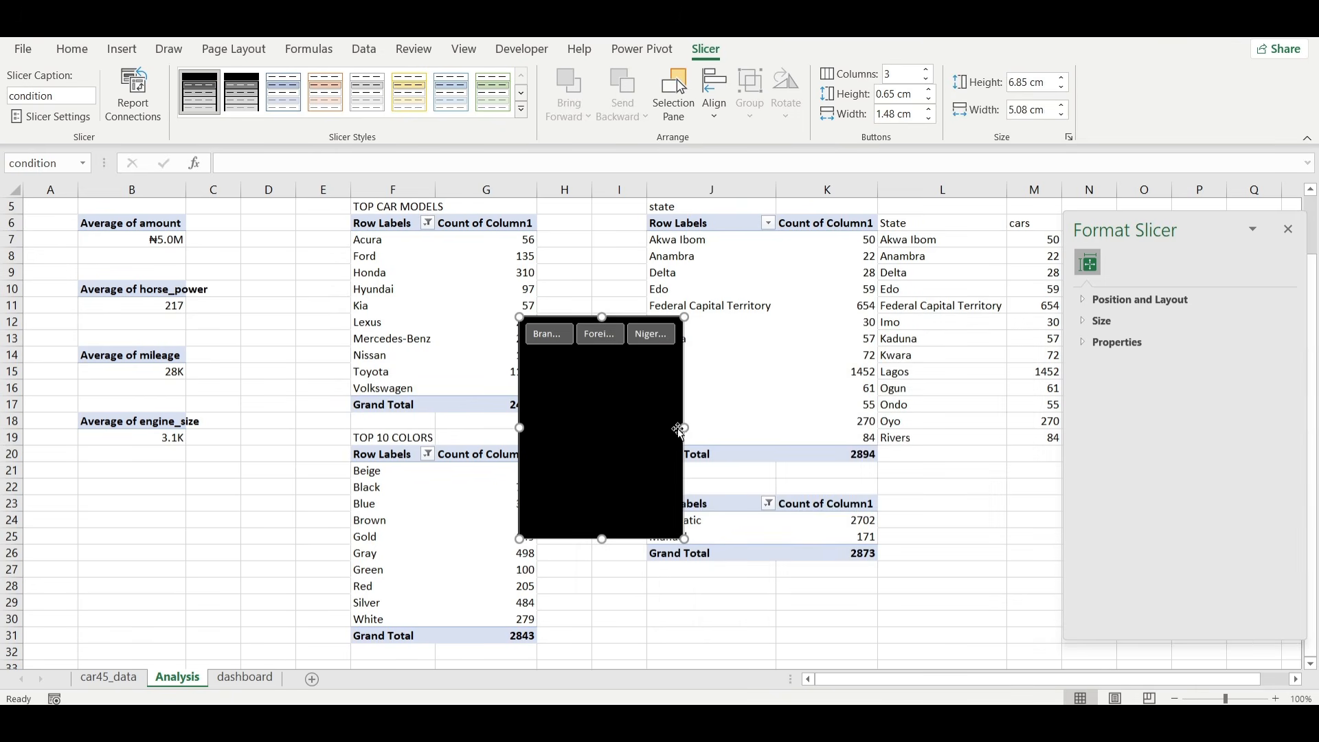
Resize the slicer to a single-row strip about 1.25 cm high and set its button width to 2.3 cm.
{"action": "left_click_drag", "start_coordinate": [683, 427], "coordinate": [819, 427]}
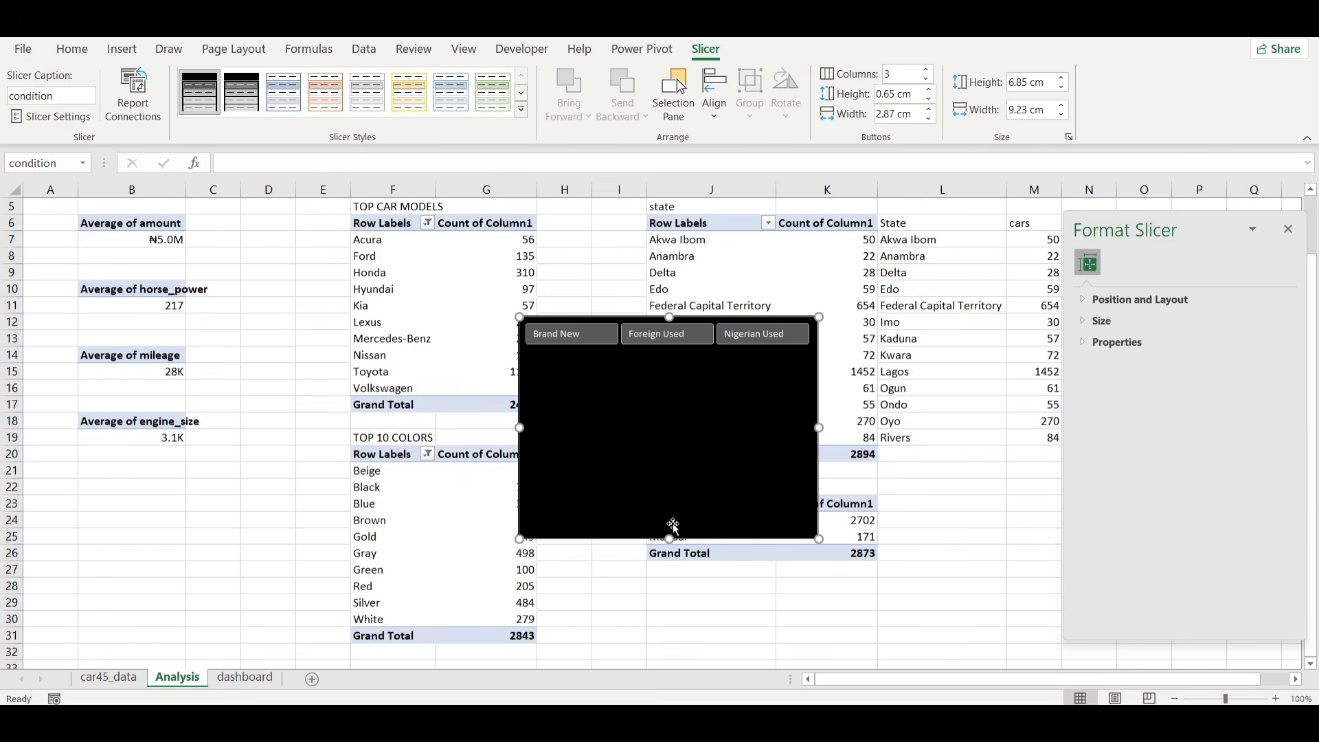
{"action": "left_click_drag", "start_coordinate": [670, 538], "coordinate": [657, 359]}
{"action": "left_click", "coordinate": [930, 118]}
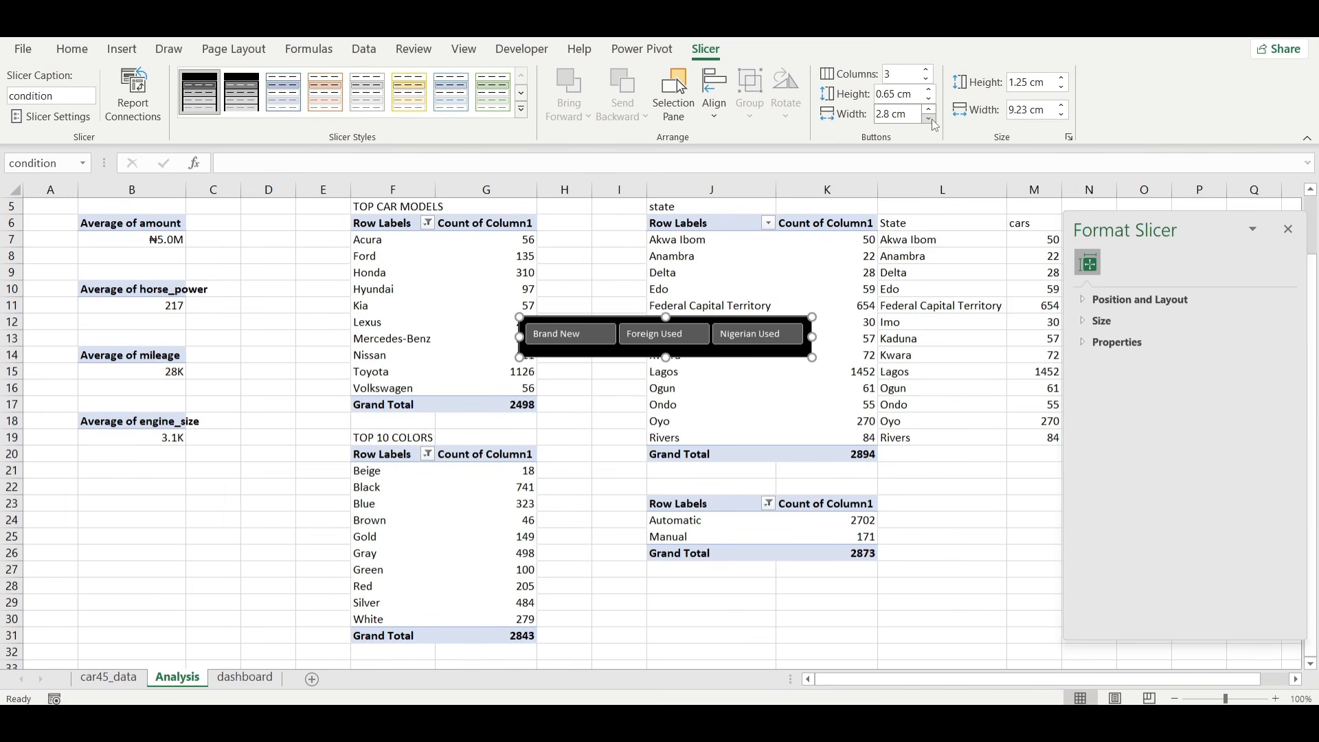
{"action": "left_click", "coordinate": [932, 119]}
{"action": "left_click", "coordinate": [932, 118]}
{"action": "left_click", "coordinate": [932, 118]}
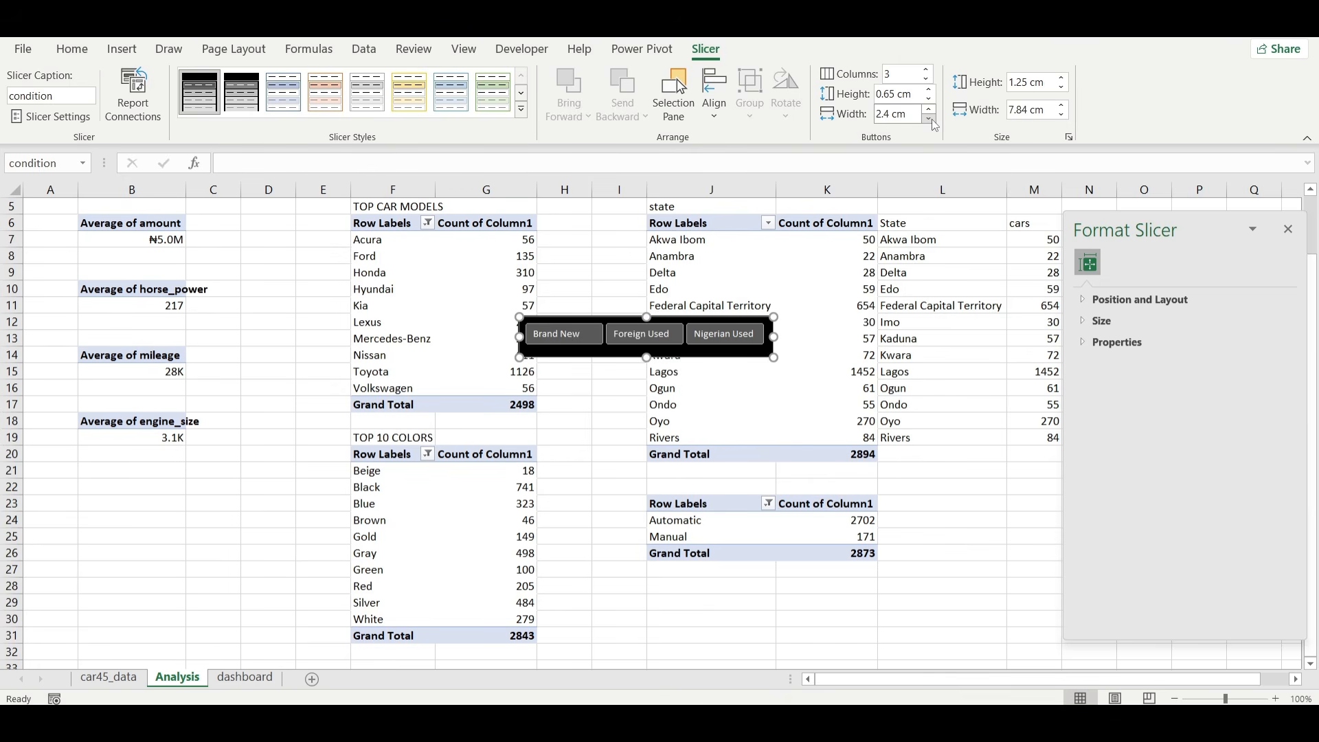
{"action": "left_click", "coordinate": [932, 118]}
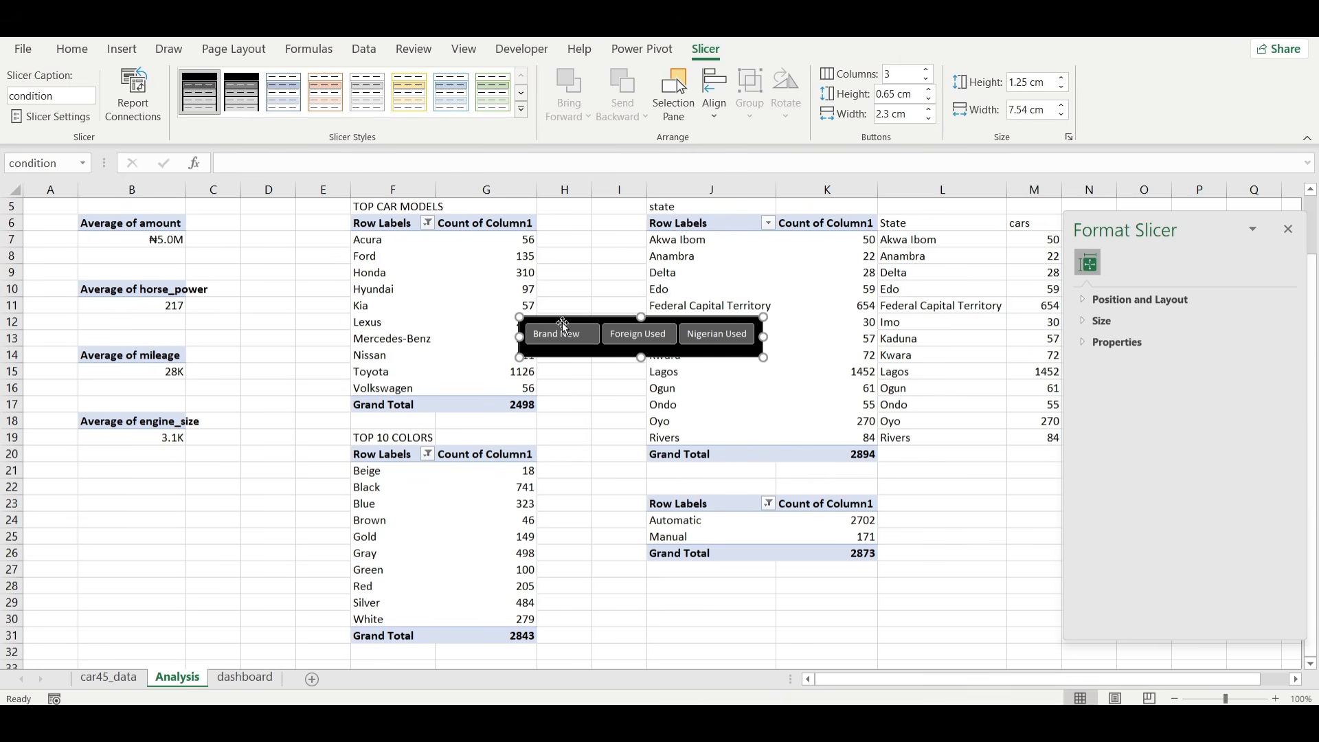
Copy the condition slicer to the dashboard sheet and place it above the Nigeria map.
{"action": "key", "text": "Escape"}
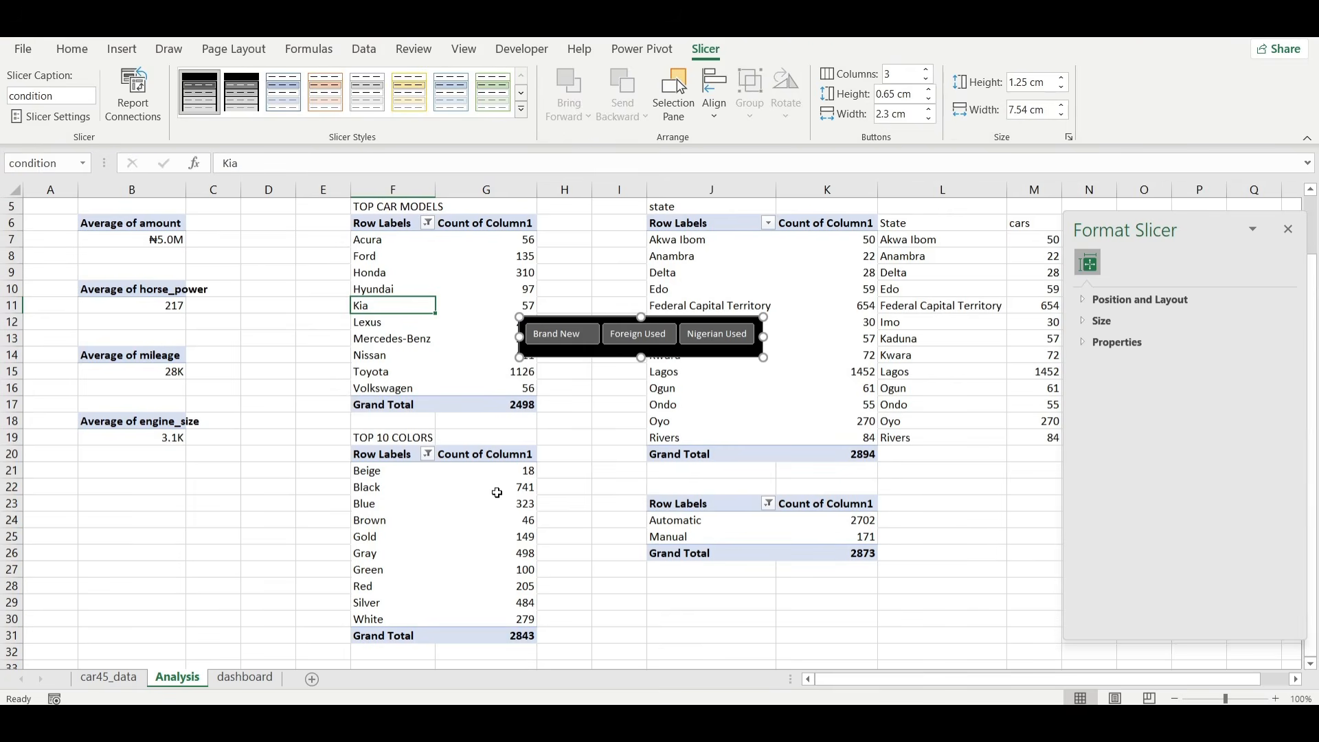
{"action": "left_click", "coordinate": [247, 678]}
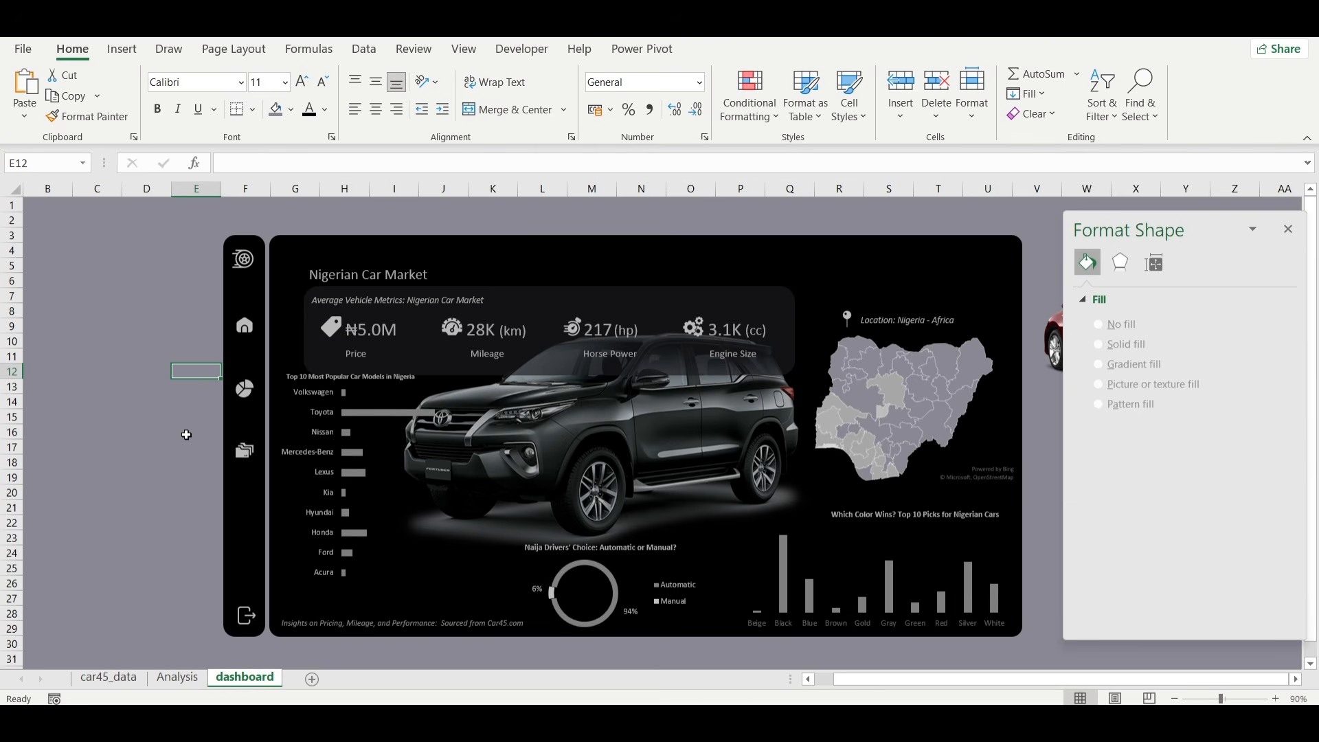
{"action": "key", "text": "ctrl+v"}
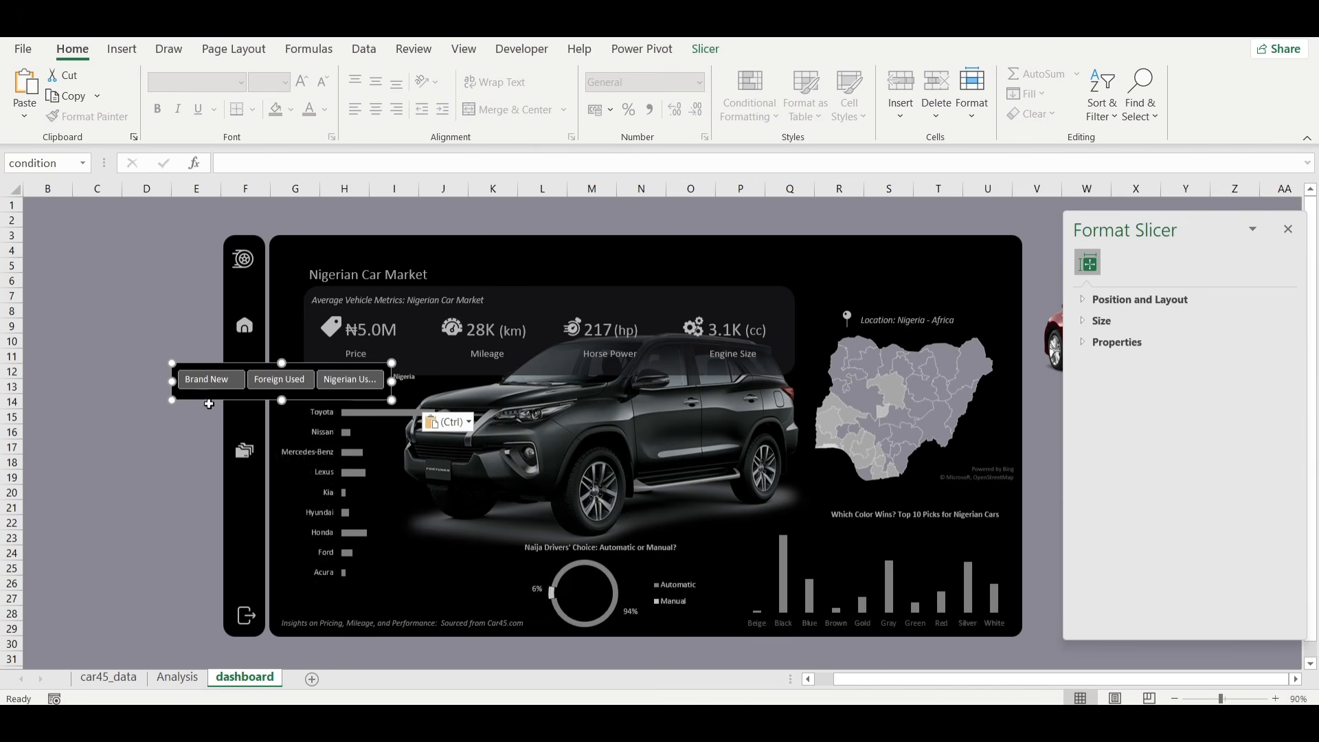
{"action": "left_click_drag", "start_coordinate": [207, 398], "coordinate": [824, 303]}
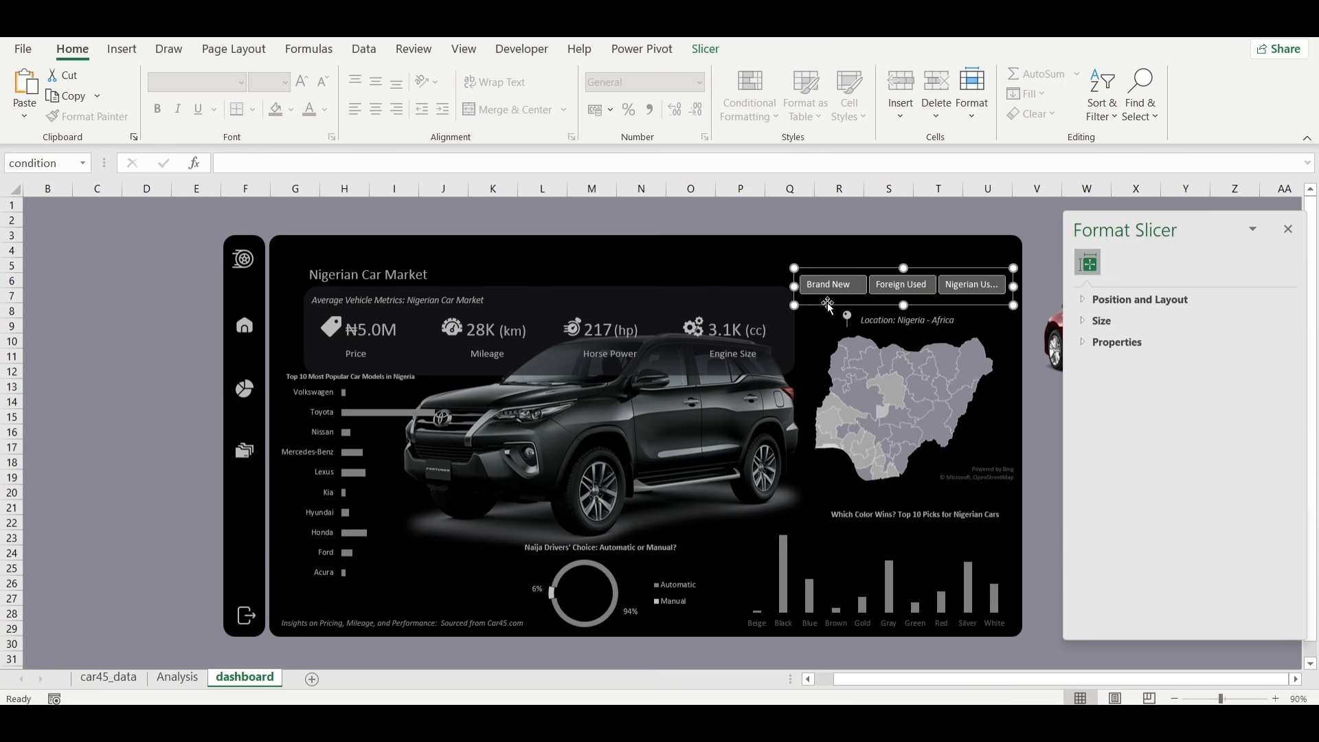
Set the condition slicer's button height to 0.5 cm and nudge the slicer slightly down above the map.
{"action": "left_click", "coordinate": [705, 48]}
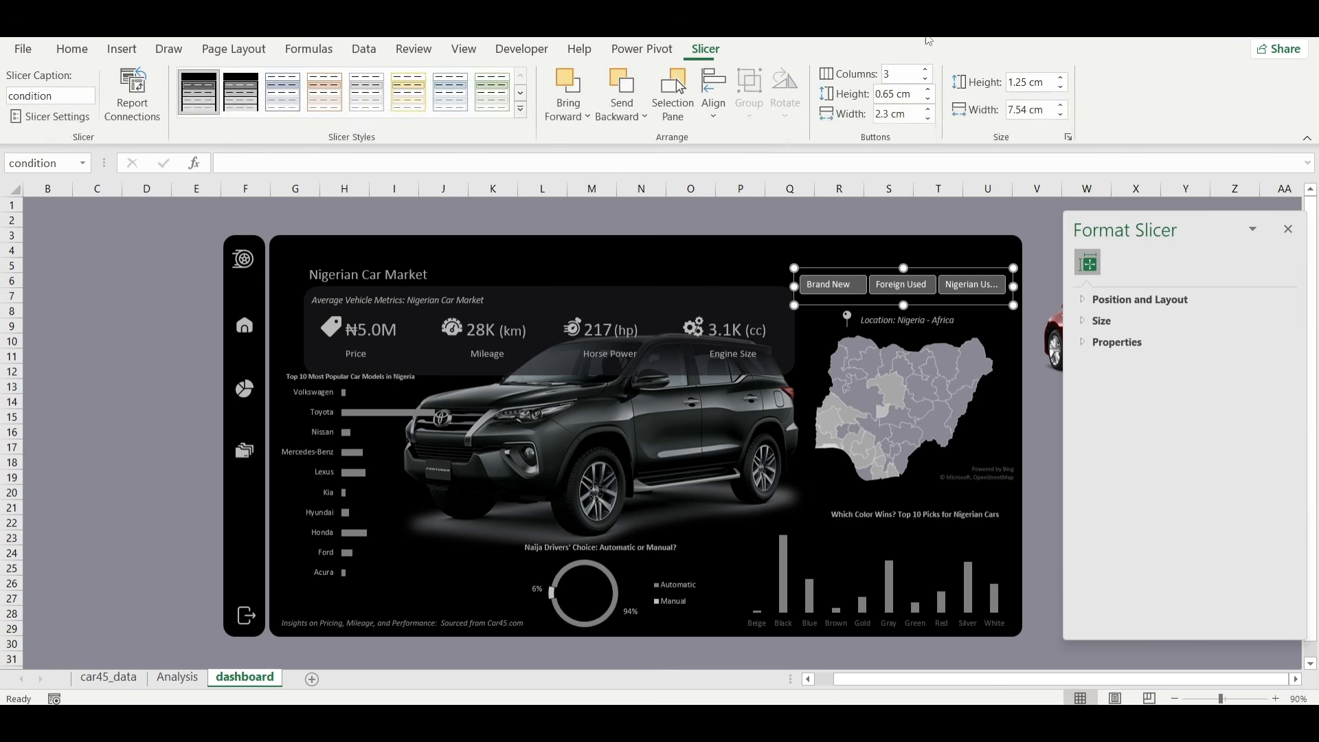
{"action": "left_click", "coordinate": [929, 101]}
{"action": "left_click", "coordinate": [929, 101]}
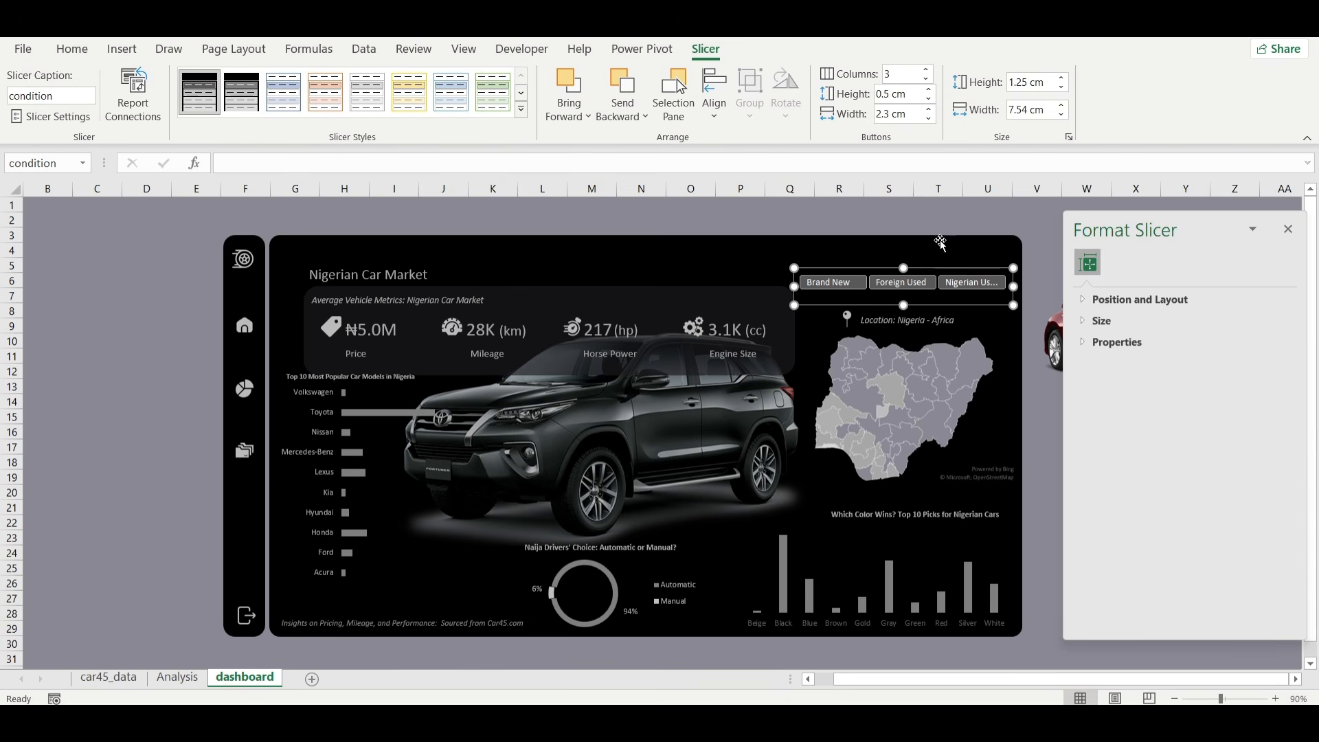
{"action": "left_click_drag", "start_coordinate": [951, 270], "coordinate": [950, 275]}
{"action": "left_click", "coordinate": [1048, 248]}
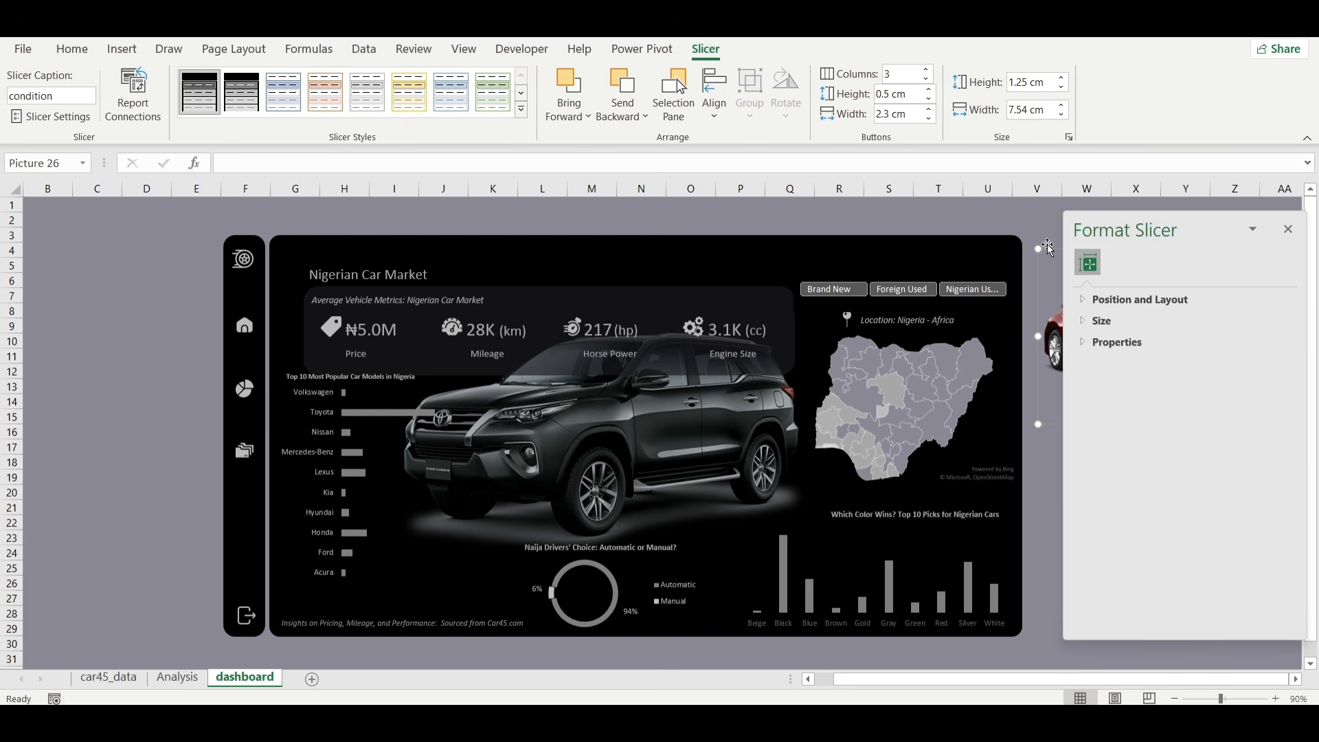
{"action": "left_click", "coordinate": [996, 219]}
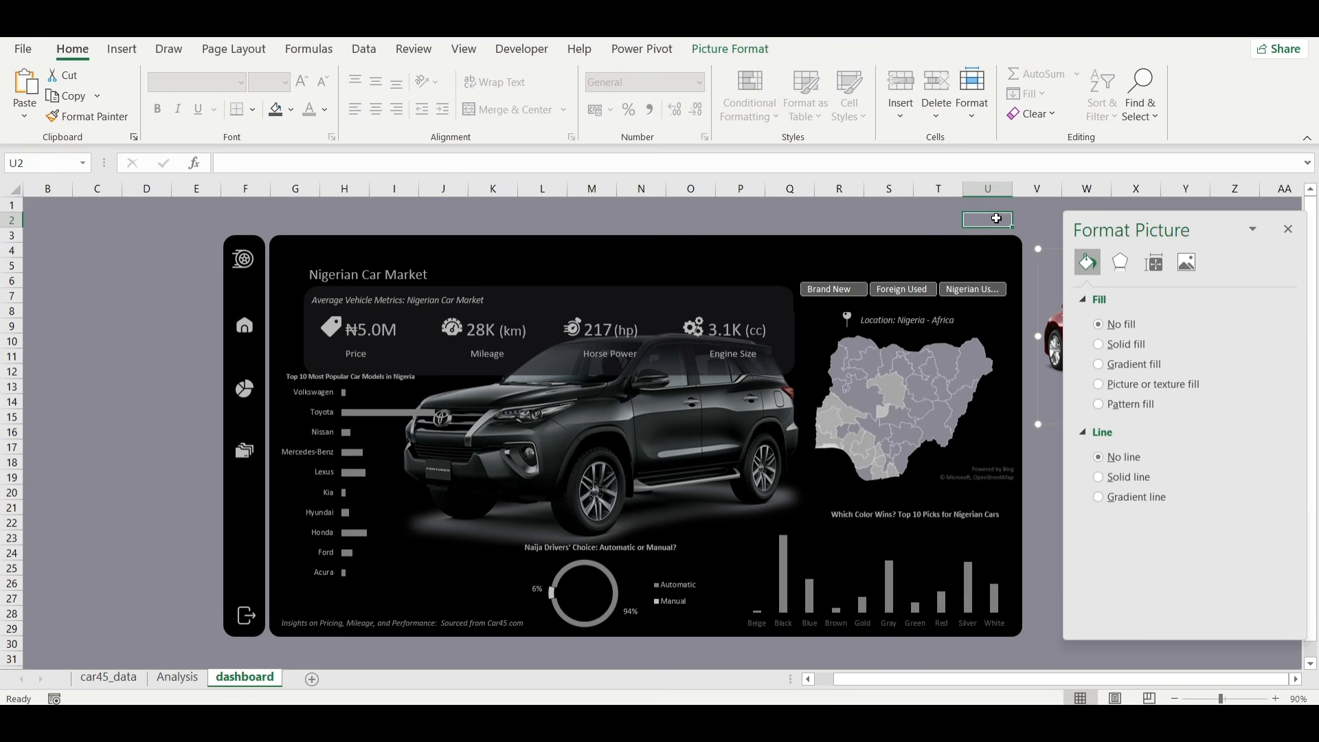
Connect the condition slicer to PivotTable31 through PivotTable36 on the Analysis sheet.
{"action": "left_click", "coordinate": [939, 303]}
{"action": "right_click", "coordinate": [938, 302]}
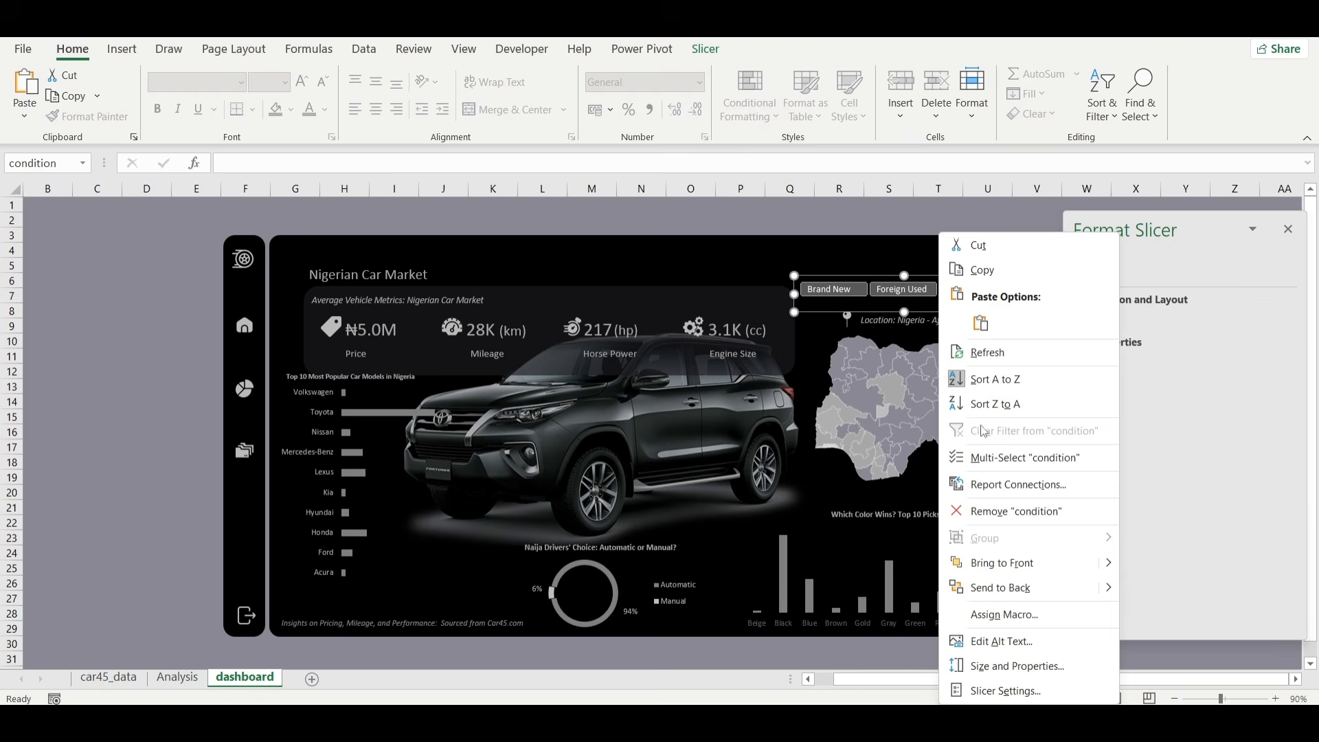
{"action": "left_click", "coordinate": [975, 486]}
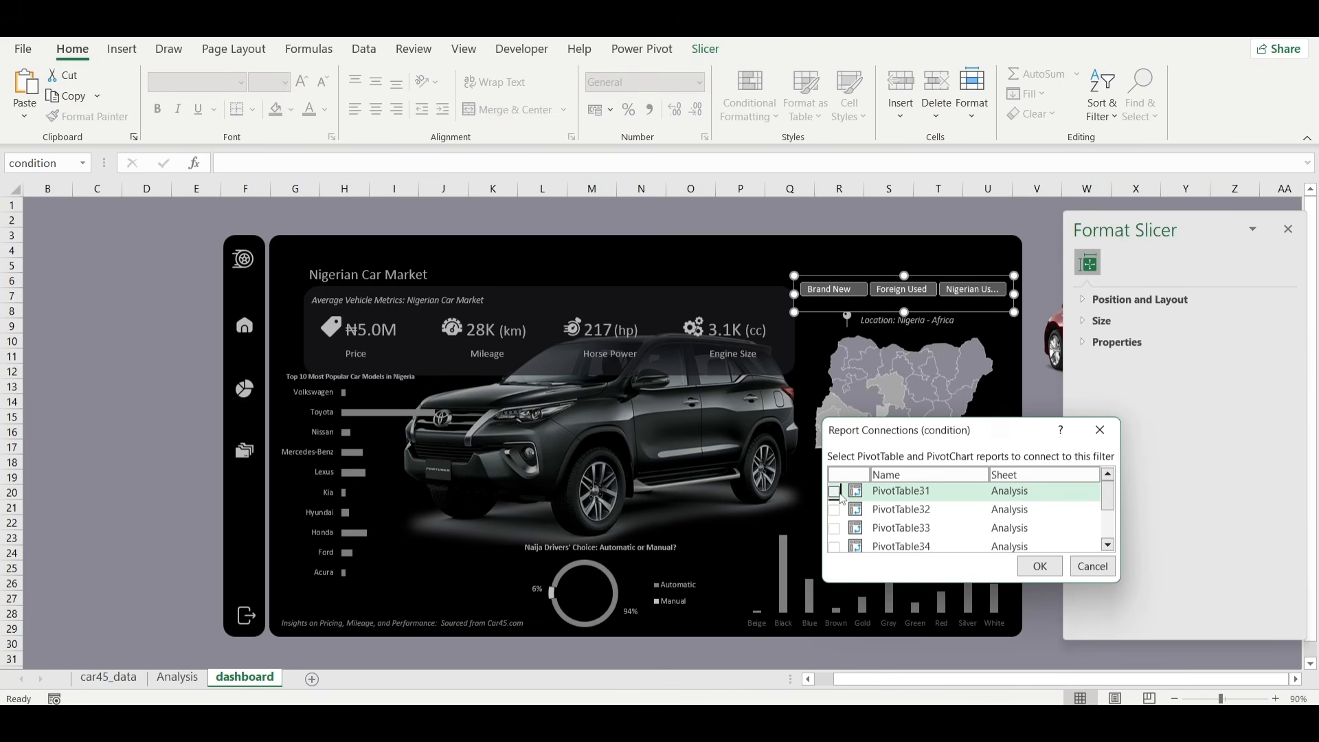
{"action": "left_click", "coordinate": [834, 491]}
{"action": "left_click", "coordinate": [834, 509]}
{"action": "left_click", "coordinate": [835, 527]}
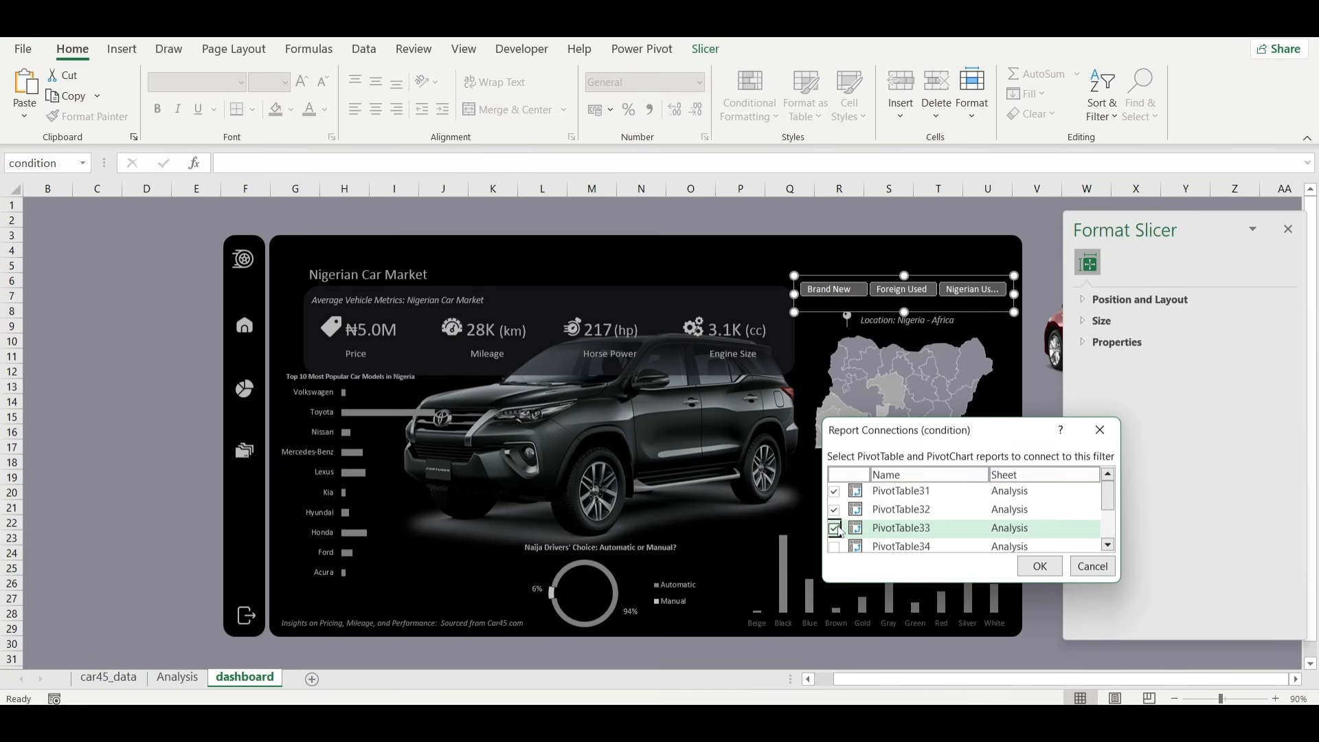
{"action": "scroll", "coordinate": [840, 529], "scroll_direction": "down", "scroll_amount": 1}
{"action": "left_click", "coordinate": [834, 506]}
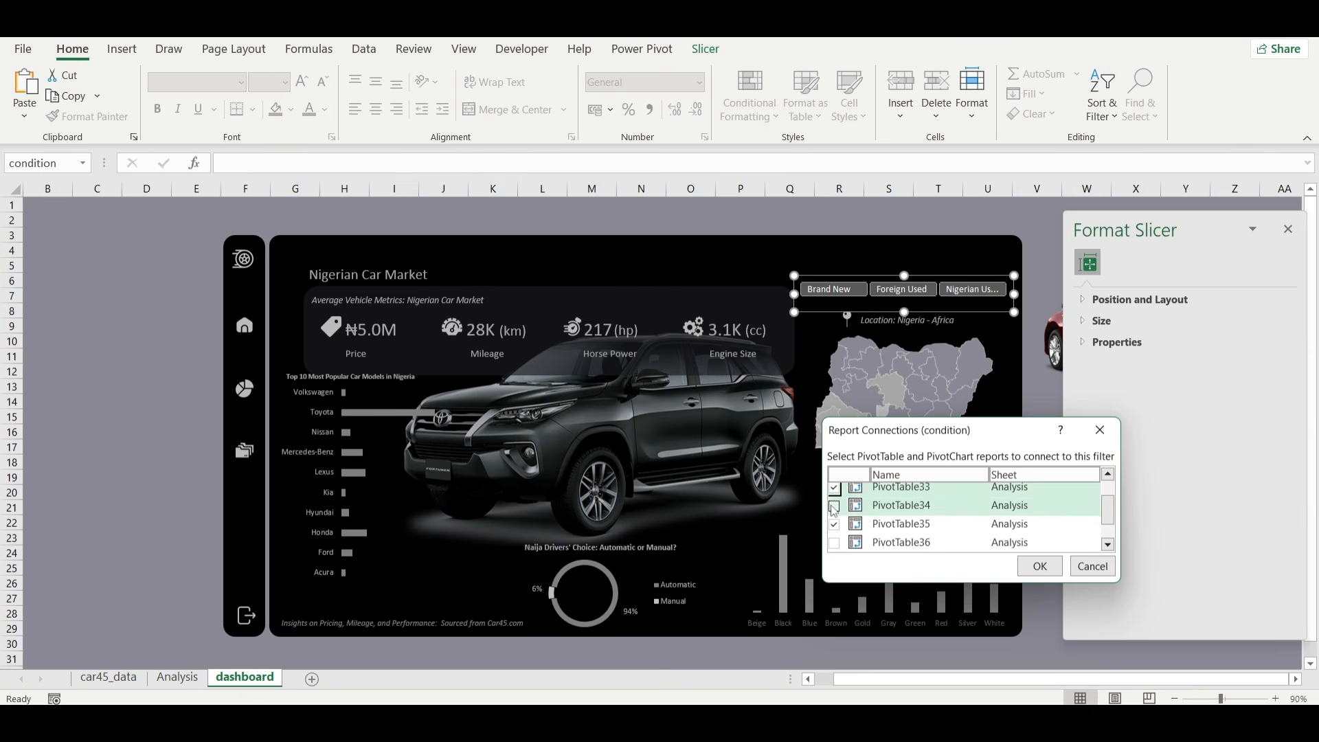
{"action": "left_click", "coordinate": [834, 524]}
{"action": "left_click", "coordinate": [834, 542]}
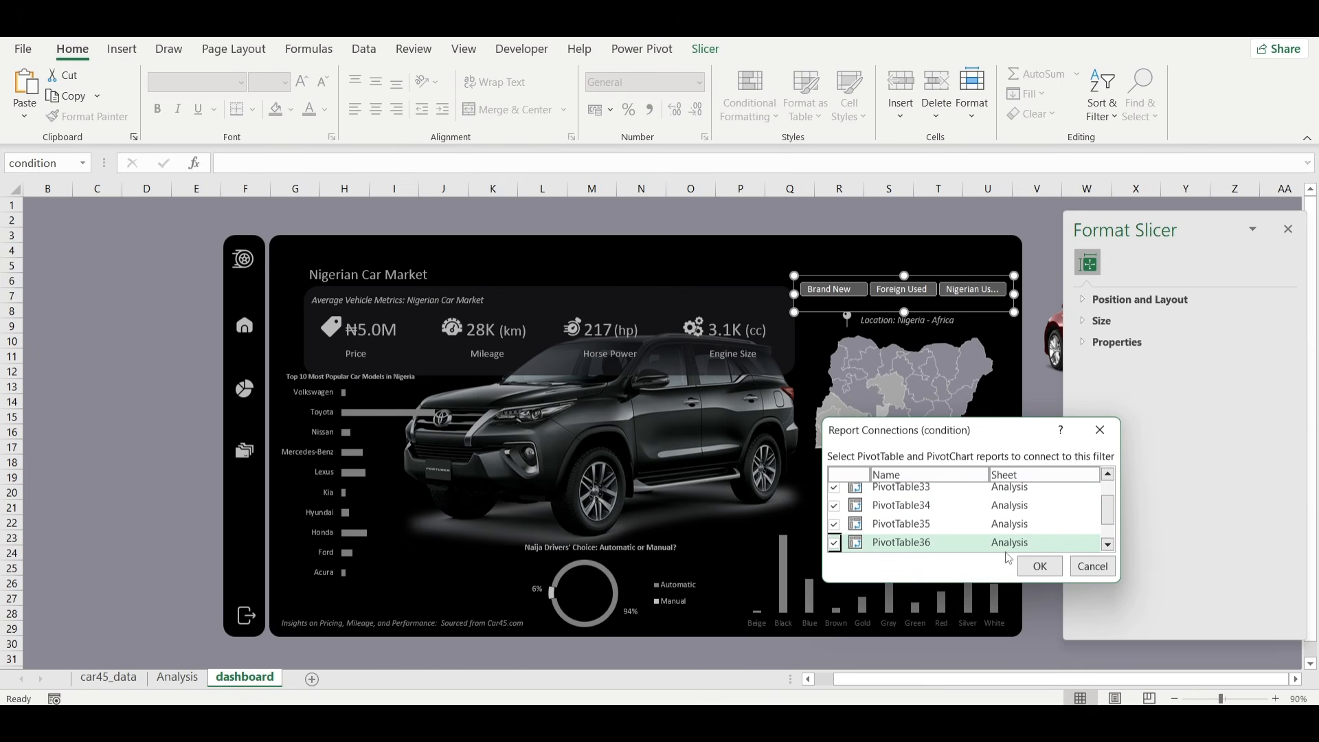
{"action": "left_click", "coordinate": [1037, 566]}
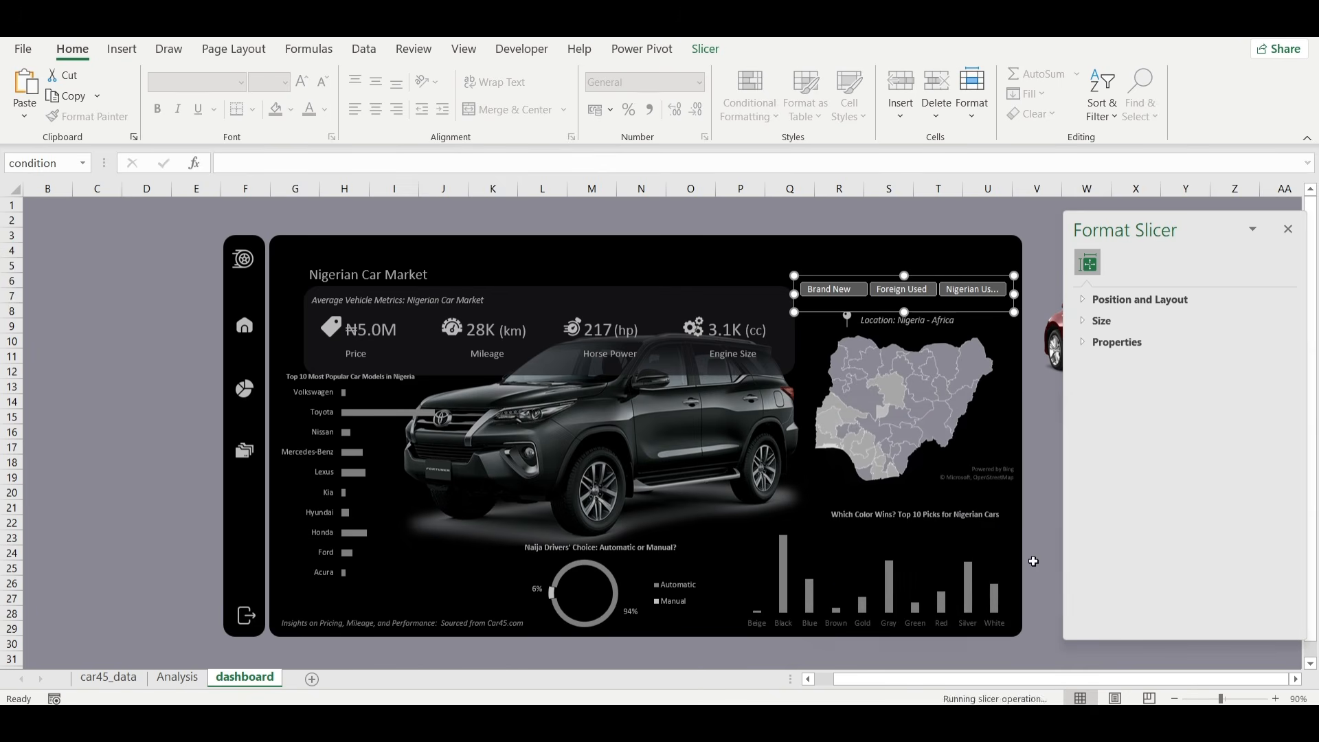
{"action": "left_click", "coordinate": [1044, 497]}
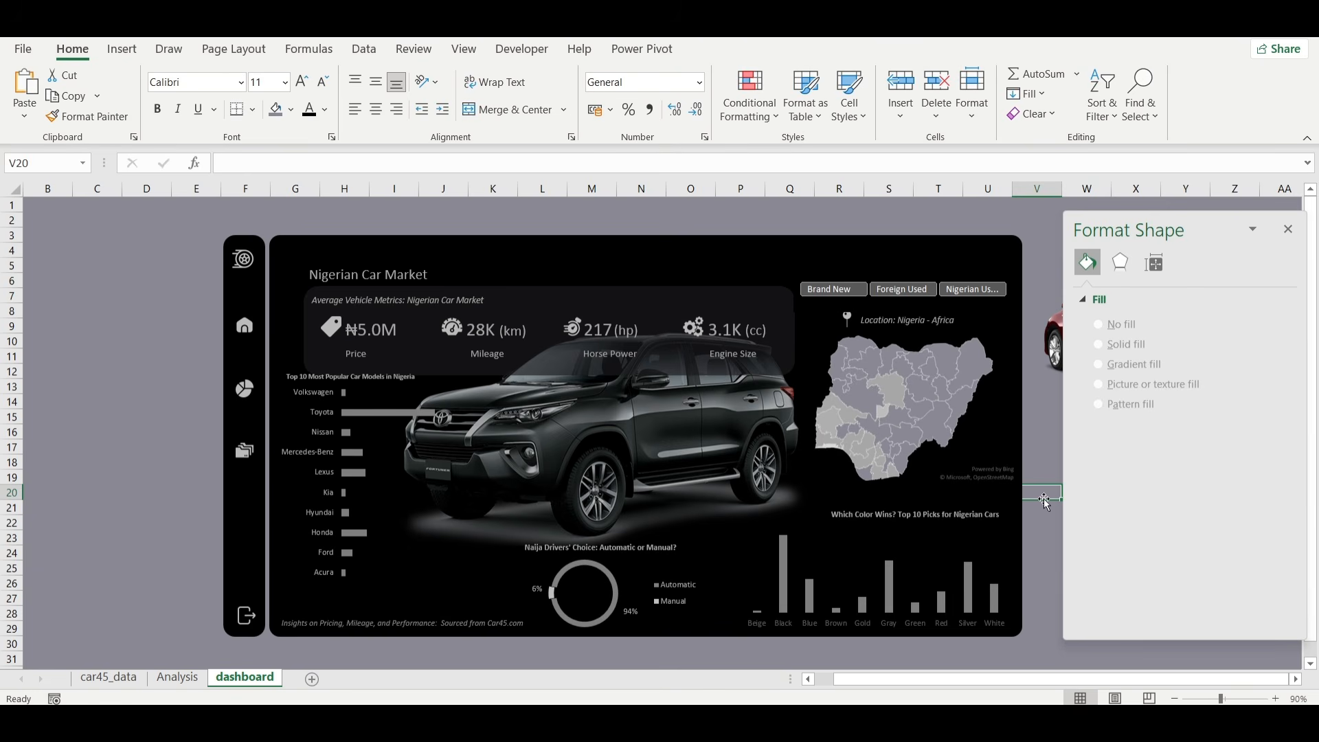
Test the slicer by filtering the dashboard to Nigerian Used, Foreign Used and Brand New in turn, finishing on Nigerian Used.
{"action": "left_click", "coordinate": [983, 292]}
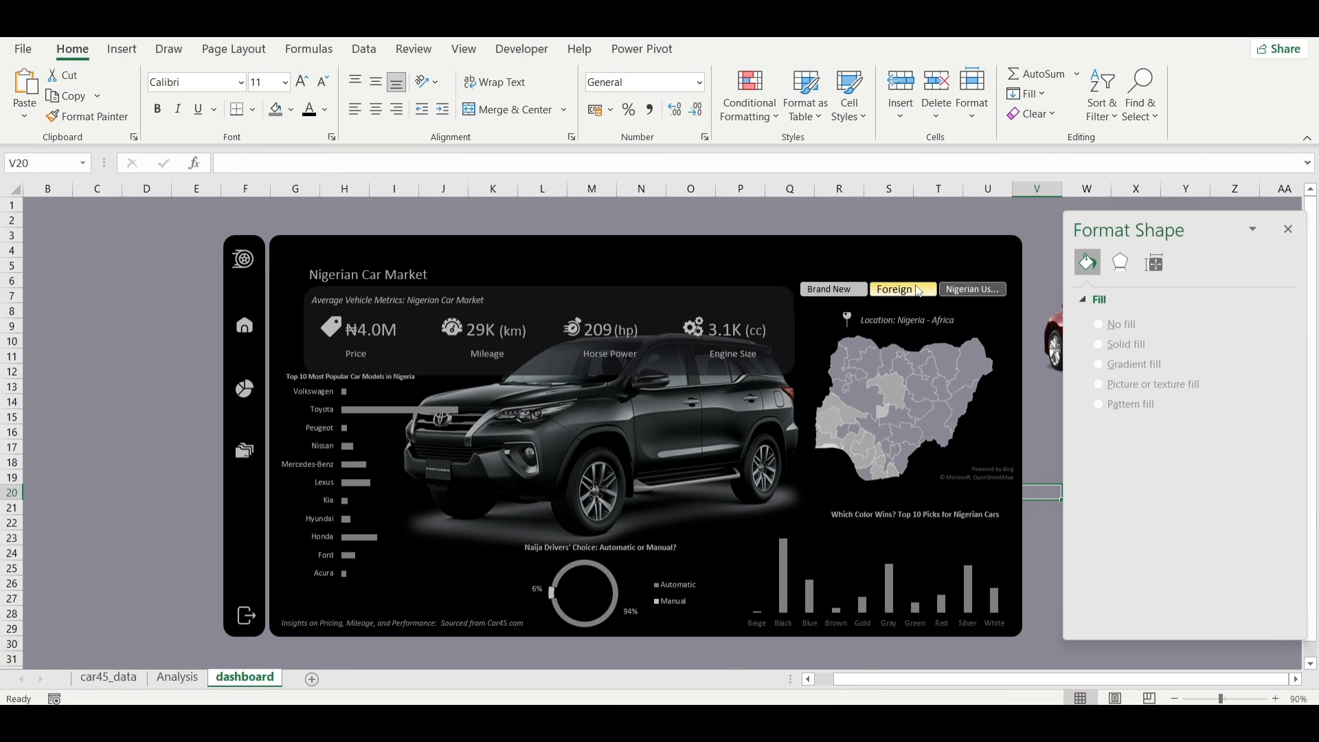
{"action": "key", "text": "ctrl+z"}
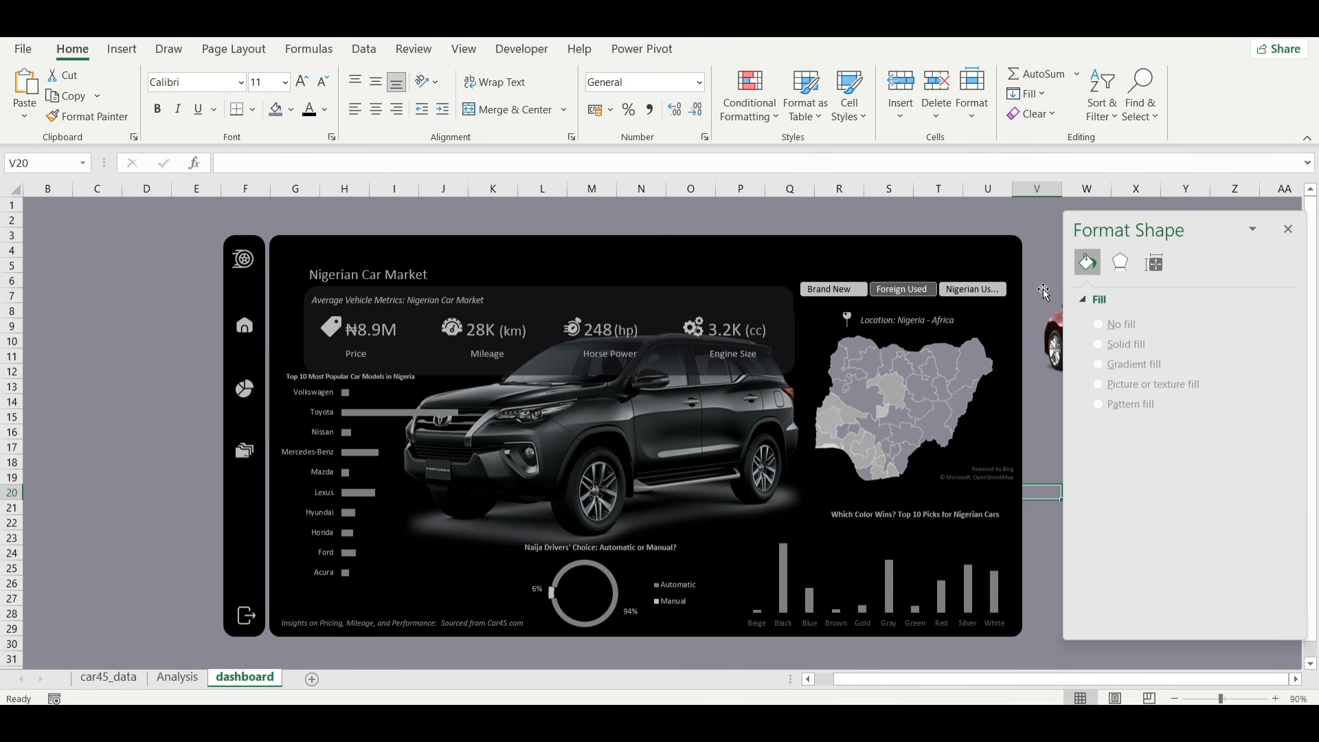
{"action": "left_click", "coordinate": [831, 289]}
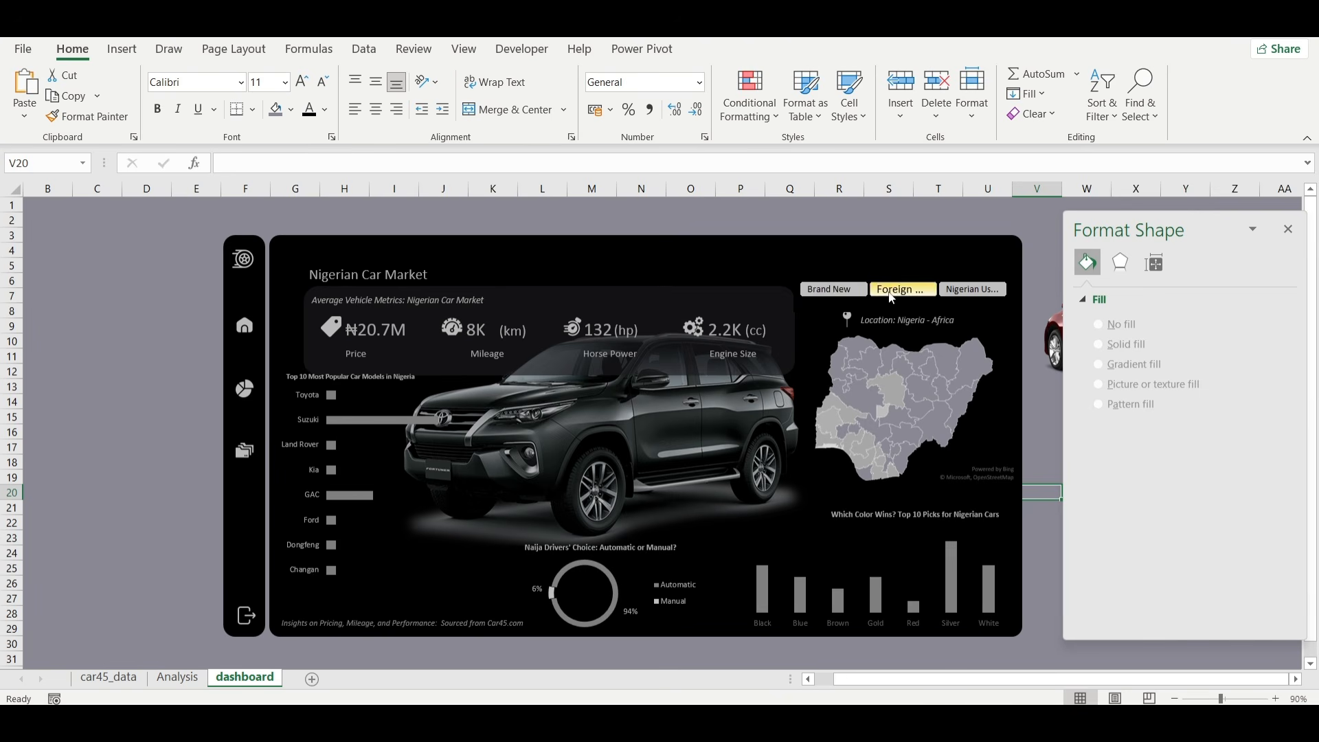
{"action": "left_click", "coordinate": [966, 292]}
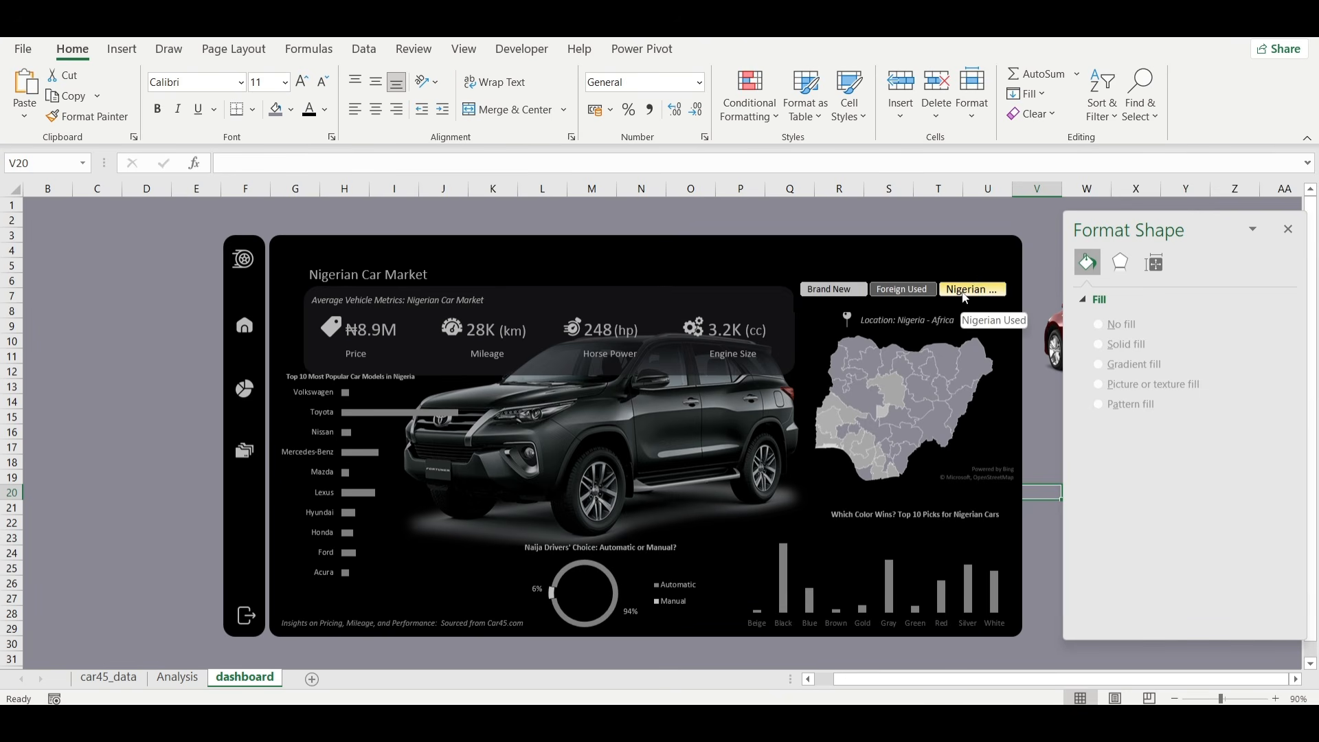
{"action": "left_click", "coordinate": [965, 293]}
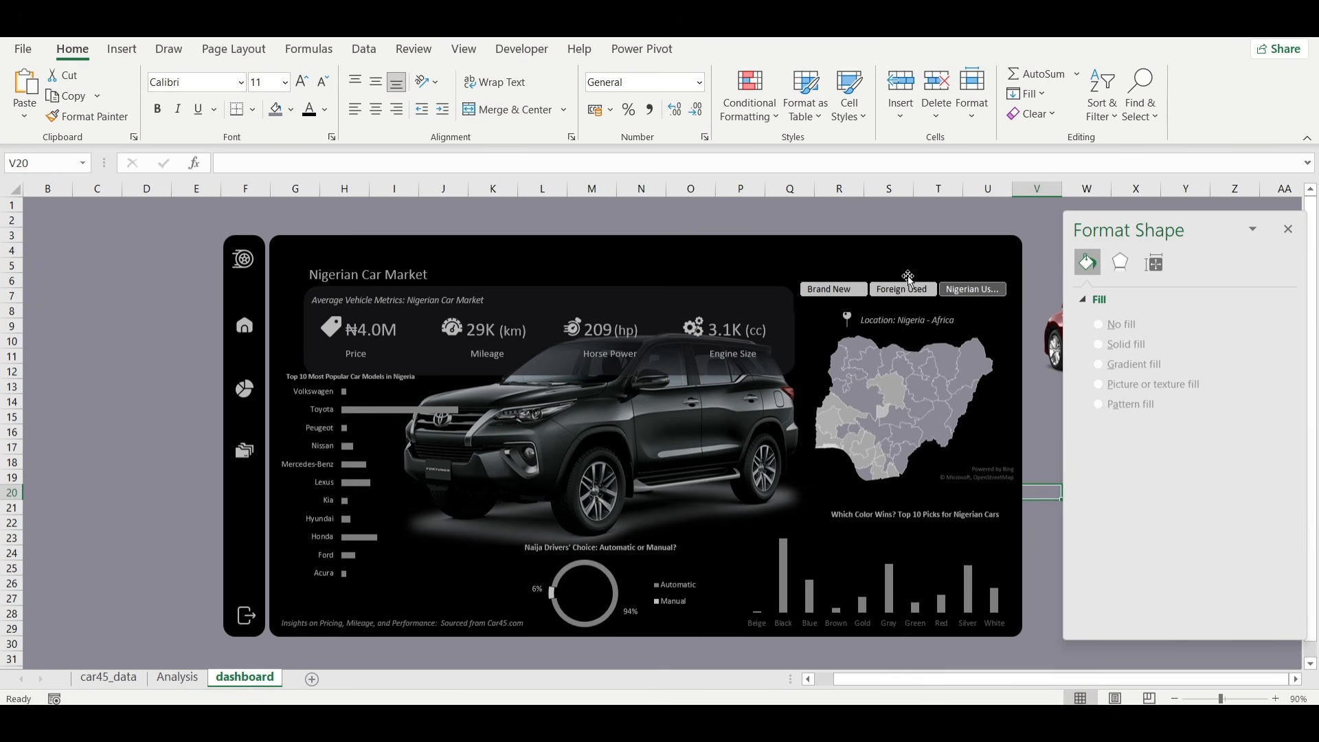
{"action": "left_click", "coordinate": [1037, 249]}
{"action": "left_click", "coordinate": [947, 223]}
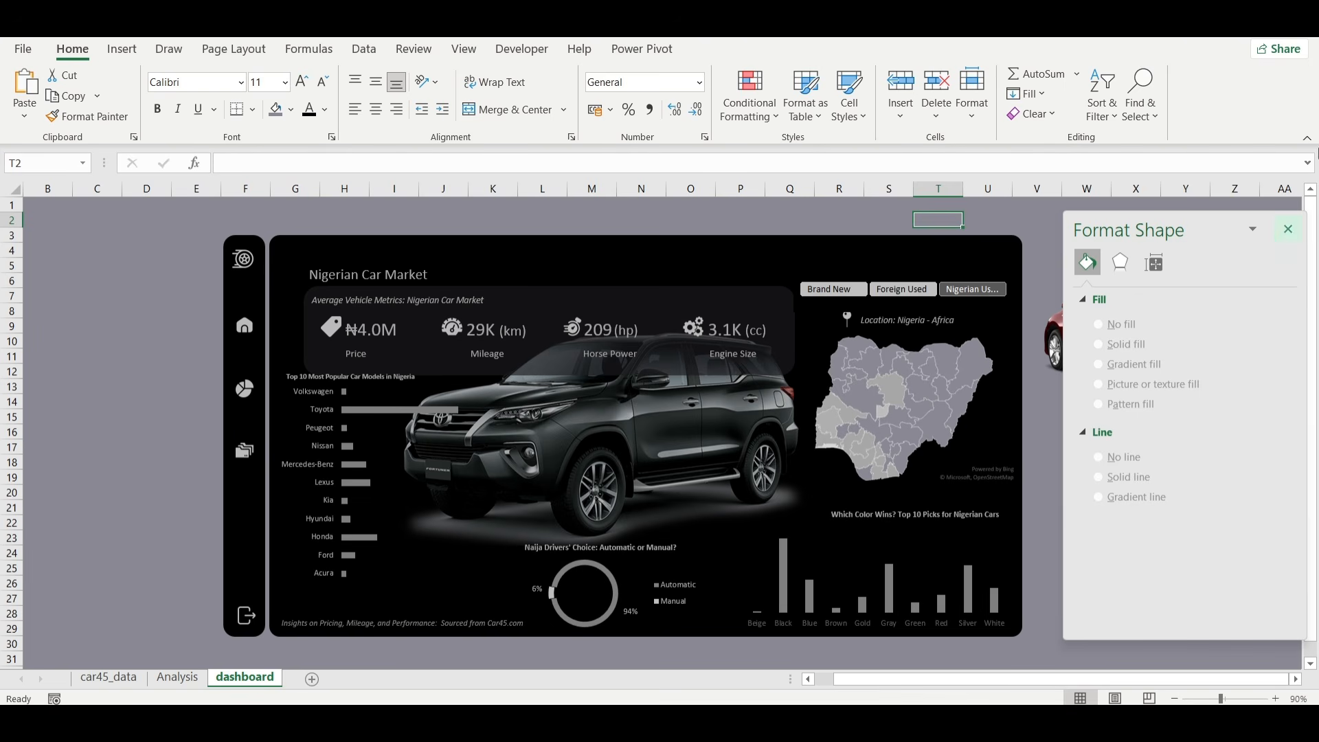
Close the formatting pane and filter the dashboard by Foreign Used, finishing with Brand New.
{"action": "left_click", "coordinate": [1291, 229]}
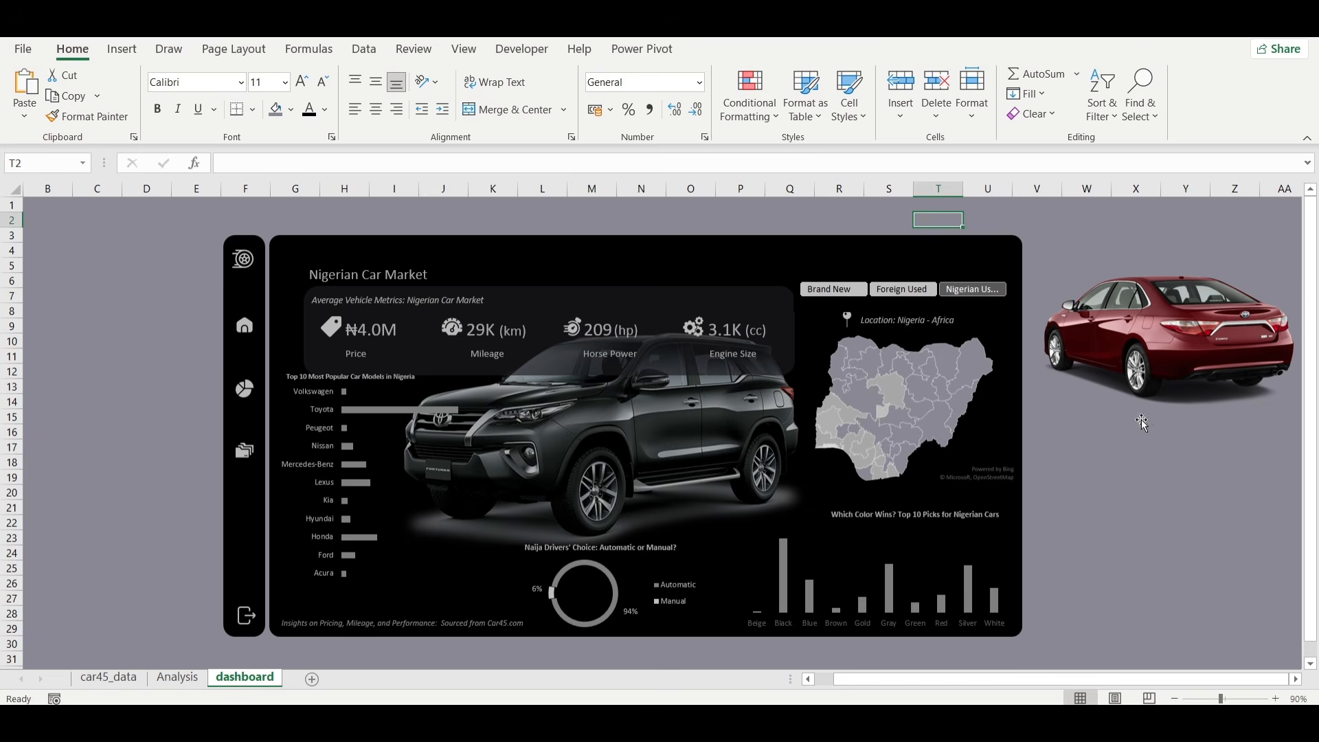
{"action": "scroll", "coordinate": [1151, 447], "scroll_direction": "right", "scroll_amount": 1}
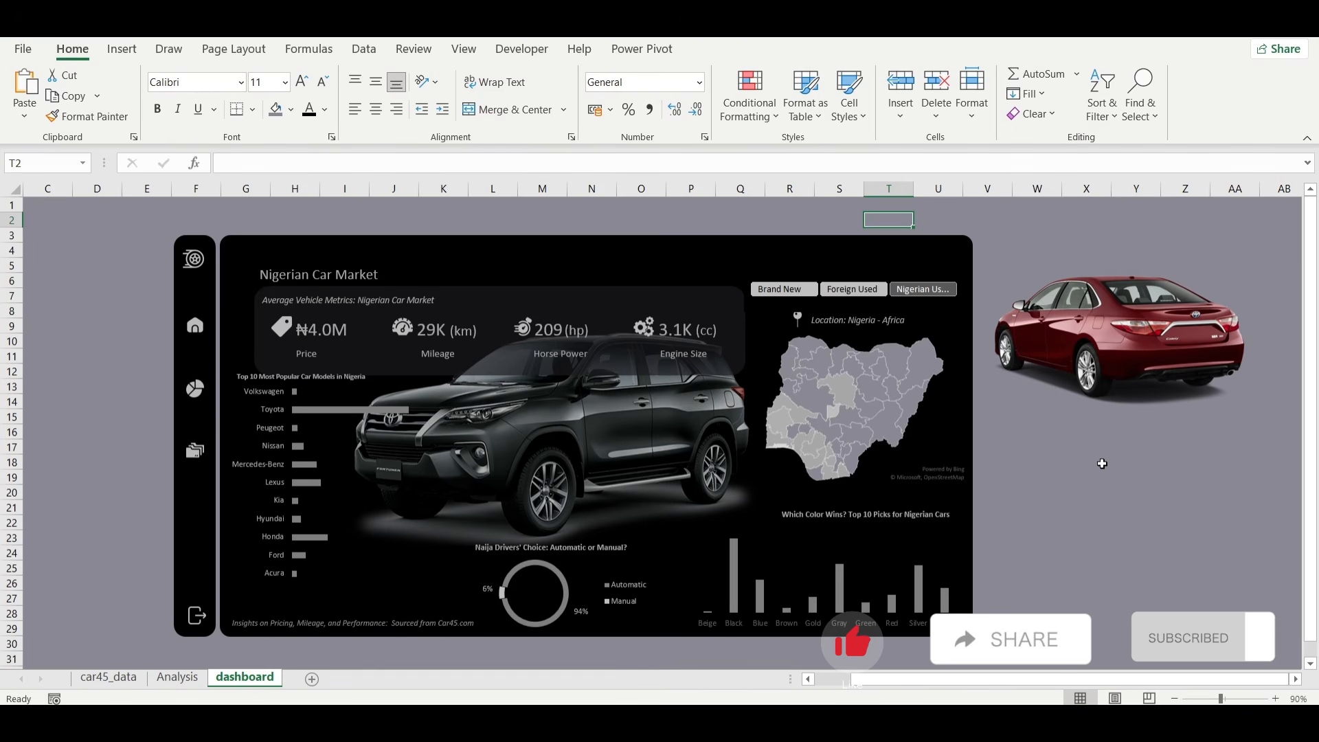
{"action": "left_click", "coordinate": [852, 289]}
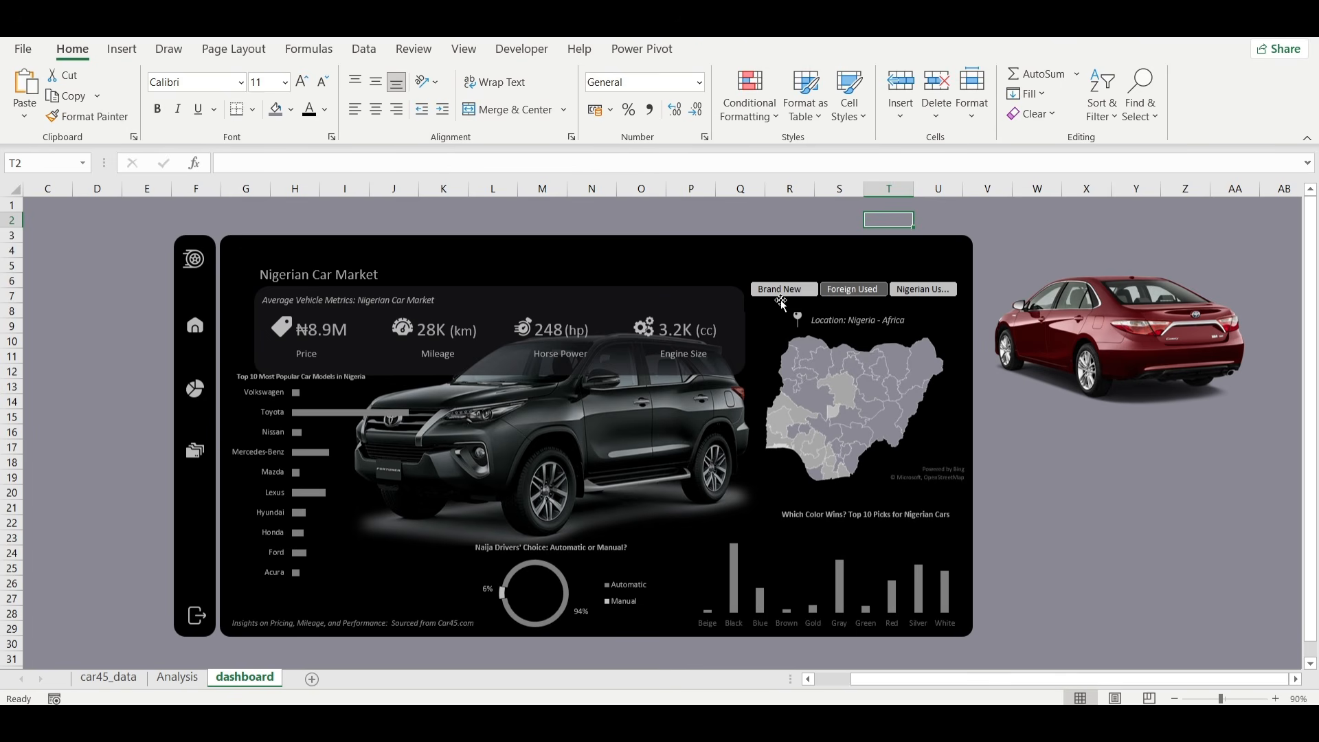
{"action": "left_click", "coordinate": [781, 300]}
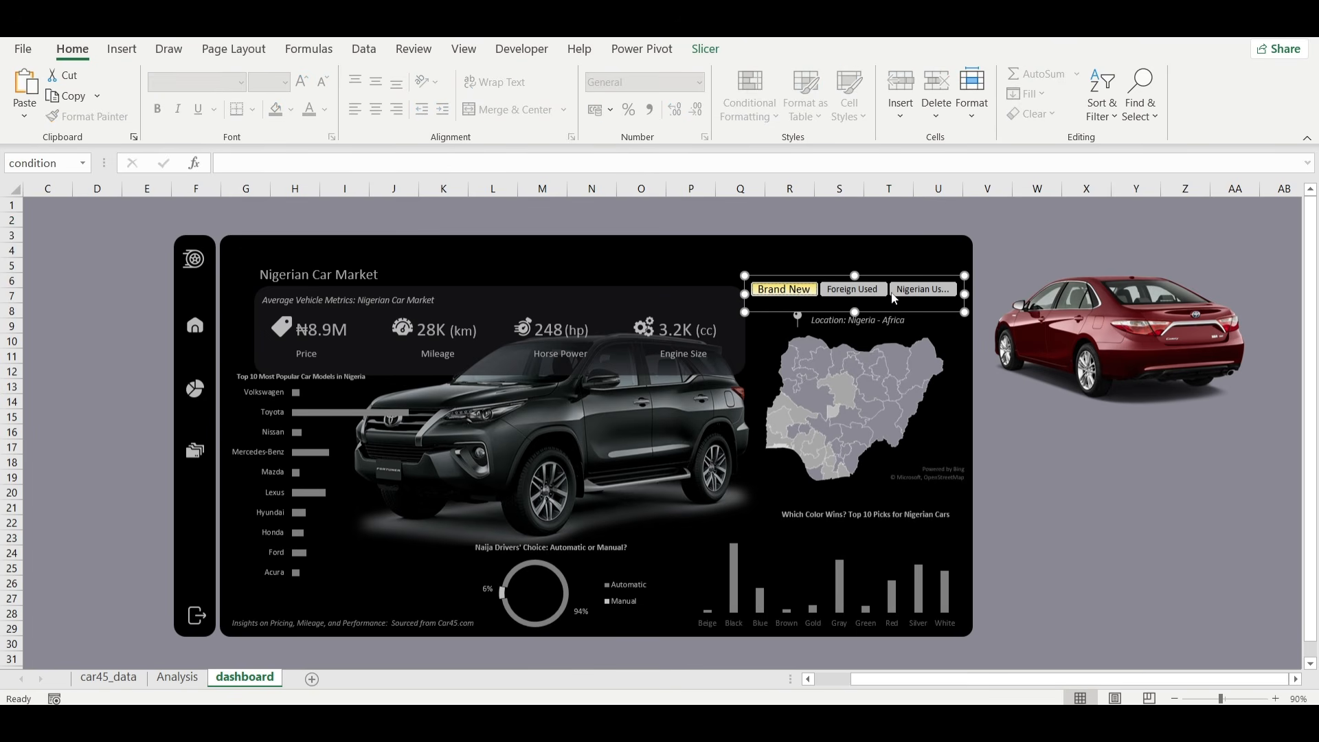
{"action": "left_click", "coordinate": [1079, 429]}
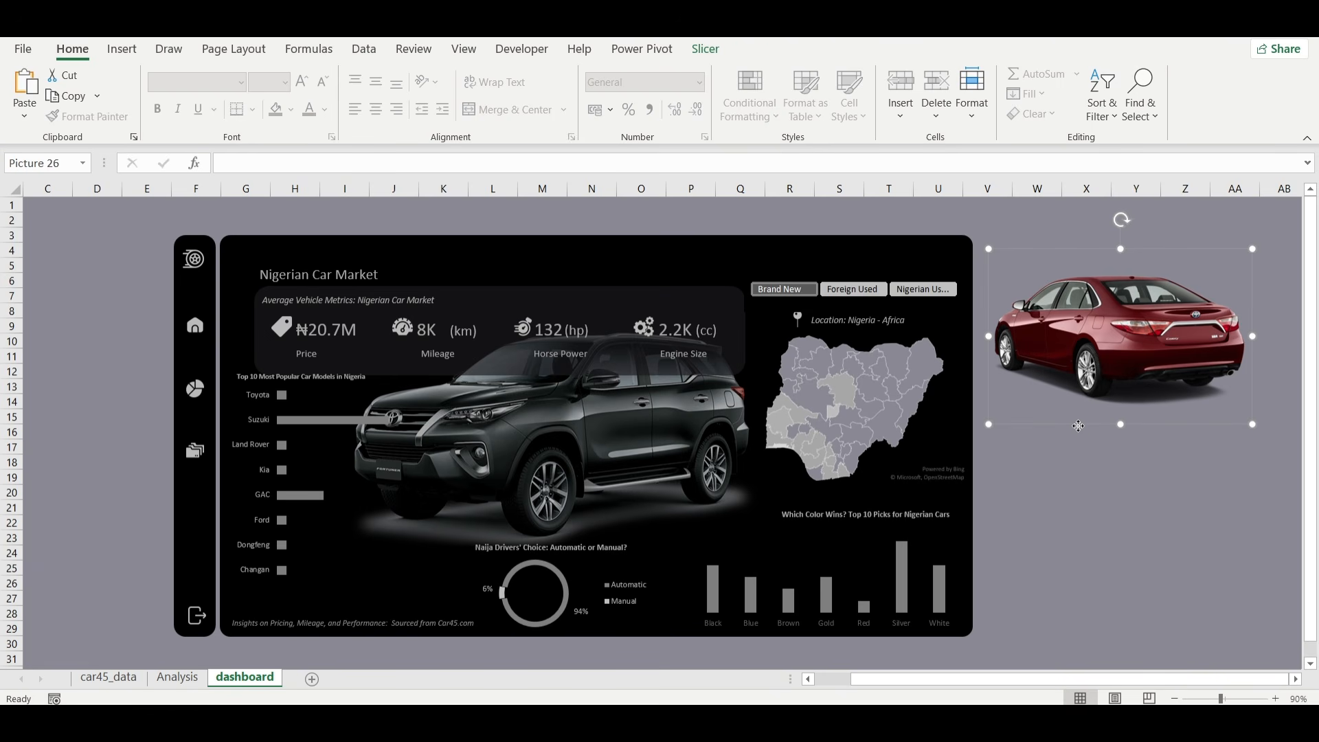
{"action": "left_click", "coordinate": [1069, 538]}
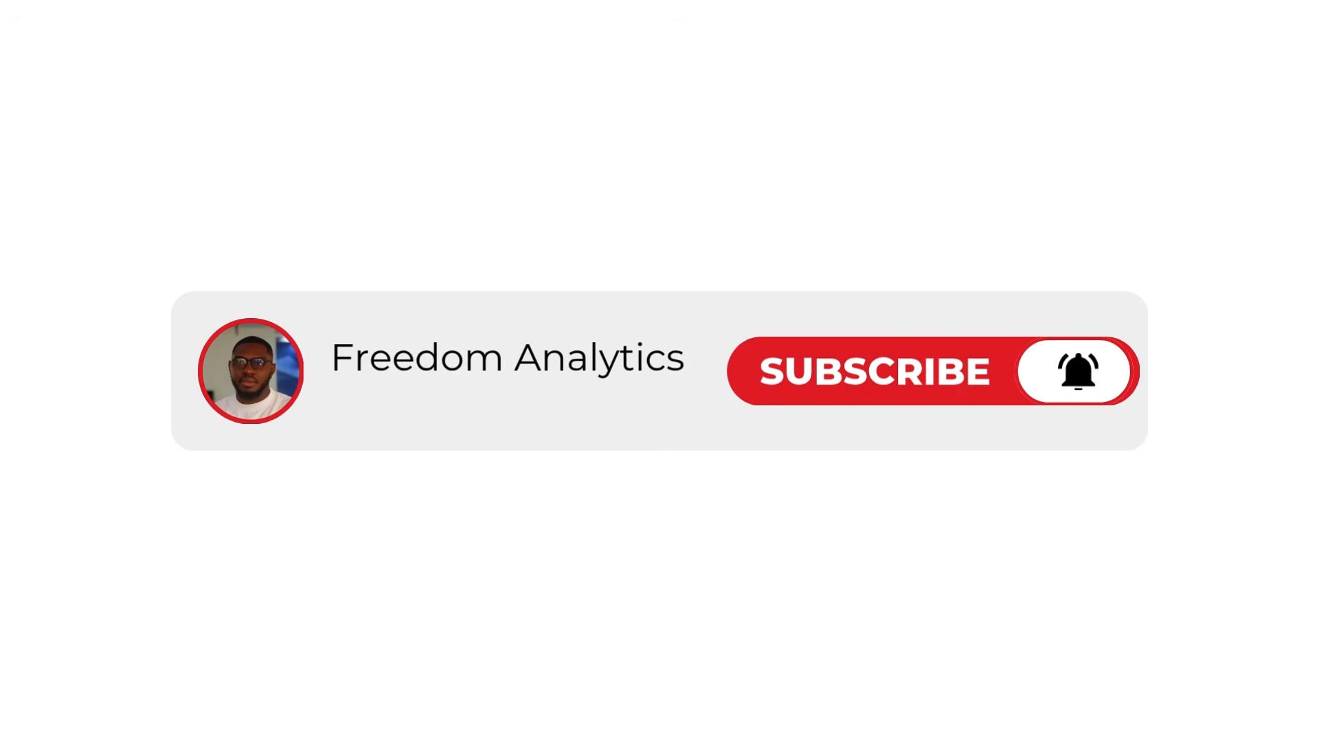